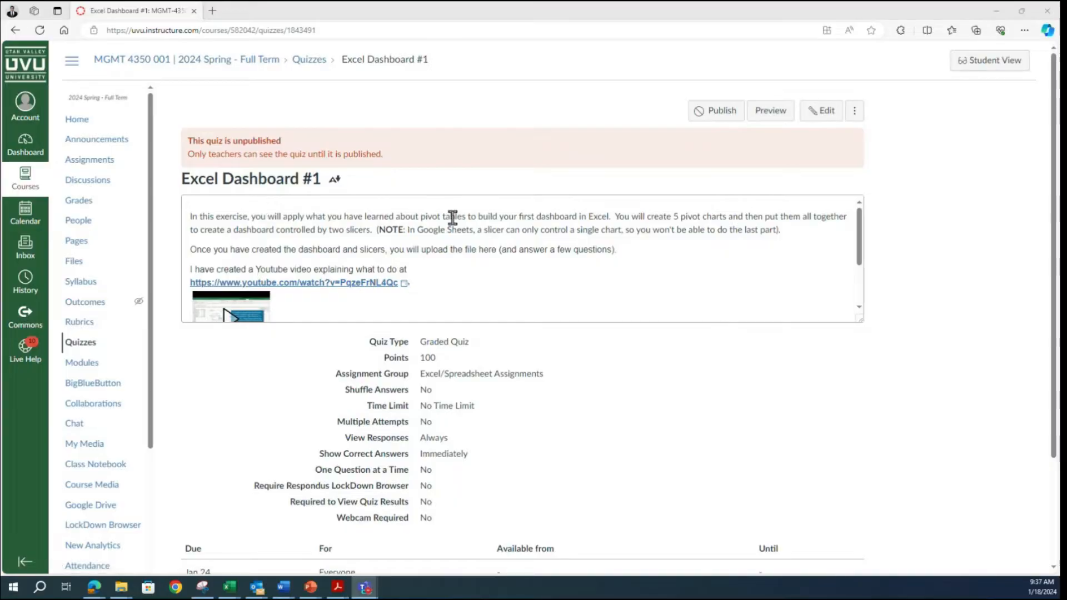
# Step: Read the Excel Dashboard #1 quiz instructions, then switch to the Intro to Pivot Tables and Dashboards workbook in Excel
pyautogui.scroll(-1, 415, 239)
pyautogui.scroll(-1, 415, 240)
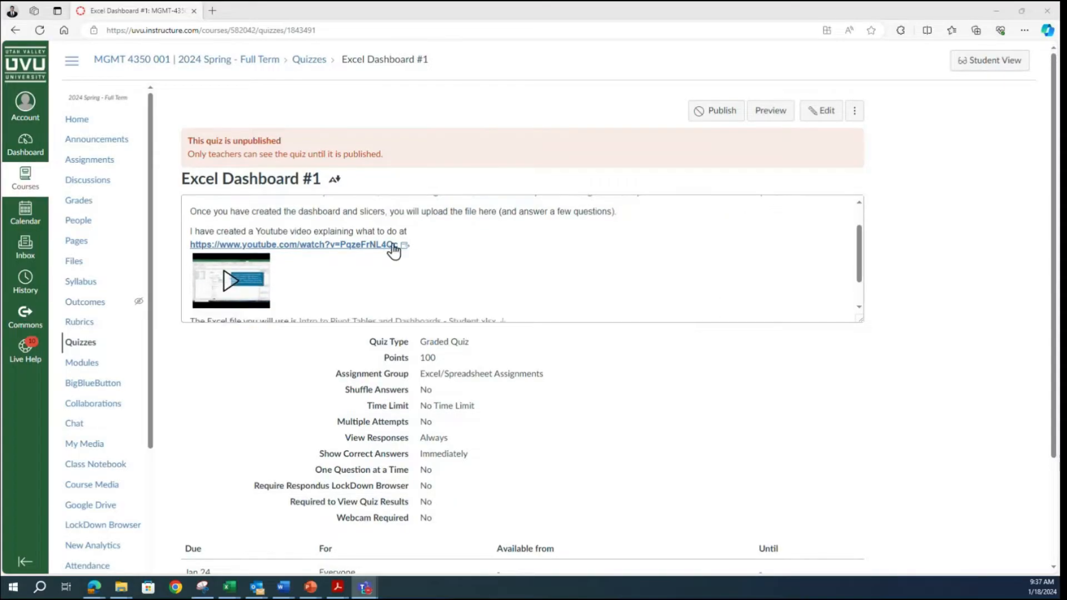
pyautogui.scroll(-2, 435, 254)
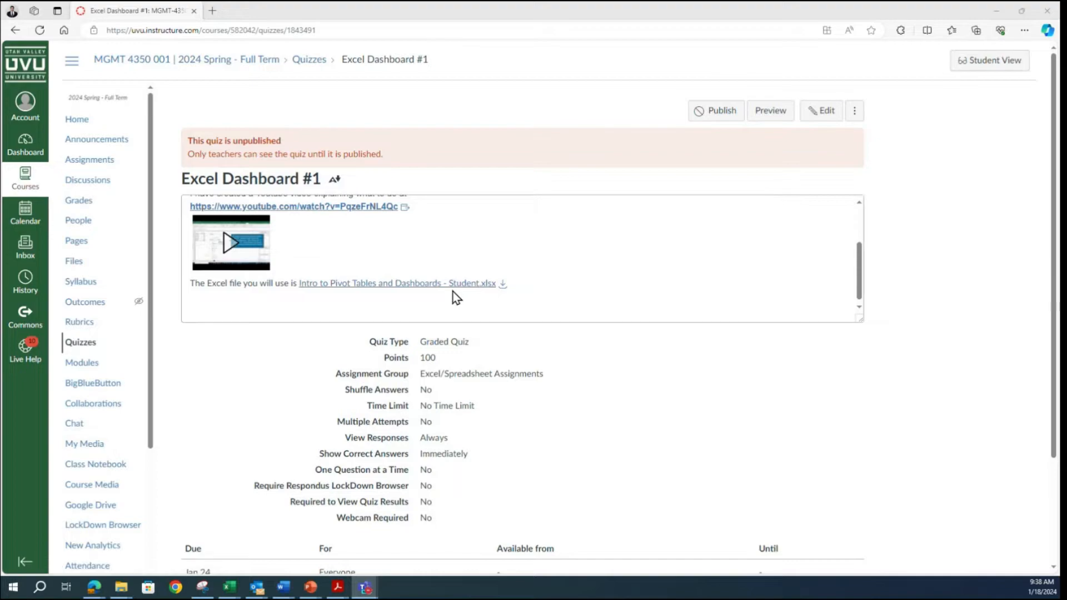
pyautogui.click(230, 586)
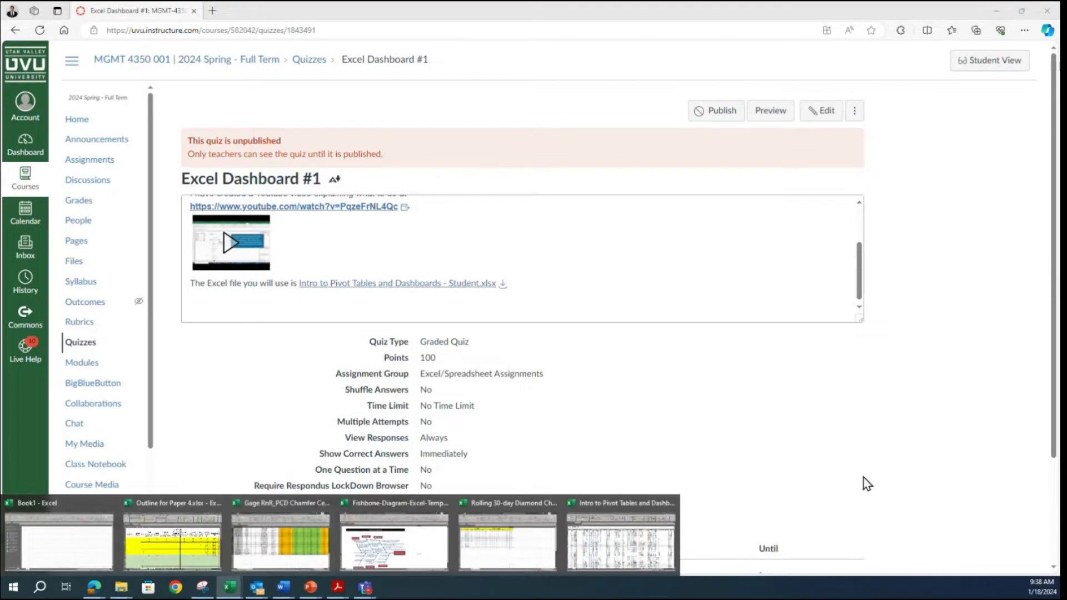
pyautogui.click(628, 546)
# Step: Switch to the Snipping Tool and examine the charts and slicers of the sample Sales Dashboard
pyautogui.moveTo(202, 593)
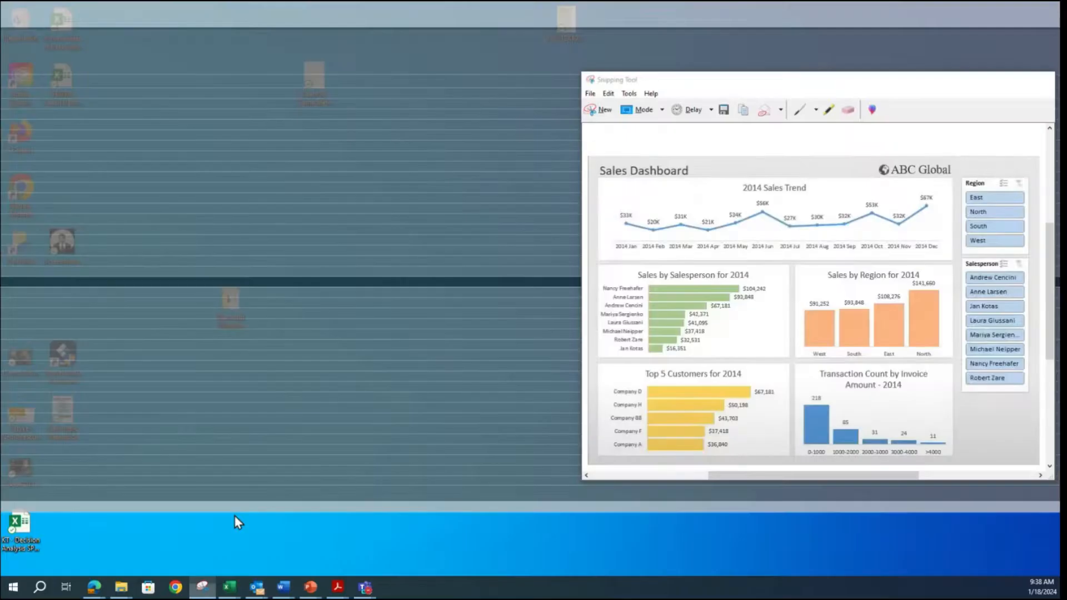
pyautogui.click(234, 515)
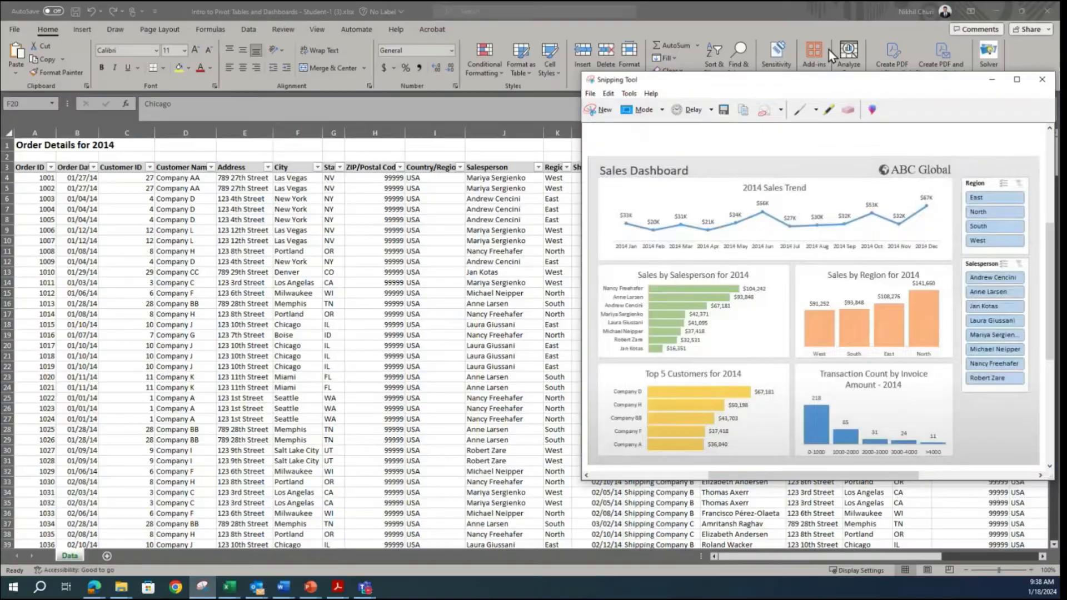
pyautogui.moveTo(830, 80); pyautogui.dragTo(788, 115)
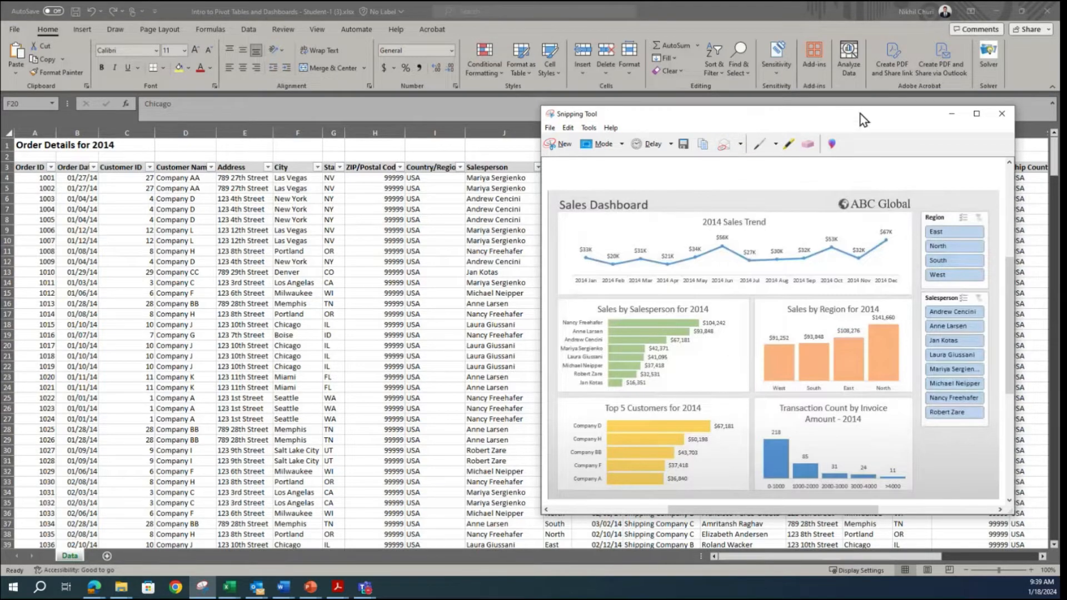
pyautogui.click(946, 116)
# Step: Look across the columns of the 2014 order details on the Data sheet
pyautogui.click(276, 270)
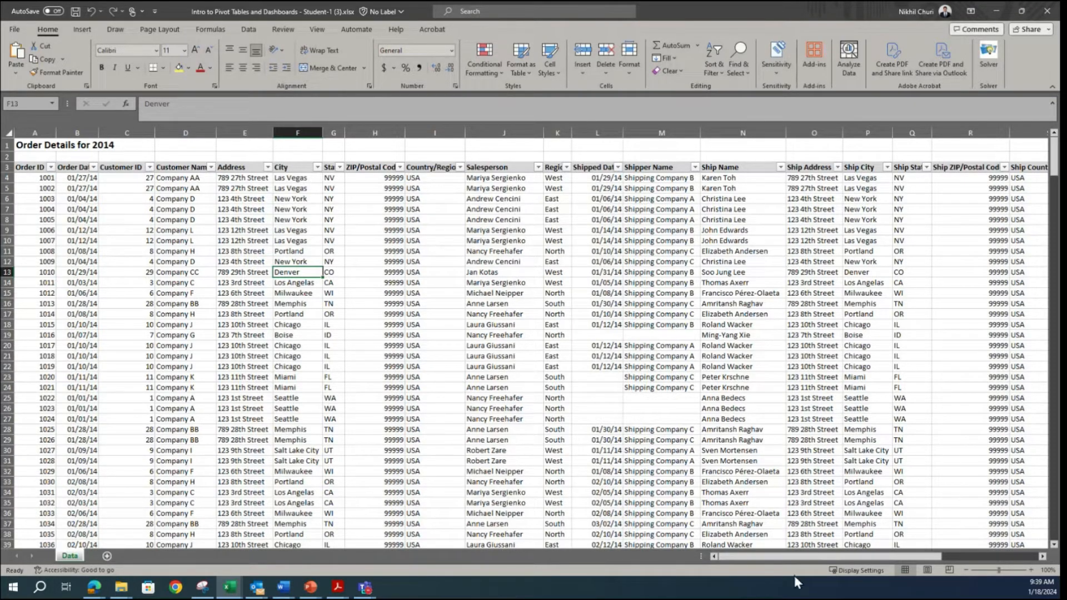
pyautogui.moveTo(784, 558); pyautogui.dragTo(808, 599)
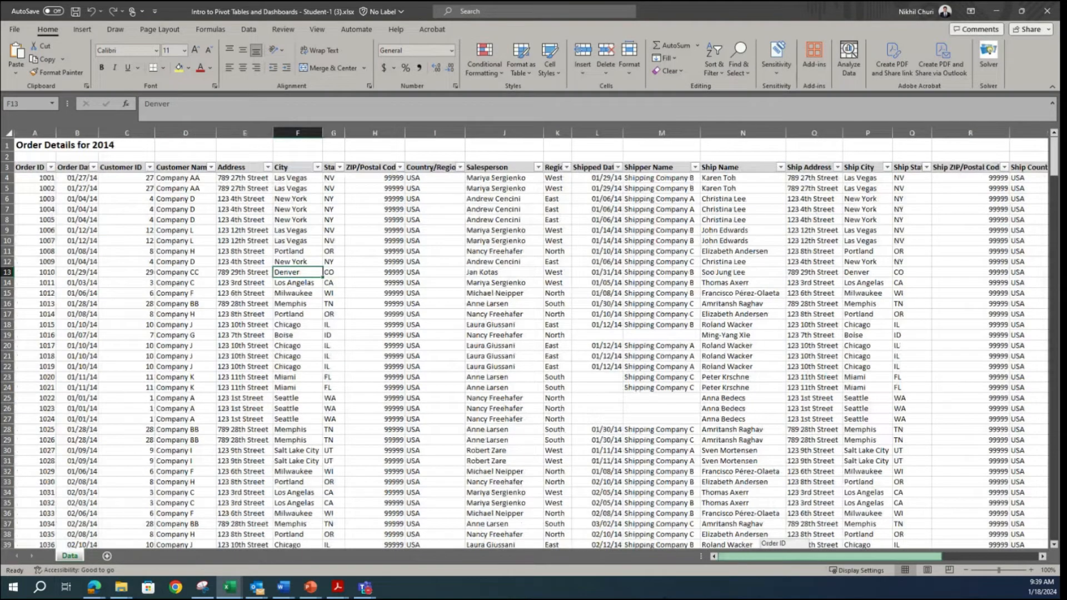
pyautogui.moveTo(665, 598); pyautogui.dragTo(665, 598)
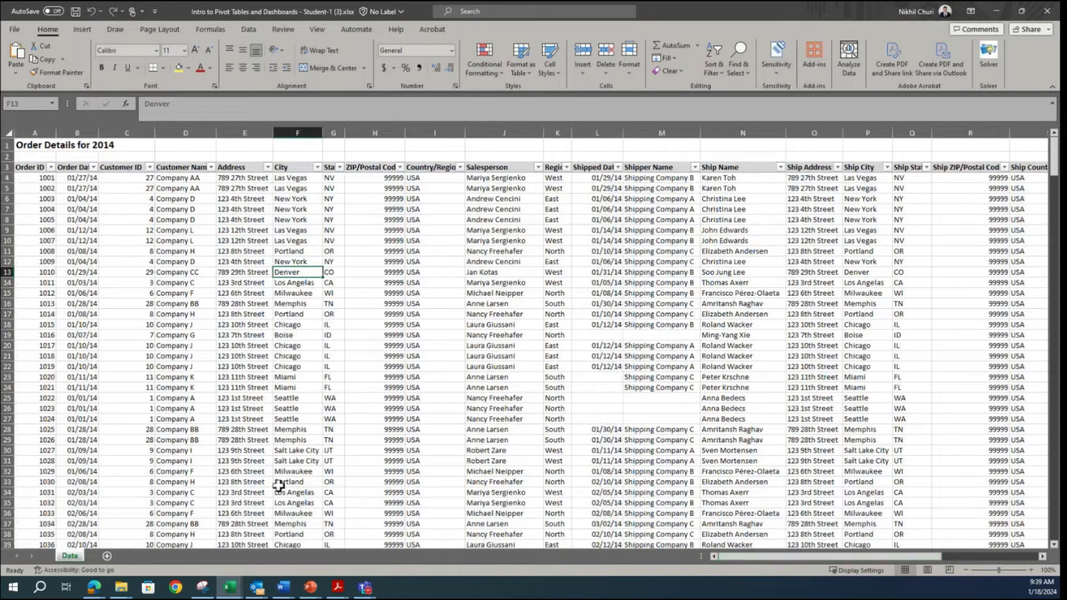
pyautogui.moveTo(778, 558); pyautogui.dragTo(942, 547)
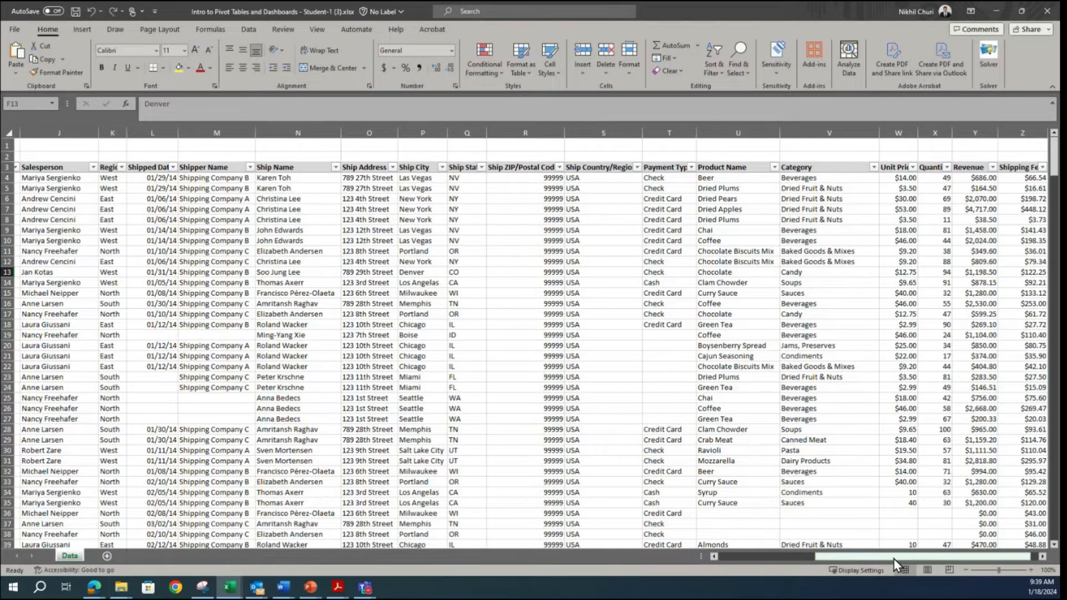
pyautogui.moveTo(894, 559); pyautogui.dragTo(789, 558)
# Step: Check how far down the order records extend and locate the last Order ID in the data
pyautogui.scroll(-1, 223, 363)
pyautogui.scroll(1, 223, 364)
pyautogui.scroll(-20, 222, 363)
pyautogui.scroll(-20, 228, 375)
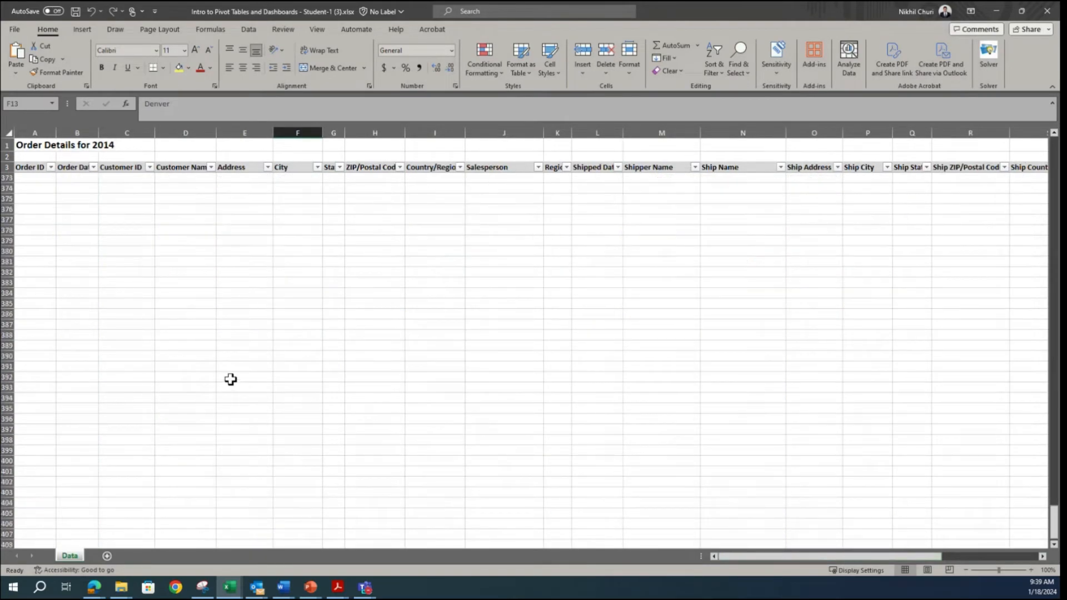
pyautogui.scroll(4, 231, 379)
pyautogui.click(45, 291)
pyautogui.scroll(2, 431, 353)
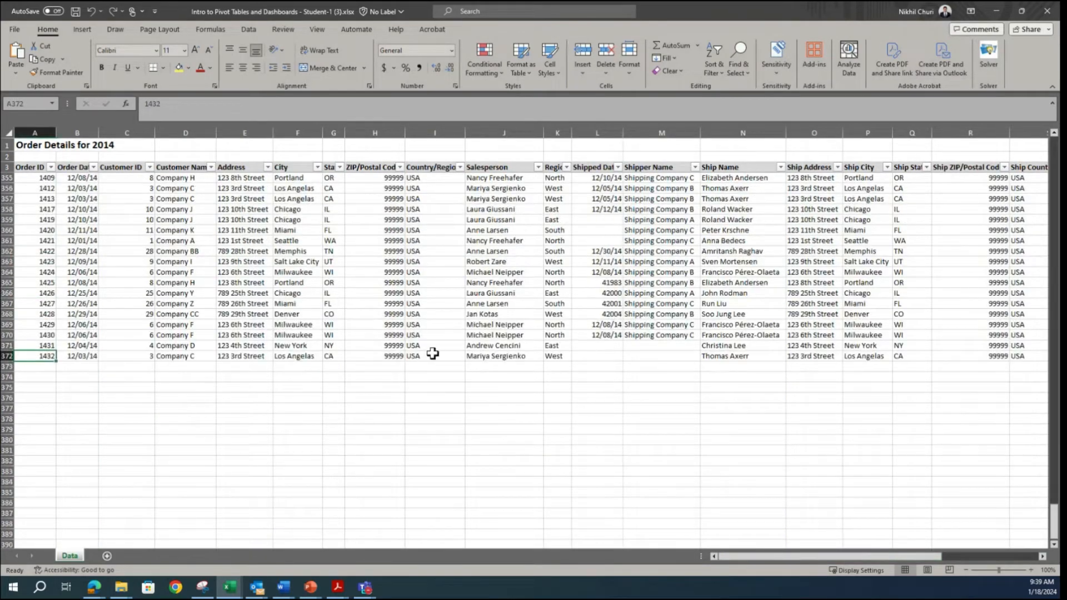
pyautogui.scroll(20, 278, 356)
pyautogui.scroll(20, 142, 361)
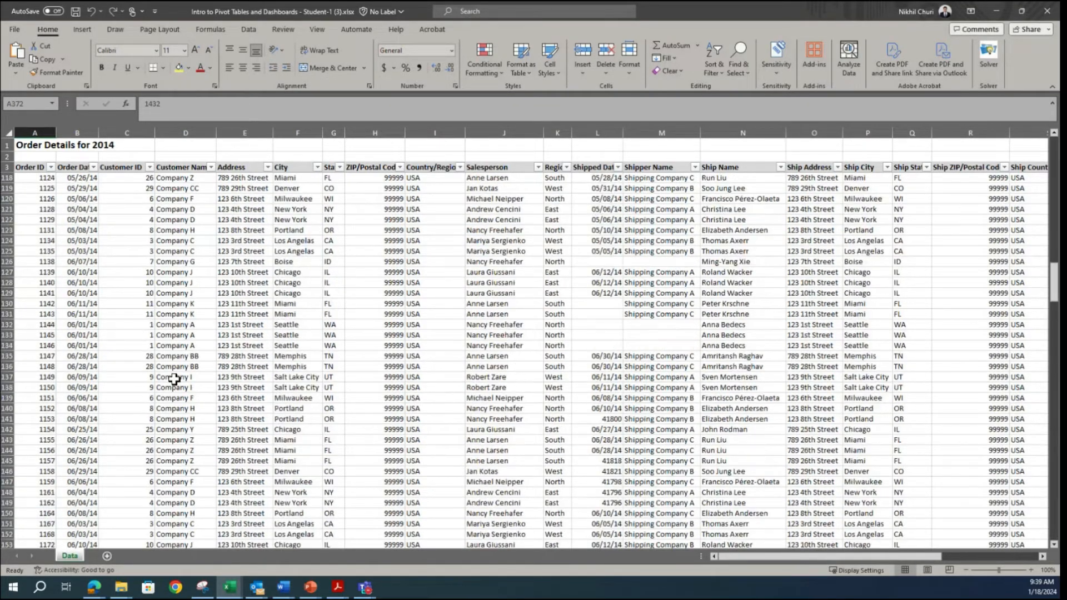
pyautogui.scroll(20, 174, 379)
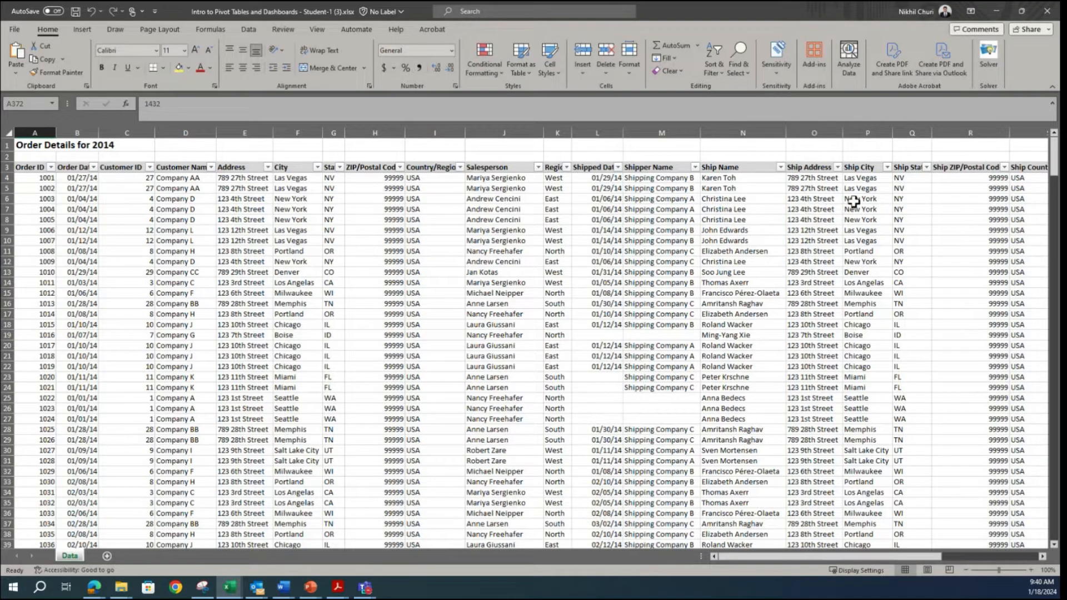
# Step: Examine the order data's fields from the shipping details through product, category, unit price, quantity, revenue and shipping fee
pyautogui.moveTo(863, 561); pyautogui.dragTo(951, 558)
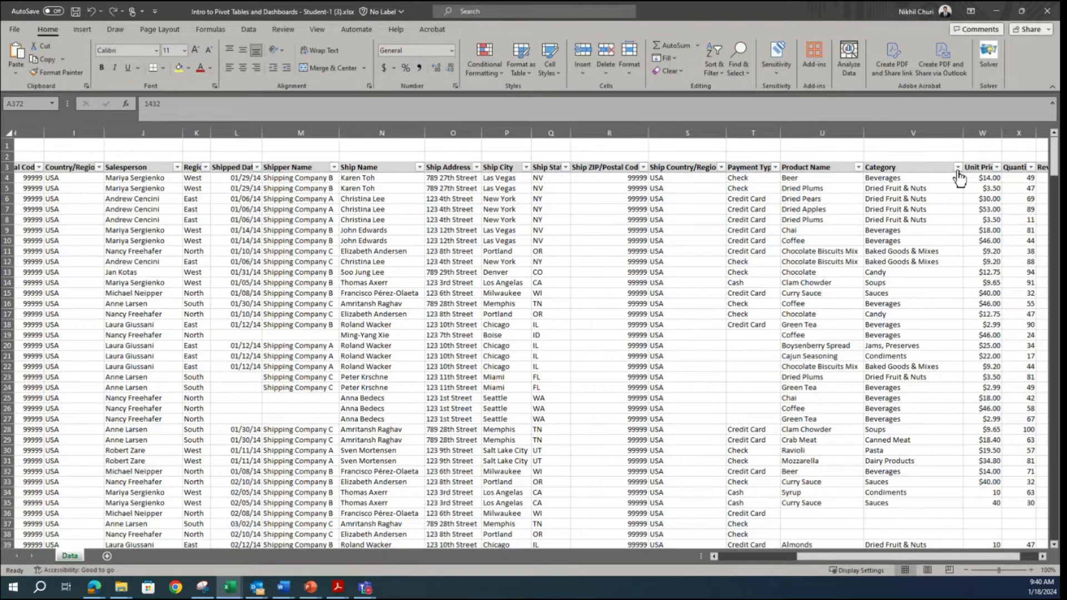
pyautogui.moveTo(946, 557); pyautogui.dragTo(978, 561)
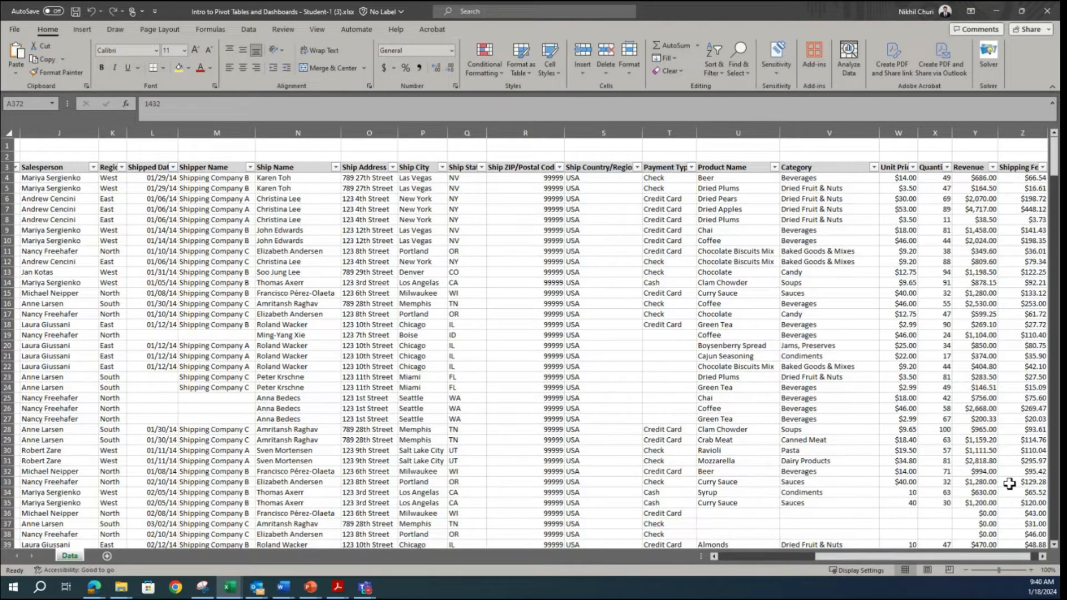
pyautogui.click(1042, 556)
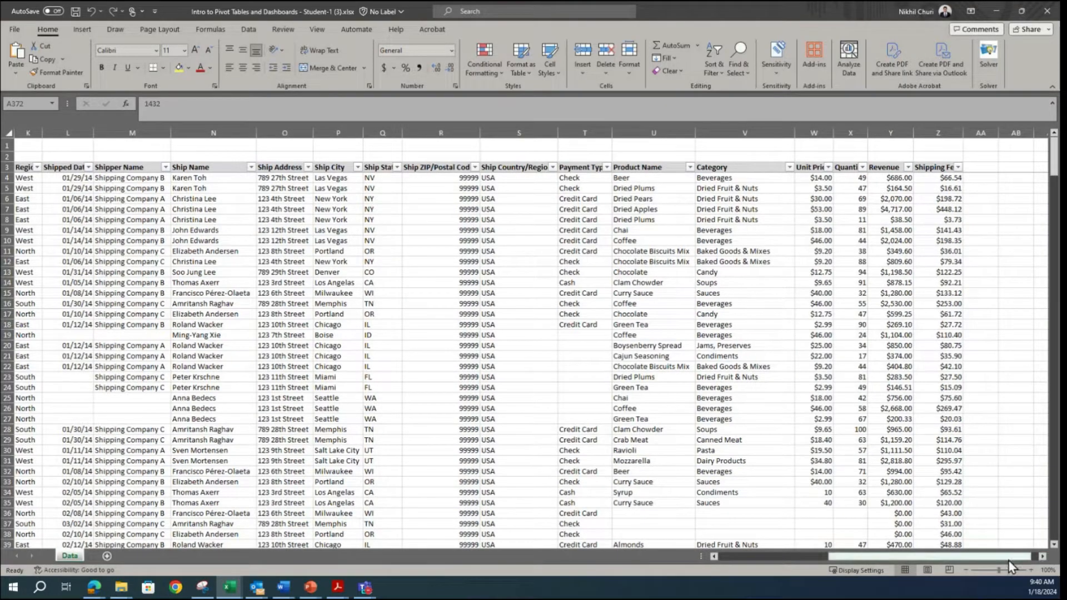
pyautogui.moveTo(989, 558); pyautogui.dragTo(691, 596)
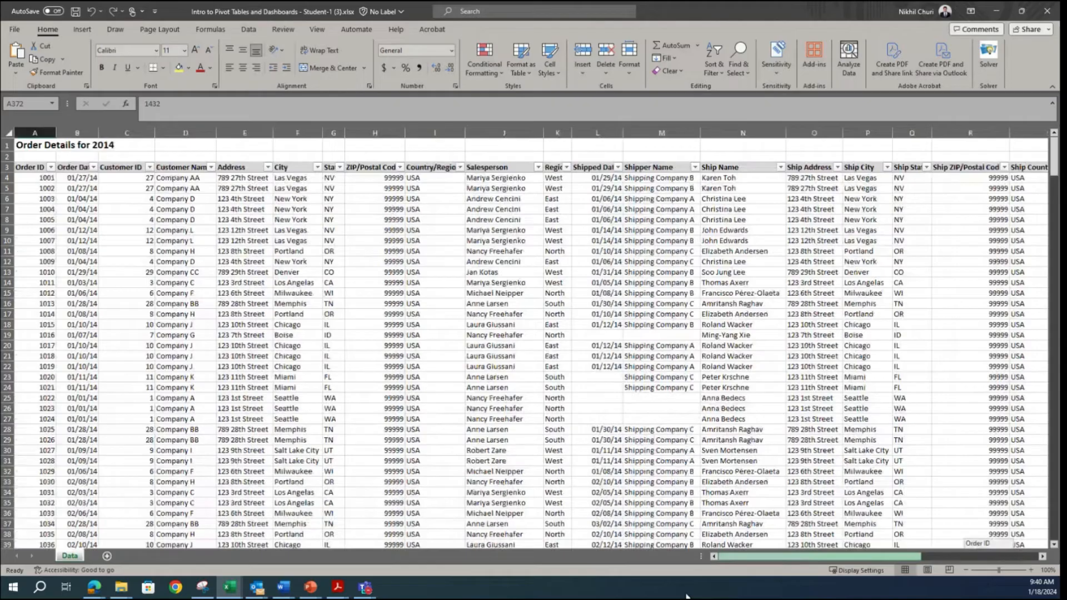
pyautogui.moveTo(776, 582); pyautogui.dragTo(814, 576)
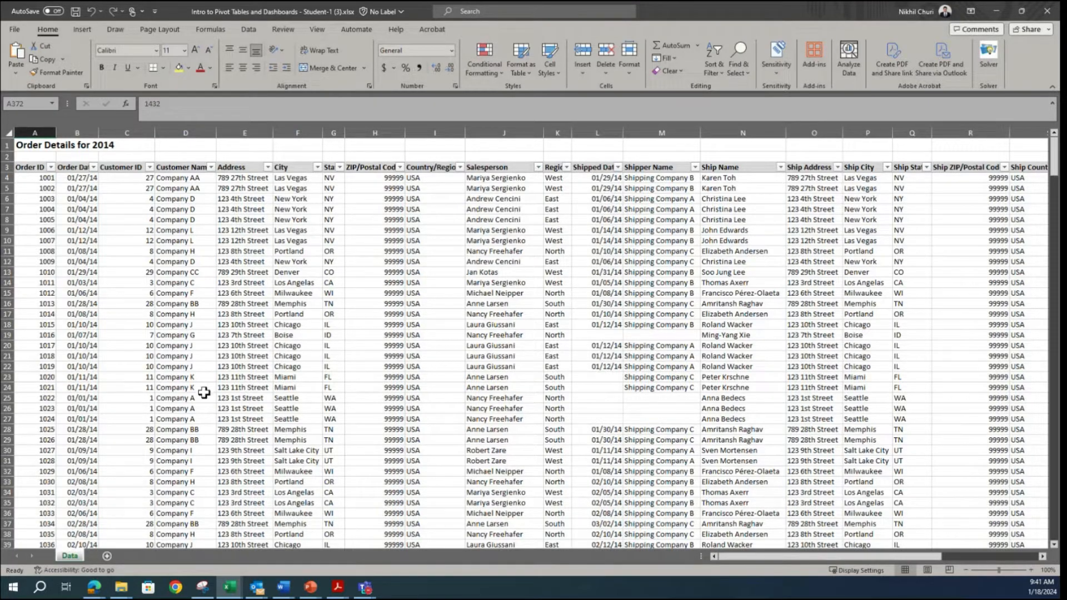
# Step: Compare the order data with the sample Sales Dashboard in the Snipping Tool, ending back in the Excel workbook
pyautogui.moveTo(199, 591)
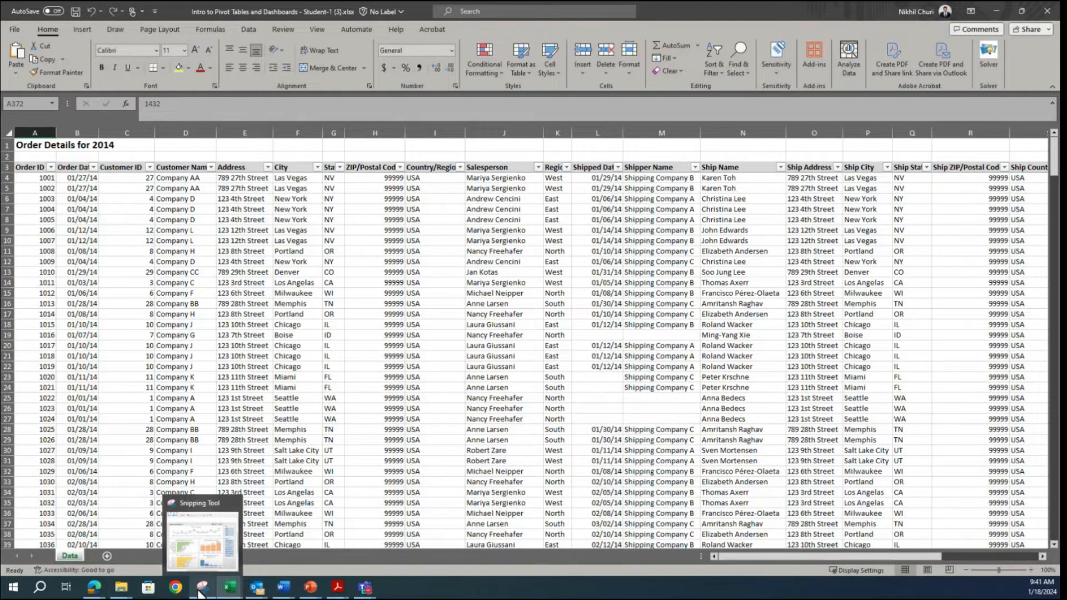
pyautogui.click(199, 591)
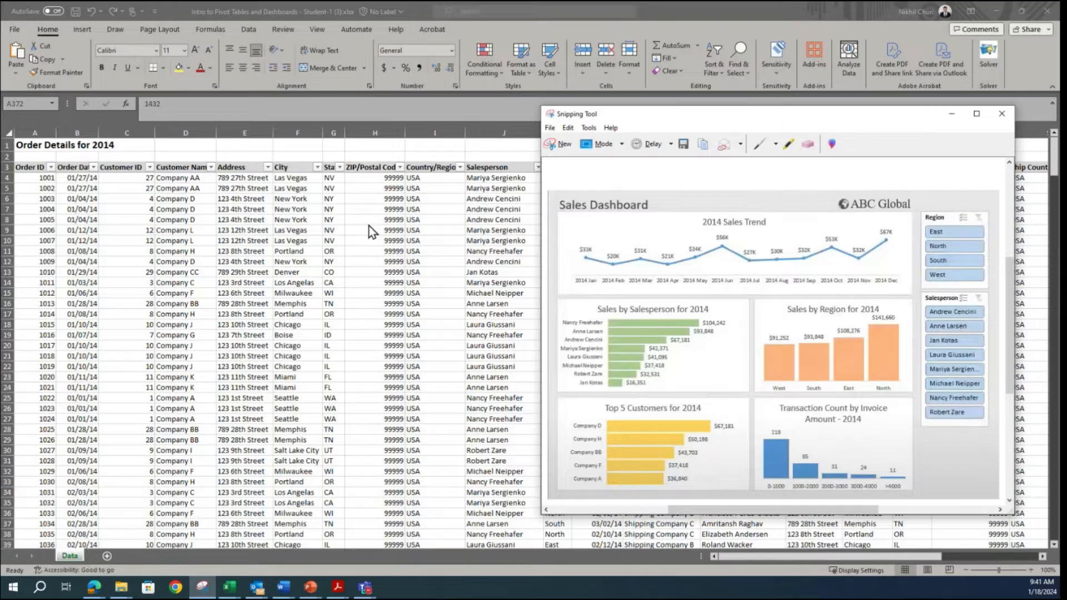
pyautogui.hotkey('alt', 'Tab')
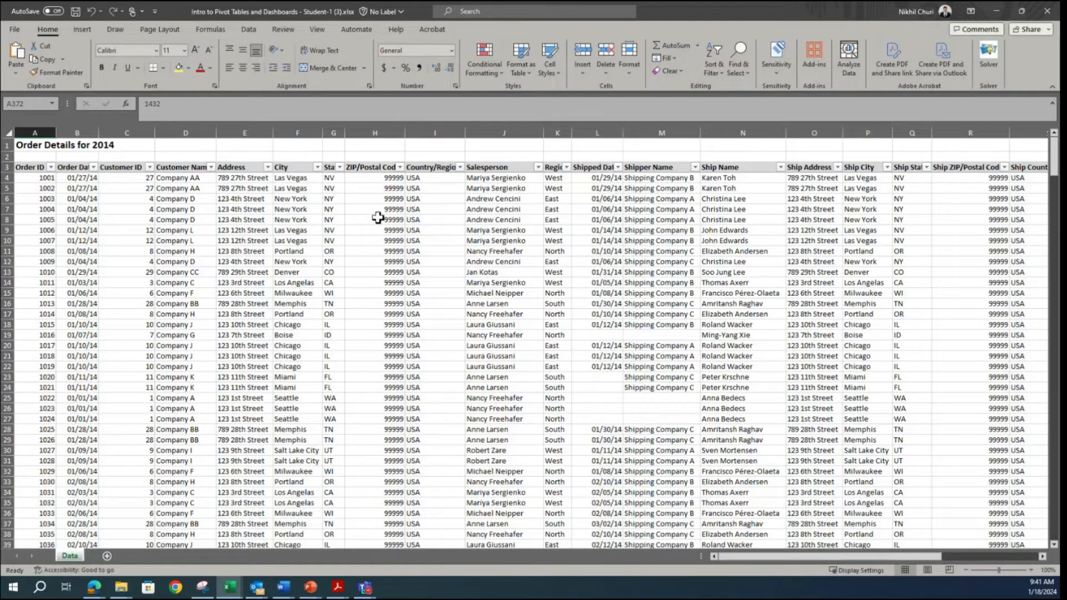
pyautogui.click(208, 589)
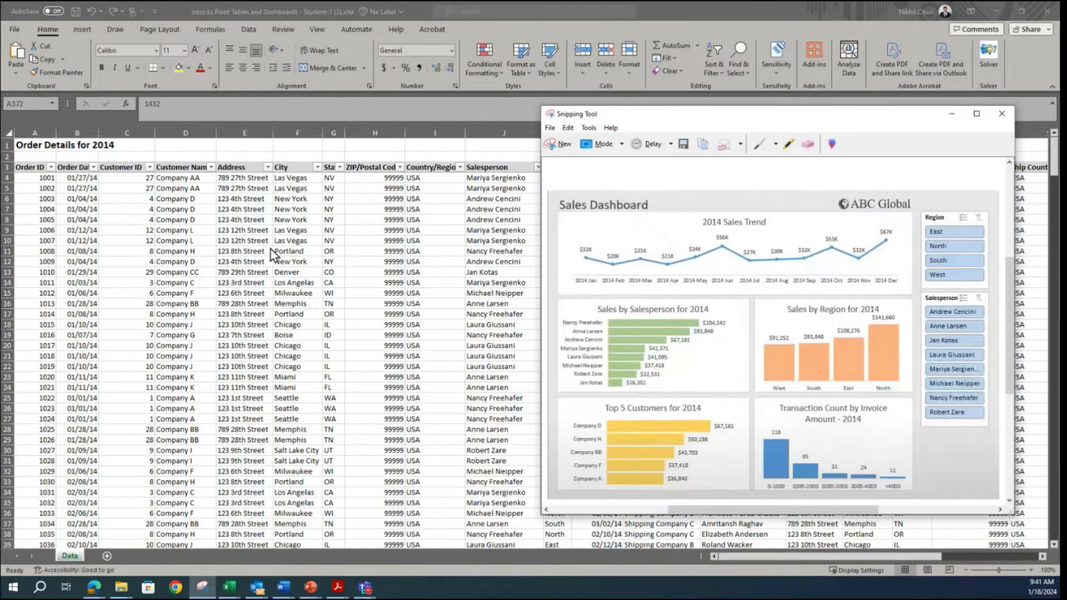
pyautogui.hotkey('alt', 'Tab')
pyautogui.click(280, 230)
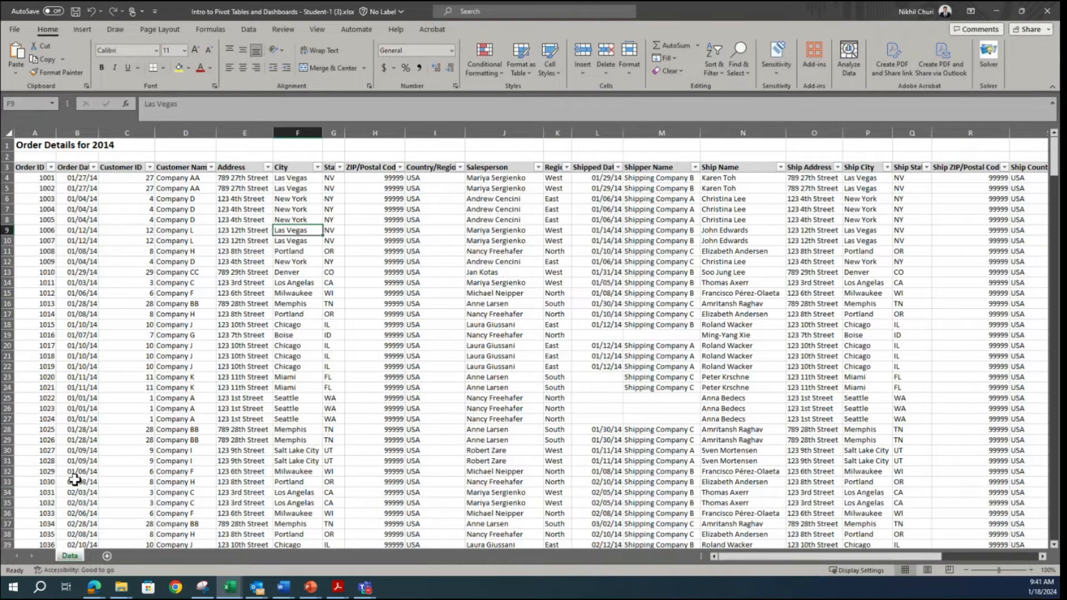
# Step: Create a PivotTable from the whole order data range, Data!$A$3:$Z$372, on a new worksheet
pyautogui.click(43, 261)
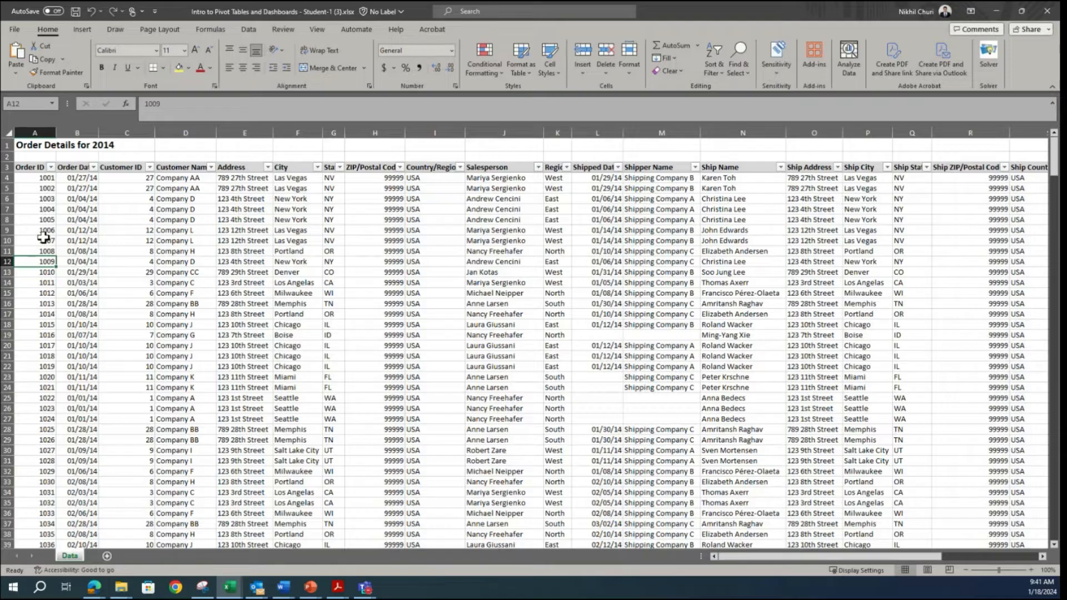
pyautogui.click(96, 199)
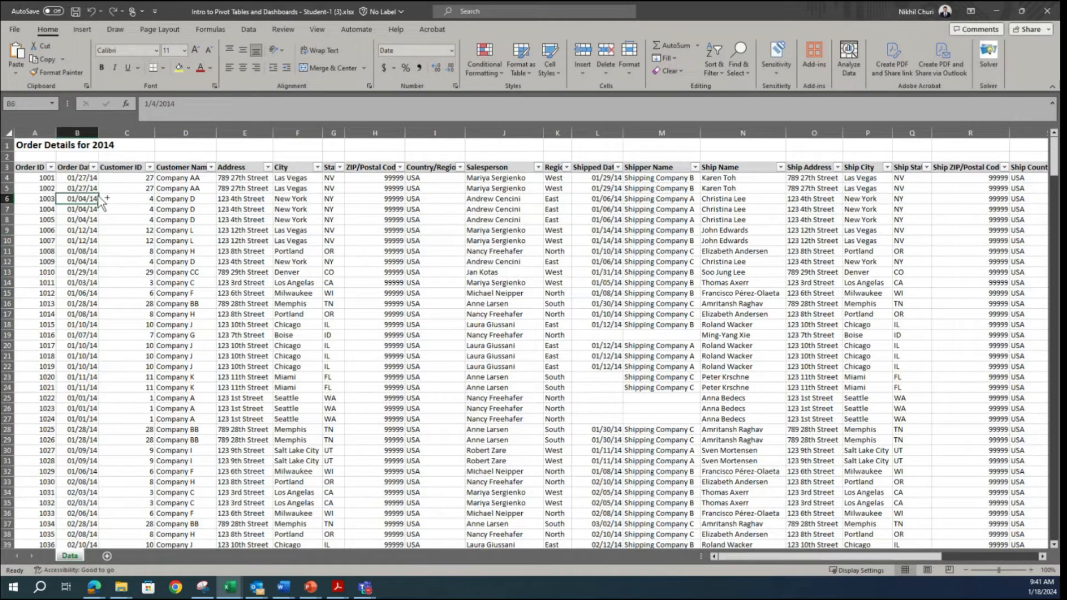
pyautogui.hotkey('ctrl', 'a')
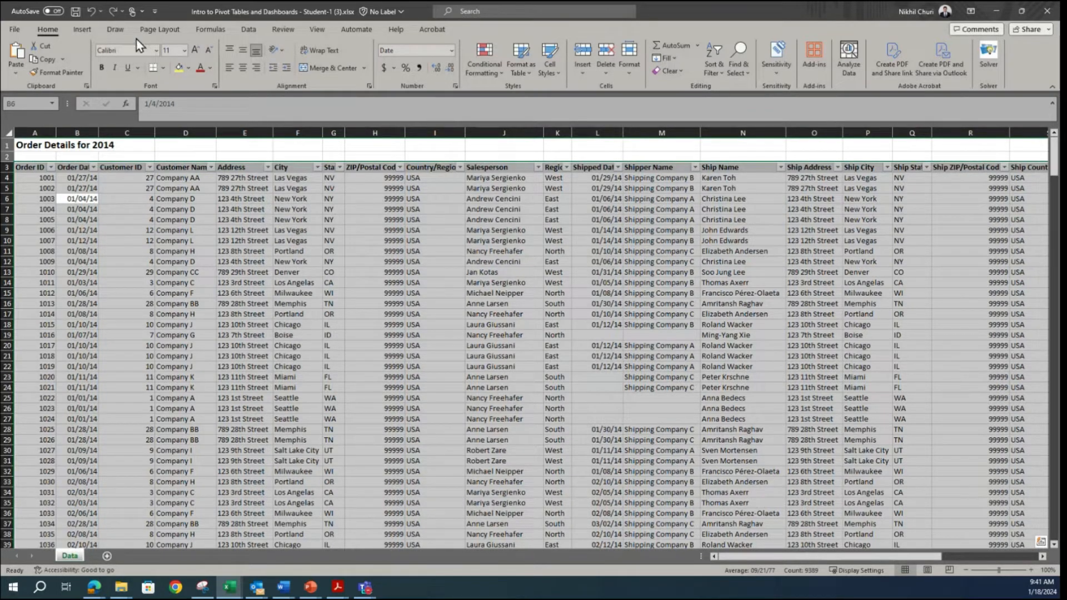
pyautogui.click(86, 32)
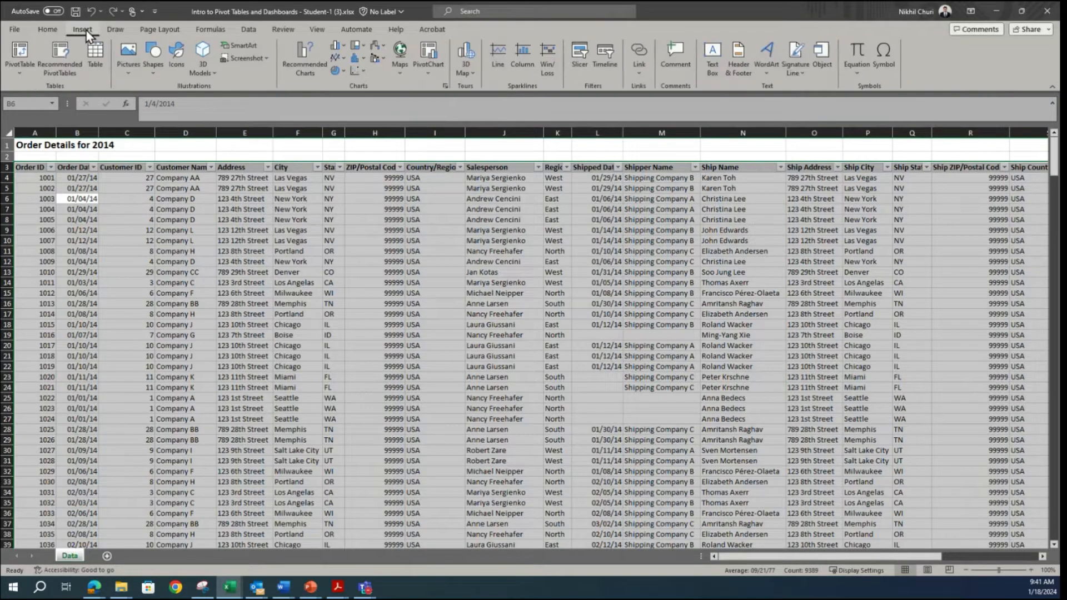
pyautogui.click(21, 51)
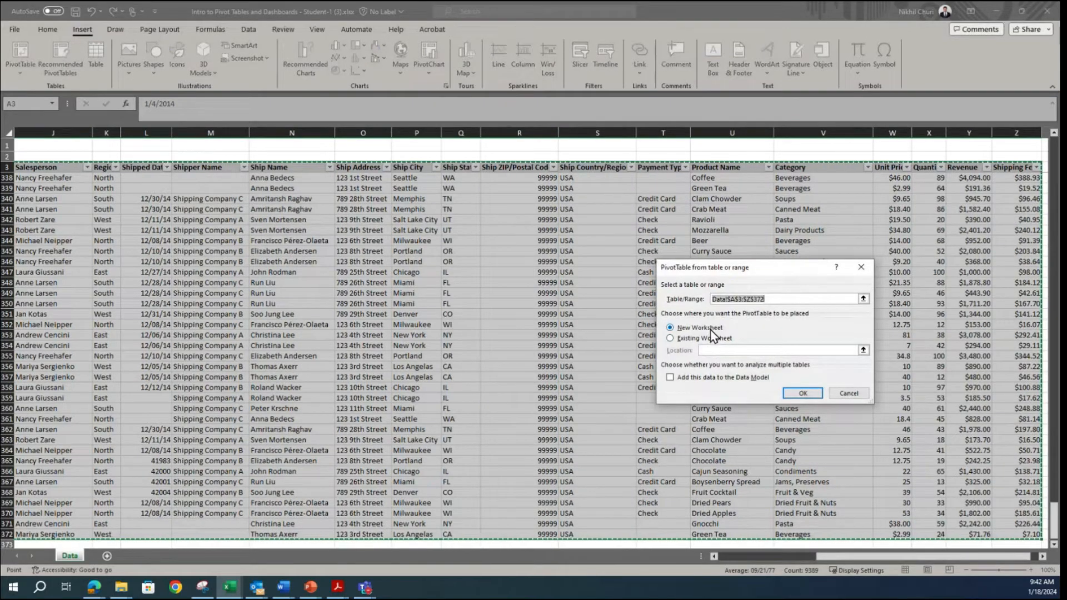
pyautogui.click(802, 393)
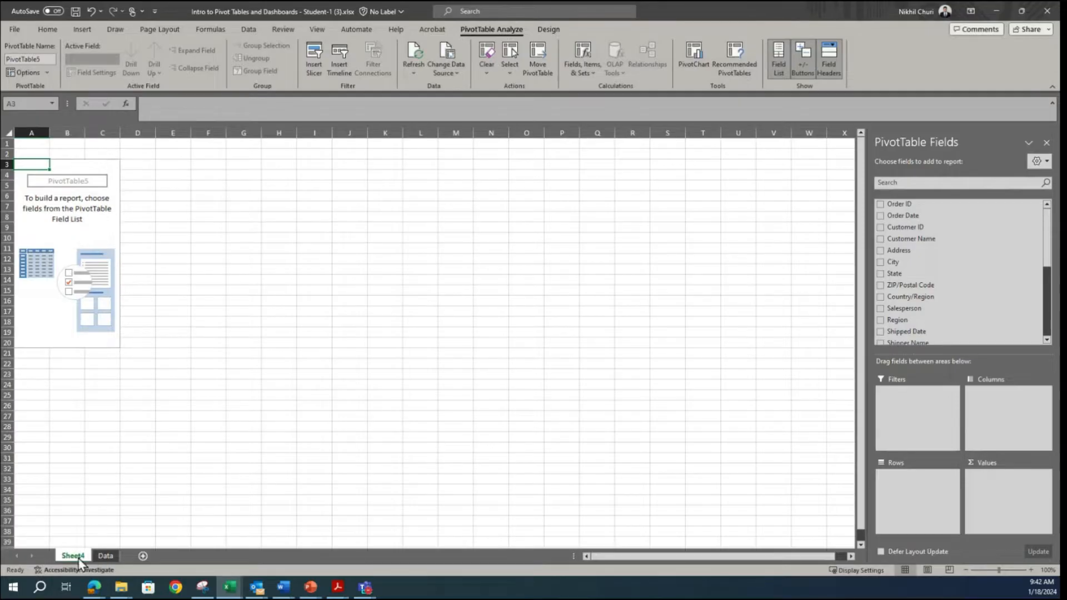
# Step: Rename the new PivotTable sheet as "Sales by region" and activate the empty PivotTable for choosing fields
pyautogui.click(202, 587)
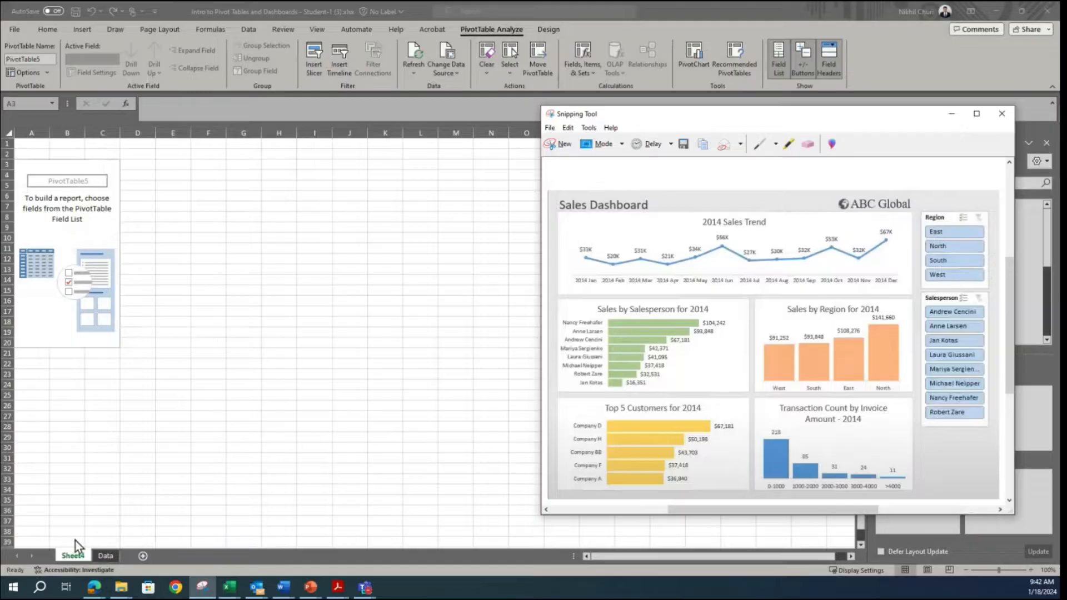
pyautogui.click(74, 556)
pyautogui.write('Sales')
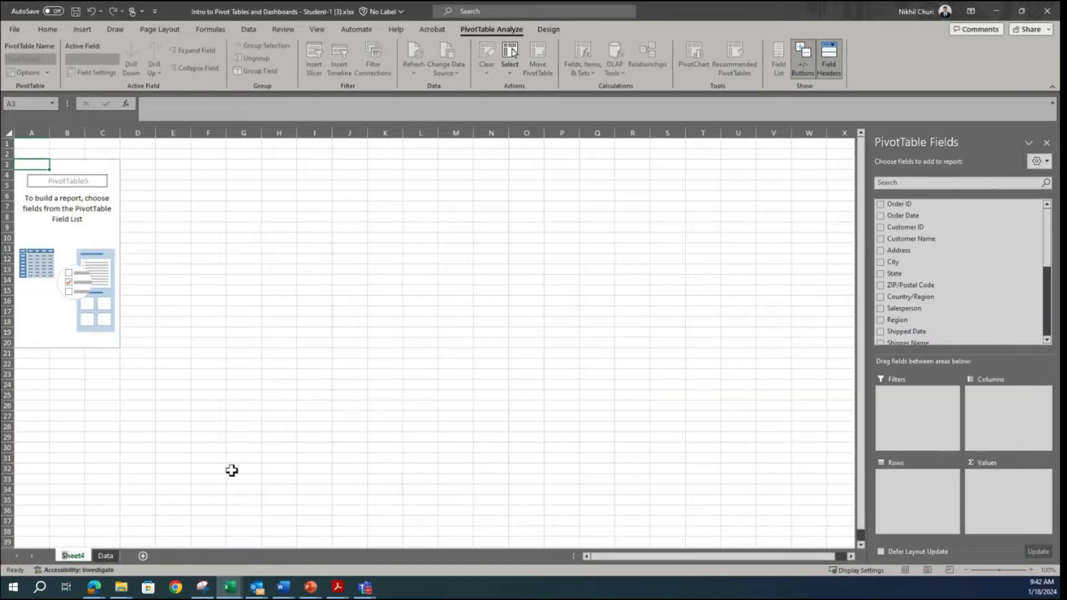
pyautogui.write(' by region')
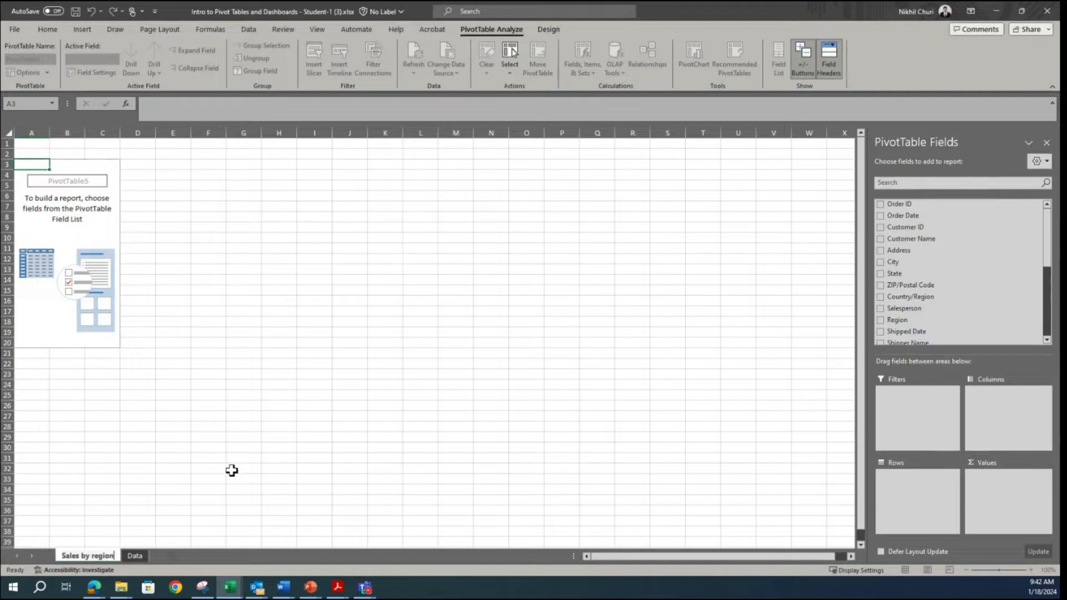
pyautogui.click(231, 471)
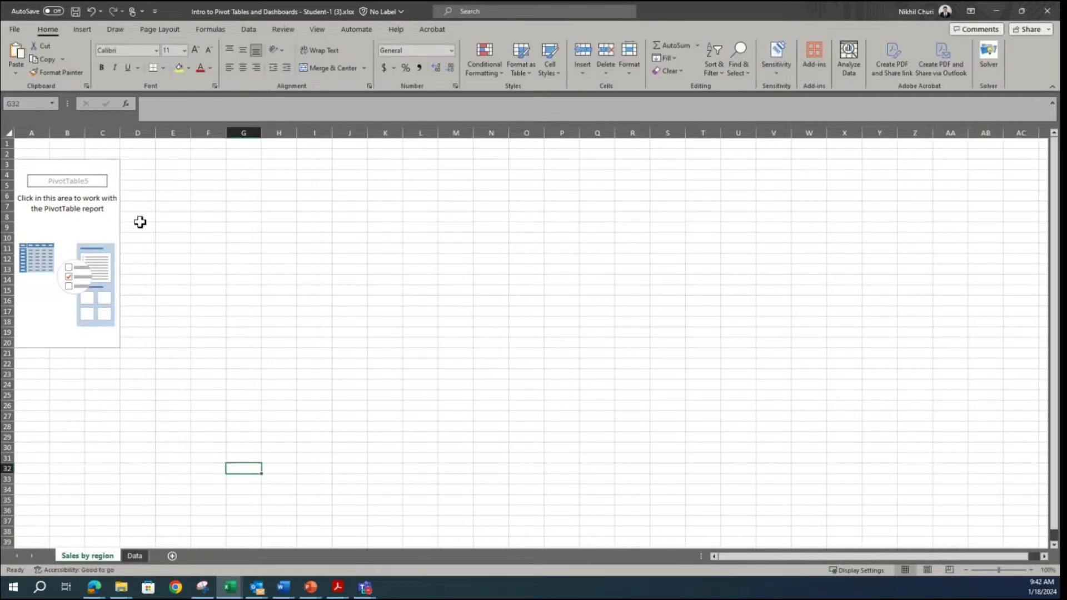
pyautogui.click(92, 218)
pyautogui.click(38, 216)
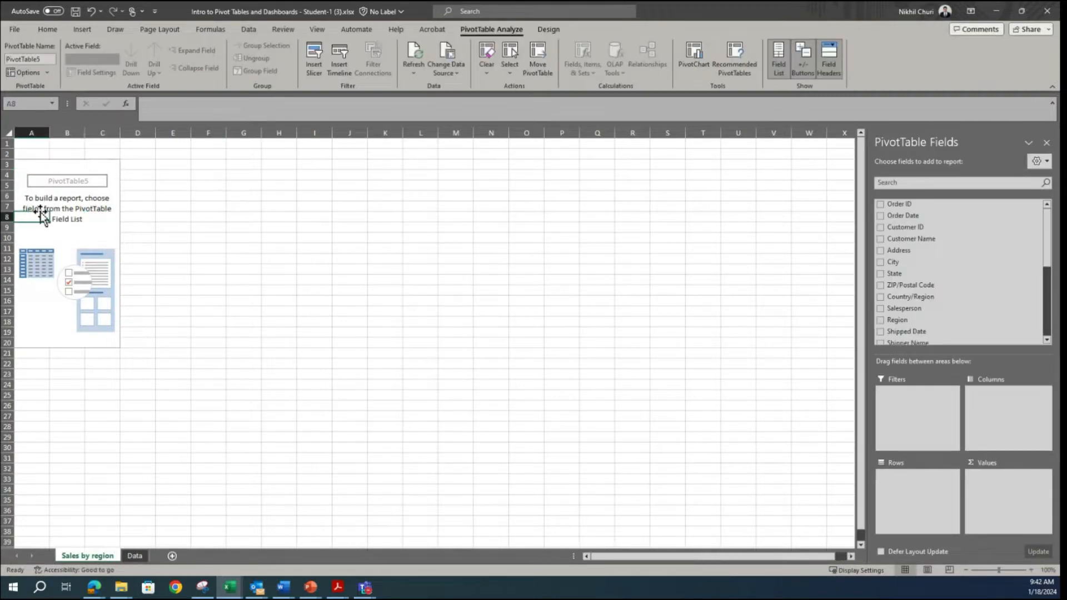
# Step: Lay out the PivotTable with Region as the row field and Revenue summed as the value field
pyautogui.click(880, 320)
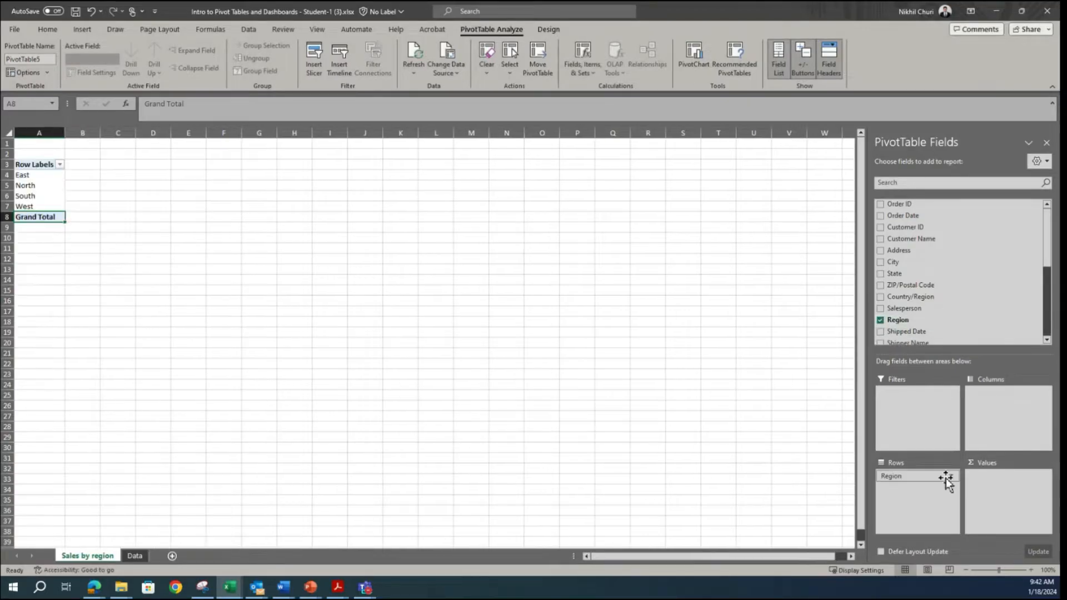
pyautogui.moveTo(898, 322); pyautogui.dragTo(911, 478)
pyautogui.scroll(-5, 978, 321)
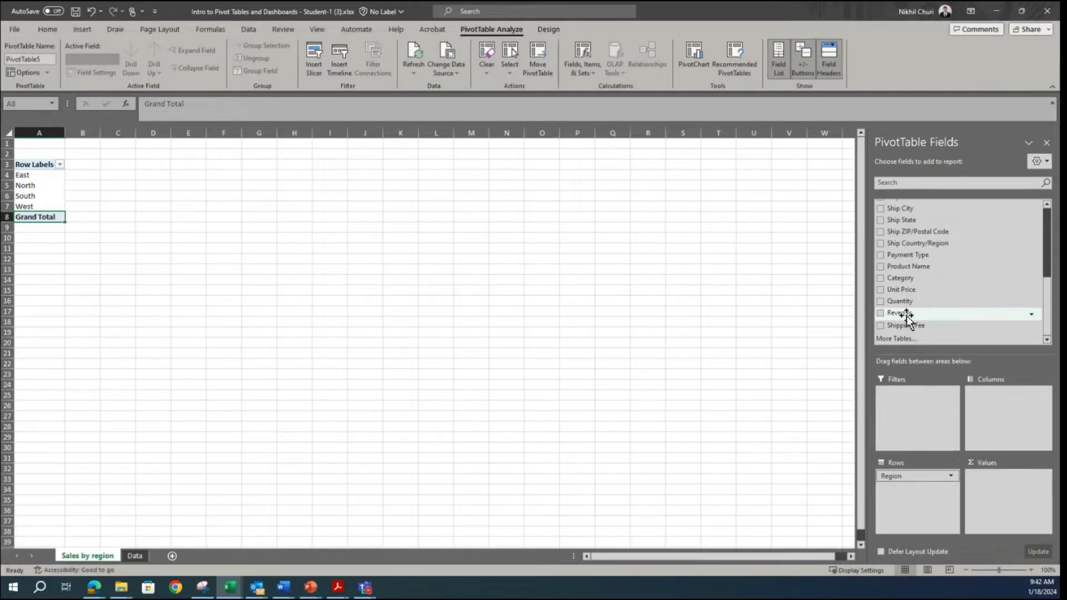
pyautogui.scroll(4, 913, 319)
pyautogui.scroll(2, 913, 320)
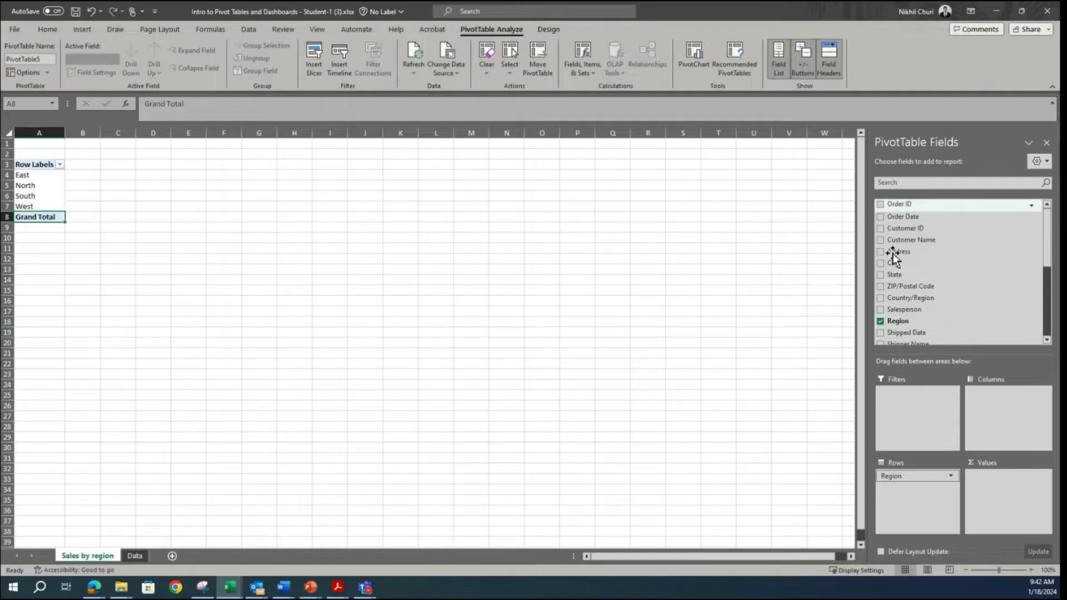
pyautogui.scroll(-5, 941, 307)
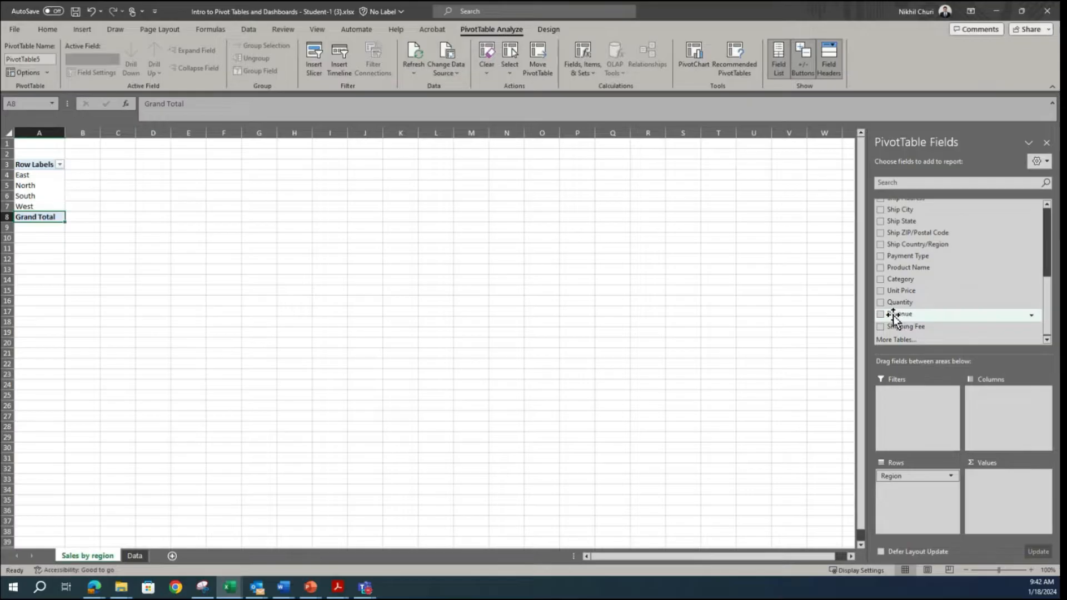
pyautogui.moveTo(895, 316); pyautogui.dragTo(998, 491)
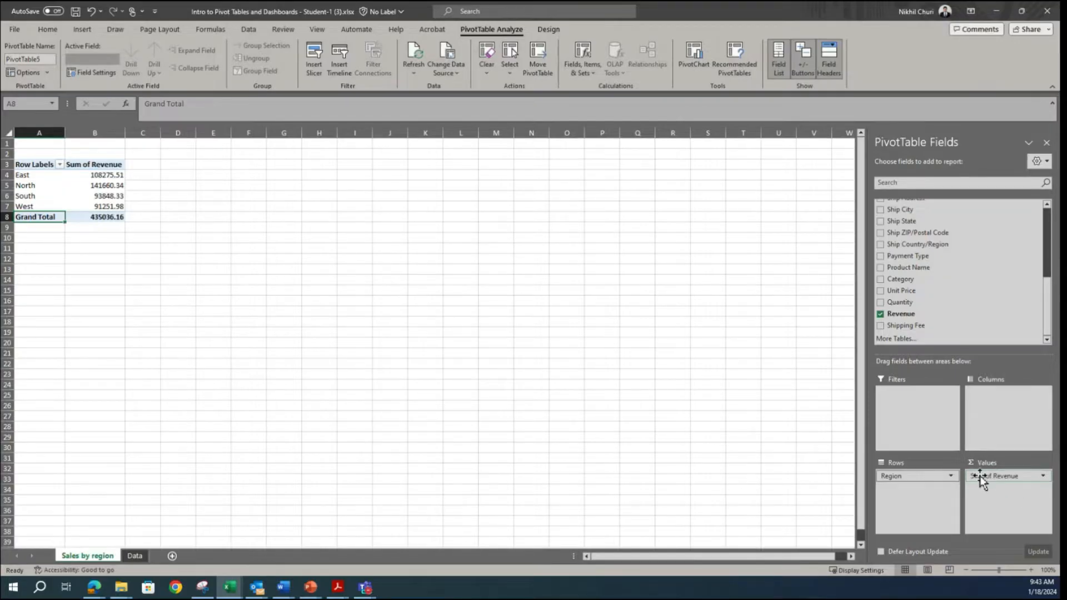
# Step: Review the summary calculation options such as Count and Average for the Revenue value field, keeping Sum
pyautogui.click(1016, 478)
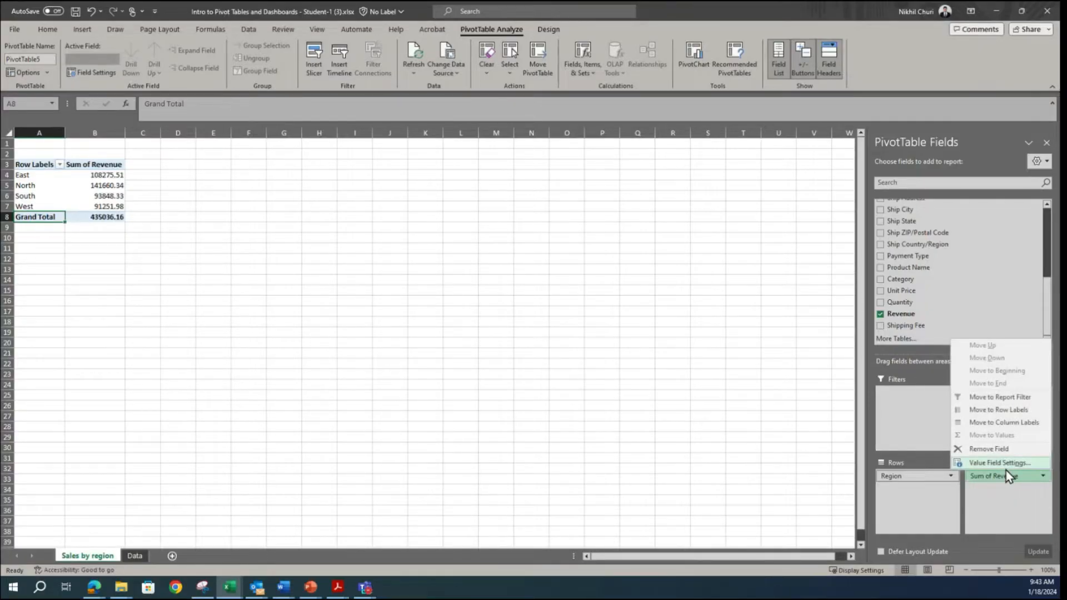
pyautogui.click(999, 463)
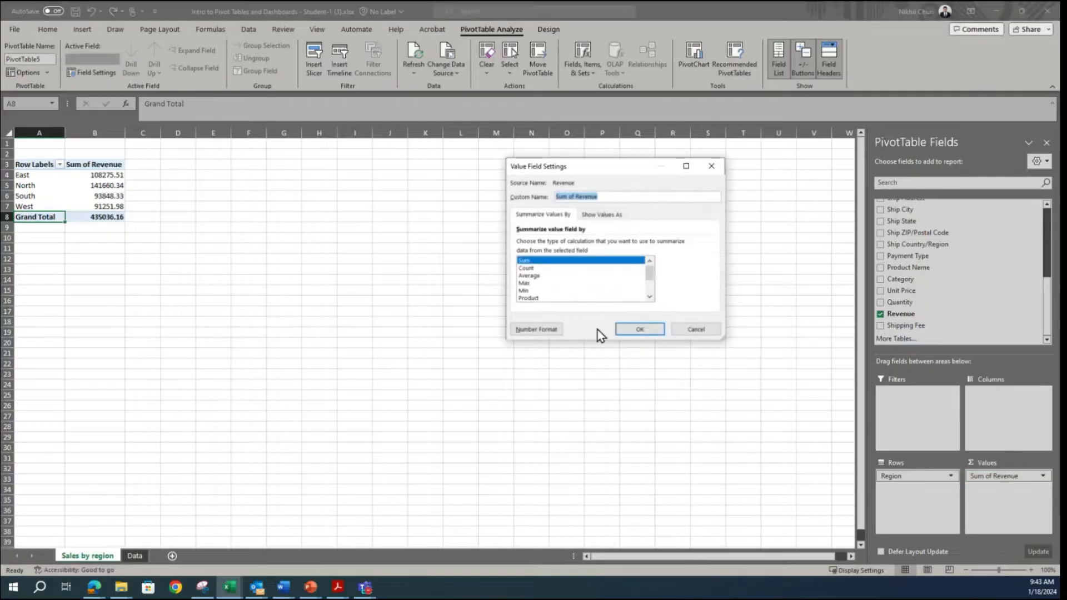
pyautogui.click(535, 276)
pyautogui.click(530, 268)
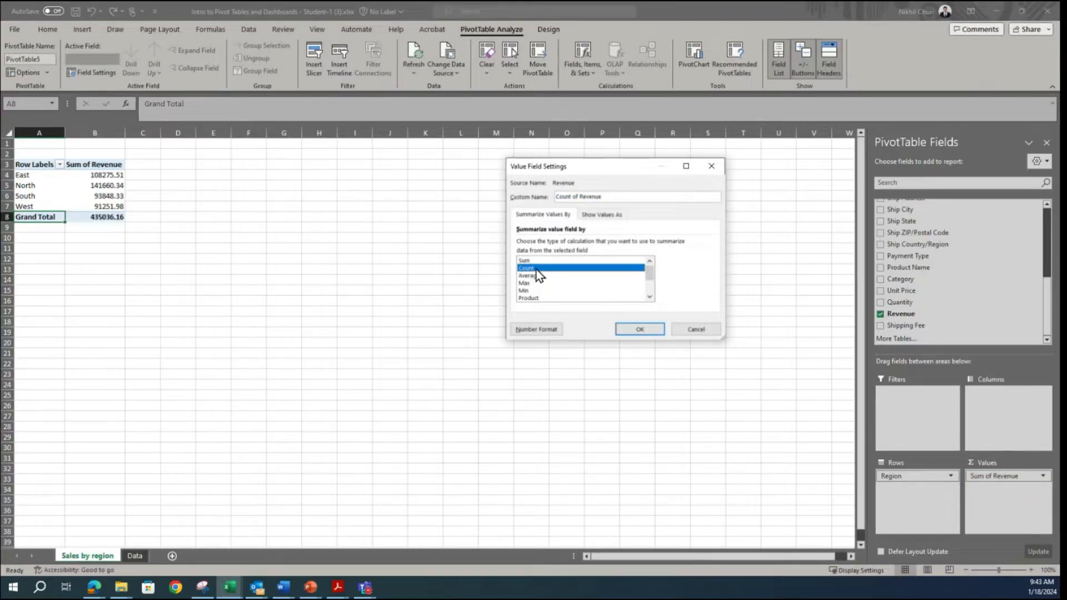
pyautogui.click(640, 331)
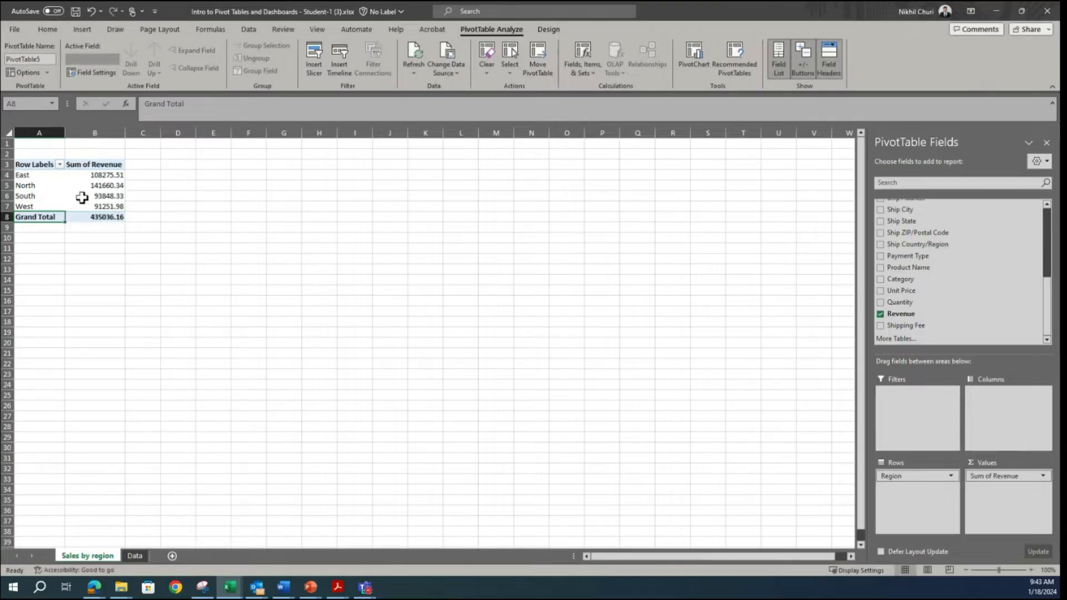
# Step: Manually move the North region with its revenue above East in the PivotTable's row order
pyautogui.moveTo(77, 192)
pyautogui.click(38, 185)
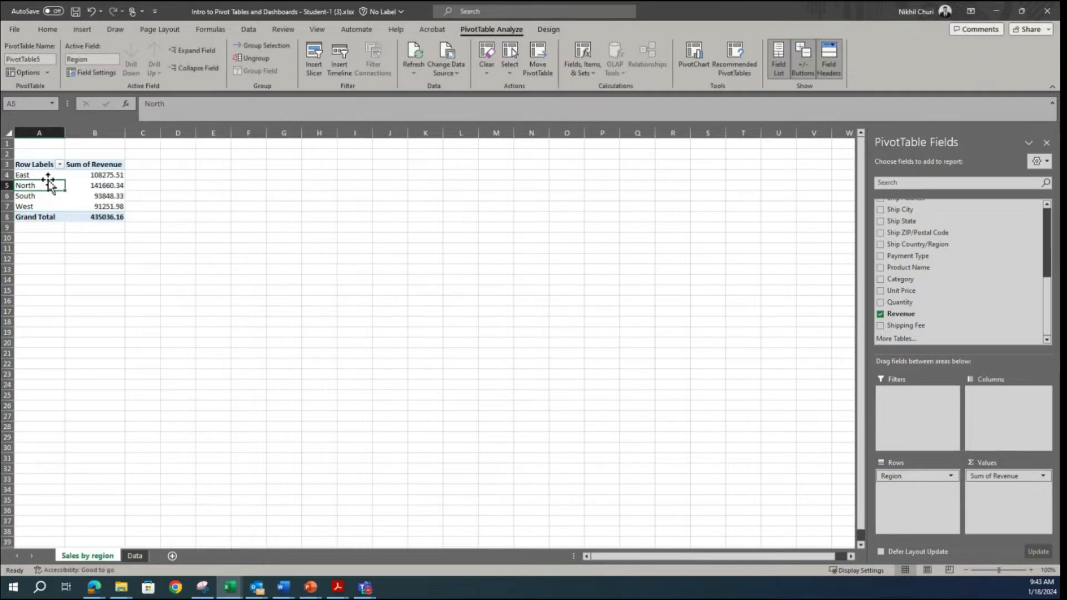
pyautogui.click(81, 186)
pyautogui.moveTo(81, 186); pyautogui.dragTo(50, 185)
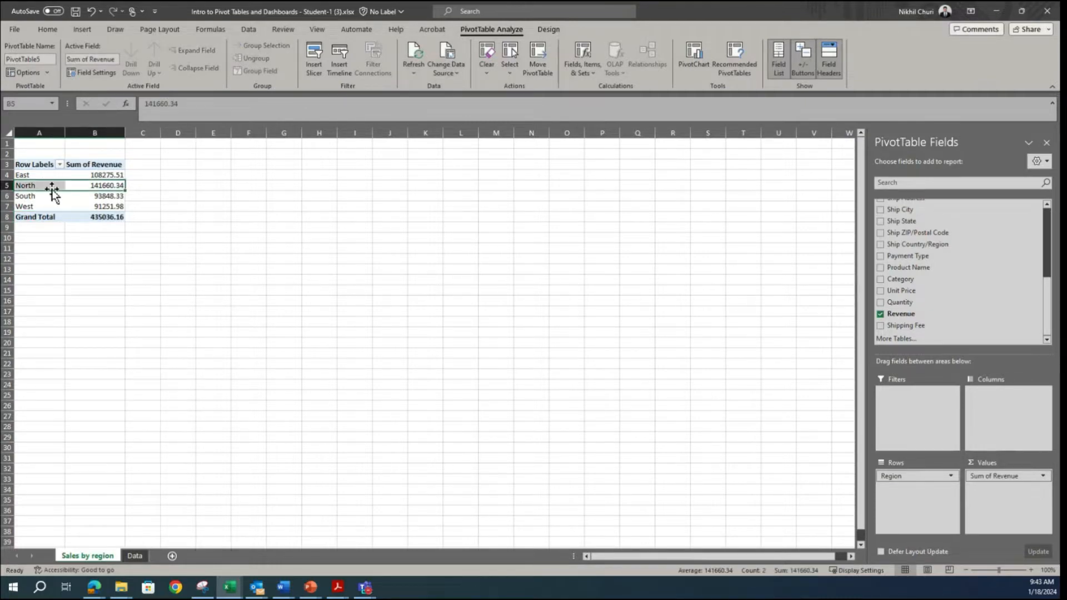
pyautogui.moveTo(52, 181); pyautogui.dragTo(51, 175)
pyautogui.click(232, 226)
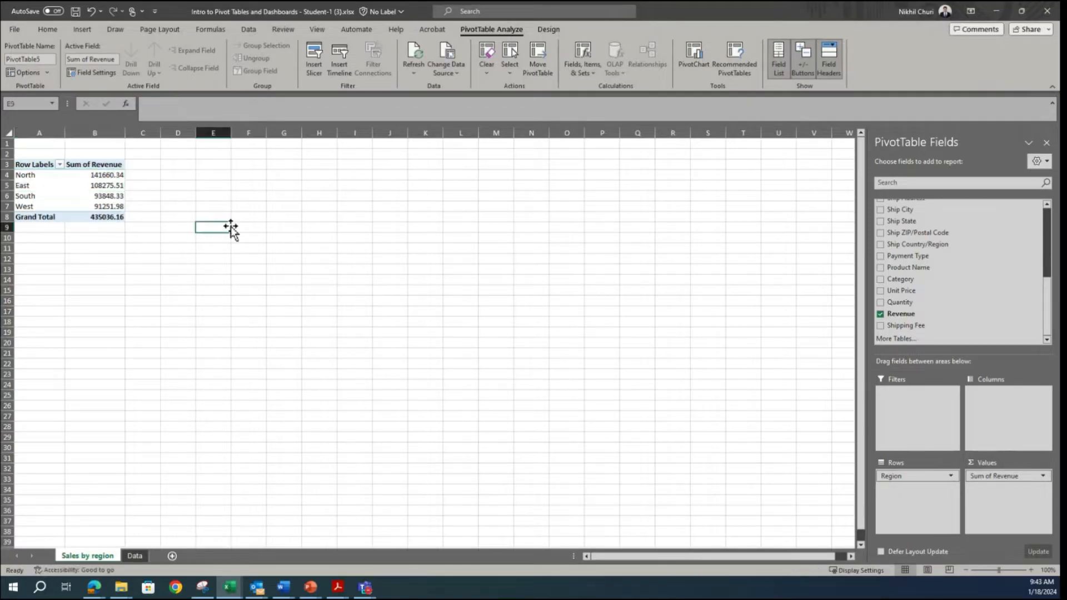
pyautogui.click(85, 198)
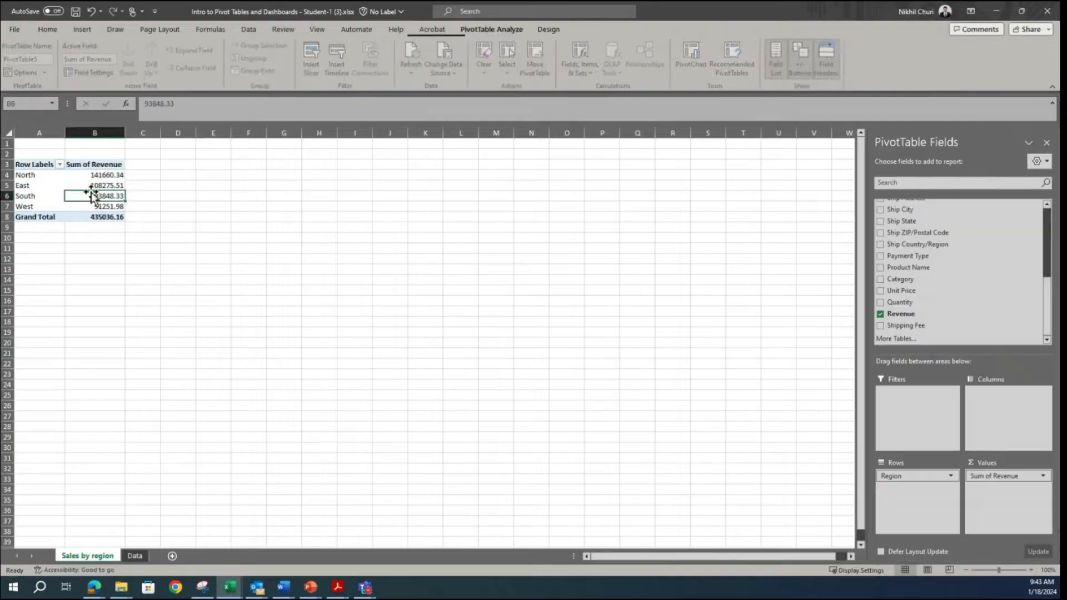
pyautogui.rightClick(101, 186)
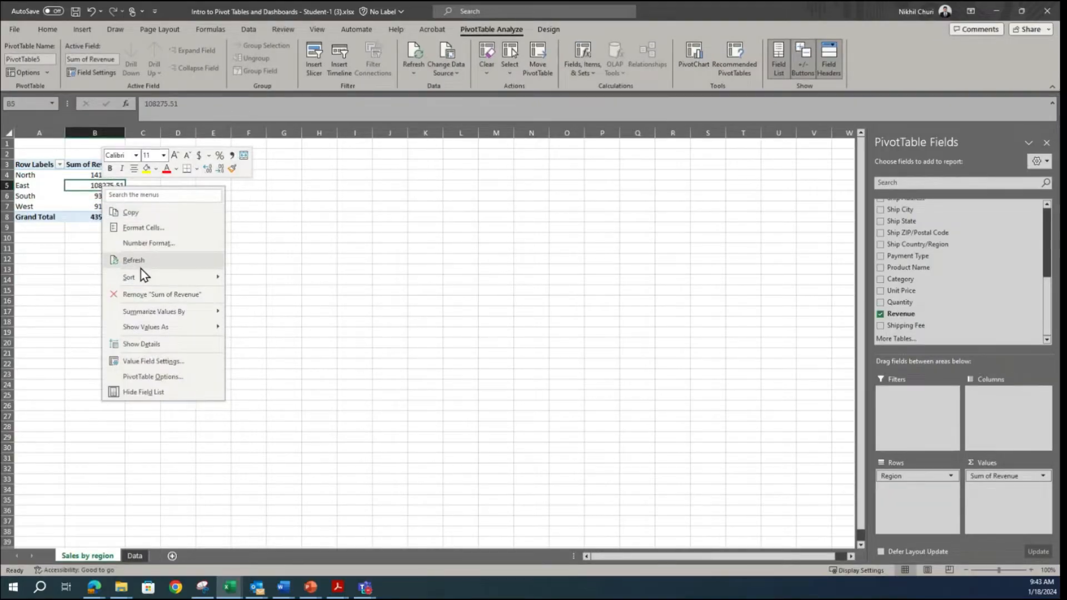
pyautogui.moveTo(142, 277)
pyautogui.click(336, 293)
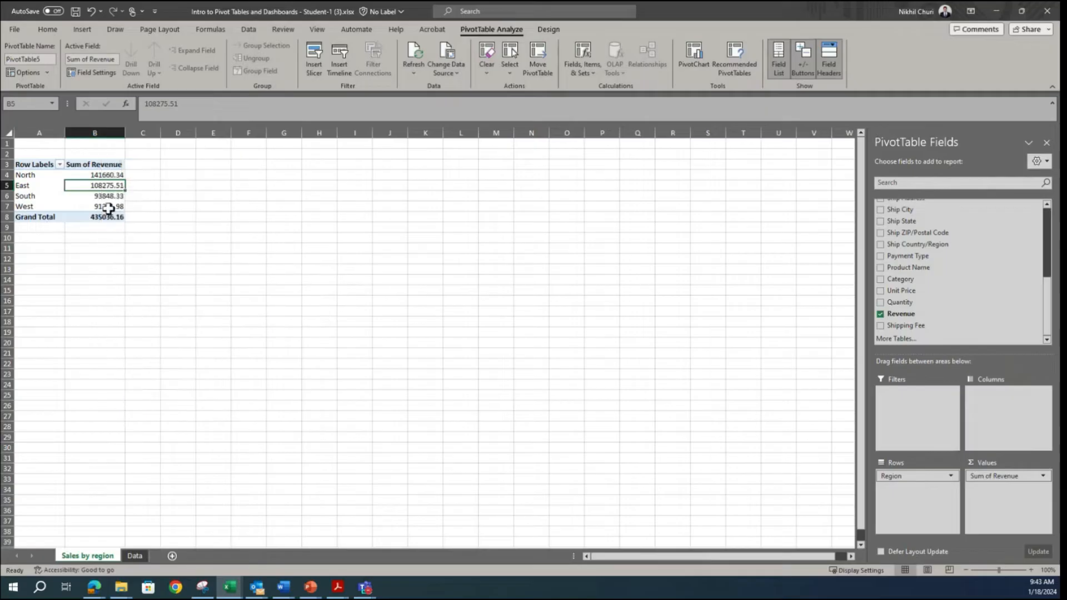
# Step: Sort the PivotTable's regions by Sum of Revenue from largest to smallest
pyautogui.click(87, 195)
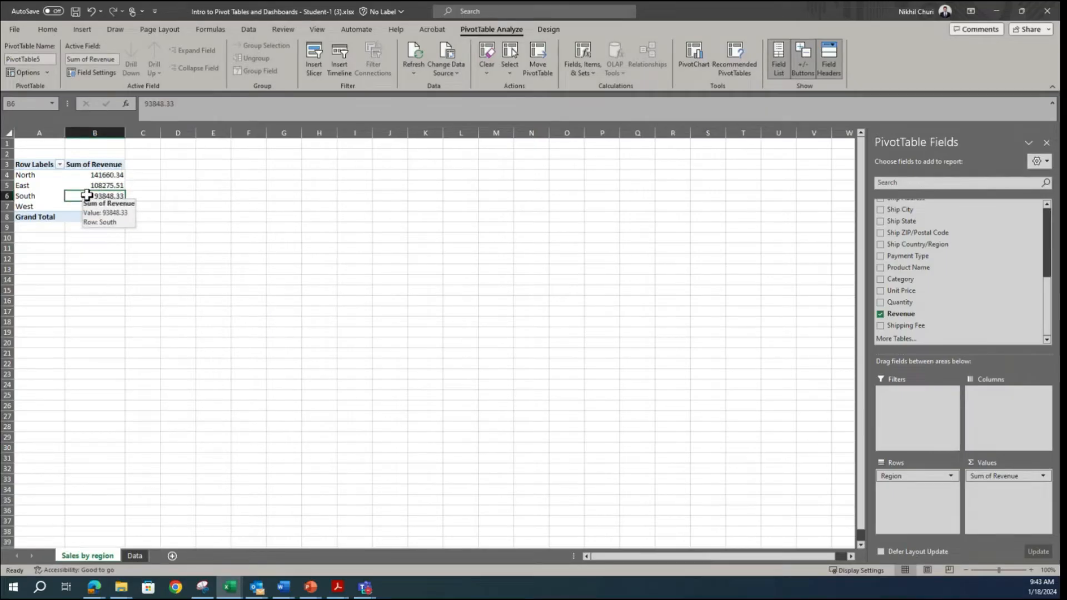
pyautogui.click(83, 184)
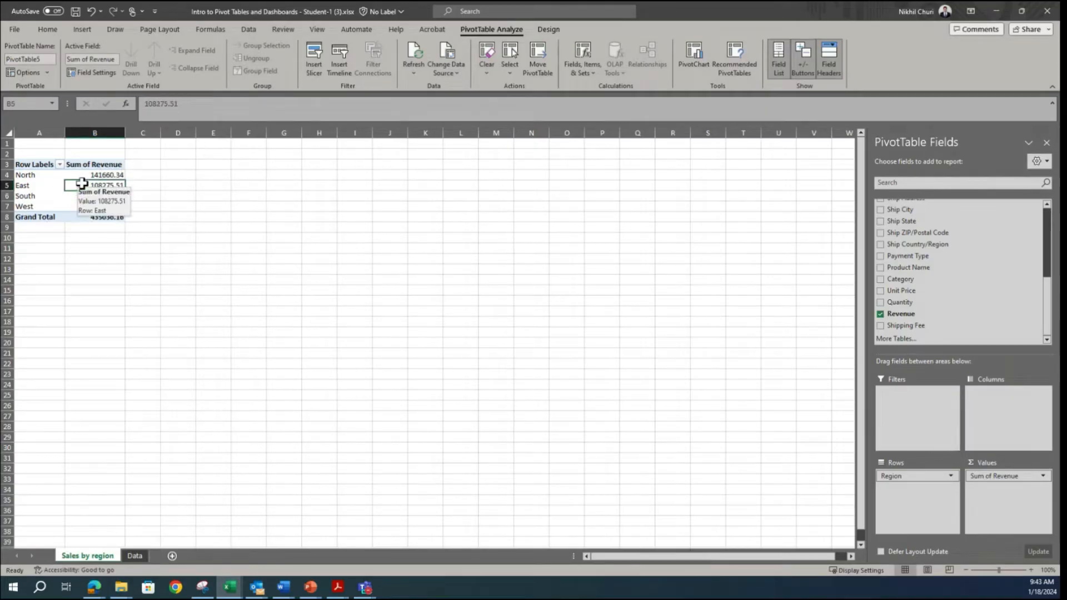
pyautogui.rightClick(83, 185)
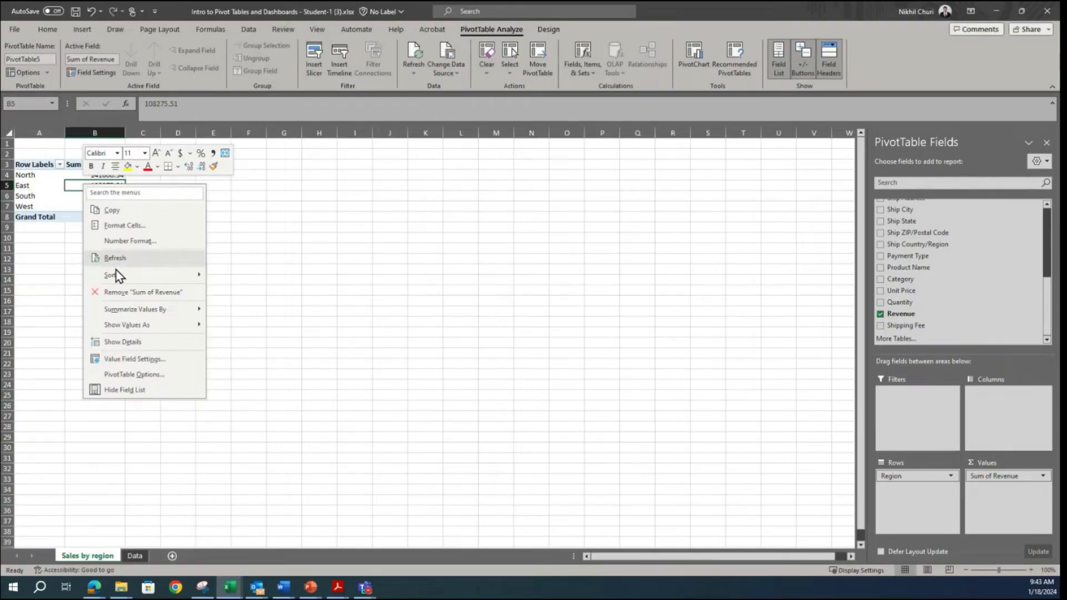
pyautogui.moveTo(118, 276)
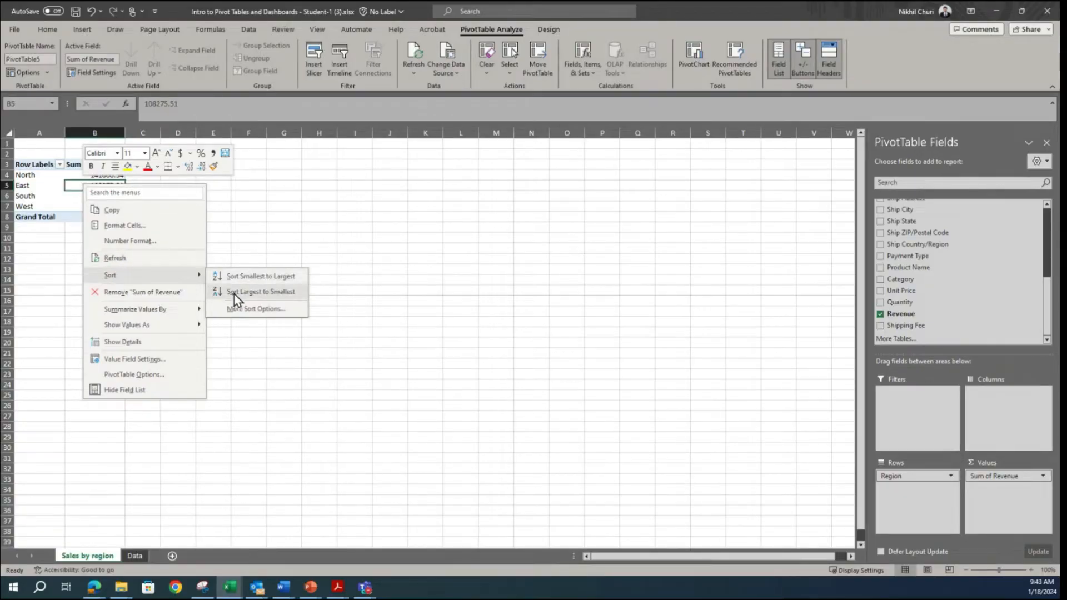
pyautogui.press('Escape')
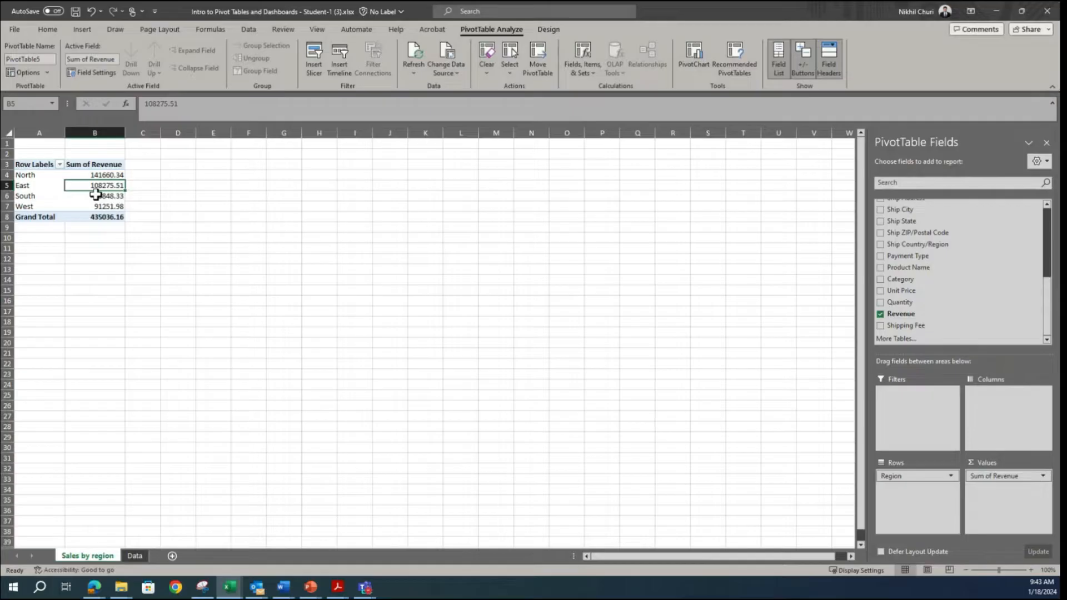
pyautogui.click(46, 30)
pyautogui.click(731, 78)
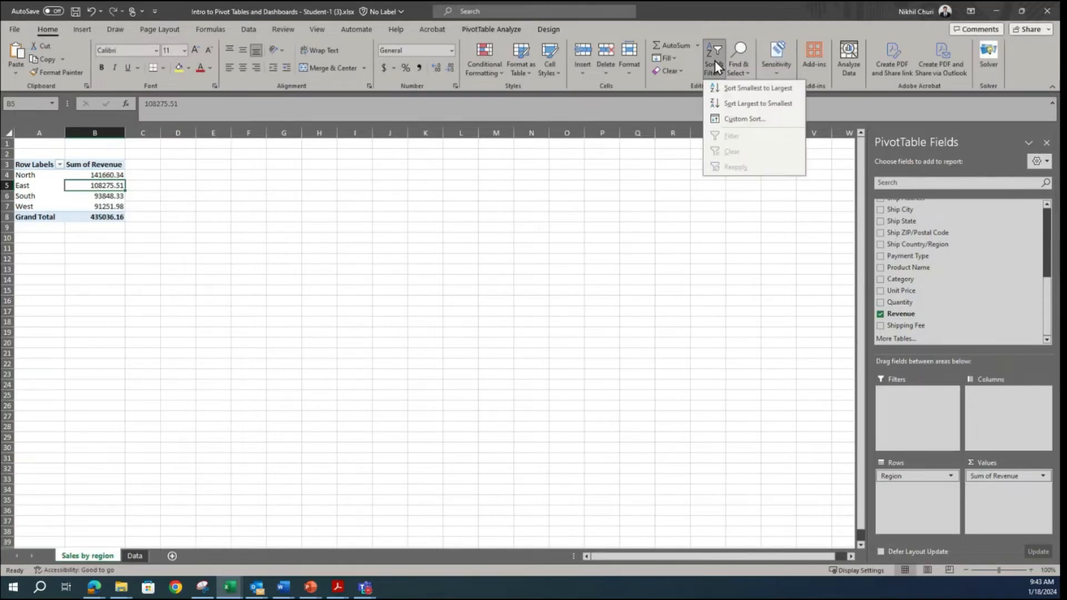
pyautogui.click(747, 106)
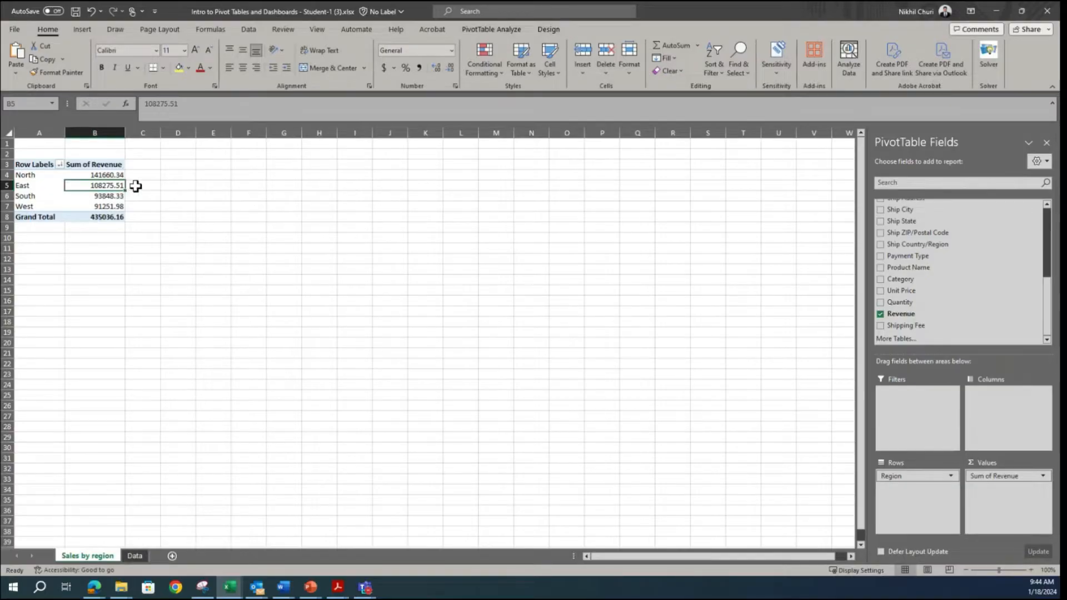
# Step: Set the Sum of Revenue field's number format to Accounting with the $ symbol and 0 decimal places
pyautogui.moveTo(92, 175)
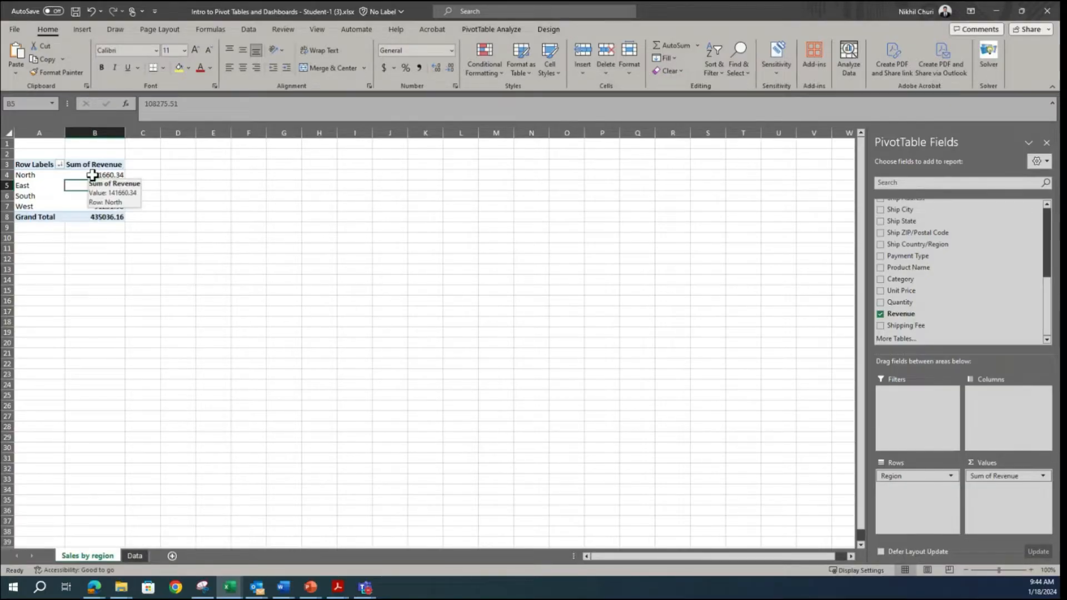
pyautogui.rightClick(92, 177)
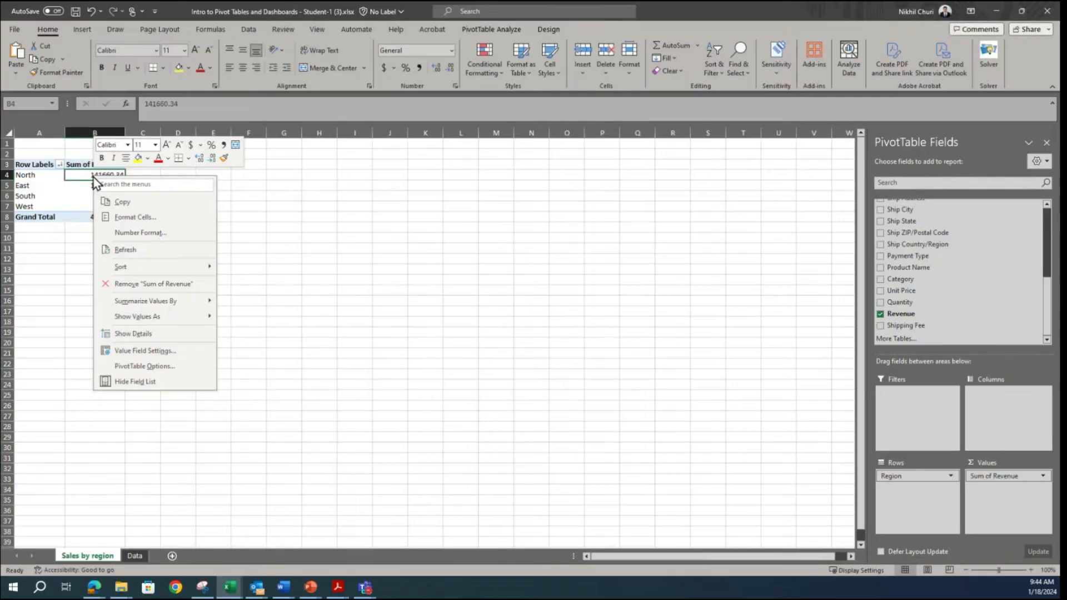
pyautogui.press('Escape')
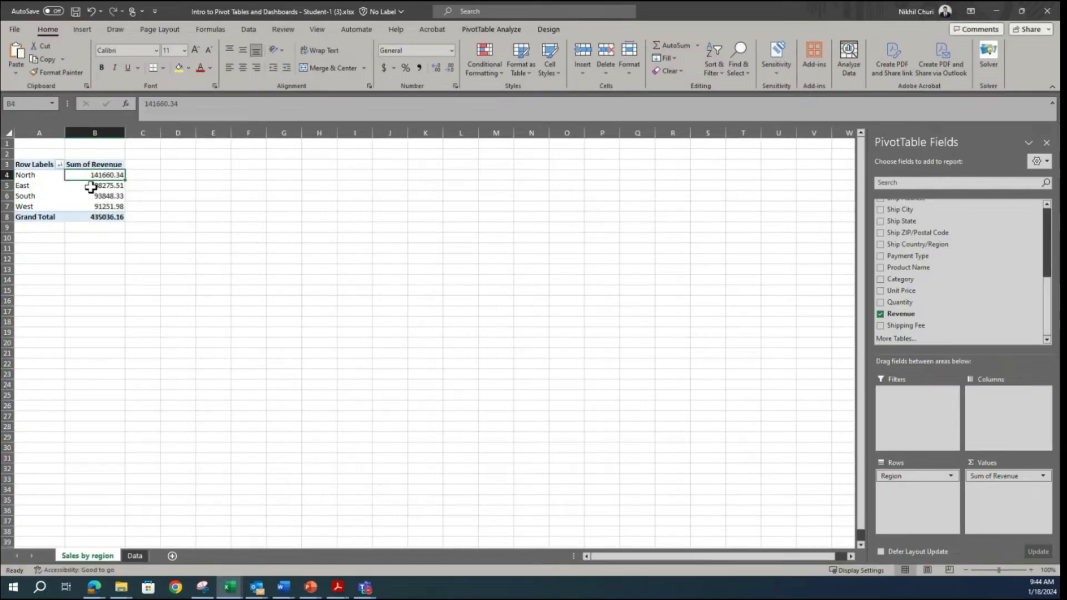
pyautogui.rightClick(91, 188)
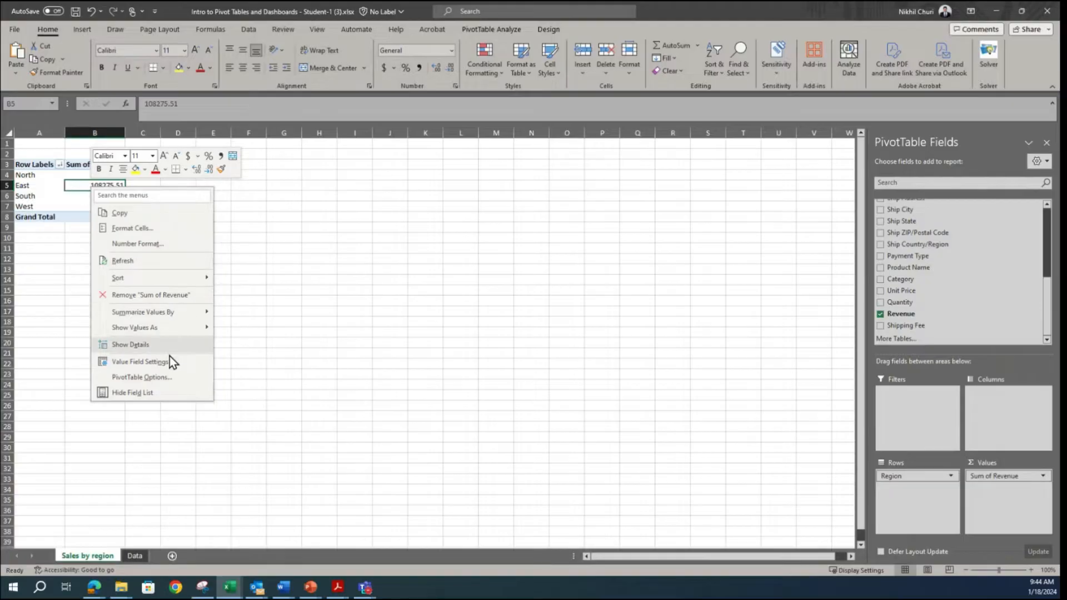
pyautogui.click(151, 362)
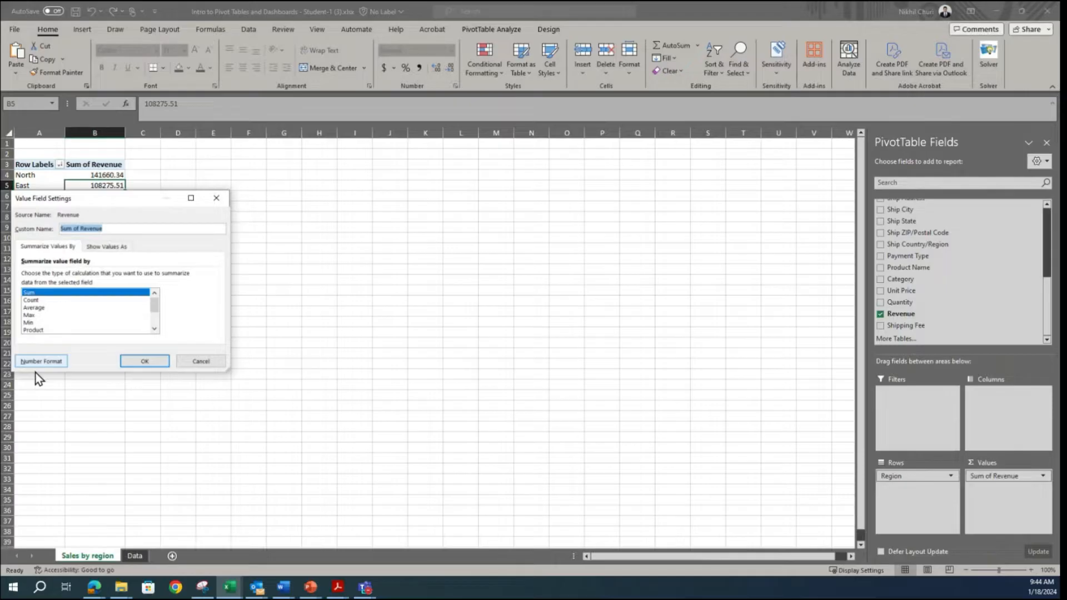
pyautogui.click(36, 362)
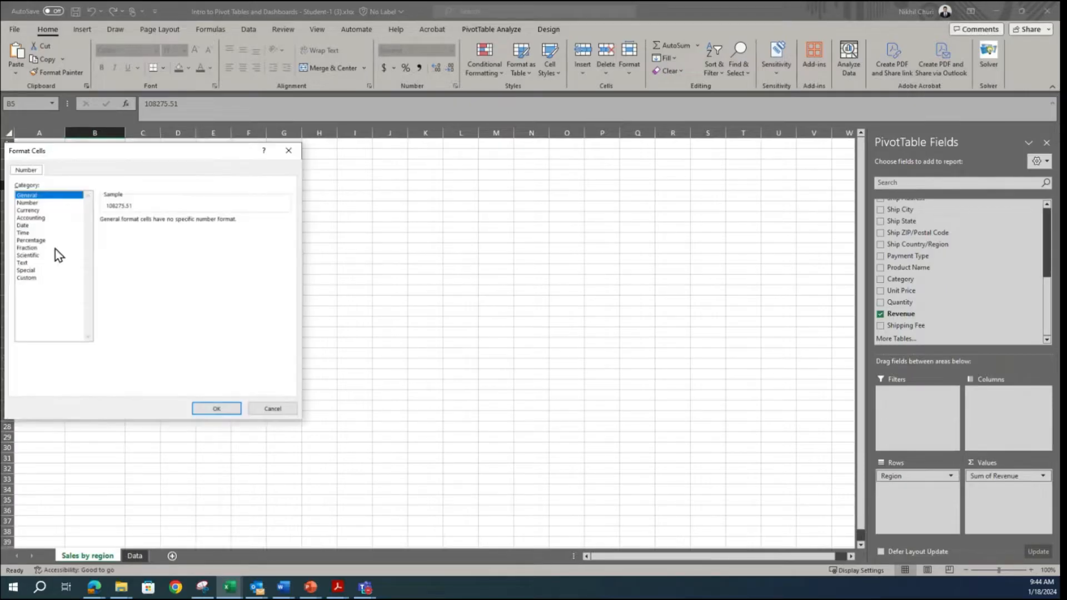
pyautogui.click(34, 219)
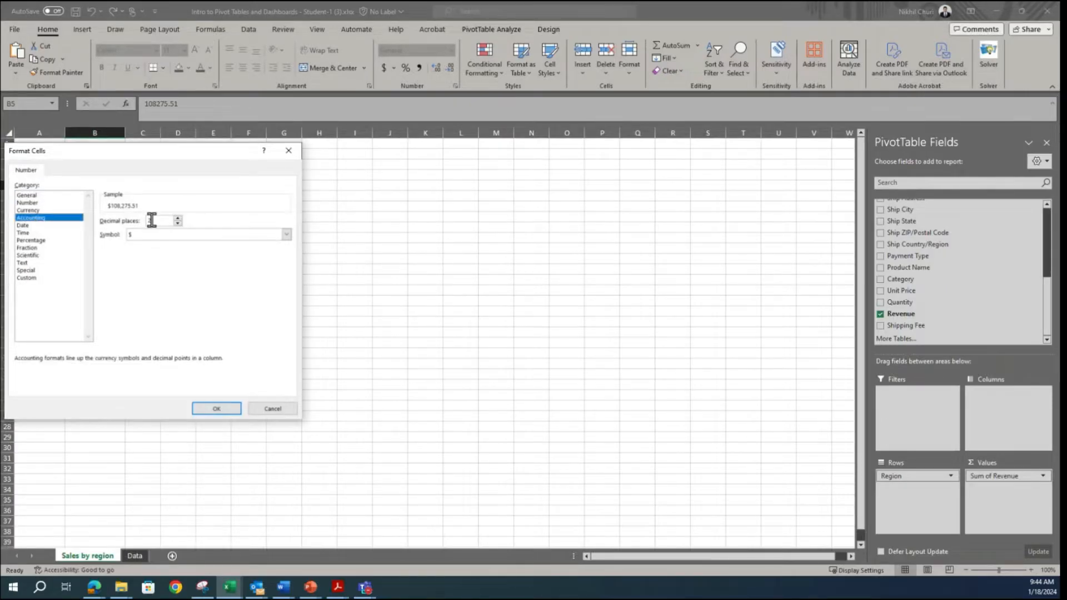
pyautogui.click(178, 223)
pyautogui.click(178, 223)
pyautogui.click(225, 409)
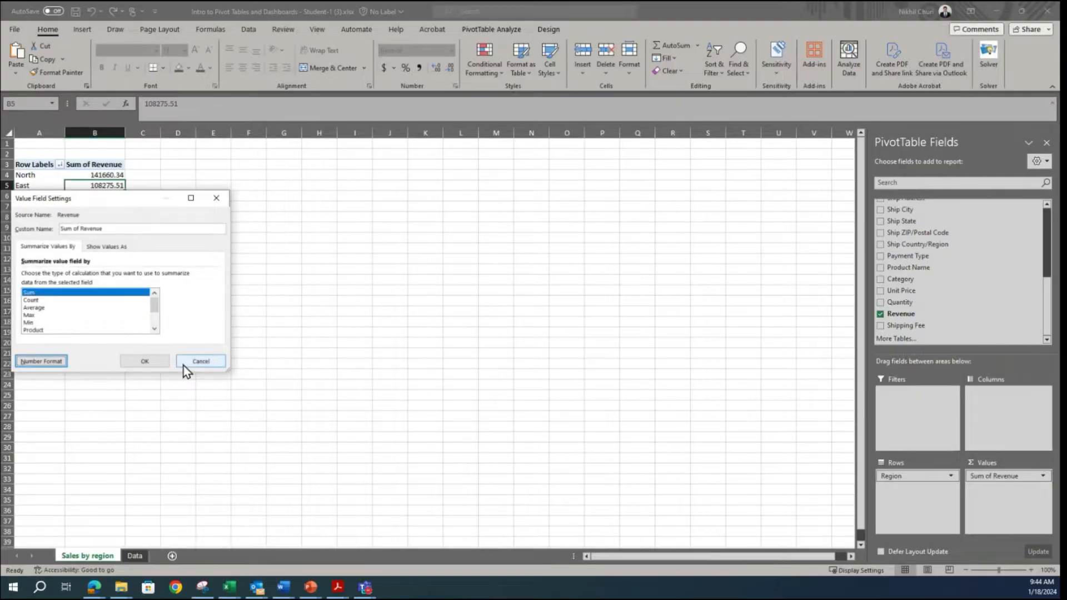
pyautogui.click(146, 362)
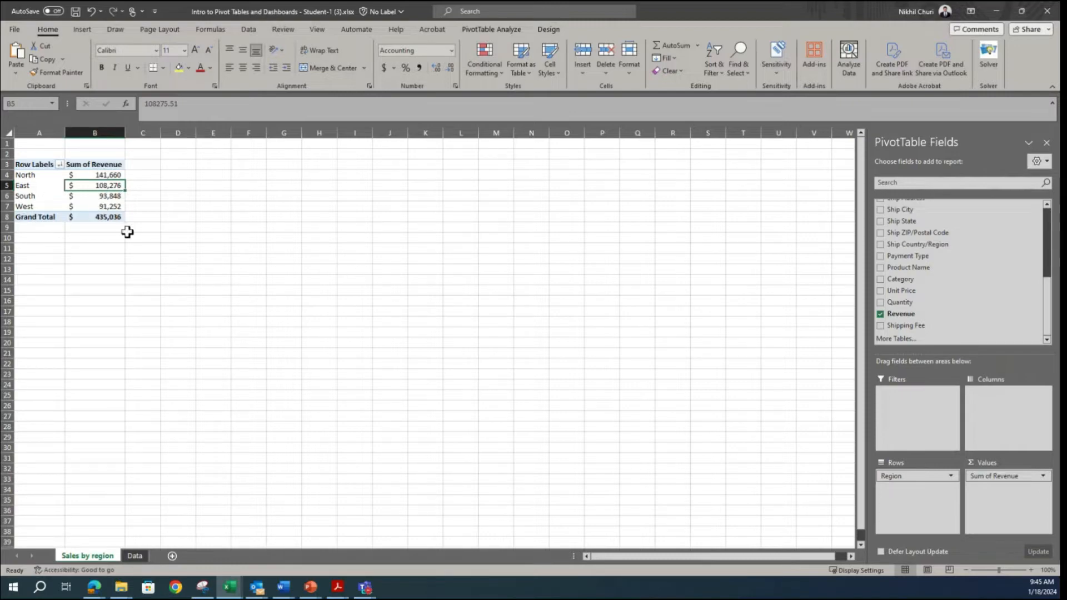
# Step: Insert a Clustered Column PivotChart from the sales by region PivotTable and place it beside the table near the sheet's top
pyautogui.moveTo(99, 198)
pyautogui.click(94, 197)
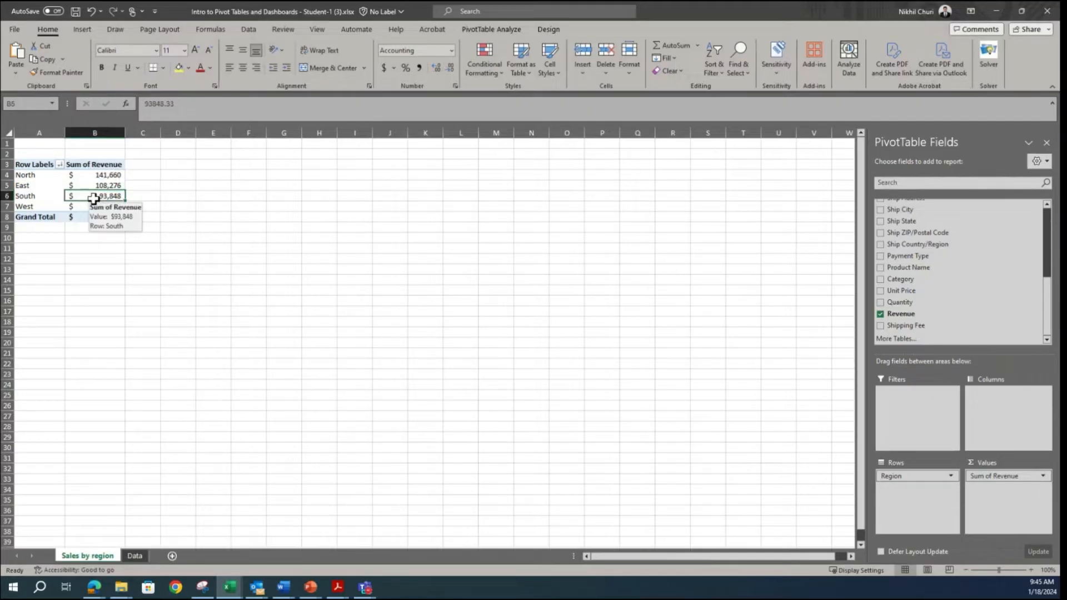
pyautogui.click(469, 32)
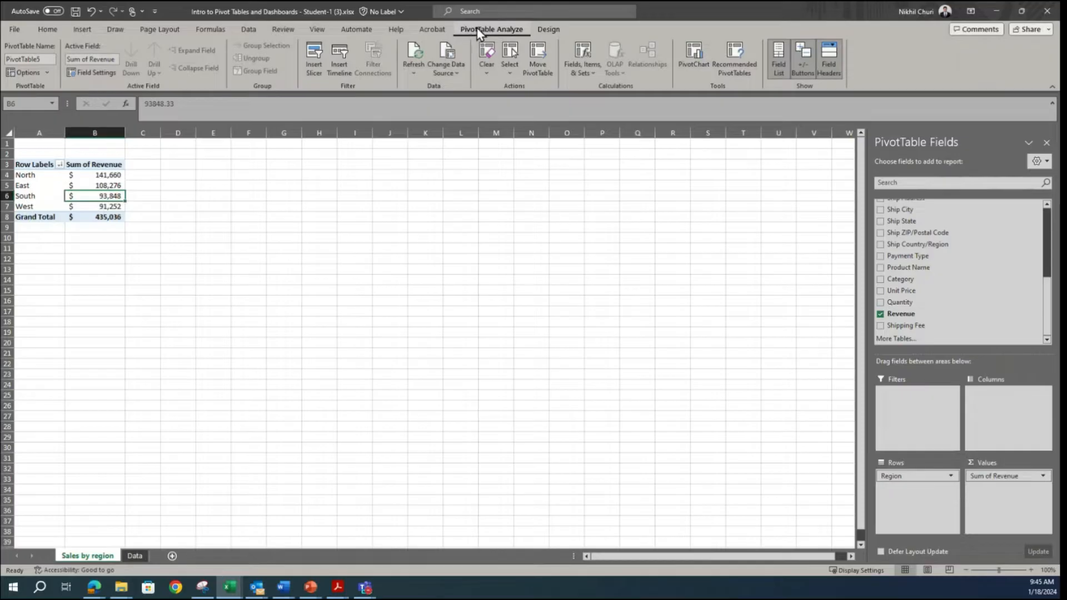
pyautogui.click(697, 62)
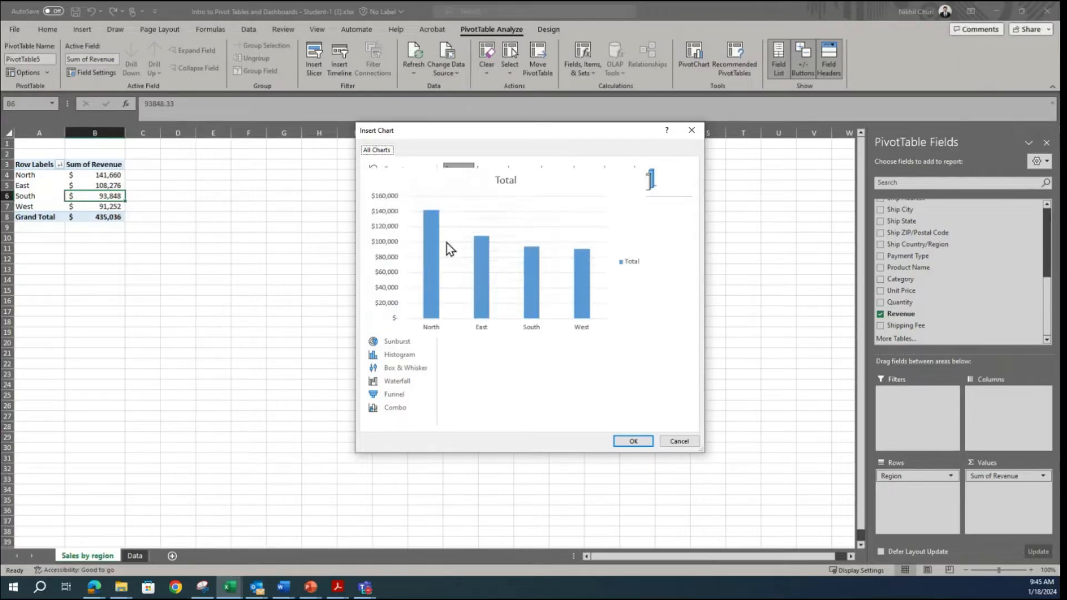
pyautogui.click(393, 198)
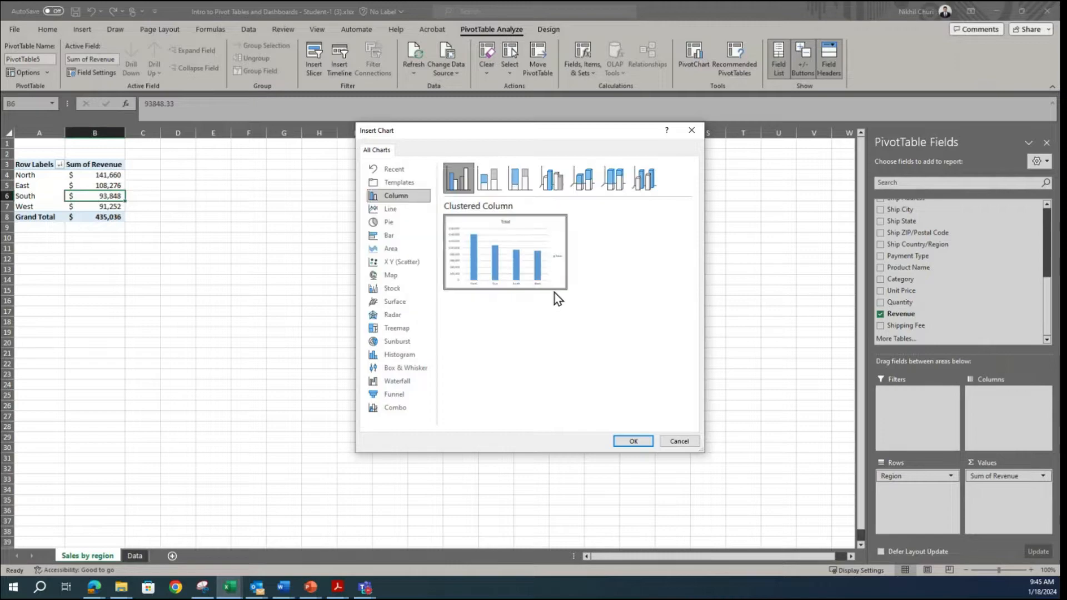
pyautogui.click(634, 442)
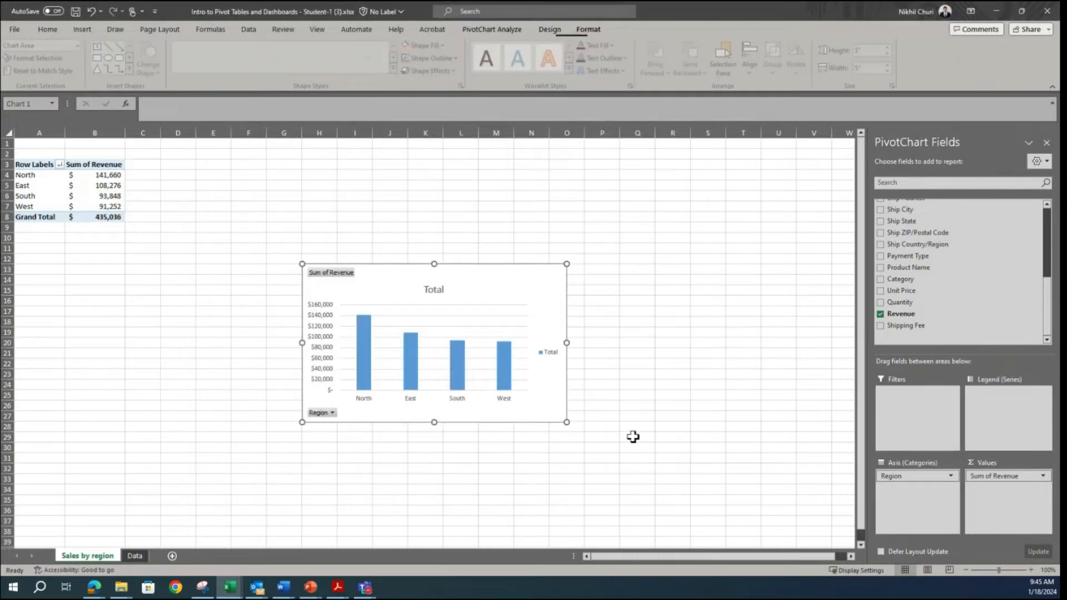
pyautogui.moveTo(485, 288); pyautogui.dragTo(418, 192)
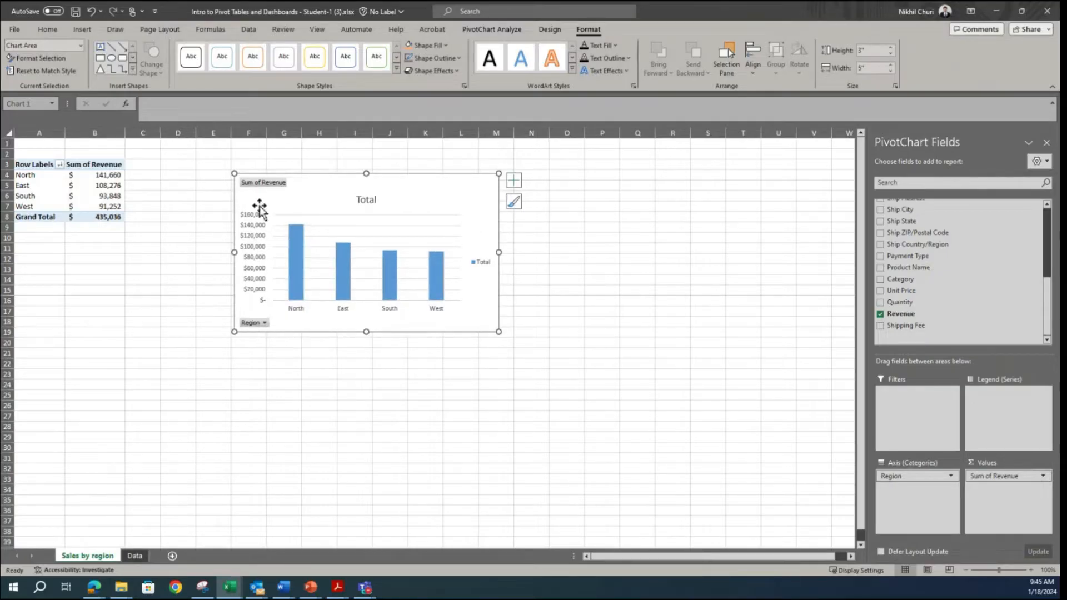
# Step: Hide all field buttons on the PivotChart and delete its legend
pyautogui.rightClick(258, 325)
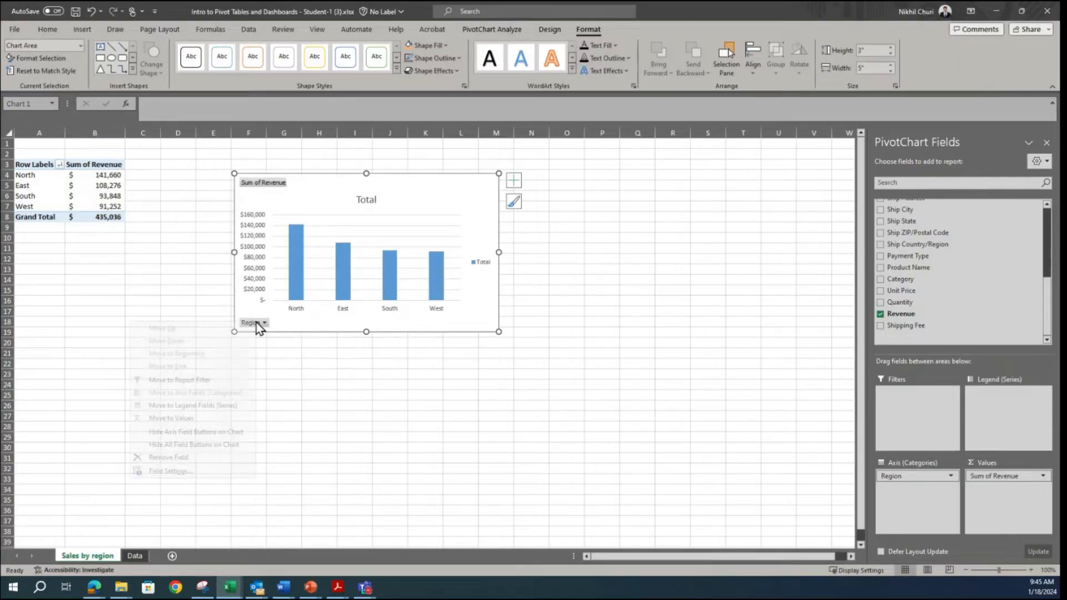
pyautogui.click(169, 445)
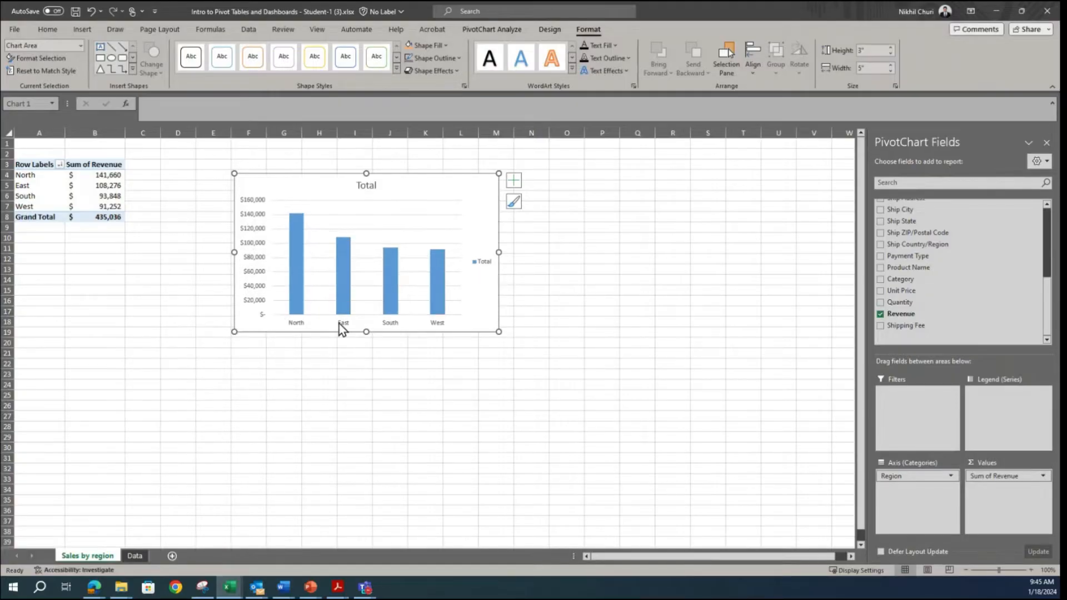
pyautogui.click(481, 264)
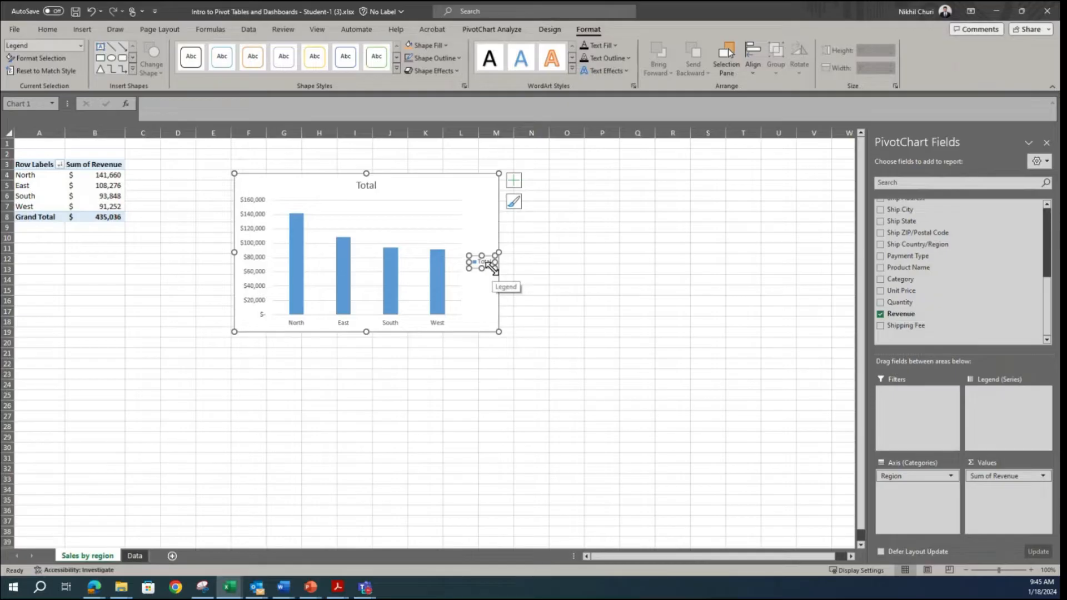
pyautogui.press('Delete')
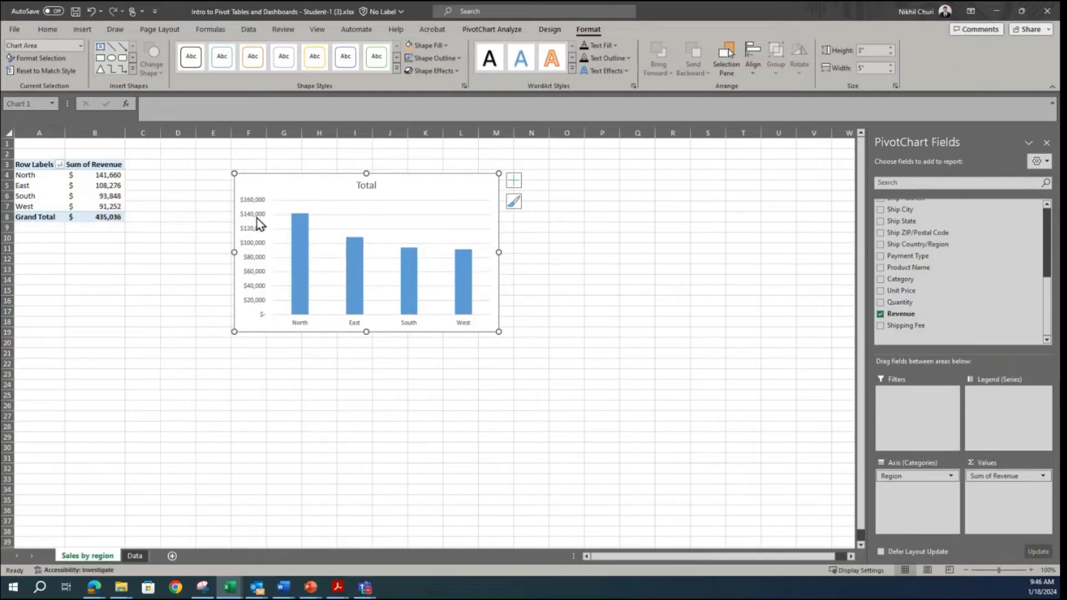
# Step: Delete the chart's vertical value axis and its major gridlines
pyautogui.click(254, 214)
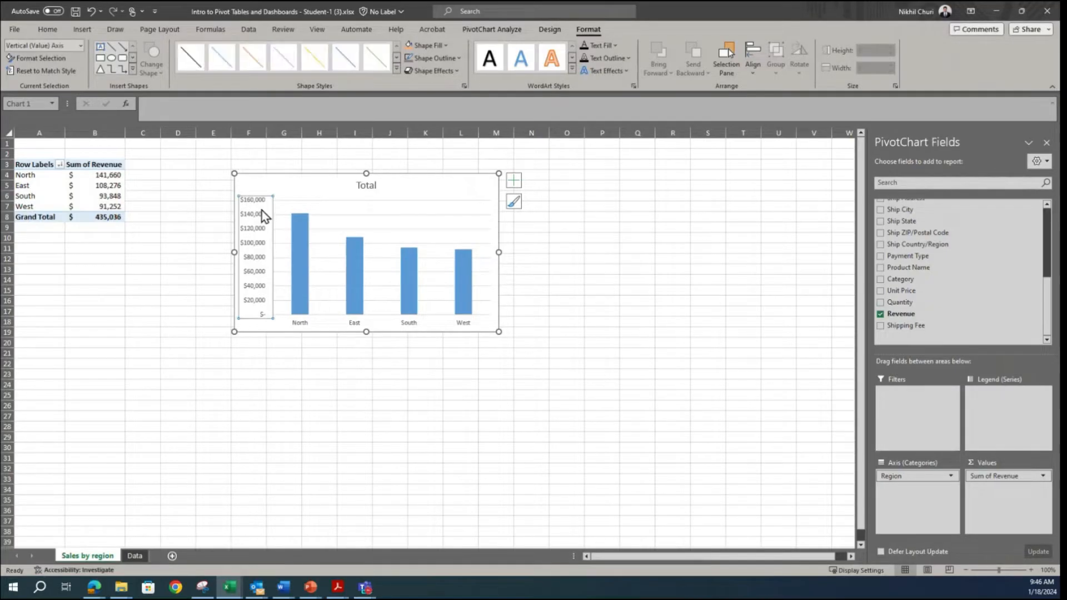
pyautogui.press('Delete')
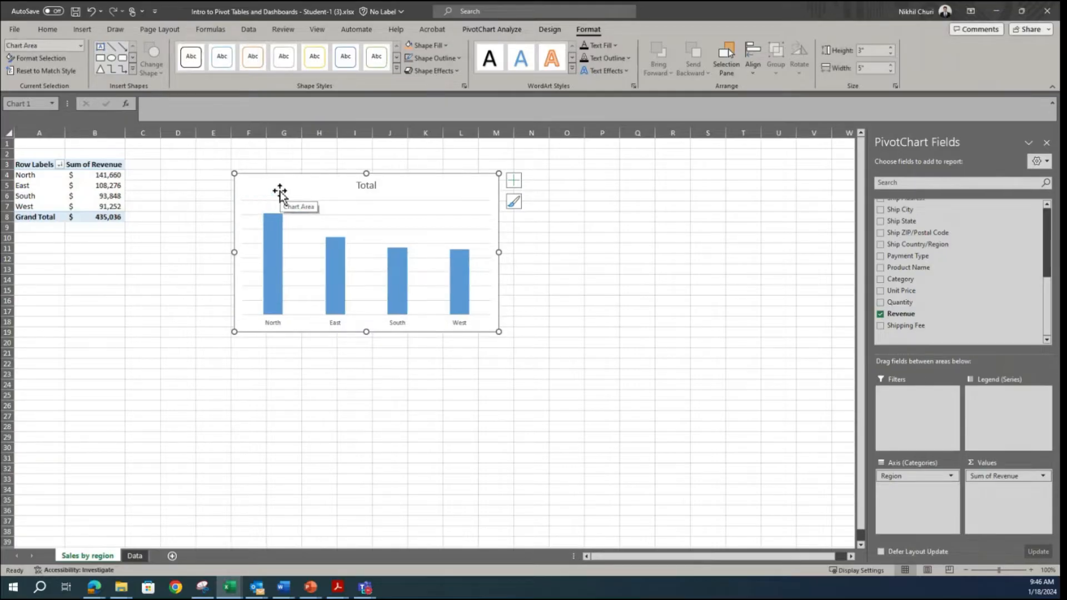
pyautogui.click(350, 200)
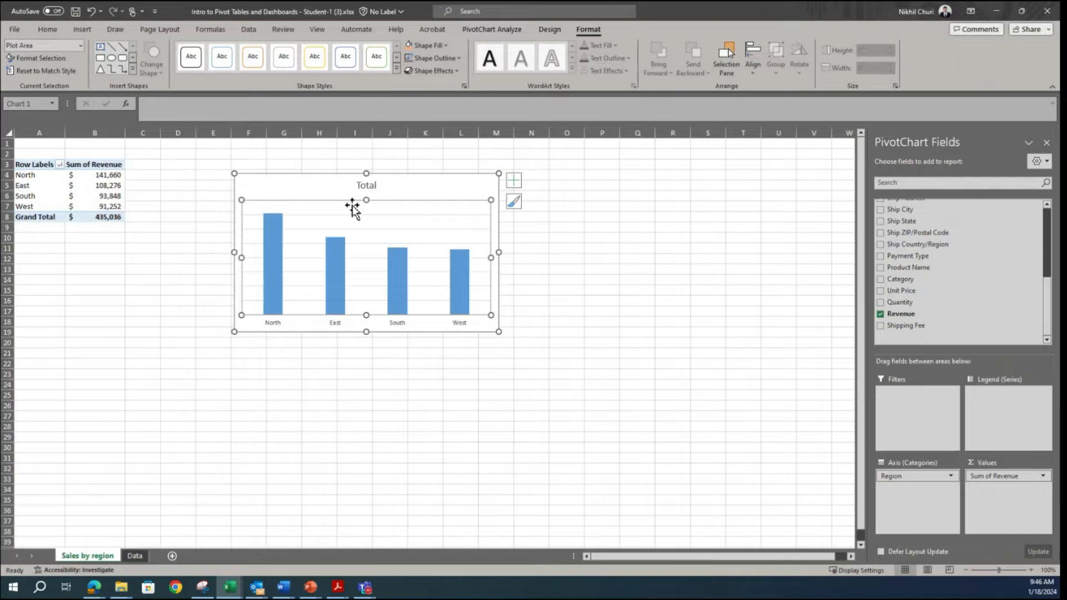
pyautogui.click(358, 213)
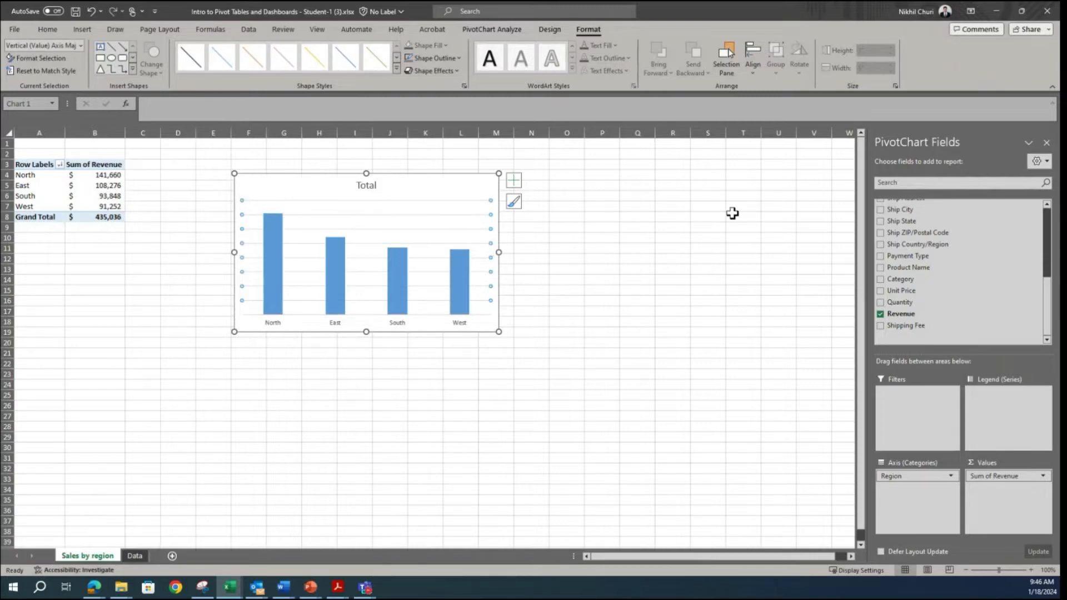
pyautogui.press('Delete')
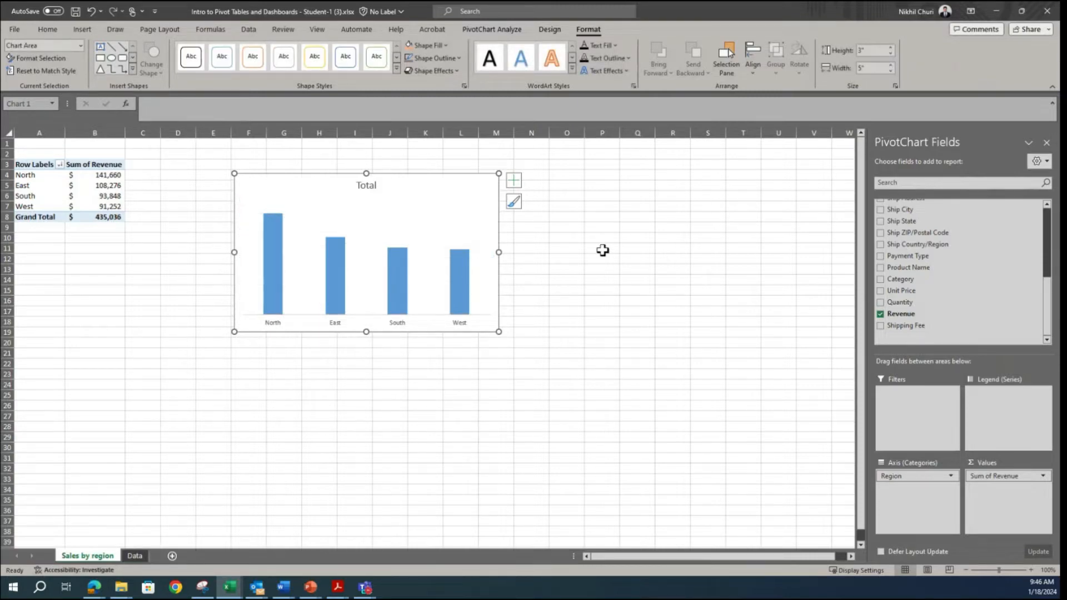
# Step: Add data labels to the revenue columns in the chart
pyautogui.moveTo(272, 248)
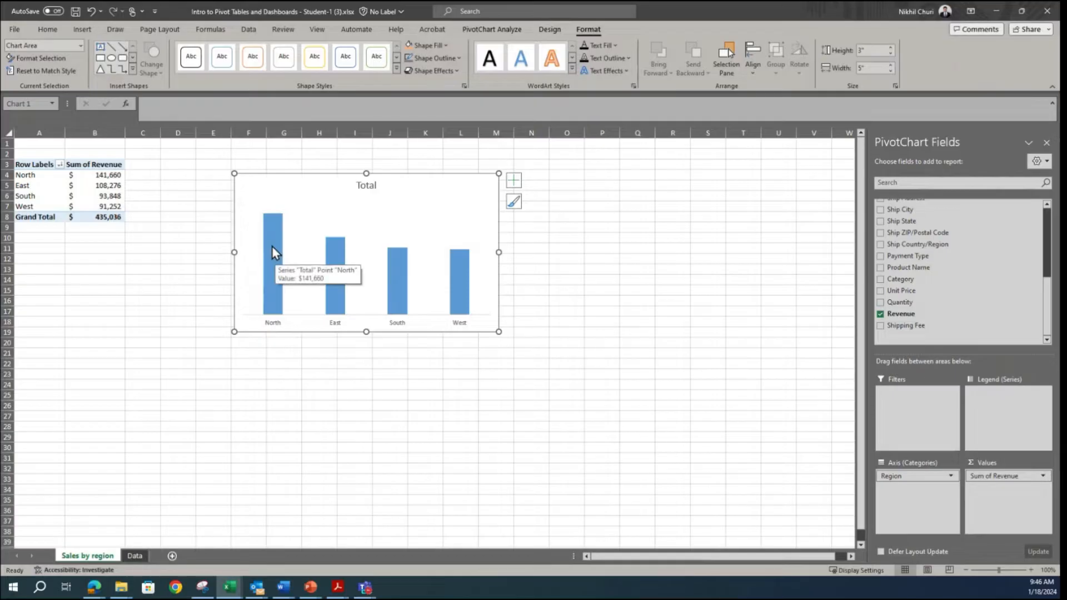
pyautogui.rightClick(272, 247)
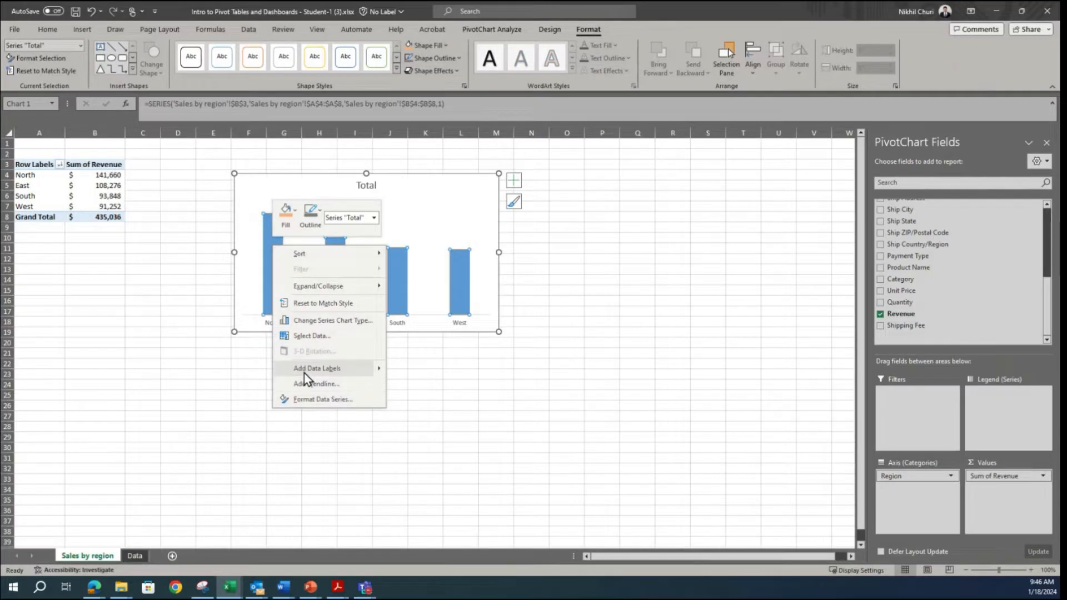
pyautogui.moveTo(379, 371)
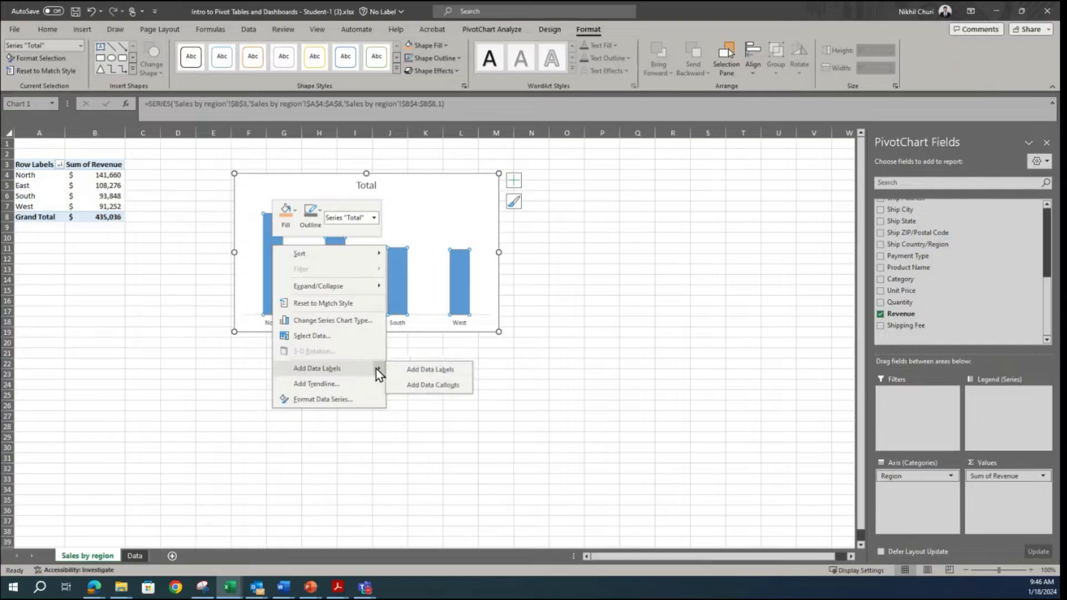
pyautogui.click(409, 371)
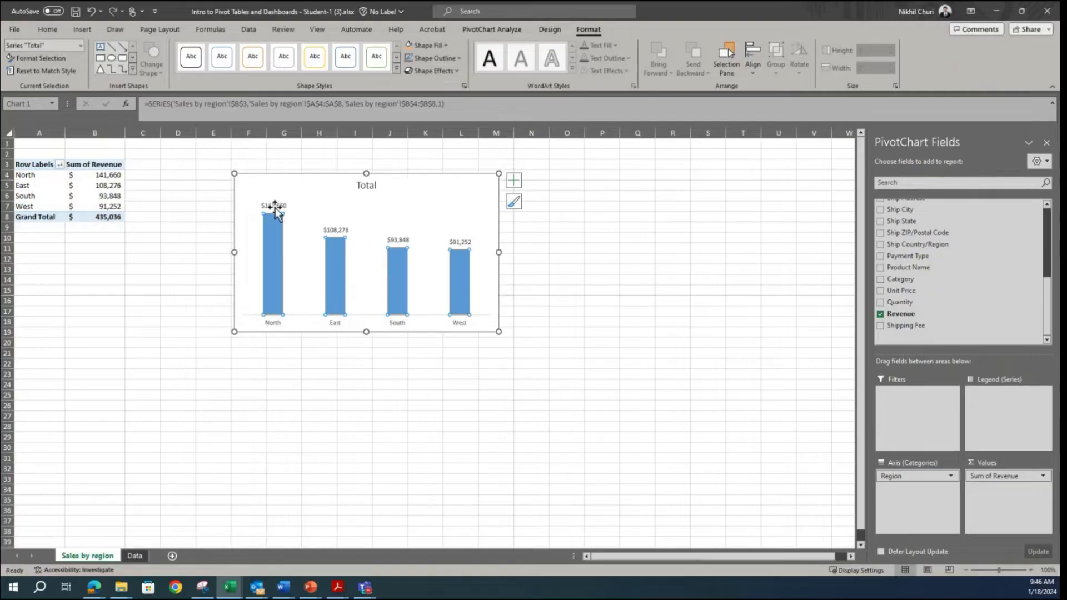
# Step: Try the Center, Inside End and Inside Base positions for the data labels, and return them to Outside End
pyautogui.rightClick(269, 262)
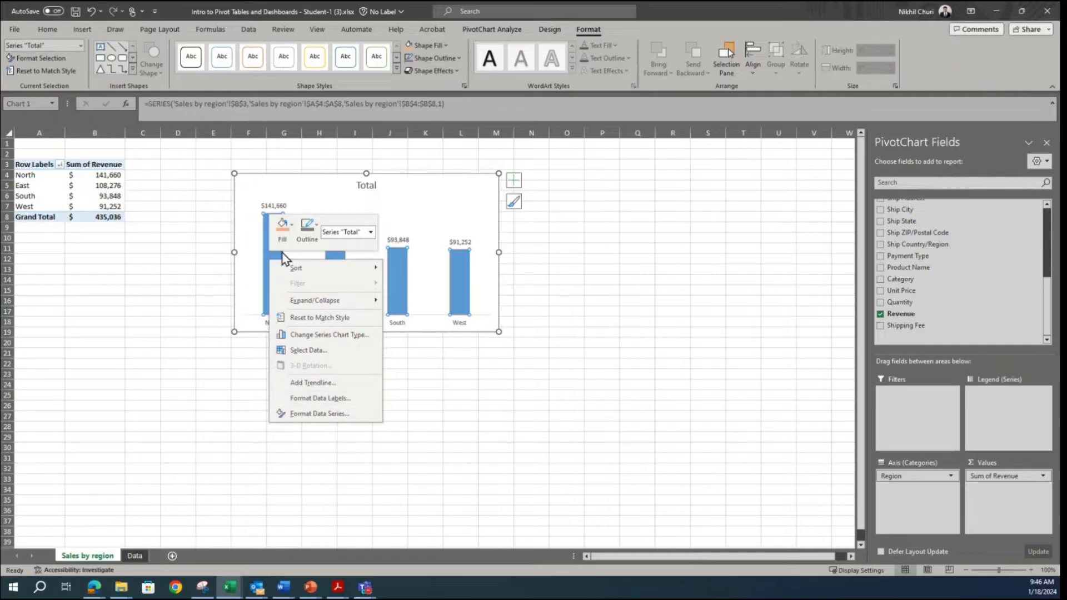
pyautogui.click(312, 399)
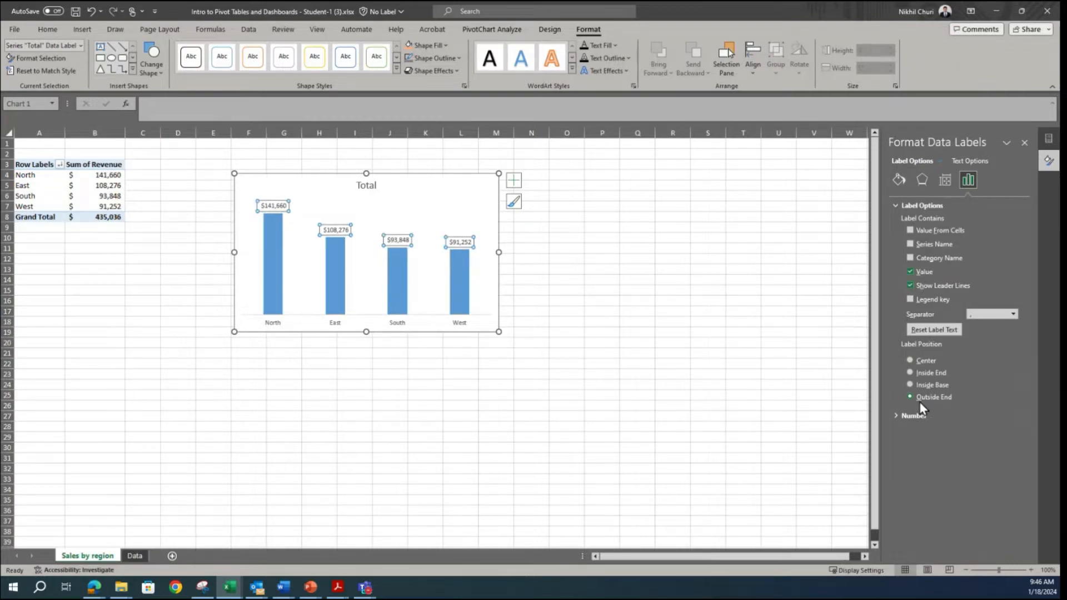
pyautogui.click(909, 361)
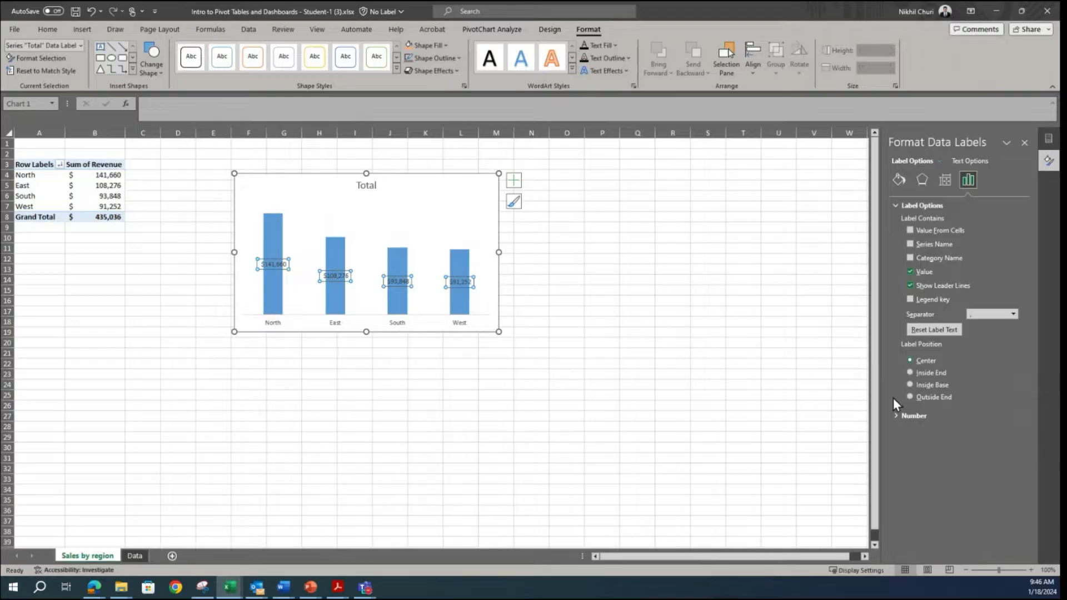
pyautogui.click(910, 372)
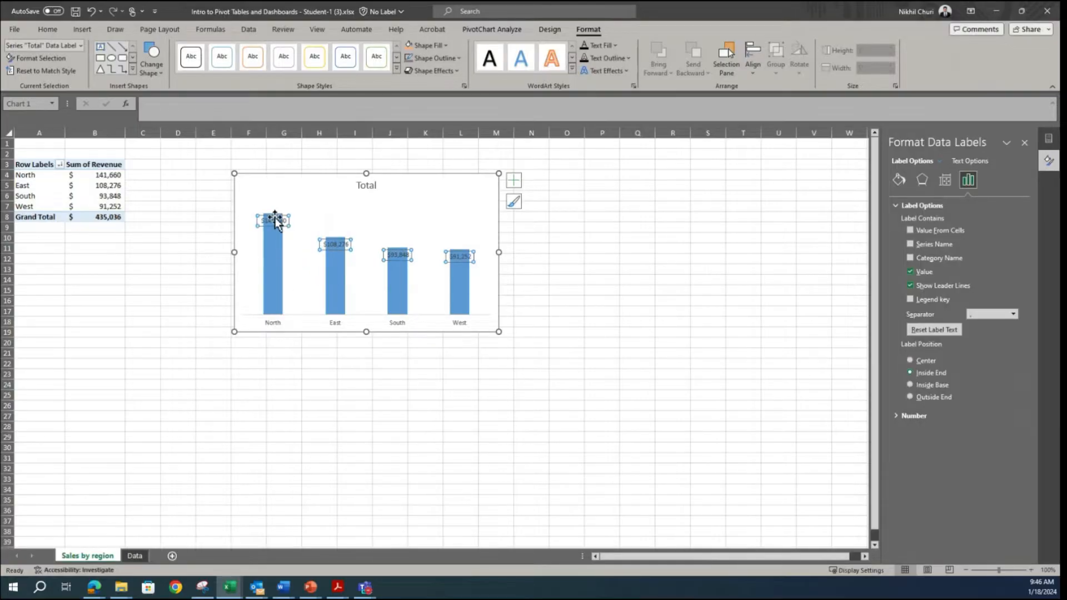
pyautogui.click(910, 385)
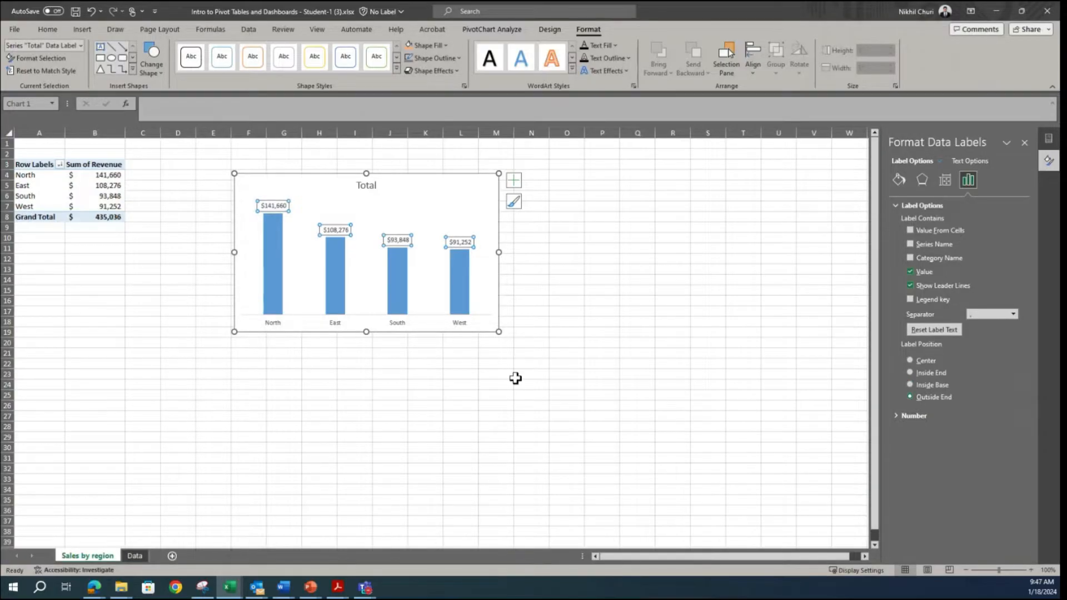
pyautogui.click(538, 396)
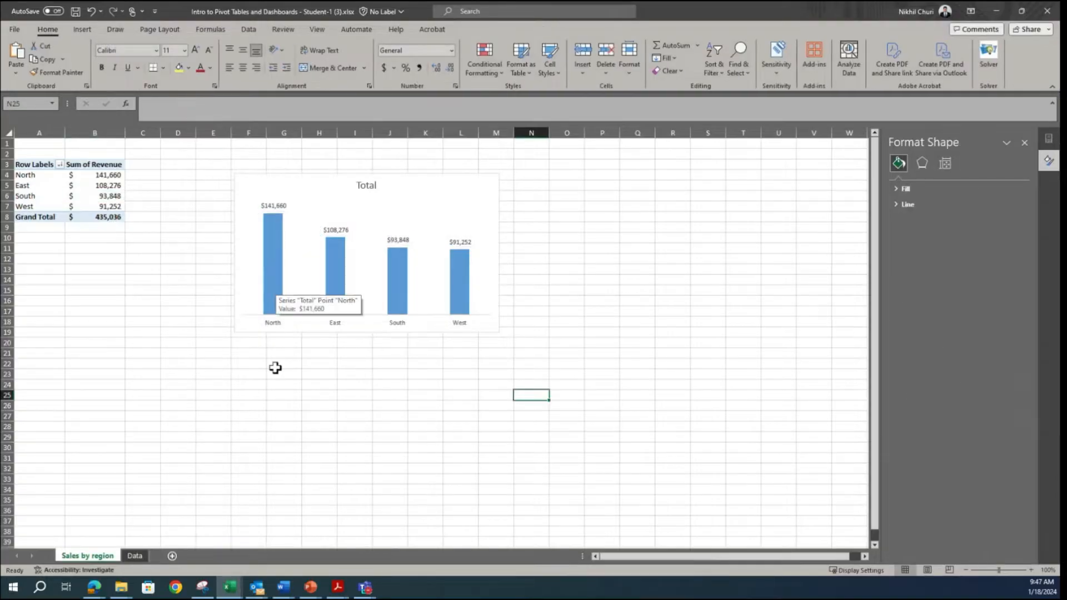
# Step: Check the column spacing in the sample dashboard in Snipping Tool and set the chart series' gap width to 30%
pyautogui.click(202, 587)
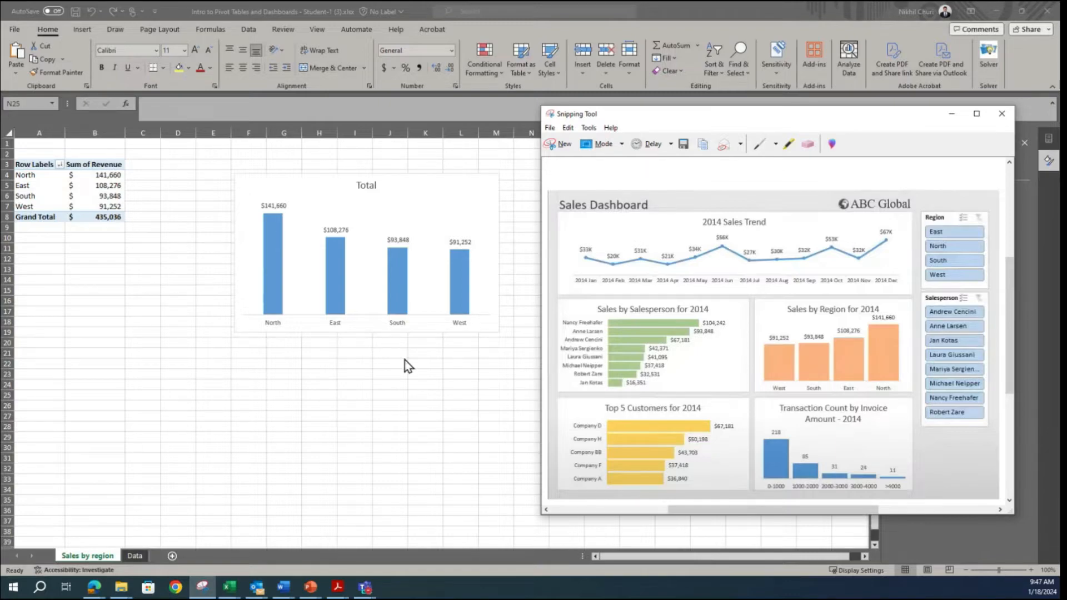
pyautogui.hotkey('alt', 'Tab')
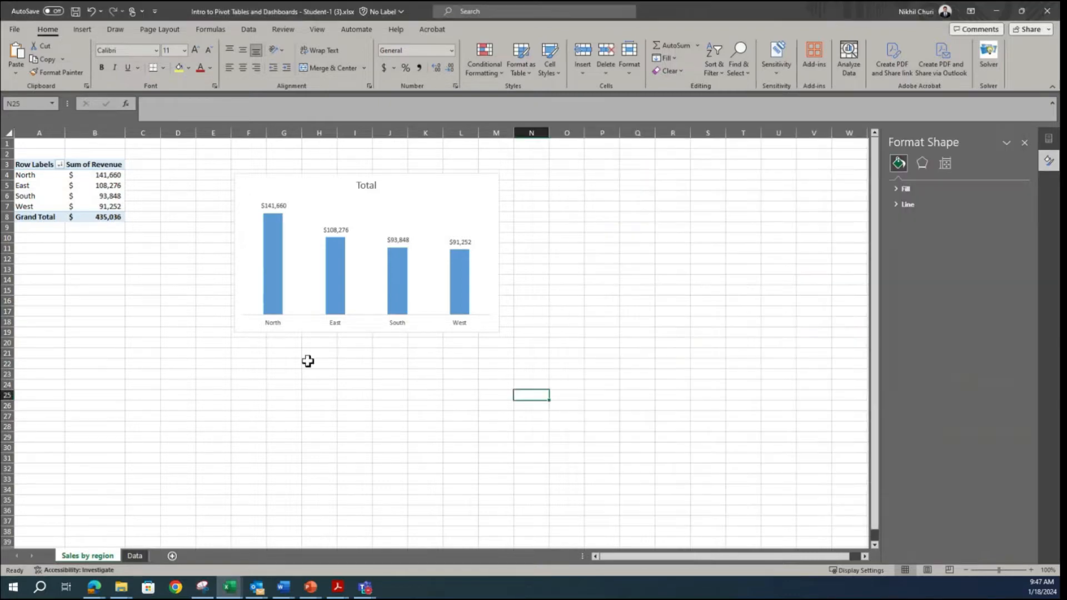
pyautogui.rightClick(277, 263)
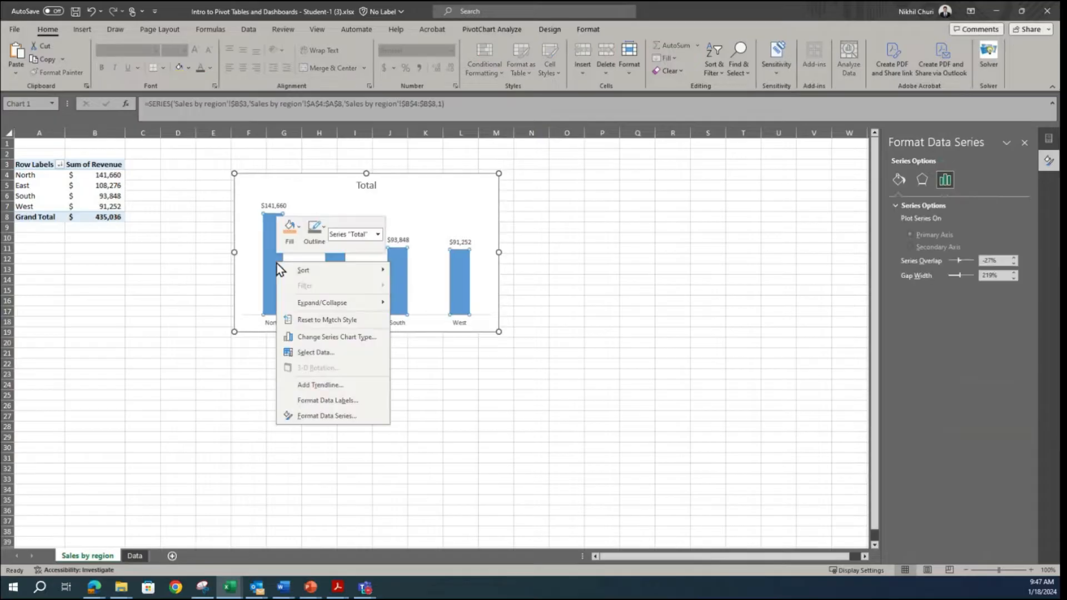
pyautogui.click(332, 415)
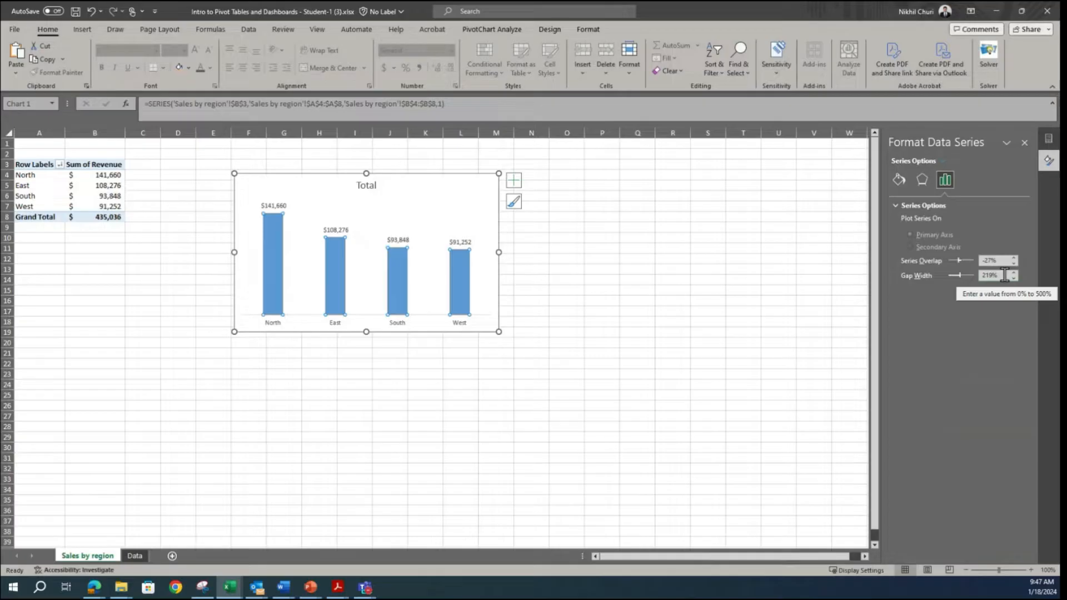
pyautogui.moveTo(1005, 275); pyautogui.dragTo(934, 284)
pyautogui.write('30')
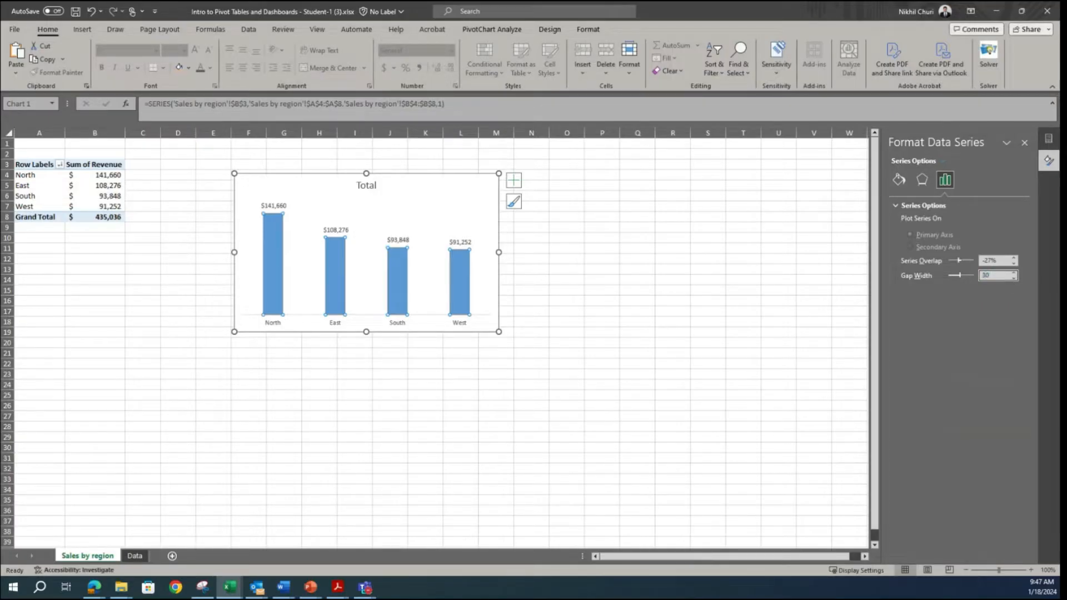
pyautogui.press('Return')
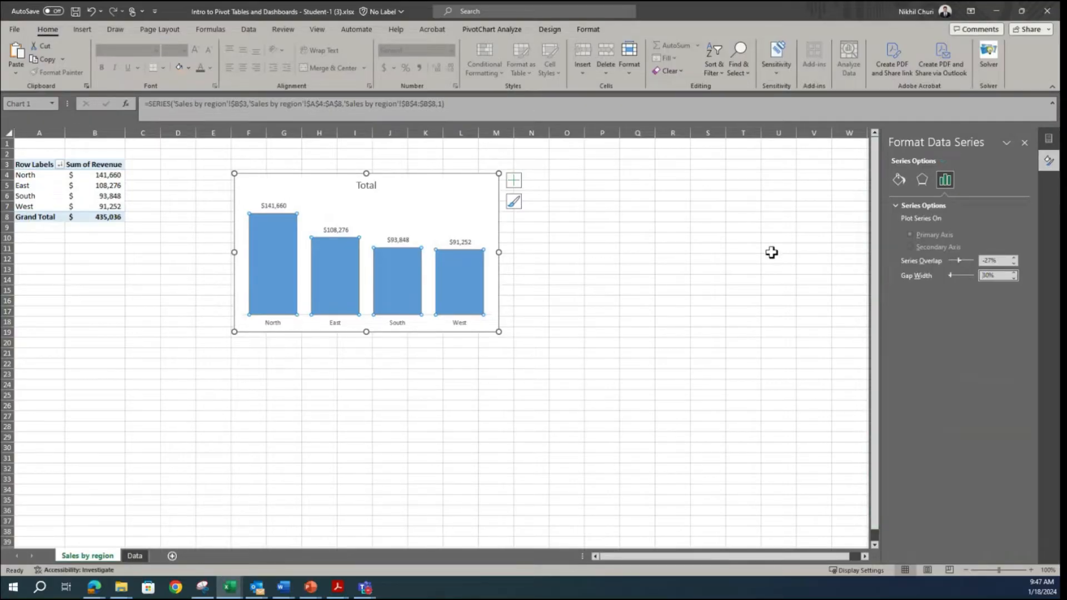
# Step: Check the column color in the Snipping Tool sample and give the chart's columns an Orange, Accent 2, Lighter 40% fill and matching outline
pyautogui.click(197, 592)
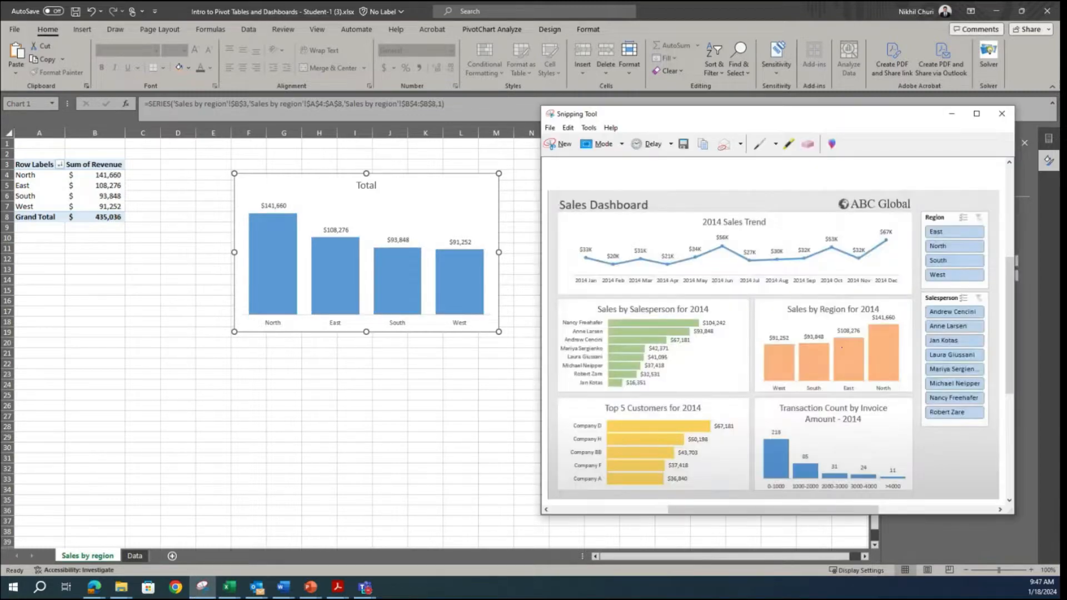
pyautogui.hotkey('alt', 'Tab')
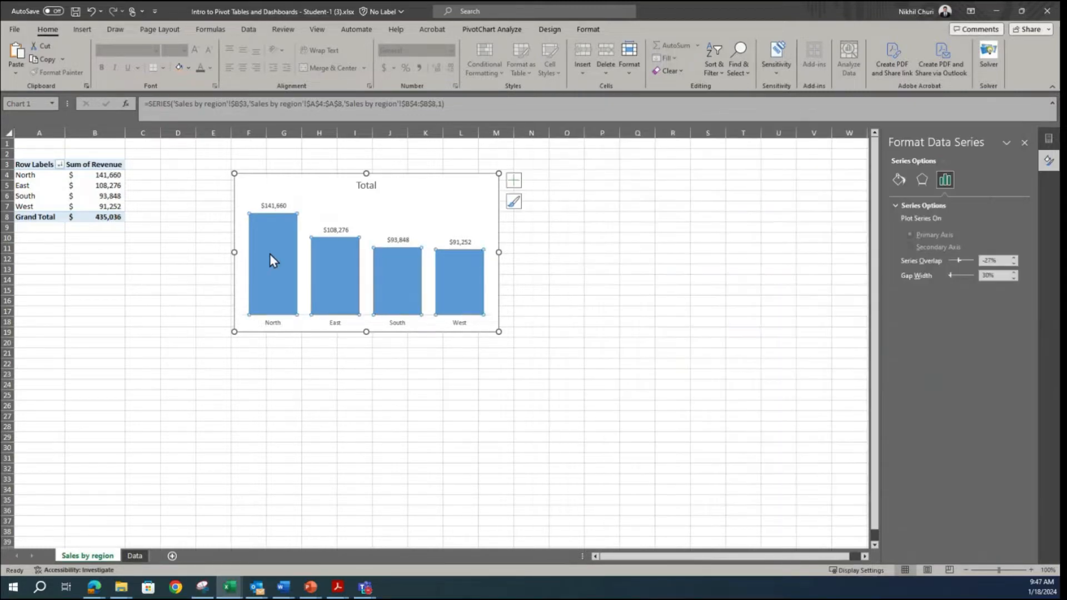
pyautogui.rightClick(269, 251)
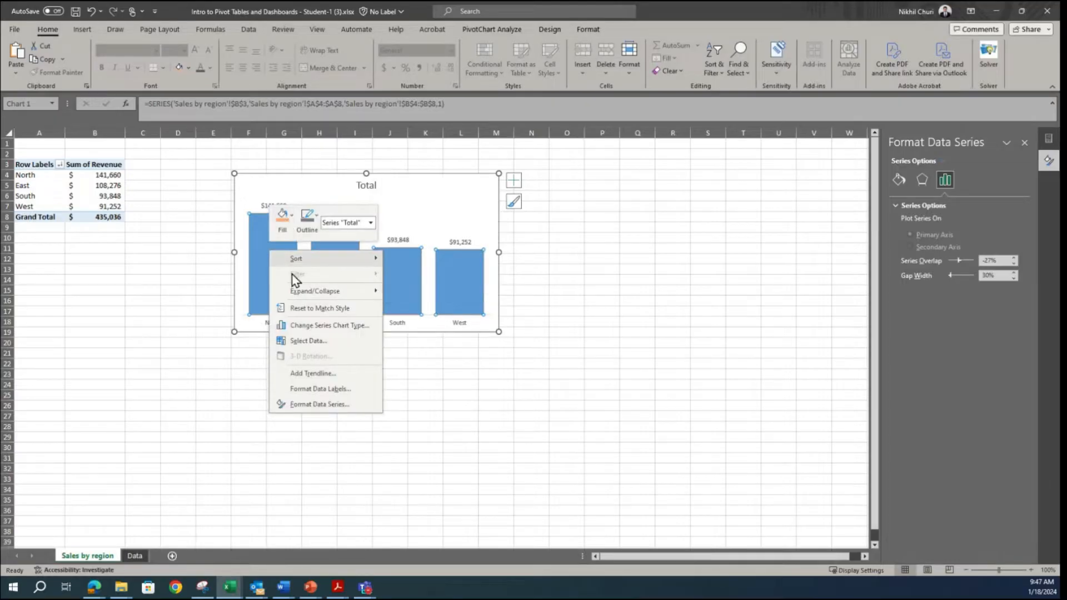
pyautogui.click(291, 218)
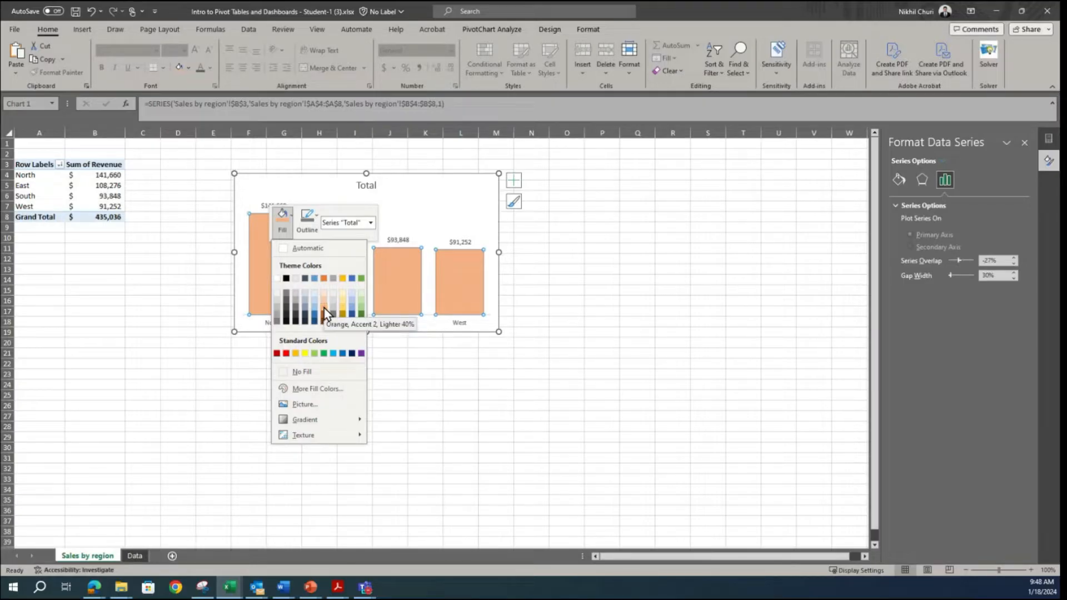
pyautogui.click(324, 314)
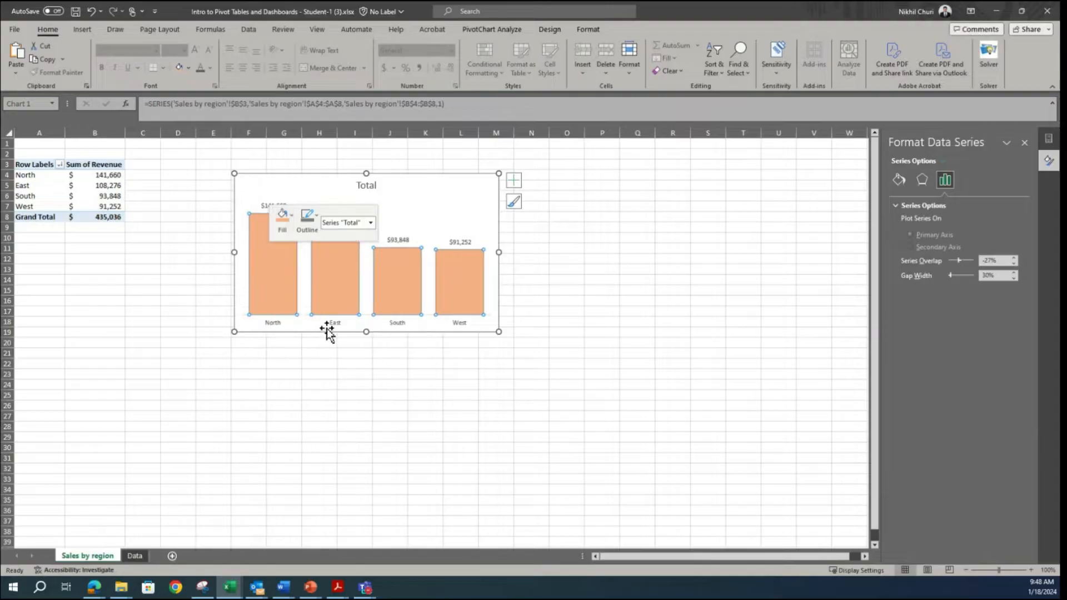
pyautogui.click(311, 225)
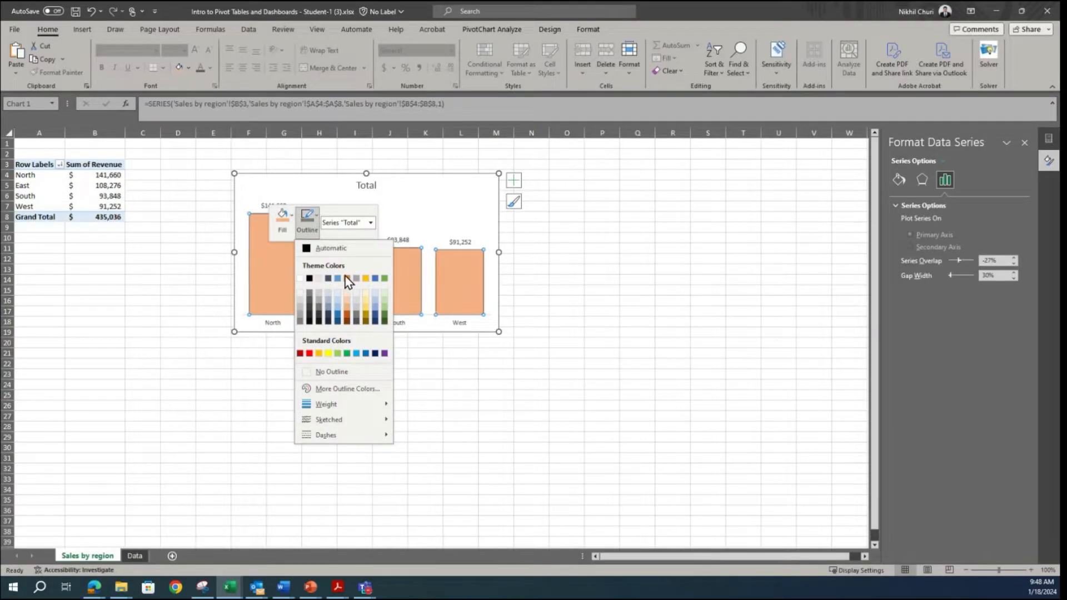
pyautogui.click(348, 312)
pyautogui.click(593, 332)
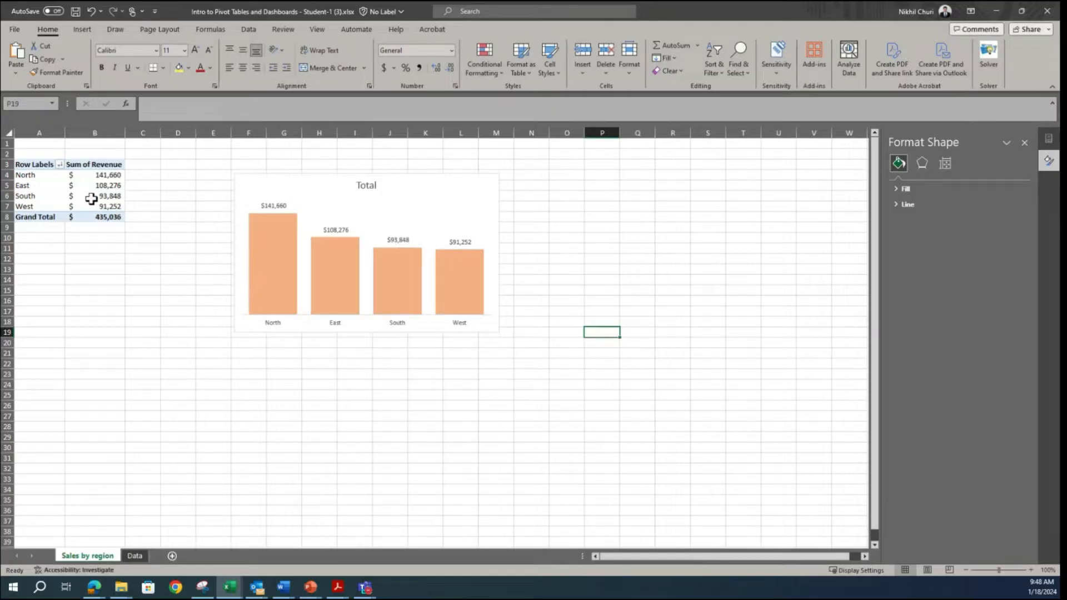
# Step: Rename the region revenue pivot table as Sales_by_region
pyautogui.click(68, 192)
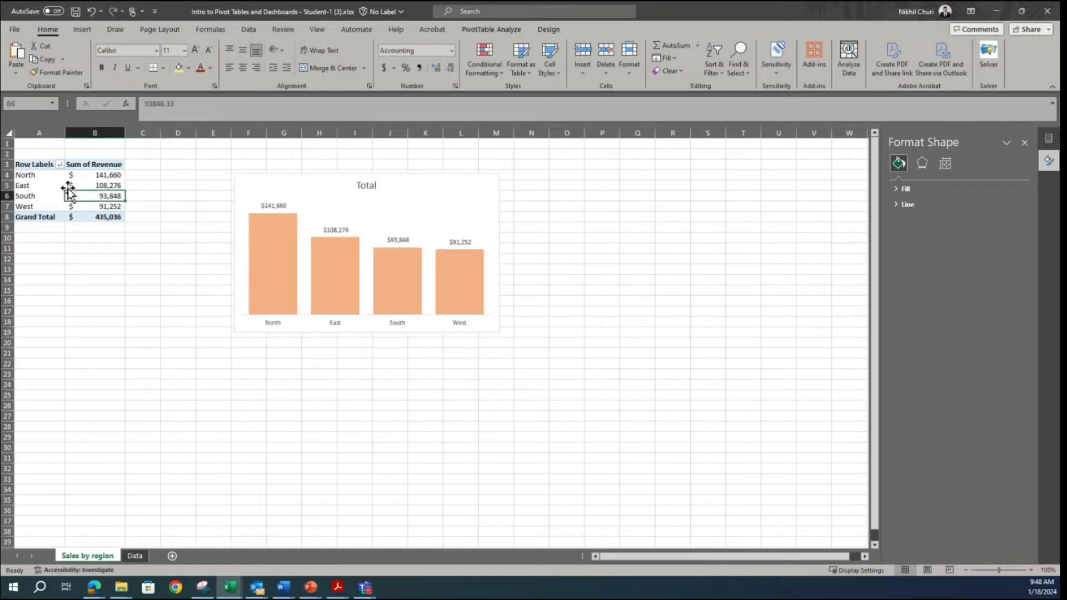
pyautogui.click(28, 175)
pyautogui.click(186, 279)
pyautogui.moveTo(35, 178); pyautogui.dragTo(112, 206)
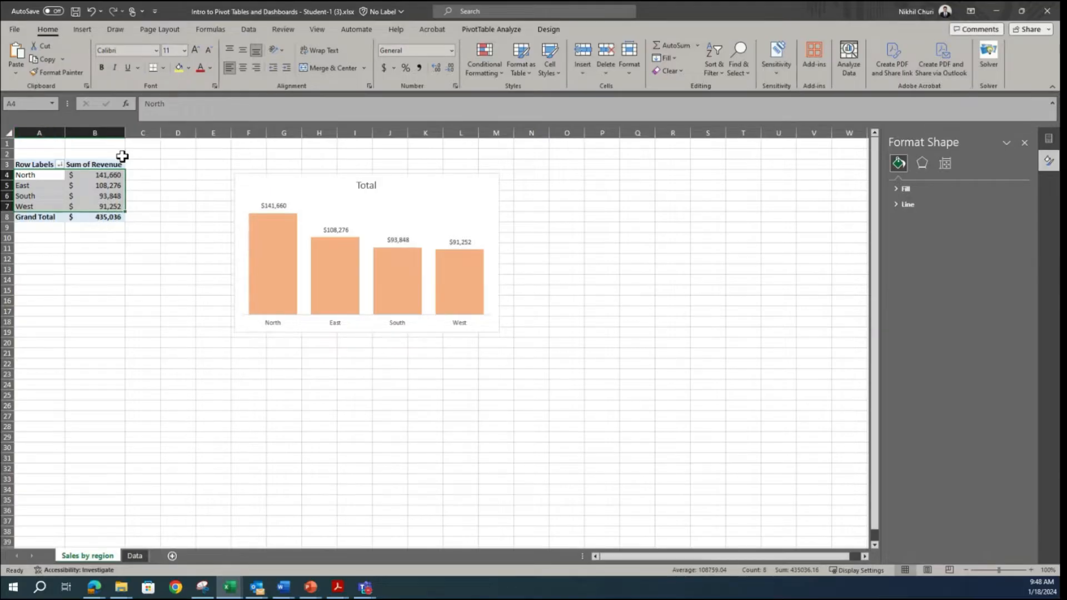
pyautogui.click(503, 29)
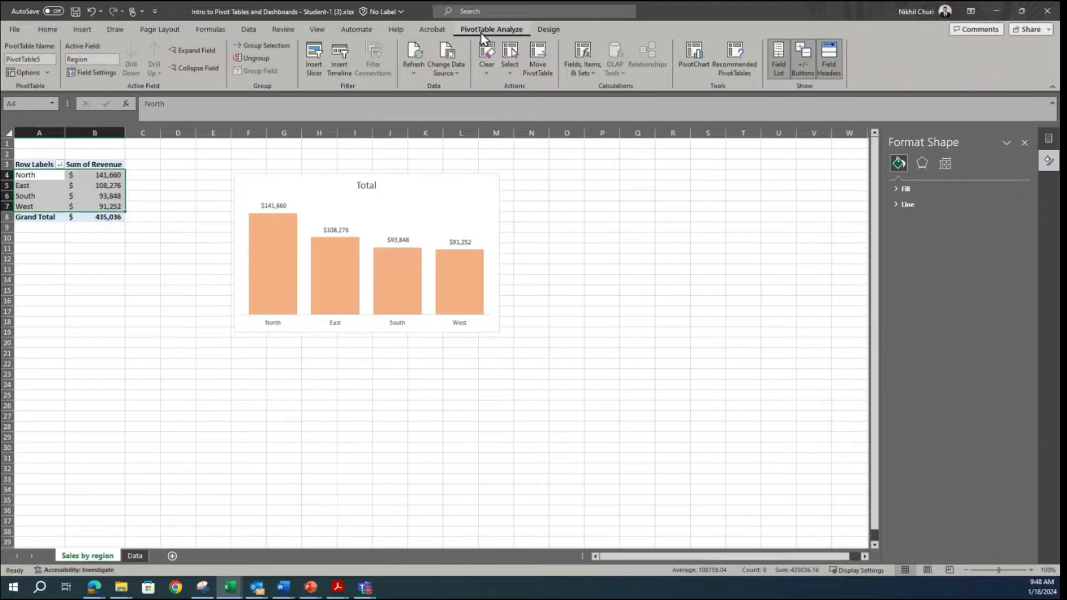
pyautogui.click(46, 58)
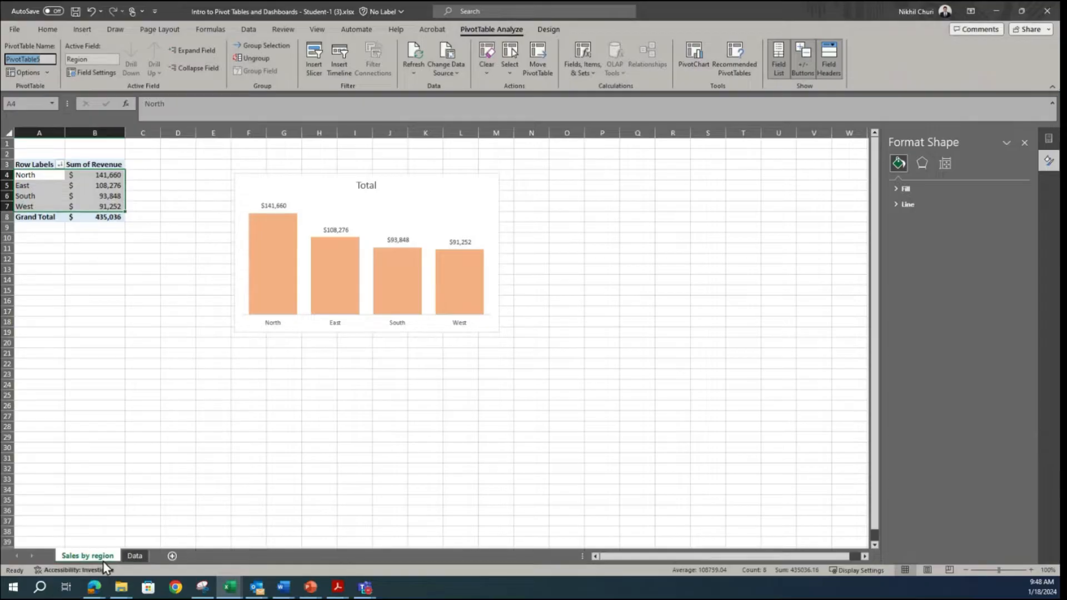
pyautogui.write('Sales')
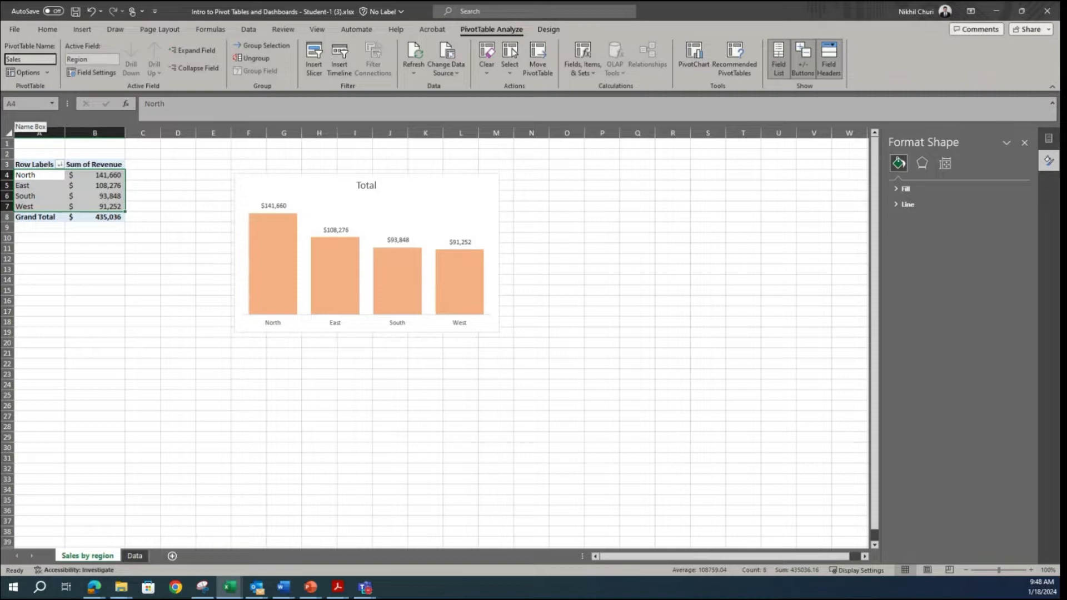
pyautogui.write('_by_region')
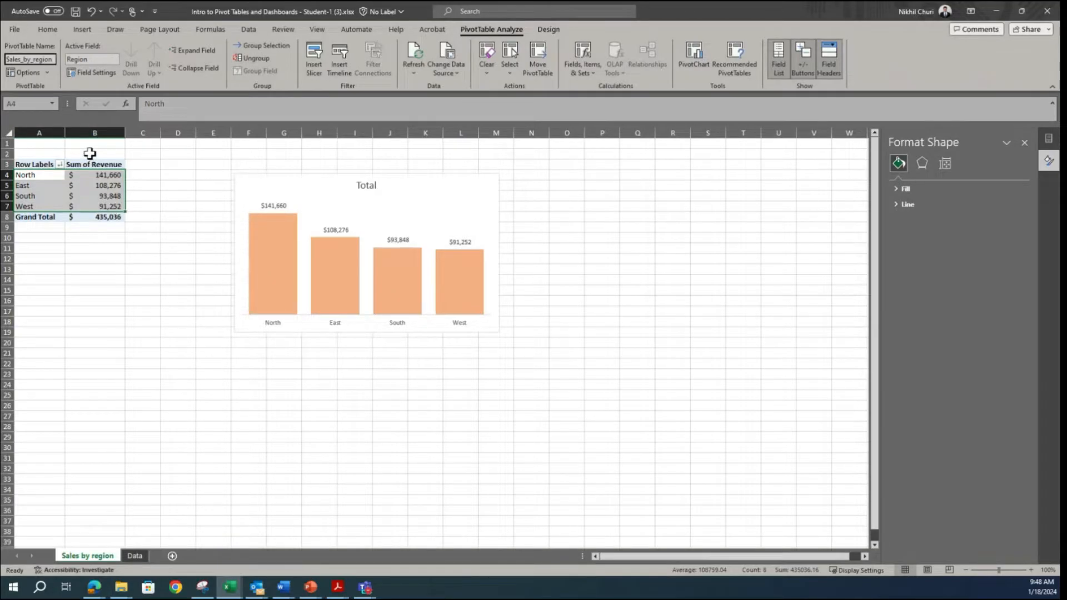
# Step: Rename the revenue column pivot chart as Sales_by_region
pyautogui.click(459, 189)
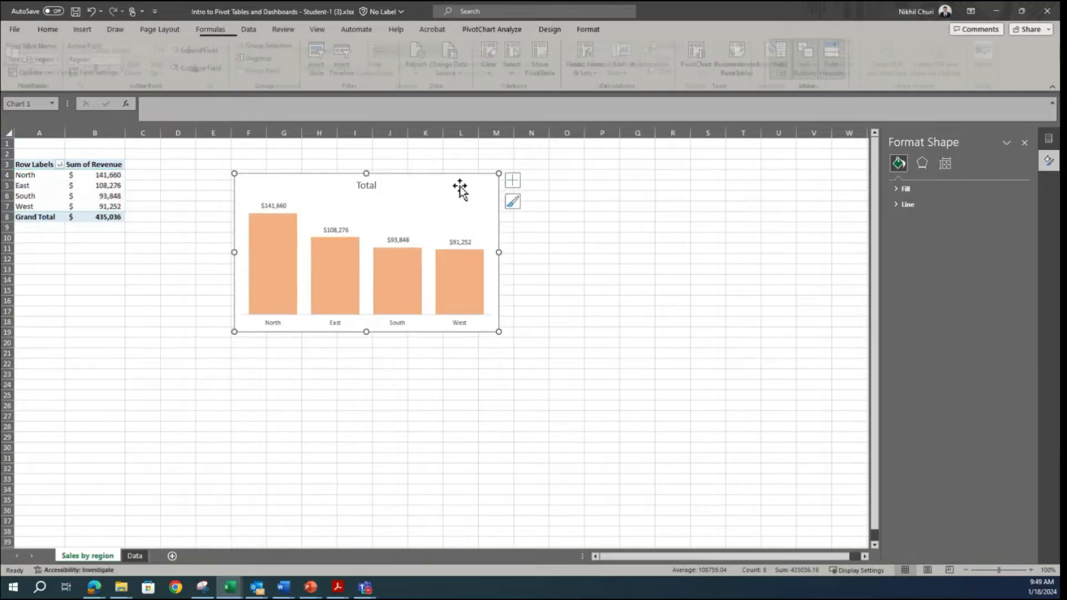
pyautogui.click(498, 32)
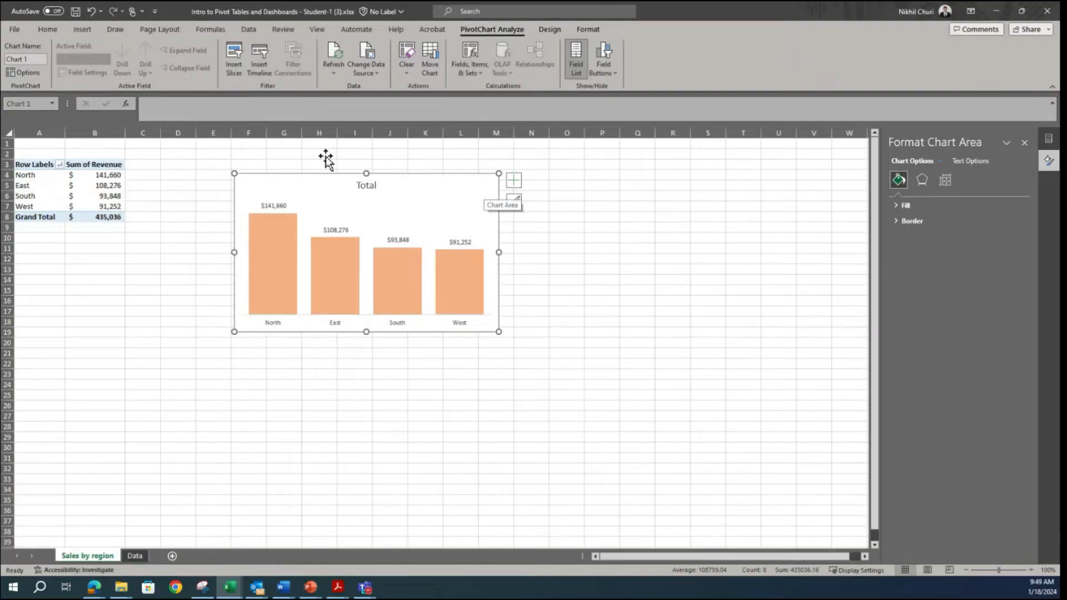
pyautogui.click(35, 58)
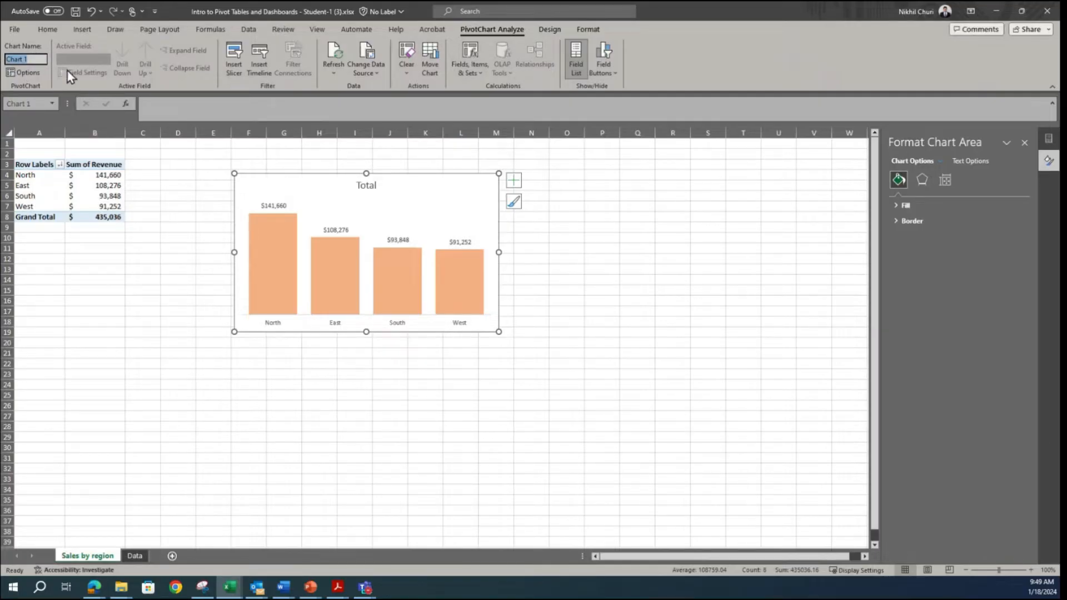
pyautogui.write('Sales')
pyautogui.write('_by_reg')
pyautogui.write('ion')
pyautogui.press('Return')
# Step: Check the chart title wording in the Snipping Tool sample and change the chart's title to "Sales by Region for 2014"
pyautogui.click(366, 186)
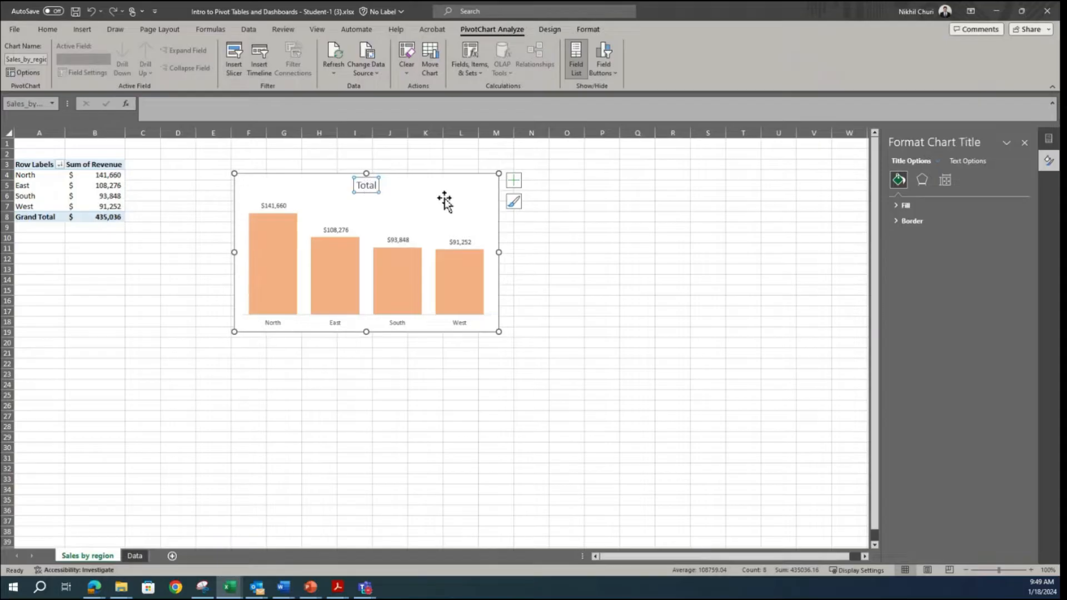
pyautogui.doubleClick(365, 185)
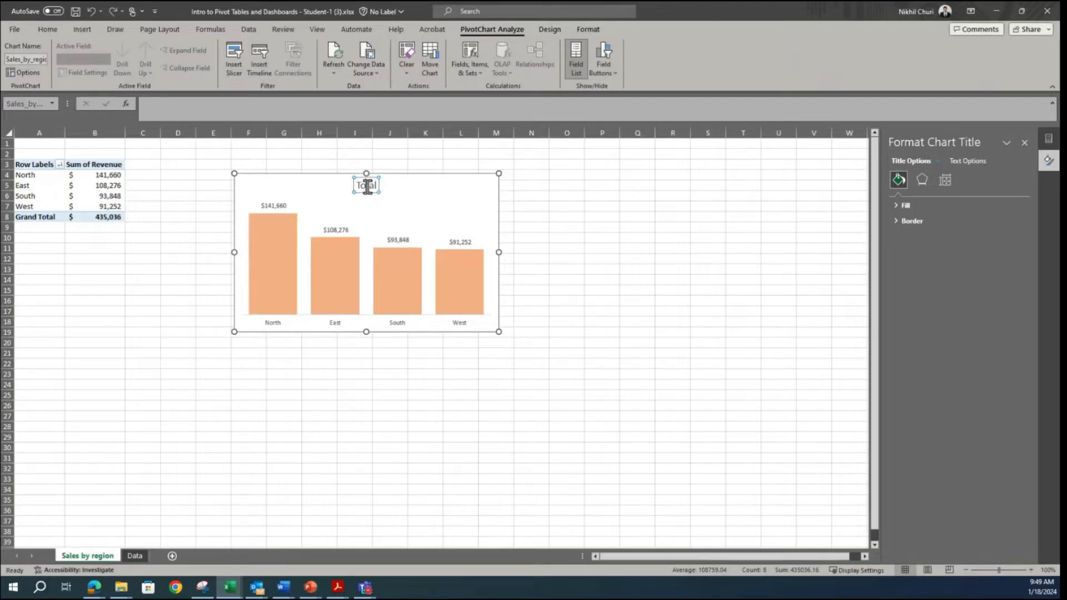
pyautogui.click(198, 591)
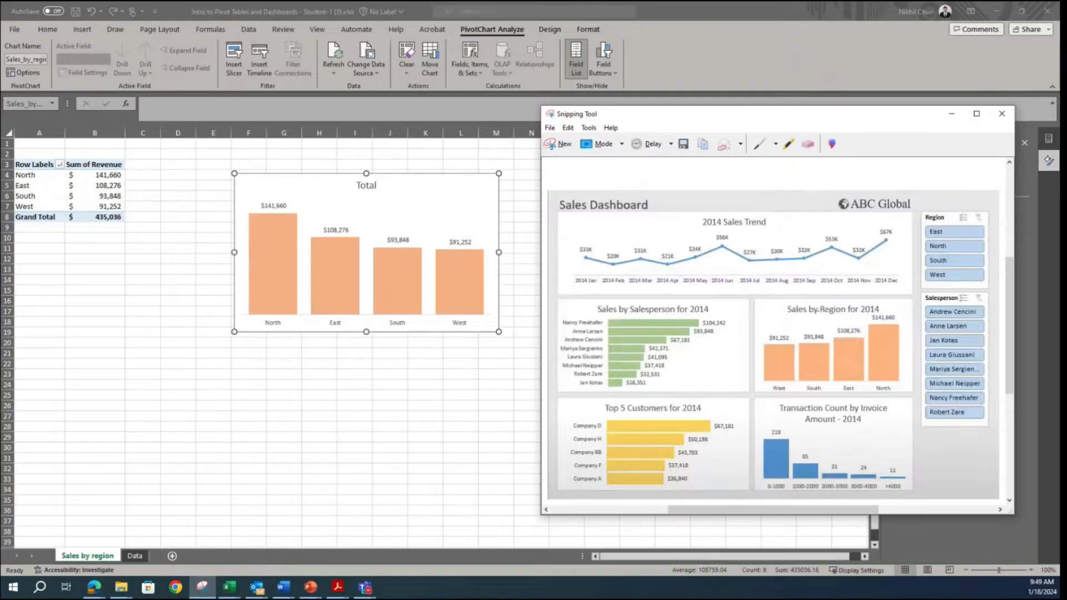
pyautogui.doubleClick(371, 187)
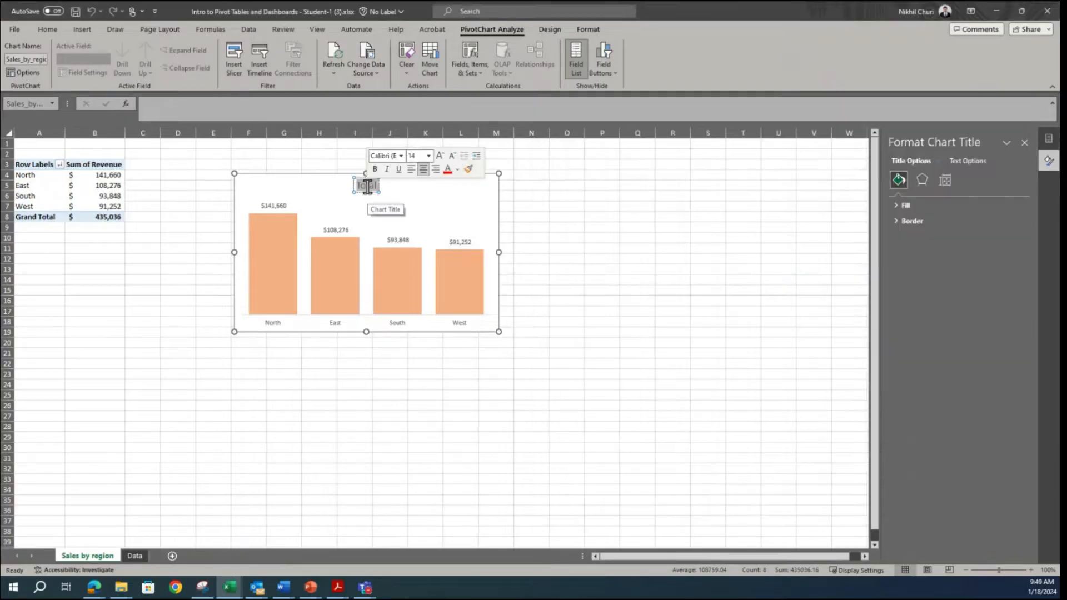
pyautogui.write('Sal')
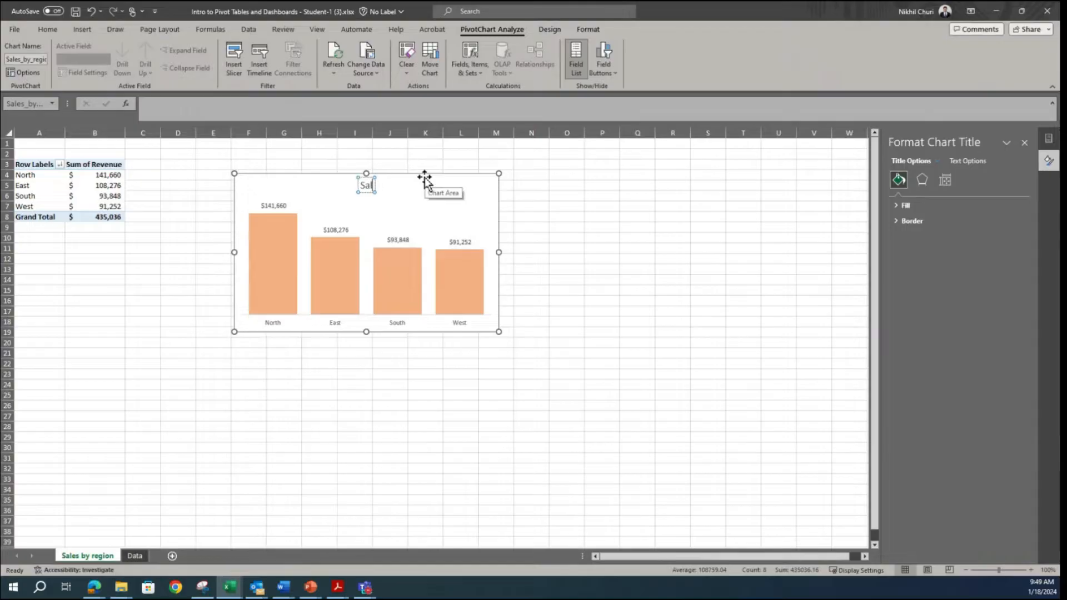
pyautogui.write('es by Region for 2014')
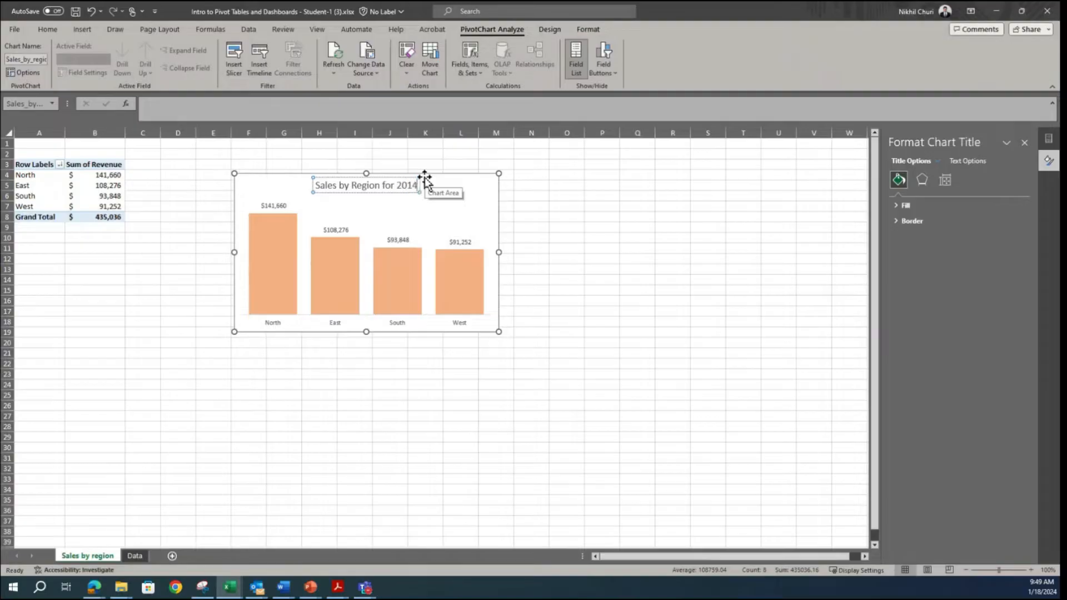
pyautogui.press('Return')
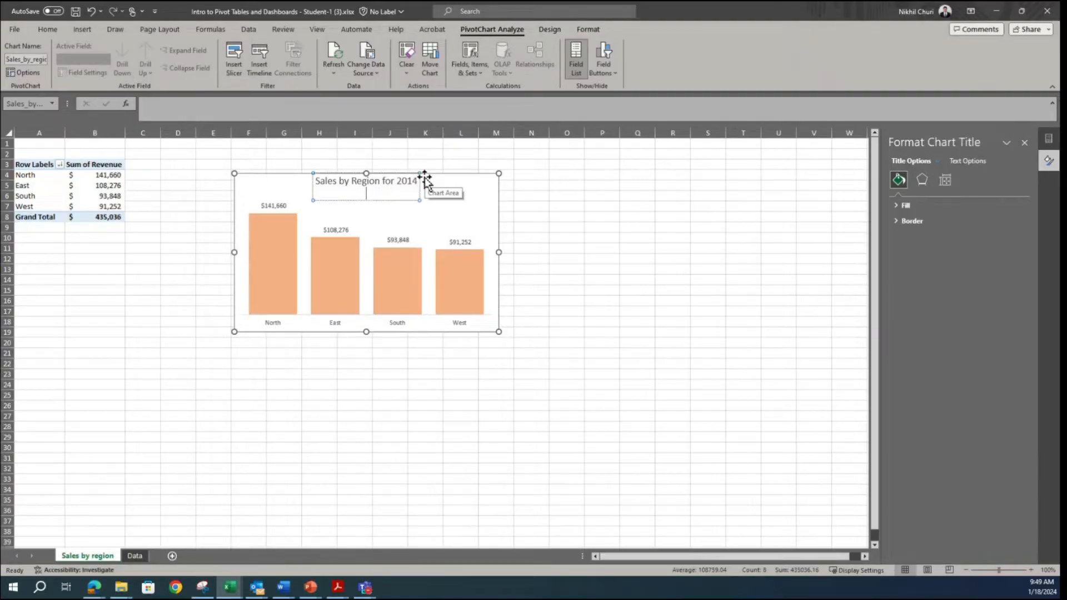
pyautogui.press('BackSpace')
pyautogui.click(711, 237)
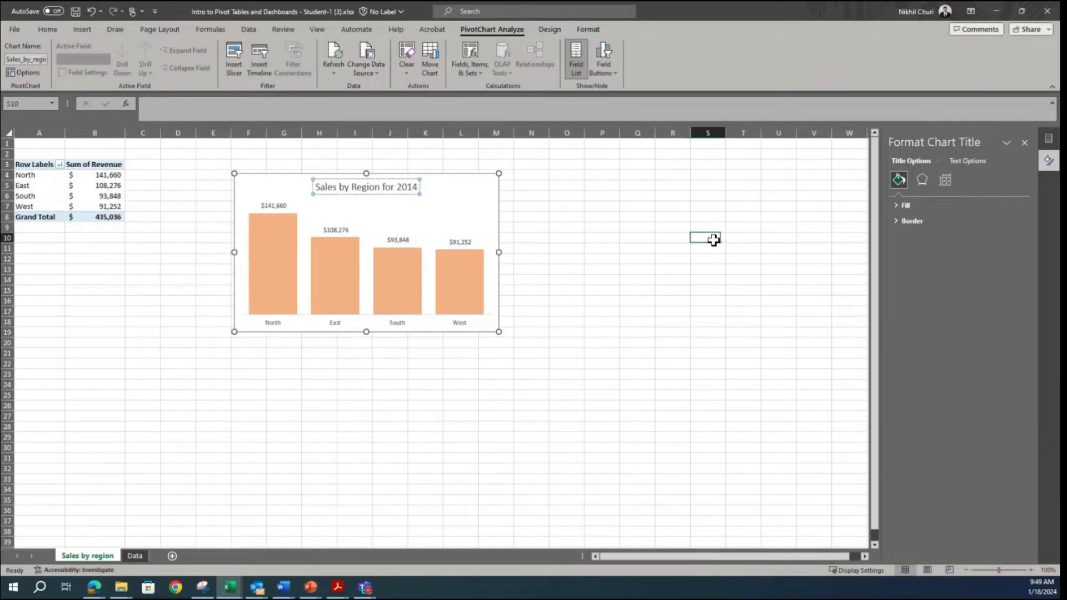
# Step: Make the column chart's title bold
pyautogui.click(366, 190)
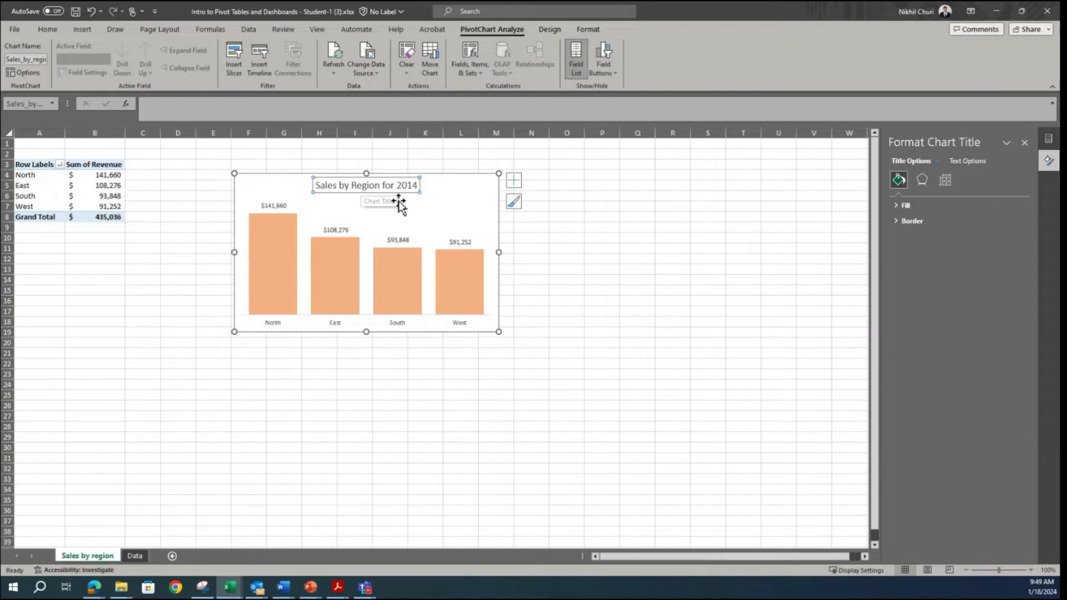
pyautogui.click(775, 309)
pyautogui.click(338, 185)
pyautogui.click(47, 30)
pyautogui.click(102, 68)
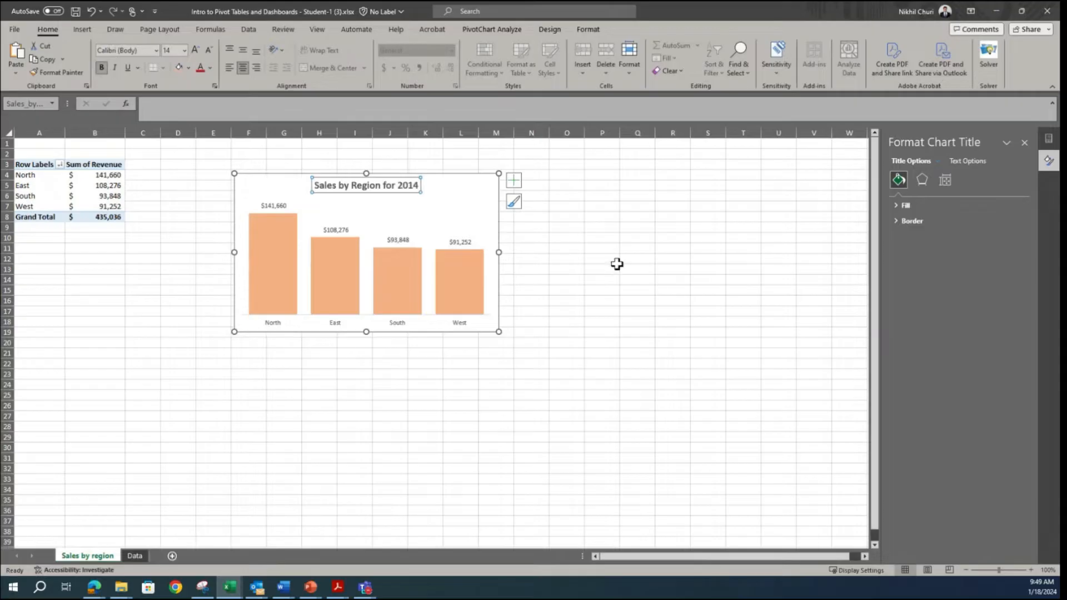
pyautogui.click(593, 260)
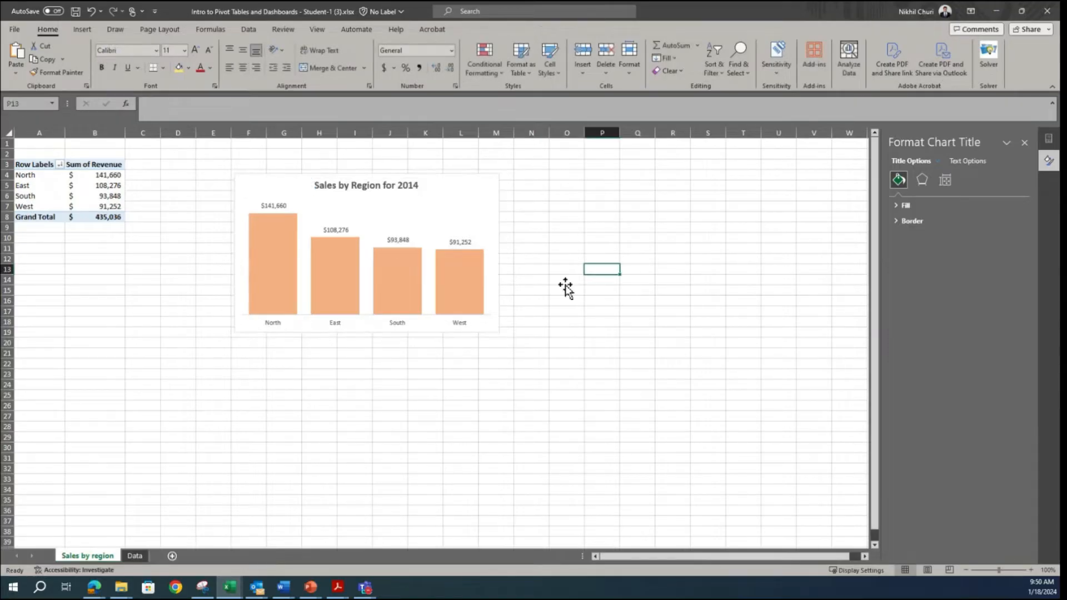
# Step: Compare the column order with the Snipping Tool sample and sort the pivot table's Sum of Revenue values from smallest to largest
pyautogui.click(203, 587)
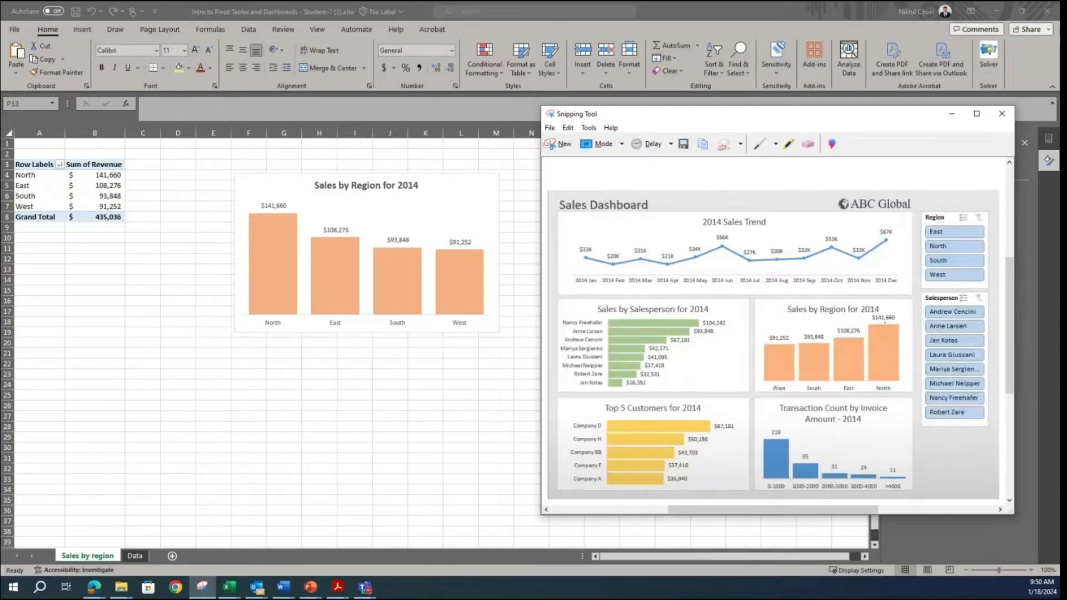
pyautogui.moveTo(265, 244)
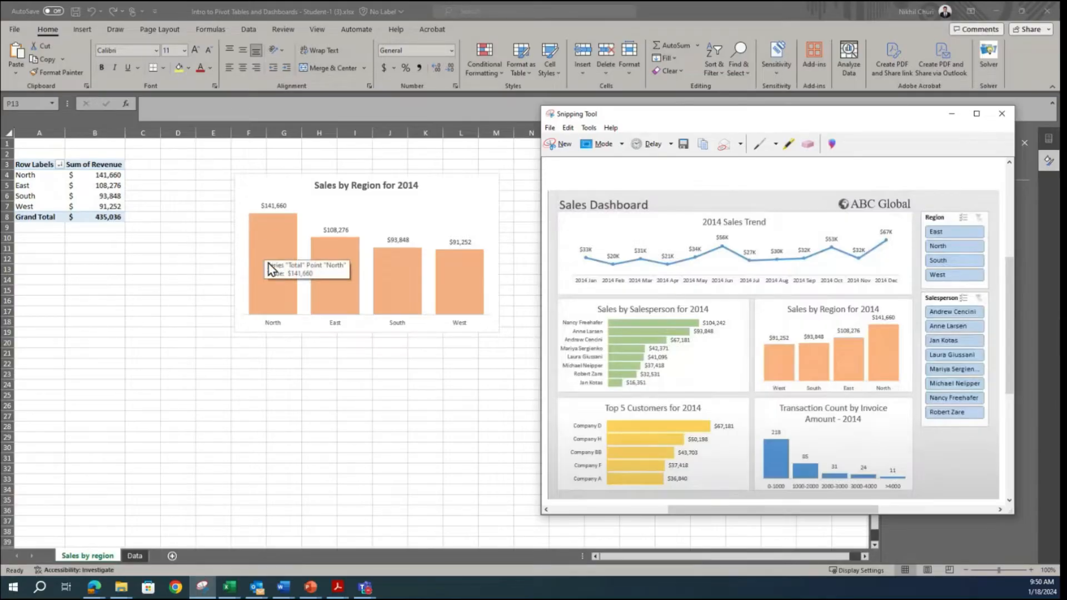
pyautogui.click(325, 405)
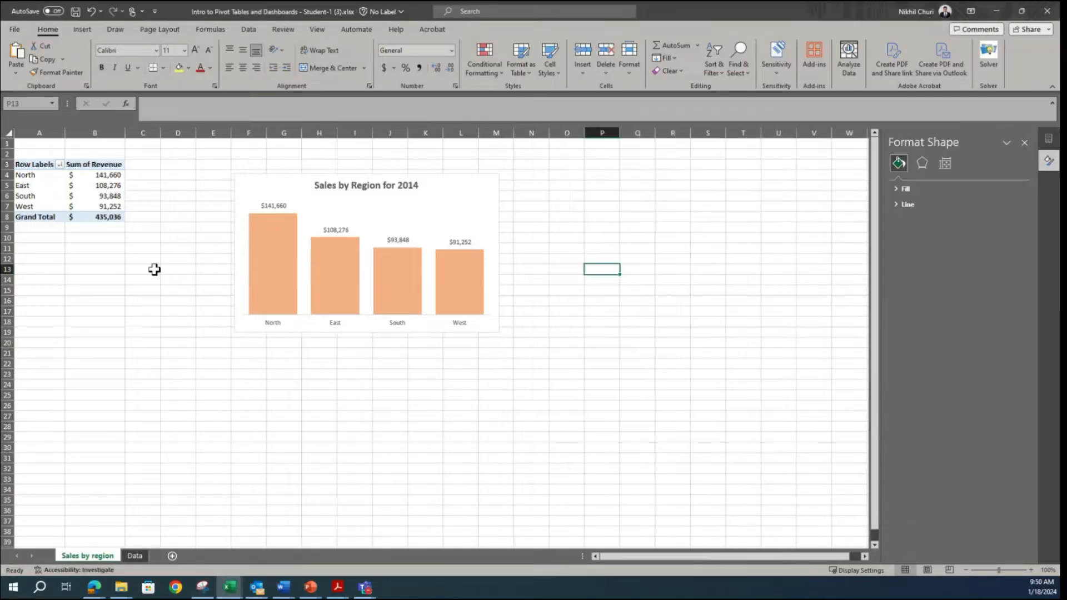
pyautogui.click(102, 186)
pyautogui.rightClick(99, 186)
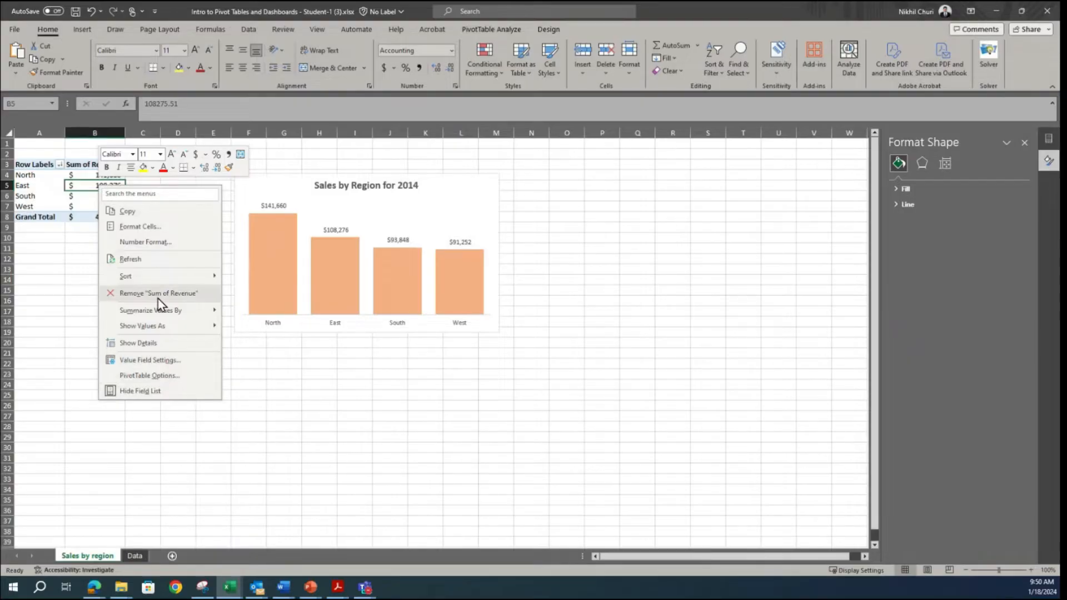
pyautogui.moveTo(163, 277)
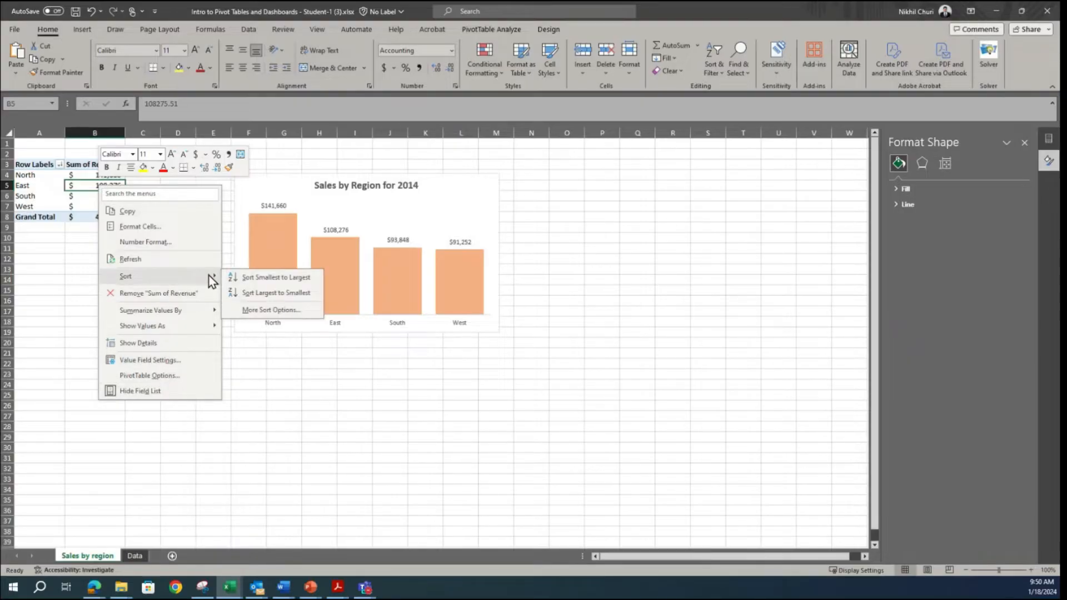
pyautogui.click(261, 278)
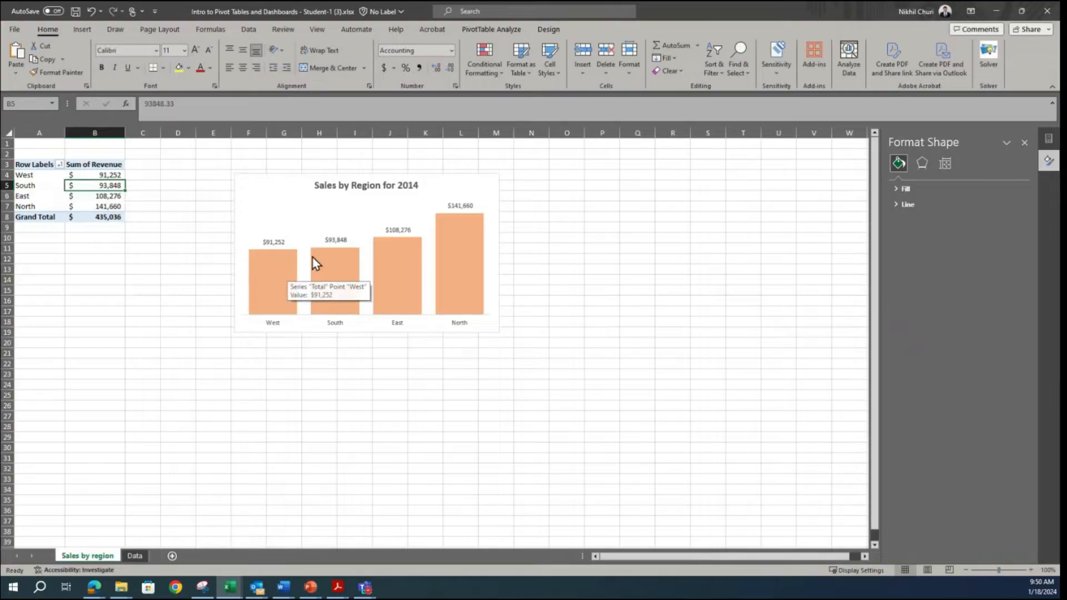
pyautogui.moveTo(402, 261)
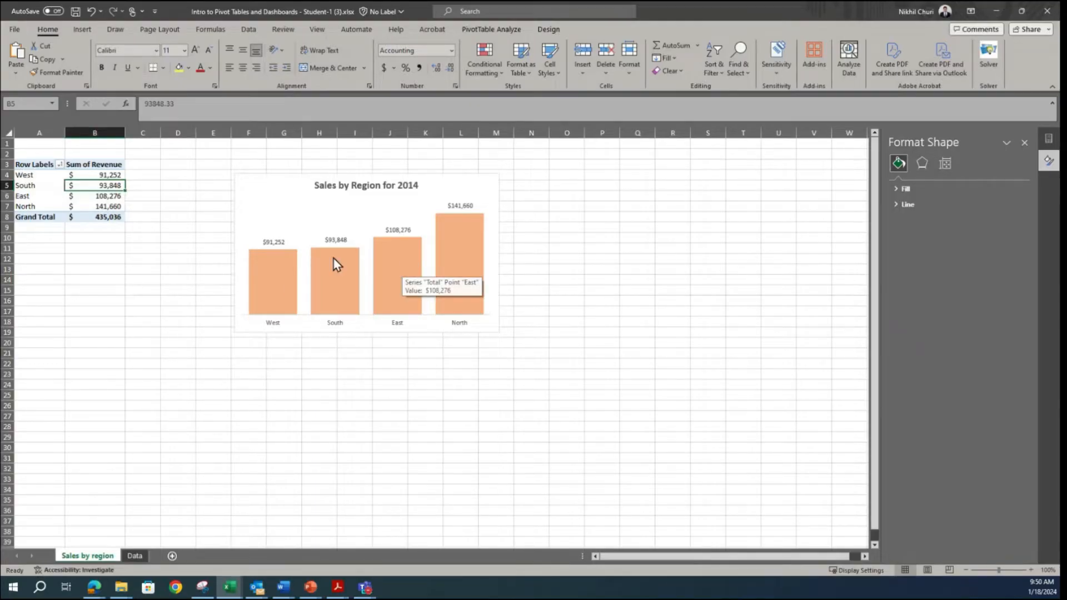
# Step: Undo the smallest-to-largest sort of the pivot table's Sum of Revenue values
pyautogui.moveTo(265, 269)
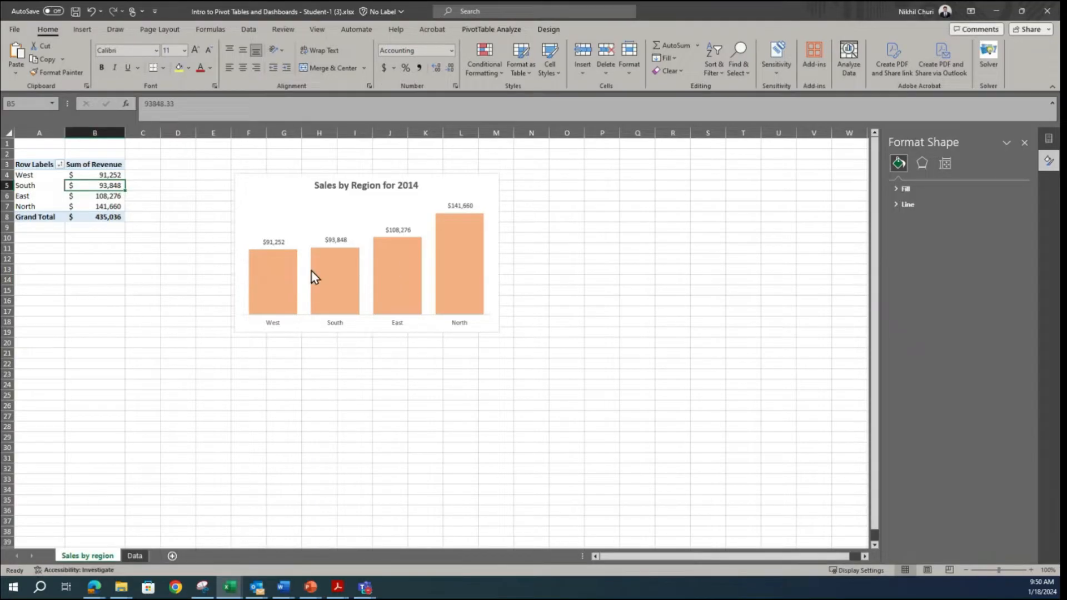
pyautogui.click(636, 248)
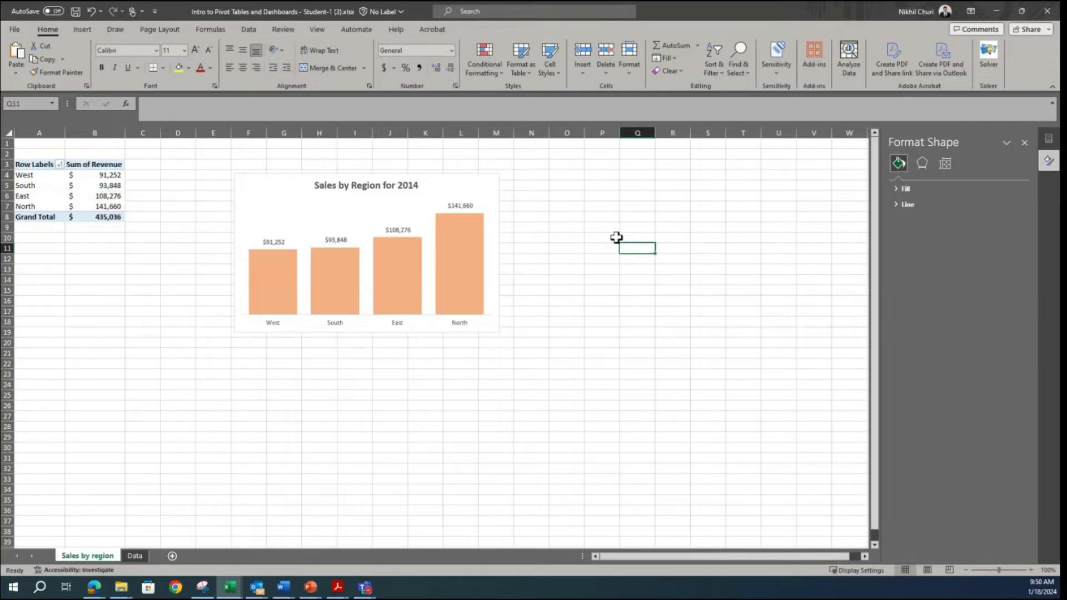
pyautogui.hotkey('ctrl', 'z')
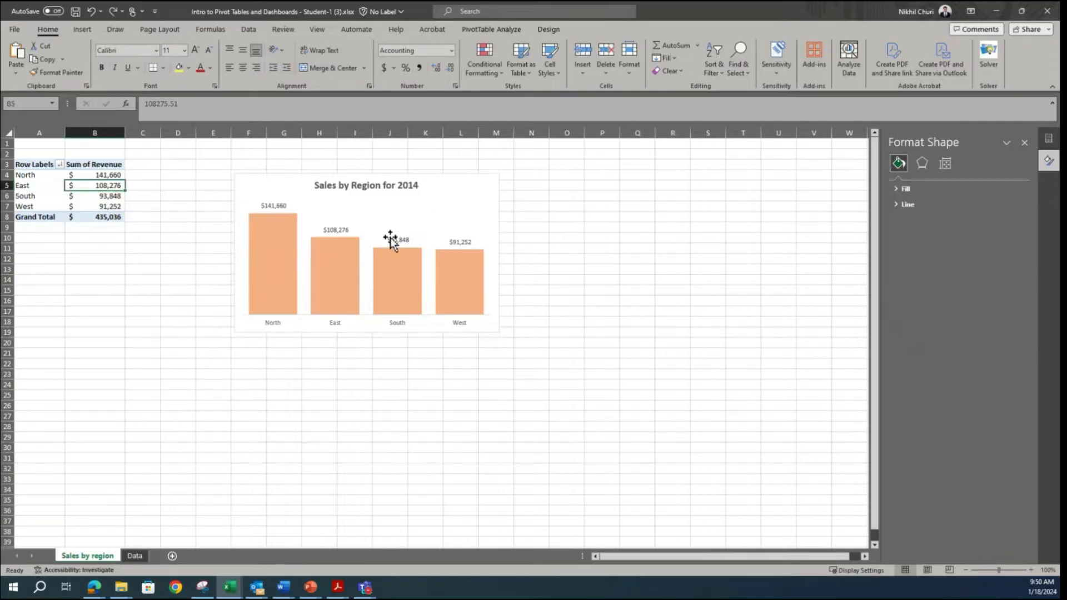
# Step: Set the Sales by Region chart's horizontal axis to show its categories in reverse order and compare the chart with the Snipping Tool sample
pyautogui.click(337, 324)
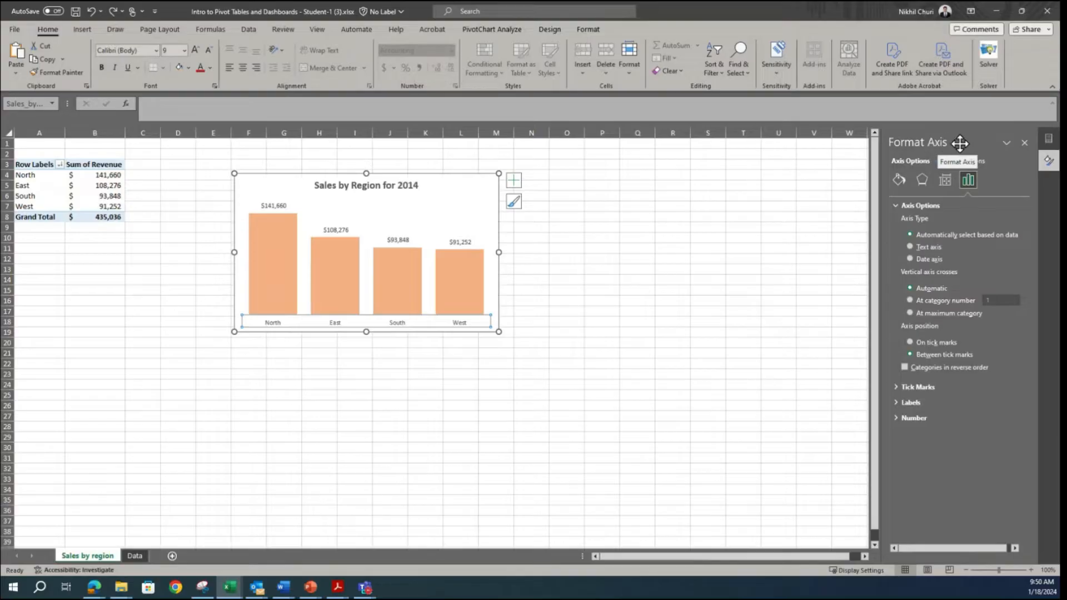
pyautogui.rightClick(421, 322)
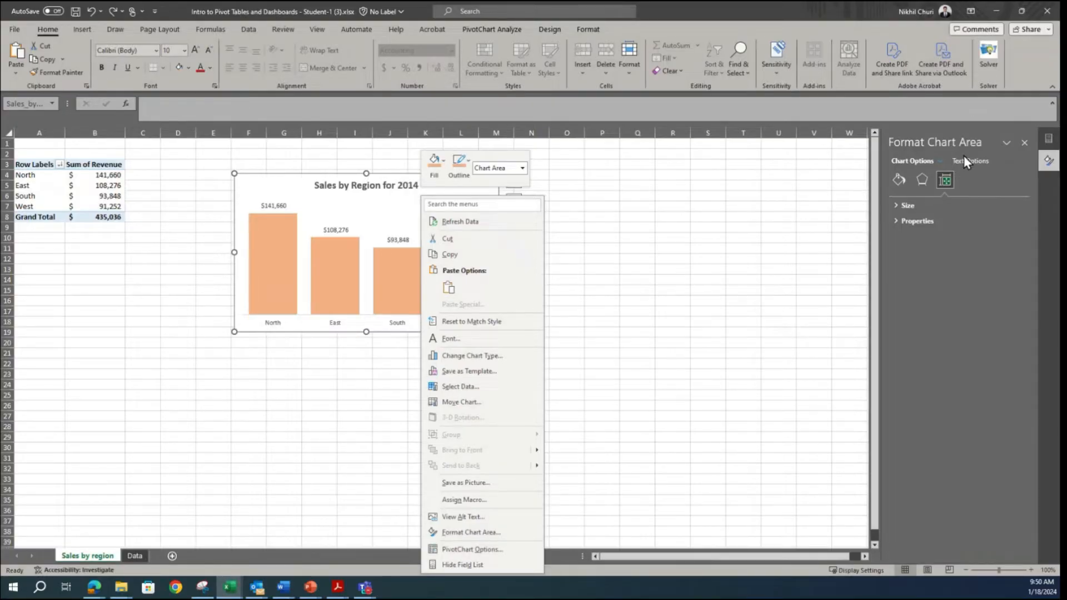
pyautogui.click(326, 321)
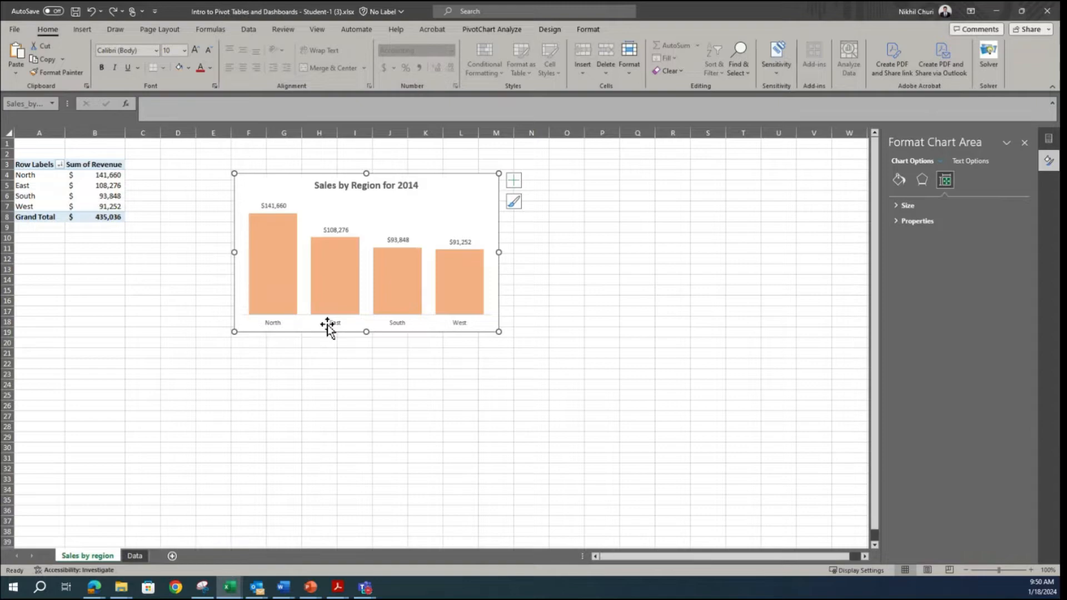
pyautogui.click(281, 324)
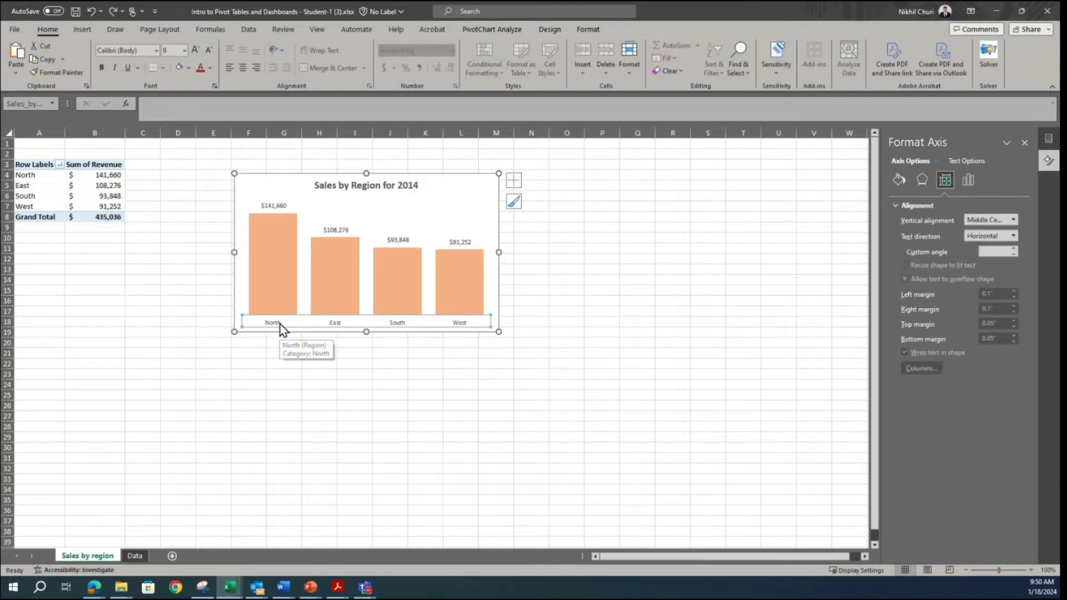
pyautogui.rightClick(280, 325)
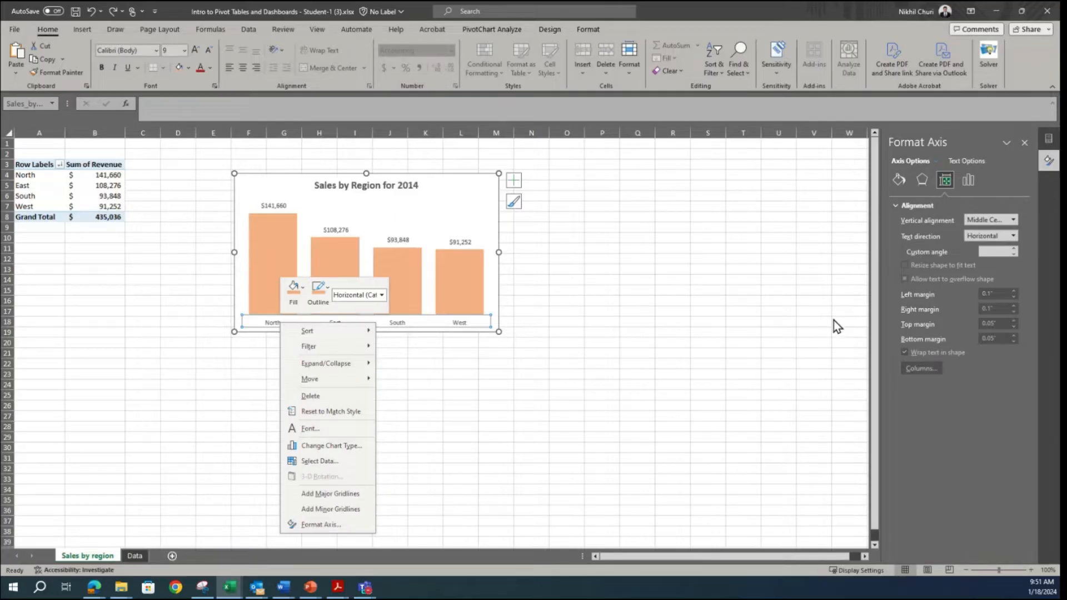
pyautogui.click(968, 188)
pyautogui.click(967, 161)
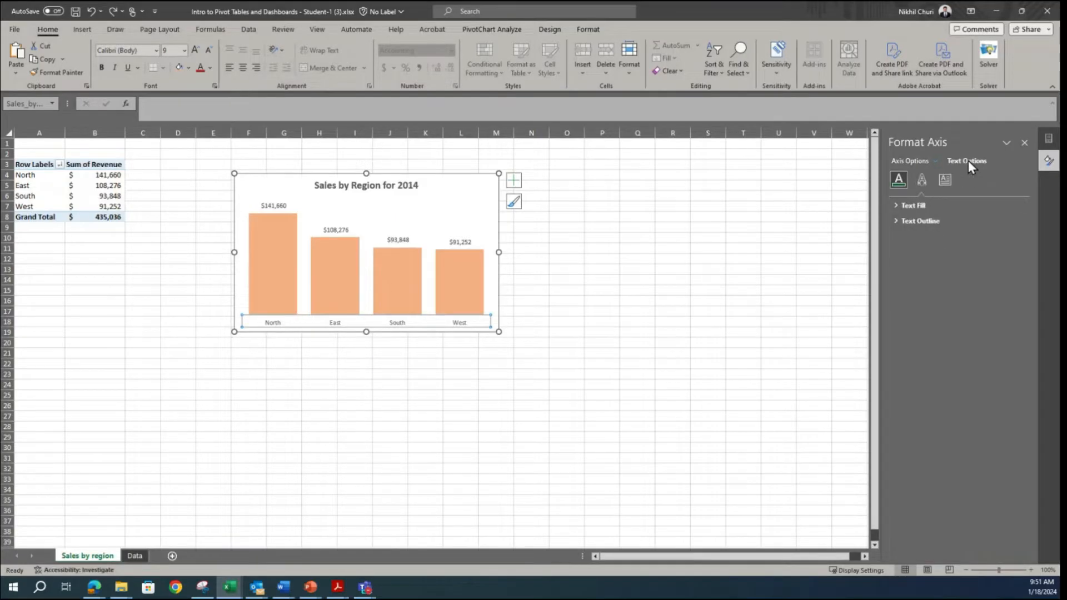
pyautogui.click(900, 161)
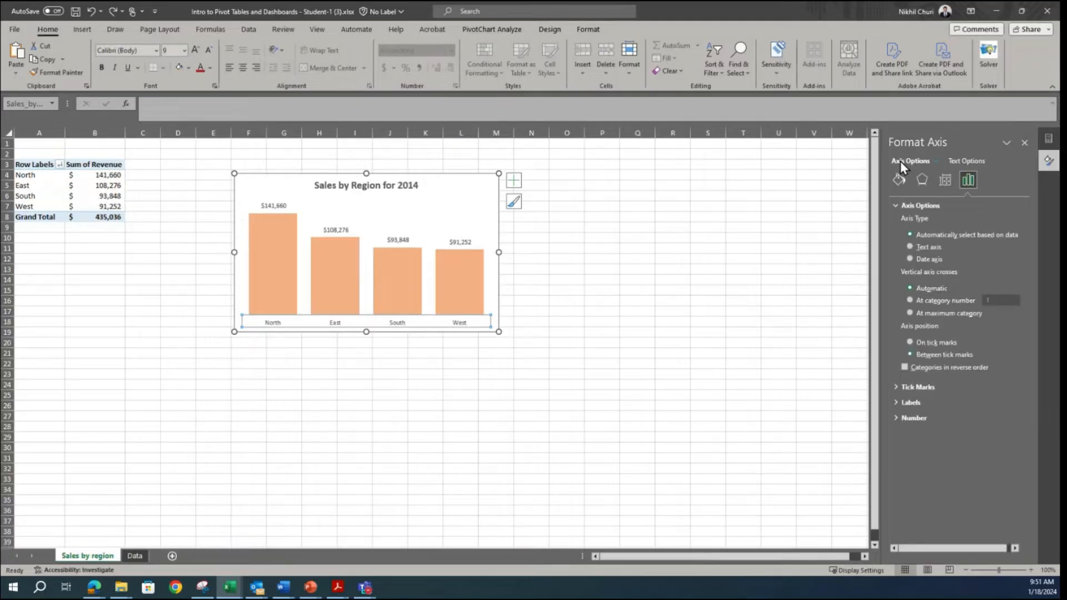
pyautogui.click(904, 367)
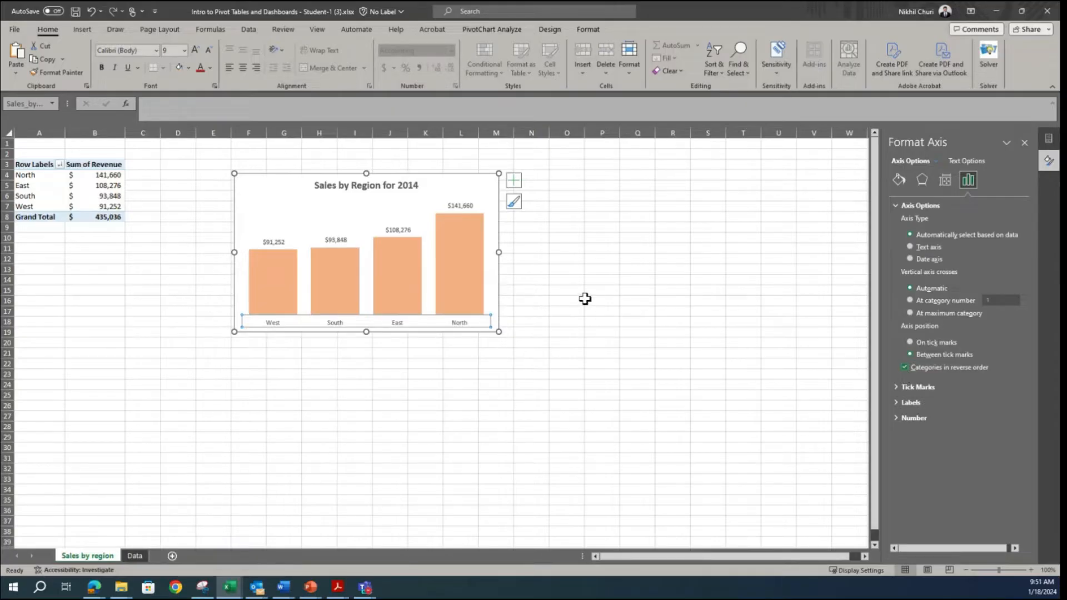
pyautogui.moveTo(290, 285)
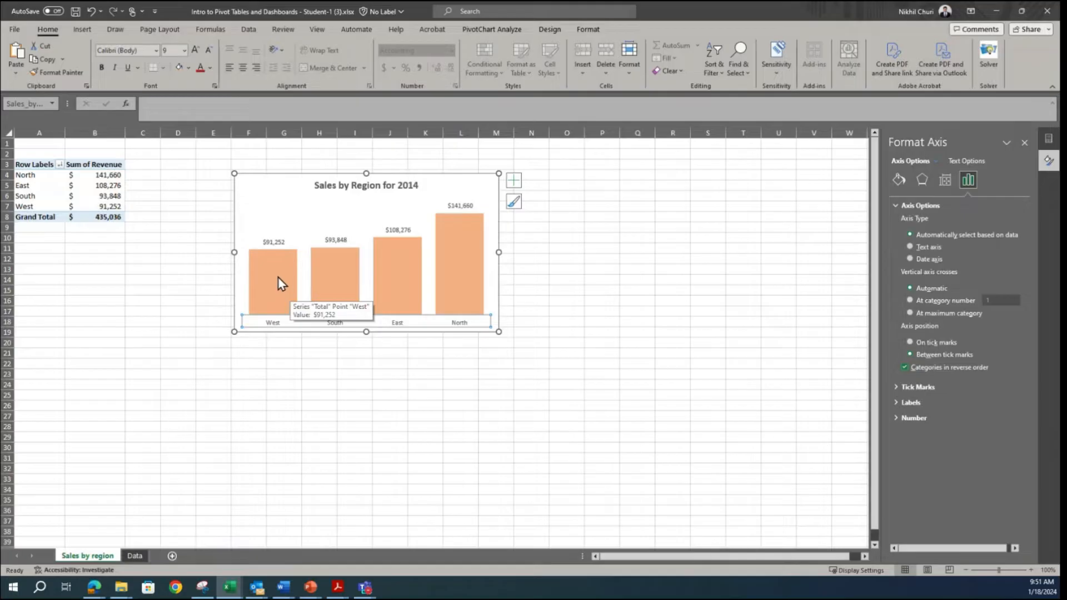
pyautogui.click(211, 587)
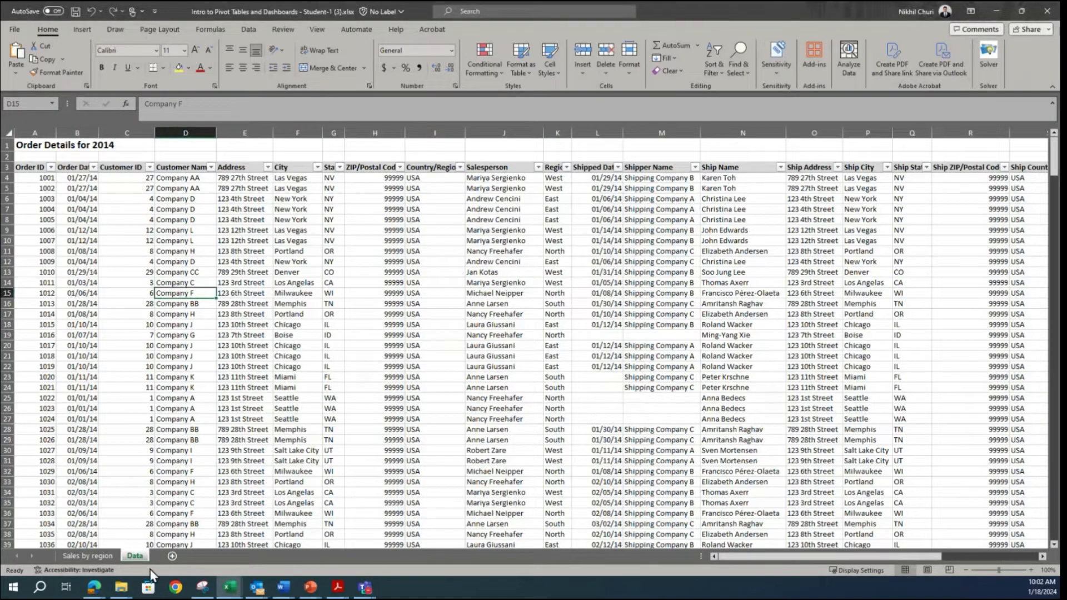
# Step: Create a pivot table on a new worksheet from the order details range A3:Z372 on the Data sheet
pyautogui.click(120, 261)
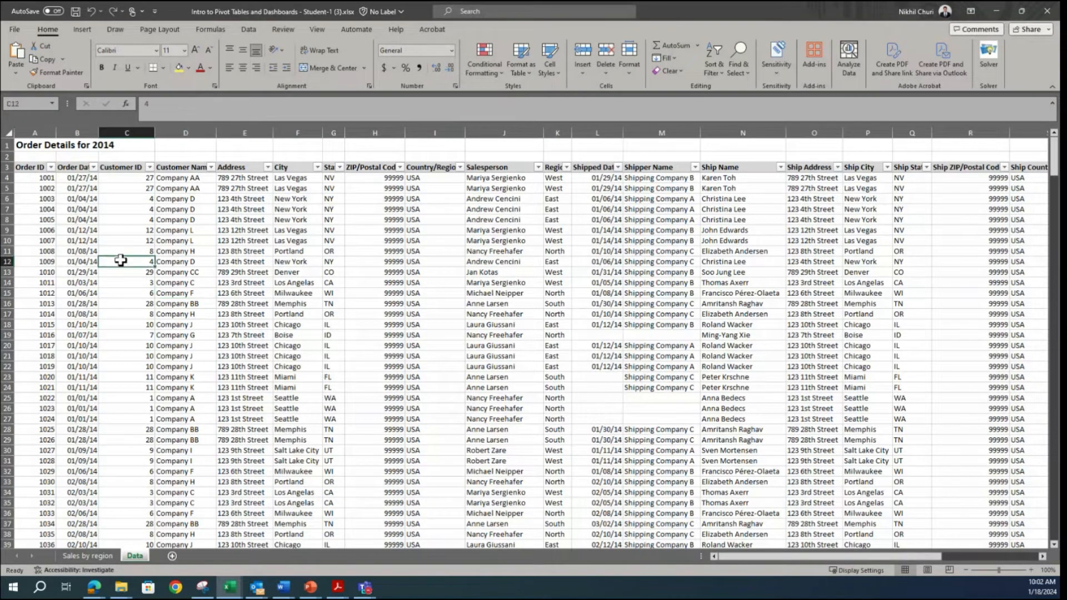
pyautogui.click(84, 31)
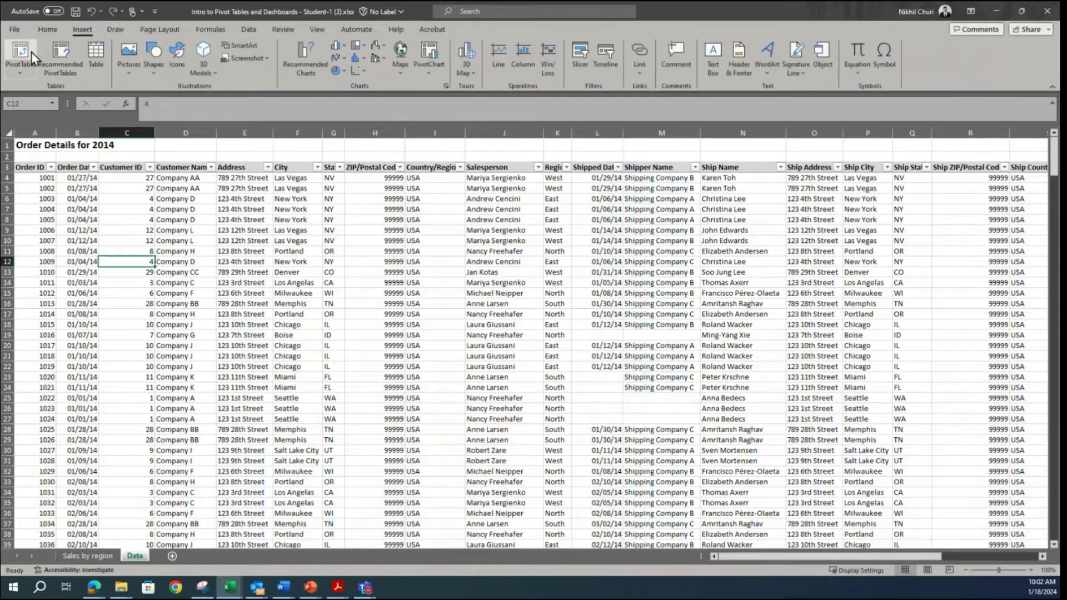
pyautogui.click(20, 51)
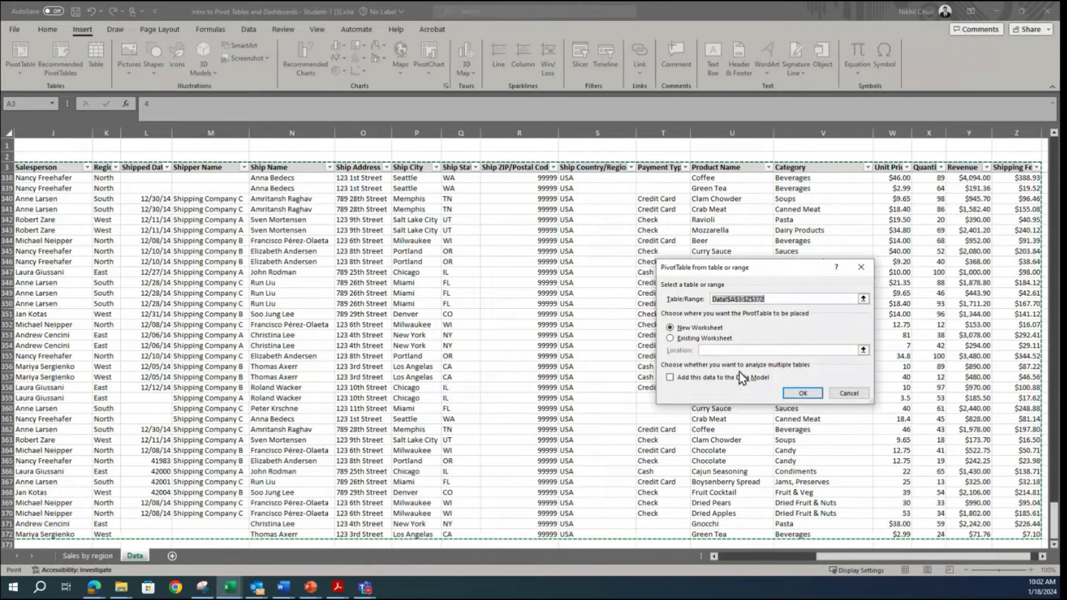
pyautogui.click(799, 393)
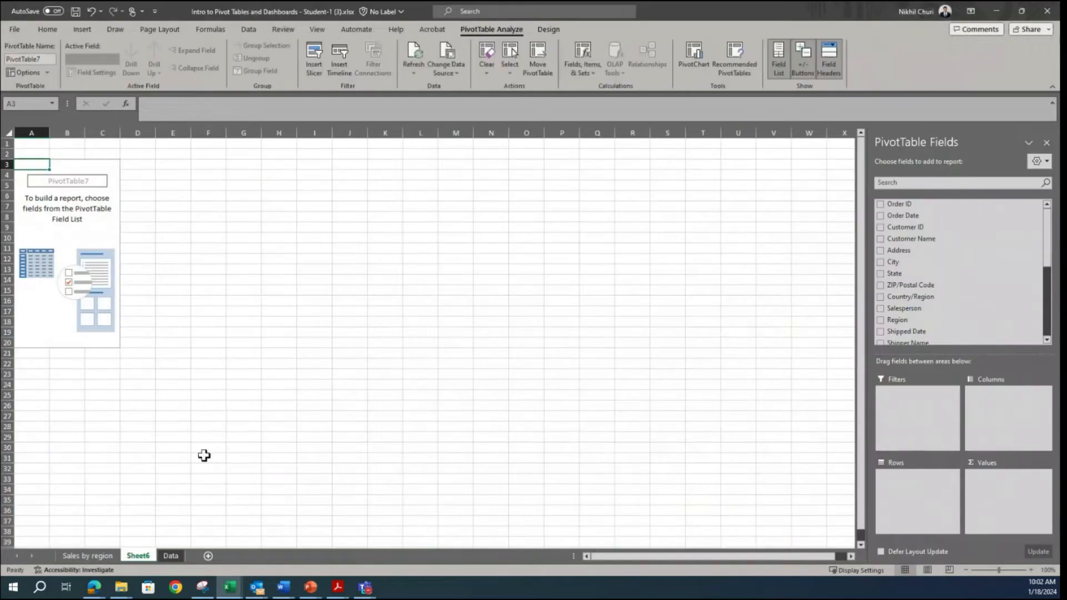
# Step: Check the Snipping Tool sample dashboard for the next chart and rename the new pivot table sheet as "Top 5 Customers"
pyautogui.click(212, 591)
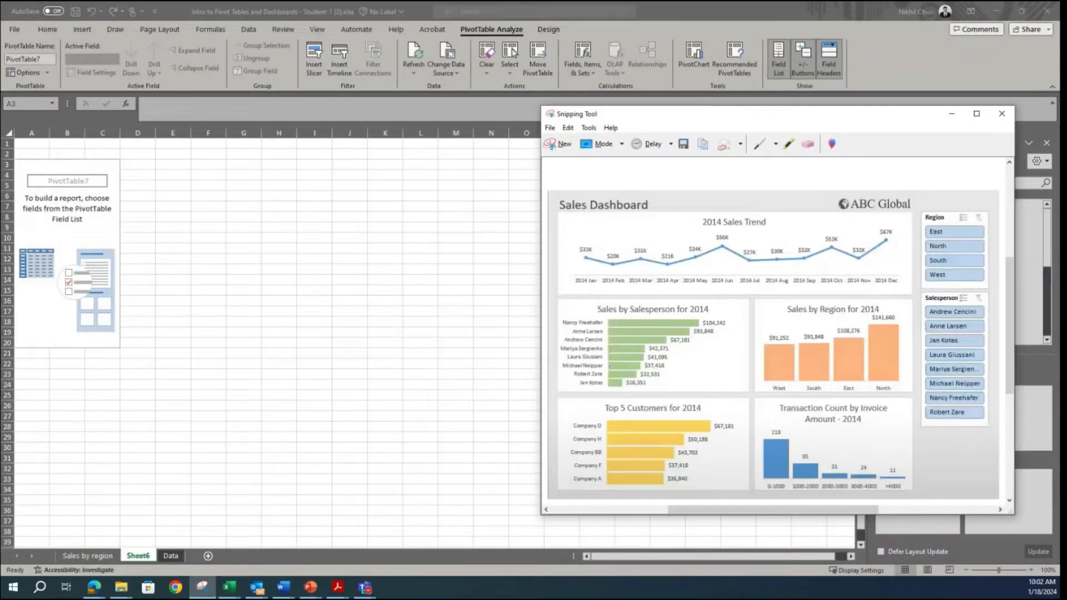
pyautogui.scroll(-1, 633, 419)
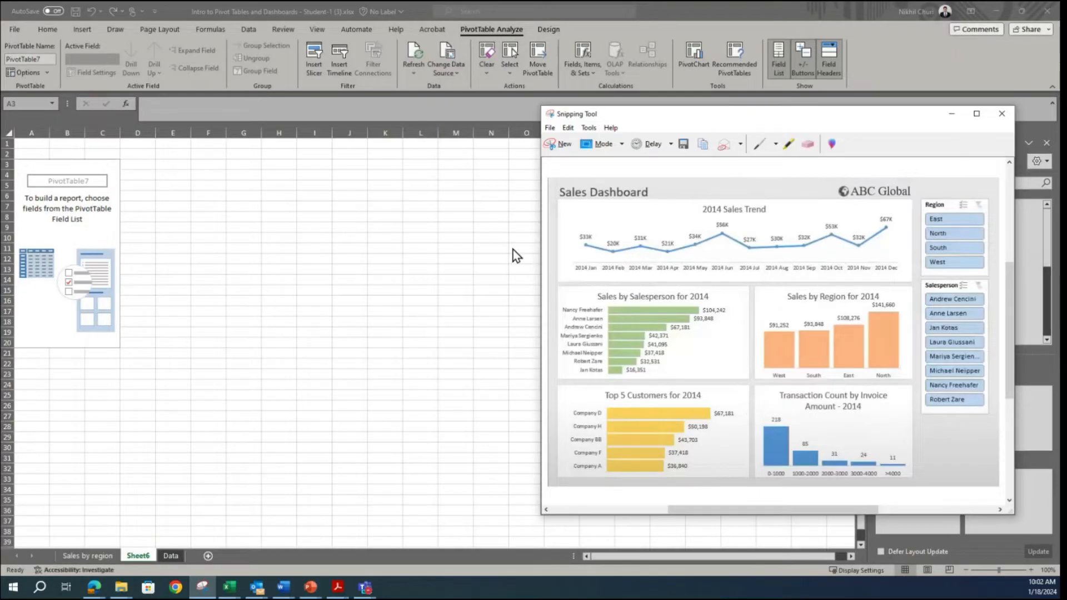
pyautogui.click(951, 113)
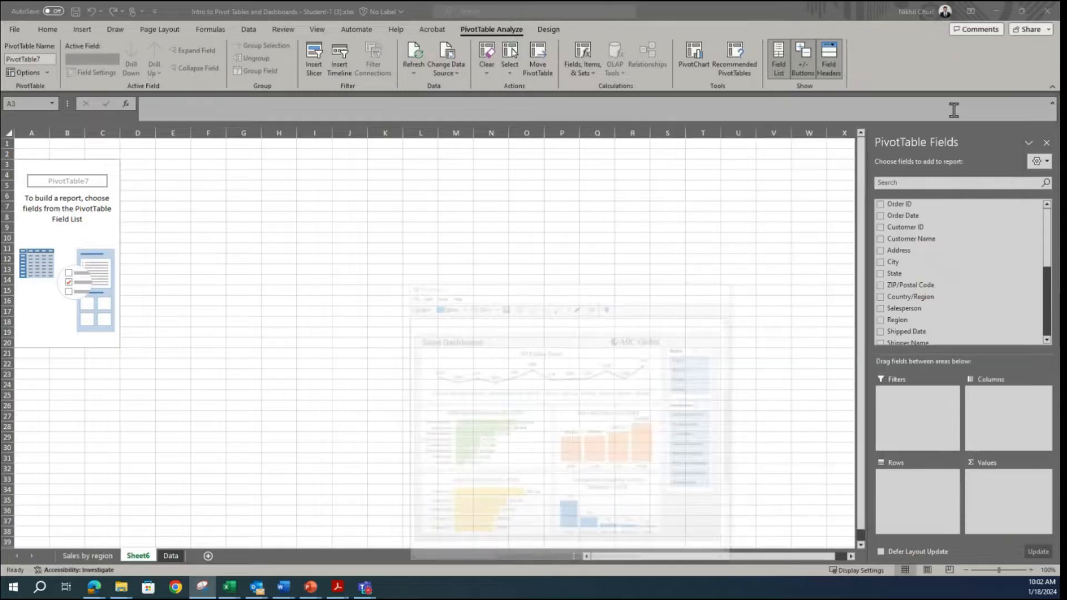
pyautogui.doubleClick(138, 557)
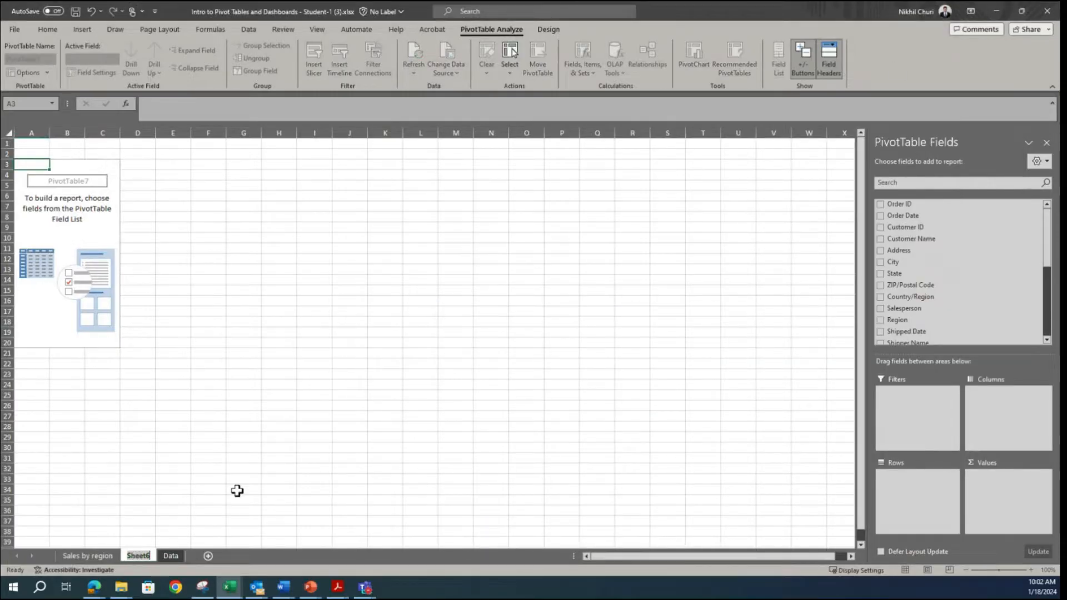
pyautogui.write('T')
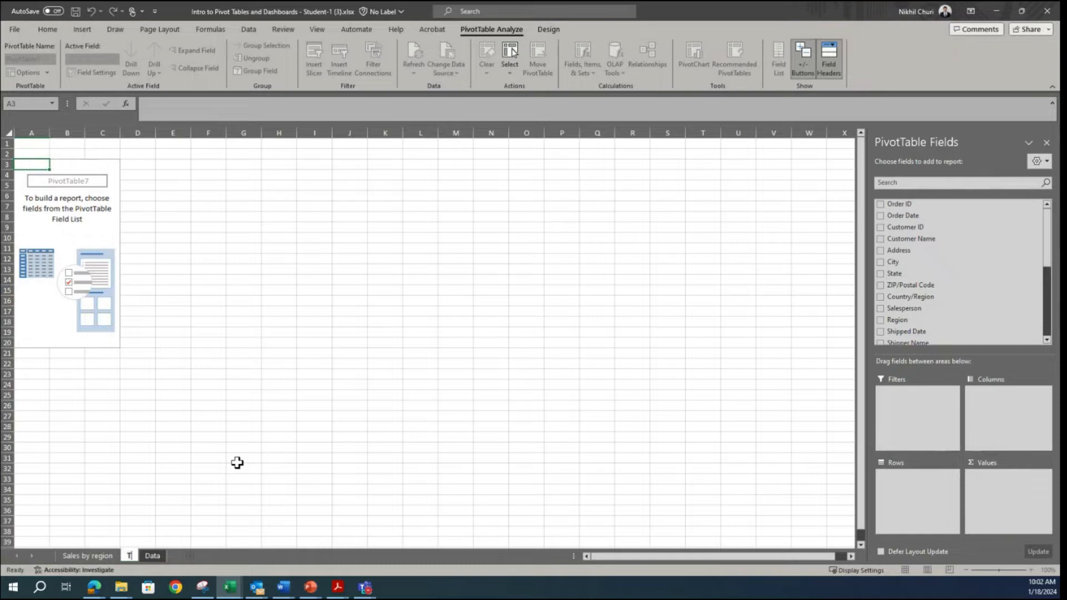
pyautogui.write('op 5 C')
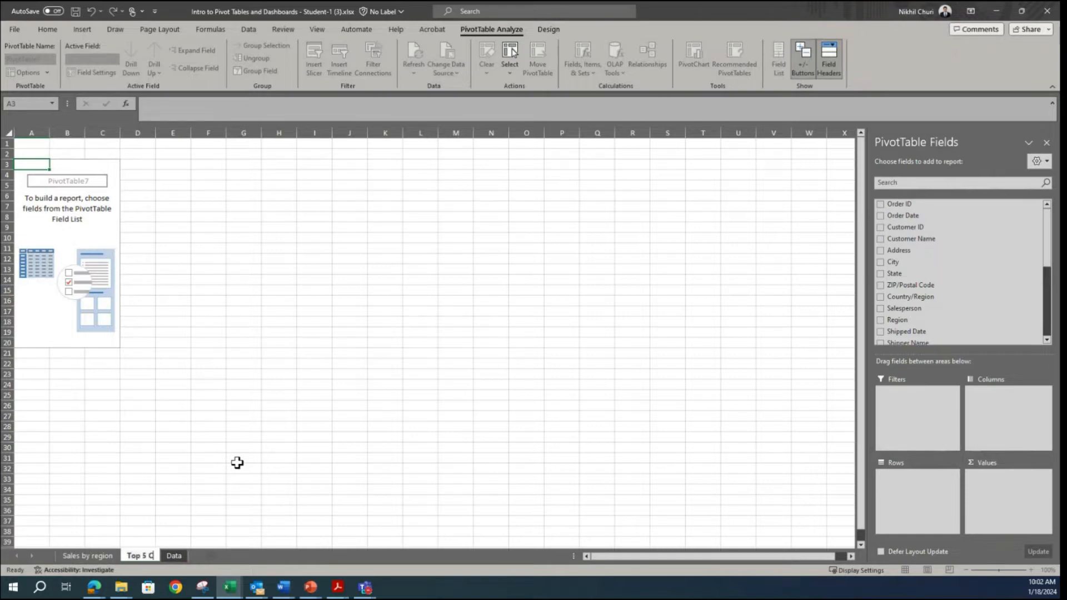
pyautogui.write('ustomers')
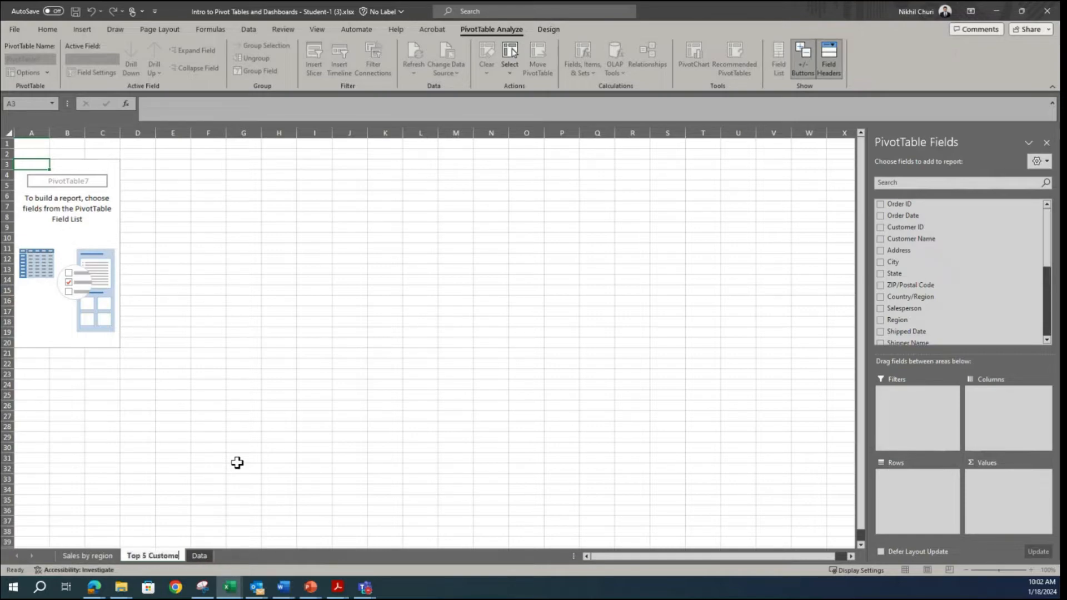
pyautogui.click(275, 415)
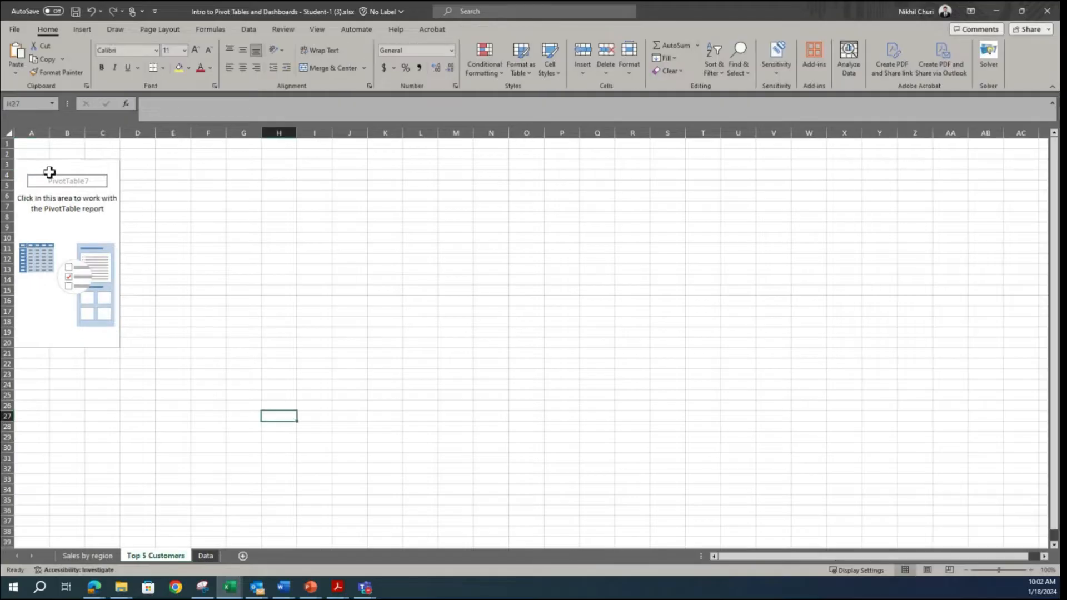
# Step: Add Customer Name as the pivot table's rows and Revenue as its values, summarized by Sum
pyautogui.click(91, 227)
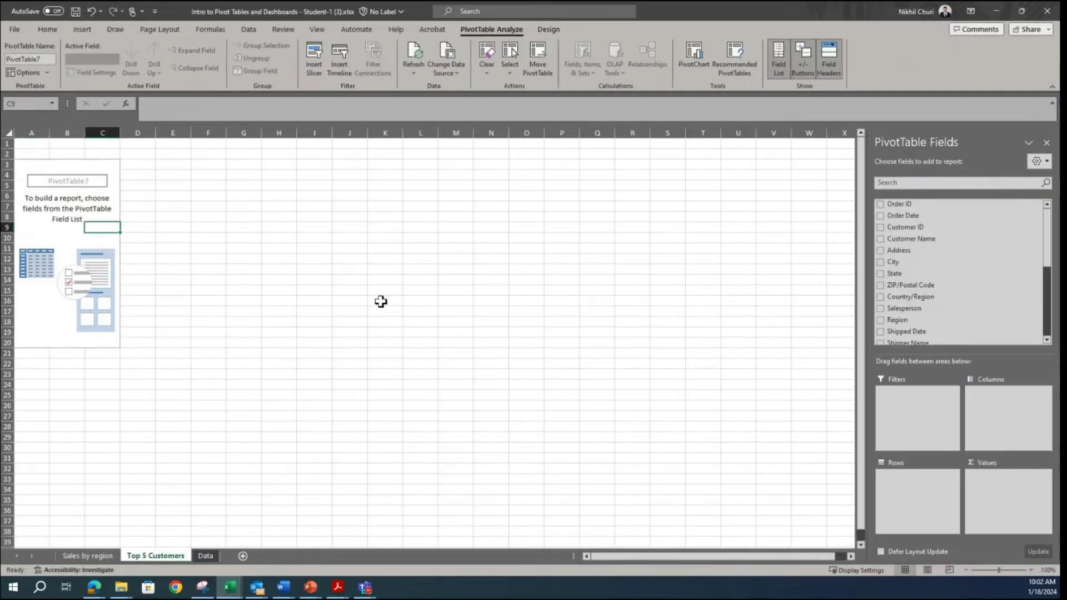
pyautogui.click(45, 215)
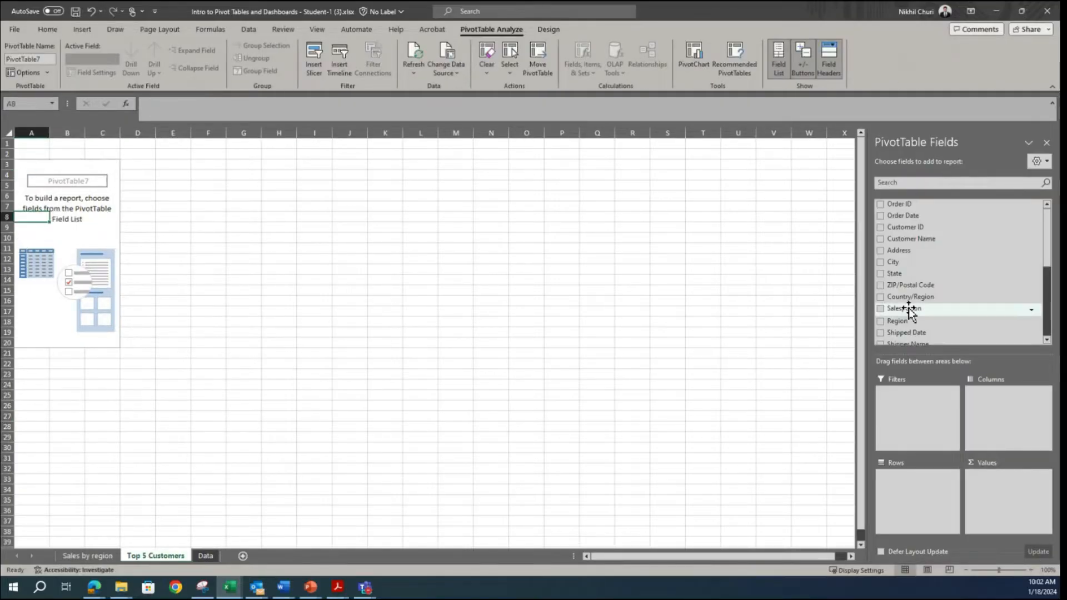
pyautogui.scroll(-1, 919, 308)
pyautogui.scroll(1, 944, 311)
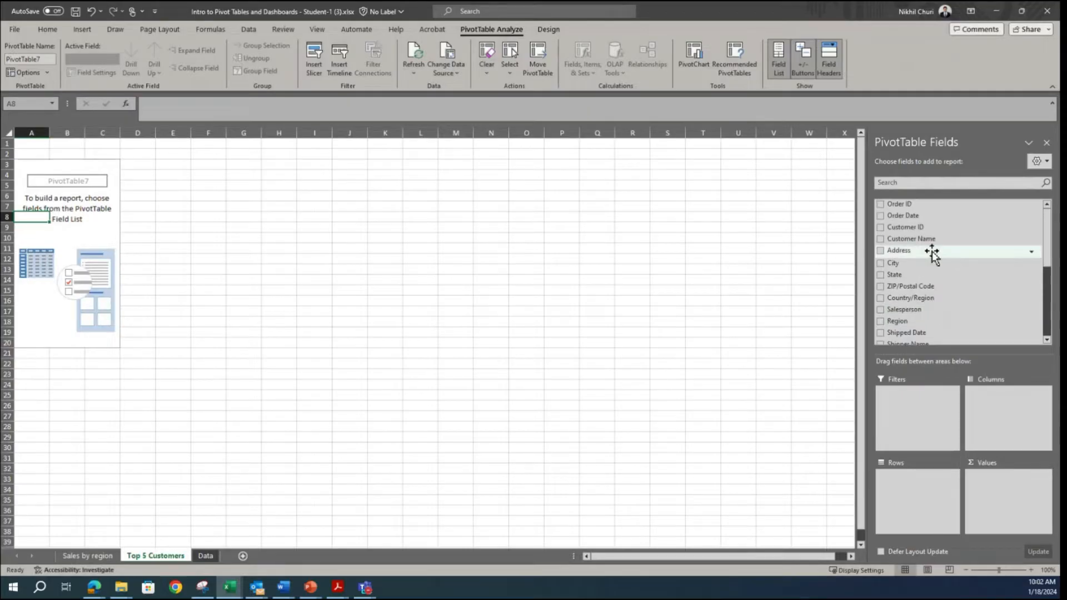
pyautogui.moveTo(895, 241); pyautogui.dragTo(915, 492)
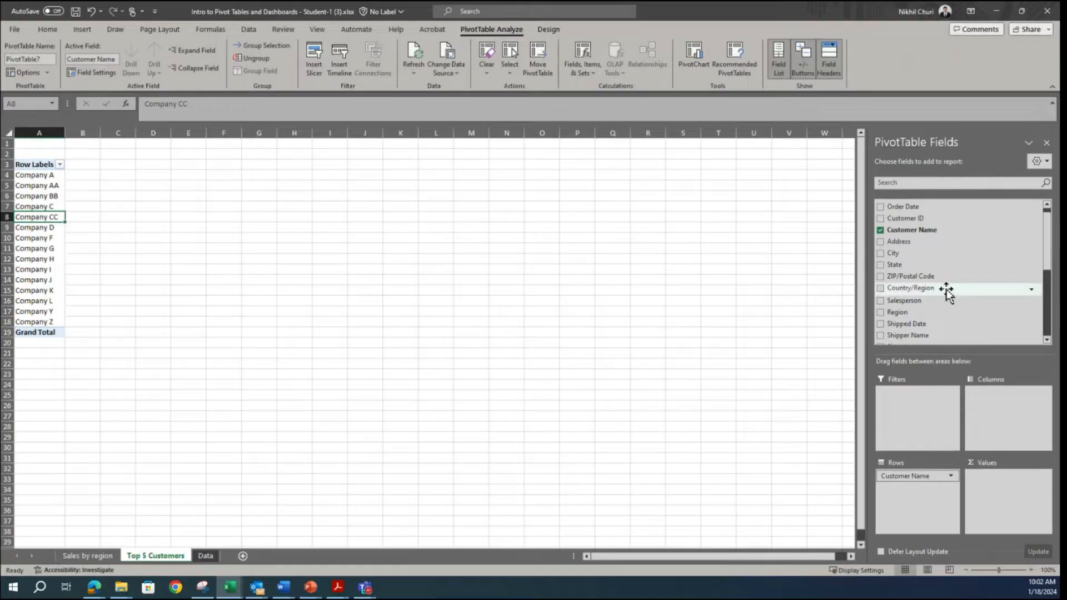
pyautogui.scroll(-5, 943, 290)
pyautogui.moveTo(900, 314); pyautogui.dragTo(1008, 492)
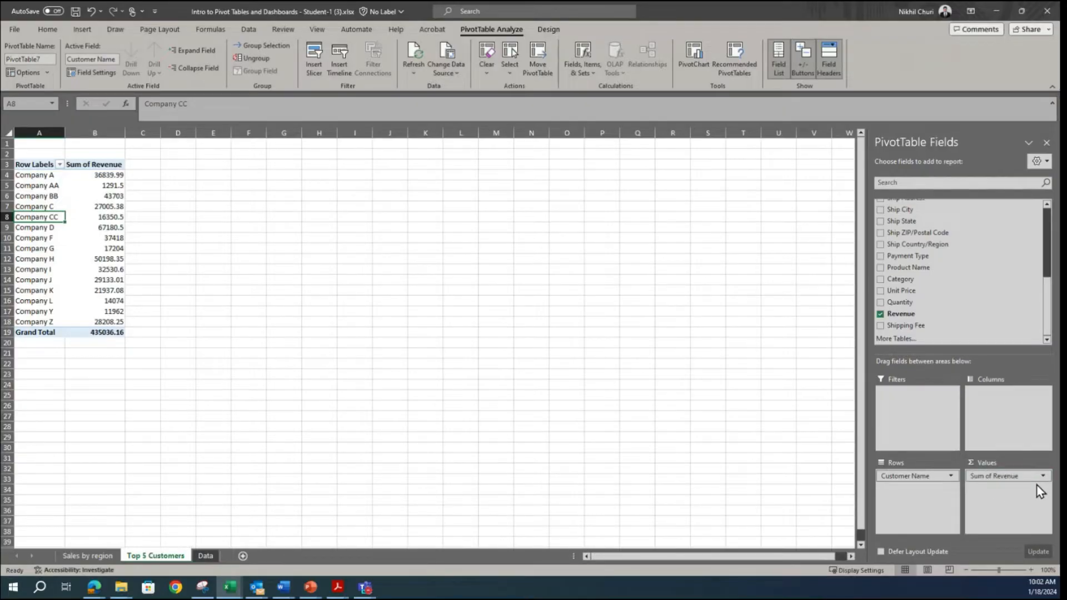
pyautogui.click(1006, 477)
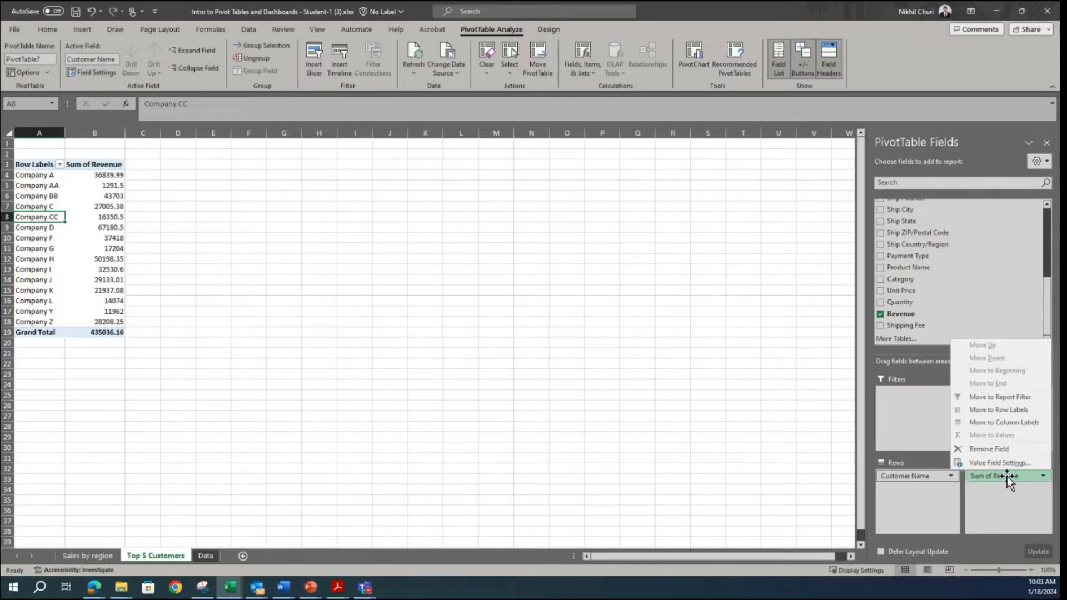
pyautogui.click(978, 463)
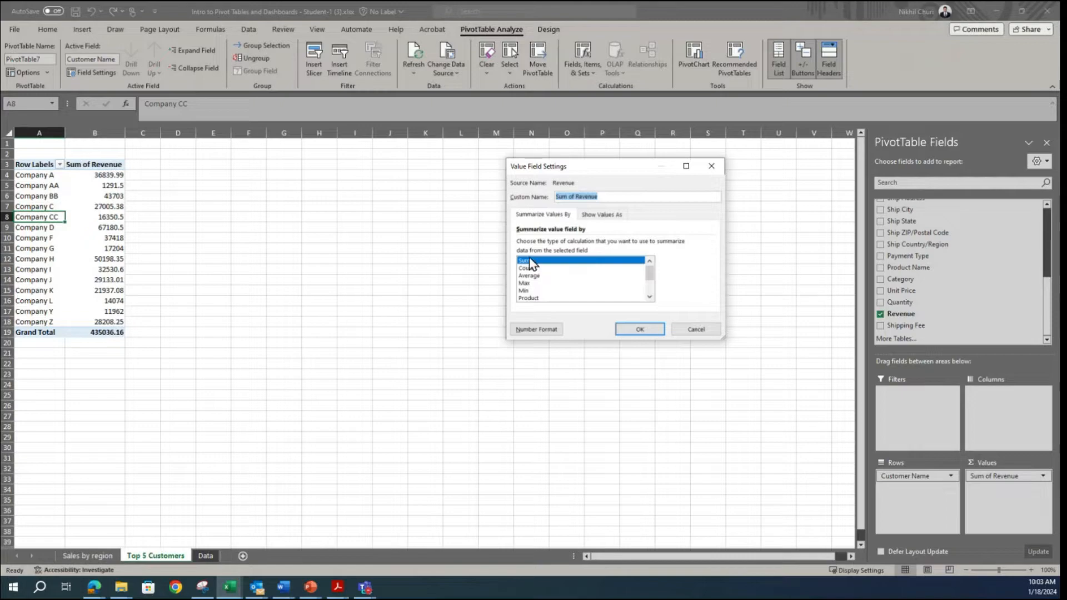
pyautogui.click(629, 328)
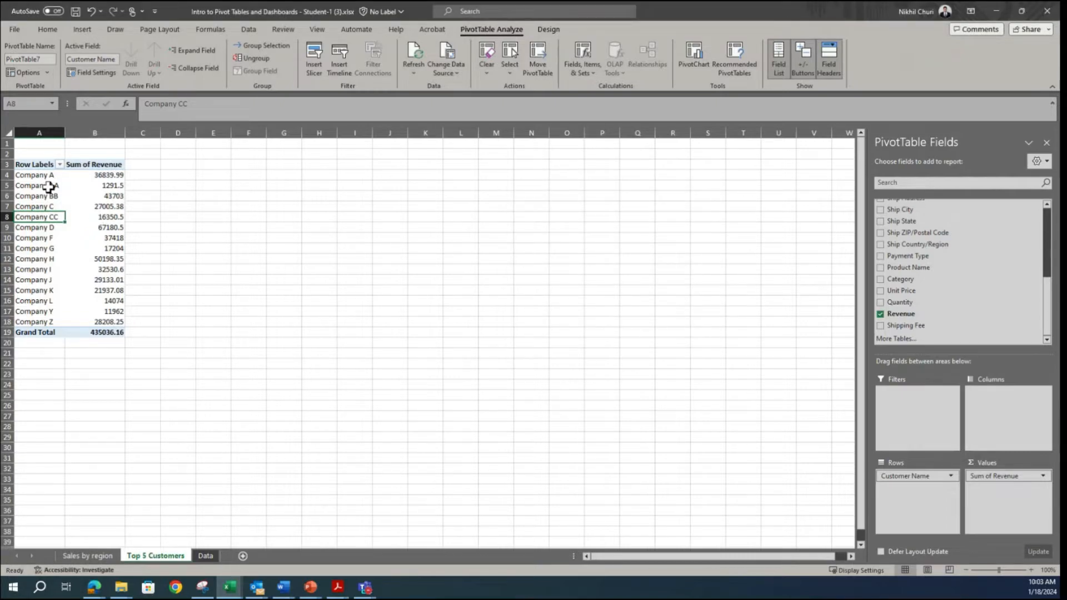
# Step: Check the Snipping Tool sample's Top 5 Customers chart and format Sum of Revenue as Accounting with the $ symbol and 0 decimal places
pyautogui.click(39, 165)
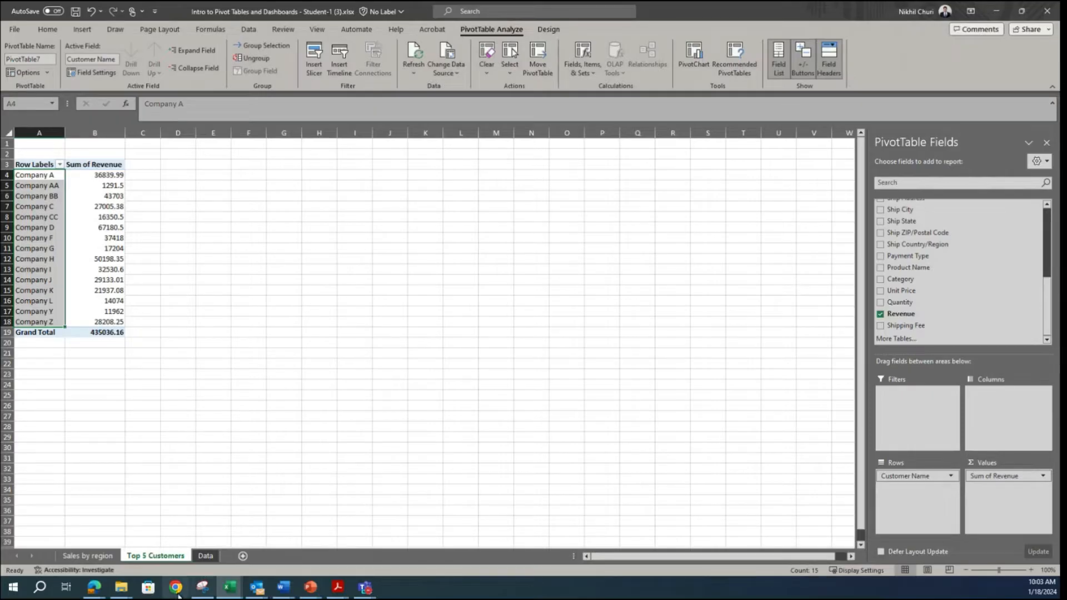
pyautogui.click(202, 586)
pyautogui.scroll(-1, 624, 412)
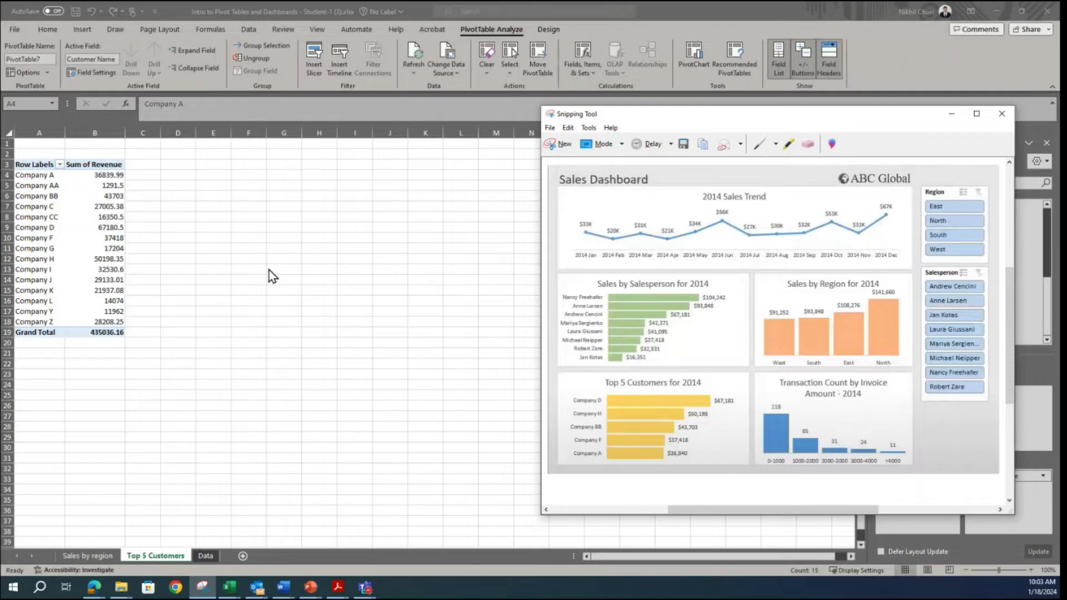
pyautogui.hotkey('alt', 'Tab')
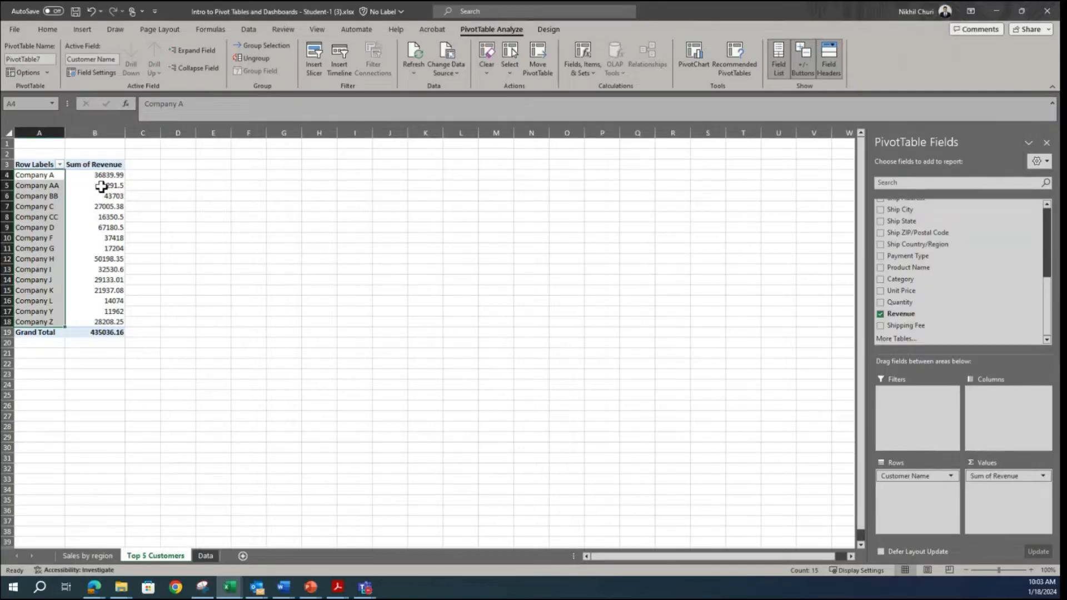
pyautogui.click(100, 187)
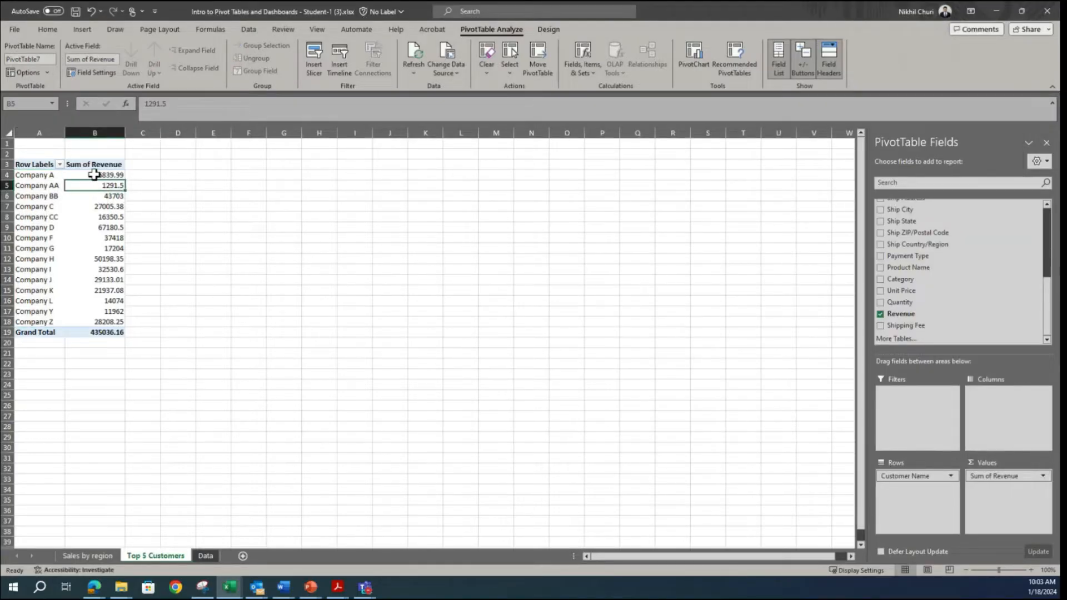
pyautogui.rightClick(95, 176)
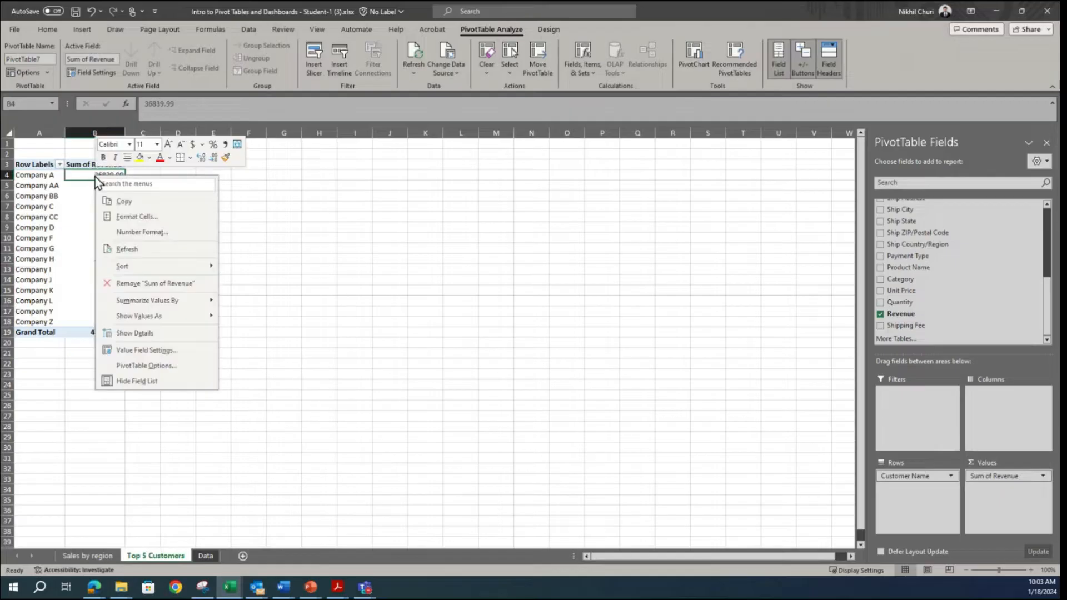
pyautogui.click(143, 350)
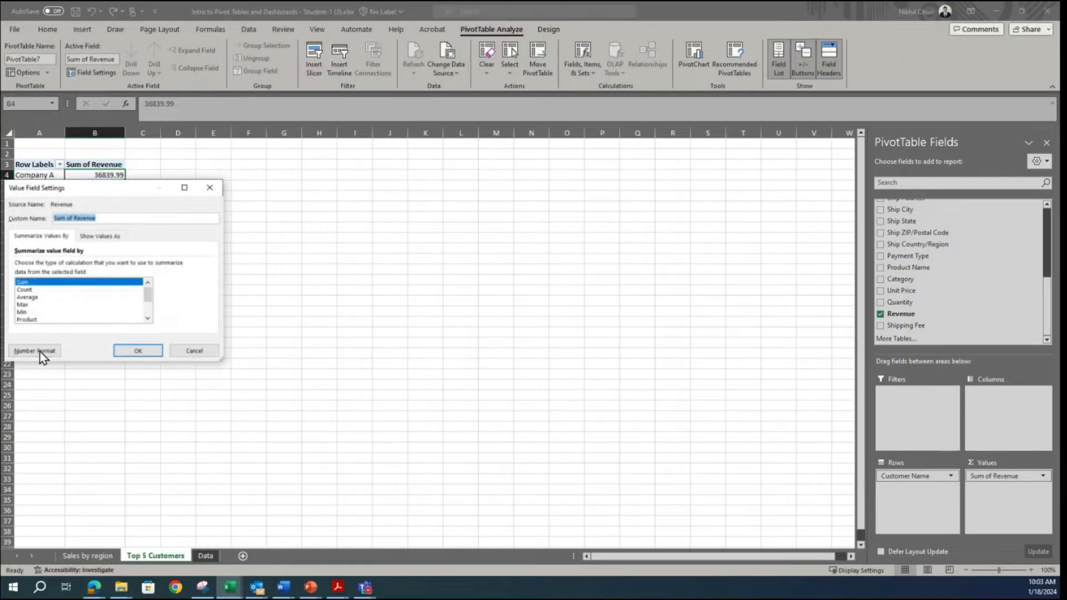
pyautogui.click(36, 351)
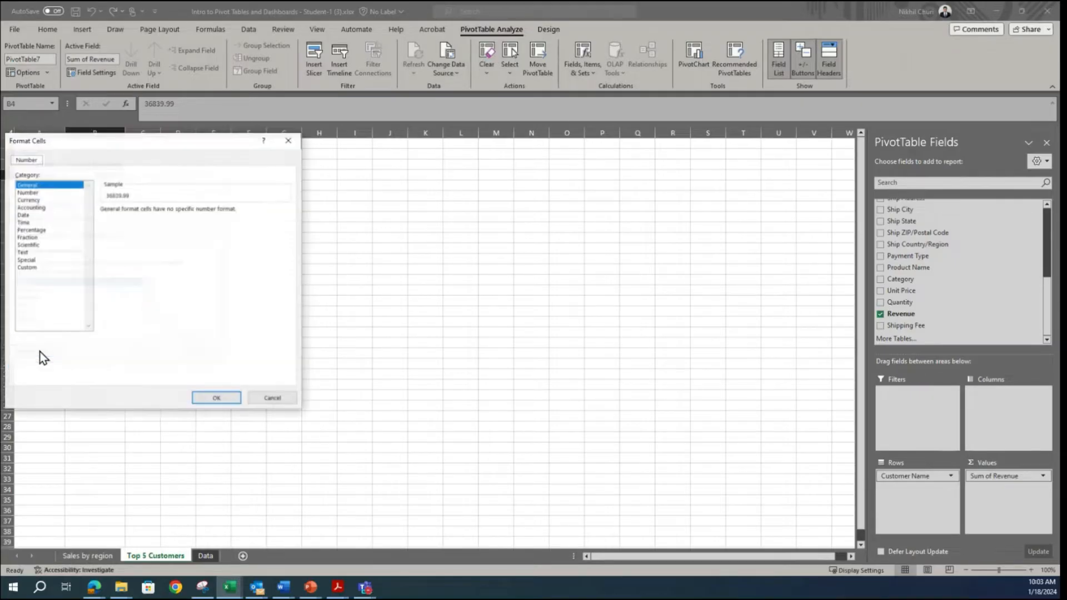
pyautogui.click(38, 210)
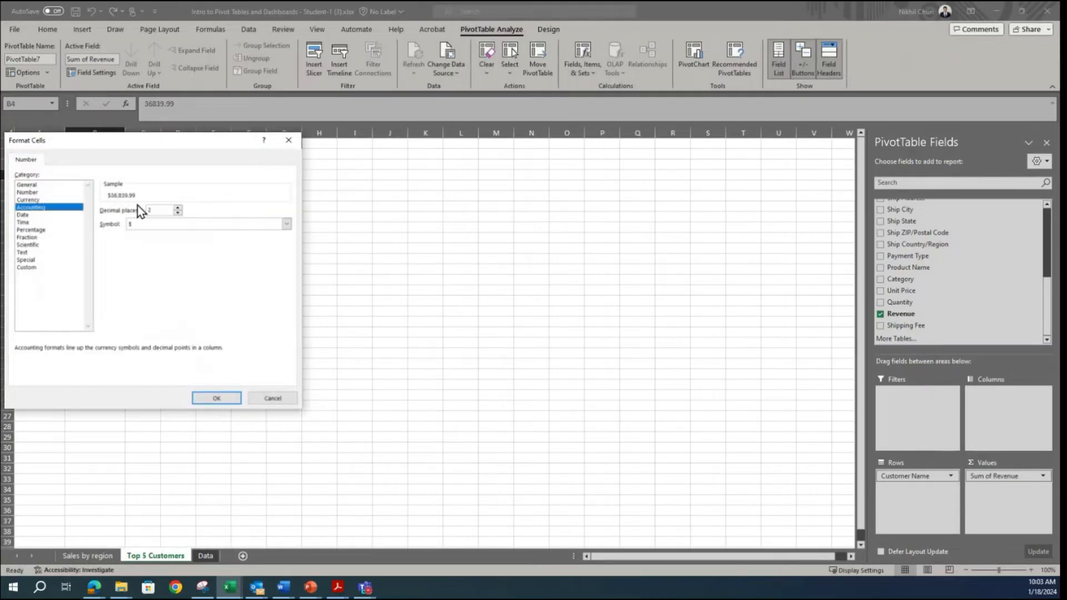
pyautogui.click(177, 213)
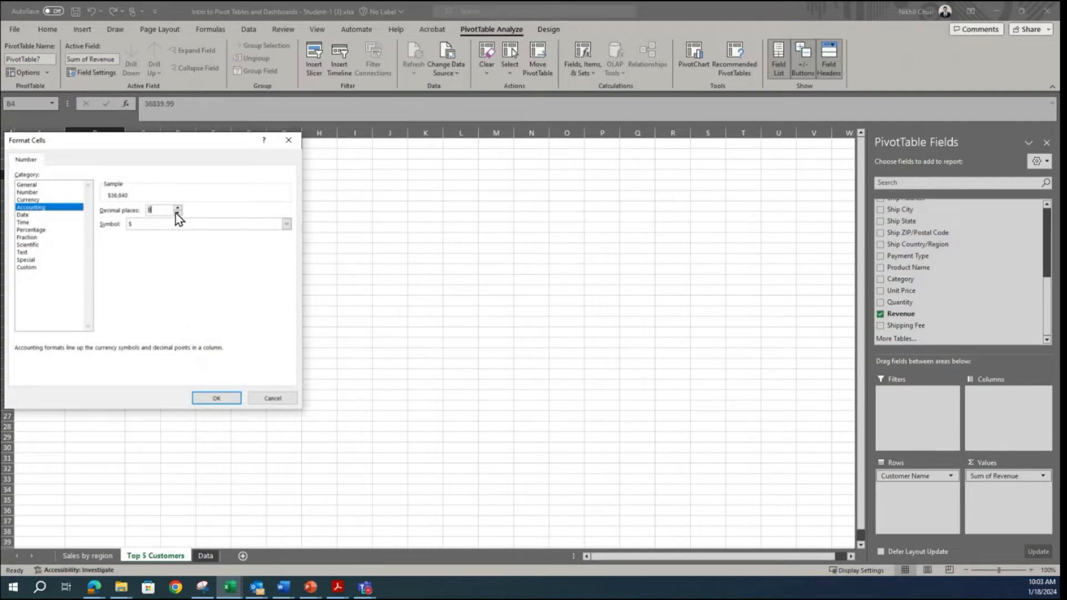
pyautogui.click(217, 397)
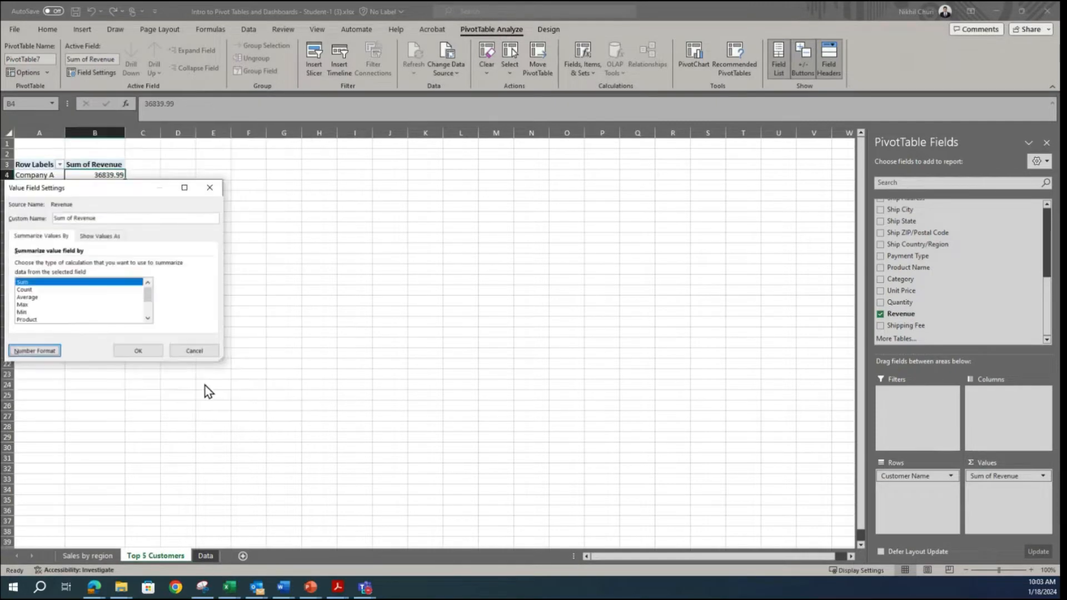
pyautogui.click(142, 352)
# Step: Sort the pivot table's customers by Sum of Revenue from largest to smallest
pyautogui.click(89, 185)
pyautogui.rightClick(90, 186)
pyautogui.moveTo(131, 278)
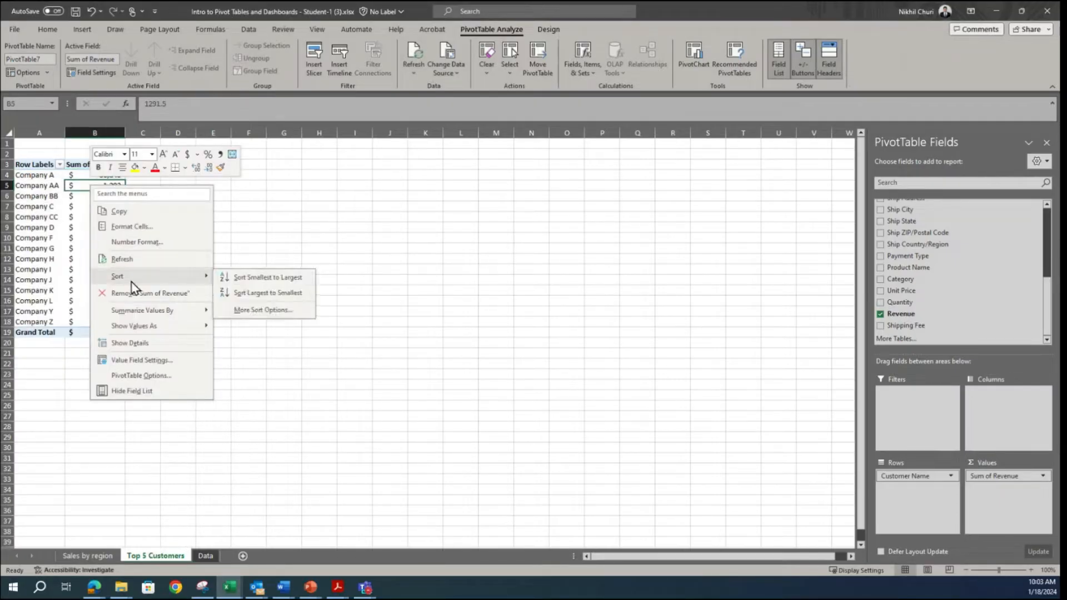
pyautogui.click(240, 292)
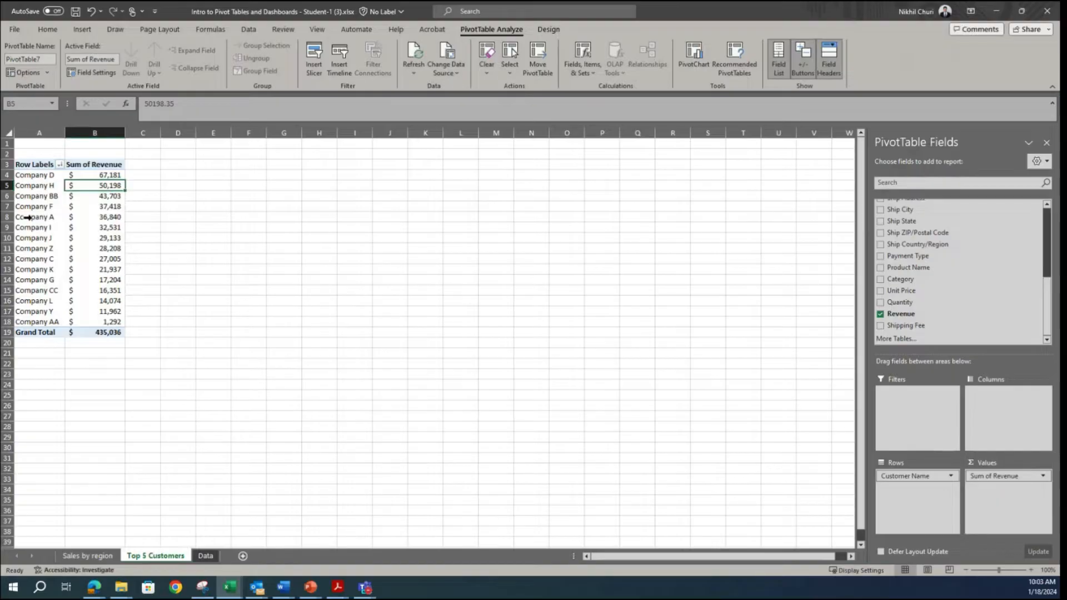
# Step: Apply a value filter to the row labels that shows the top 5 items by Sum of Revenue
pyautogui.click(59, 165)
pyautogui.moveTo(66, 261)
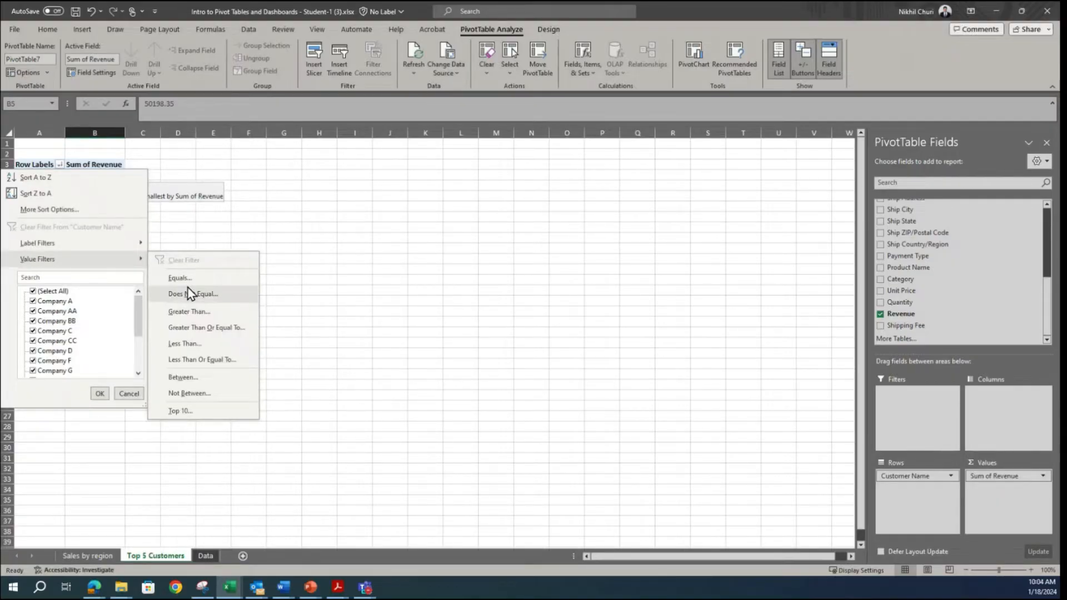
pyautogui.click(181, 412)
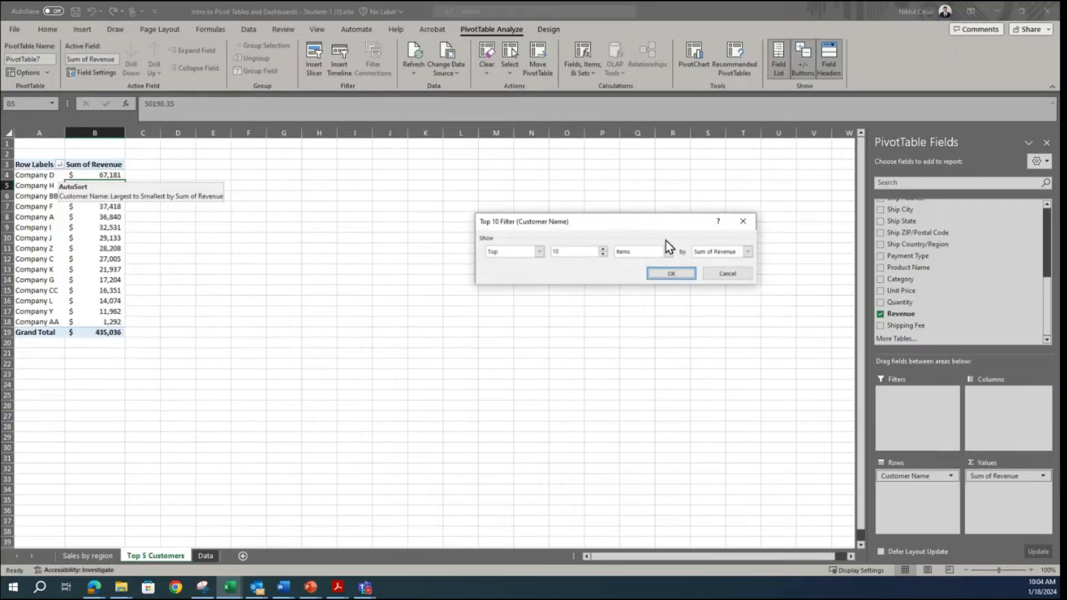
pyautogui.moveTo(609, 228); pyautogui.dragTo(469, 244)
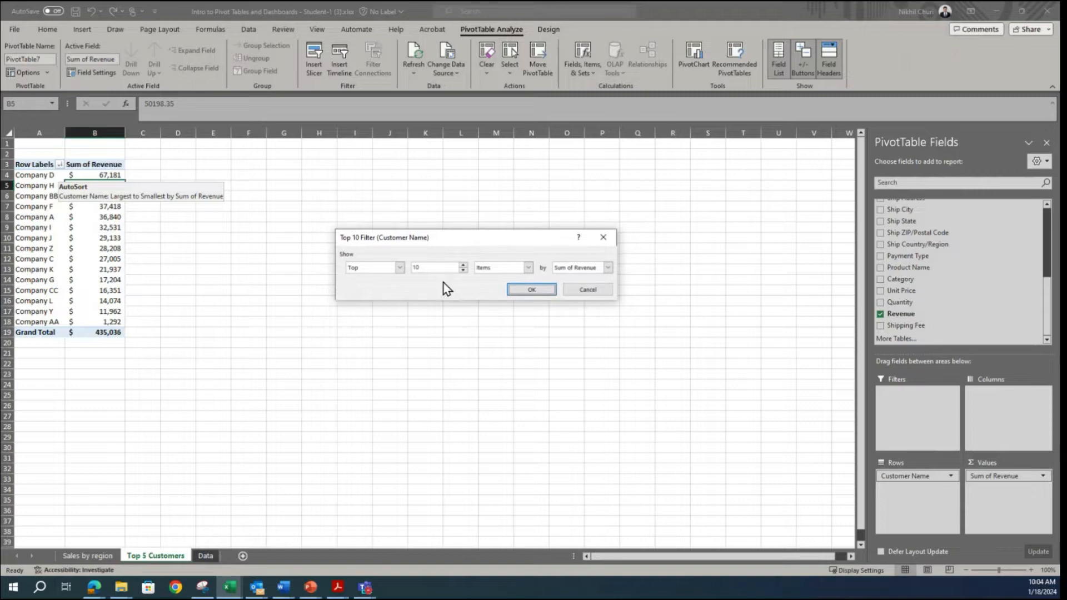
pyautogui.click(464, 271)
pyautogui.click(533, 289)
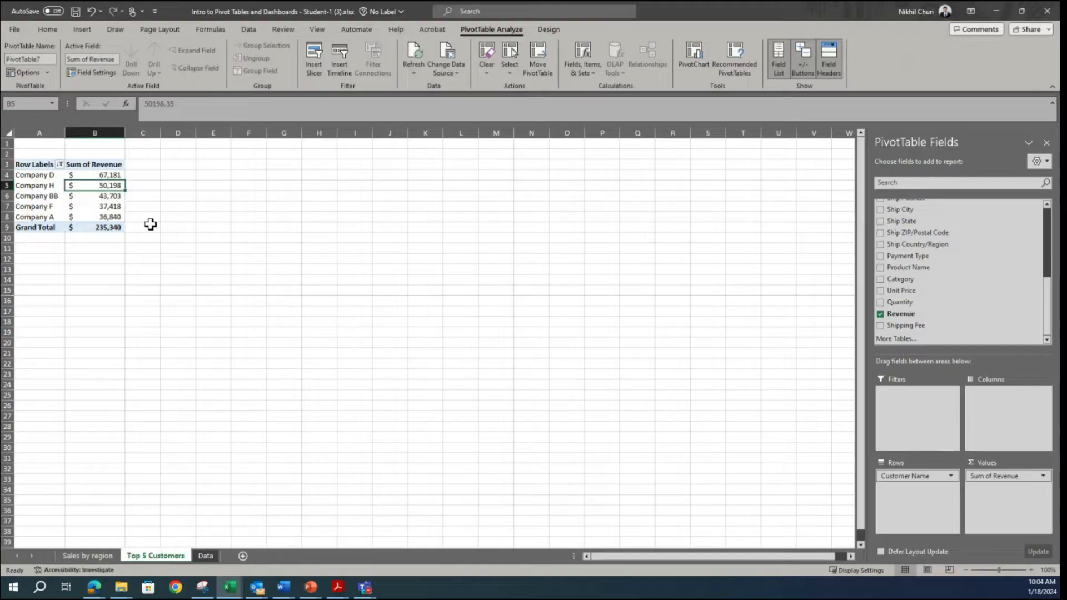
# Step: Name the filtered customer pivot table "Top5_customers"
pyautogui.moveTo(110, 207); pyautogui.dragTo(110, 218)
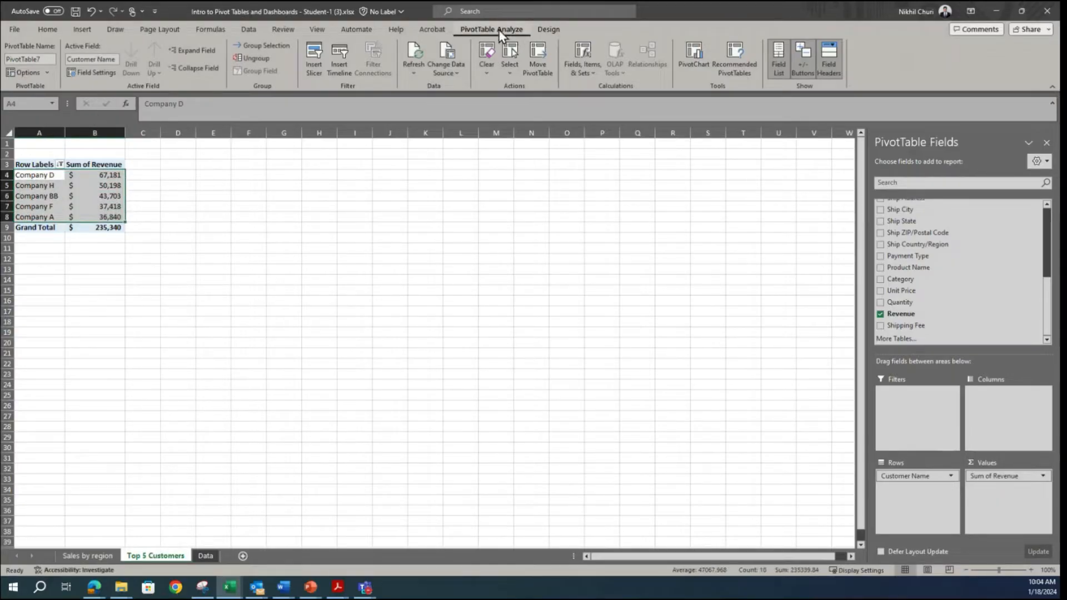
pyautogui.click(49, 58)
pyautogui.doubleClick(49, 58)
pyautogui.write('T')
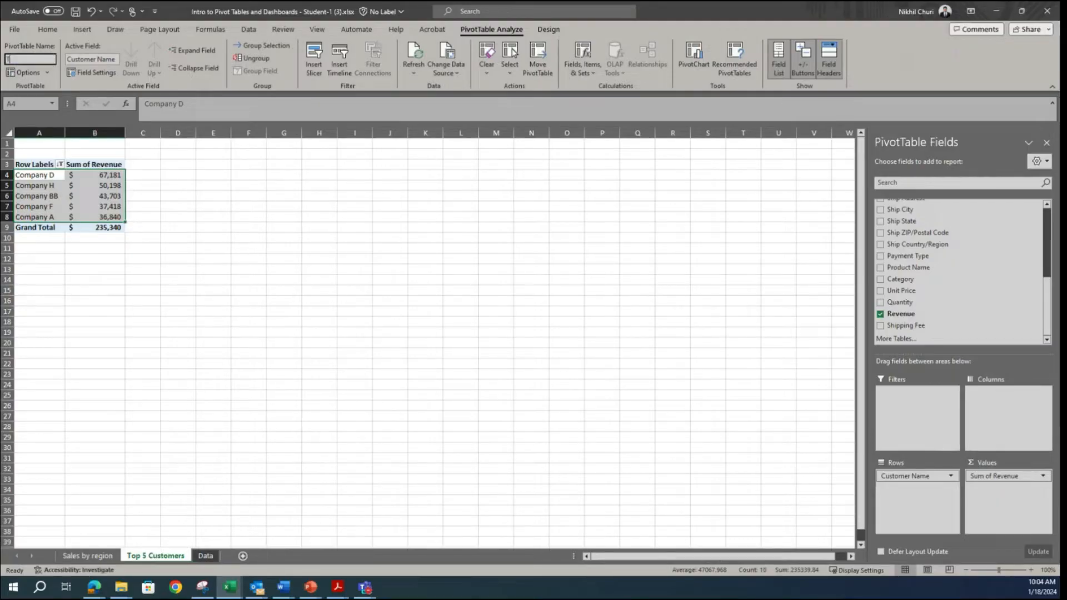
pyautogui.write('op5_customers')
pyautogui.press('Return')
pyautogui.click(182, 267)
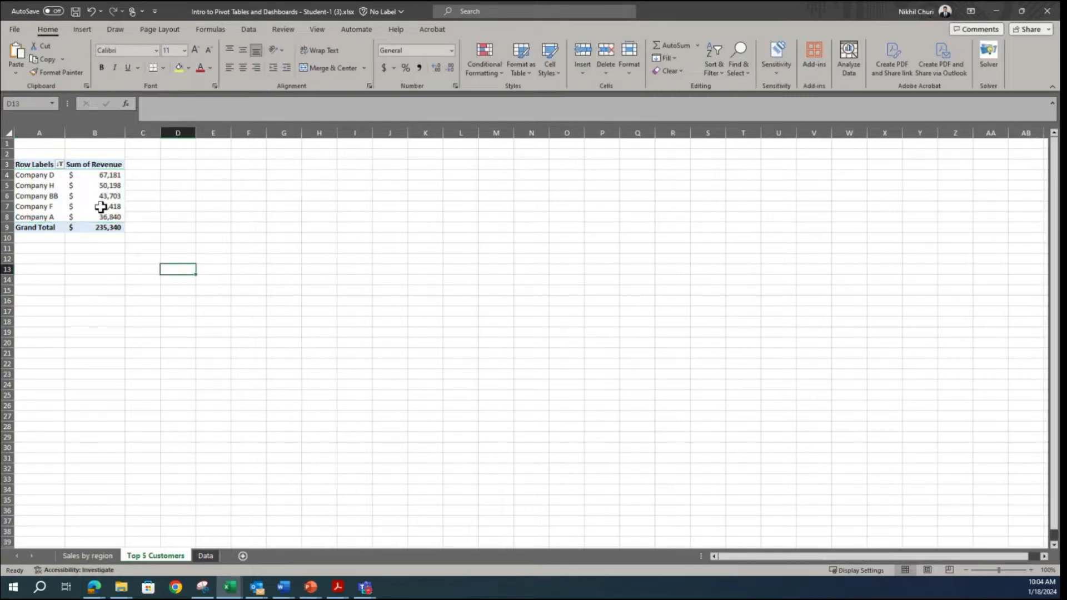
# Step: Check the chart type in the Snipping Tool sample and insert a Clustered Bar PivotChart from the Top5_customers pivot table
pyautogui.click(102, 206)
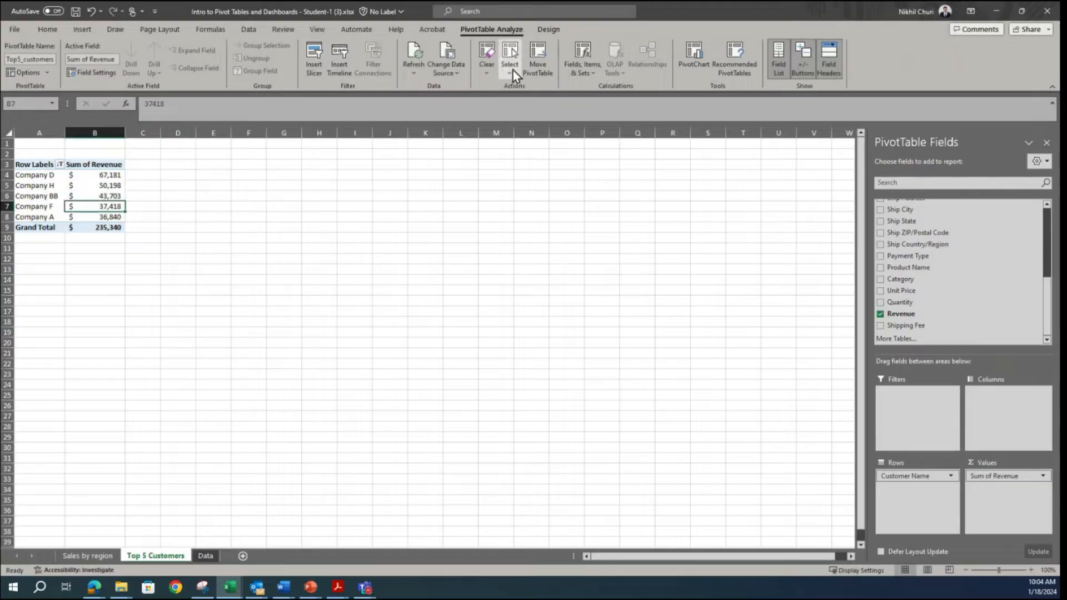
pyautogui.click(202, 587)
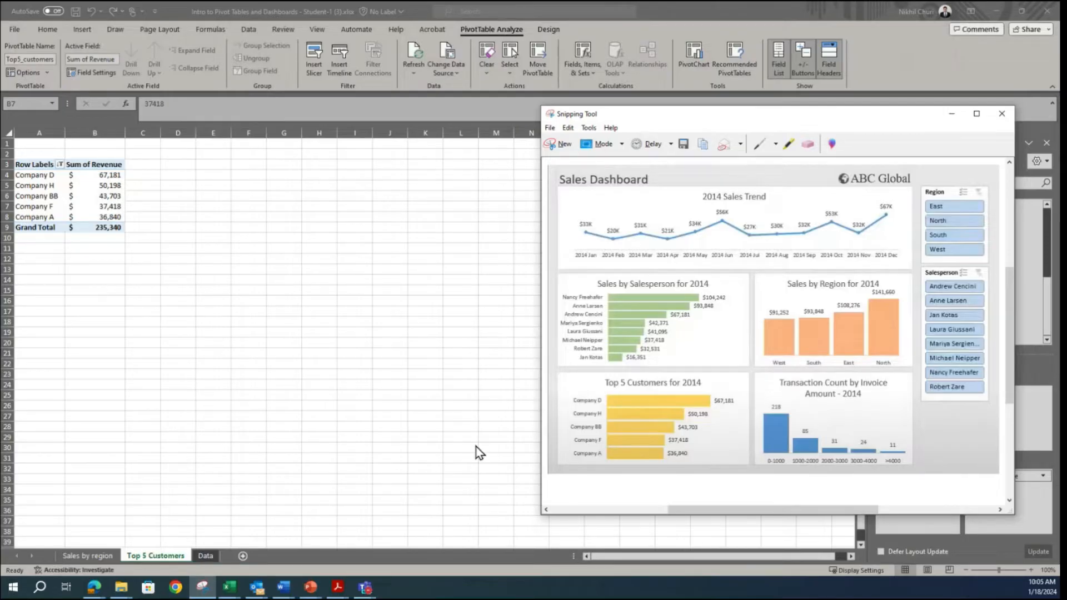
pyautogui.click(91, 194)
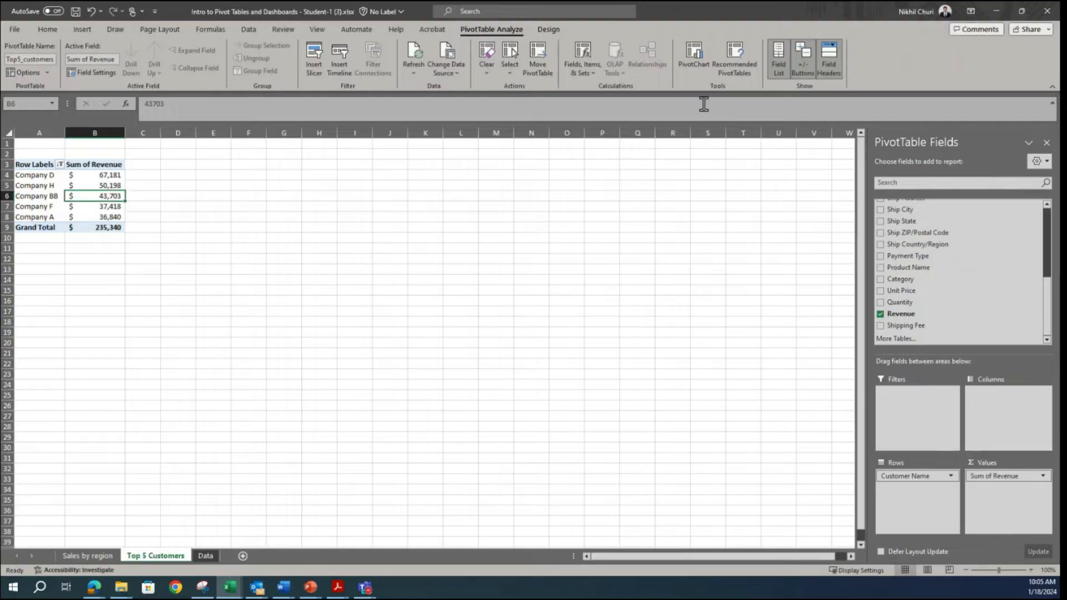
pyautogui.click(696, 52)
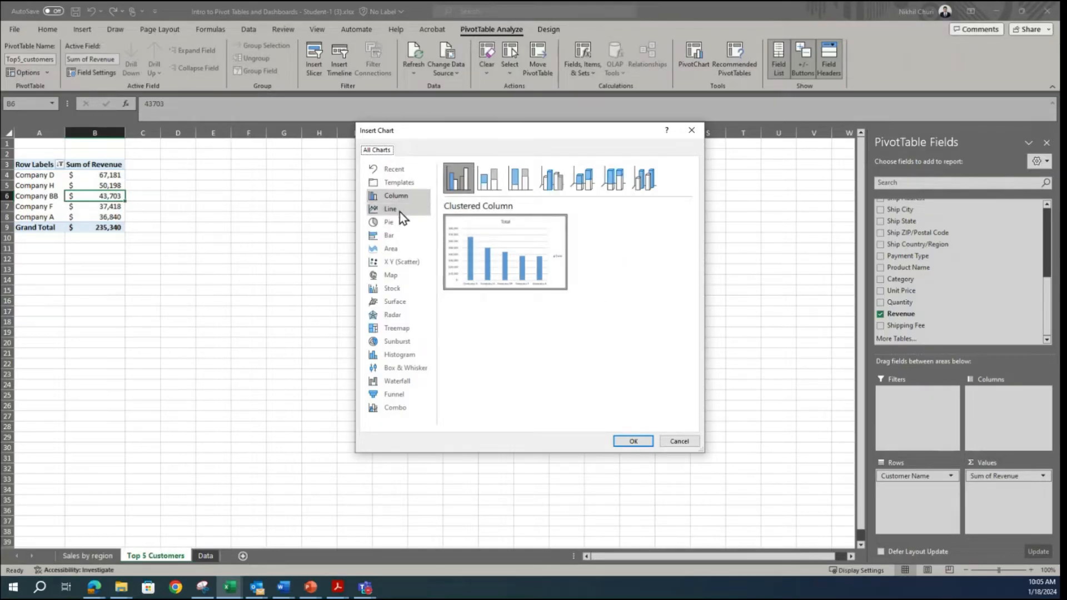
pyautogui.click(390, 236)
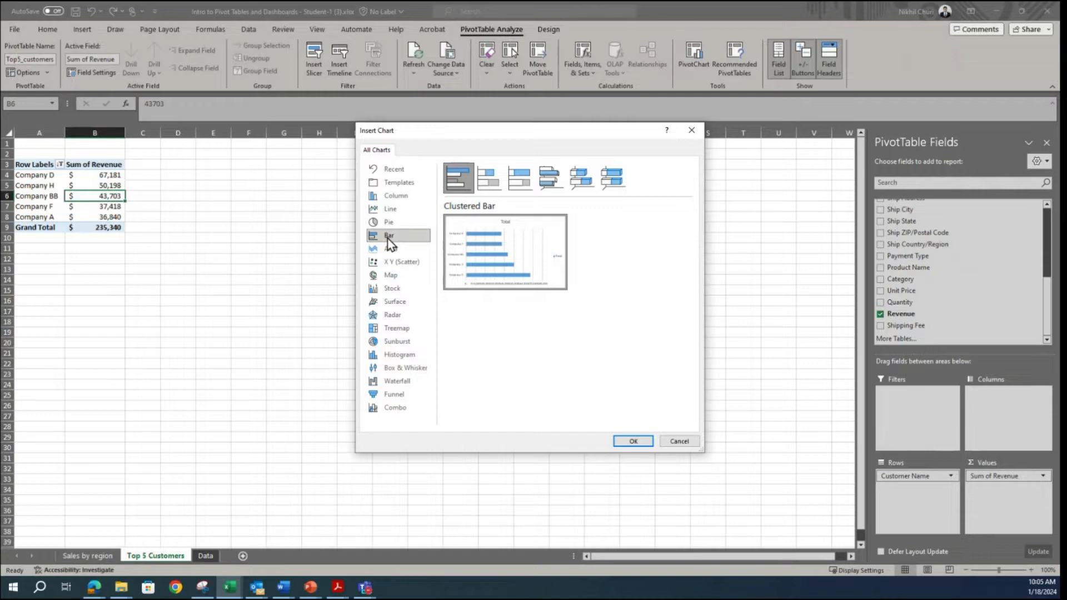
pyautogui.moveTo(471, 266)
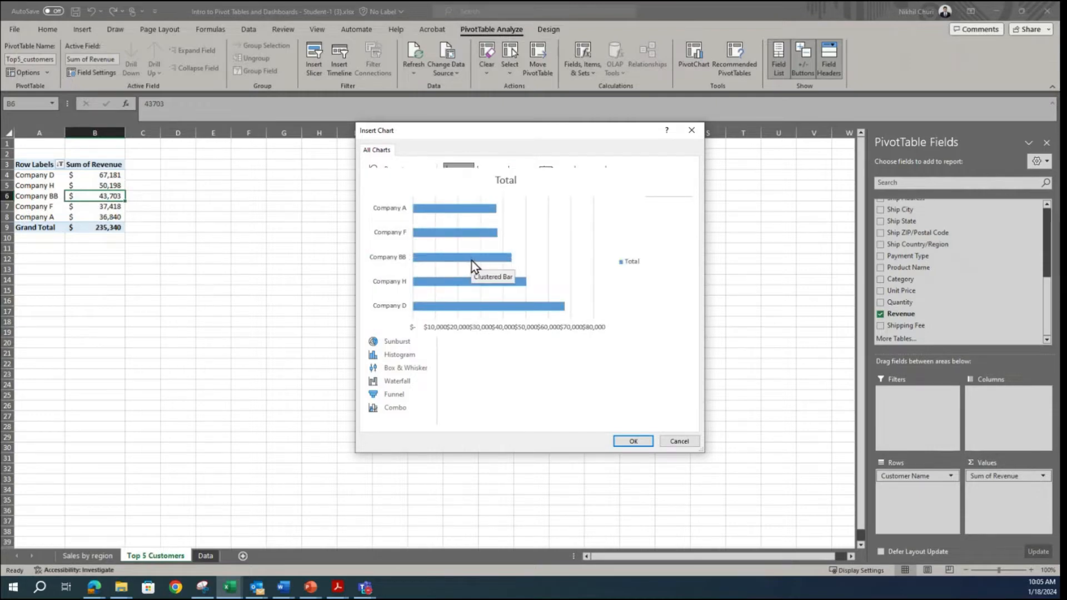
pyautogui.click(634, 442)
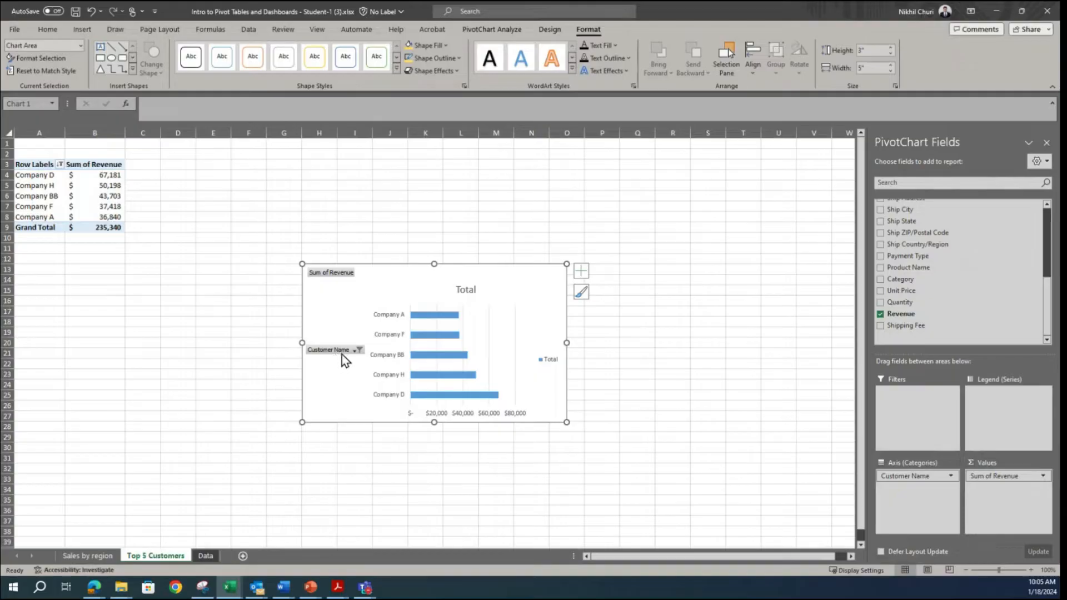
# Step: Move the bar chart up beside the pivot table and hide all field buttons on it
pyautogui.moveTo(435, 278); pyautogui.dragTo(279, 168)
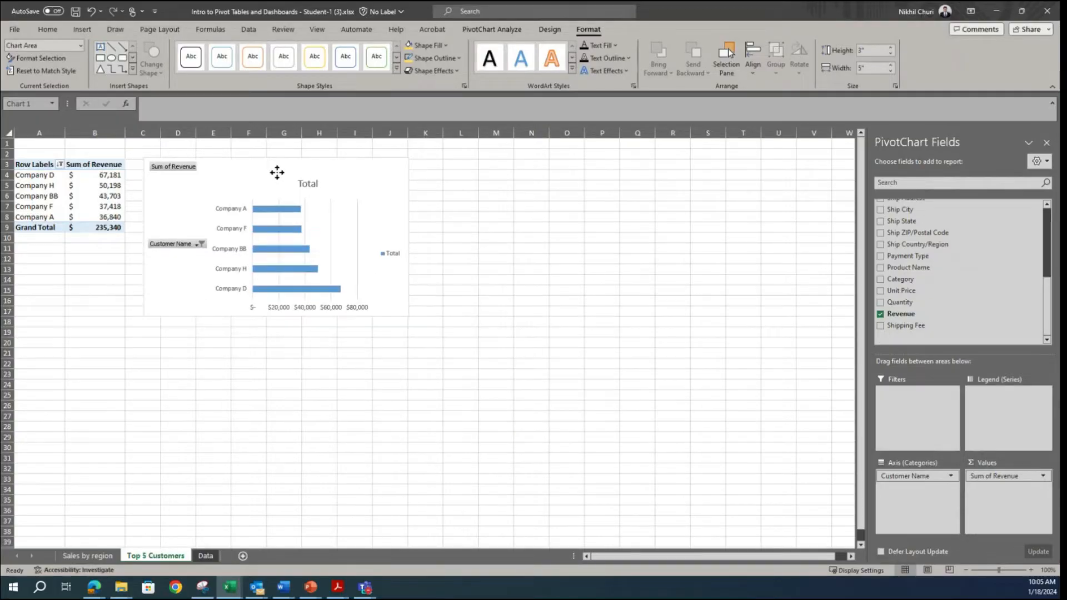
pyautogui.rightClick(188, 247)
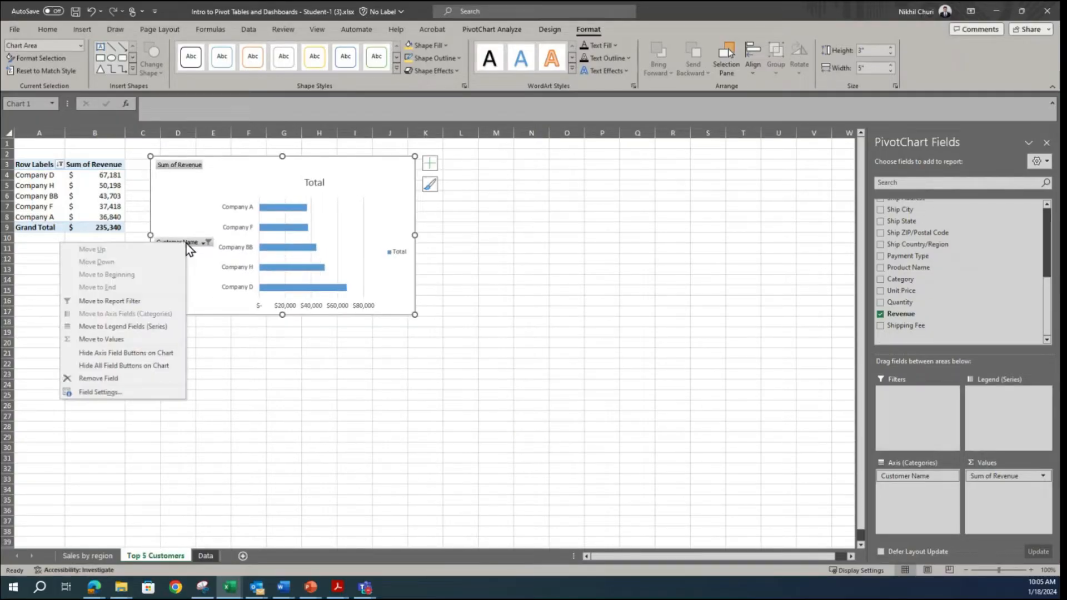
pyautogui.click(115, 367)
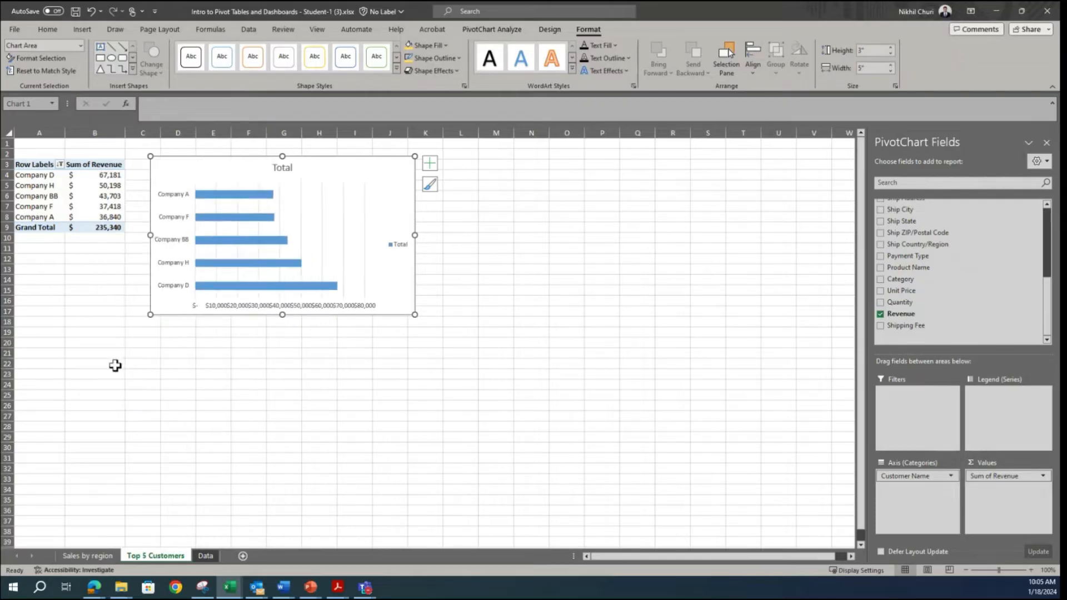
# Step: Delete the horizontal value axis and the legend from the customer bar chart
pyautogui.click(246, 306)
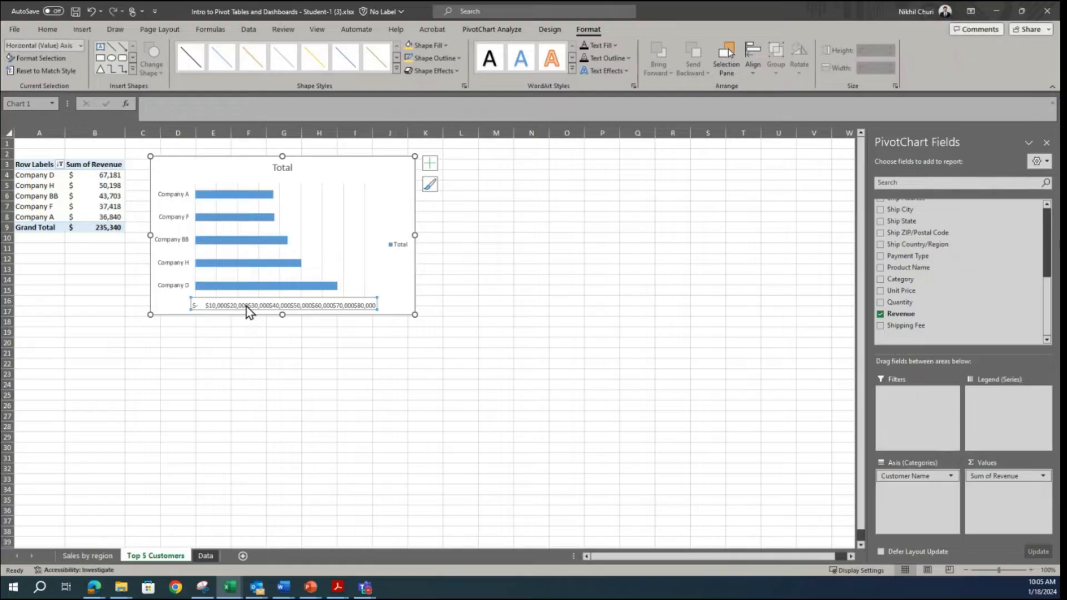
pyautogui.press('Delete')
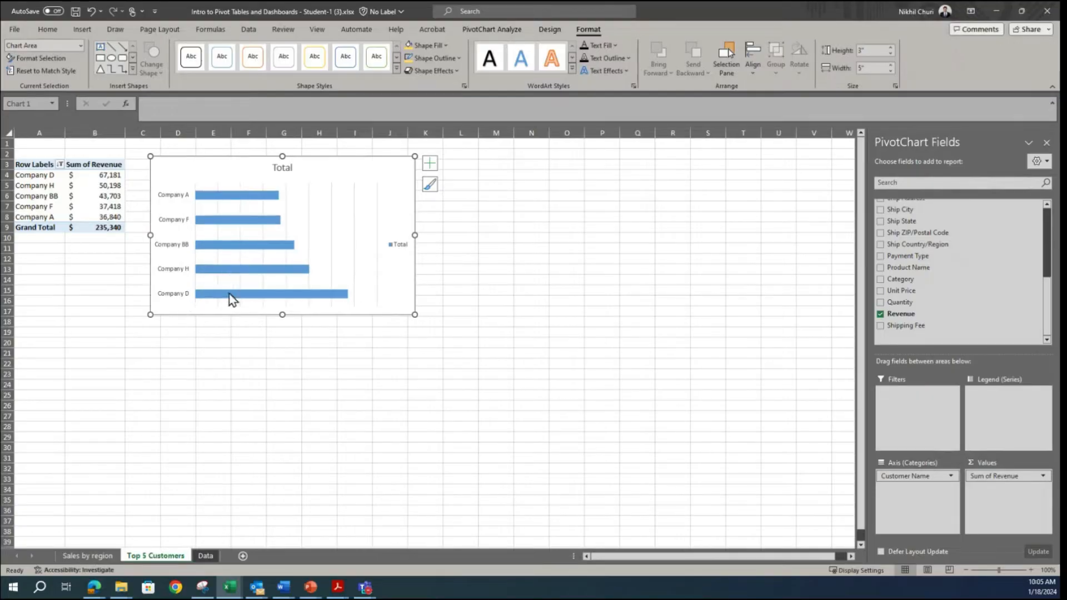
pyautogui.click(392, 245)
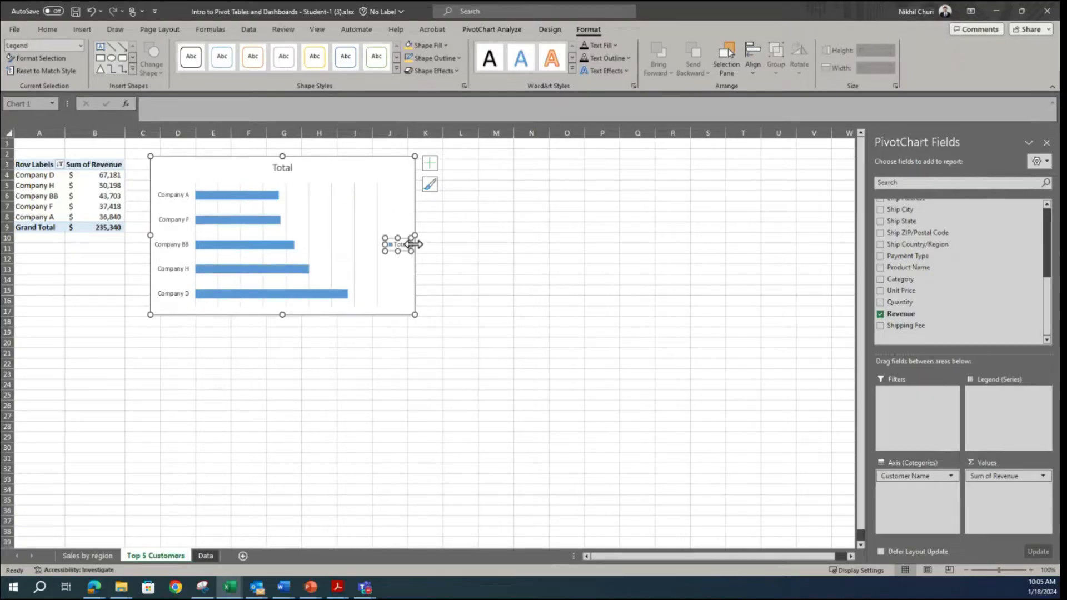
pyautogui.press('Delete')
# Step: Delete the chart's vertical gridlines and add data labels to the revenue bars
pyautogui.click(378, 219)
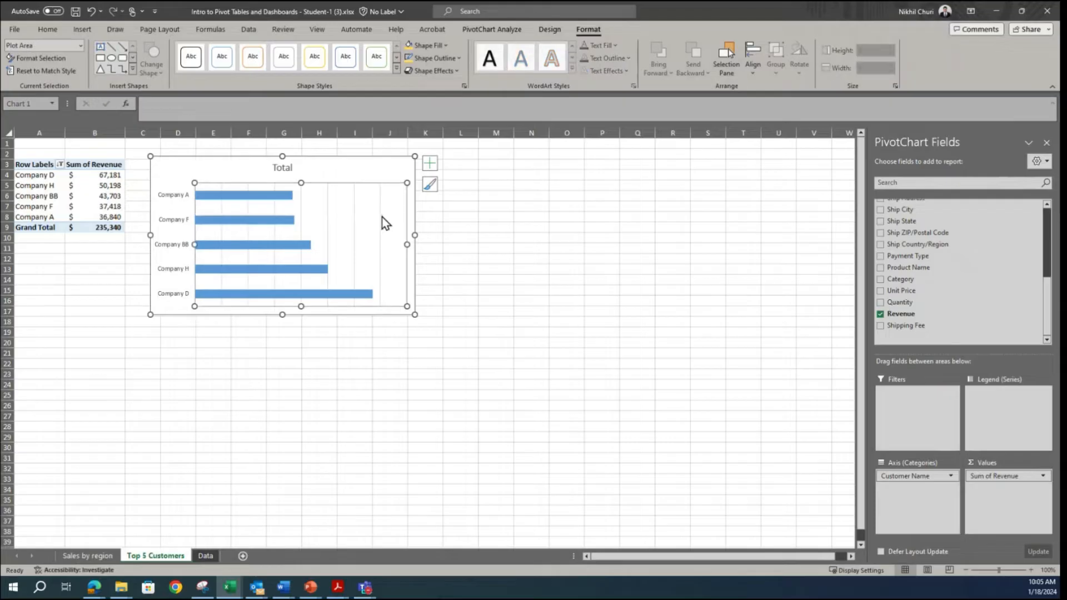
pyautogui.click(380, 218)
pyautogui.press('Delete')
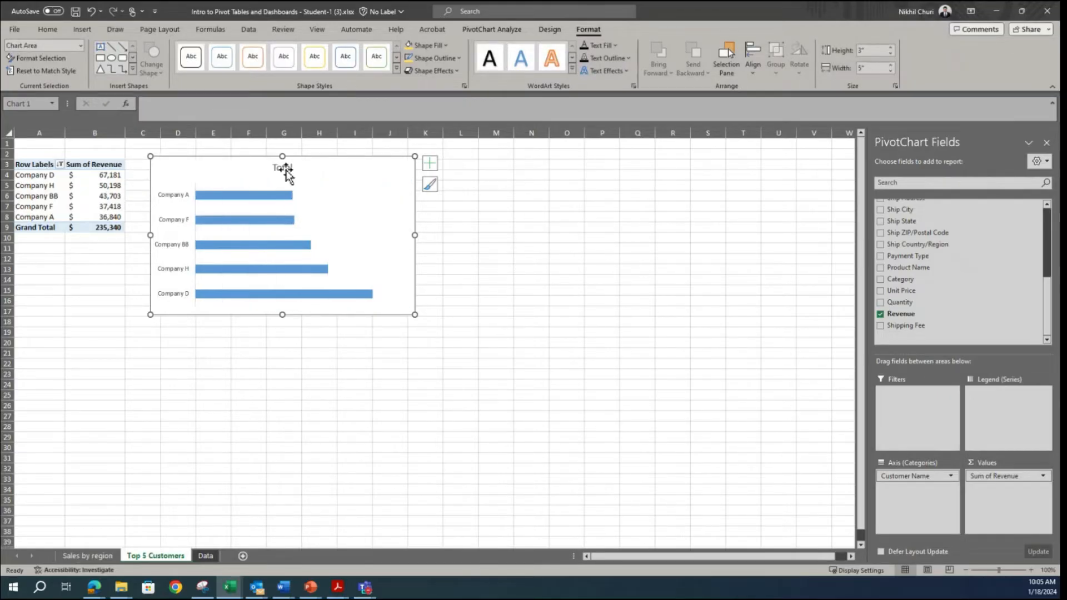
pyautogui.rightClick(282, 197)
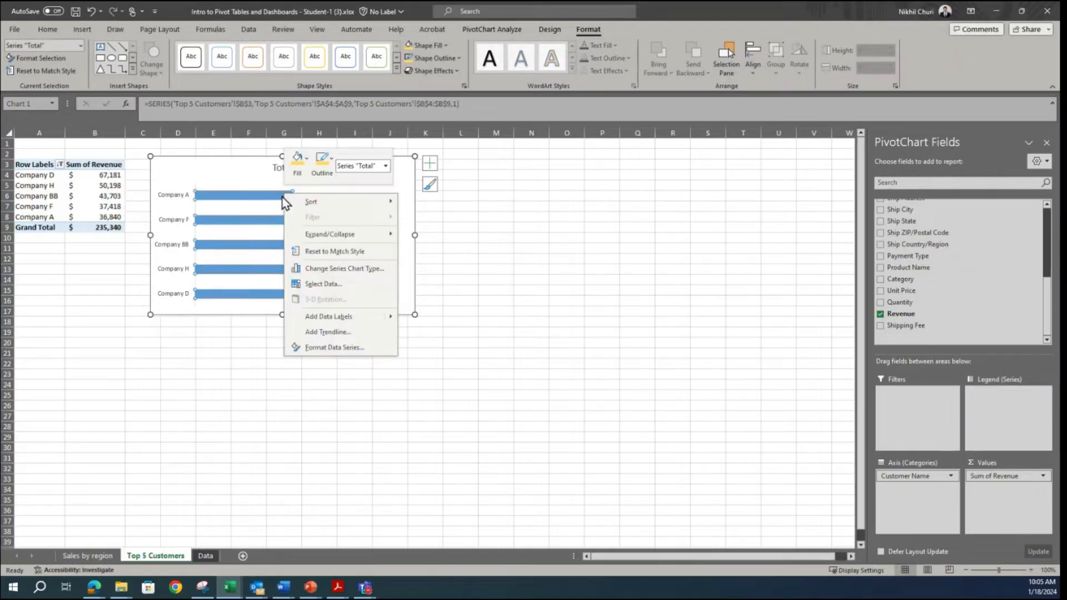
pyautogui.moveTo(395, 316)
pyautogui.click(436, 317)
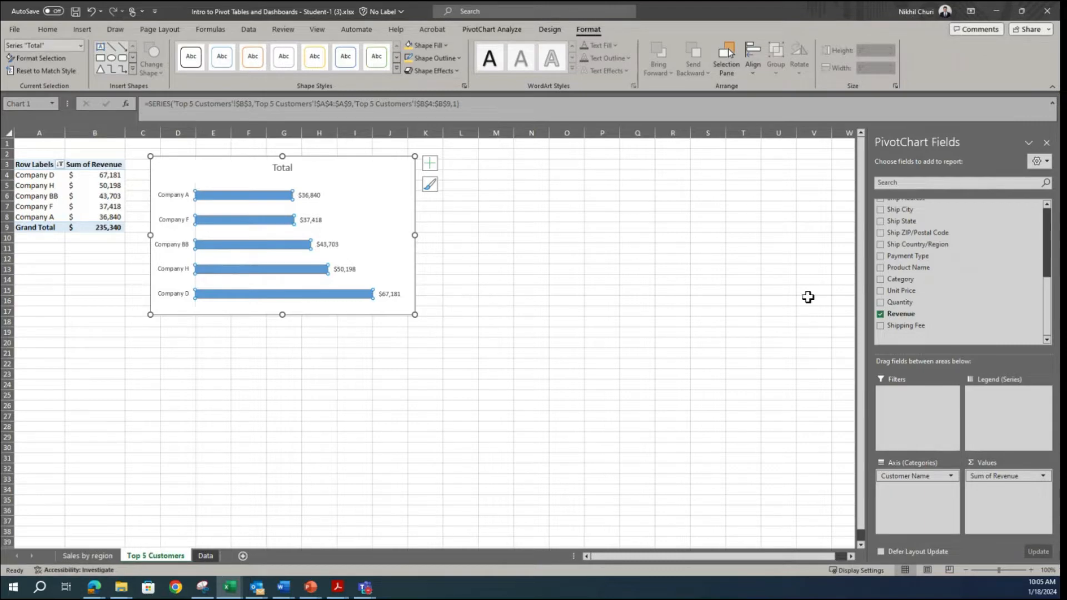
# Step: Compare the customer bars with the Snipping Tool sample and set the bar series' gap width to 30%
pyautogui.click(202, 586)
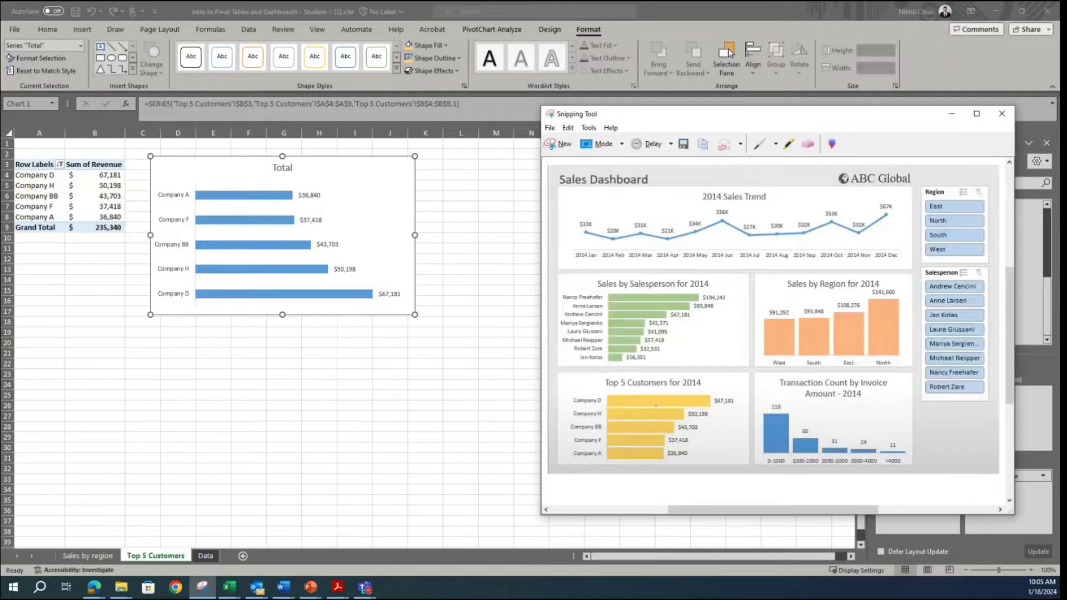
pyautogui.click(242, 218)
pyautogui.rightClick(241, 222)
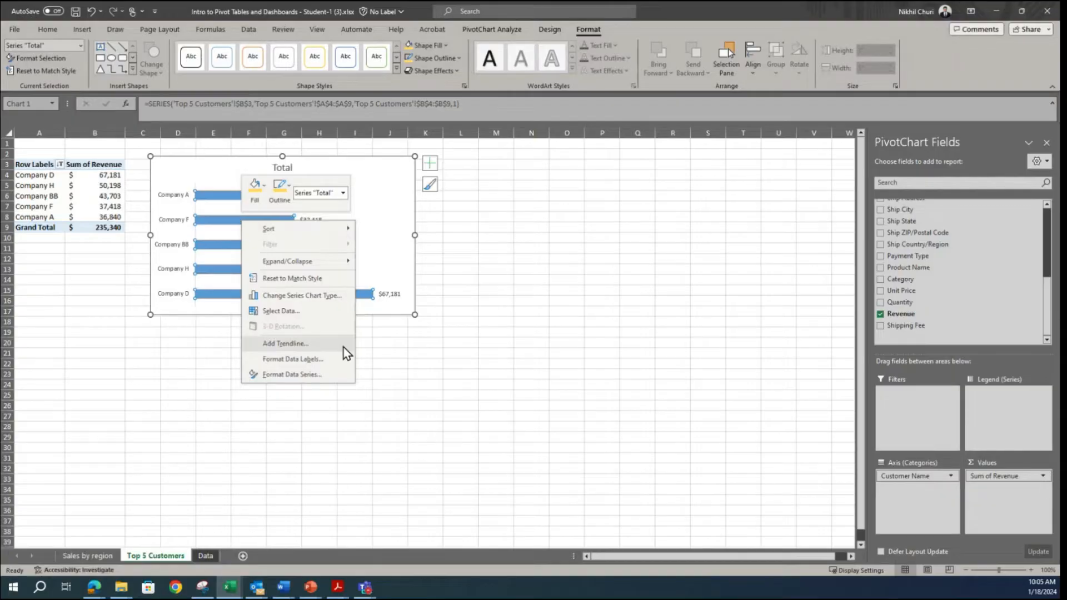
pyautogui.click(275, 375)
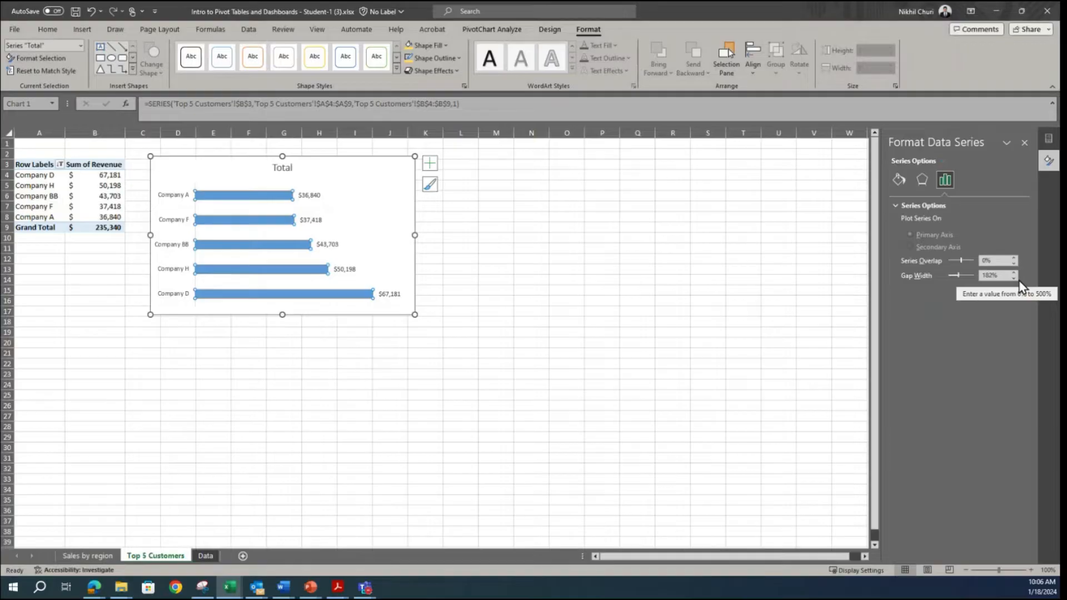
pyautogui.click(997, 277)
pyautogui.moveTo(998, 277); pyautogui.dragTo(961, 283)
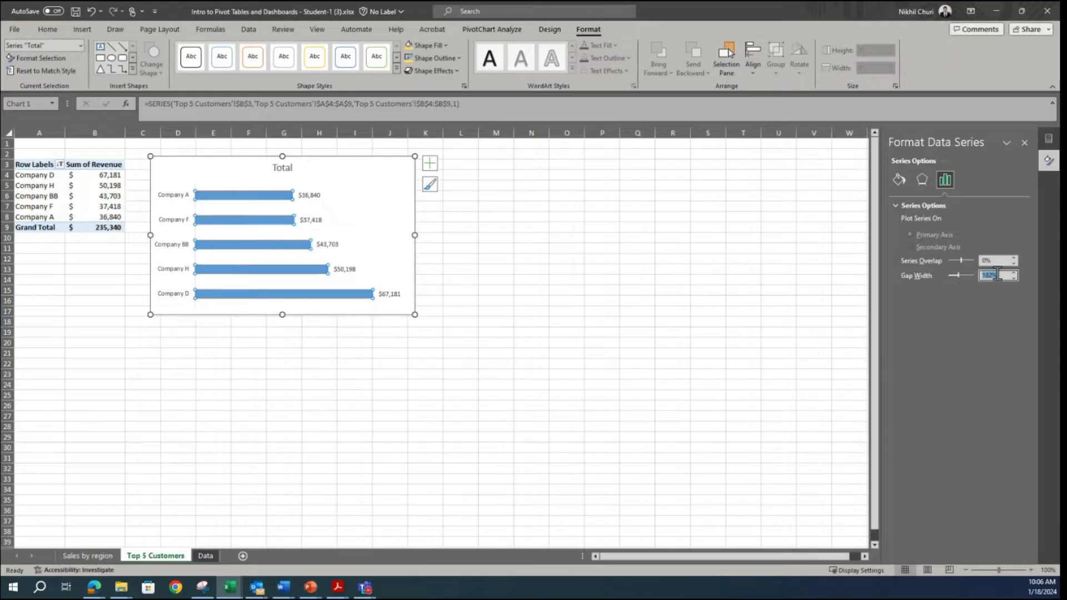
pyautogui.write('30')
pyautogui.press('Return')
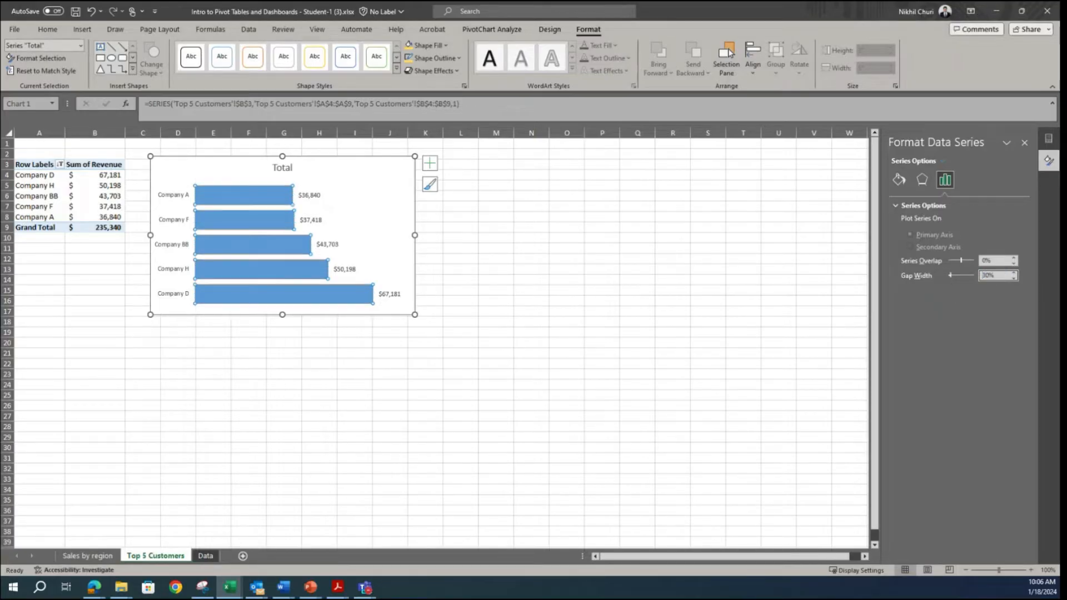
# Step: Give the revenue bars a fill and an outline in a lighter shade of Gold, Accent 4
pyautogui.rightClick(278, 250)
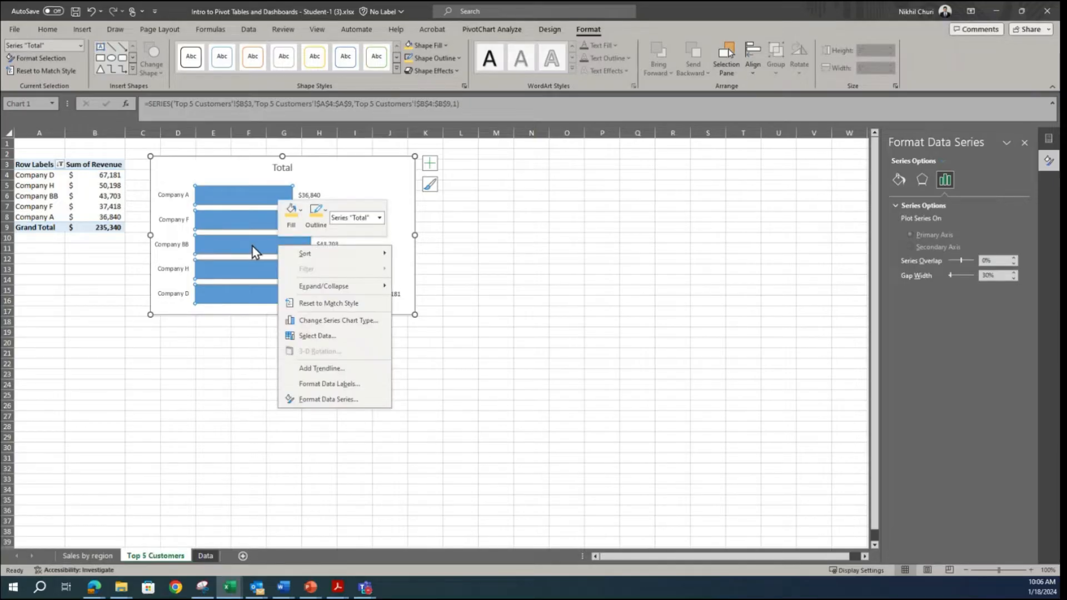
pyautogui.click(301, 215)
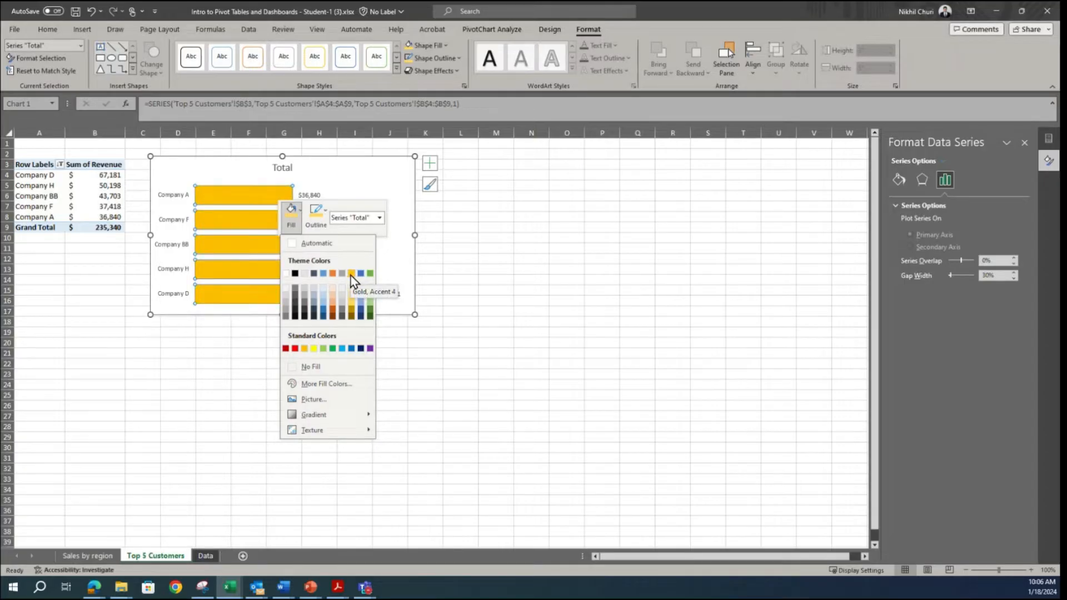
pyautogui.click(351, 307)
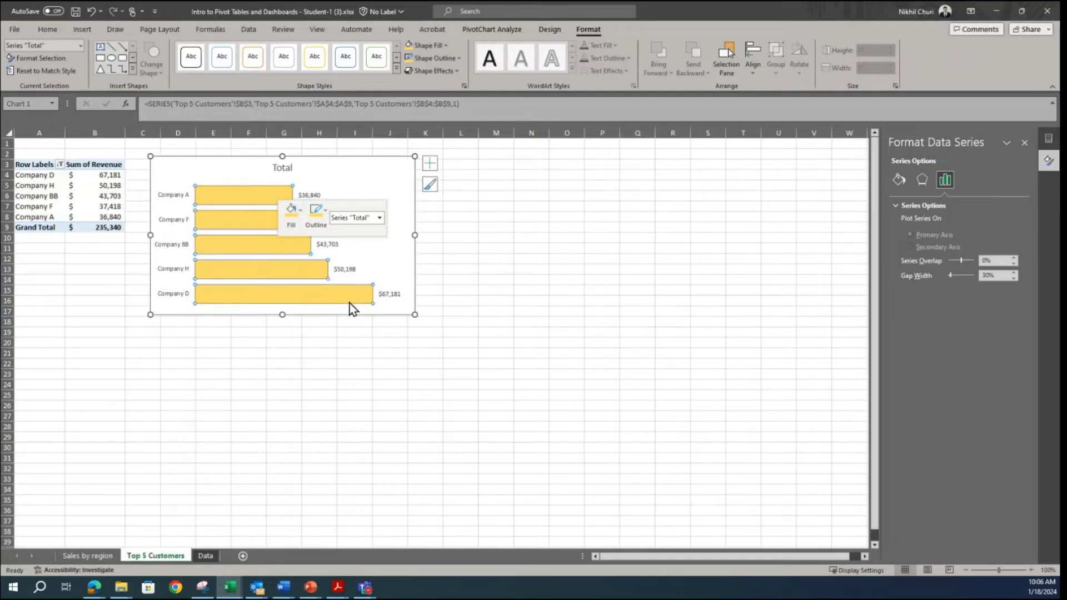
pyautogui.click(327, 220)
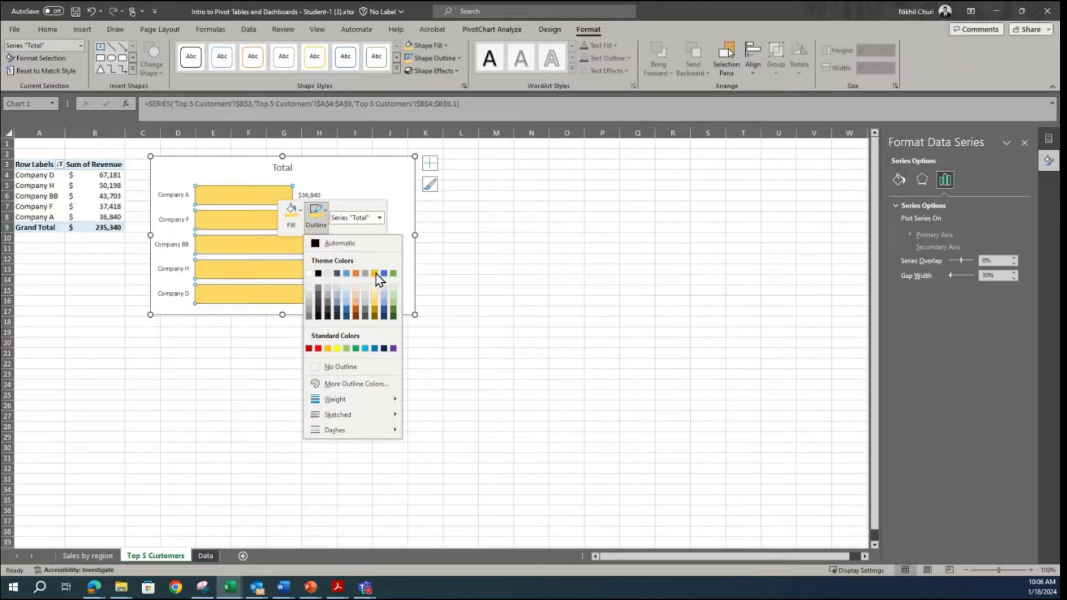
pyautogui.click(373, 305)
pyautogui.click(497, 310)
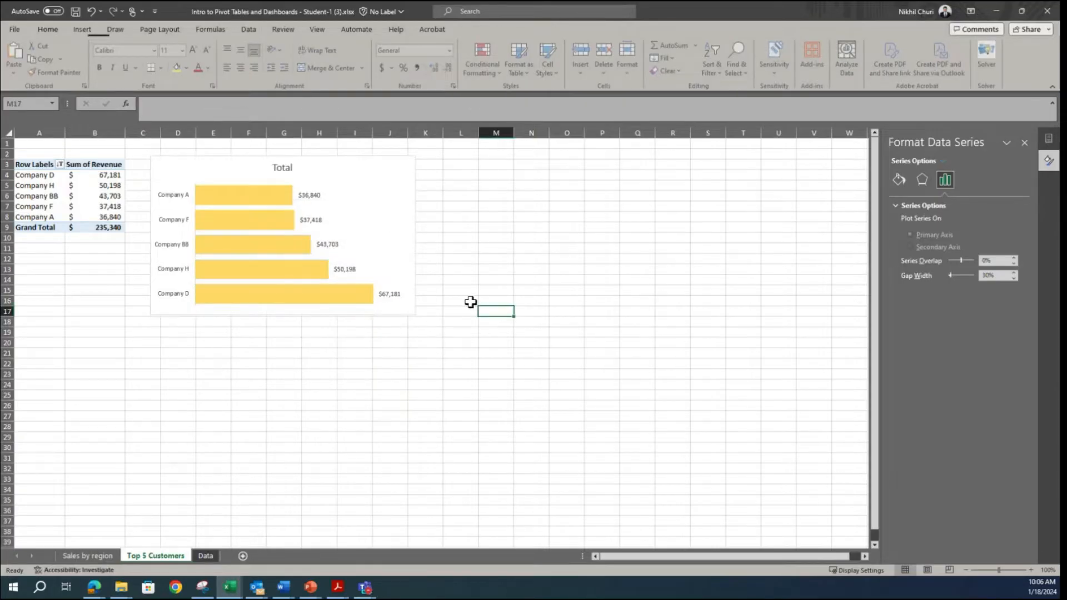
# Step: Change the bar chart's title to "Top 5 Customers in 2014"
pyautogui.click(360, 225)
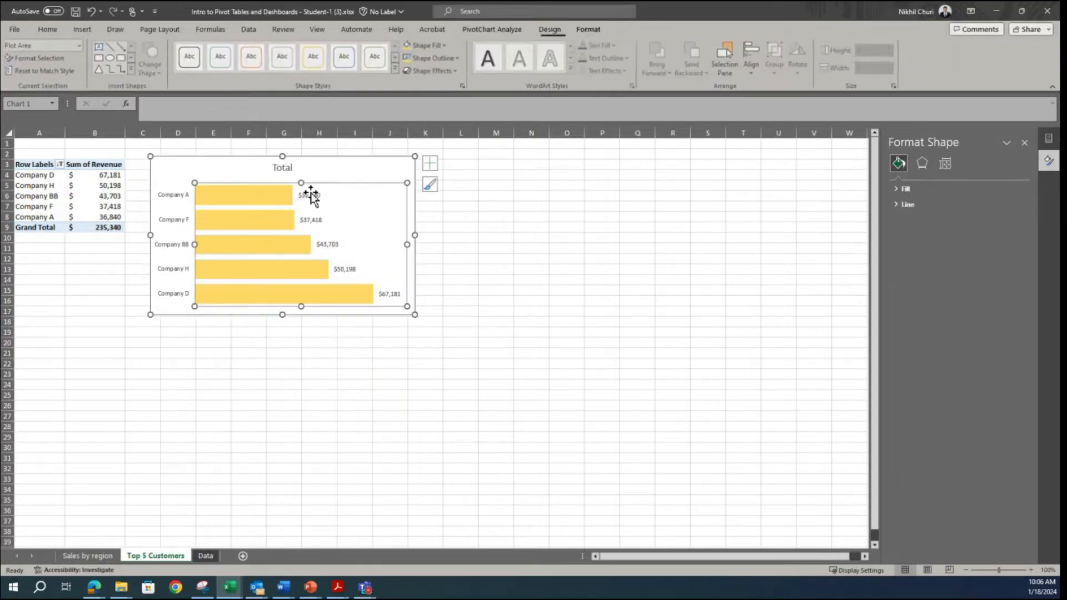
pyautogui.click(284, 169)
pyautogui.doubleClick(284, 168)
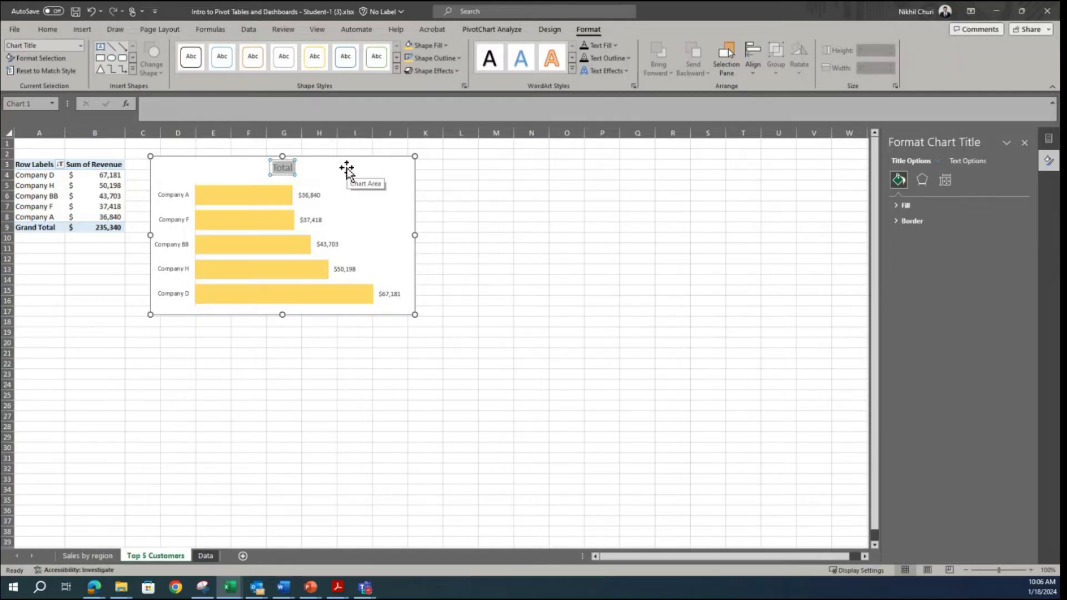
pyautogui.write('Top 5 Customers')
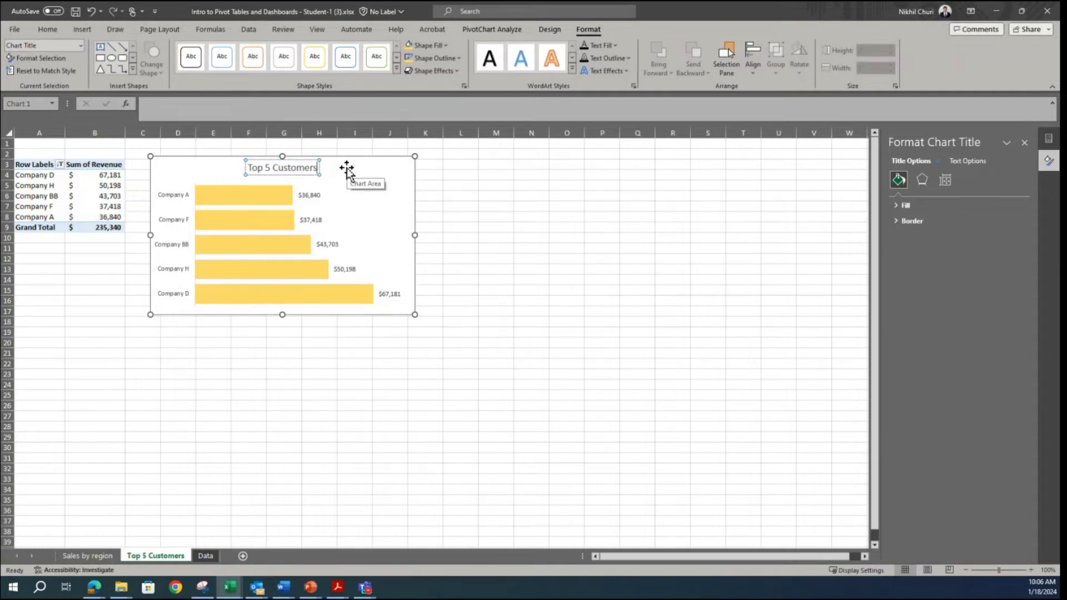
pyautogui.write(' in 2014')
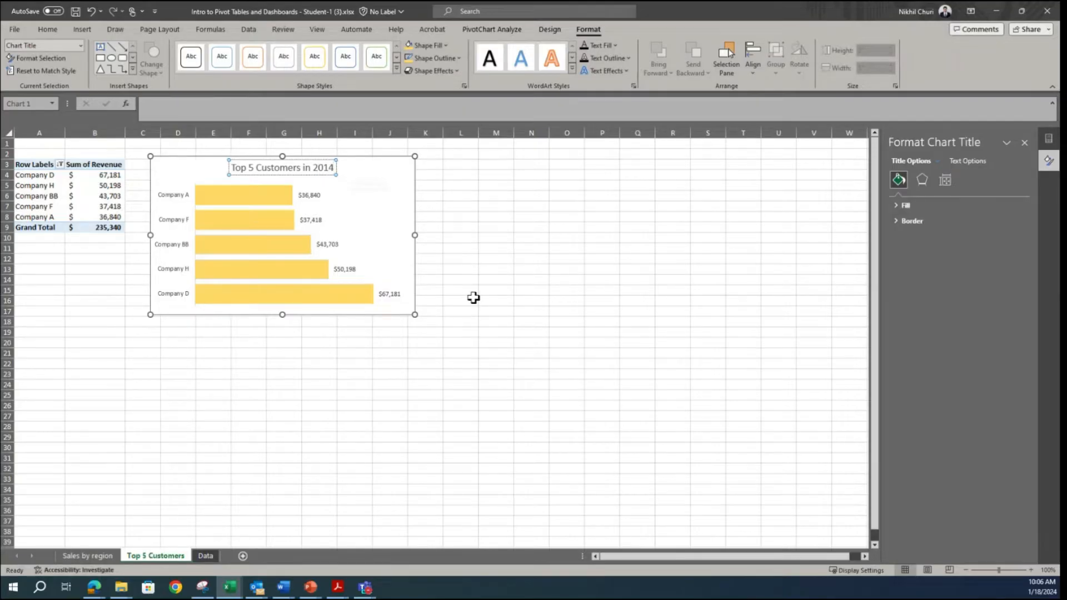
pyautogui.click(628, 247)
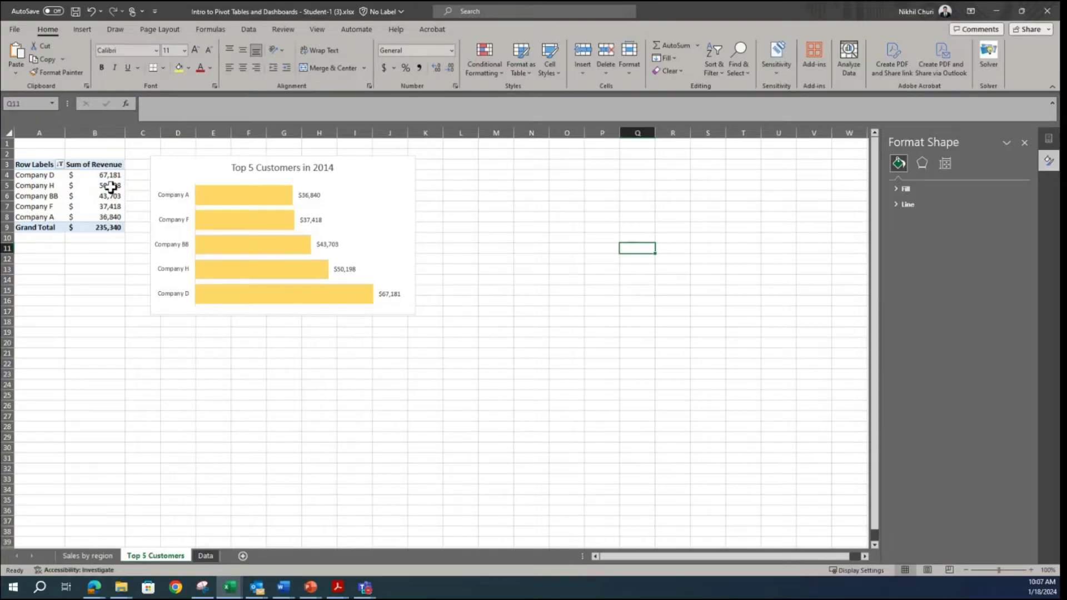
# Step: Check the sort options offered for the Sum of Revenue values in the pivot table
pyautogui.moveTo(111, 187)
pyautogui.rightClick(94, 193)
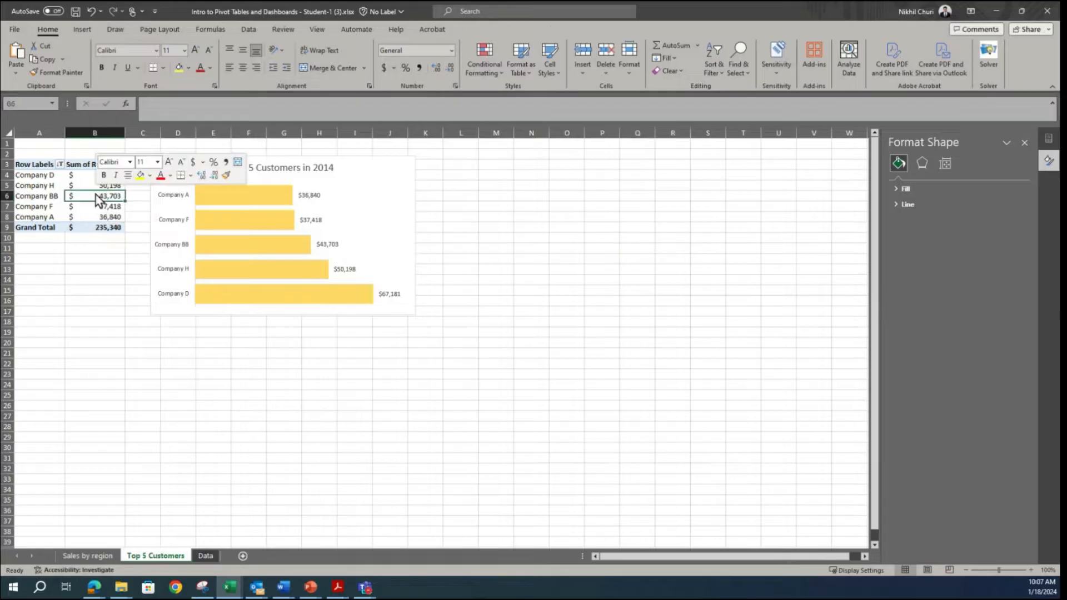
pyautogui.moveTo(156, 284)
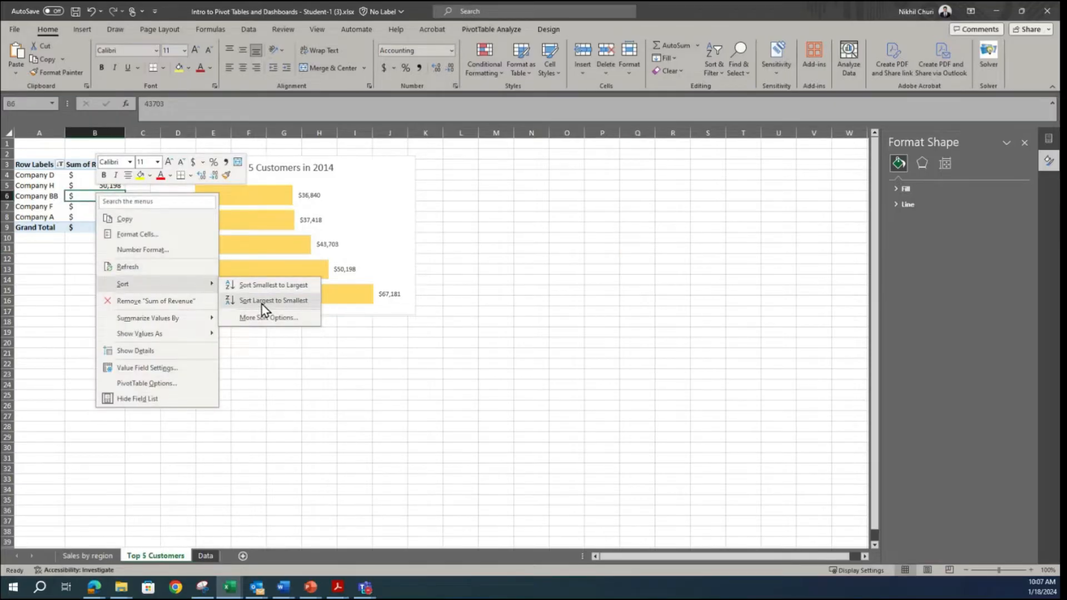
pyautogui.click(558, 292)
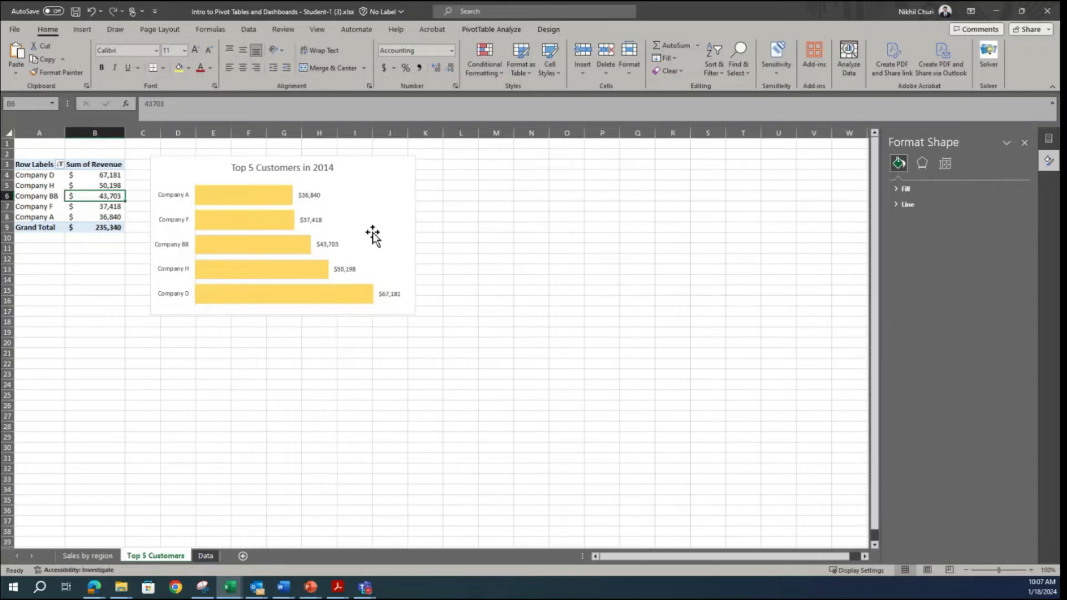
# Step: Look through the plot area and data series formatting options for a setting that reverses the bar order
pyautogui.click(407, 215)
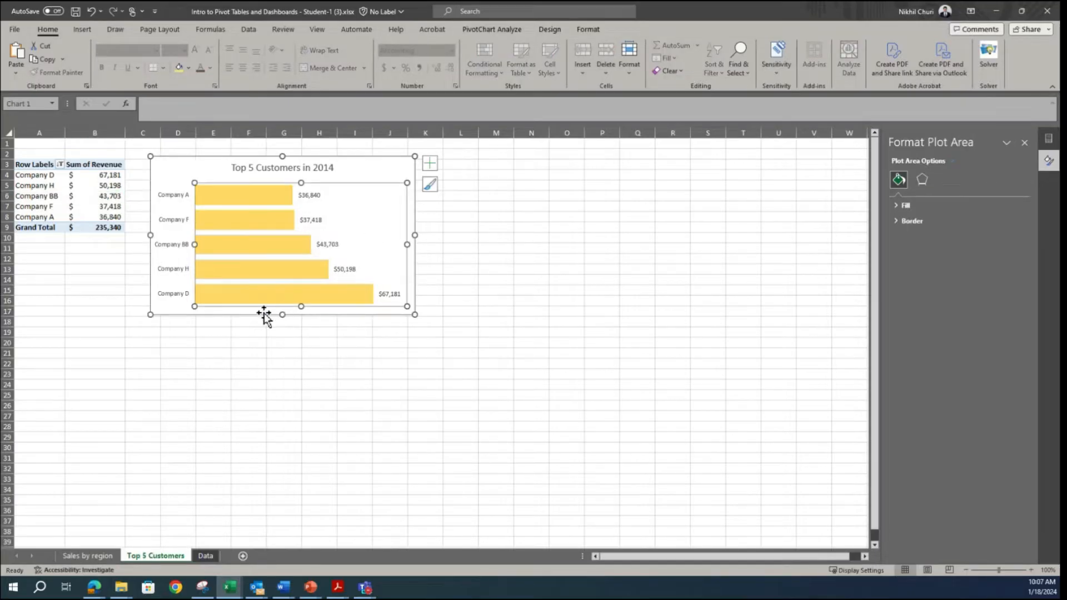
pyautogui.rightClick(355, 230)
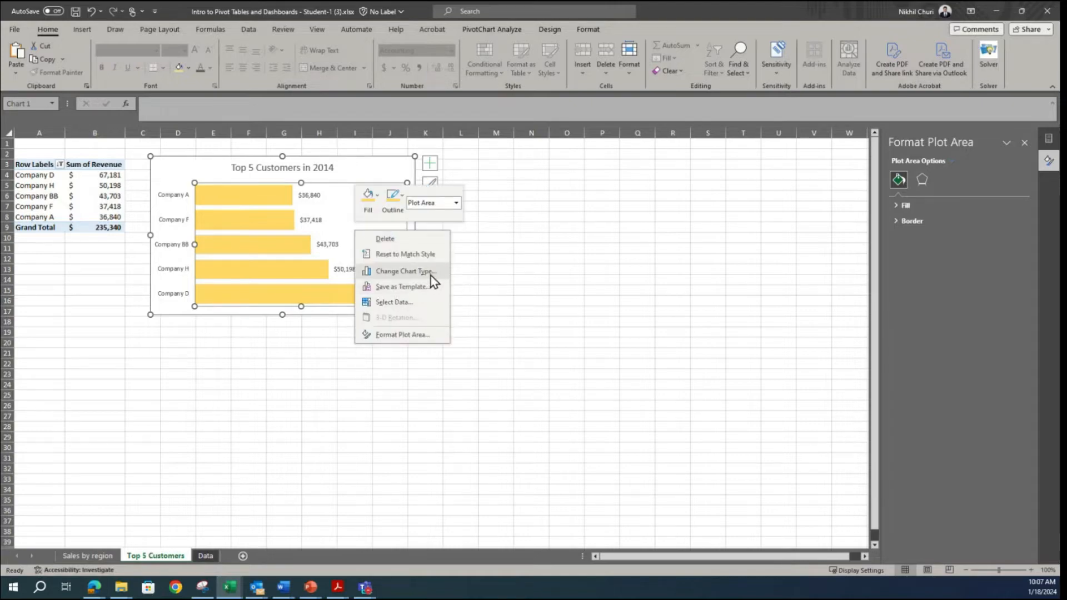
pyautogui.click(379, 332)
pyautogui.rightClick(306, 297)
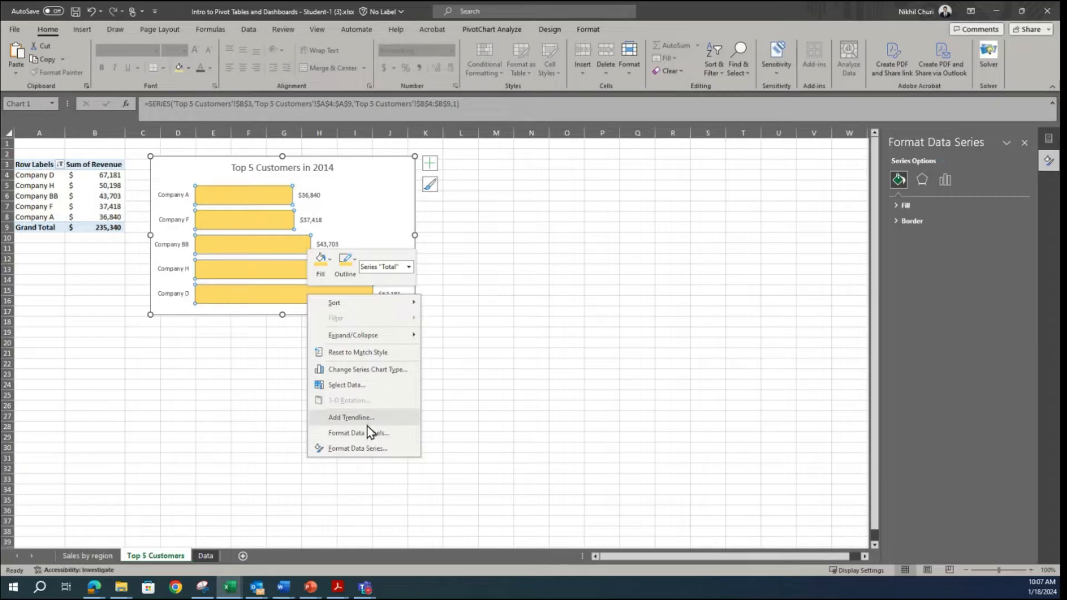
pyautogui.click(362, 448)
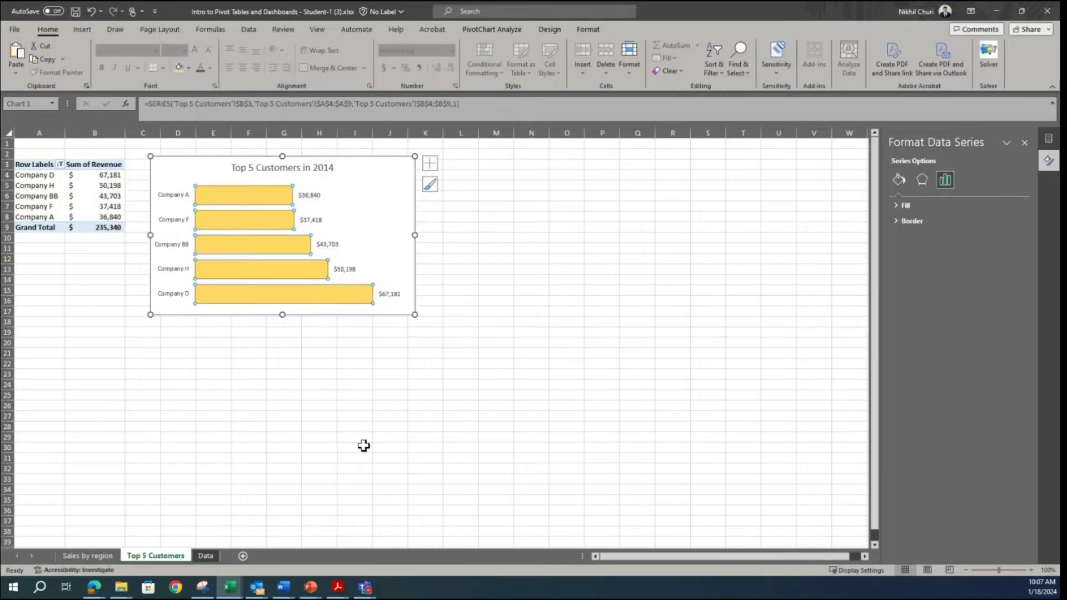
pyautogui.click(921, 179)
pyautogui.click(897, 179)
pyautogui.click(946, 179)
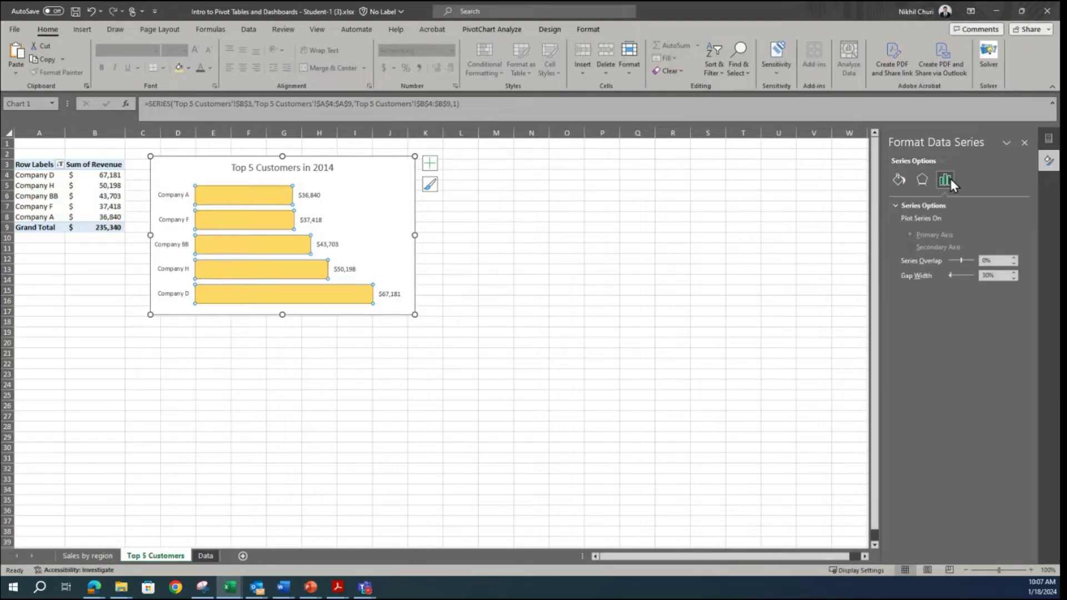
pyautogui.click(287, 276)
pyautogui.click(405, 248)
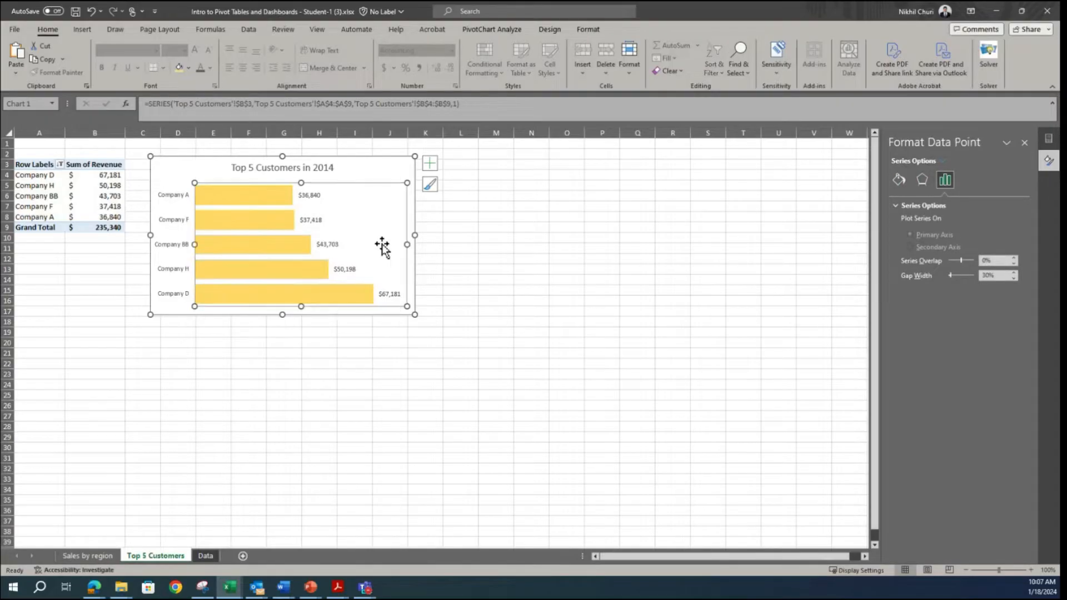
# Step: Examine the formatting options of the revenue data labels, including label and number settings, for a bar-order setting
pyautogui.rightClick(387, 298)
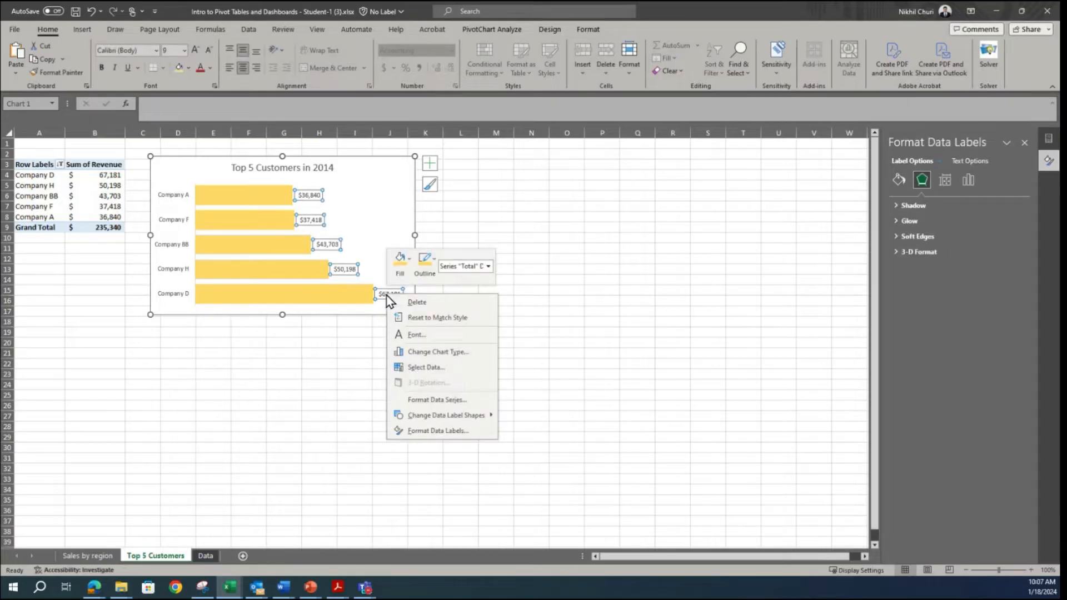
pyautogui.click(432, 428)
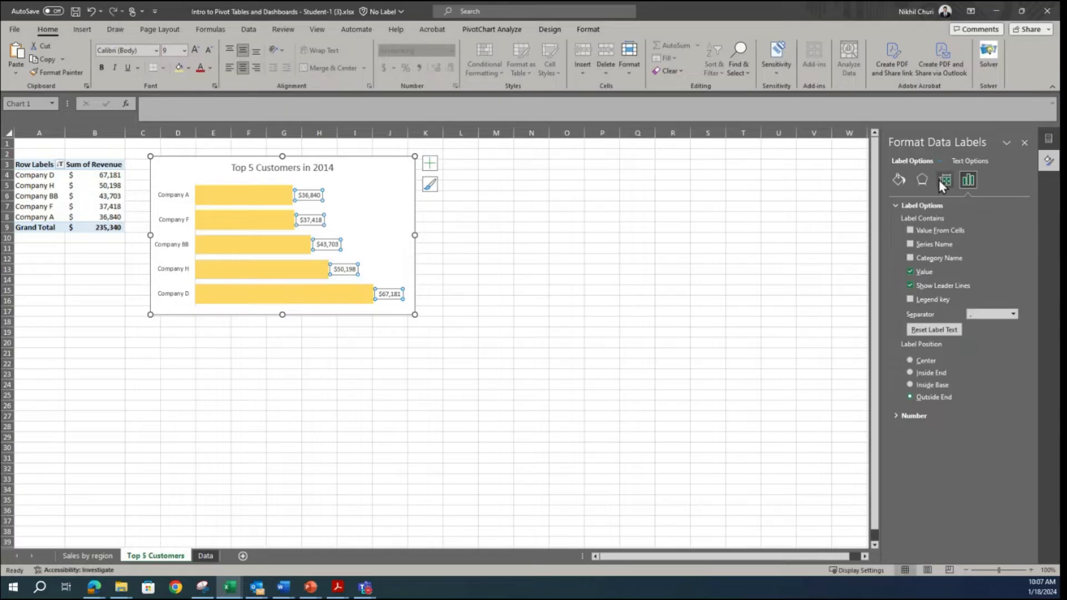
pyautogui.click(968, 161)
pyautogui.click(902, 159)
pyautogui.click(944, 179)
pyautogui.click(924, 179)
pyautogui.click(900, 181)
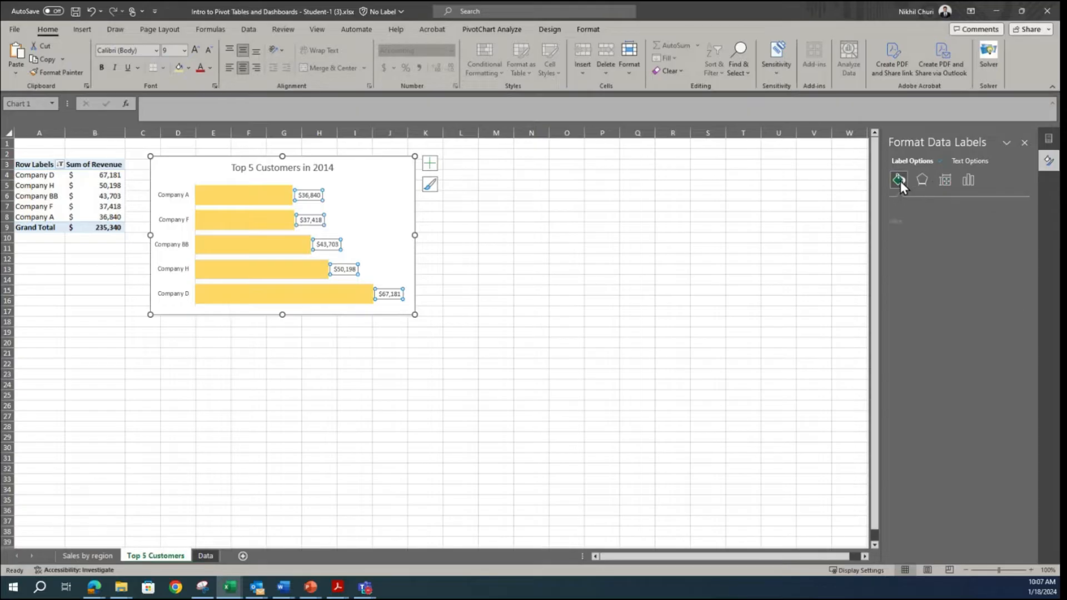
pyautogui.click(970, 178)
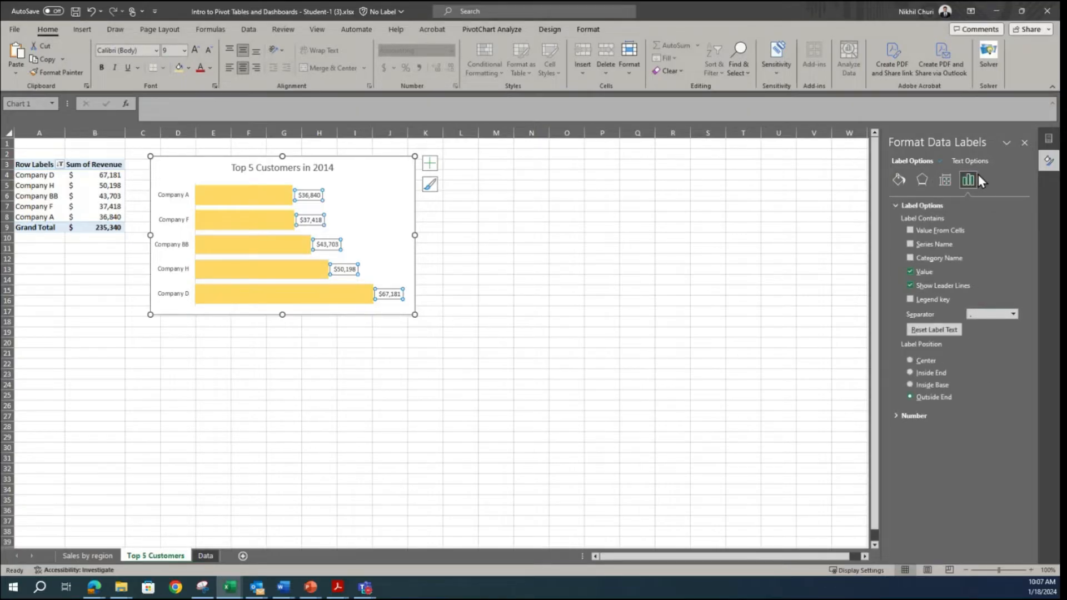
pyautogui.click(896, 416)
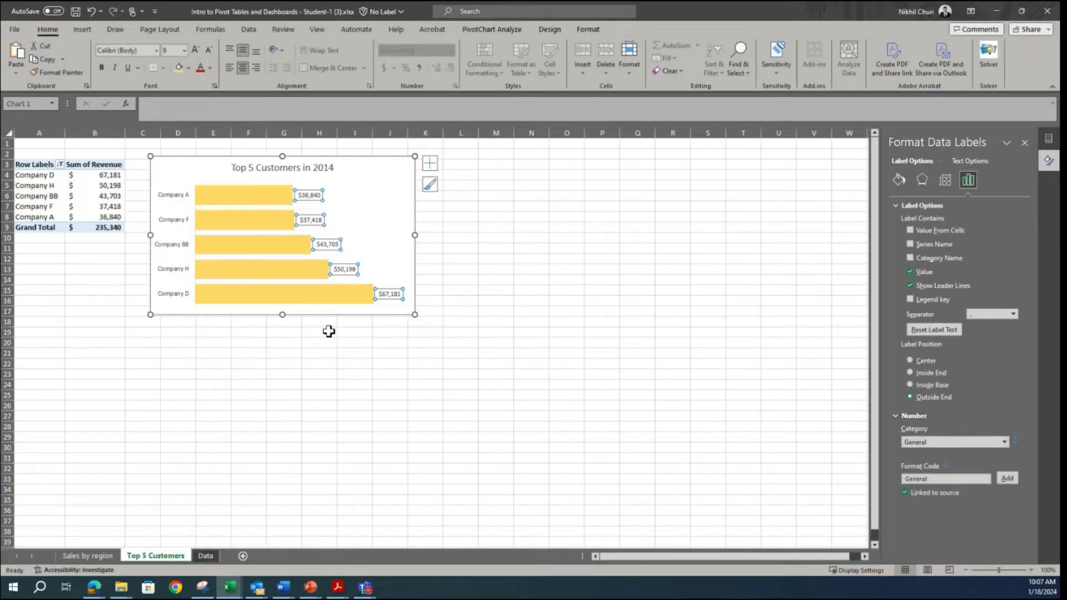
# Step: Recheck the data label and data series formatting options of the bars for a way to reverse their order
pyautogui.rightClick(299, 244)
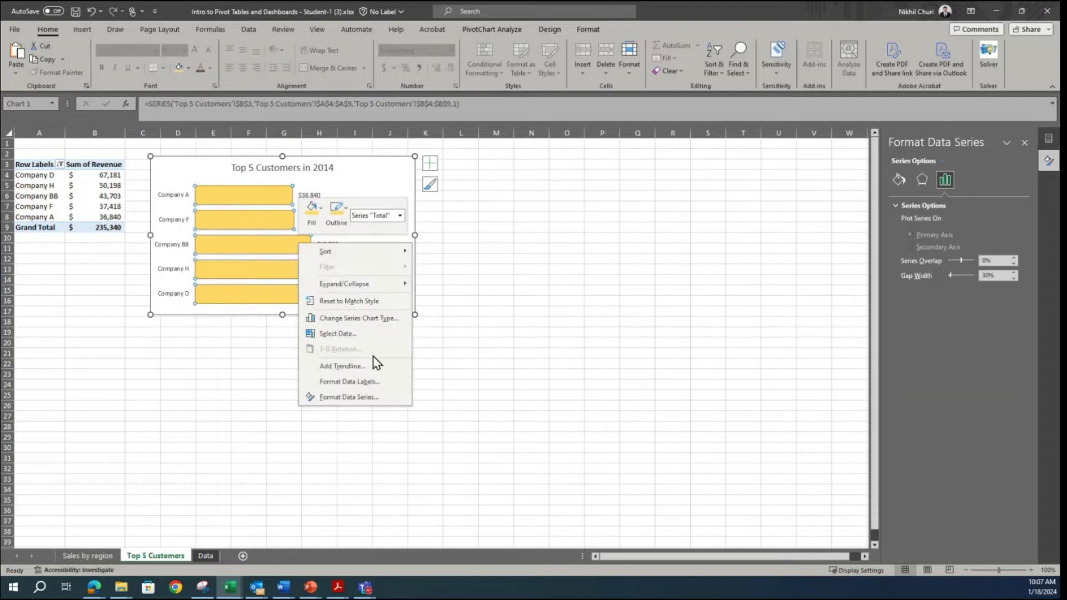
pyautogui.click(373, 382)
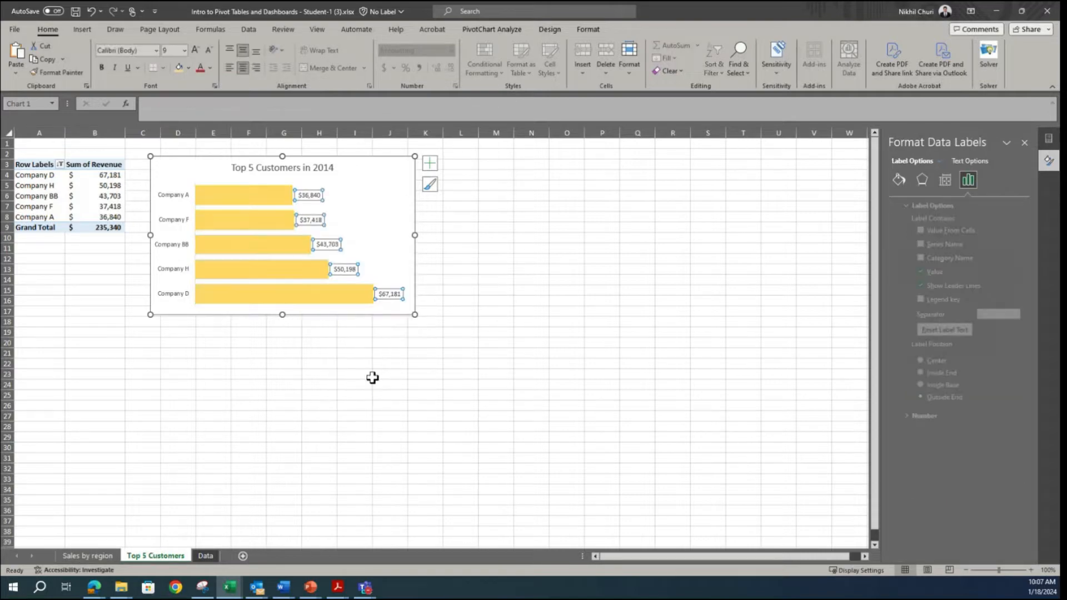
pyautogui.rightClick(289, 299)
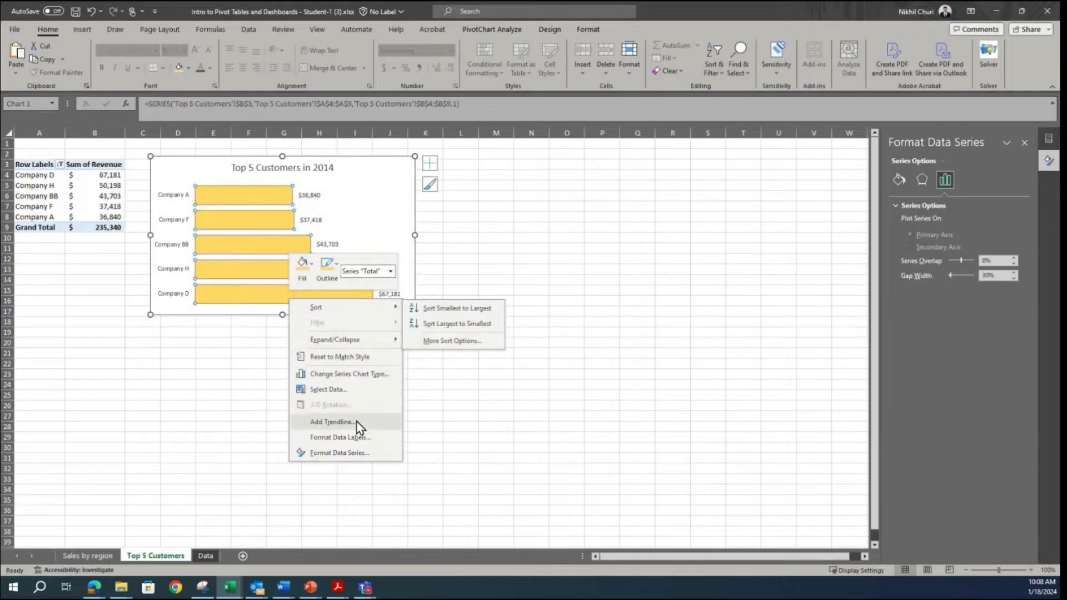
pyautogui.click(335, 455)
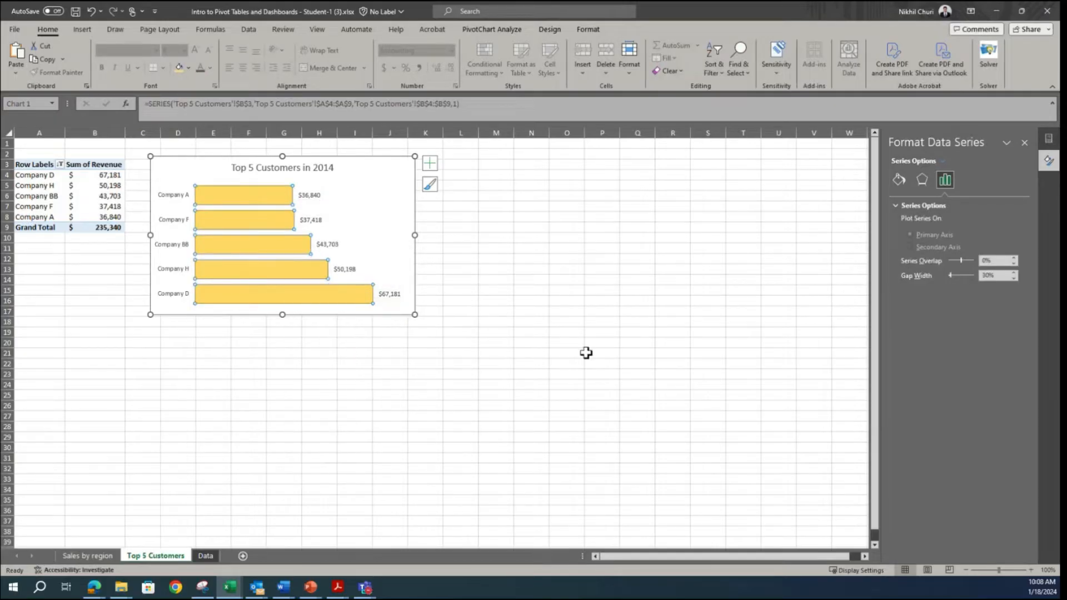
pyautogui.click(921, 181)
pyautogui.click(899, 180)
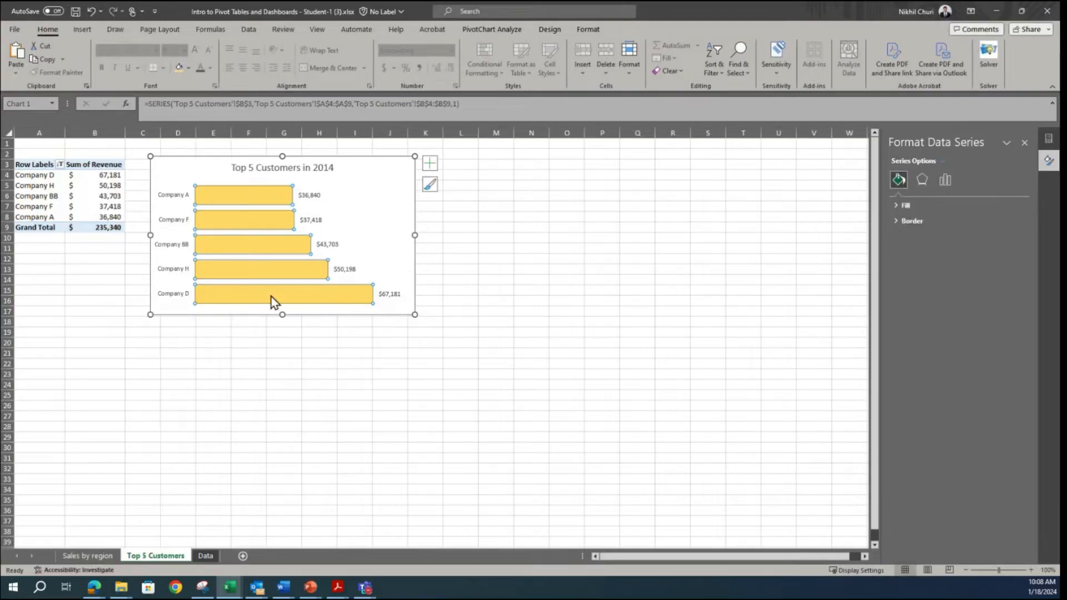
# Step: Set the vertical customer axis of the bar chart to show its categories in reverse order
pyautogui.rightClick(173, 297)
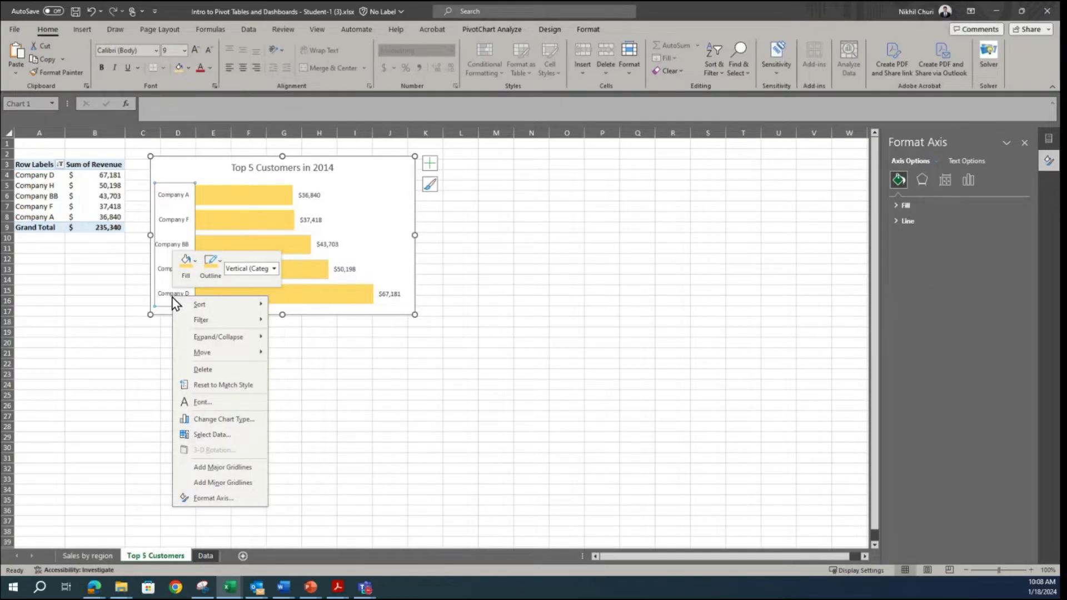
pyautogui.click(966, 179)
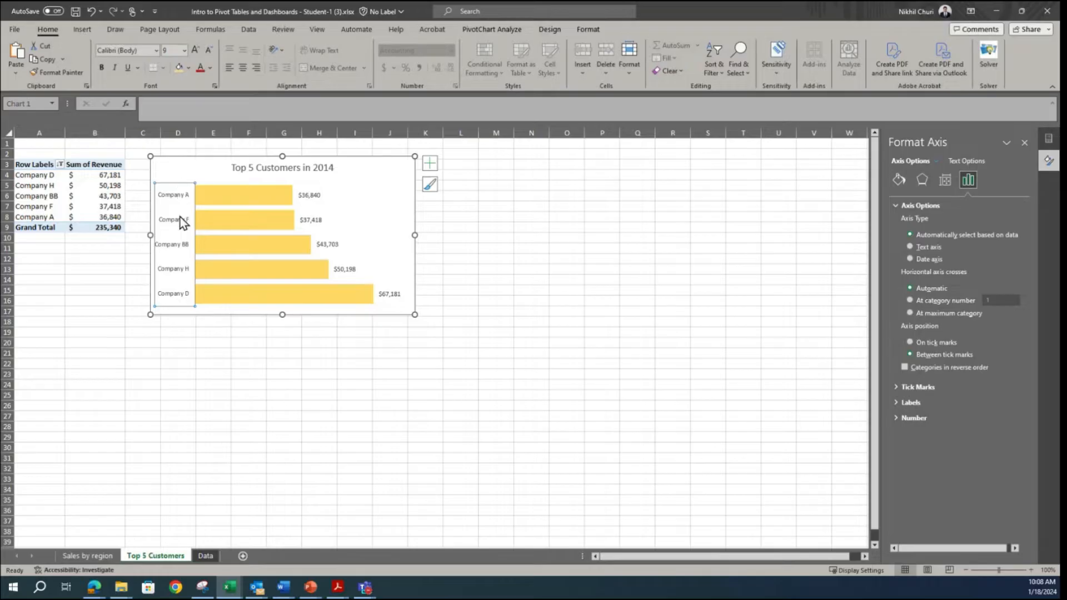
pyautogui.rightClick(174, 245)
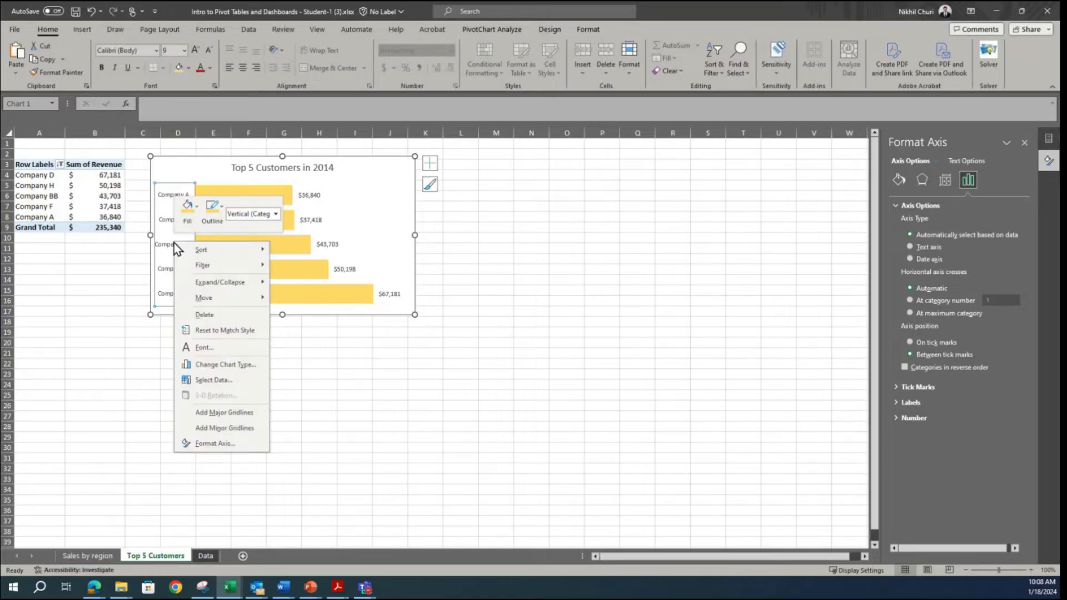
pyautogui.click(204, 444)
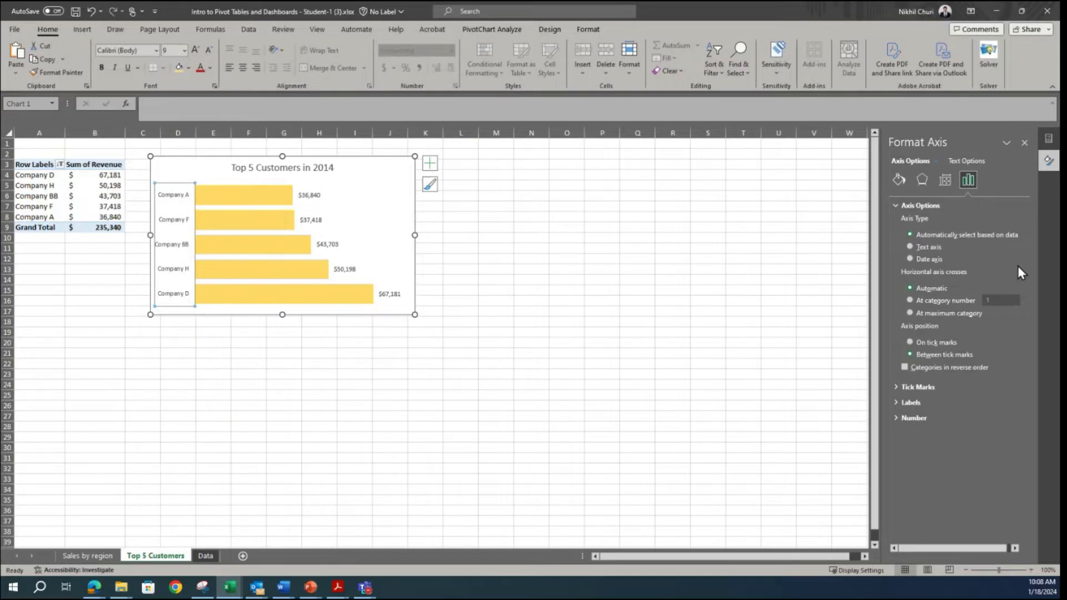
pyautogui.click(905, 368)
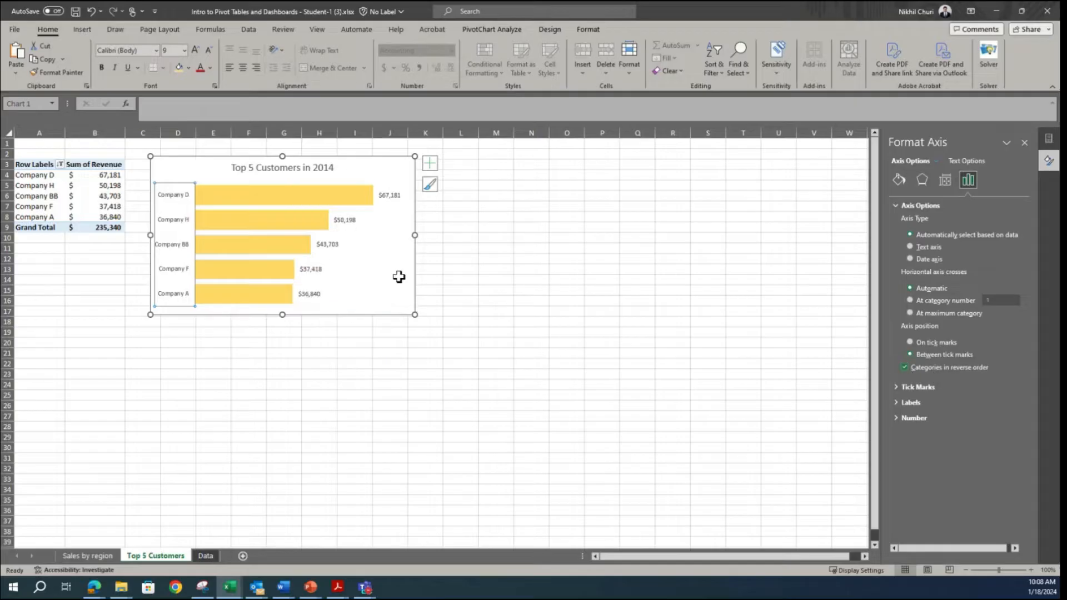
# Step: Make the chart title "Top 5 Customers in 2014" bold
pyautogui.click(326, 167)
pyautogui.click(103, 69)
pyautogui.click(570, 313)
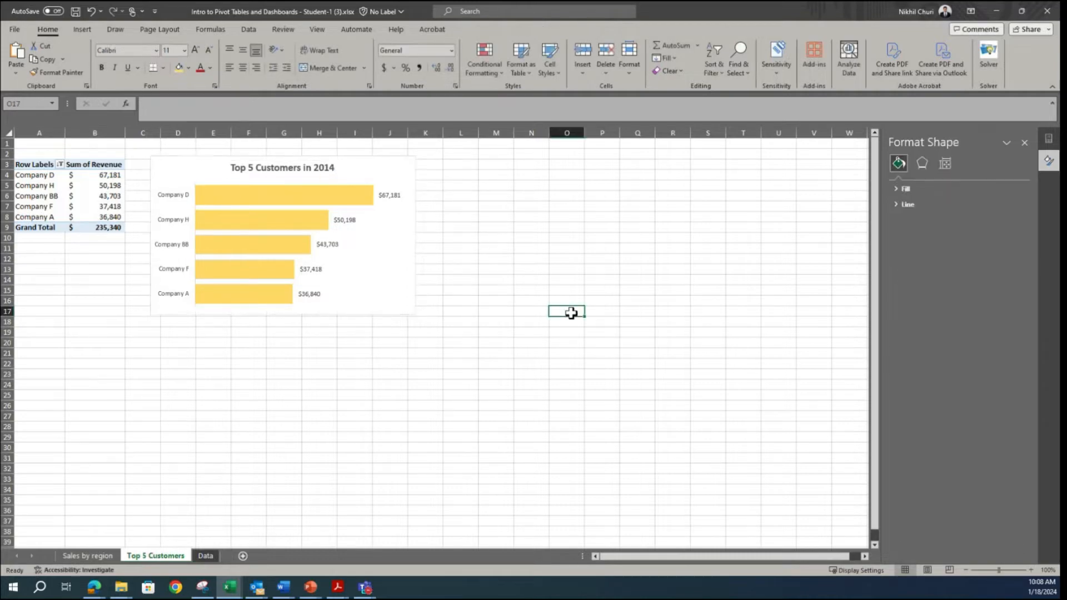
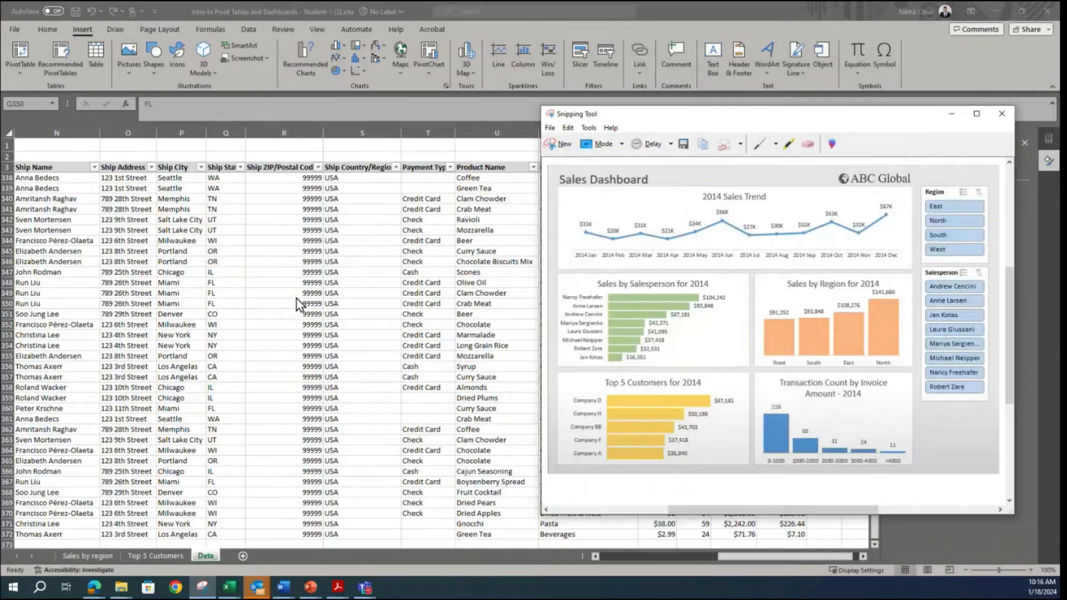
# Step: Insert a new pivot table based on the Data sheet's order table, placed on a new worksheet
pyautogui.click(173, 295)
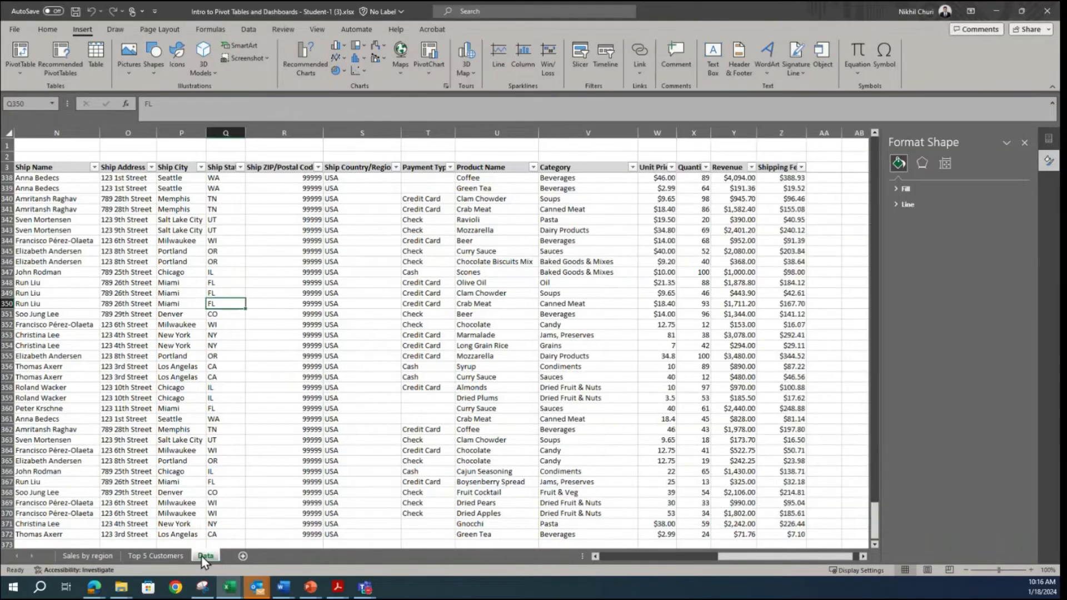
pyautogui.click(136, 345)
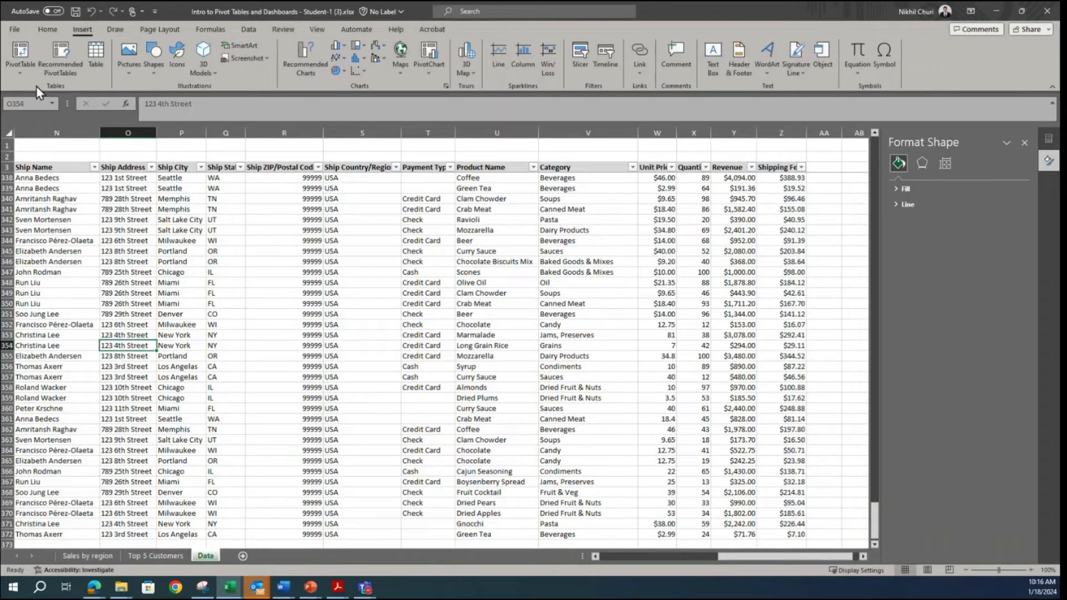
pyautogui.click(21, 56)
pyautogui.click(628, 413)
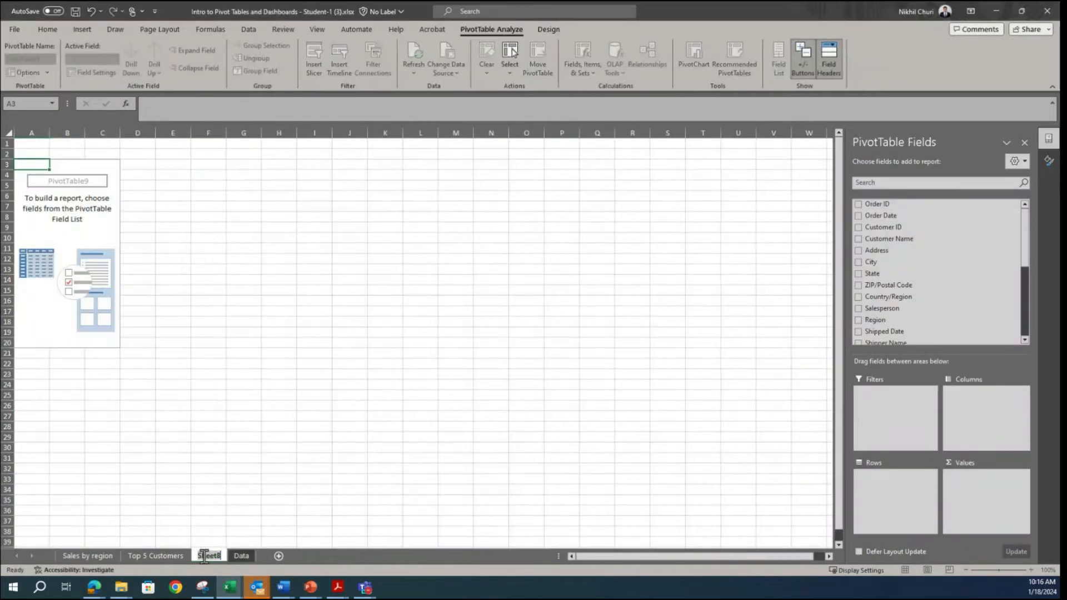
# Step: Rename the new pivot table worksheet as Salesperson
pyautogui.write('Salesperson')
pyautogui.press('Return')
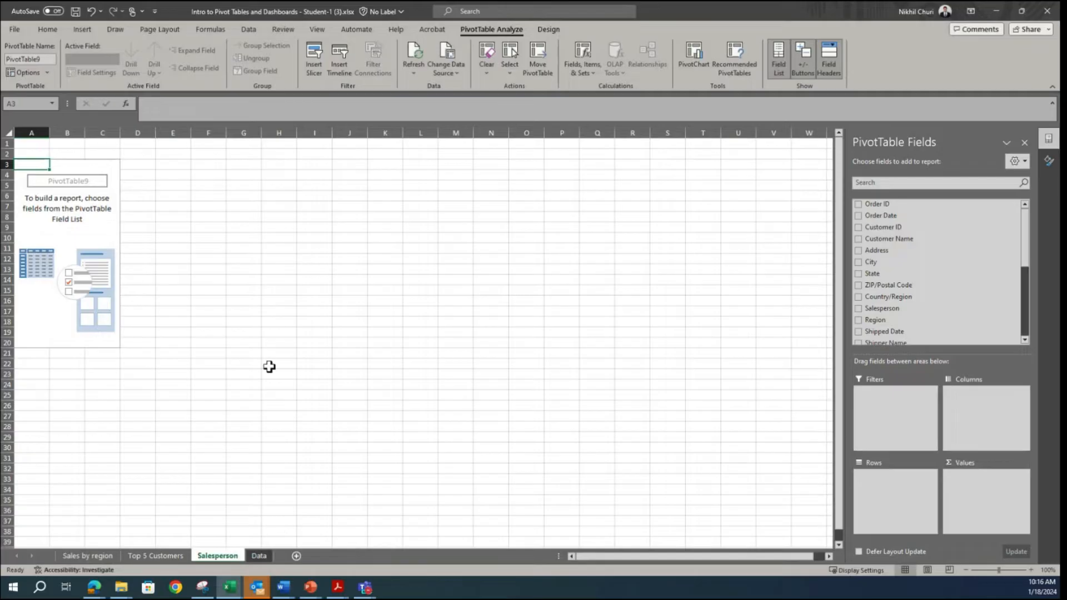
# Step: Build the pivot table with Salesperson as the rows and Revenue summarized by Sum as the values
pyautogui.click(92, 228)
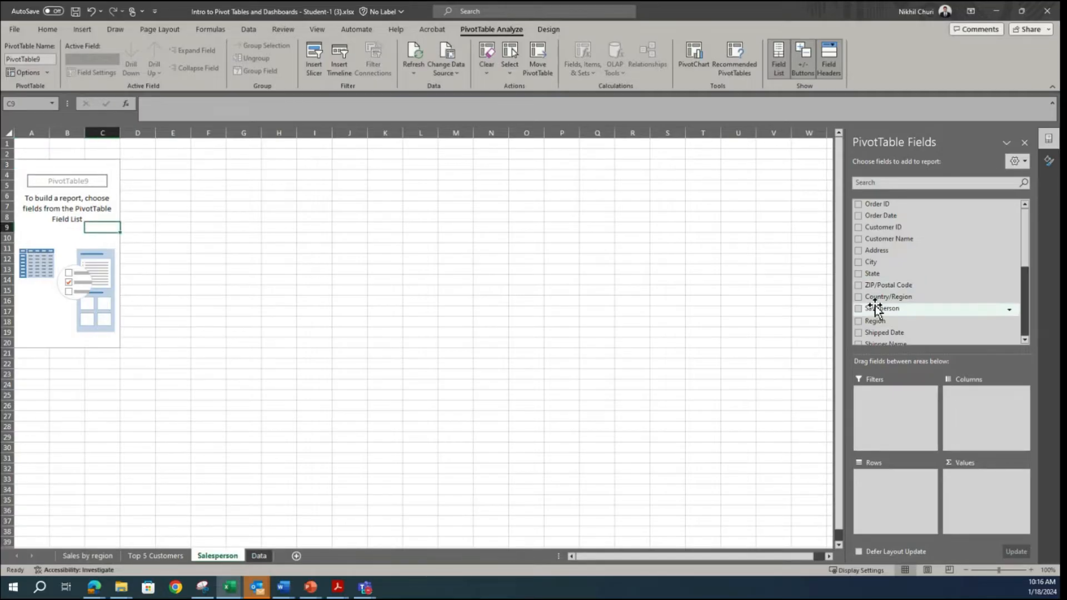
pyautogui.moveTo(871, 309); pyautogui.dragTo(895, 496)
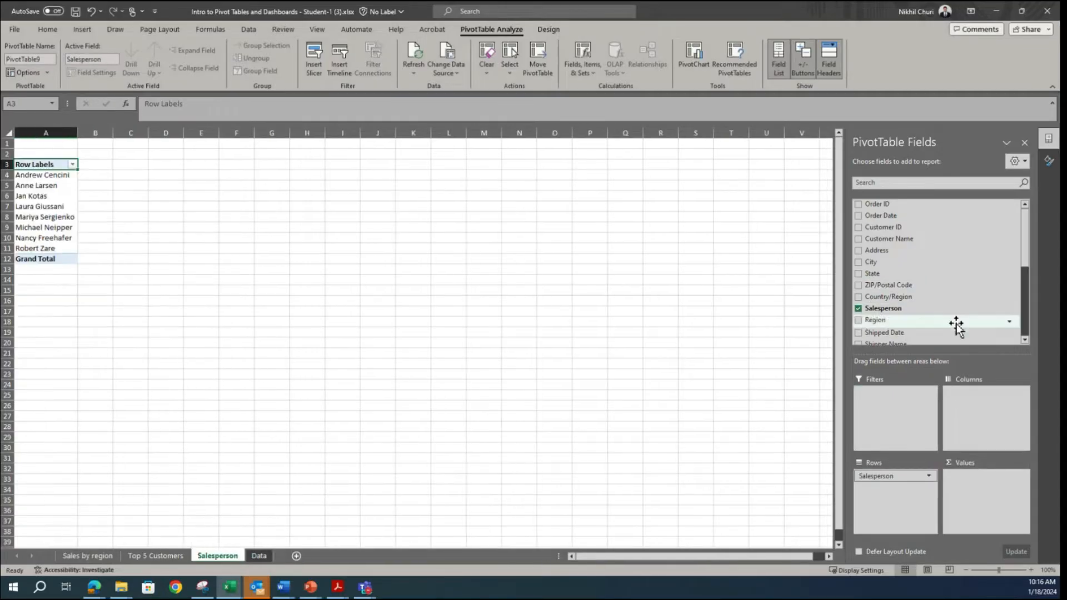
pyautogui.scroll(-5, 953, 320)
pyautogui.moveTo(878, 315); pyautogui.dragTo(1009, 514)
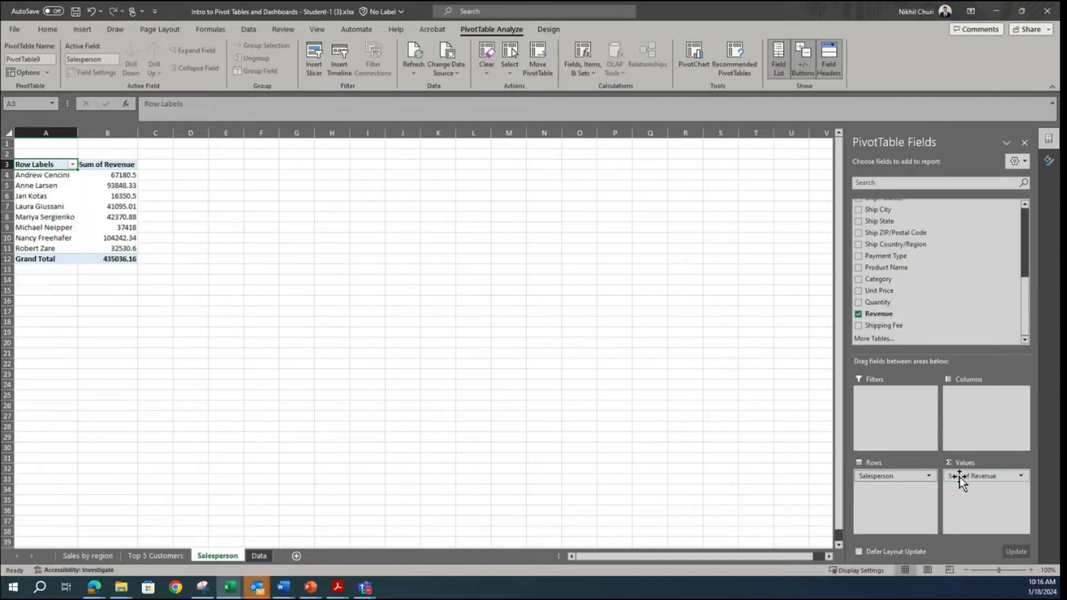
pyautogui.click(982, 475)
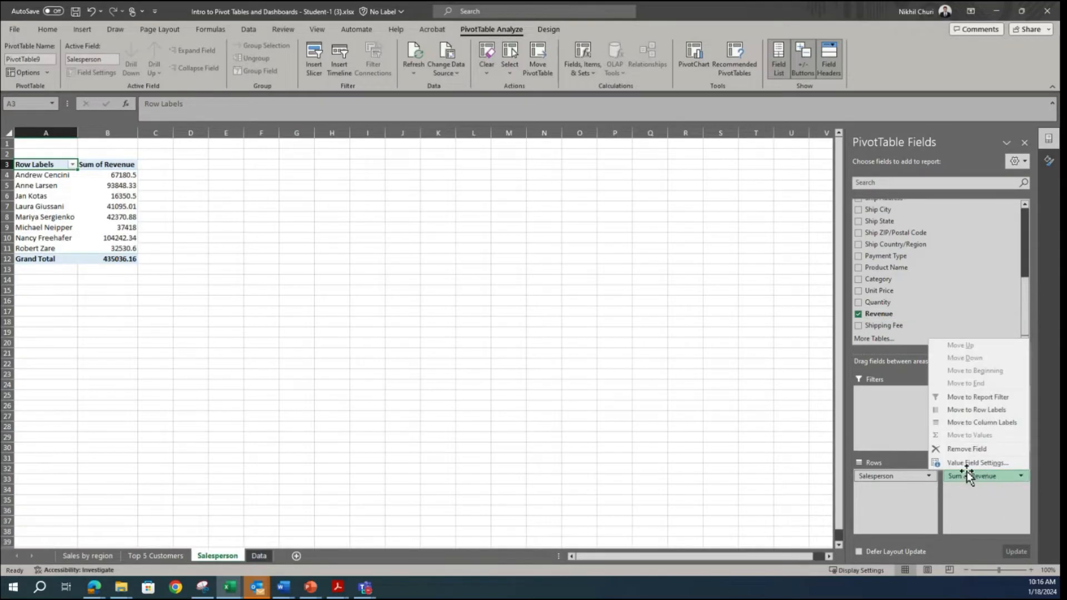
pyautogui.click(963, 465)
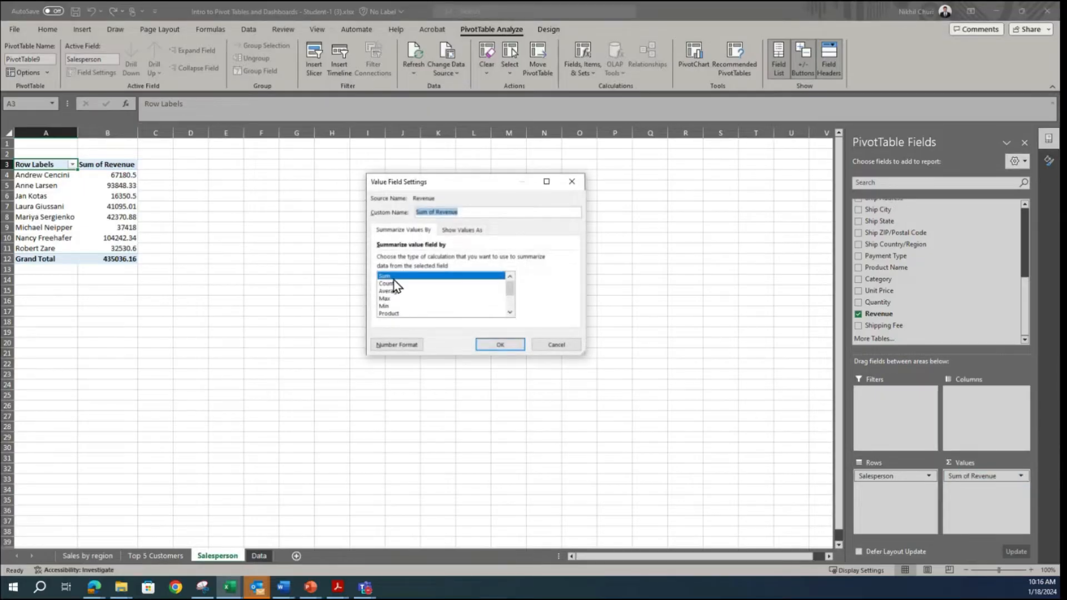
pyautogui.click(497, 345)
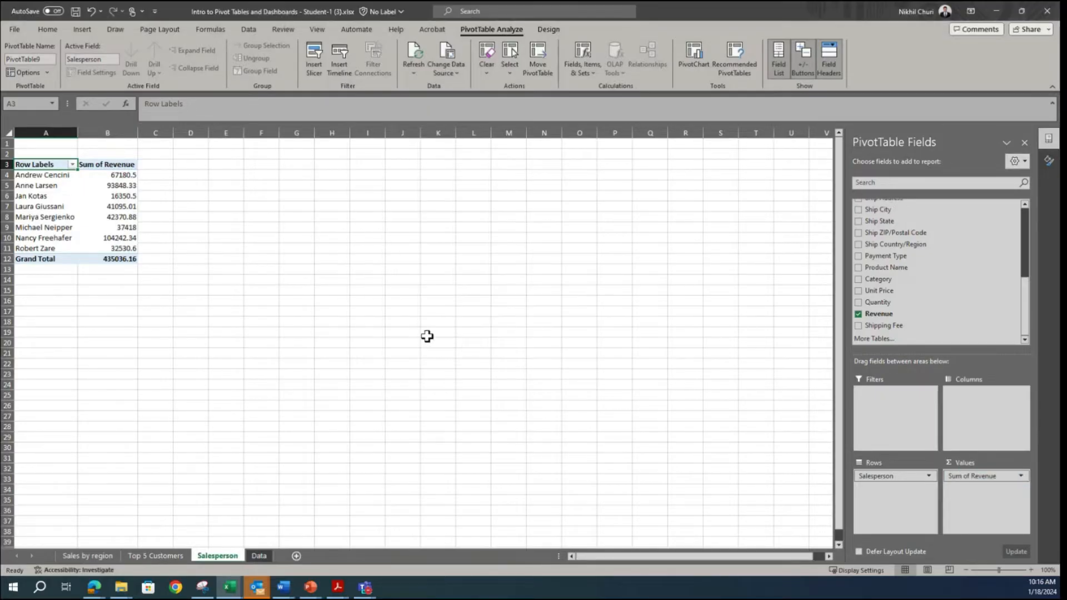
# Step: Name the pivot table Salesperson
pyautogui.moveTo(36, 176); pyautogui.dragTo(111, 248)
pyautogui.click(35, 60)
pyautogui.write('Salesperson')
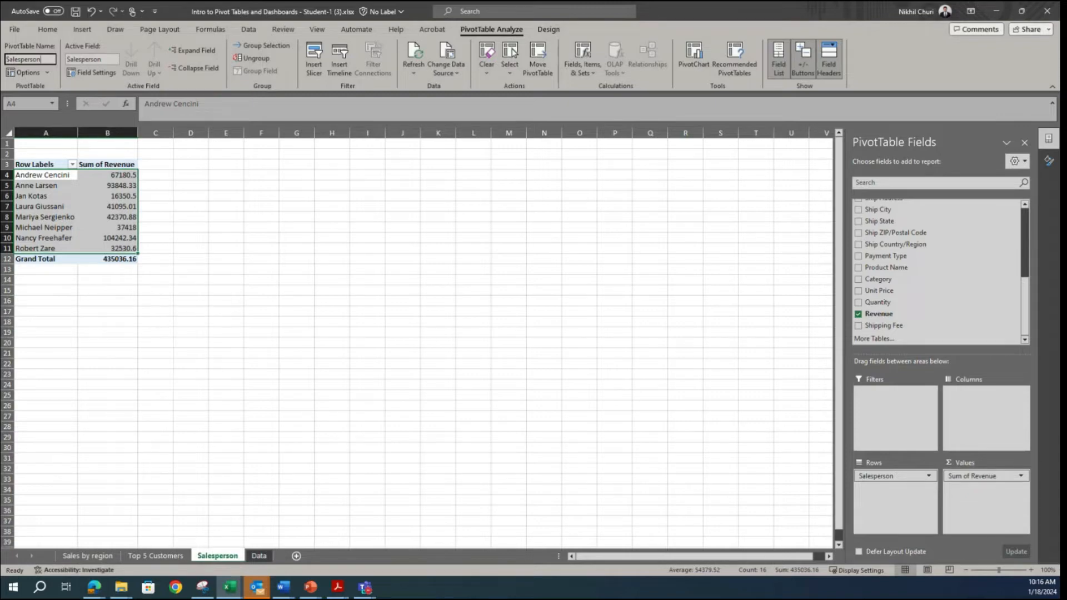
pyautogui.press('Return')
pyautogui.click(241, 268)
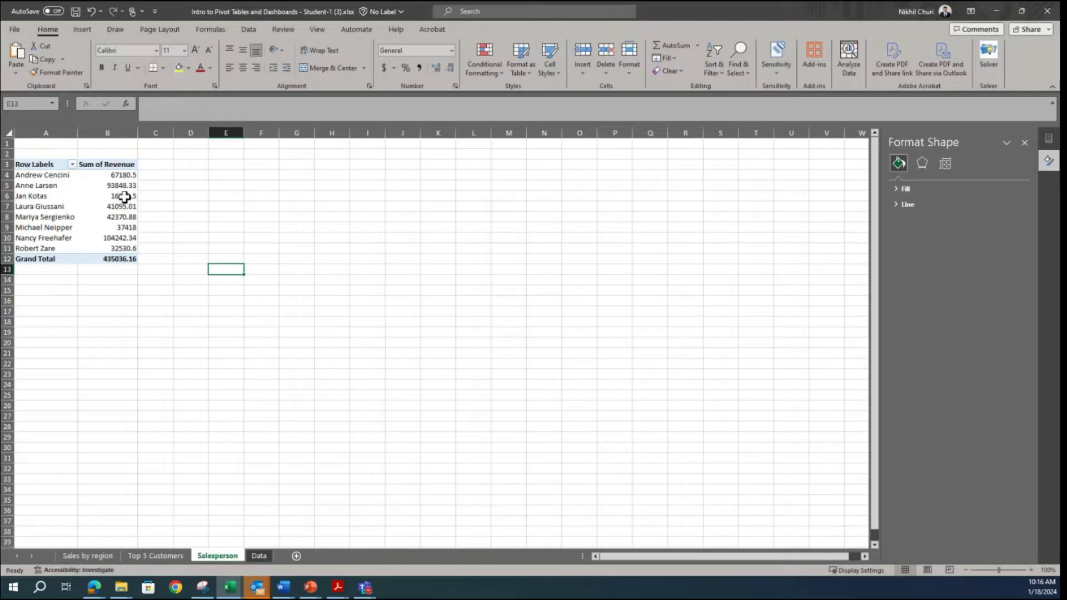
# Step: Format the Sum of Revenue values as Accounting with the $ symbol and 0 decimal places
pyautogui.click(99, 200)
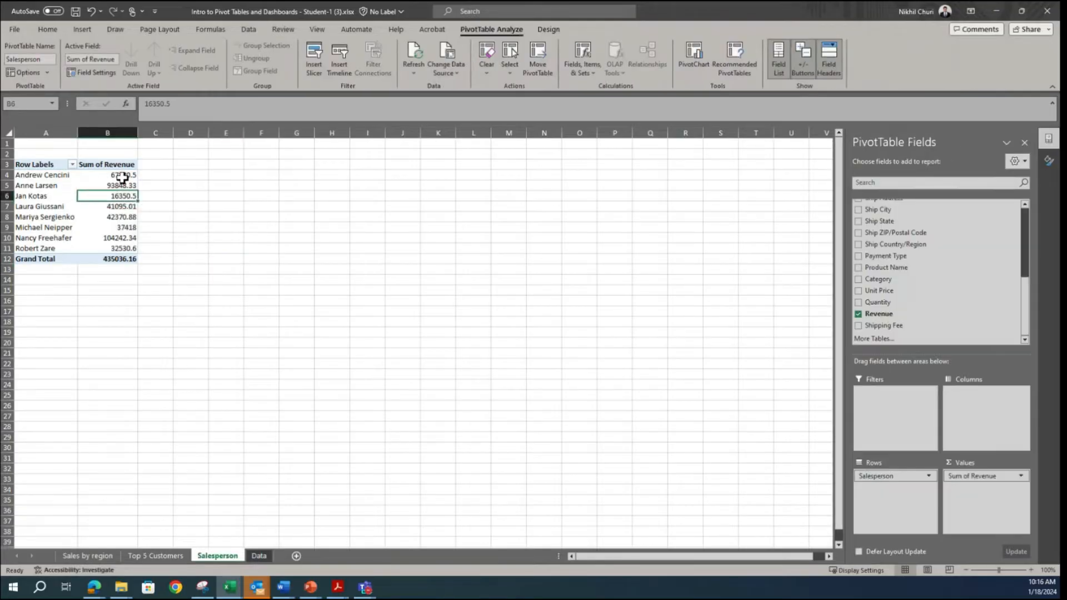
pyautogui.rightClick(104, 197)
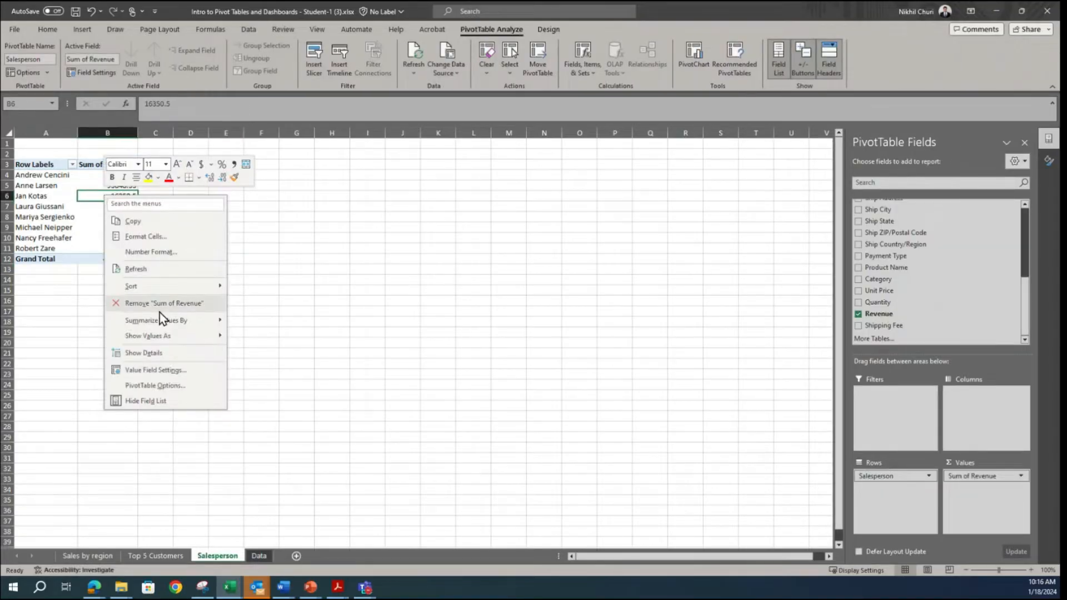
pyautogui.click(162, 371)
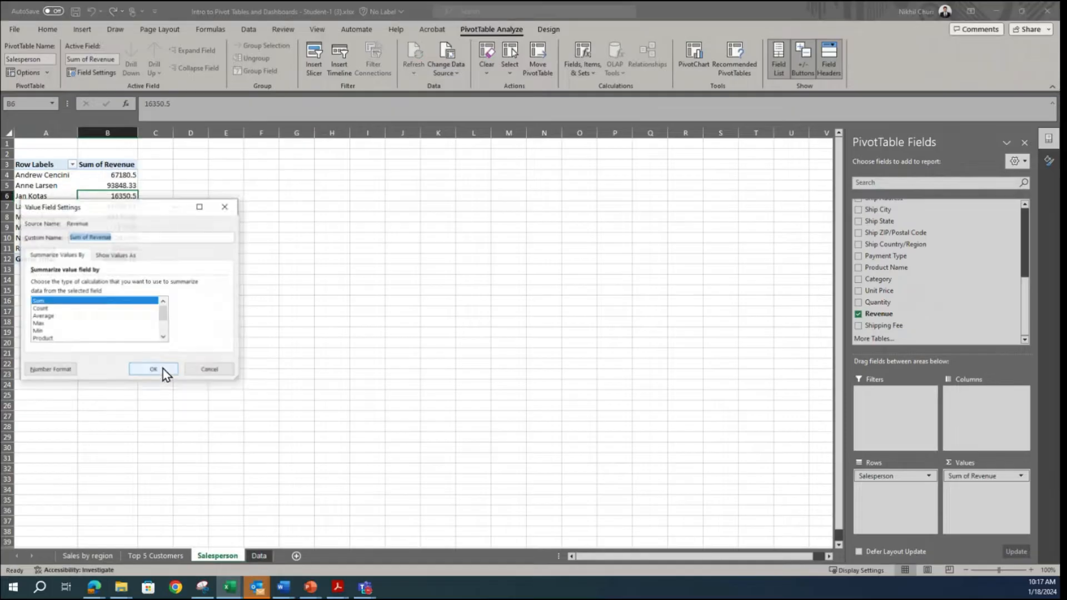
pyautogui.click(61, 371)
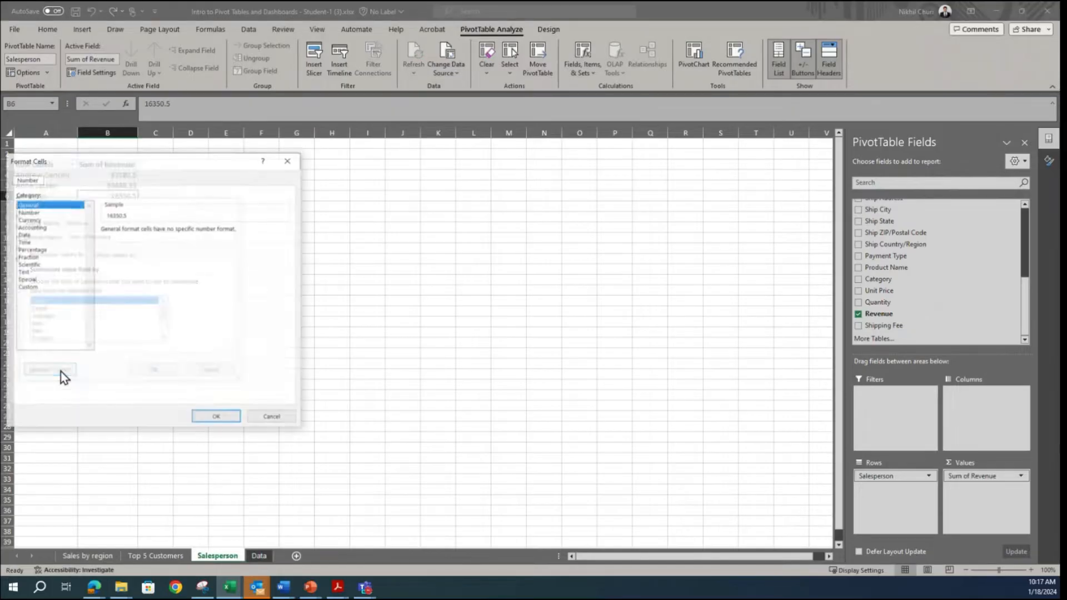
pyautogui.click(35, 228)
pyautogui.click(178, 233)
pyautogui.click(178, 232)
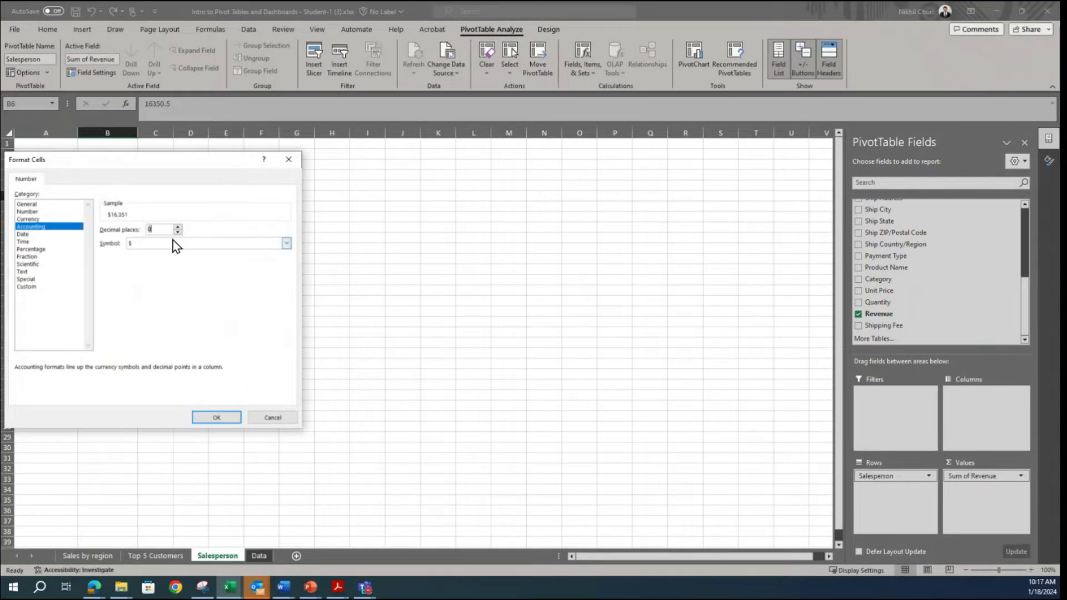
pyautogui.click(216, 418)
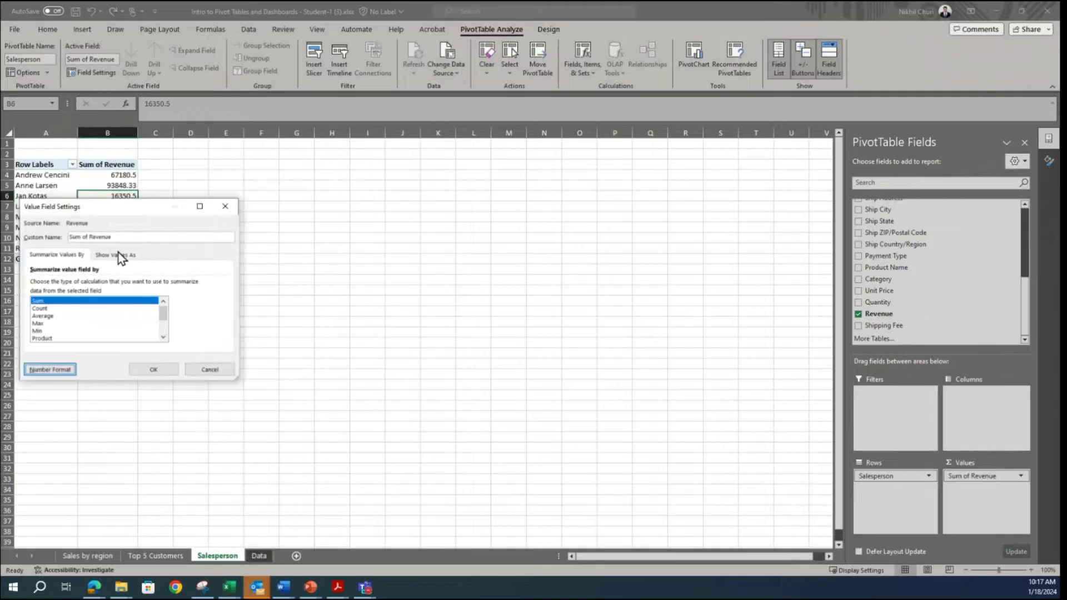
pyautogui.click(157, 371)
# Step: Sort the salespeople by Sum of Revenue from largest to smallest
pyautogui.rightClick(106, 186)
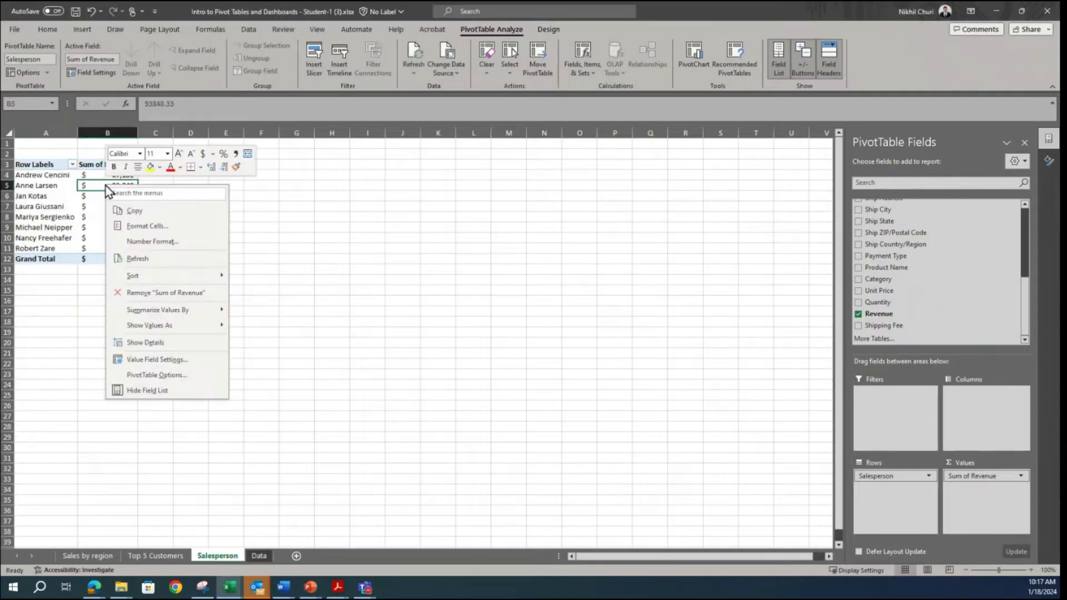
pyautogui.moveTo(164, 269)
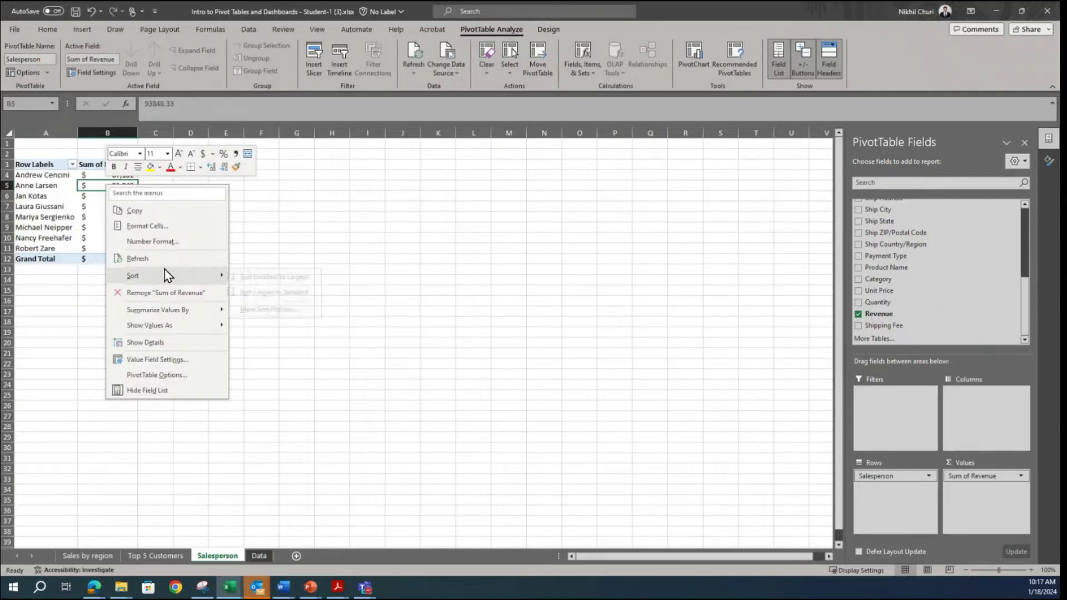
pyautogui.click(272, 292)
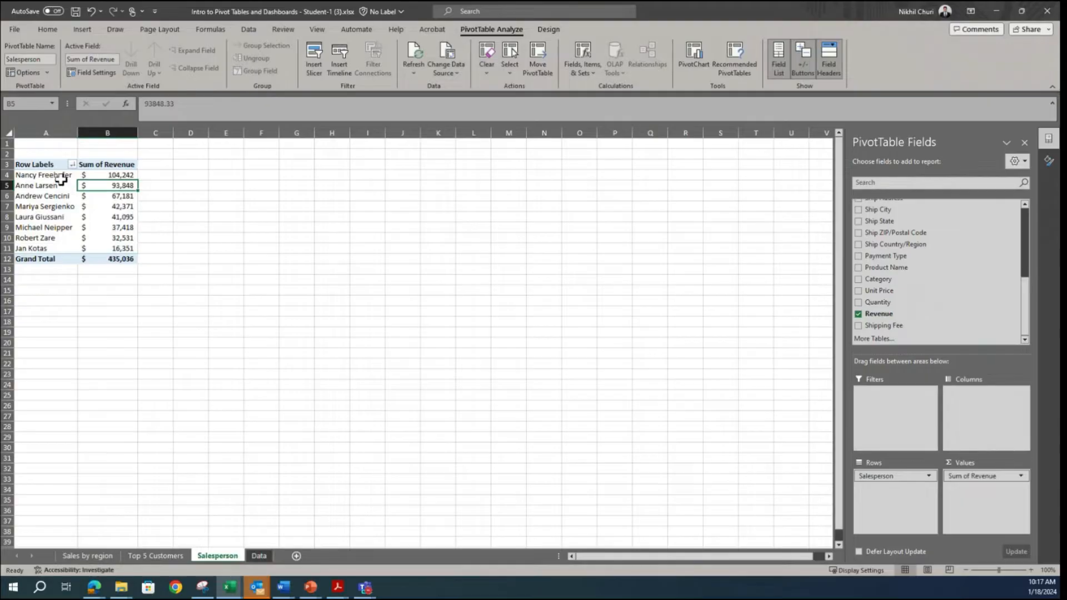
# Step: Review the sorted salesperson revenue table and compare it with the sample dashboard image in Snipping Tool
pyautogui.click(60, 167)
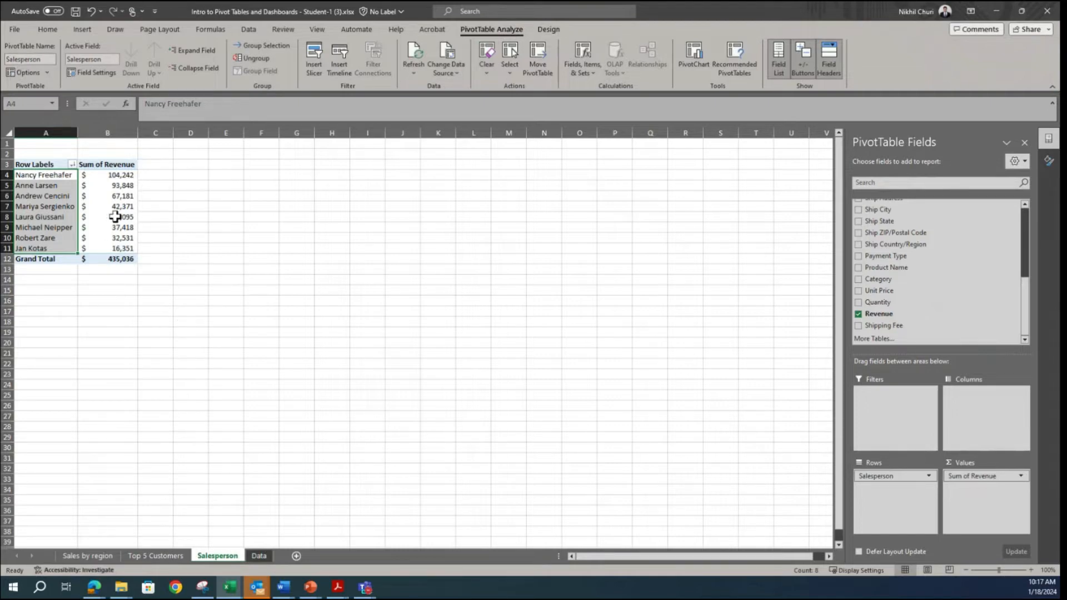
pyautogui.moveTo(114, 217)
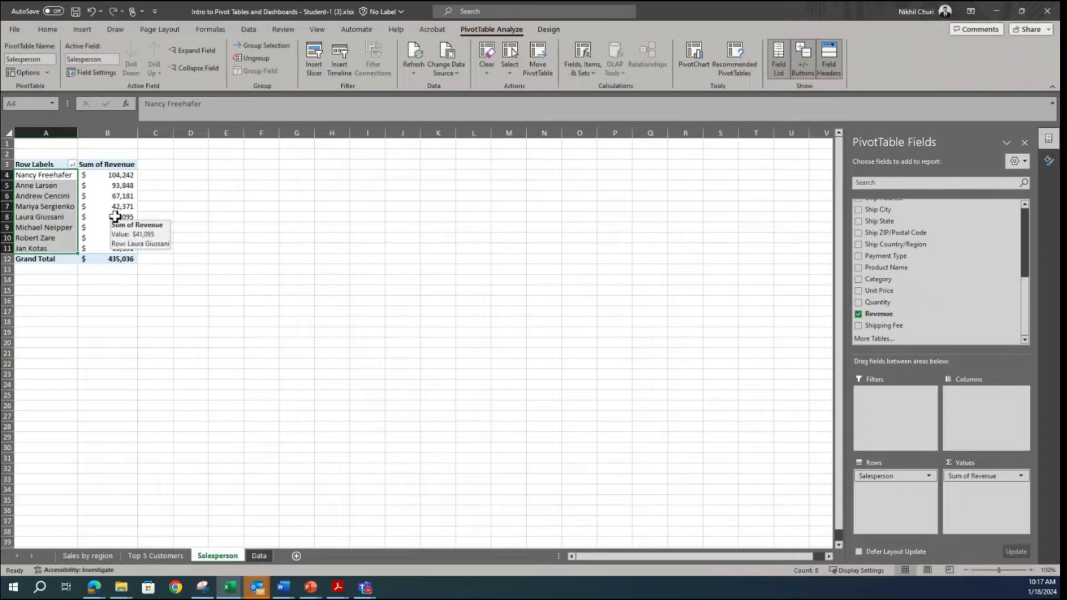
pyautogui.click(114, 217)
pyautogui.click(201, 588)
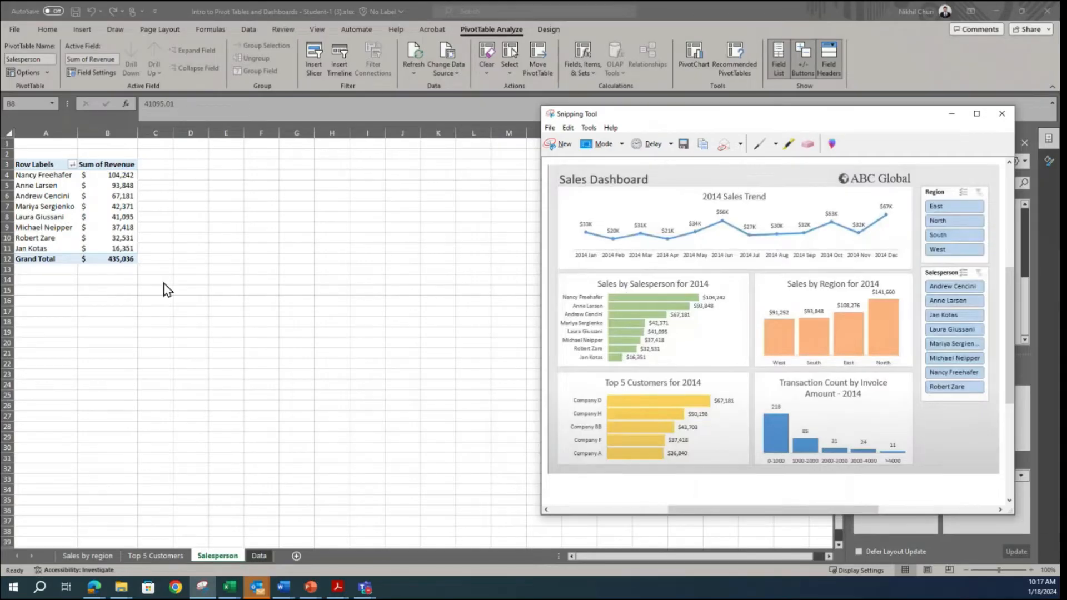
# Step: Back in Excel, insert a Clustered Bar pivot chart from the Salesperson pivot table and hide all its field buttons
pyautogui.click(92, 196)
pyautogui.click(105, 188)
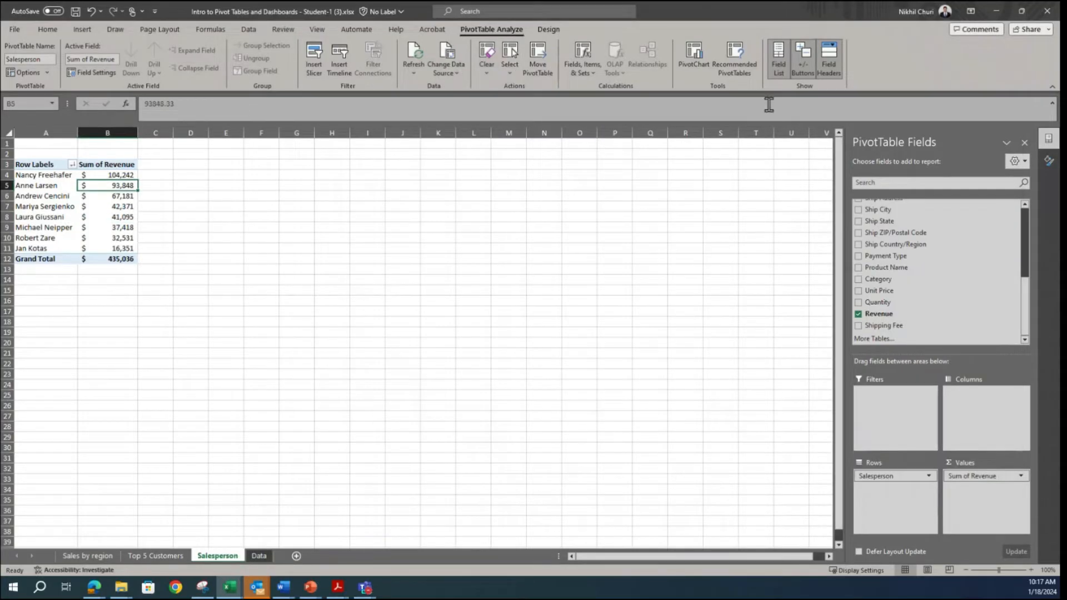
pyautogui.click(694, 55)
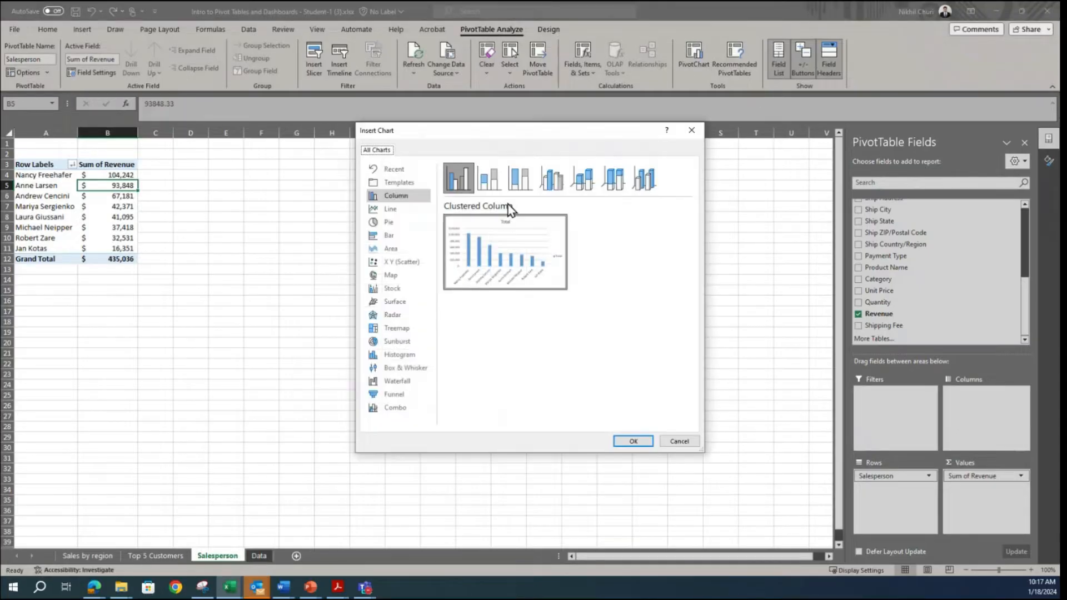
pyautogui.click(391, 236)
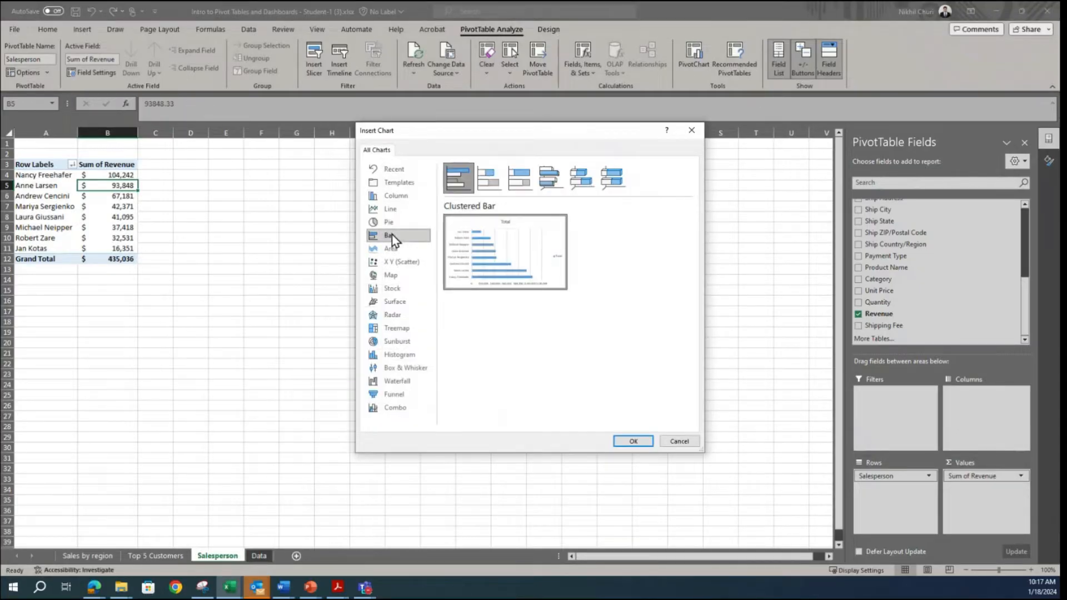
pyautogui.click(633, 441)
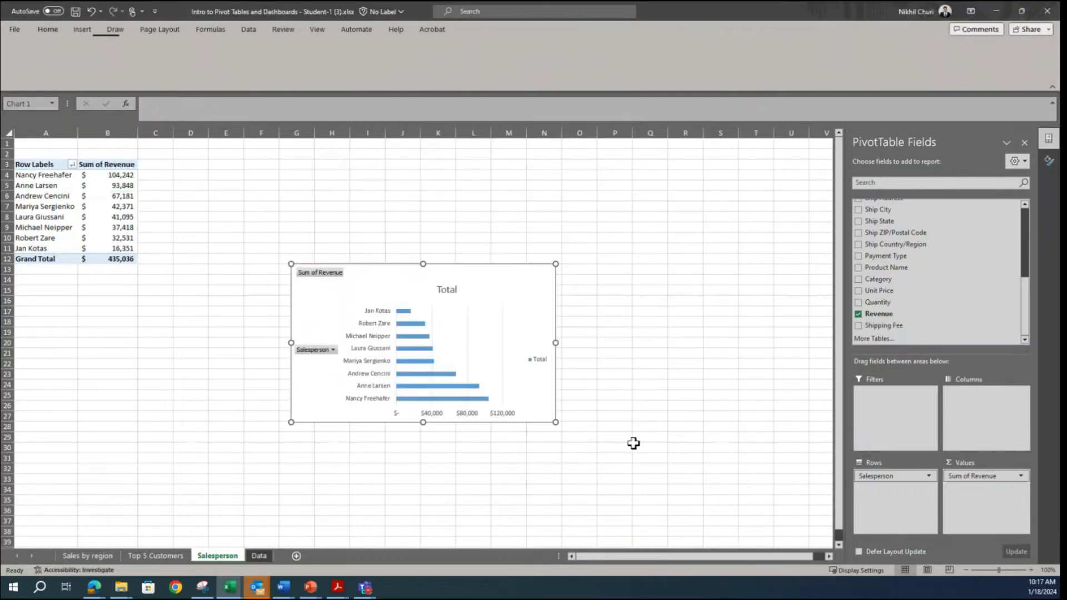
pyautogui.rightClick(320, 350)
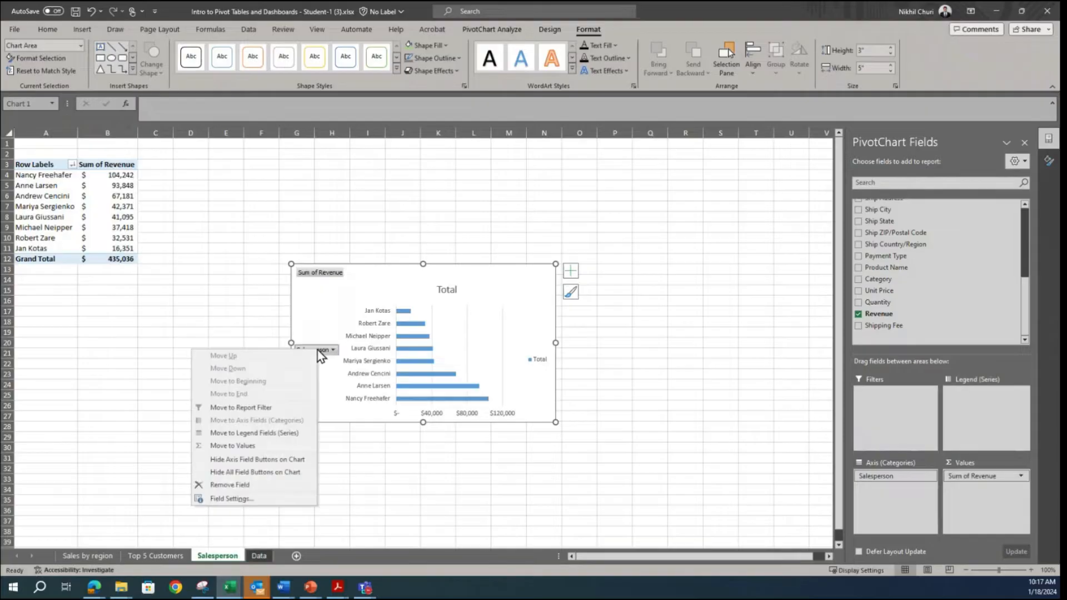
pyautogui.click(233, 473)
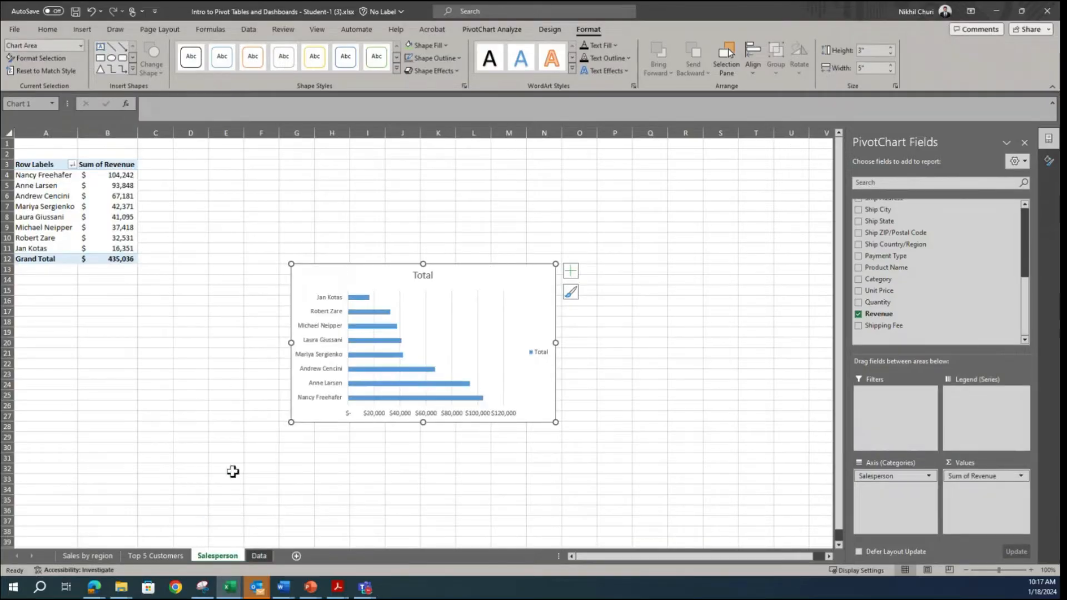
# Step: Delete the horizontal value axis, the legend and the vertical gridlines from the salesperson bar chart
pyautogui.click(497, 417)
pyautogui.press('Delete')
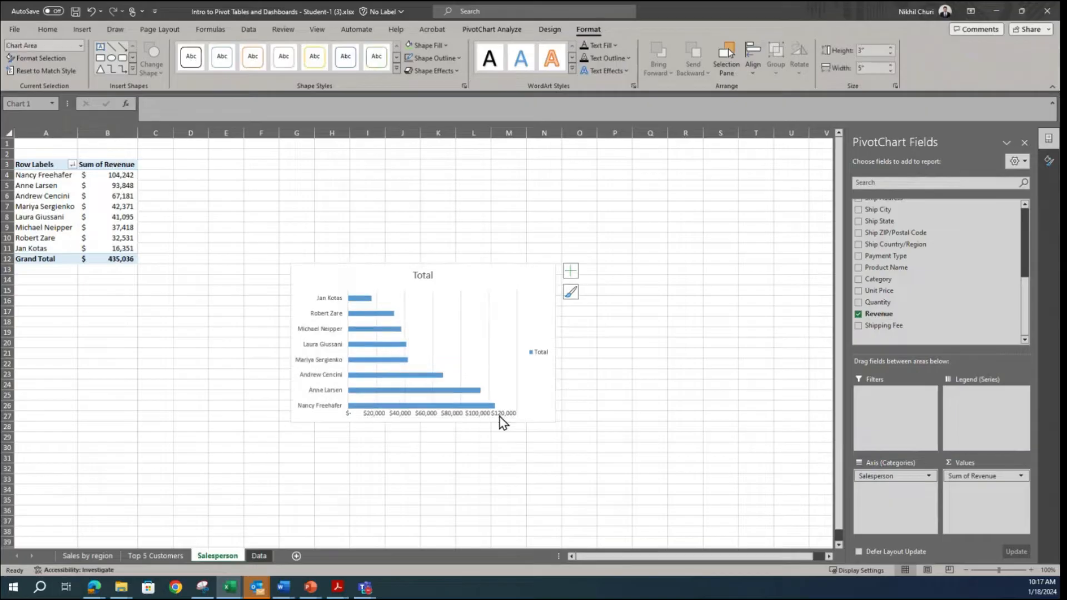
pyautogui.click(539, 354)
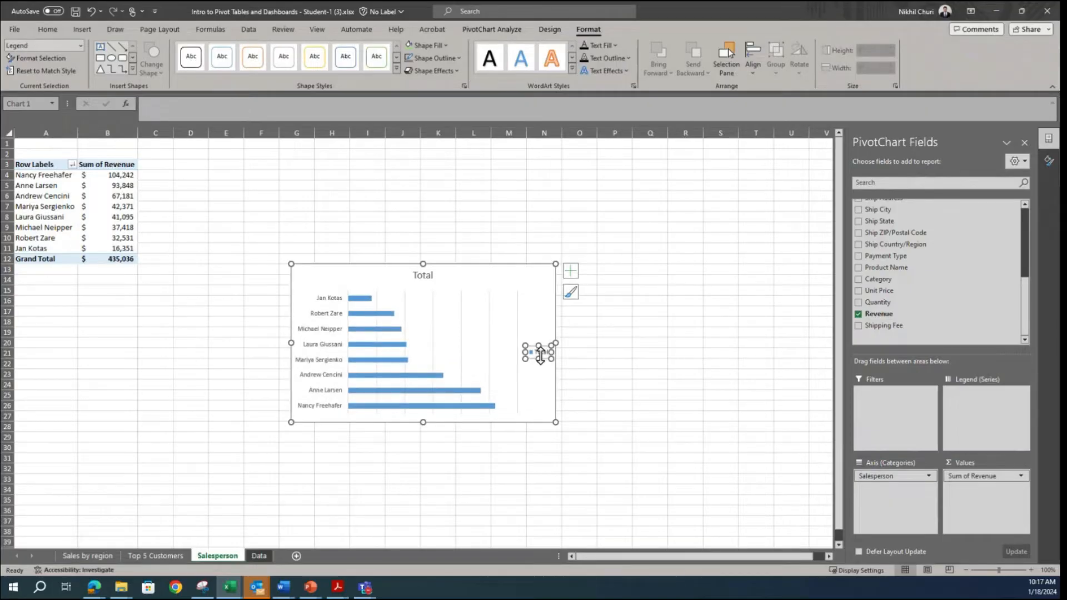
pyautogui.press('Delete')
pyautogui.click(515, 340)
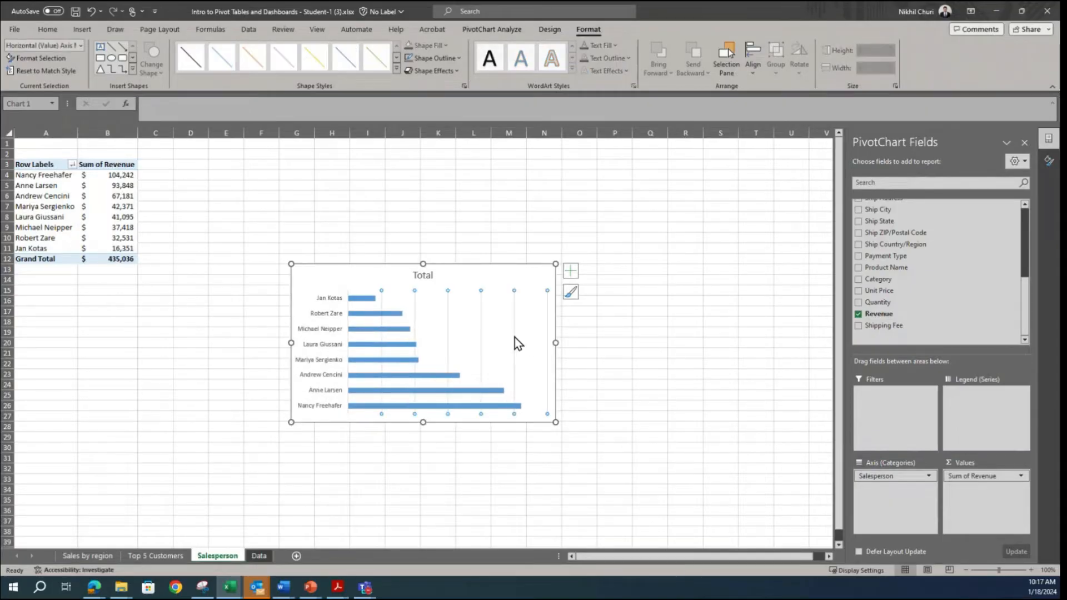
pyautogui.press('Delete')
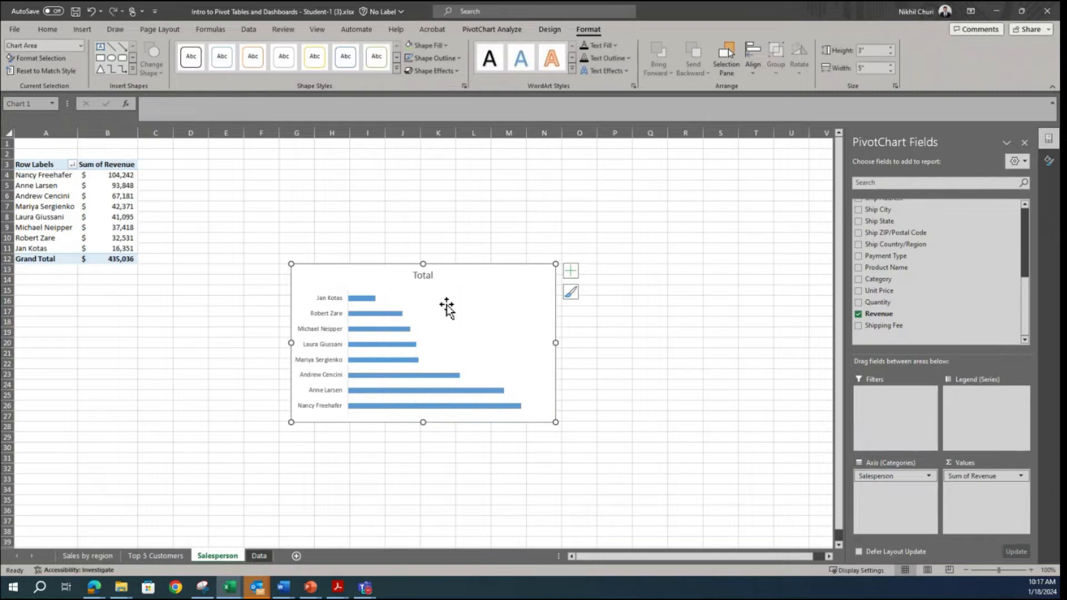
# Step: Retitle the salesperson bar chart "Sales by Salesperson in 2014" and make the title bold
pyautogui.doubleClick(424, 278)
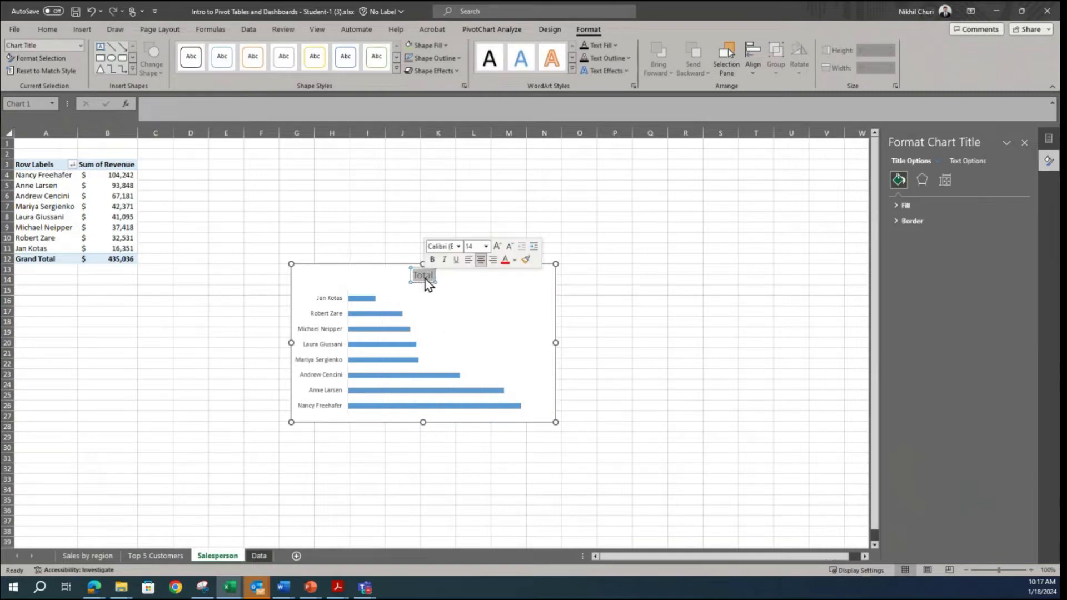
pyautogui.write('S')
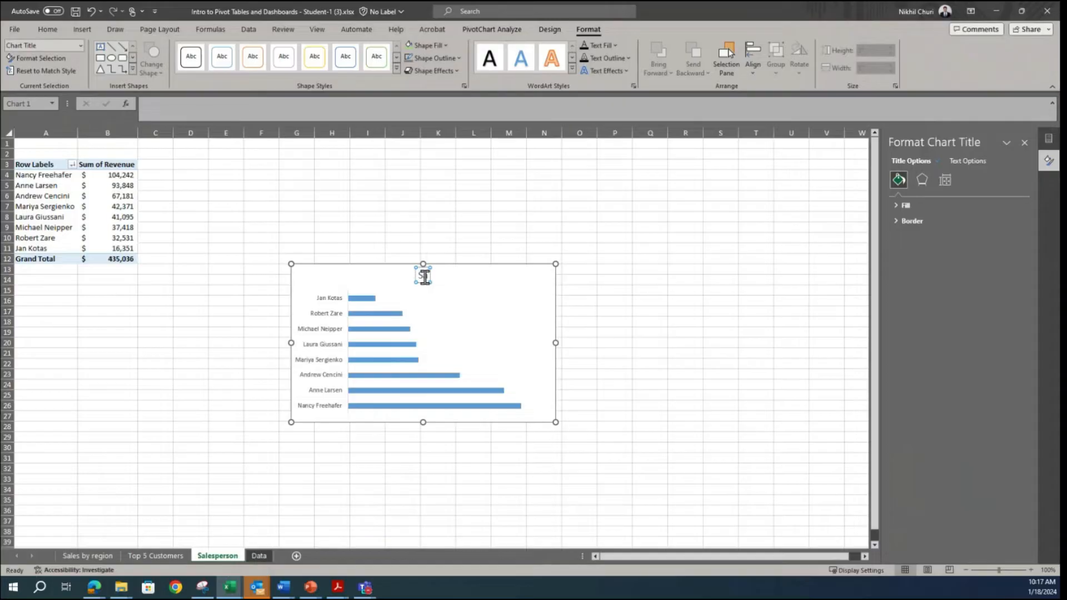
pyautogui.write('ales by Salesperson in')
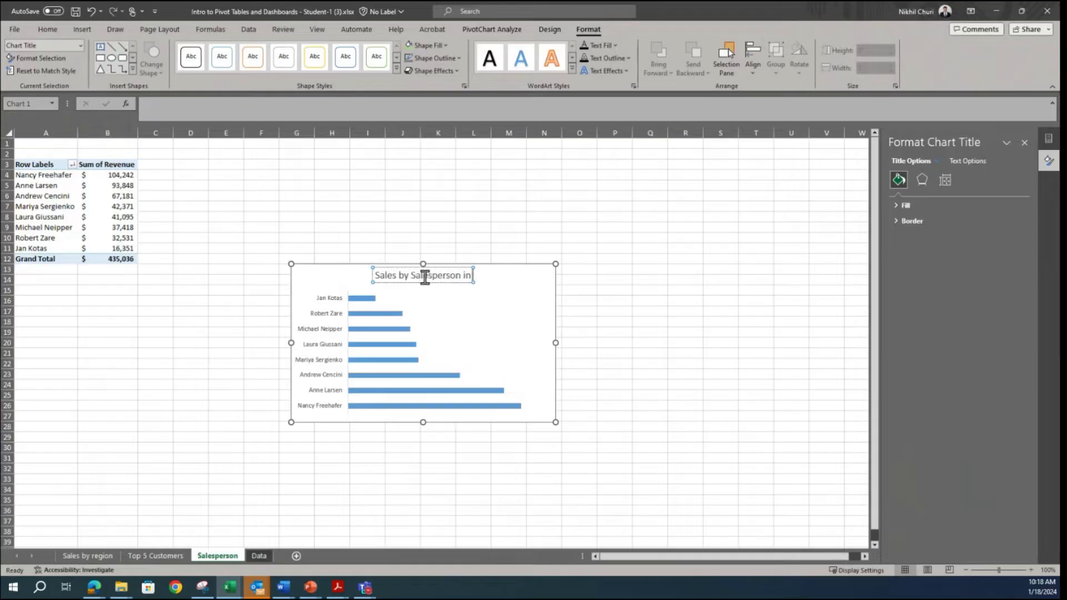
pyautogui.write(' 2014')
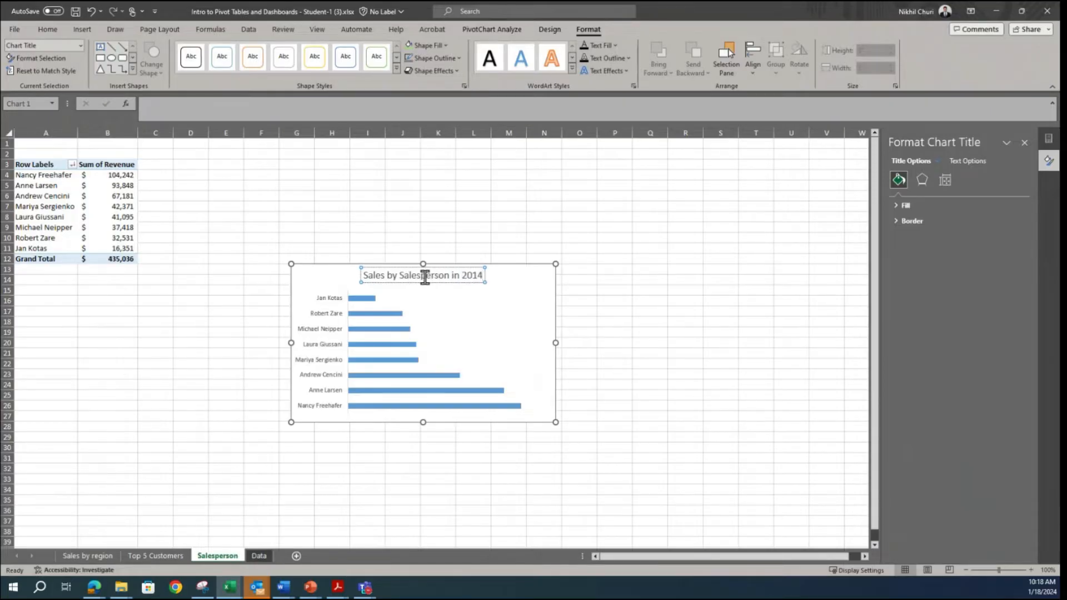
pyautogui.click(457, 283)
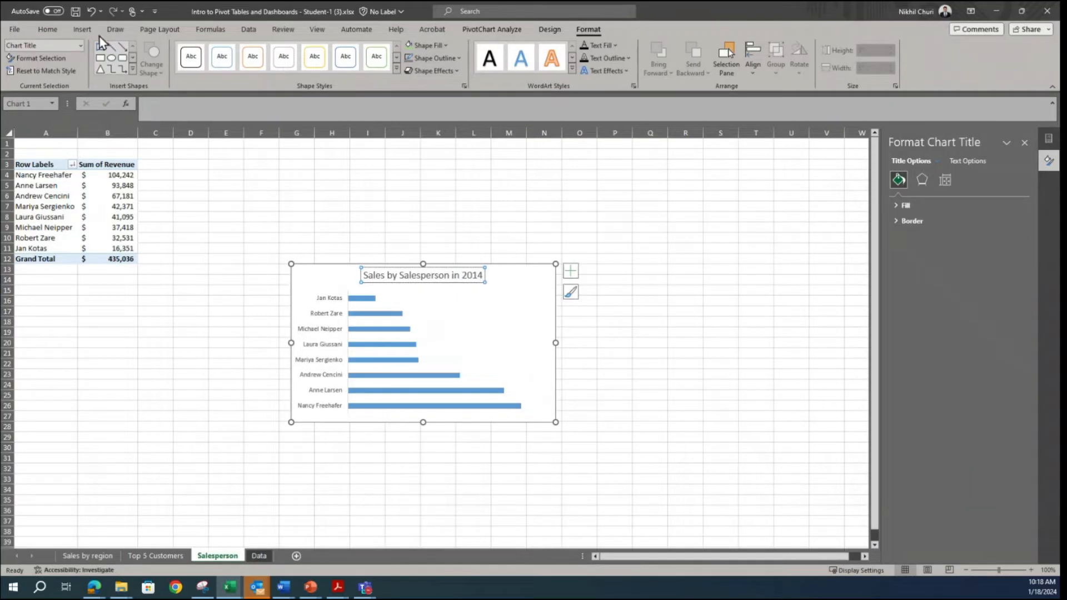
pyautogui.click(53, 32)
pyautogui.click(102, 67)
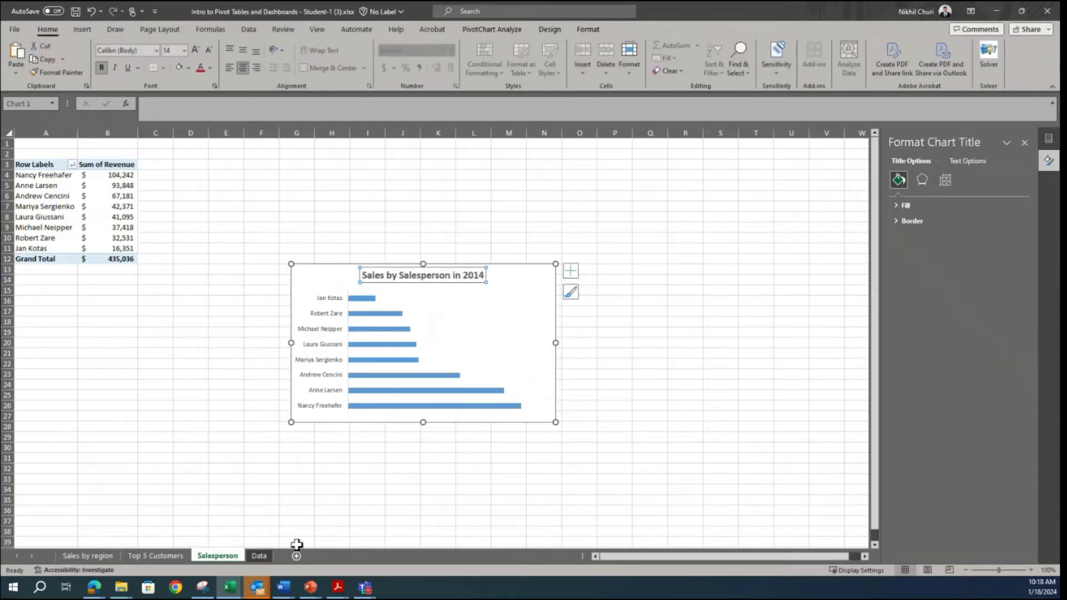
# Step: Check the sample dashboard in Snipping Tool, then in Excel give the salesperson bars a light green fill and outline and add data labels
pyautogui.click(202, 586)
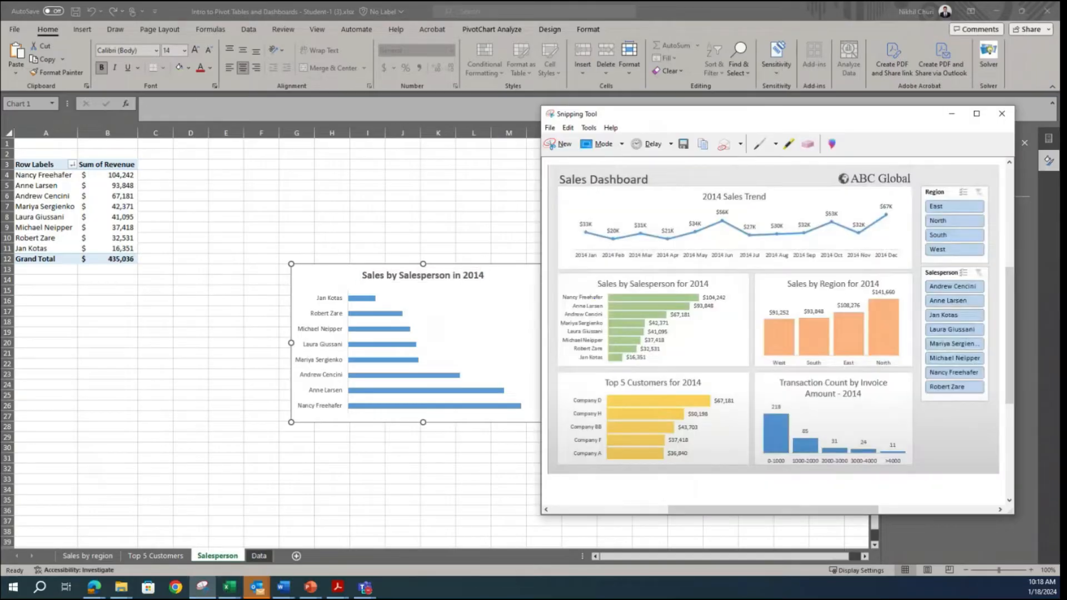
pyautogui.click(447, 328)
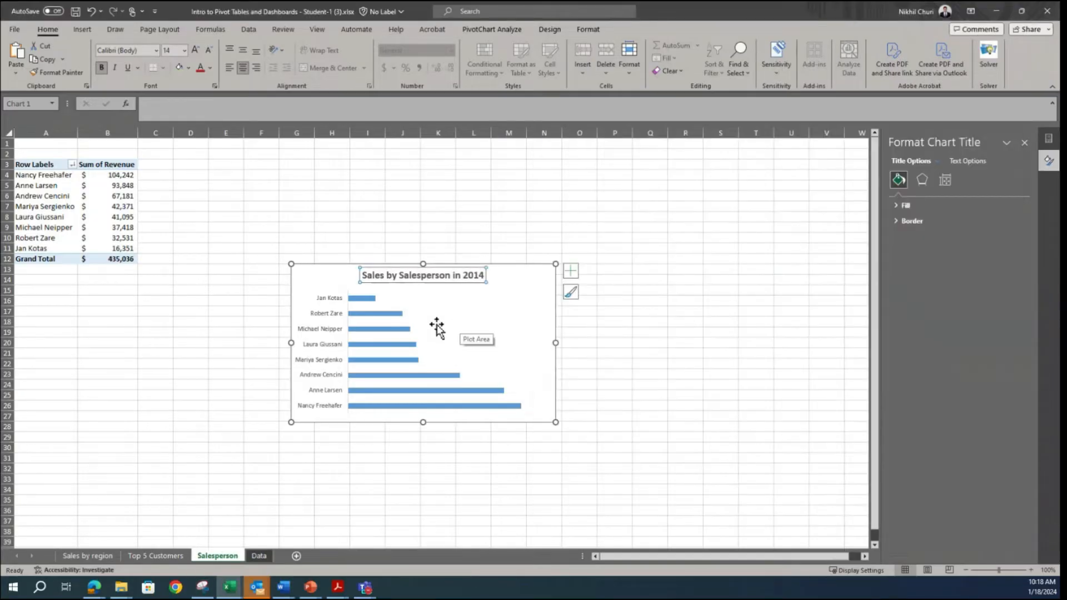
pyautogui.rightClick(390, 315)
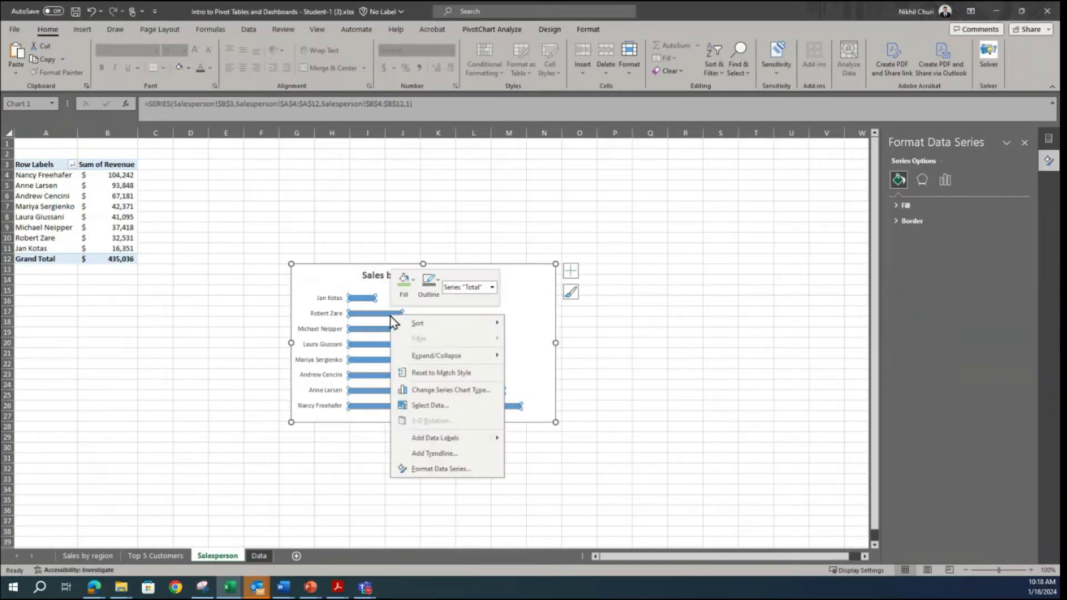
pyautogui.click(413, 284)
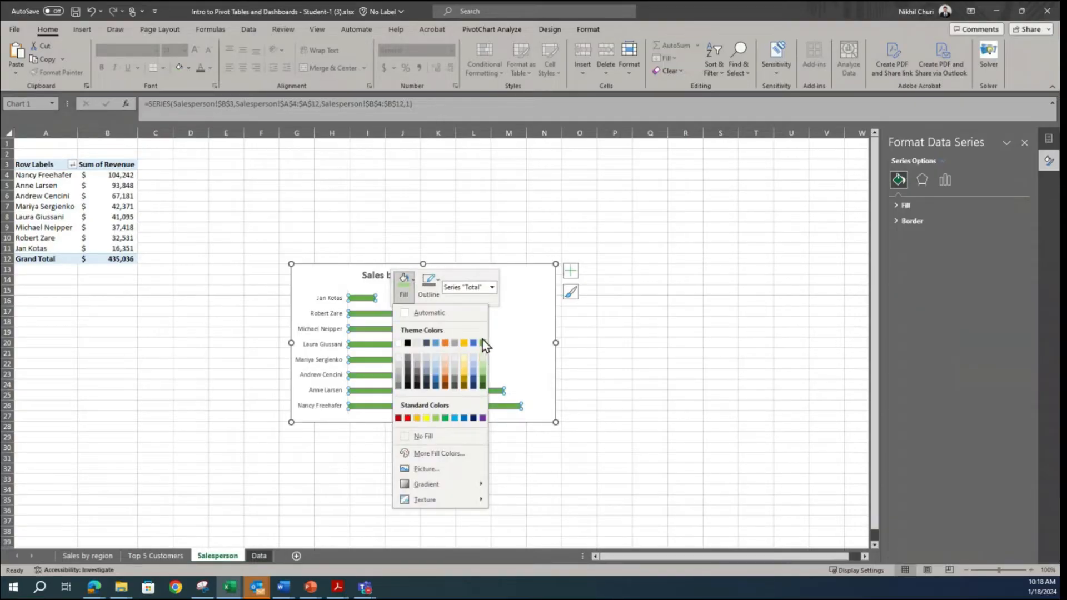
pyautogui.click(482, 378)
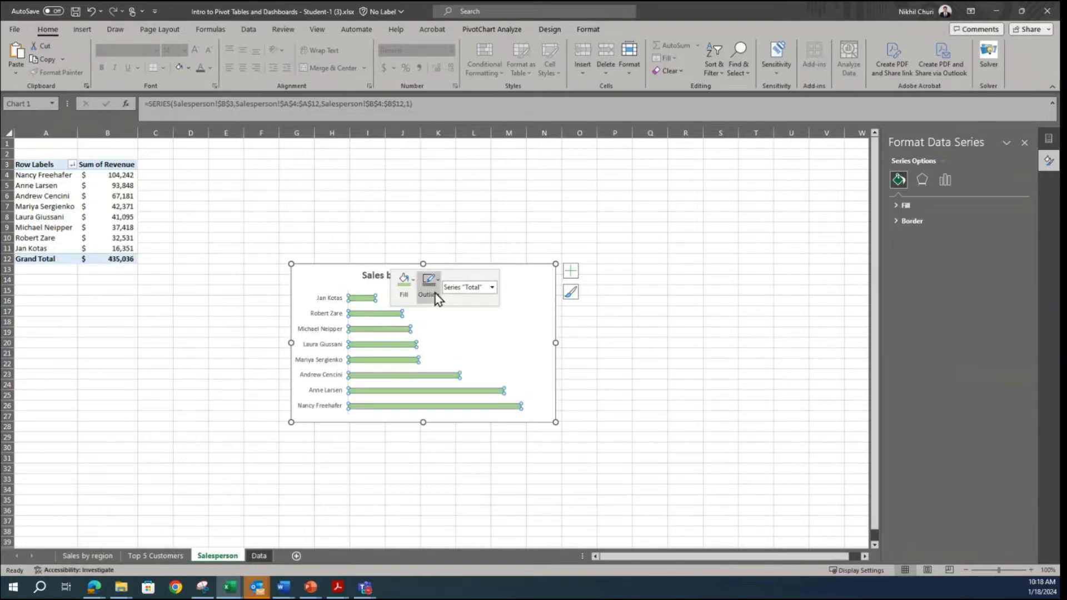
pyautogui.click(435, 294)
pyautogui.click(505, 377)
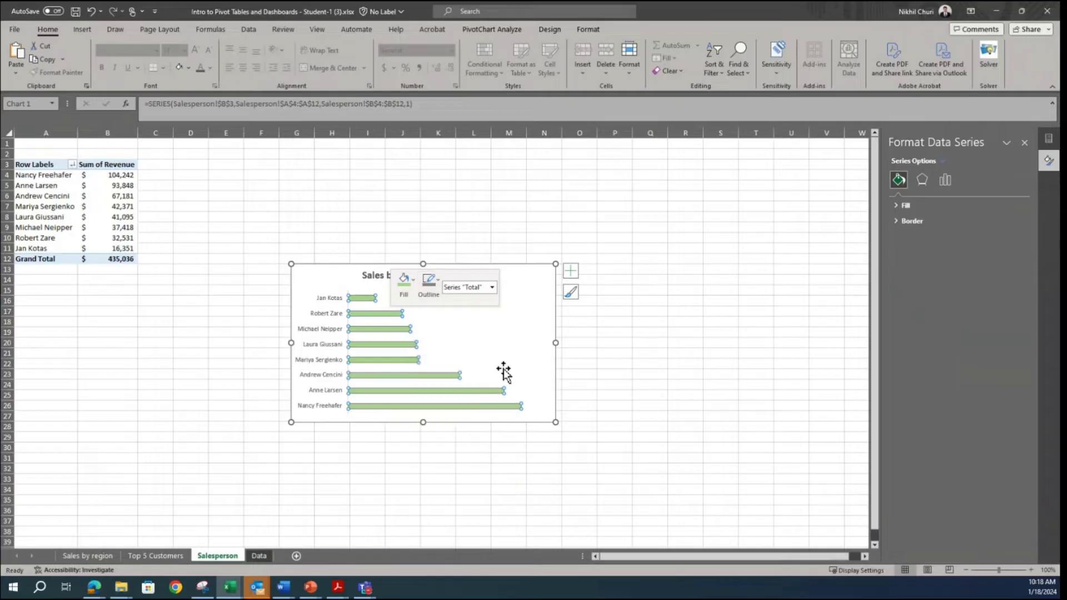
pyautogui.rightClick(400, 348)
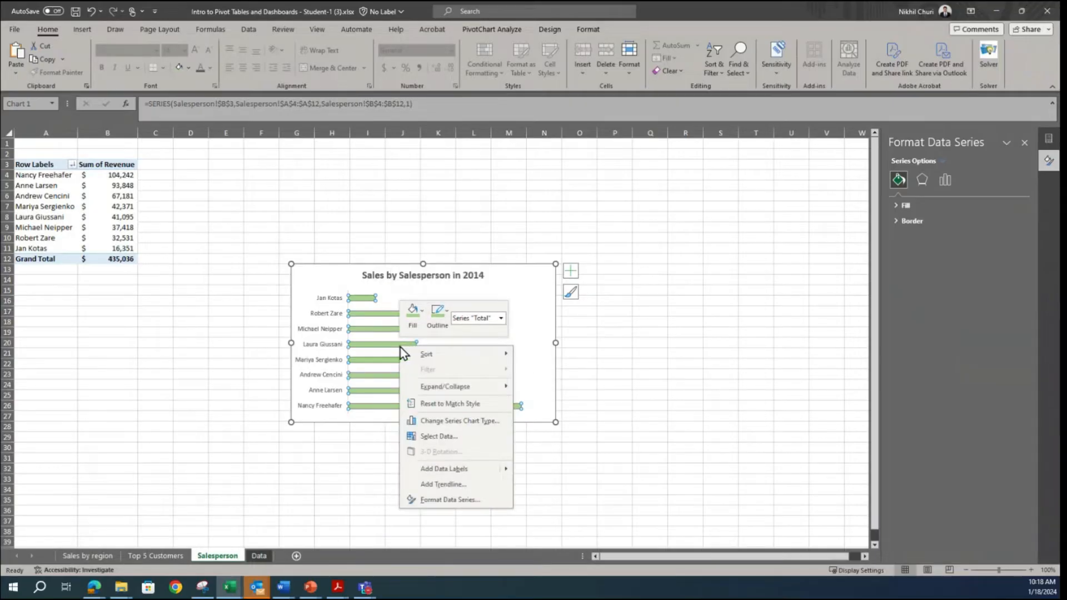
pyautogui.click(481, 468)
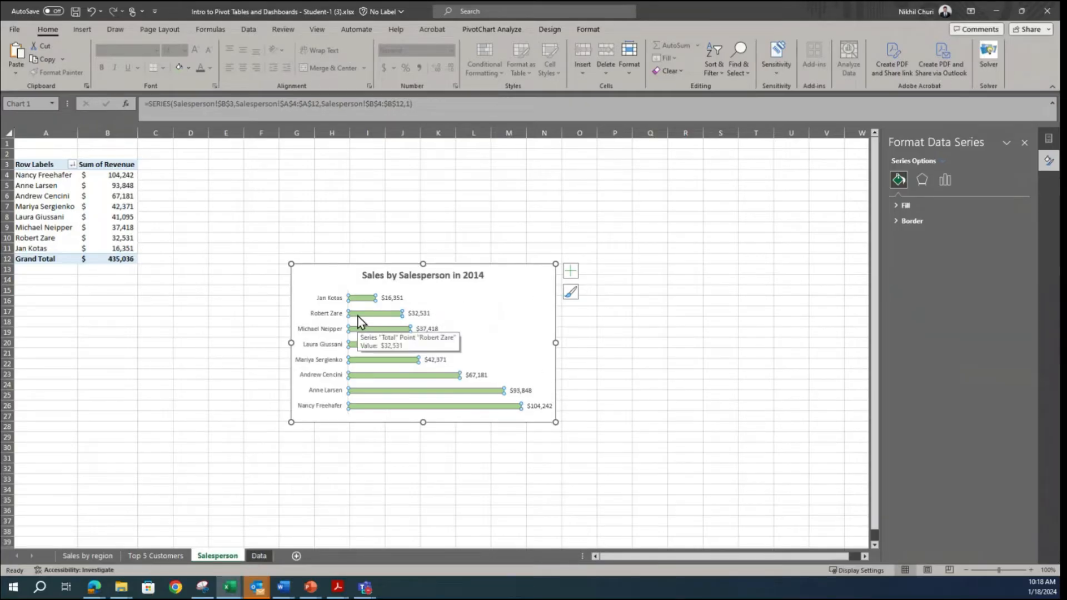
# Step: Set the bar series' gap width to 30% and move the chart beside the salesperson pivot table, level with its header
pyautogui.click(326, 319)
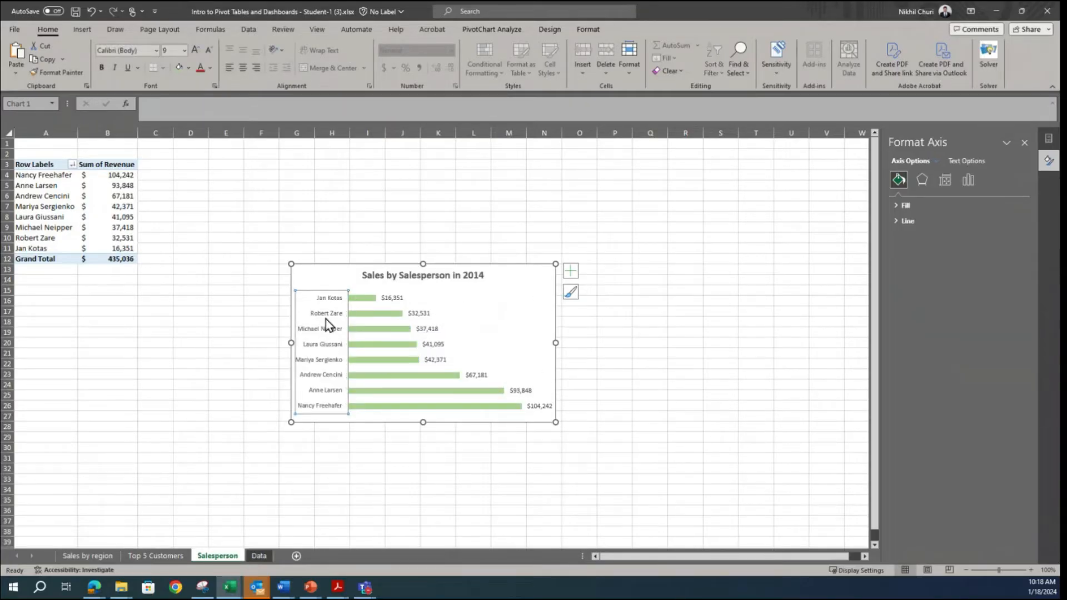
pyautogui.click(400, 329)
pyautogui.rightClick(400, 329)
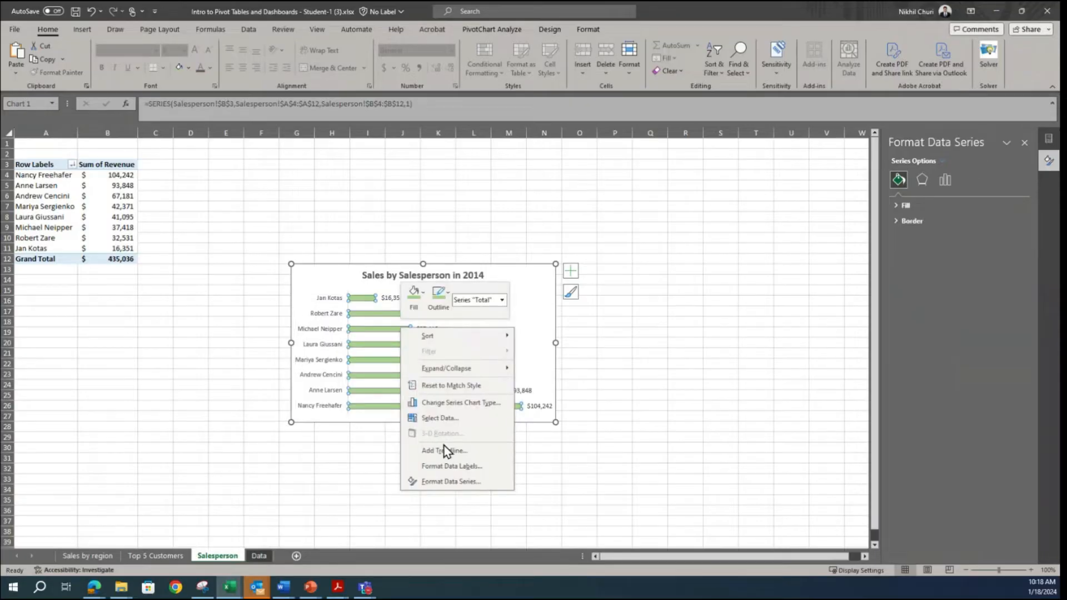
pyautogui.click(427, 482)
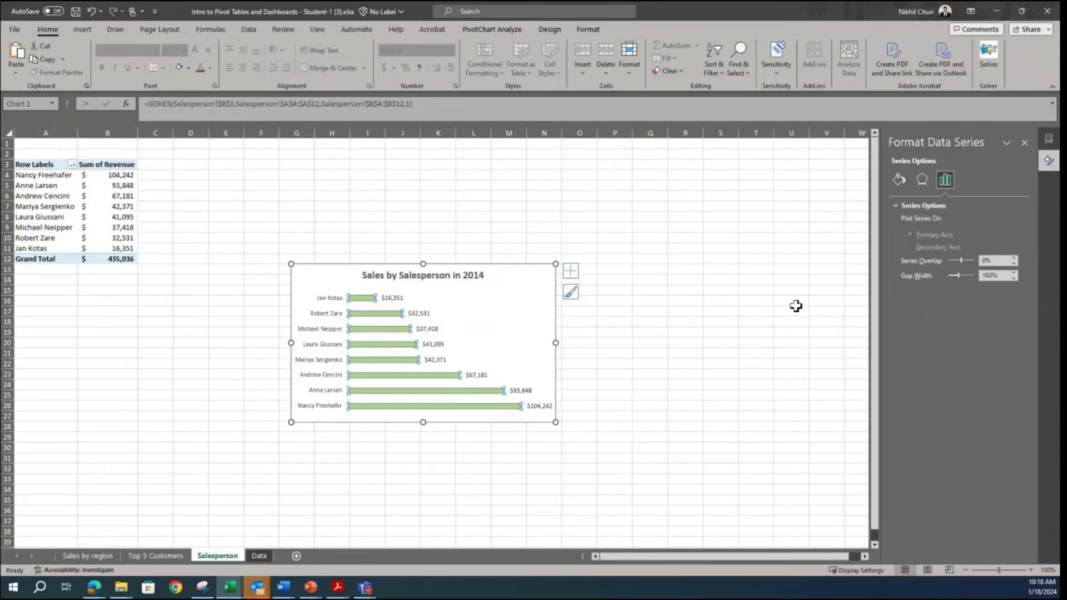
pyautogui.moveTo(1003, 275); pyautogui.dragTo(969, 279)
pyautogui.write('30')
pyautogui.press('Return')
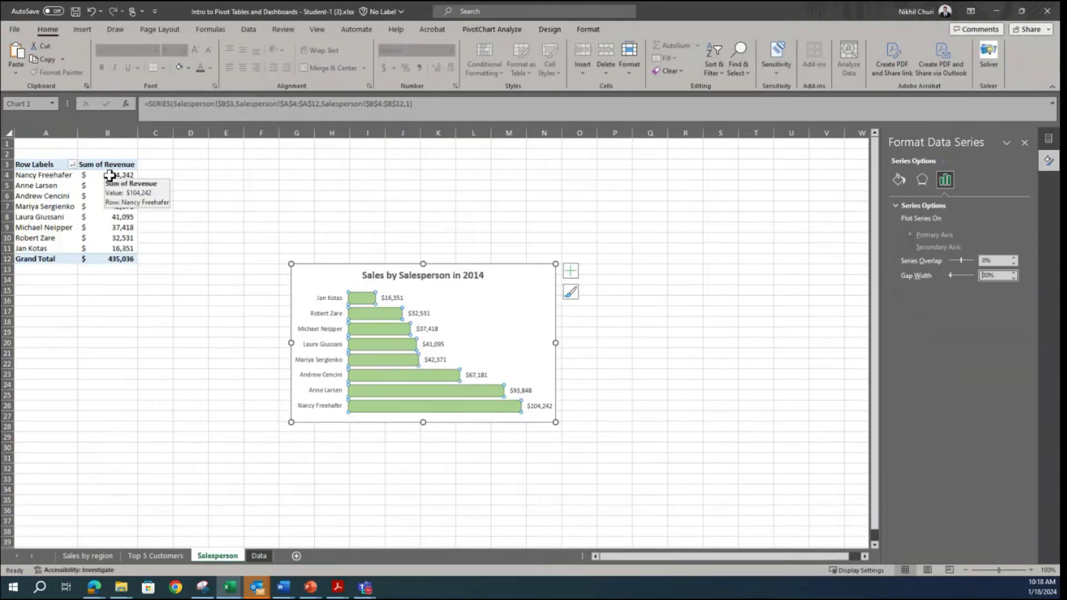
pyautogui.moveTo(315, 268); pyautogui.dragTo(200, 169)
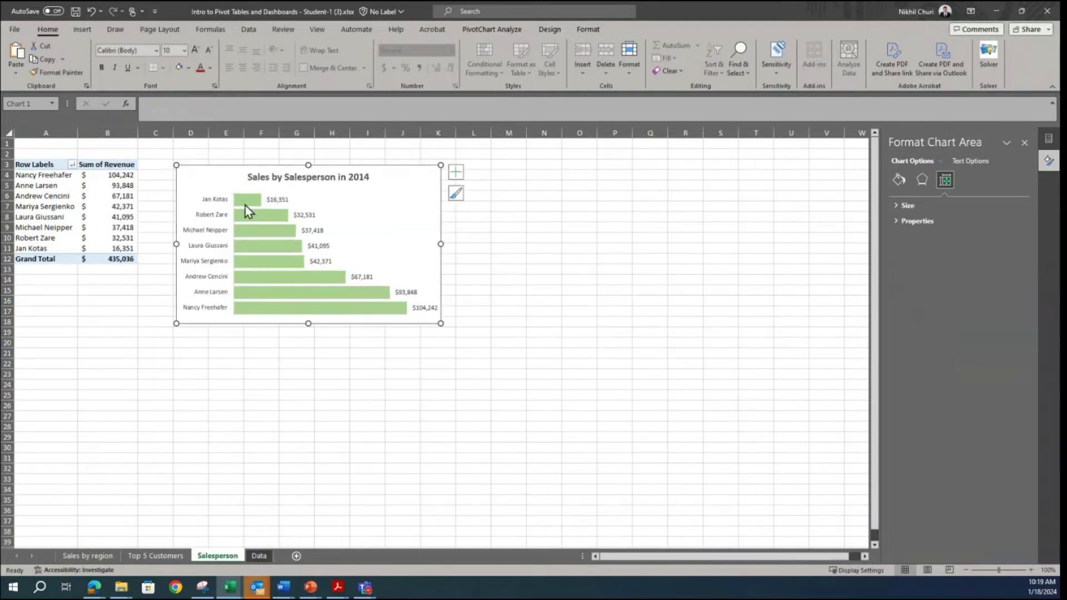
pyautogui.click(211, 219)
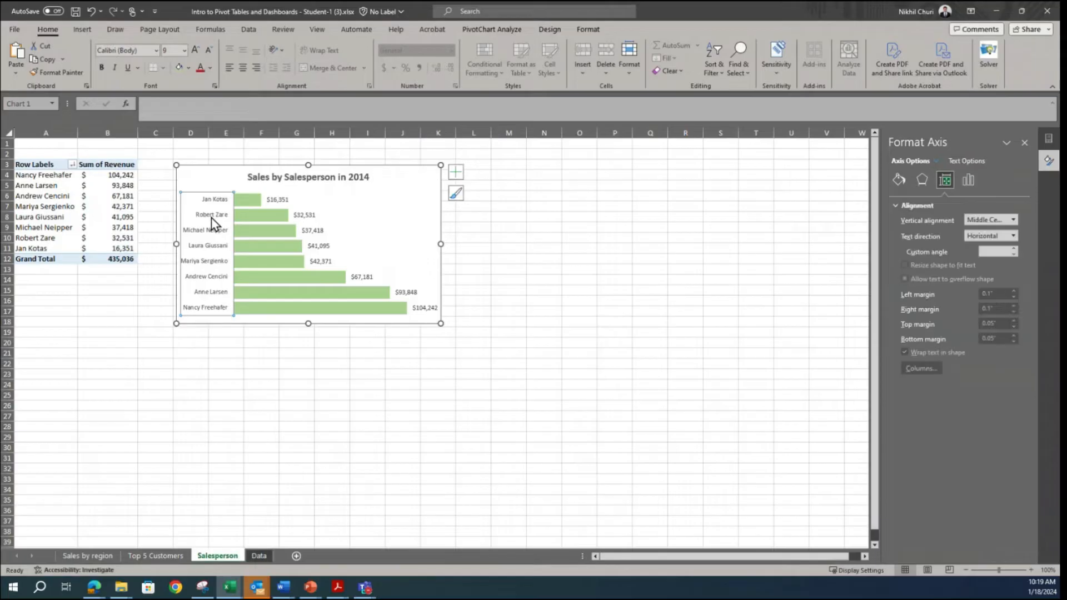
pyautogui.click(968, 179)
pyautogui.click(898, 176)
pyautogui.click(920, 179)
pyautogui.click(942, 180)
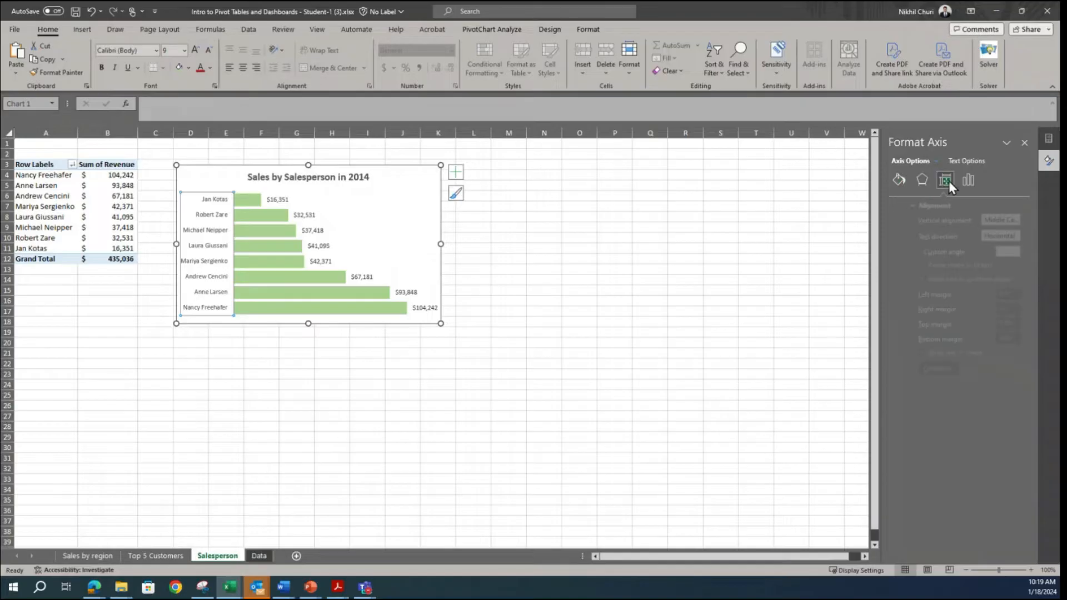
pyautogui.click(965, 181)
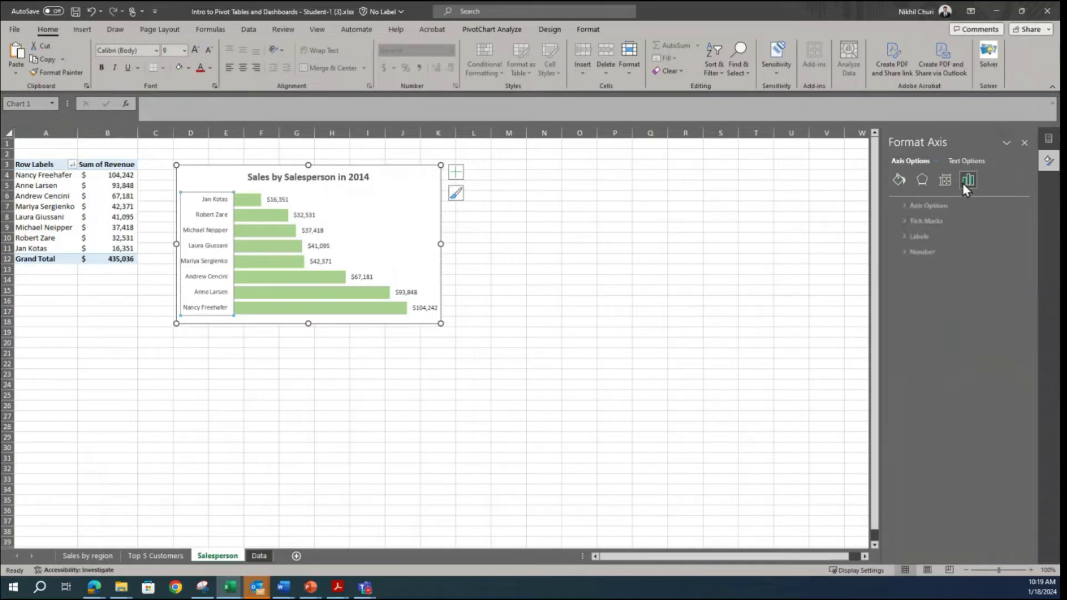
pyautogui.rightClick(189, 218)
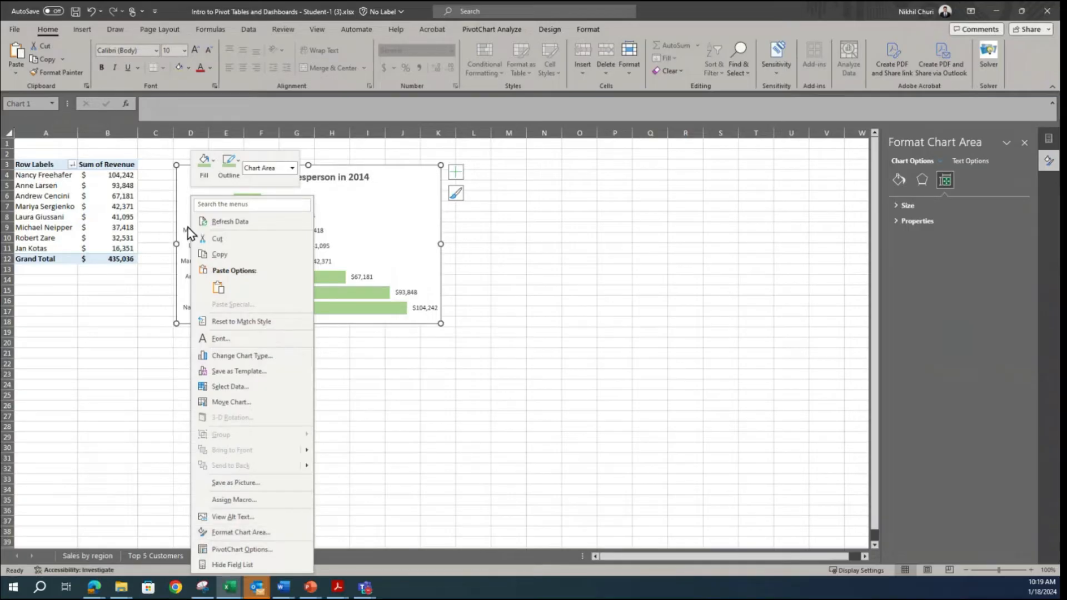
pyautogui.click(640, 254)
# Step: Format the chart's vertical salesperson axis to show its categories in reverse order
pyautogui.click(206, 215)
pyautogui.rightClick(209, 216)
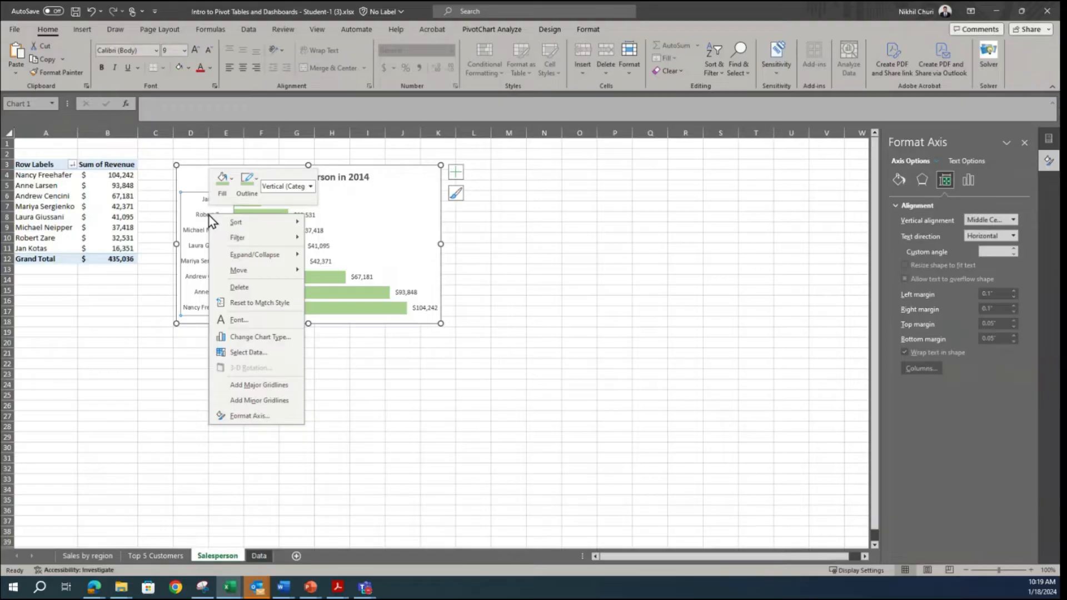
pyautogui.click(267, 417)
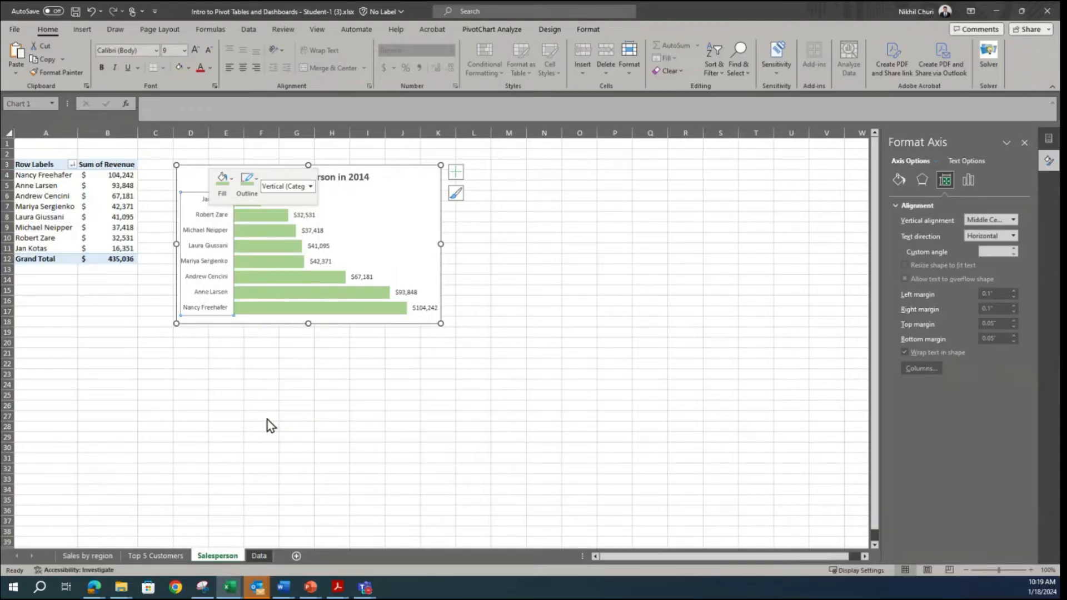
pyautogui.click(966, 180)
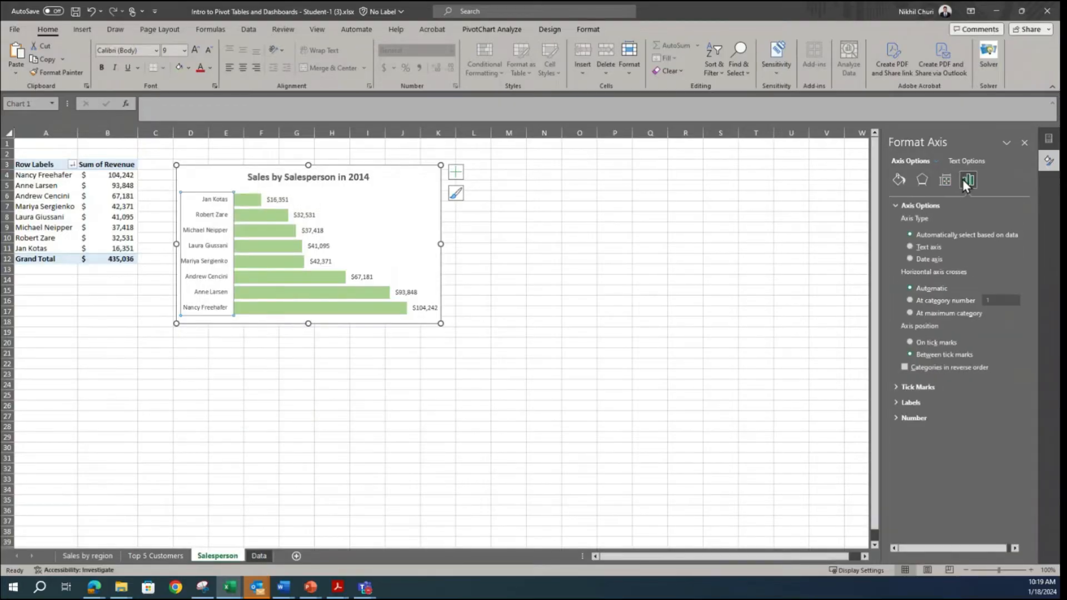
pyautogui.click(905, 368)
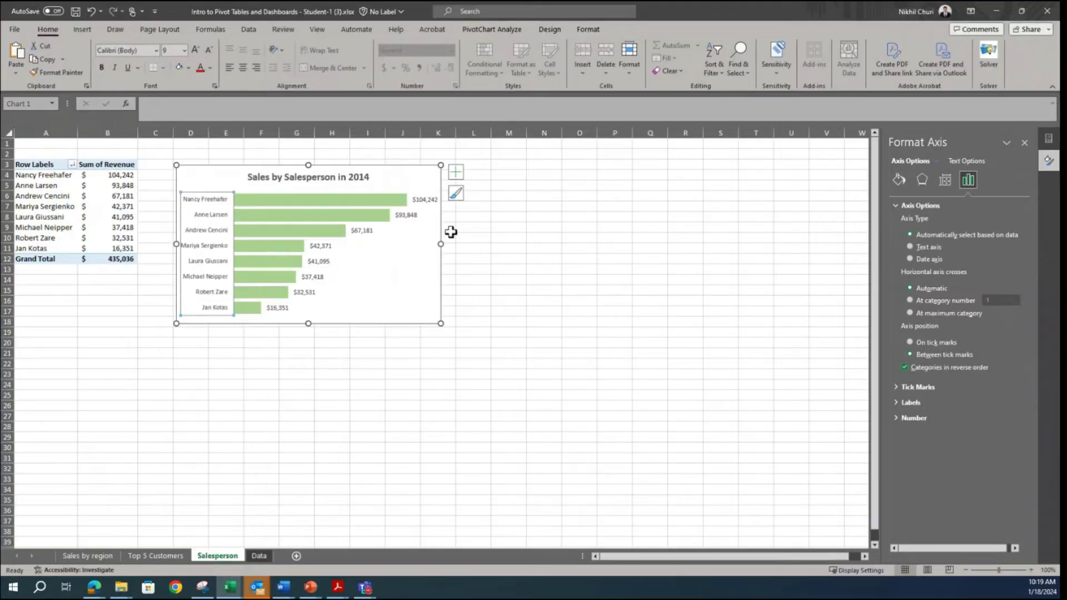
pyautogui.click(579, 259)
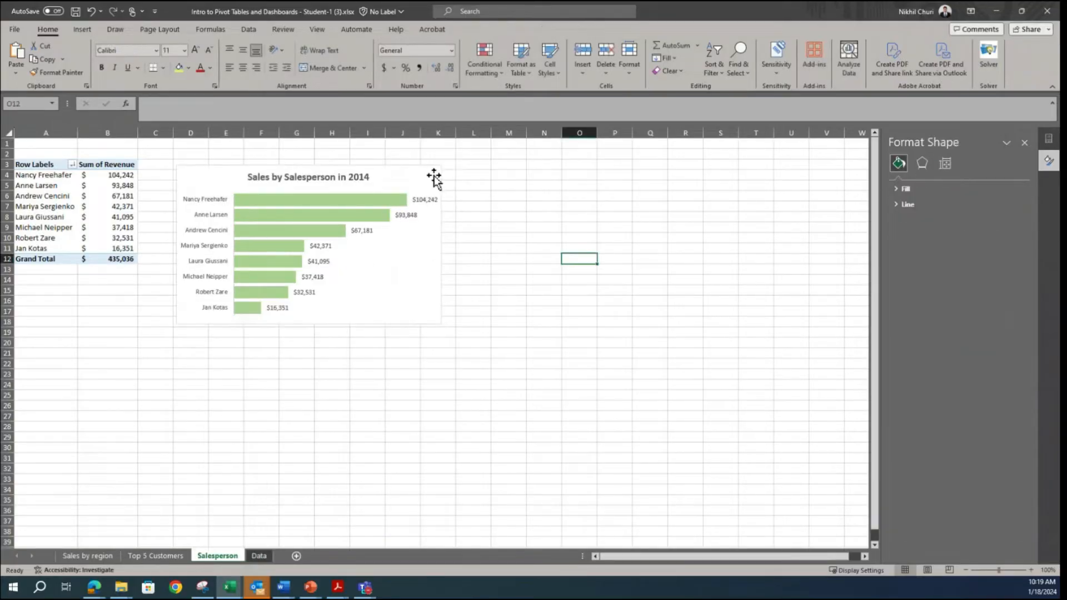
# Step: Outline the salesperson chart area with the darkest grey shade of the white theme color
pyautogui.click(432, 177)
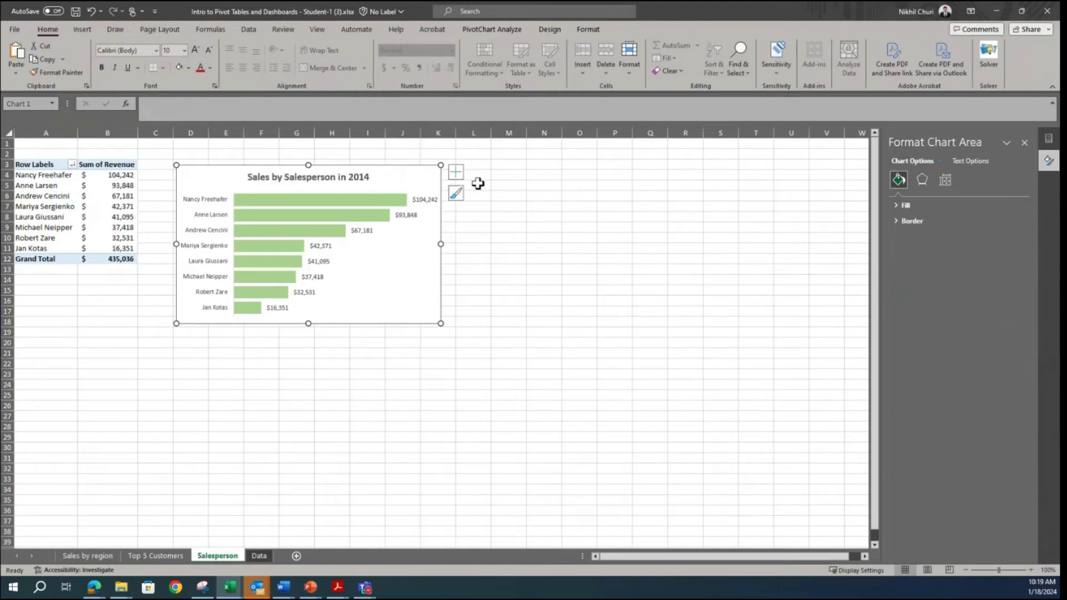
pyautogui.click(593, 27)
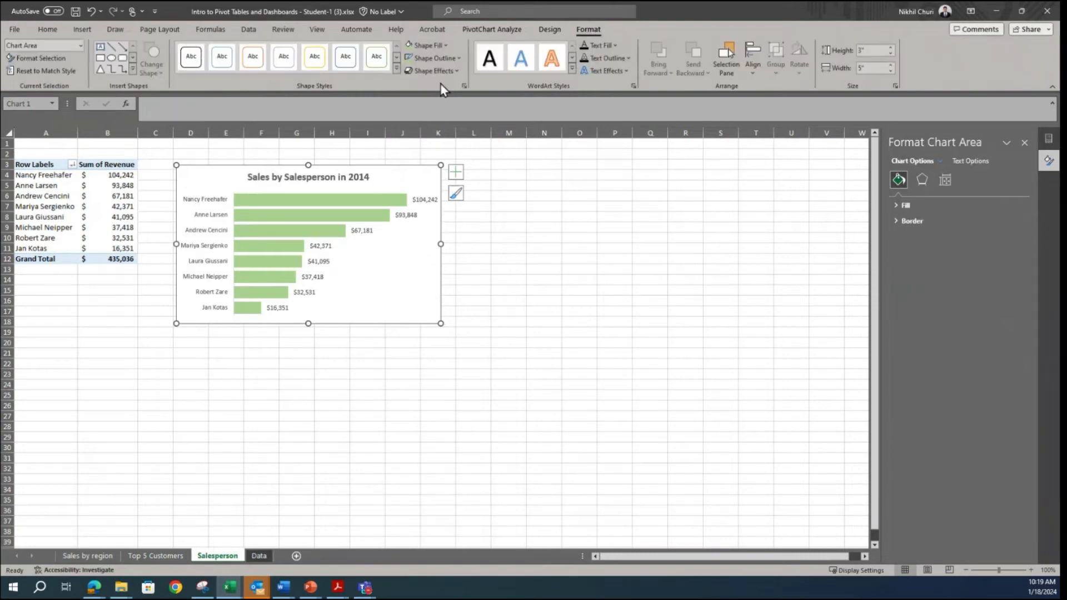
pyautogui.click(458, 59)
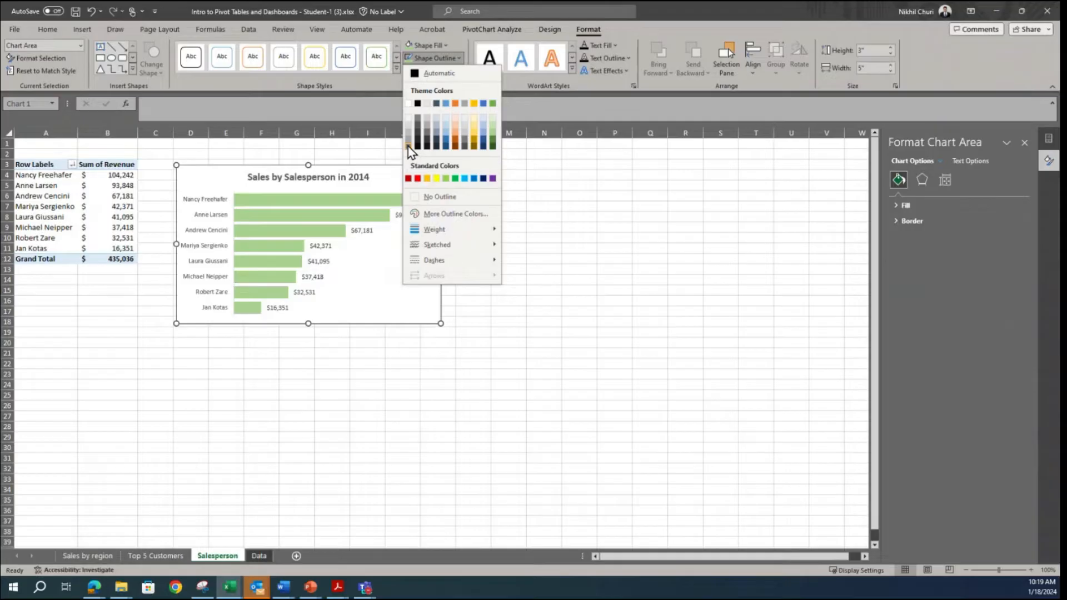
pyautogui.click(408, 147)
pyautogui.click(404, 143)
pyautogui.click(578, 238)
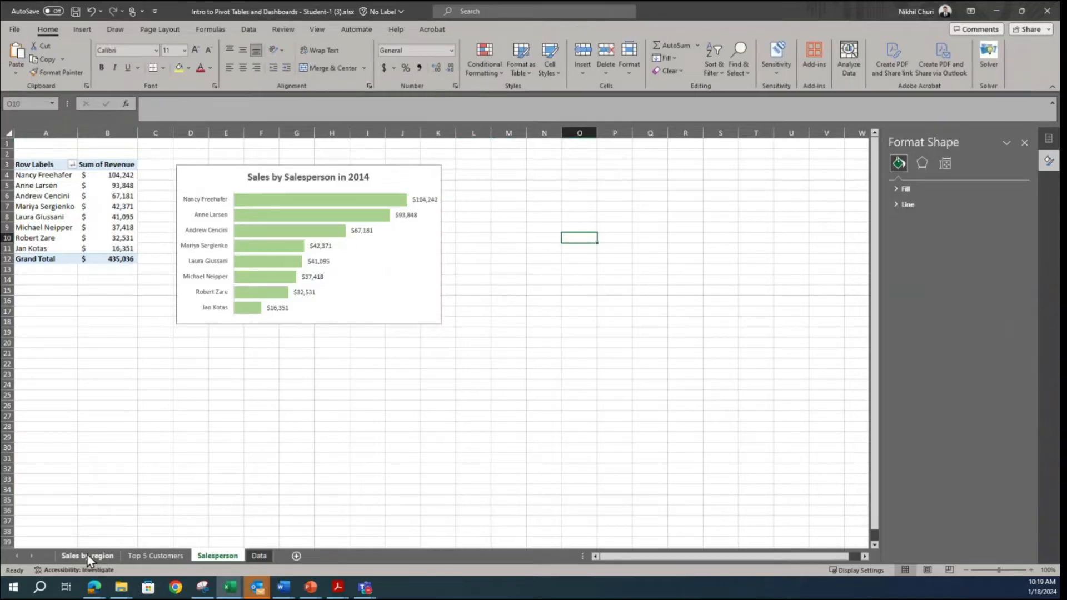
# Step: On the Sales by region sheet, give the region chart area the same darkest grey outline from the white theme shades
pyautogui.click(89, 558)
pyautogui.click(244, 179)
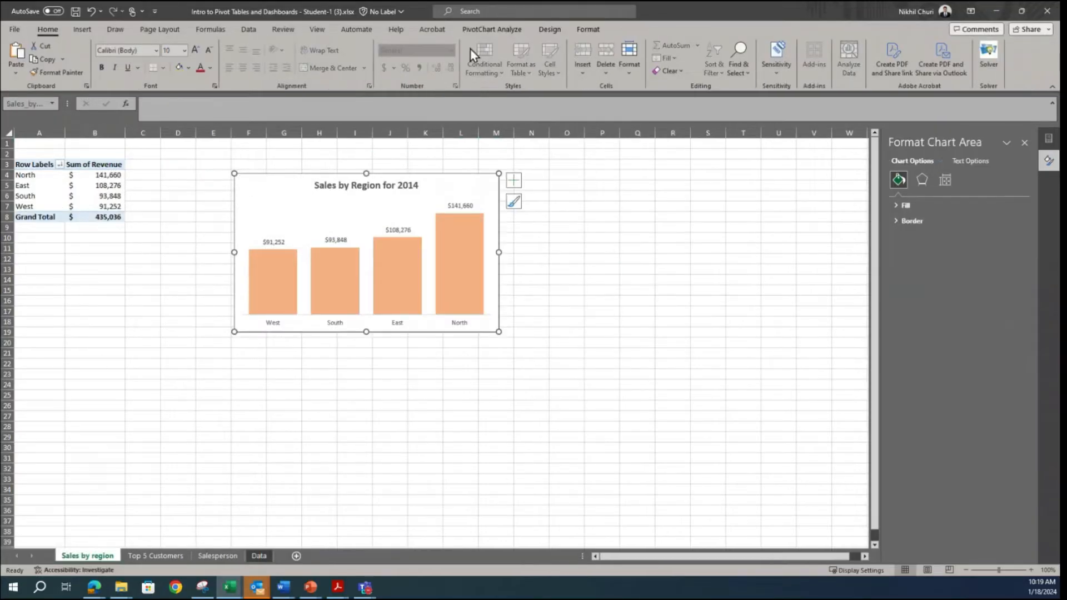
pyautogui.click(599, 33)
pyautogui.click(441, 58)
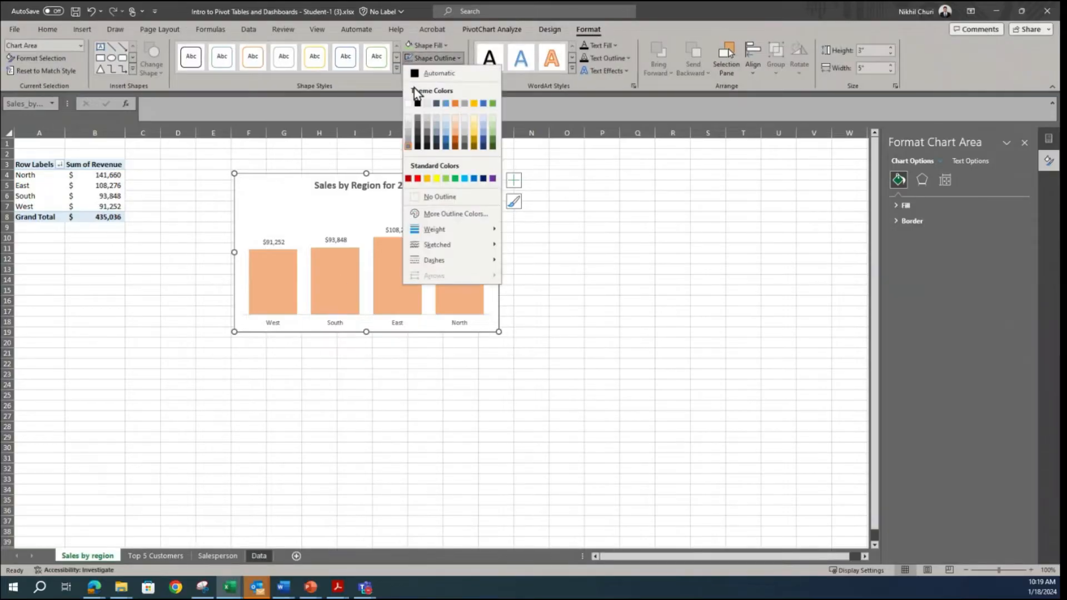
pyautogui.click(407, 145)
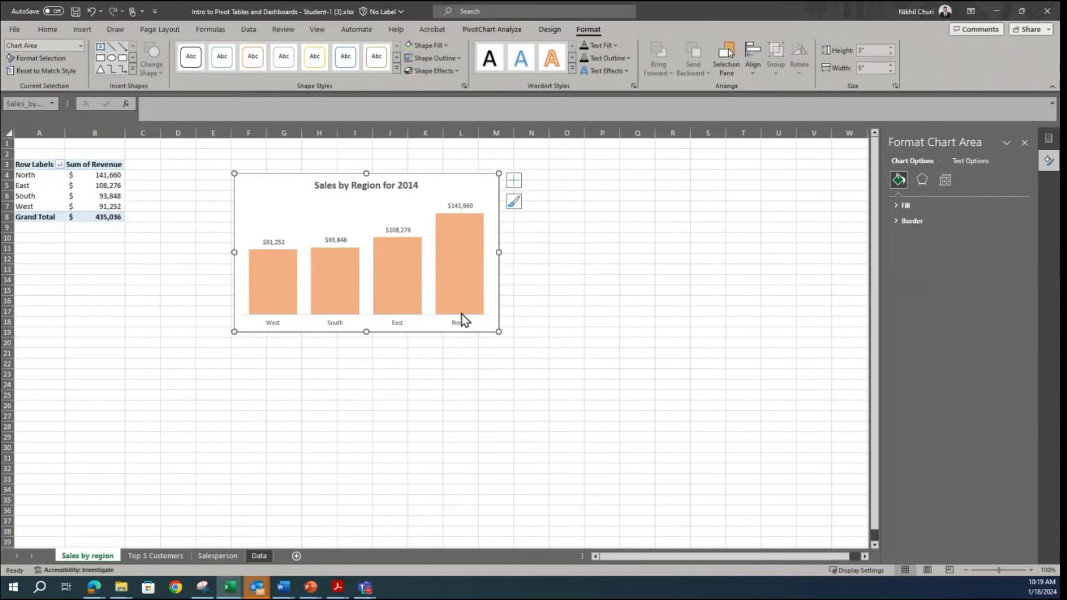
# Step: On the Top 5 Customers sheet, outline the chart area with the darkest grey shade of the white theme color
pyautogui.click(146, 556)
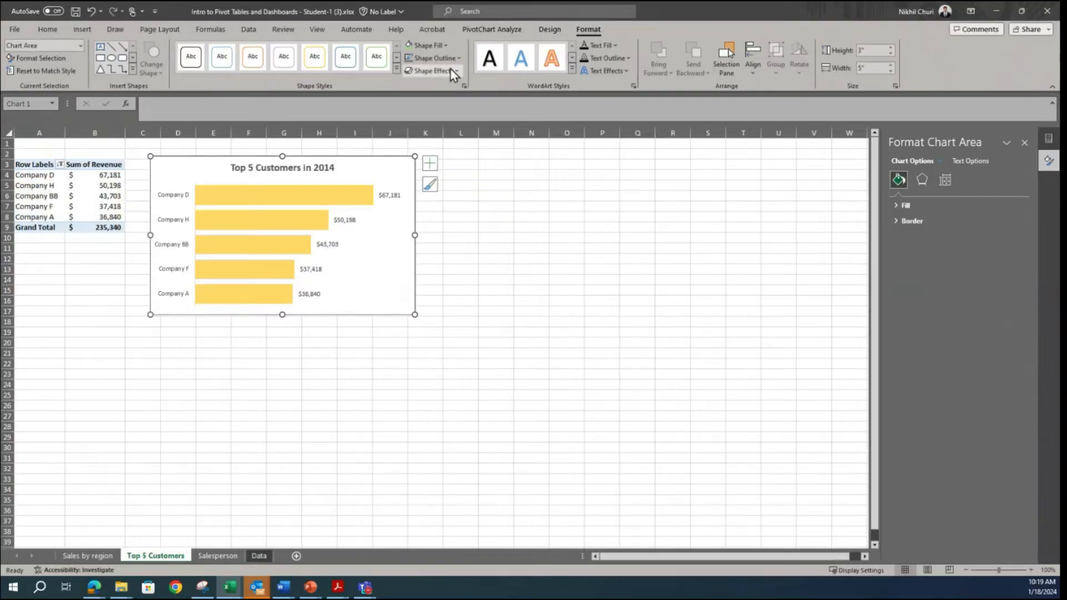
pyautogui.click(436, 59)
pyautogui.click(409, 148)
# Step: On the Salesperson sheet, reapply the darkest grey white-theme outline to the salesperson chart area and deselect the chart
pyautogui.click(225, 556)
pyautogui.click(194, 181)
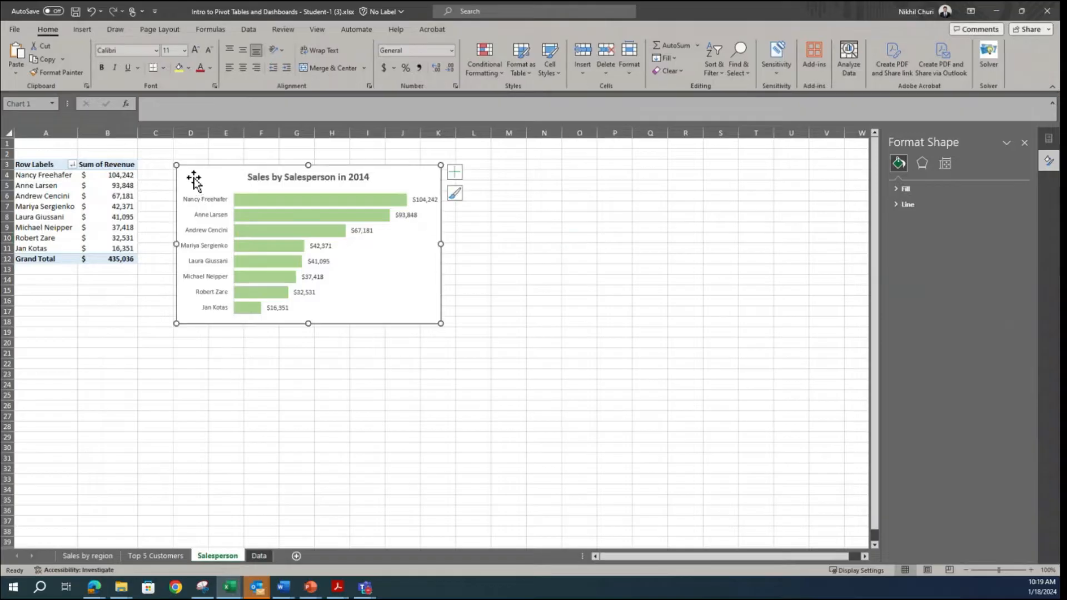
pyautogui.click(436, 58)
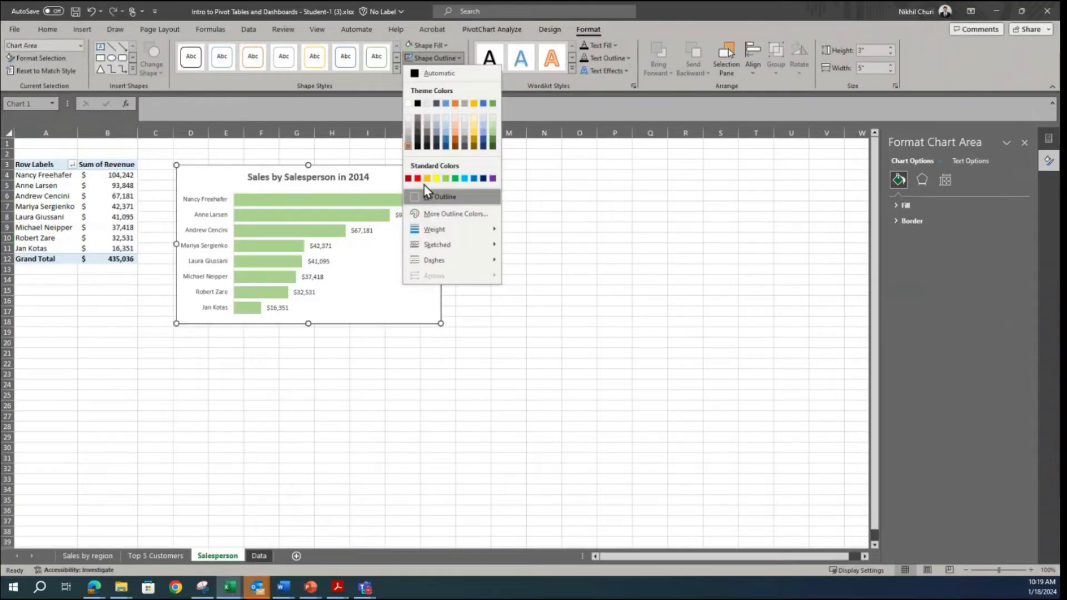
pyautogui.click(408, 146)
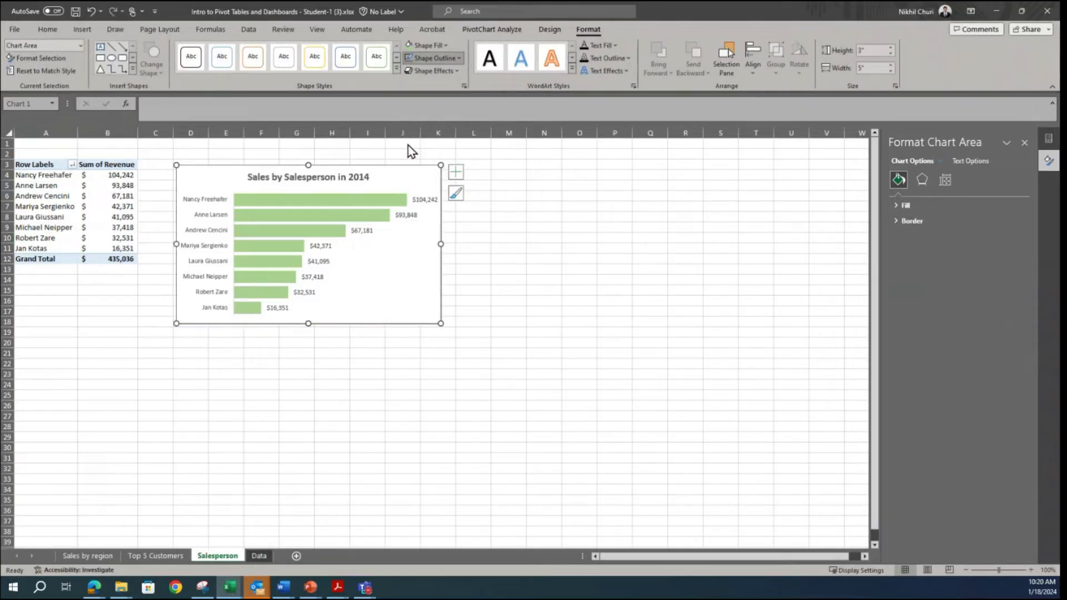
pyautogui.click(548, 256)
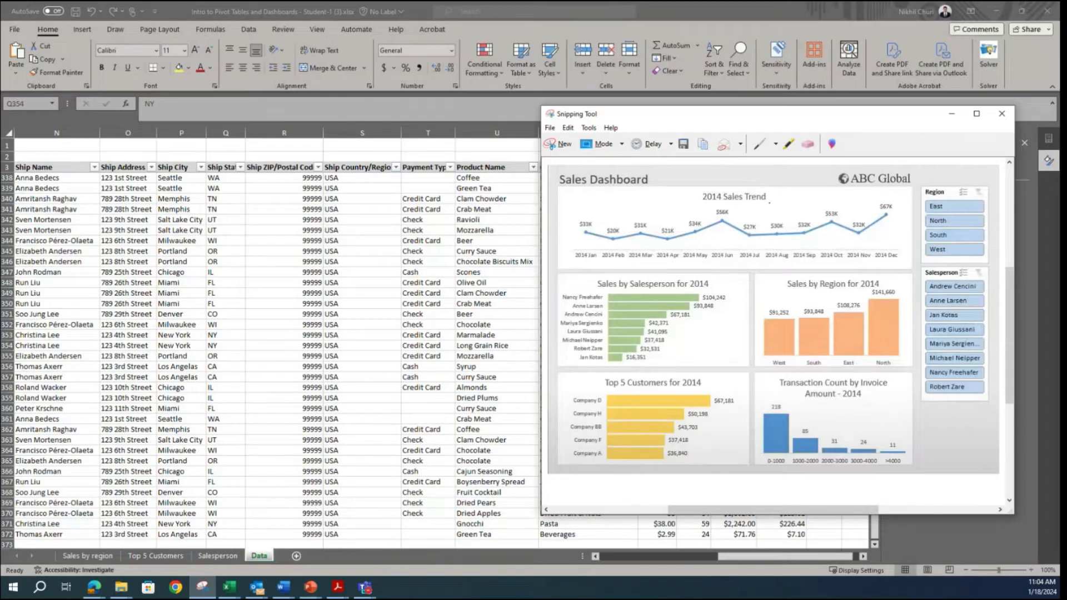
# Step: Minimize the sample dashboard image and create a pivot table from the Data sheet's order details on a new worksheet
pyautogui.click(952, 114)
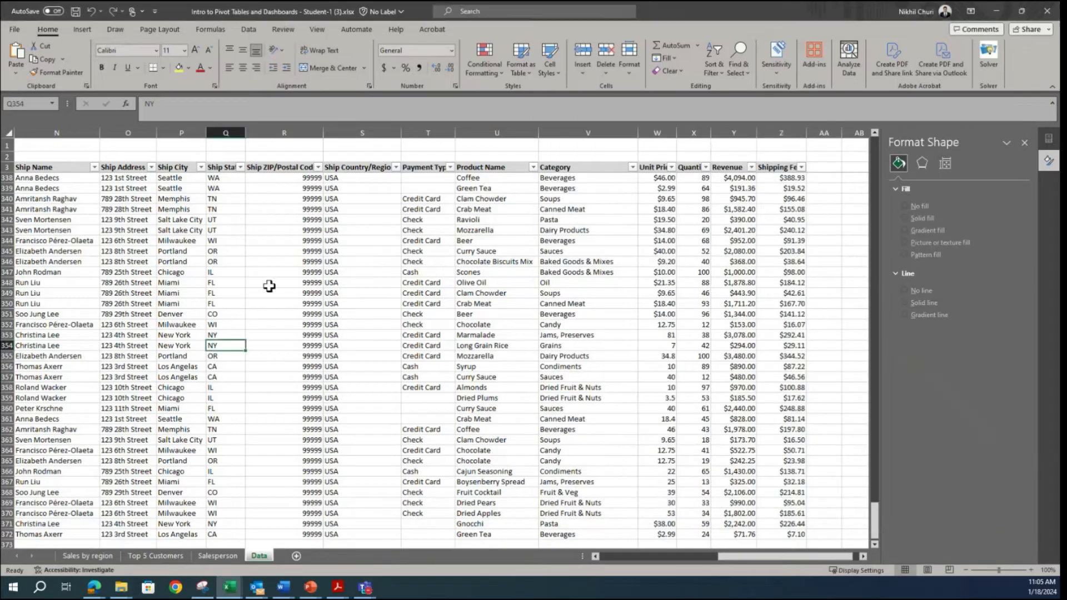
pyautogui.click(269, 282)
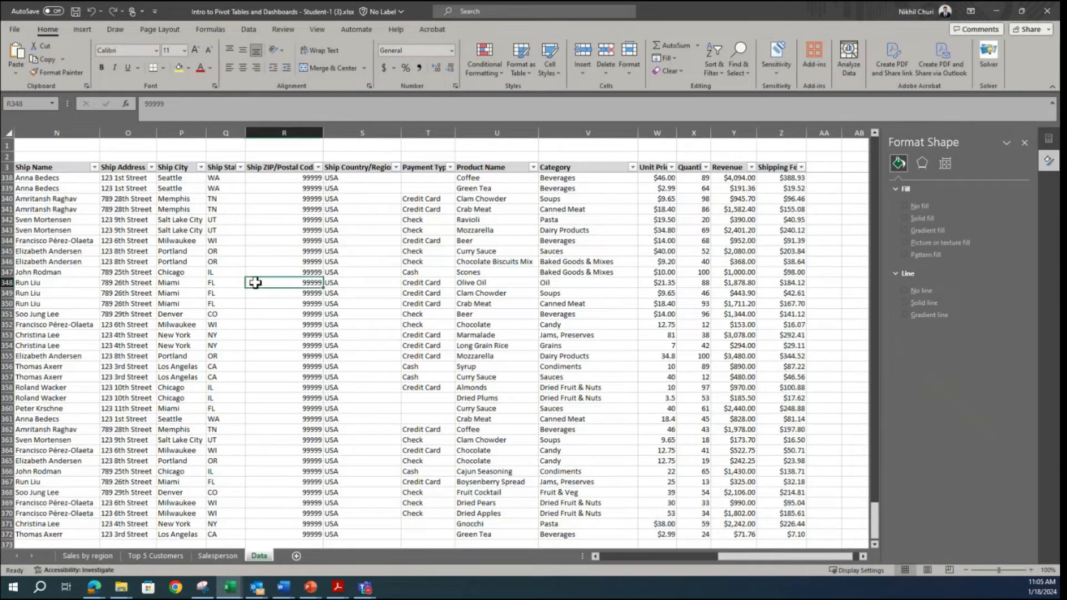
pyautogui.click(120, 262)
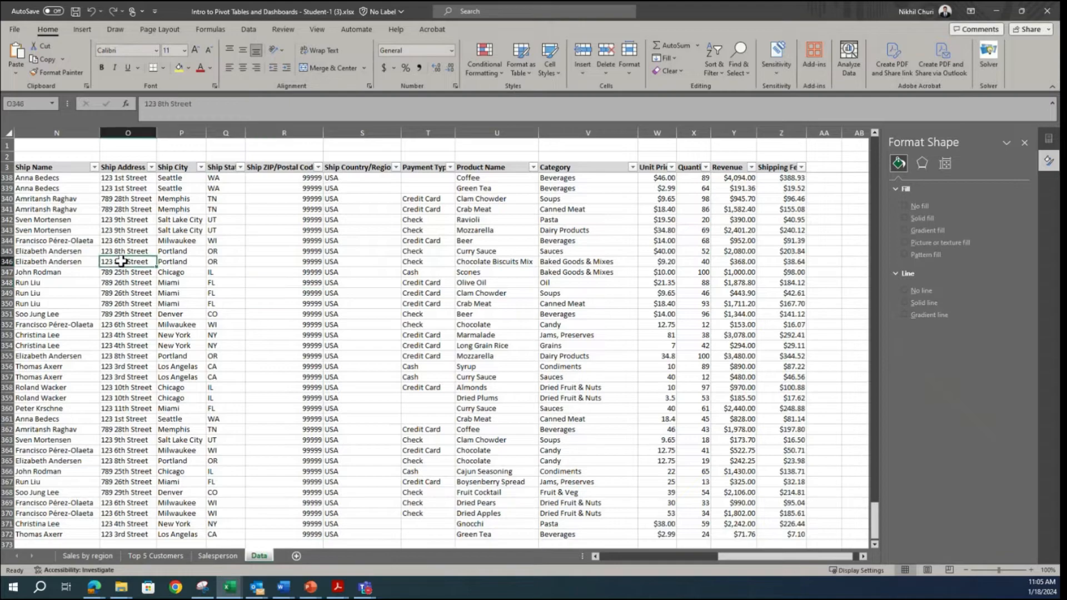
pyautogui.click(82, 27)
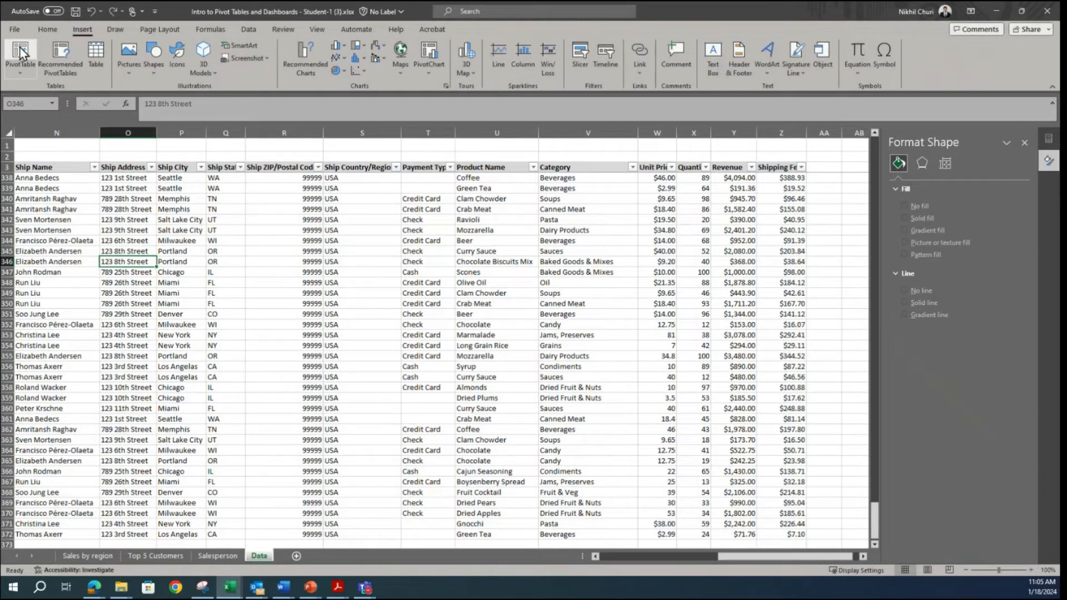
pyautogui.click(20, 53)
pyautogui.click(615, 413)
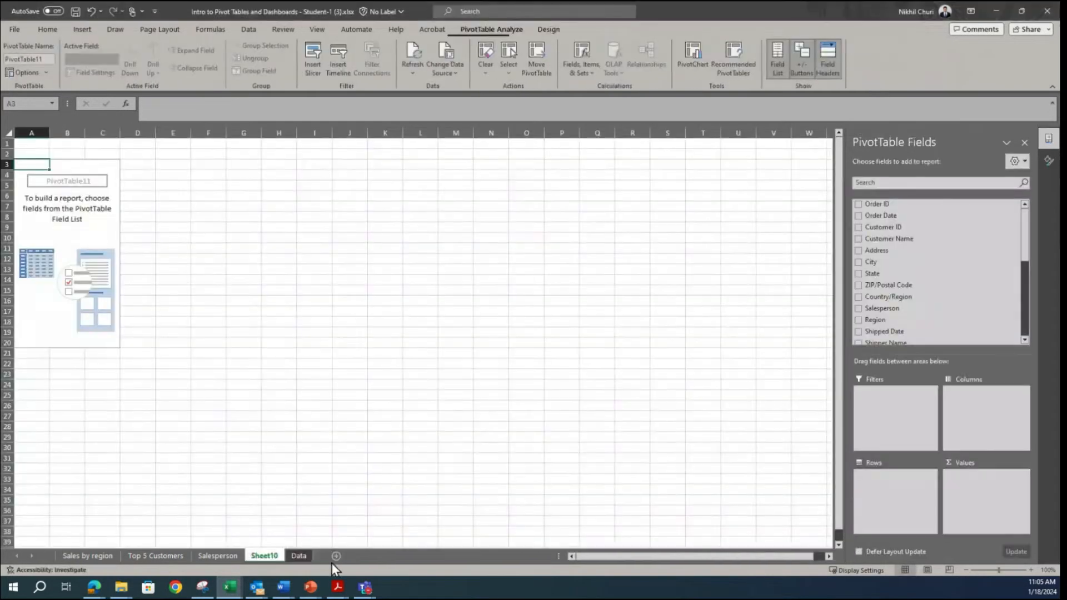
# Step: Rename the new pivot table's sheet as Salestrend
pyautogui.doubleClick(263, 557)
pyautogui.write('Salestrend')
pyautogui.click(326, 384)
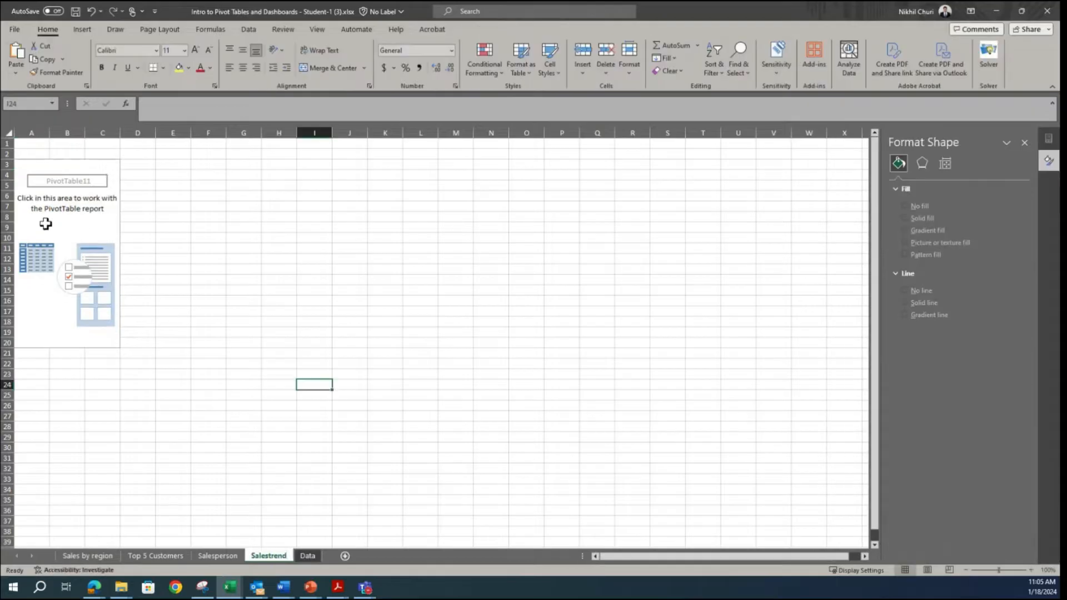
# Step: Add the Order Date field to the rows of the Salestrend pivot table
pyautogui.click(45, 223)
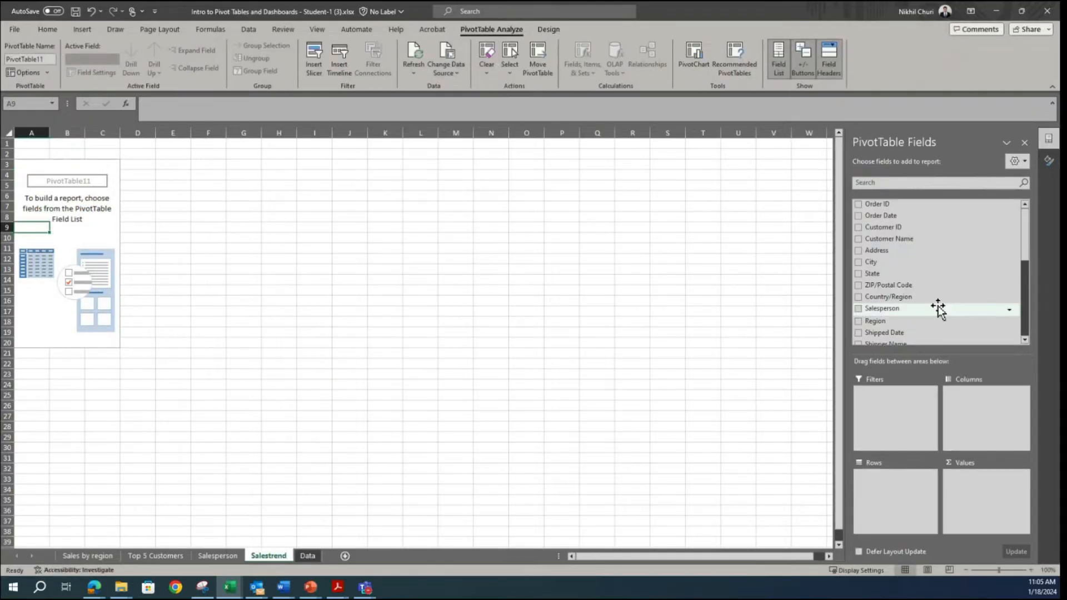
pyautogui.scroll(-5, 939, 306)
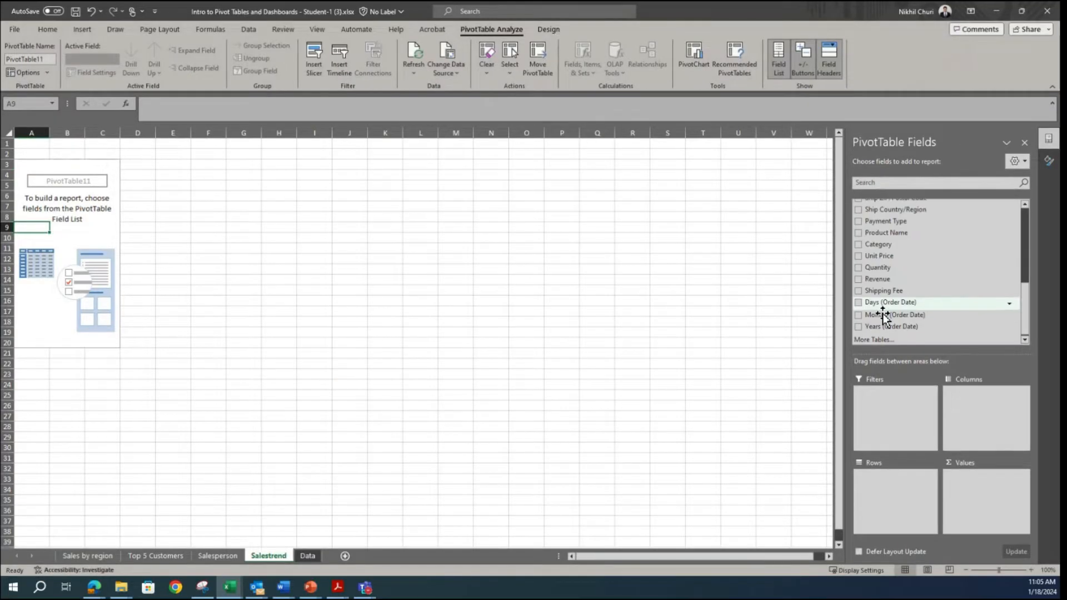
pyautogui.scroll(5, 904, 333)
pyautogui.scroll(2, 904, 333)
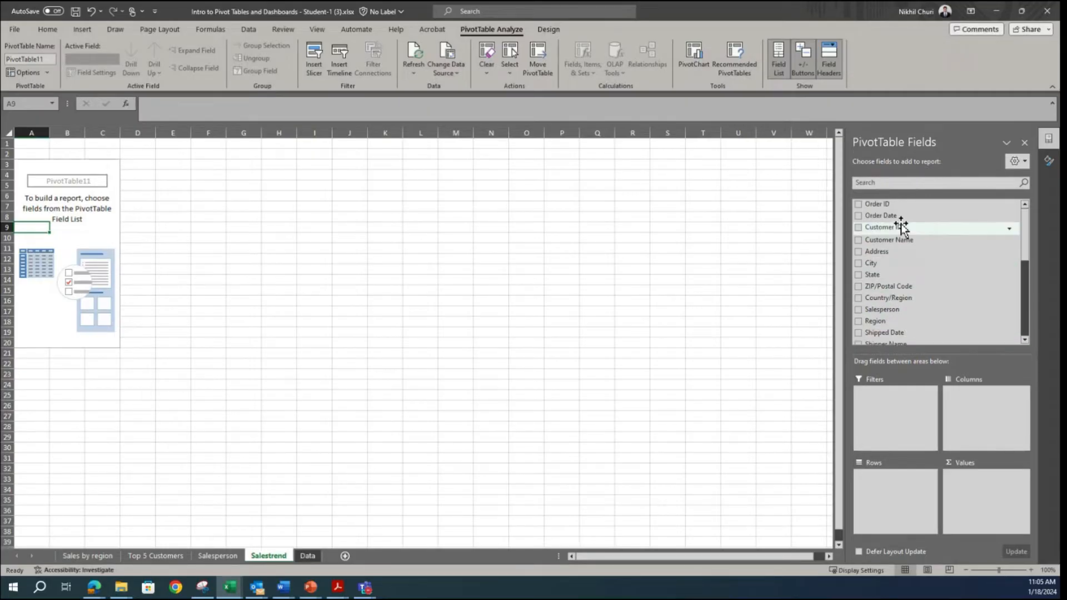
pyautogui.moveTo(872, 219); pyautogui.dragTo(905, 495)
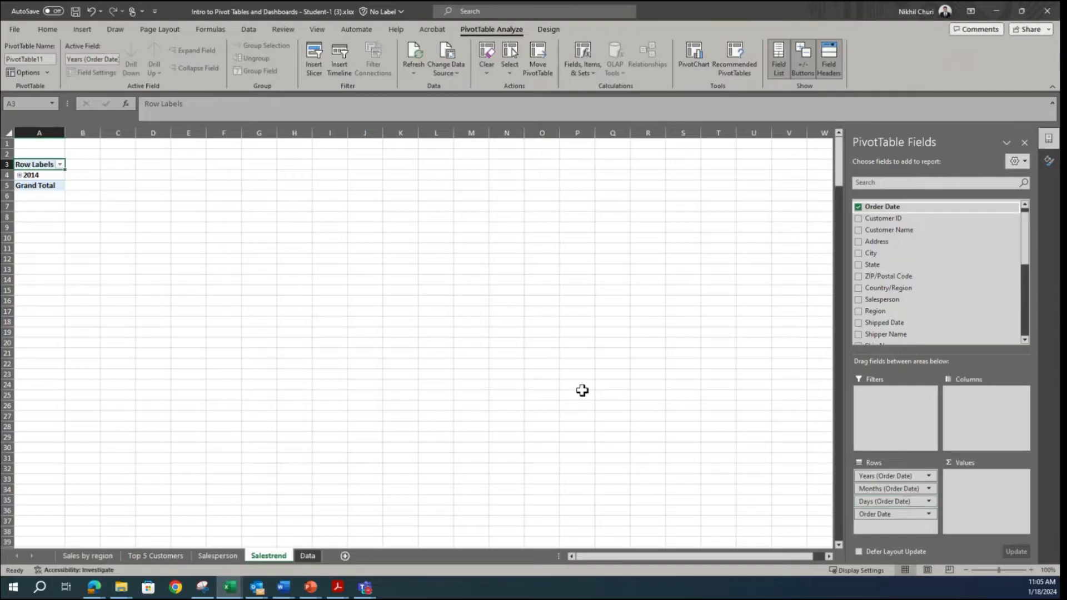
# Step: Group the pivot table's order dates by Days, Months and Years, reopening the grouping settings to confirm the same selection
pyautogui.click(42, 175)
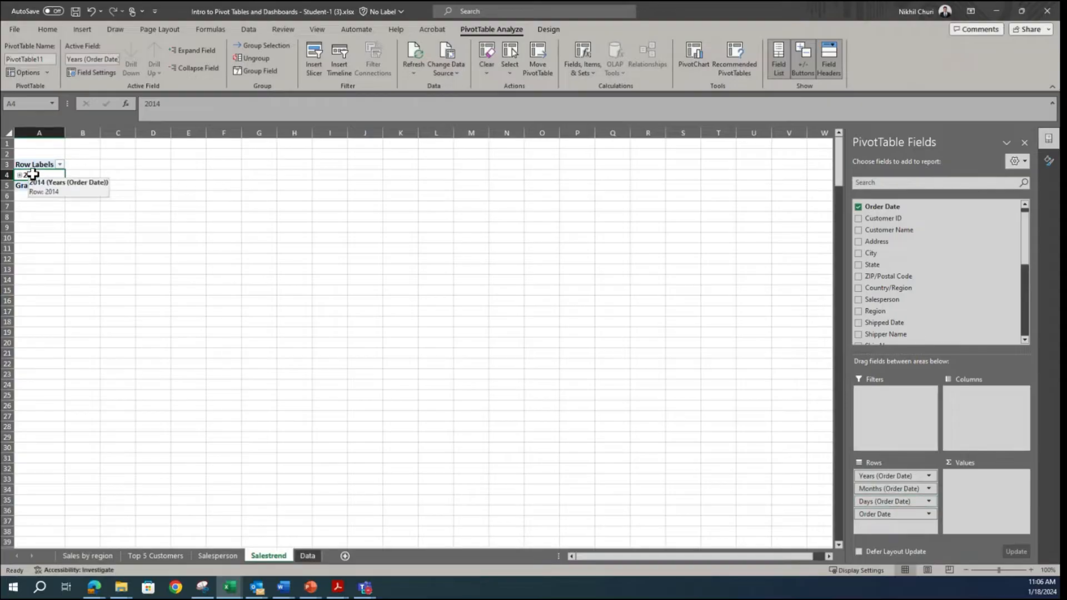
pyautogui.click(254, 70)
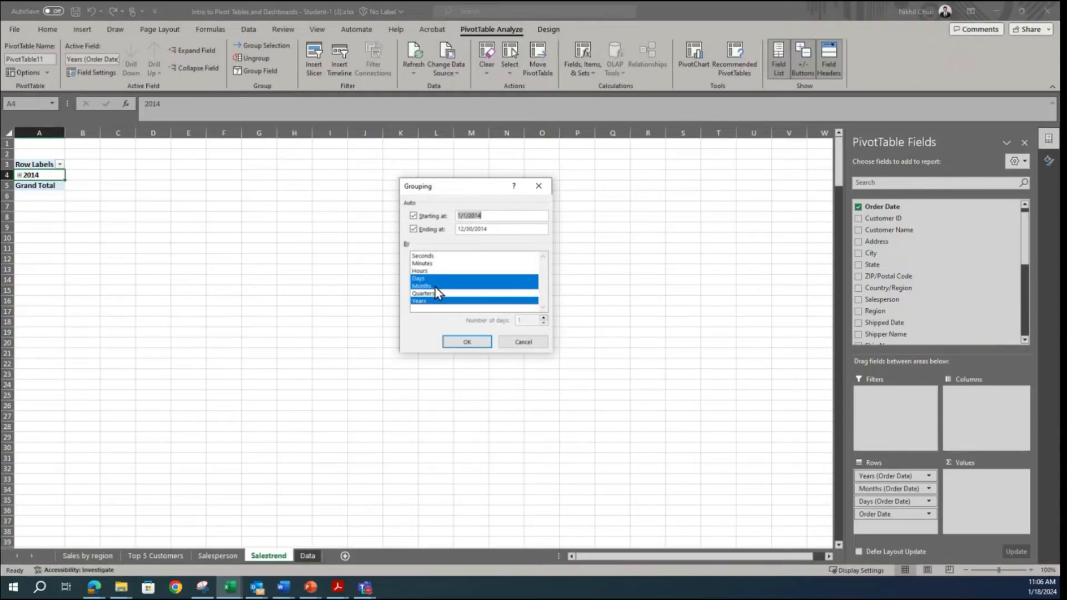
pyautogui.click(467, 342)
pyautogui.rightClick(37, 178)
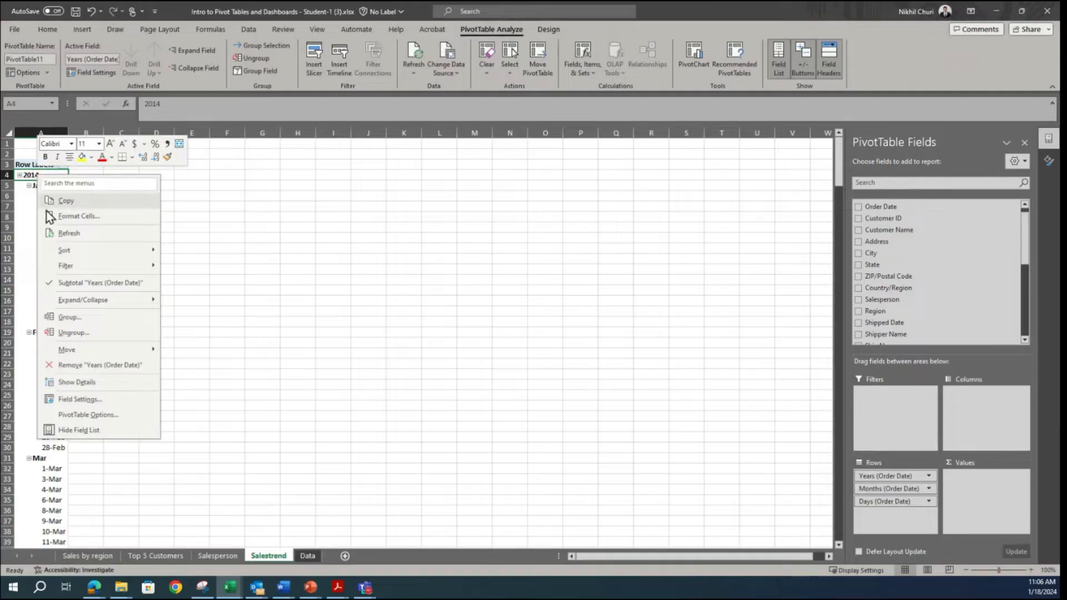
pyautogui.click(75, 316)
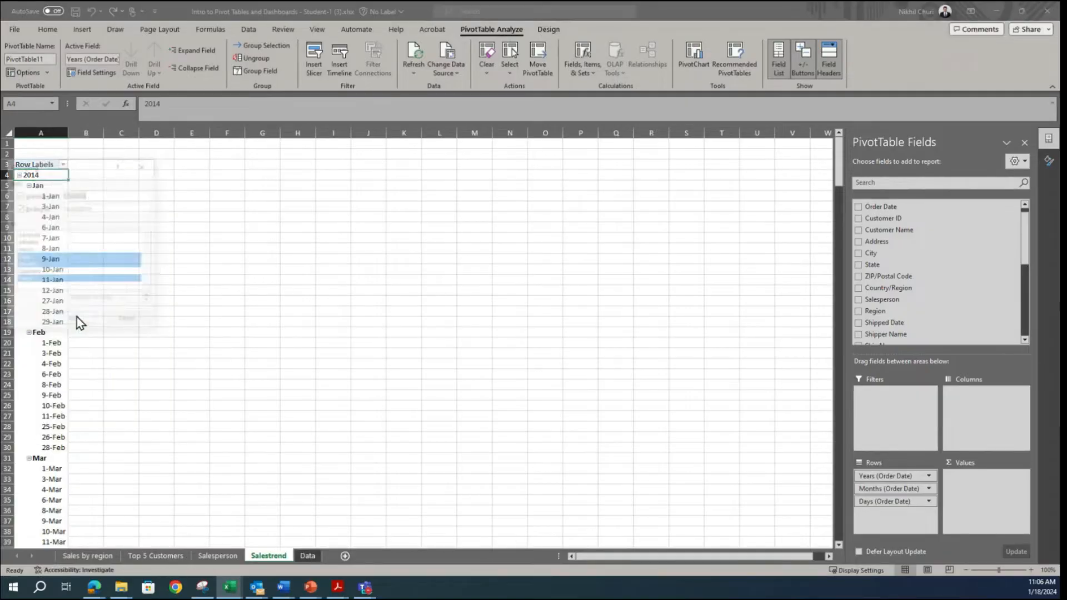
pyautogui.moveTo(72, 172); pyautogui.dragTo(430, 175)
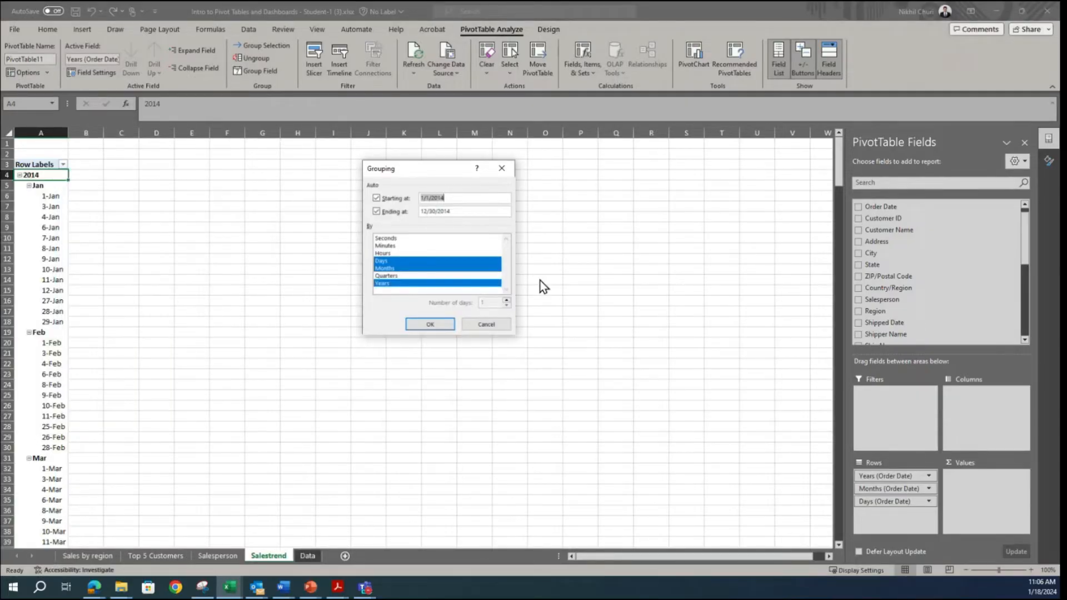
pyautogui.click(429, 325)
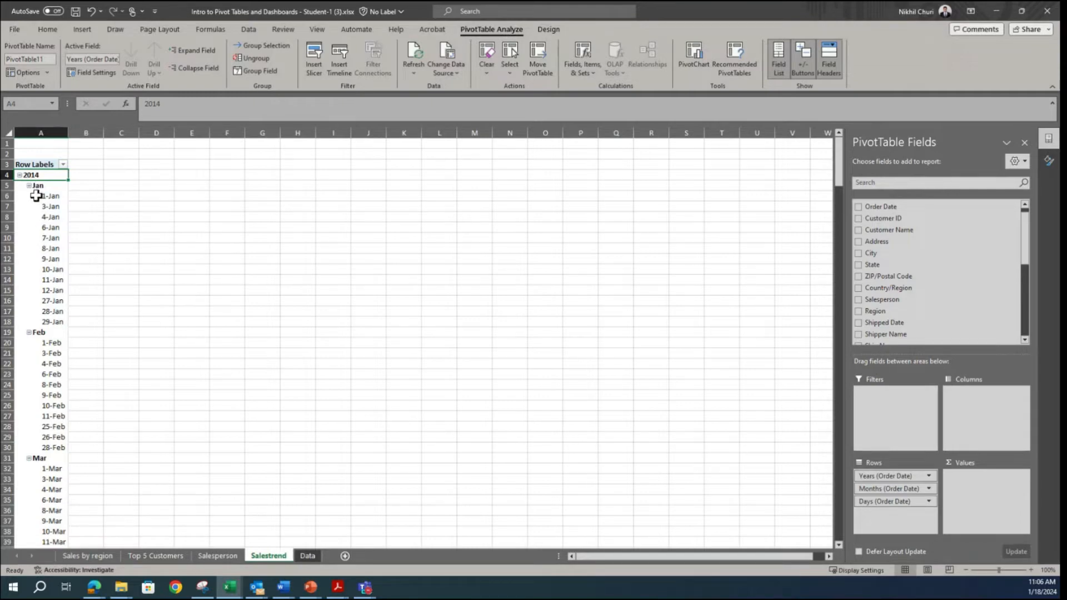
# Step: Examine the daily date rows and compare them with the sales trend chart in the Snipping Tool's sample dashboard
pyautogui.scroll(-15, 56, 289)
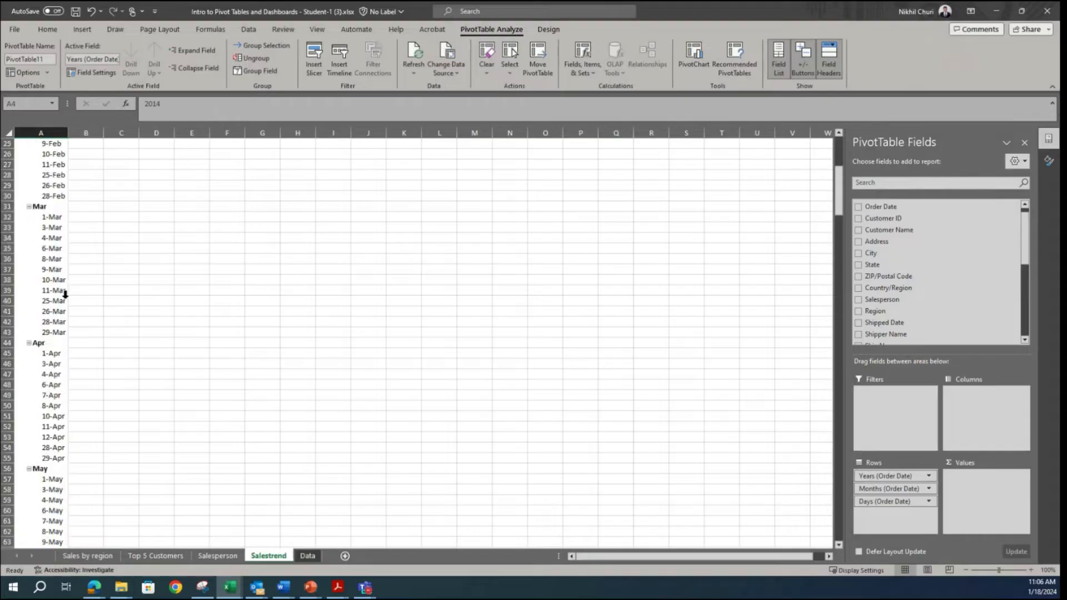
pyautogui.click(202, 588)
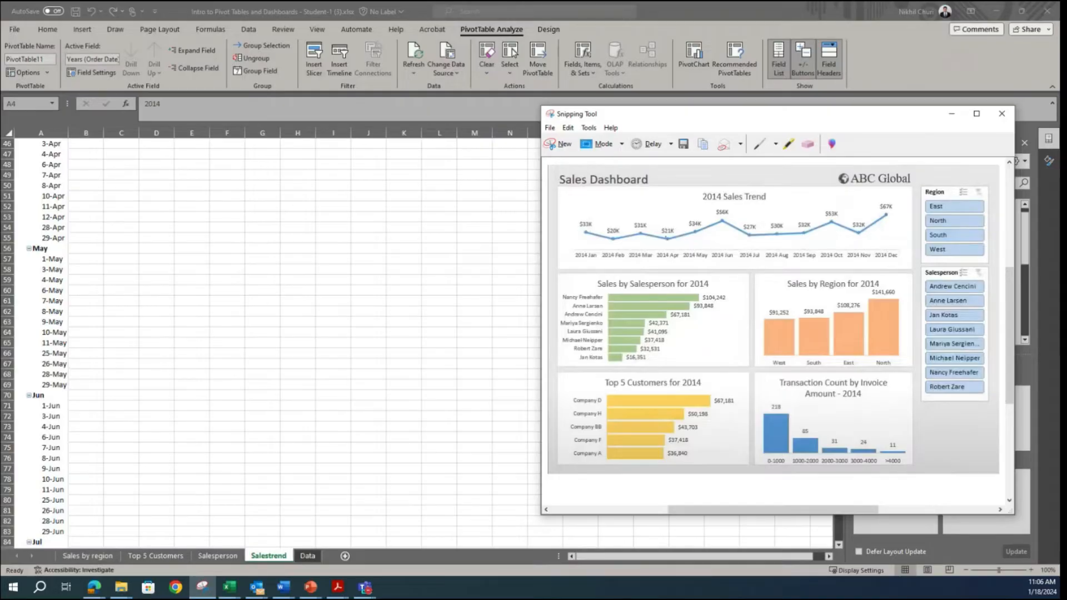
pyautogui.hotkey('alt', 'Tab')
pyautogui.scroll(13, 50, 244)
pyautogui.scroll(2, 47, 251)
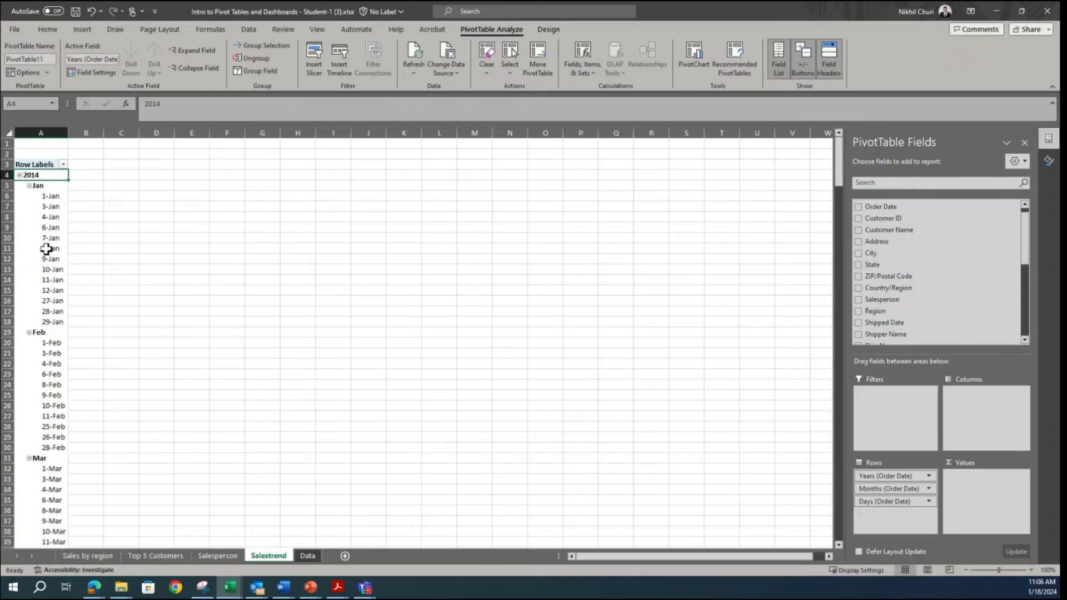
# Step: Collapse the entire Months (Order Date) field, then expand January's days and collapse them again
pyautogui.rightClick(35, 185)
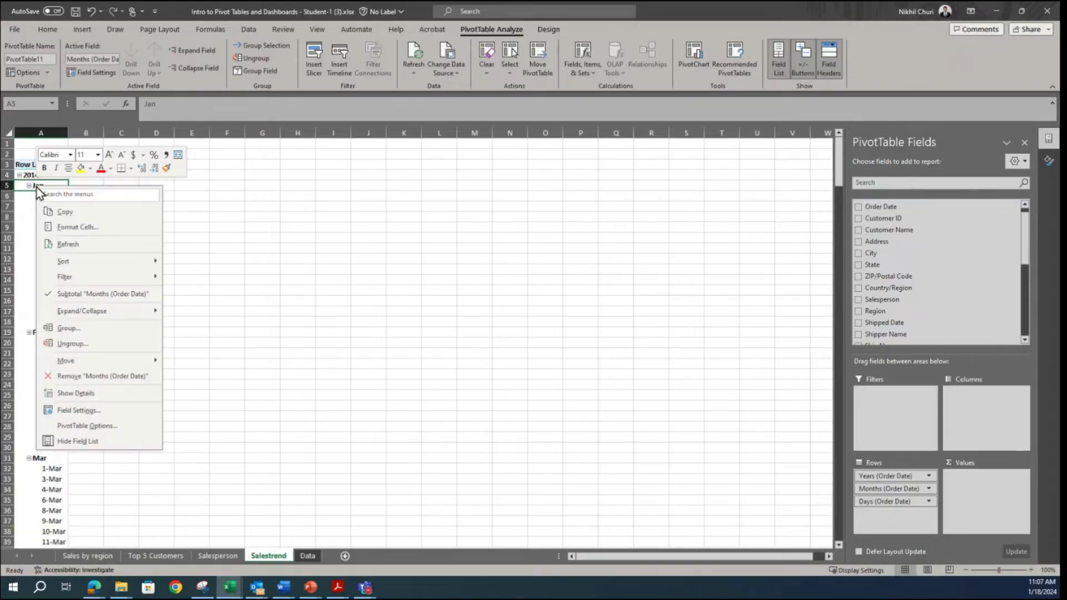
pyautogui.moveTo(81, 311)
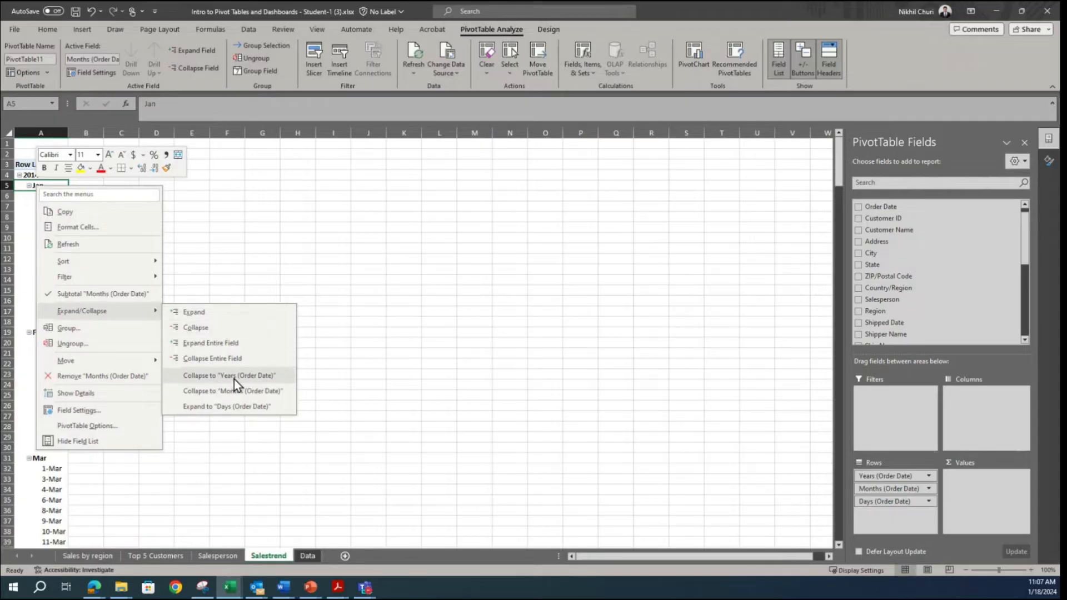
pyautogui.click(214, 358)
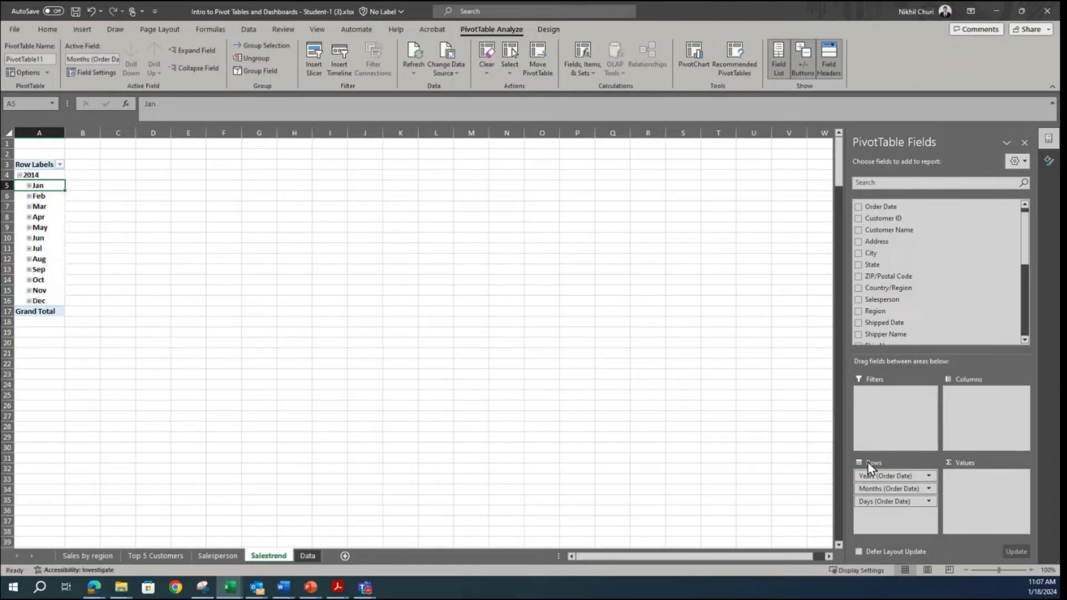
pyautogui.click(28, 186)
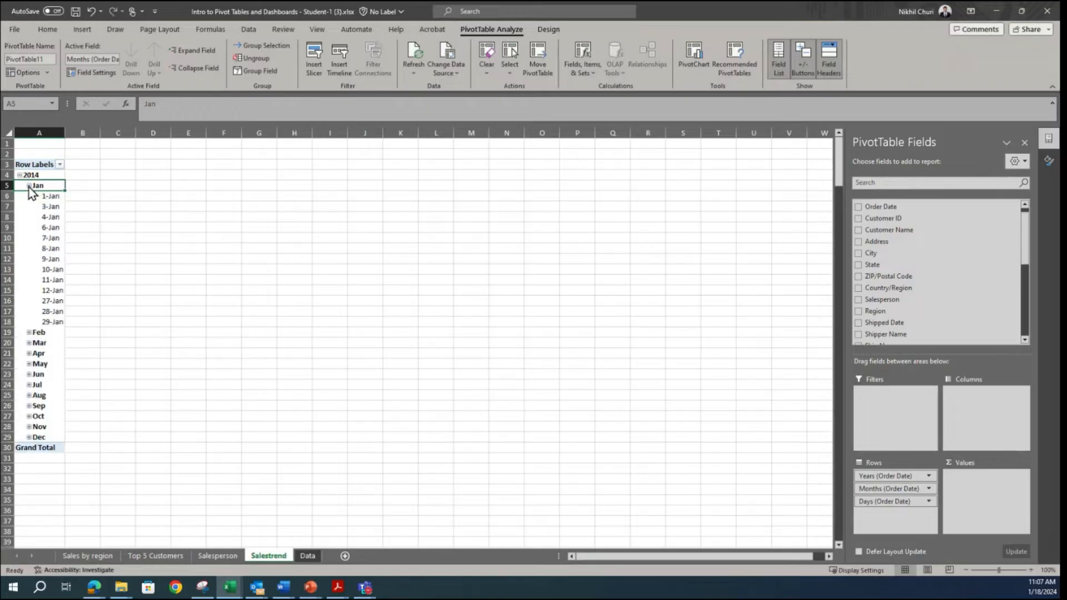
pyautogui.click(29, 187)
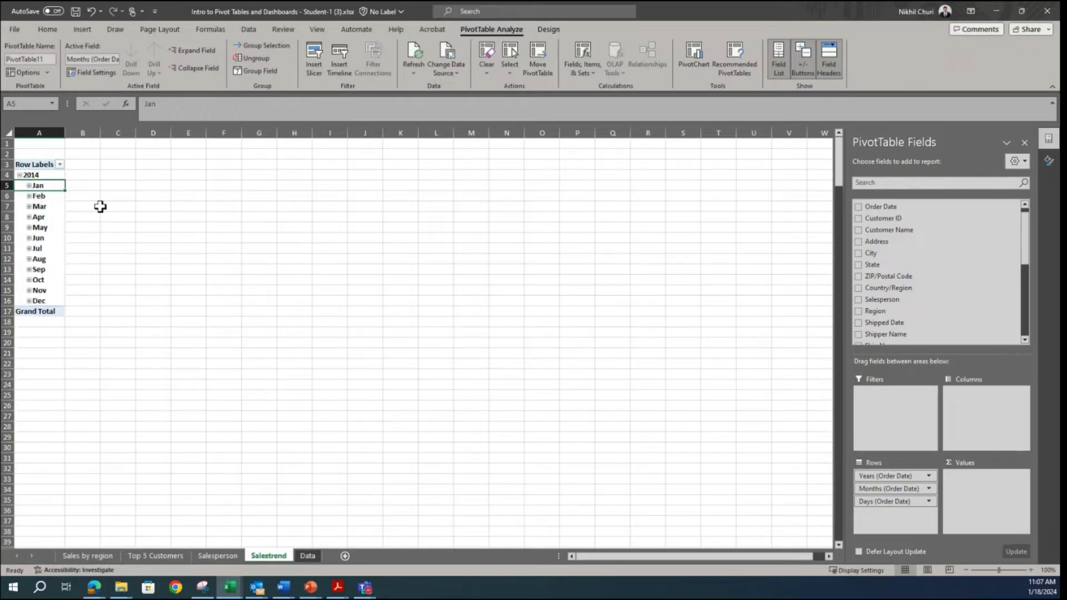
# Step: Remove the Months (Order Date) field from the pivot table rows and compare the date rows with the Data sheet
pyautogui.click(894, 492)
pyautogui.moveTo(894, 492); pyautogui.dragTo(441, 449)
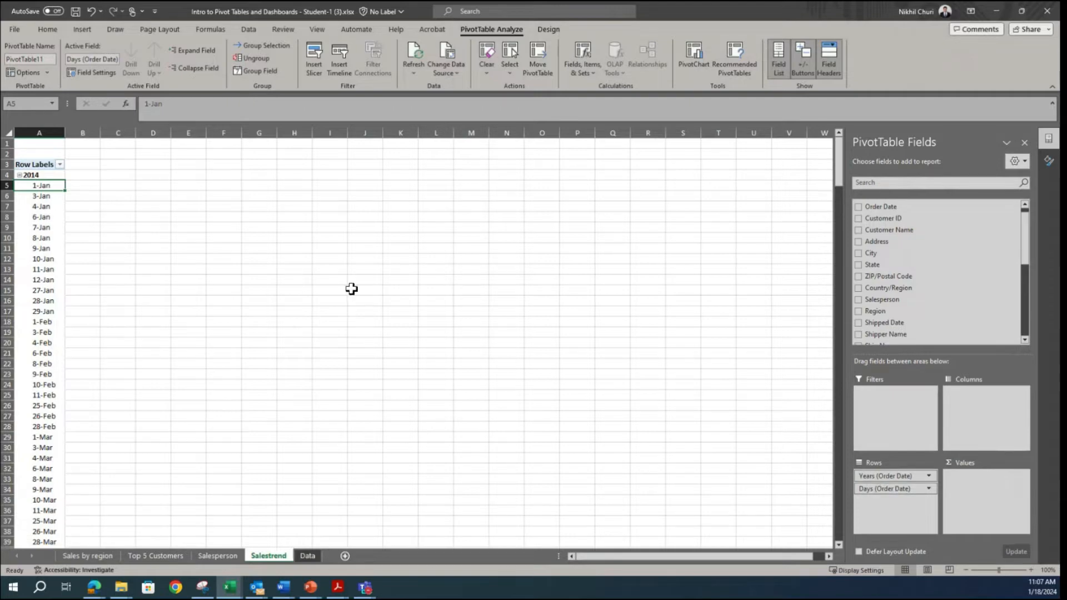
pyautogui.scroll(-3, 60, 228)
pyautogui.scroll(3, 60, 228)
pyautogui.click(306, 557)
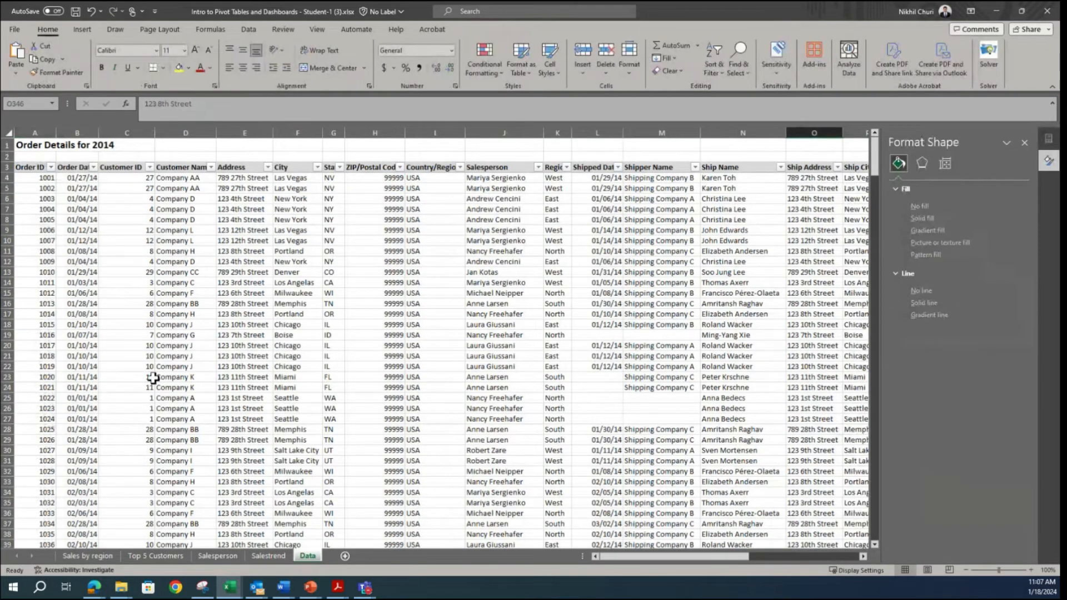
pyautogui.click(269, 556)
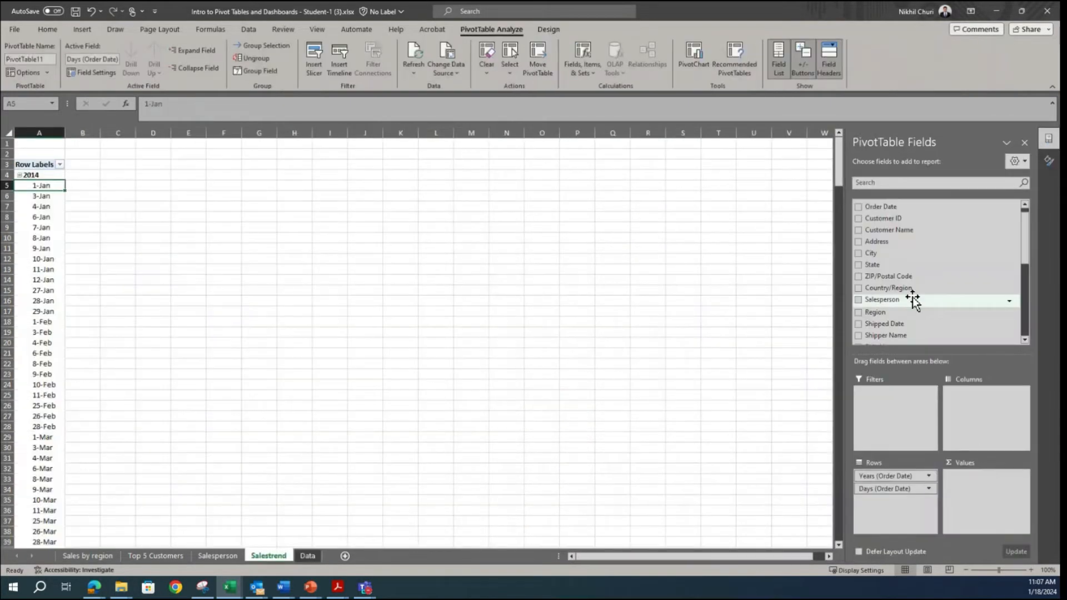
# Step: Add Months (Order Date) back to the pivot table rows and move it above Days (Order Date)
pyautogui.scroll(-5, 913, 300)
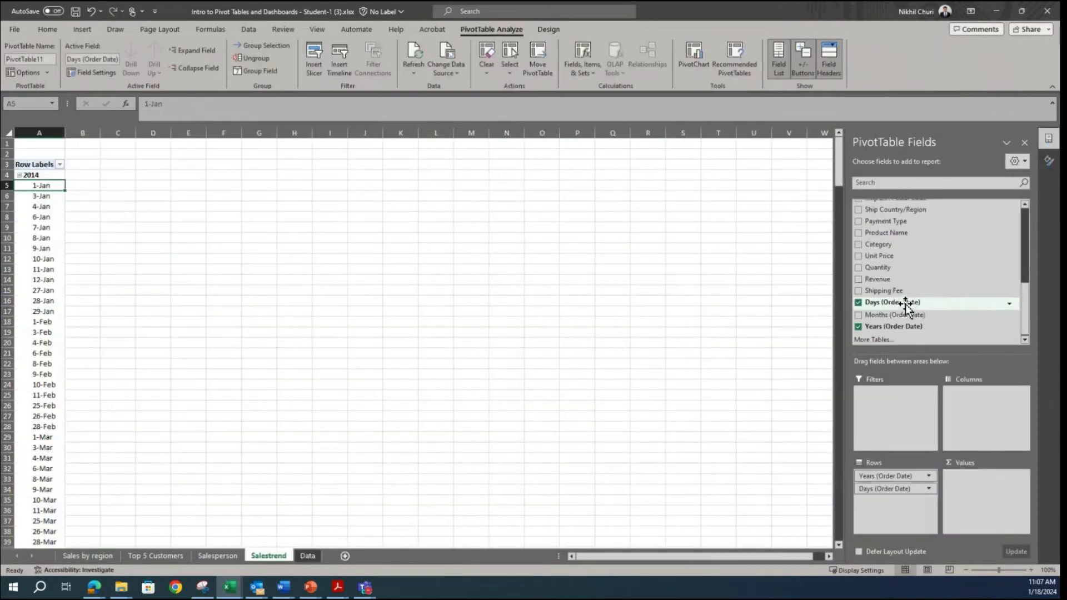
pyautogui.click(859, 315)
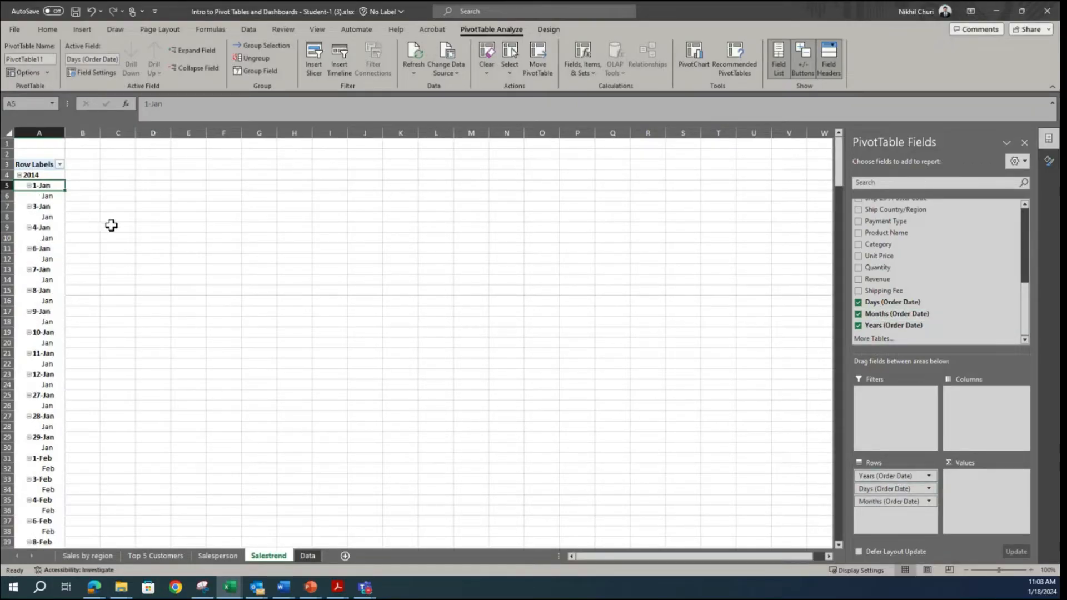
pyautogui.moveTo(878, 501); pyautogui.dragTo(867, 479)
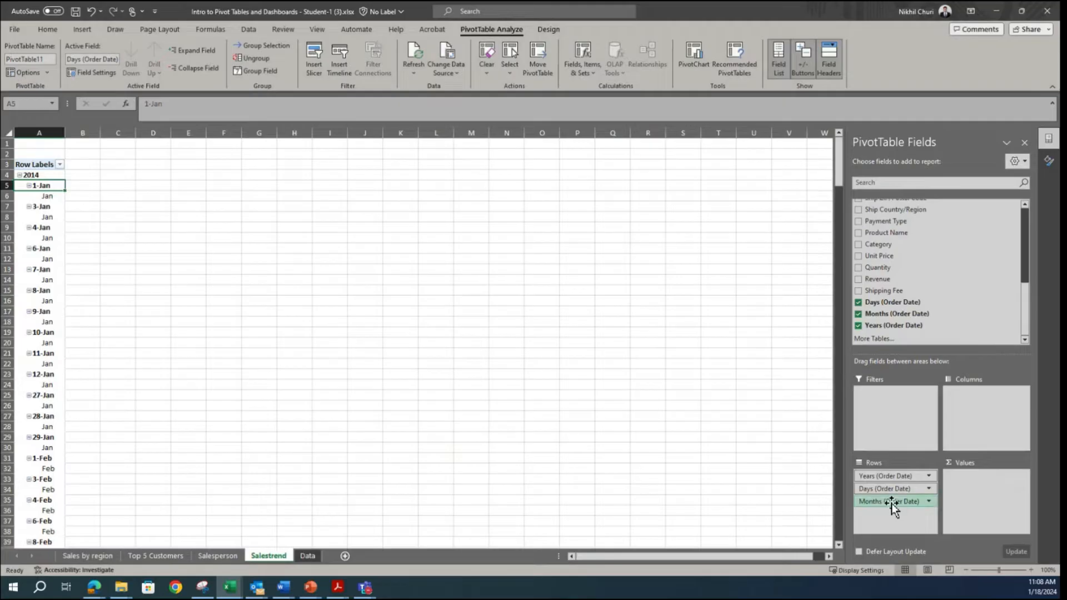
# Step: Place Months (Order Date) above Days (Order Date) in the pivot rows and add Revenue to the values, summarized by Sum
pyautogui.moveTo(891, 503); pyautogui.dragTo(889, 487)
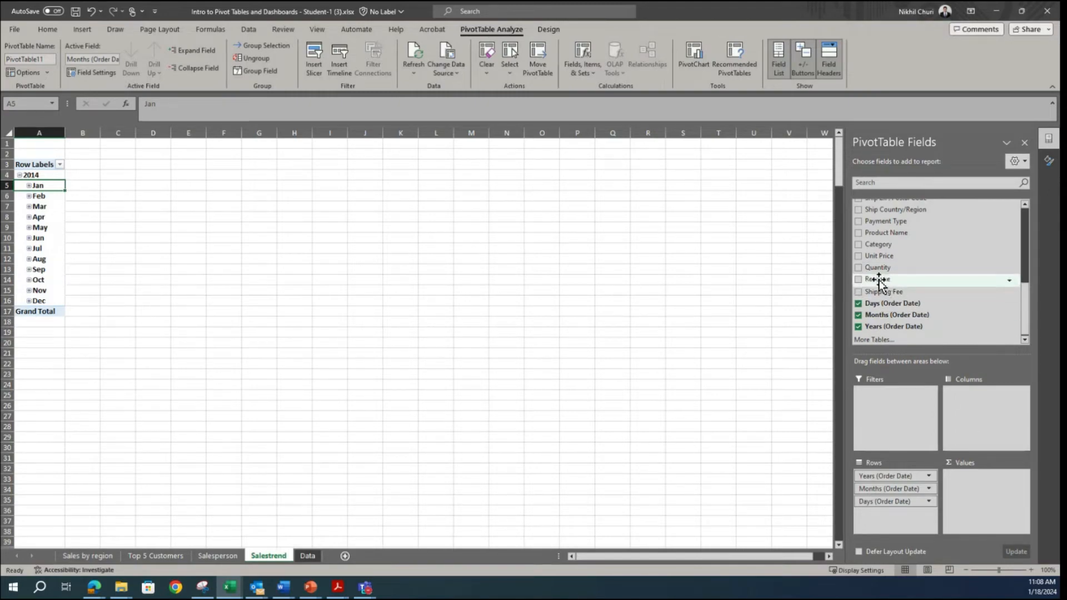
pyautogui.moveTo(876, 281); pyautogui.dragTo(993, 500)
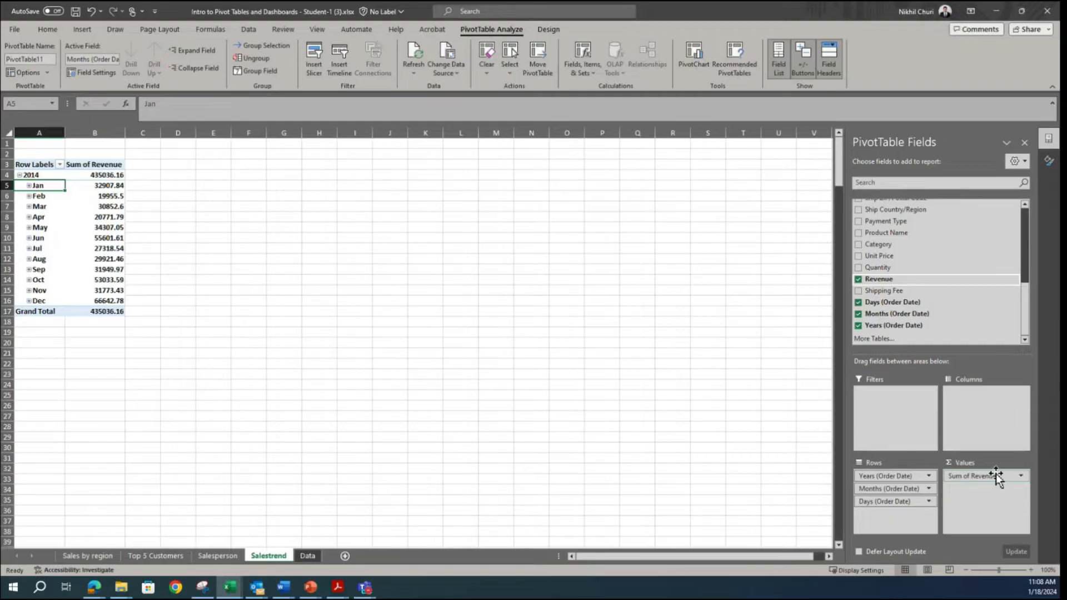
pyautogui.click(997, 475)
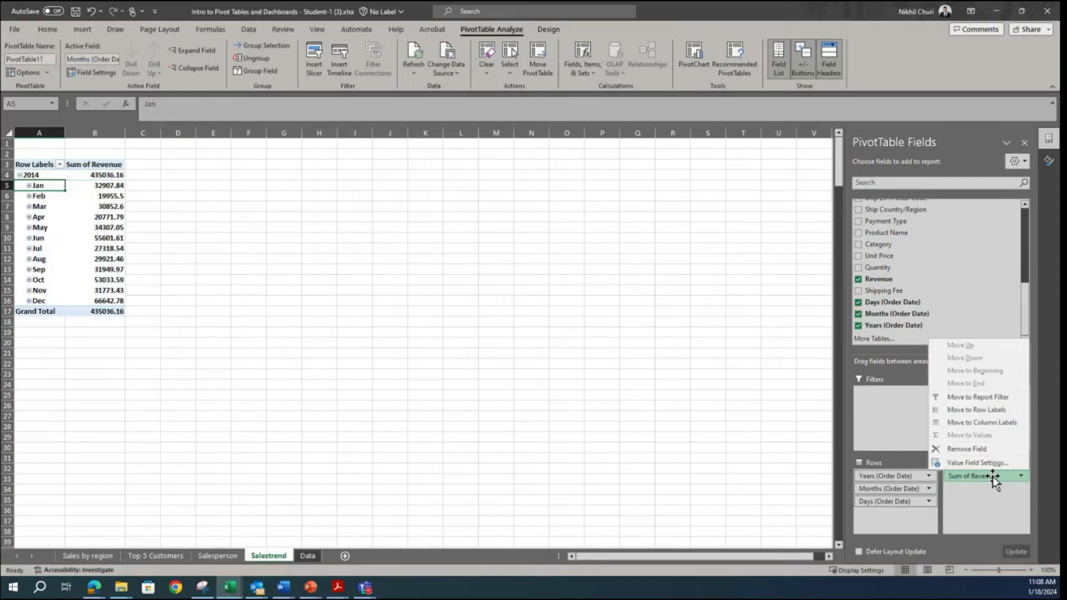
pyautogui.click(963, 462)
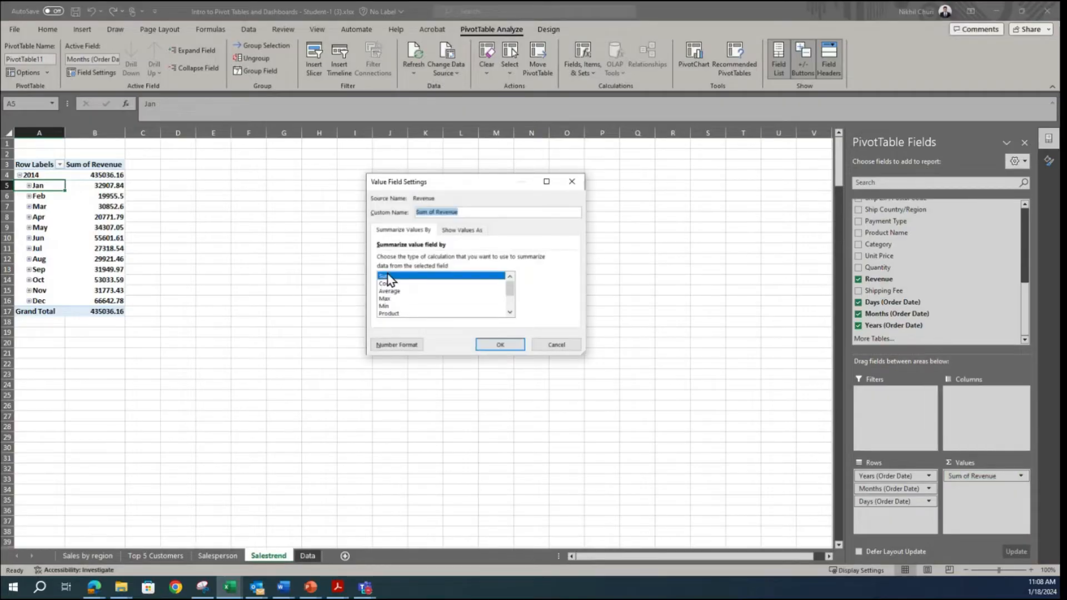
pyautogui.click(484, 345)
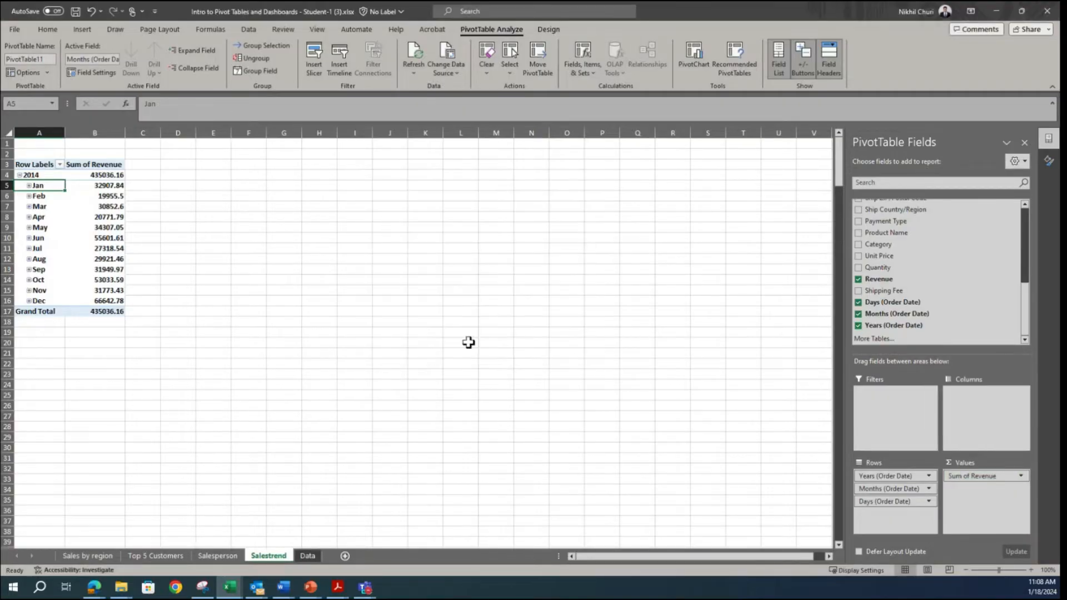
# Step: Format the Sum of Revenue values as Accounting with 0 decimal places and the $ symbol
pyautogui.click(98, 195)
pyautogui.rightClick(97, 196)
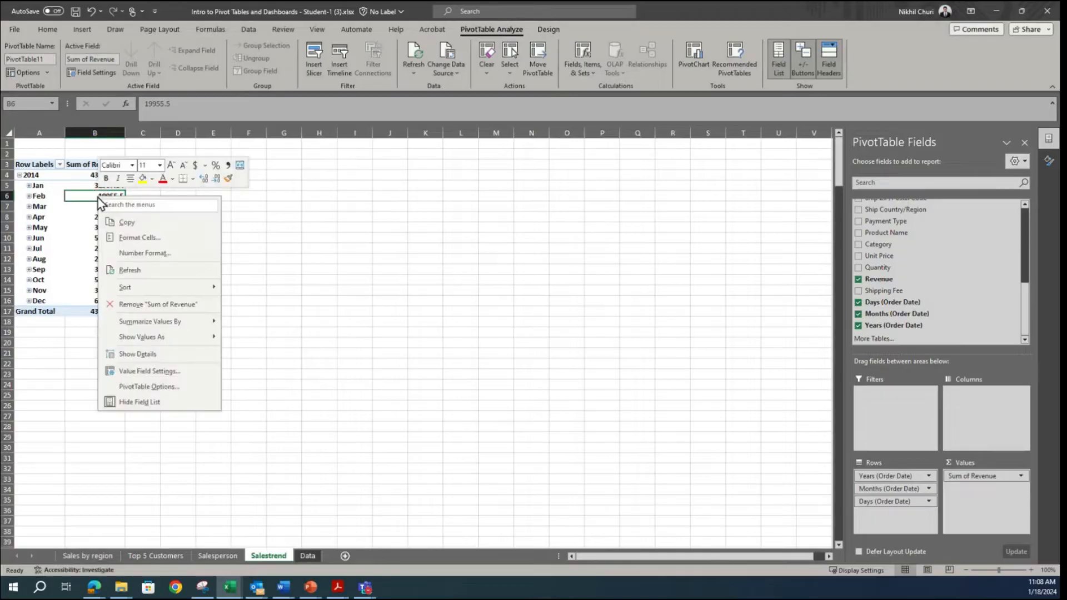
pyautogui.click(136, 372)
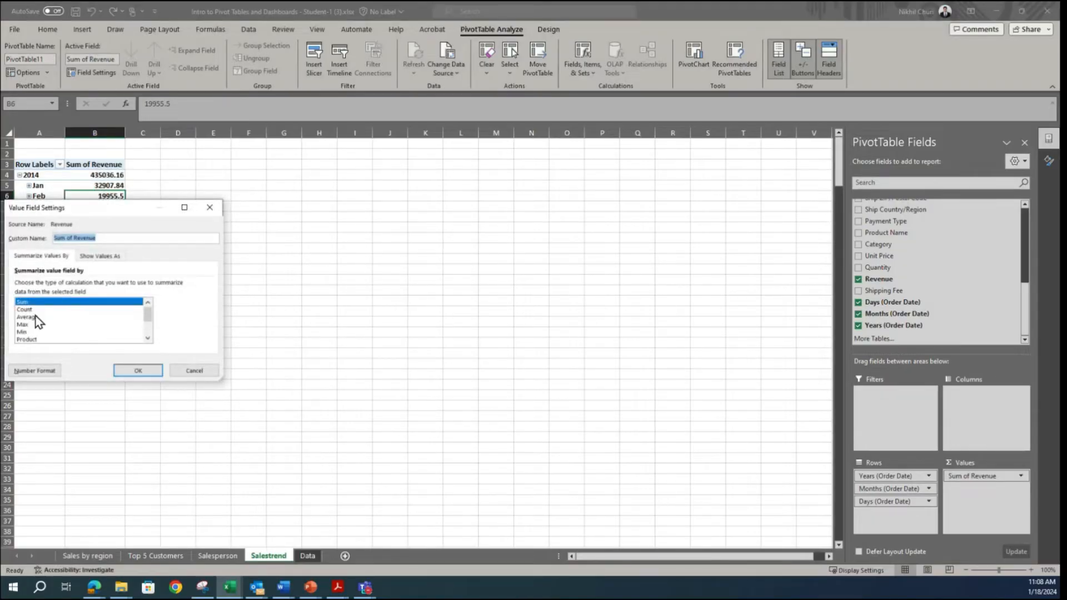
pyautogui.click(38, 370)
pyautogui.click(33, 227)
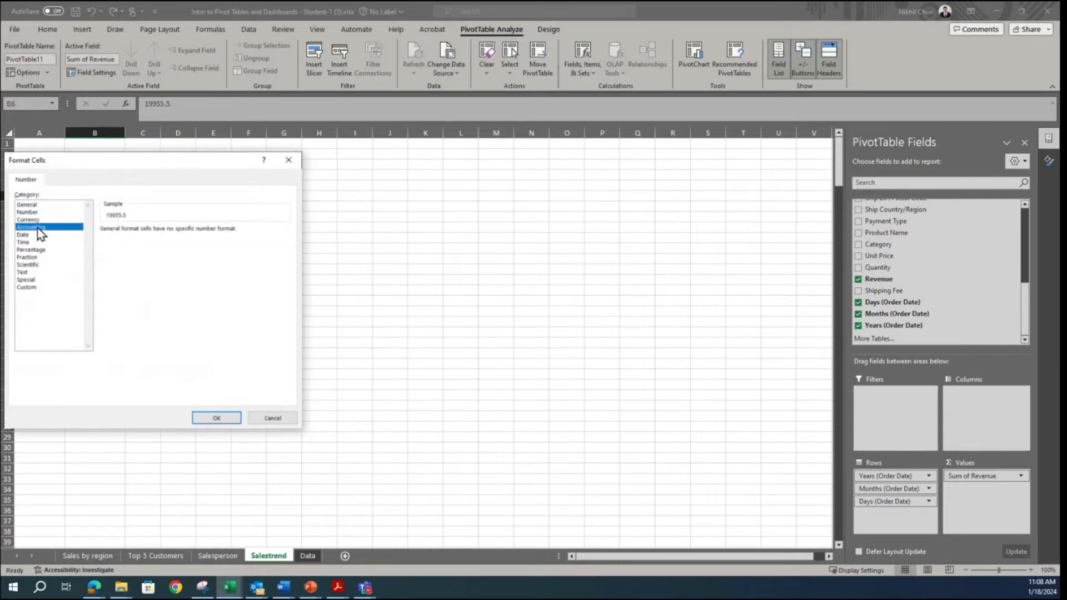
pyautogui.click(179, 233)
pyautogui.click(179, 233)
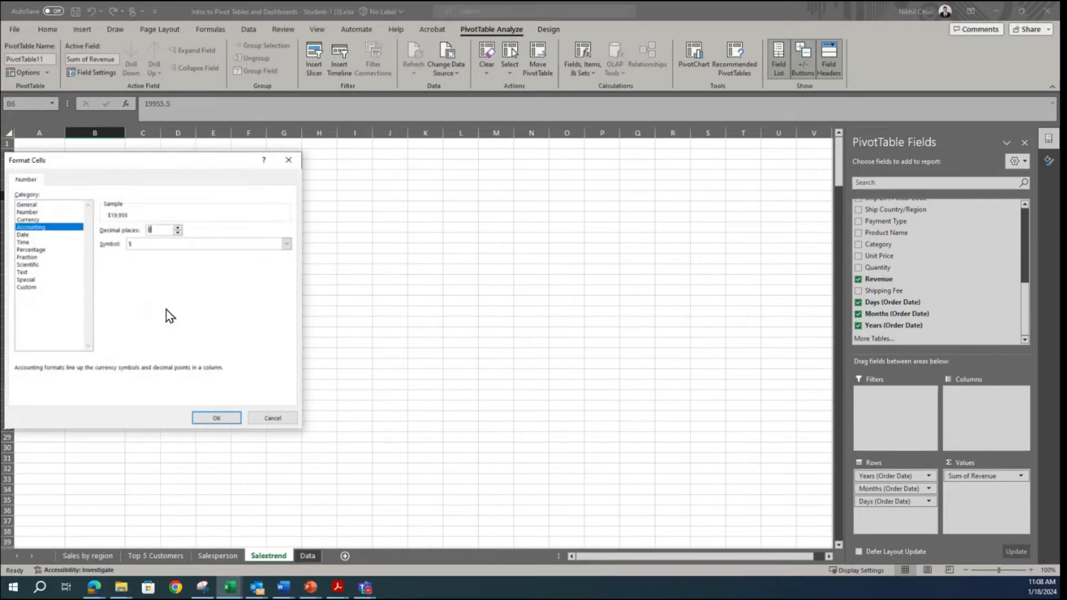
pyautogui.click(220, 418)
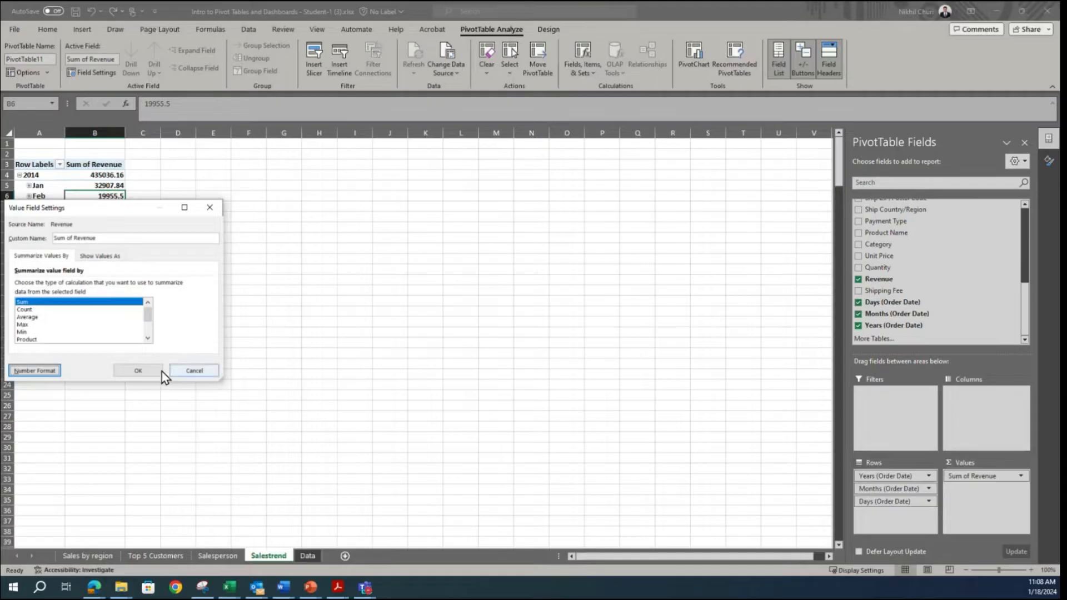
pyautogui.click(137, 370)
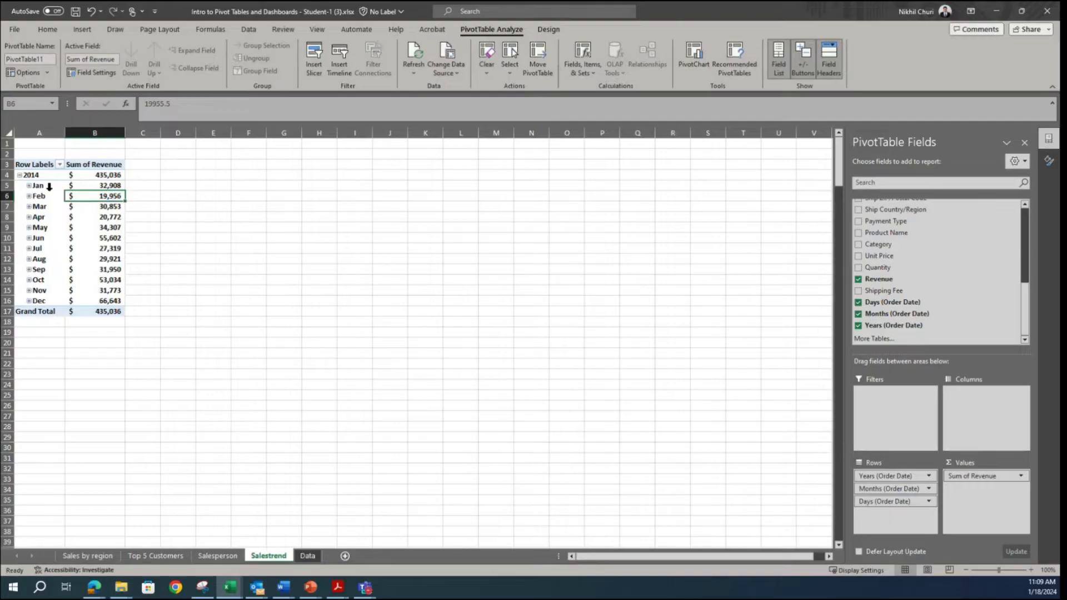
# Step: Rename the monthly revenue pivot table as Sales_trend
pyautogui.click(26, 184)
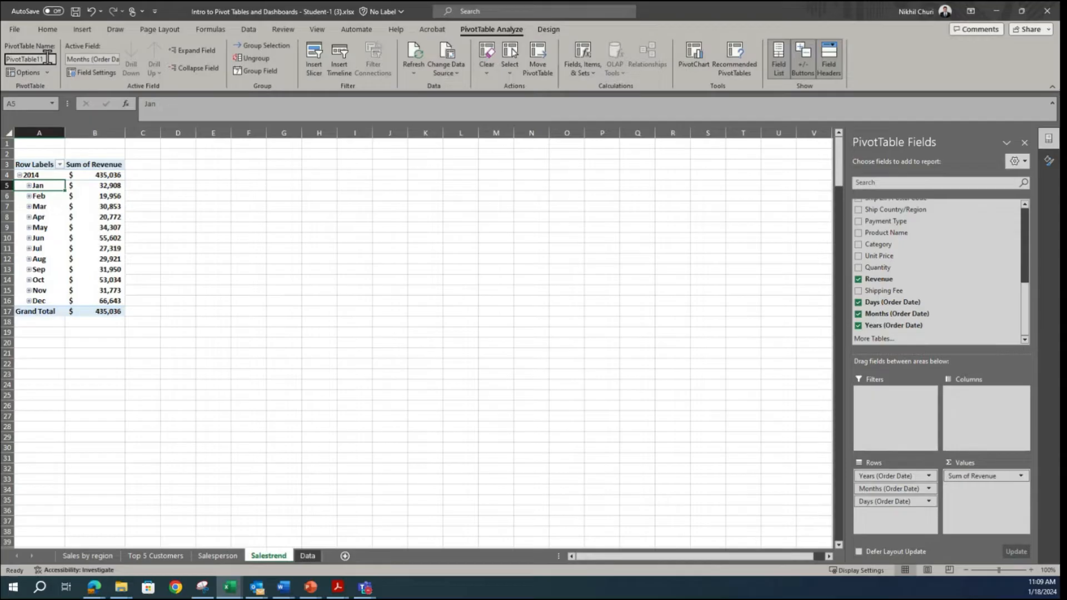
pyautogui.moveTo(50, 58); pyautogui.dragTo(3, 63)
pyautogui.write('Sales_trend')
pyautogui.press('Return')
pyautogui.click(217, 246)
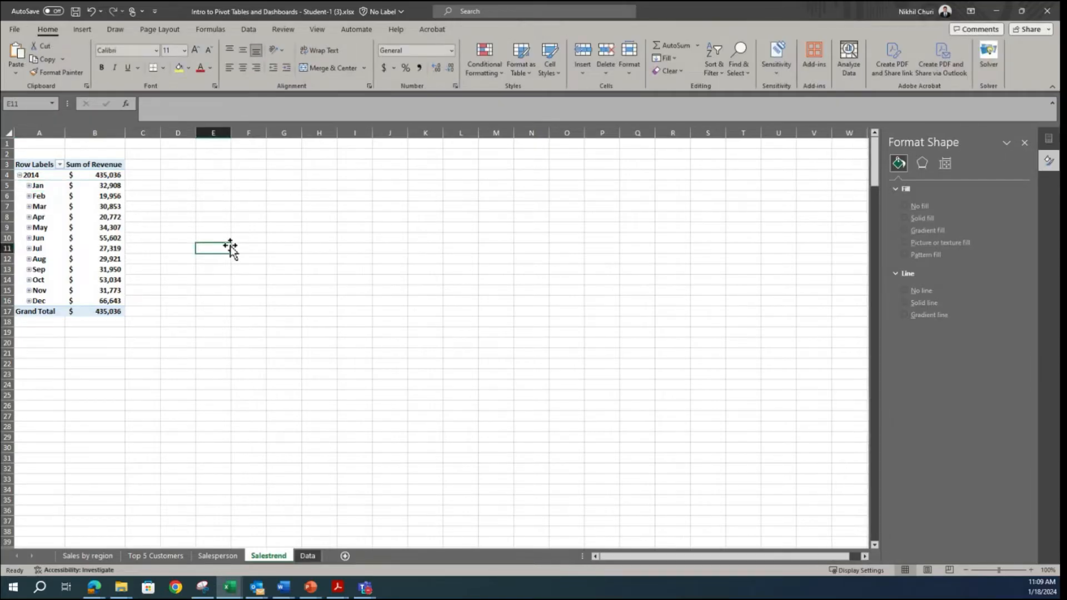
# Step: Insert a Line PivotChart from the Sales_trend pivot table, place it beside the table and widen it to about 7.53 inches
pyautogui.click(40, 209)
pyautogui.click(73, 206)
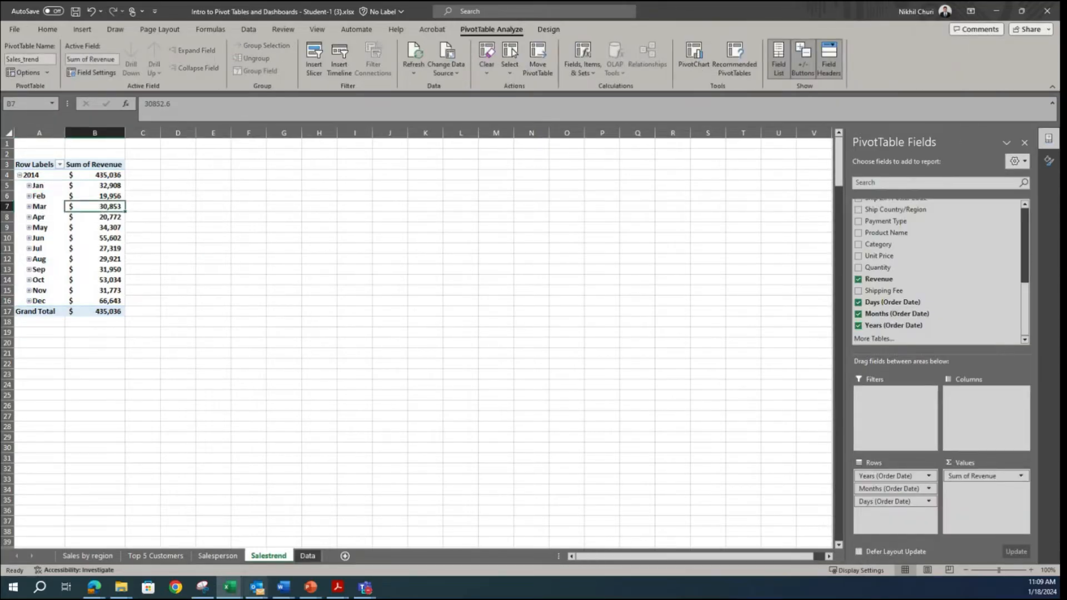
pyautogui.click(202, 587)
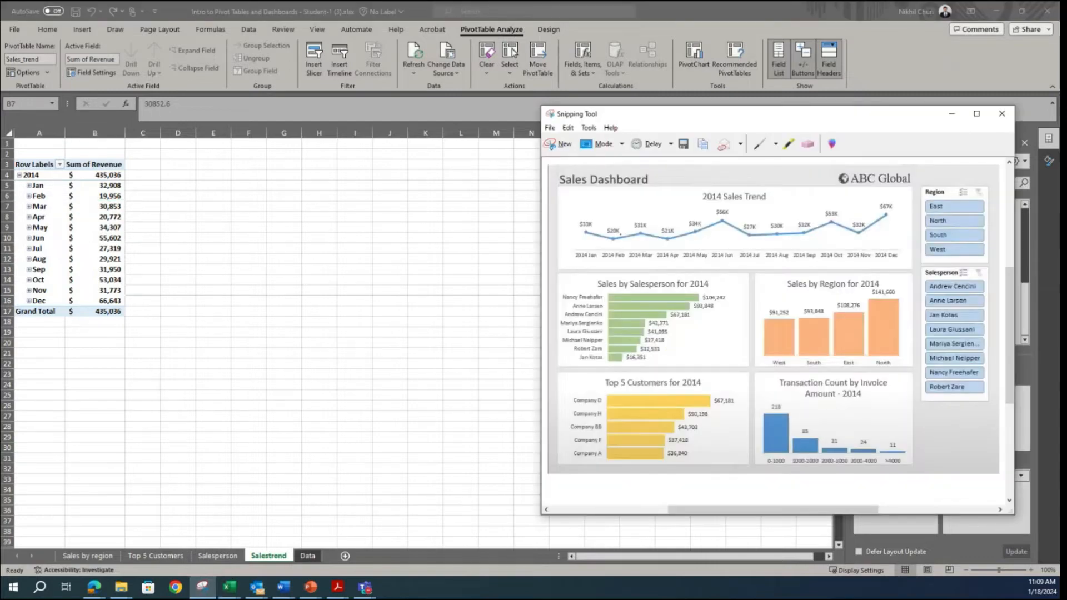
pyautogui.click(93, 209)
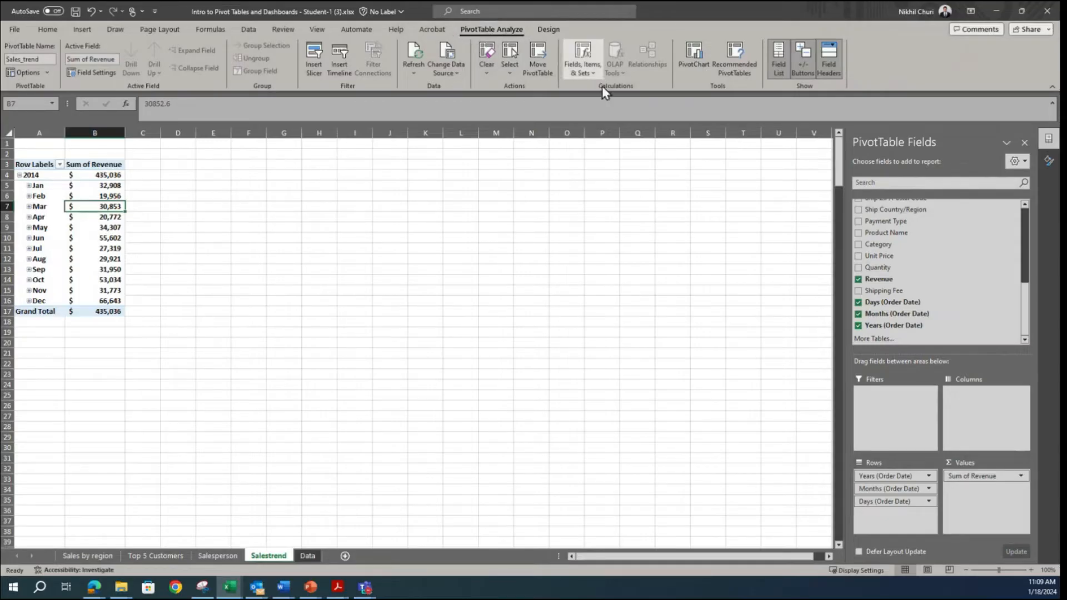
pyautogui.click(693, 55)
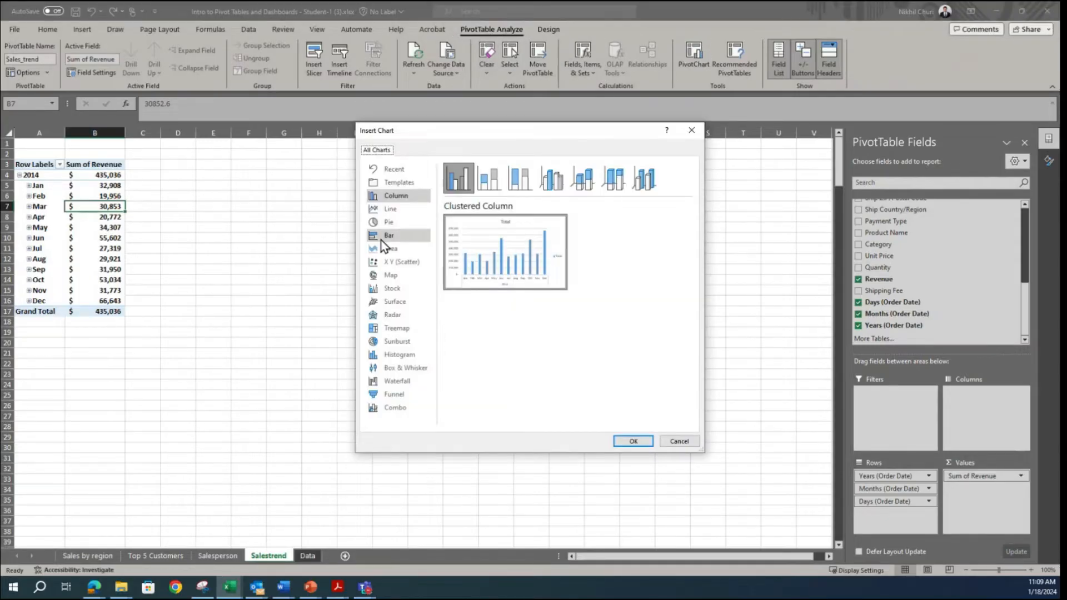
pyautogui.click(388, 209)
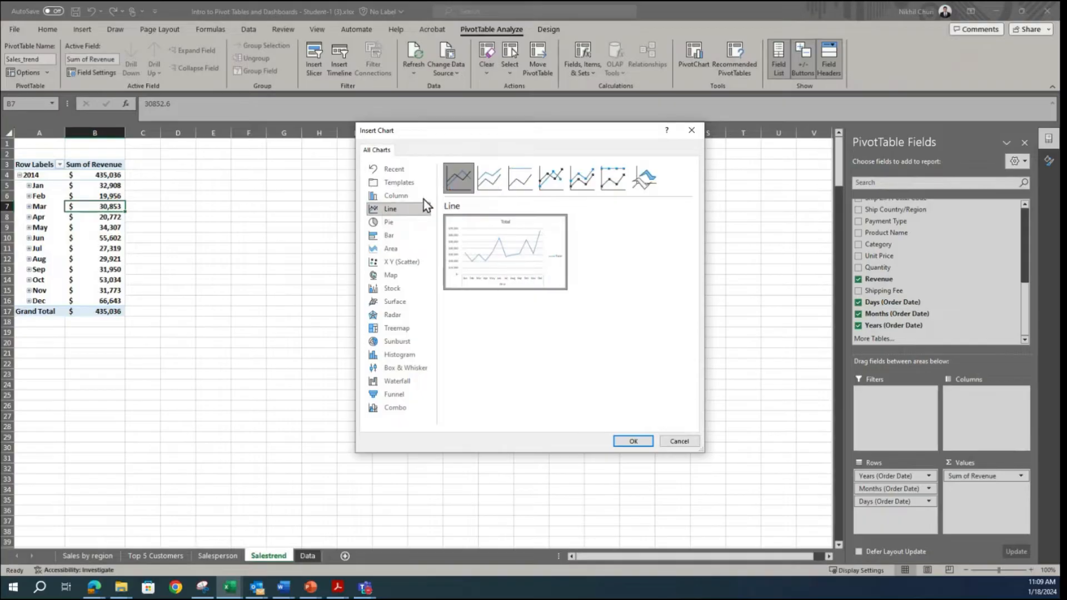
pyautogui.click(632, 441)
pyautogui.moveTo(477, 287); pyautogui.dragTo(369, 166)
pyautogui.moveTo(448, 307); pyautogui.dragTo(583, 315)
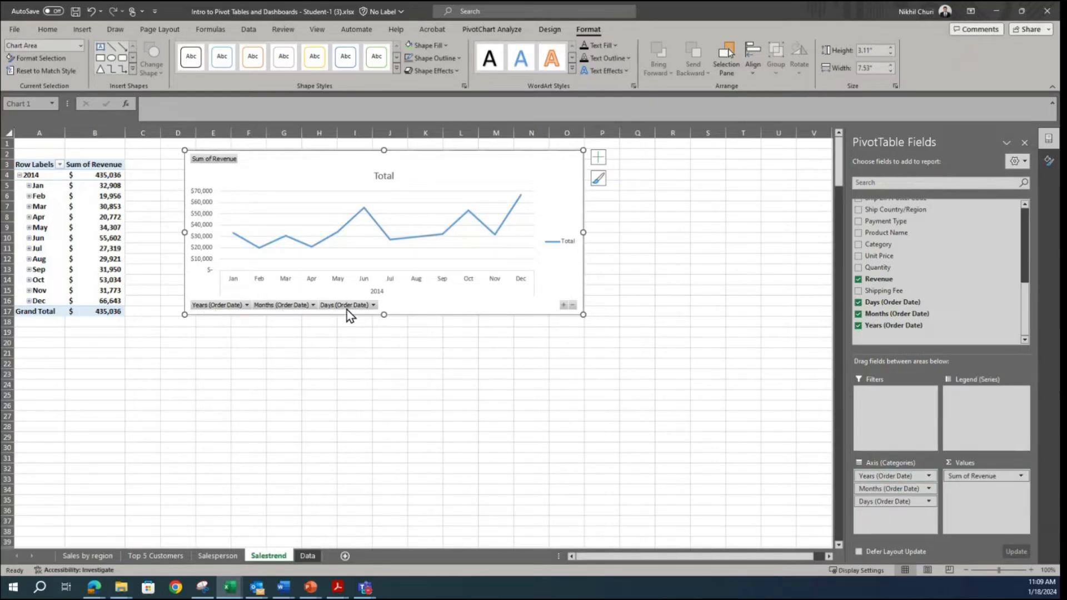
# Step: Expand the chart's date axis to days and collapse it to the year, then return it to the monthly level
pyautogui.click(564, 305)
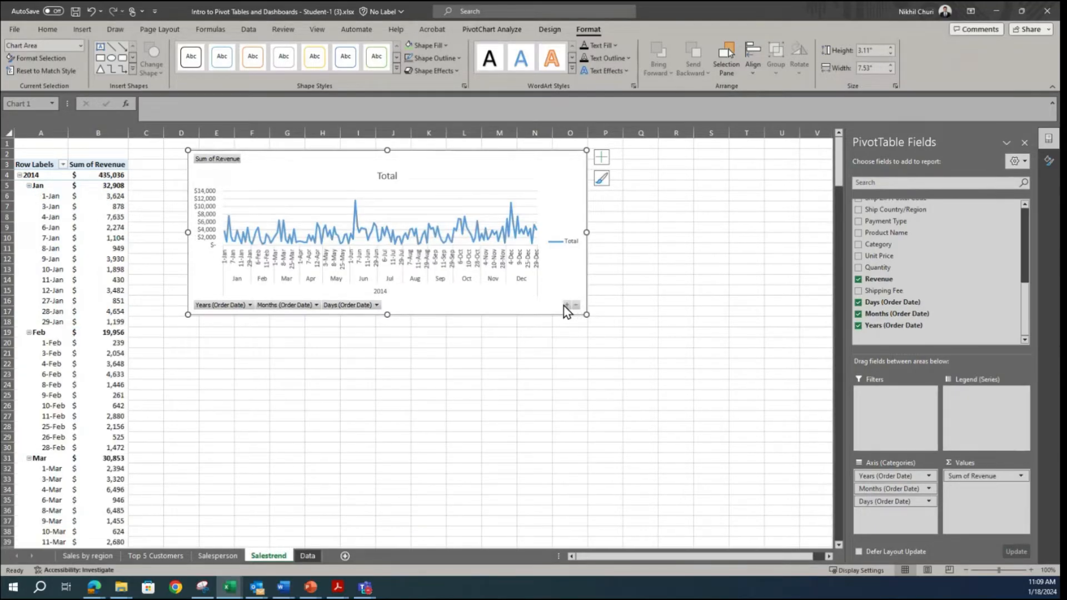
pyautogui.click(574, 307)
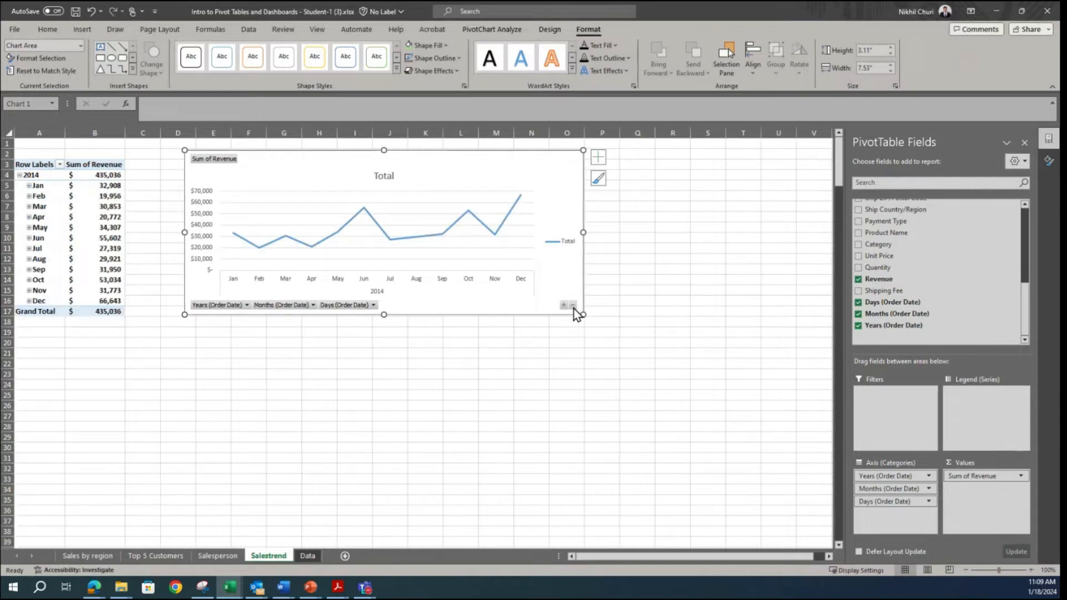
pyautogui.click(573, 307)
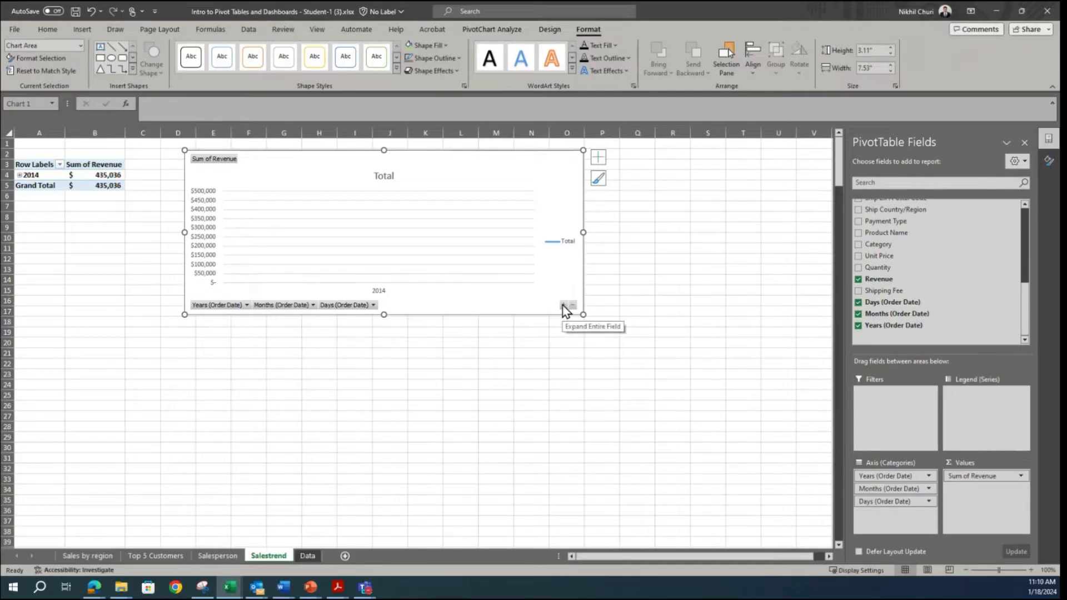
pyautogui.click(563, 306)
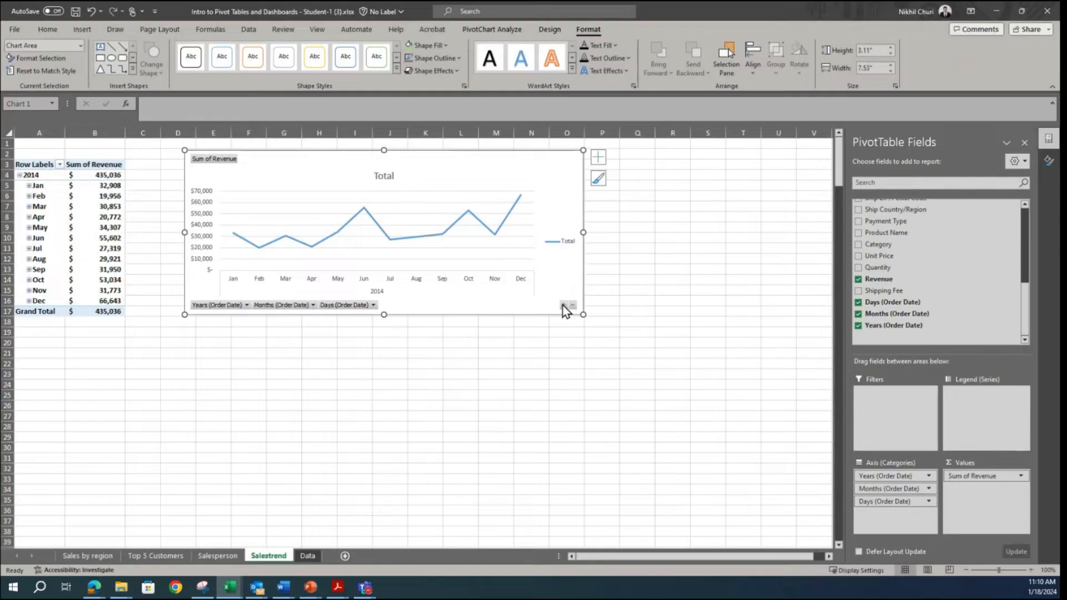
pyautogui.click(564, 305)
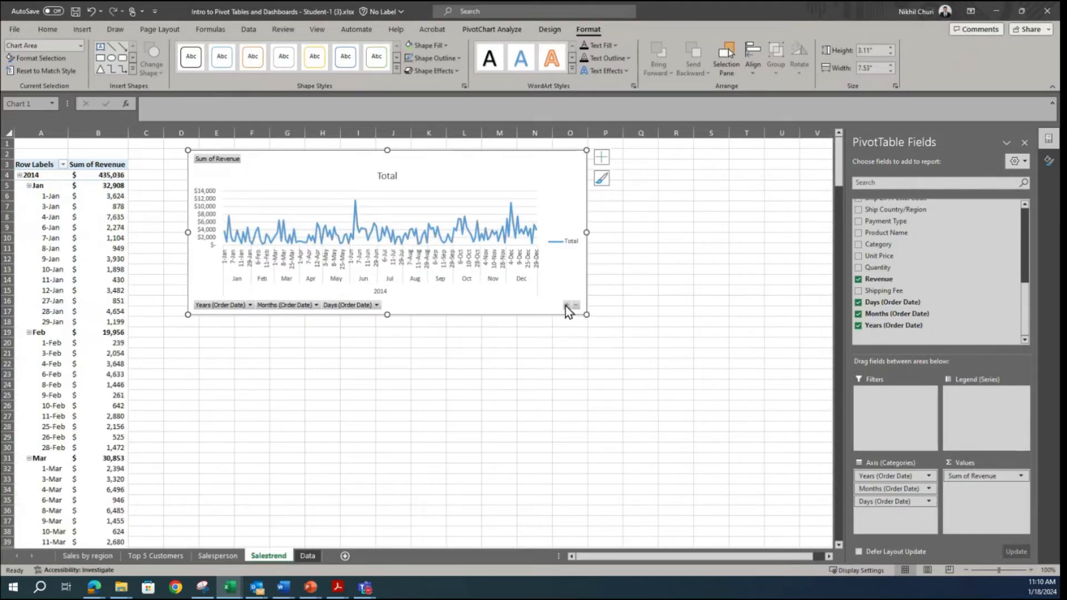
pyautogui.click(575, 306)
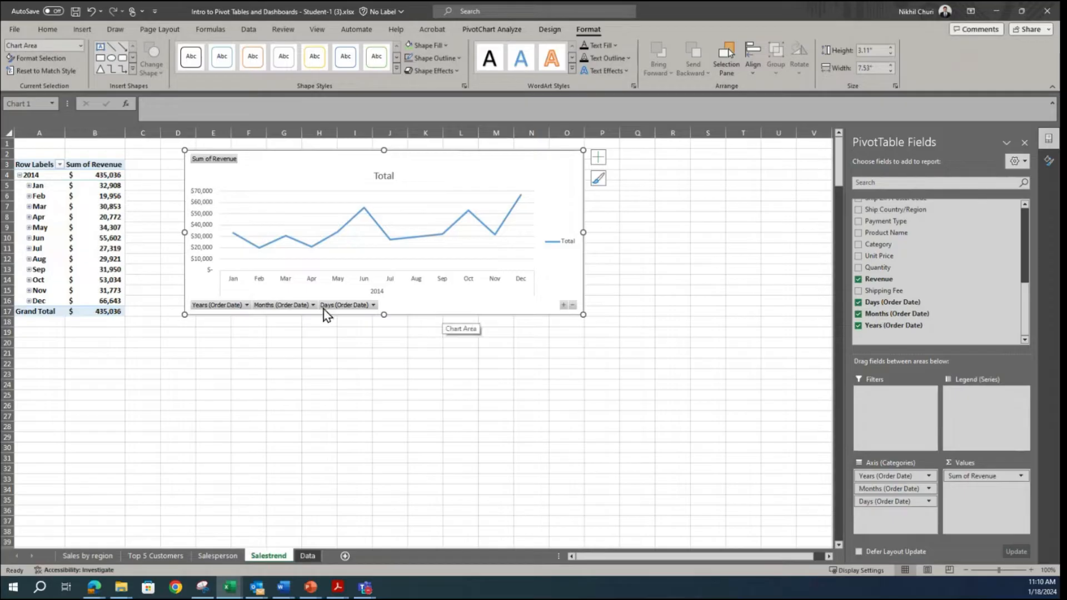
# Step: Hide all field buttons on the sales trend chart and delete its vertical axis, gridlines and legend
pyautogui.rightClick(201, 311)
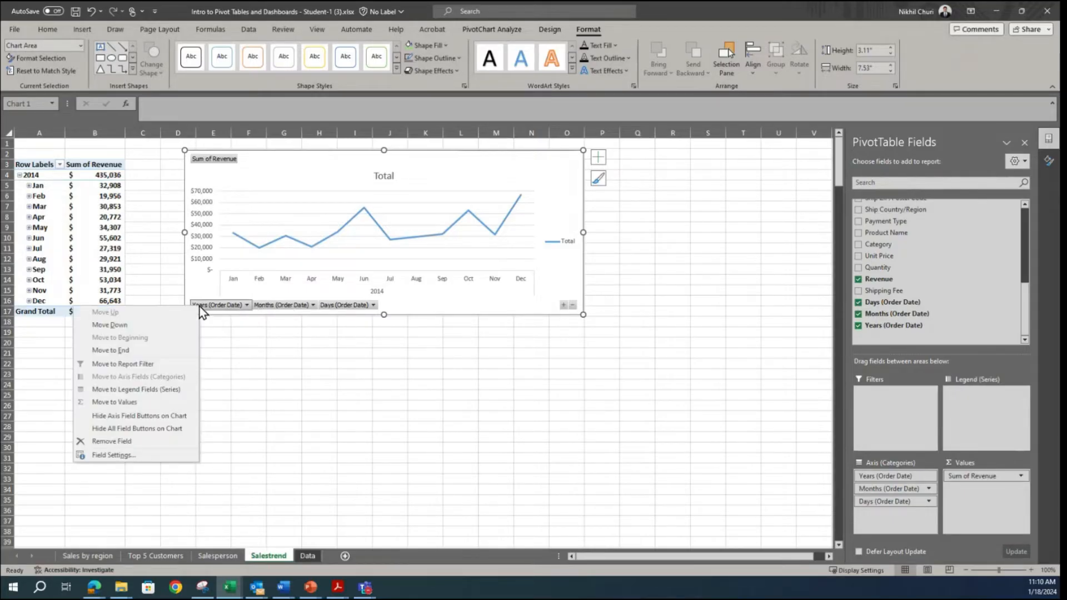
pyautogui.click(153, 431)
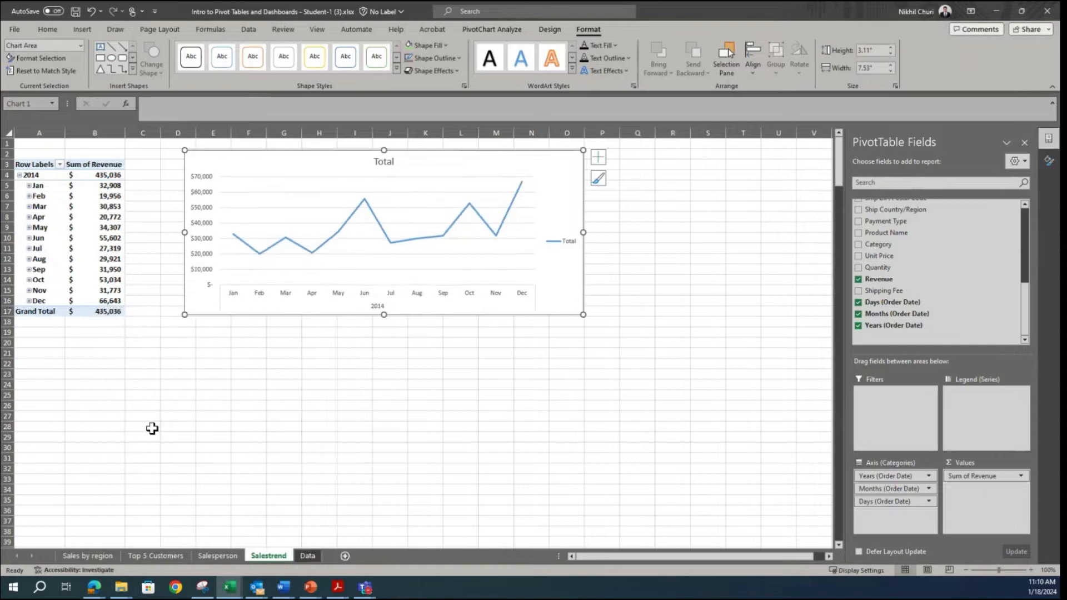
pyautogui.click(208, 194)
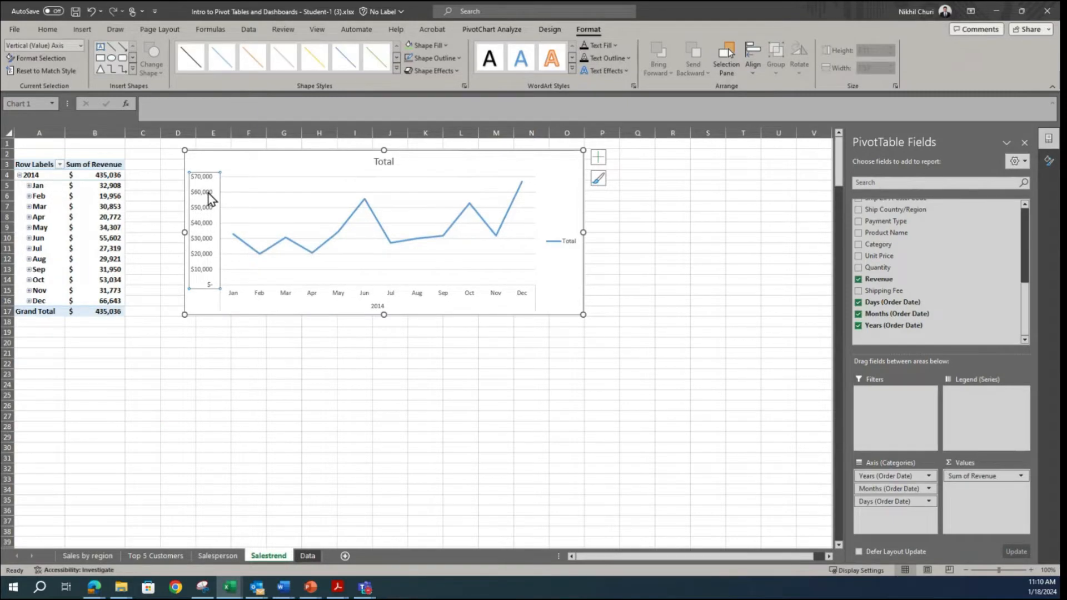
pyautogui.press('Delete')
pyautogui.click(252, 176)
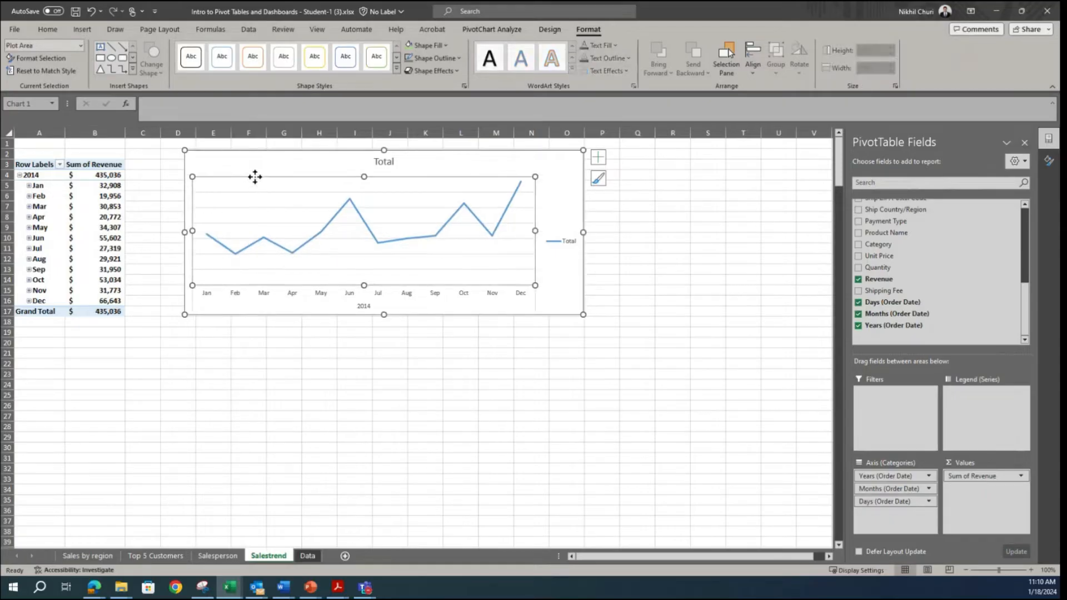
pyautogui.click(258, 195)
pyautogui.press('Delete')
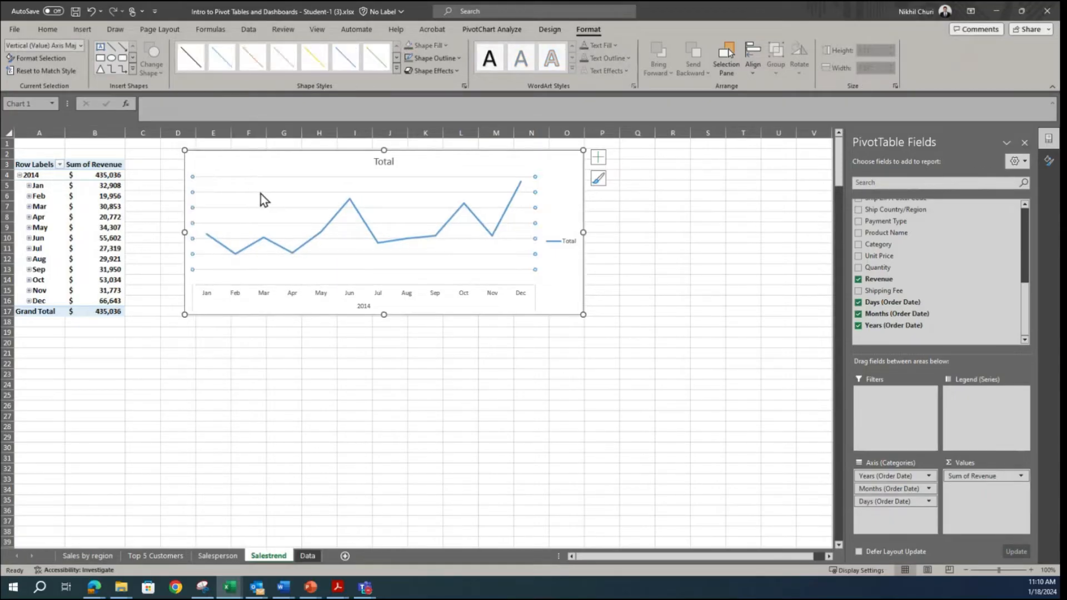
pyautogui.click(569, 240)
pyautogui.press('Delete')
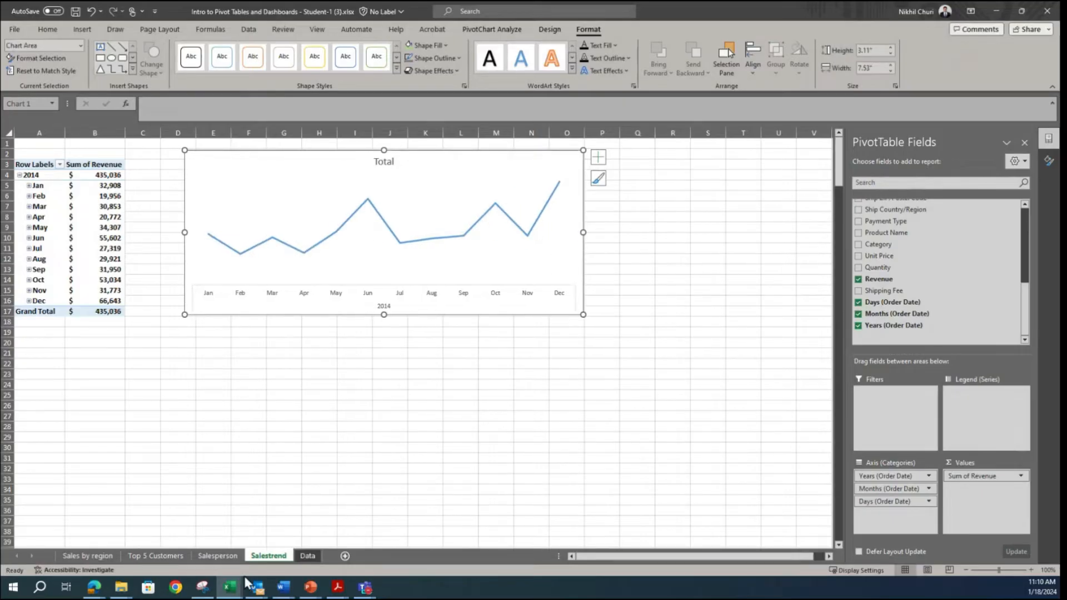
# Step: Add data labels to the Total line and compare the chart with the sample dashboard in the Snipping Tool
pyautogui.click(203, 587)
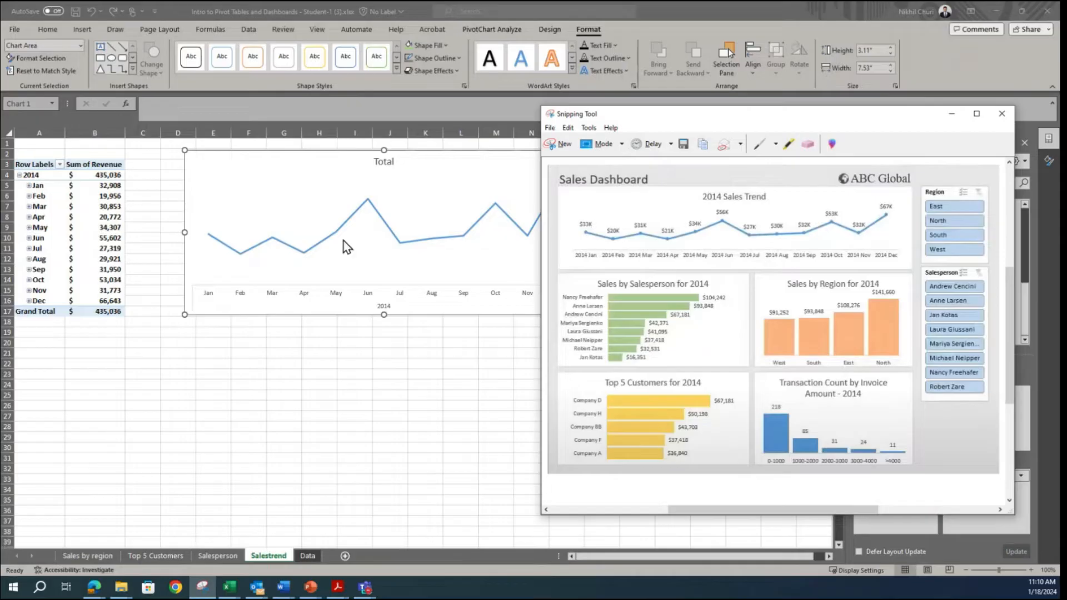
pyautogui.click(325, 238)
pyautogui.click(327, 239)
pyautogui.rightClick(327, 239)
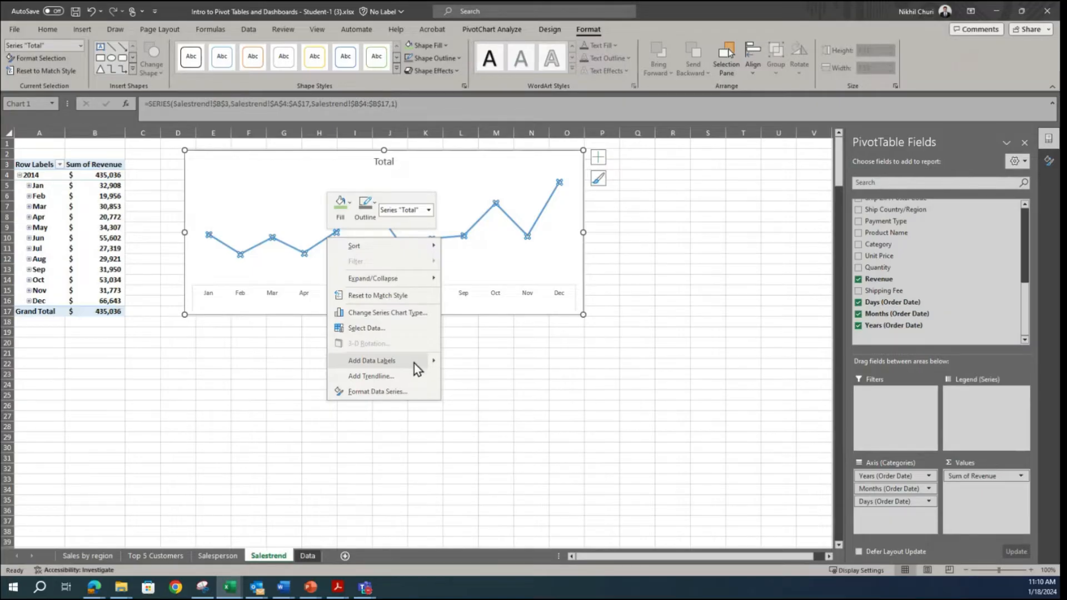
pyautogui.click(389, 360)
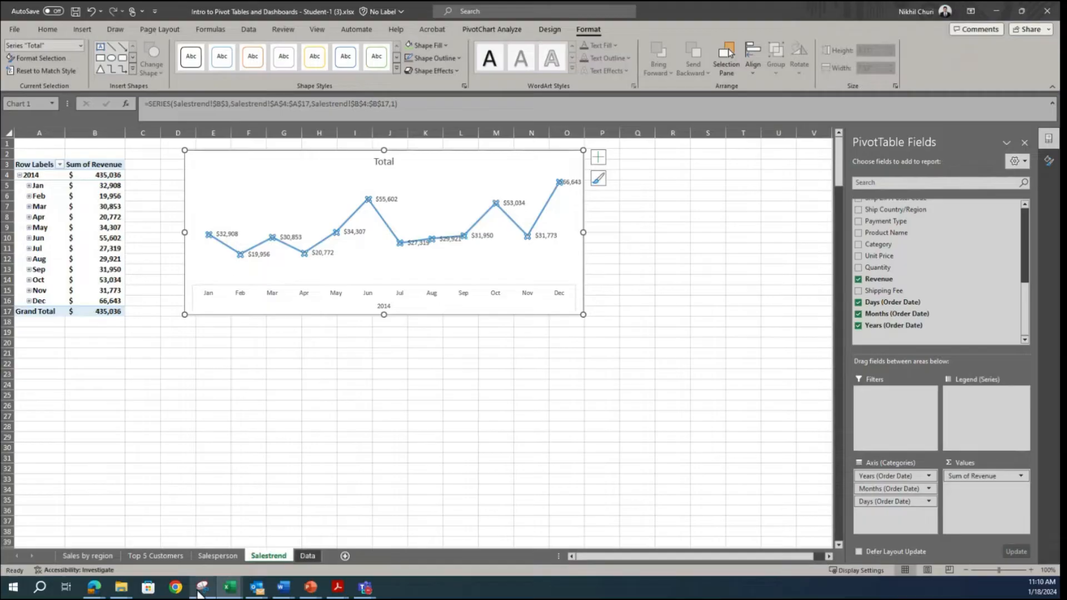
pyautogui.click(198, 592)
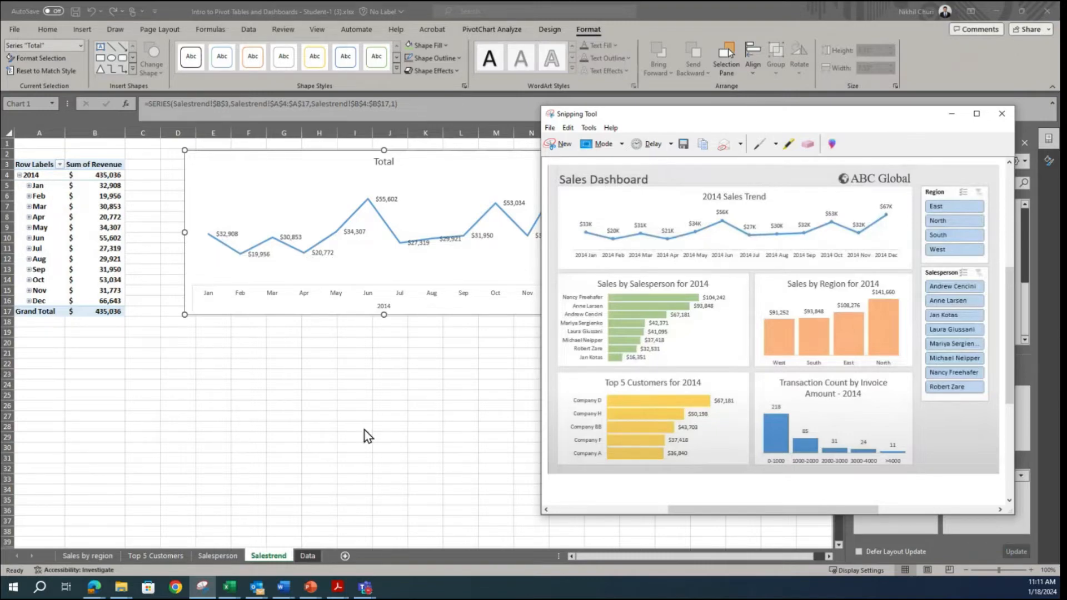
# Step: Open the formatting options for the Total line's data labels and set their number category to Custom
pyautogui.click(239, 236)
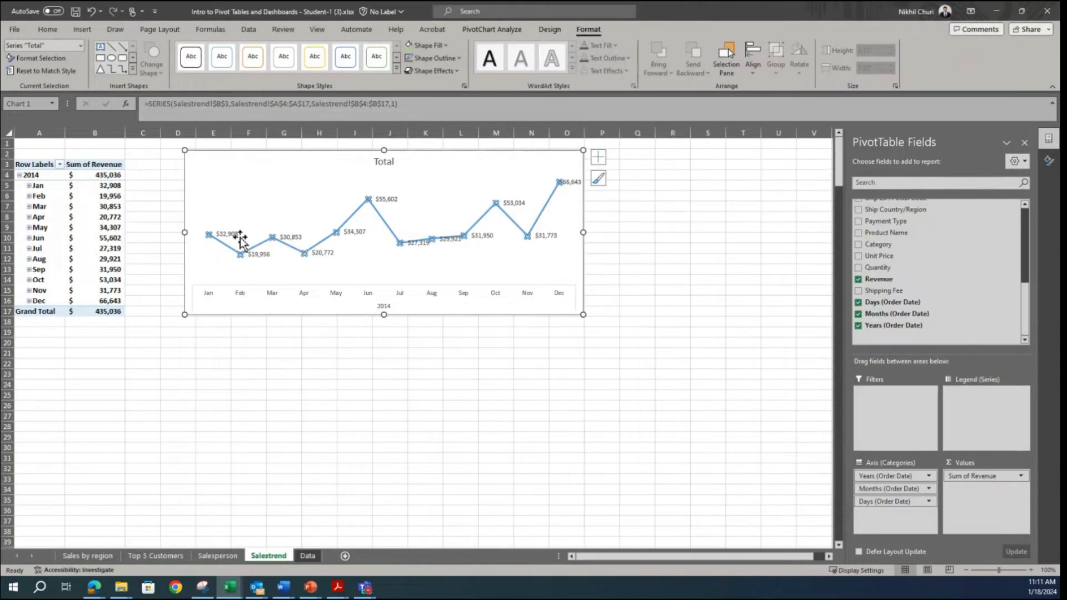
pyautogui.click(229, 234)
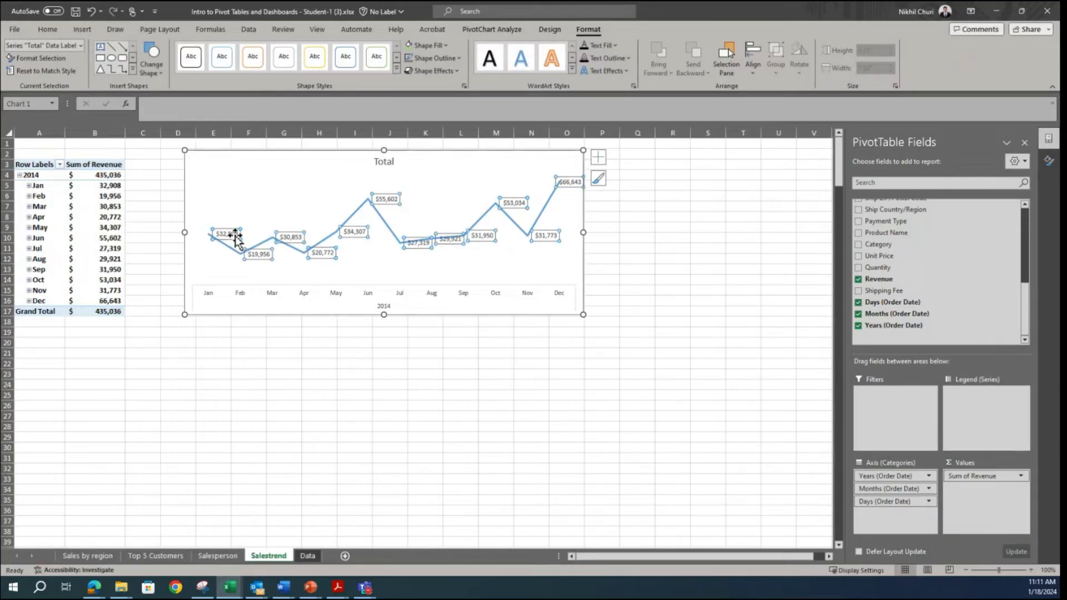
pyautogui.rightClick(234, 237)
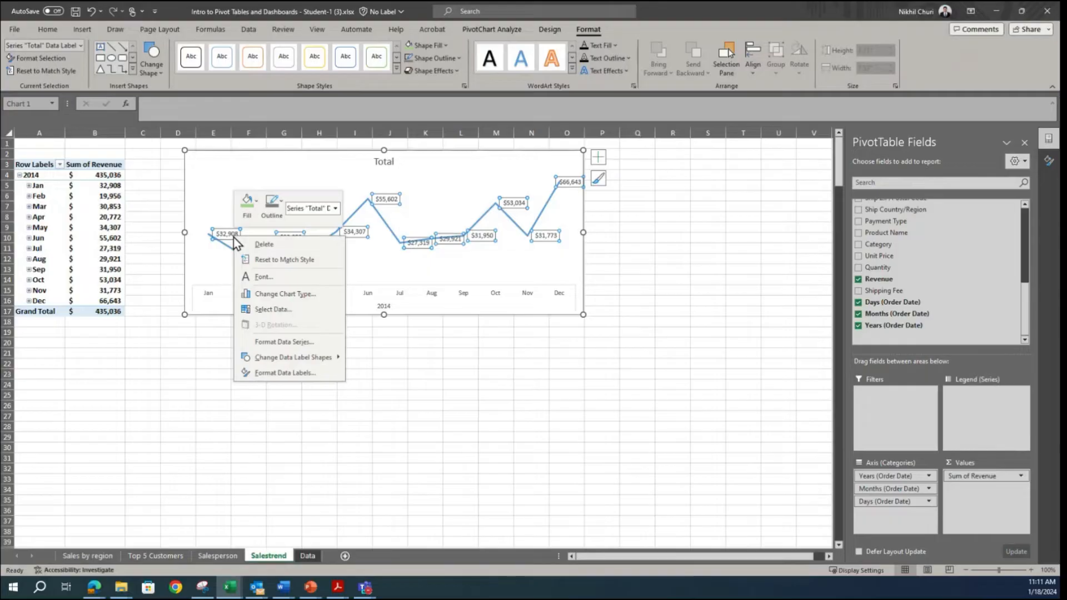
pyautogui.click(272, 373)
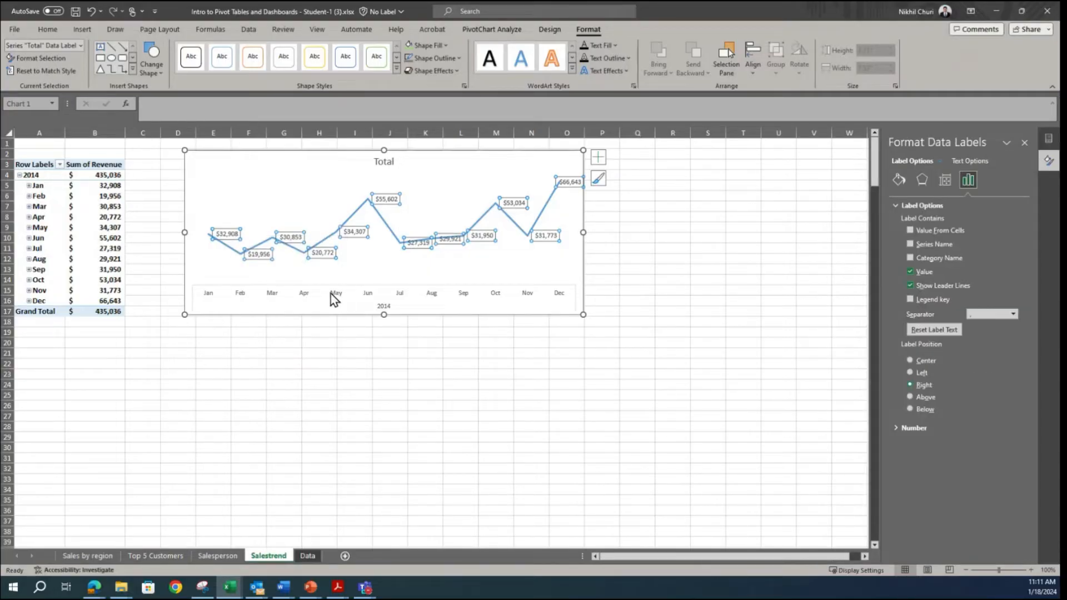
pyautogui.click(895, 428)
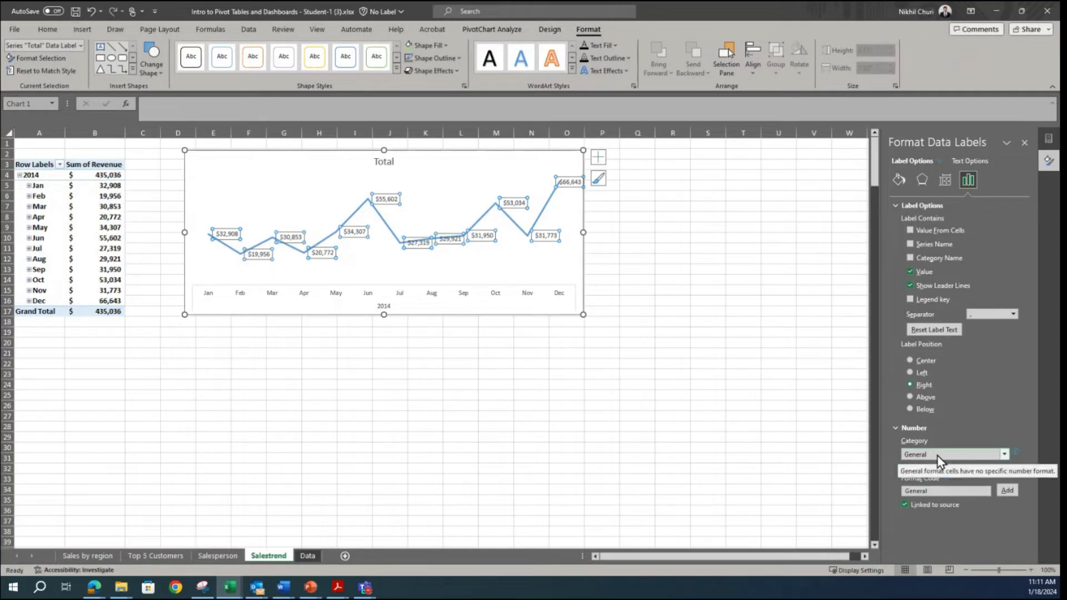
pyautogui.click(978, 455)
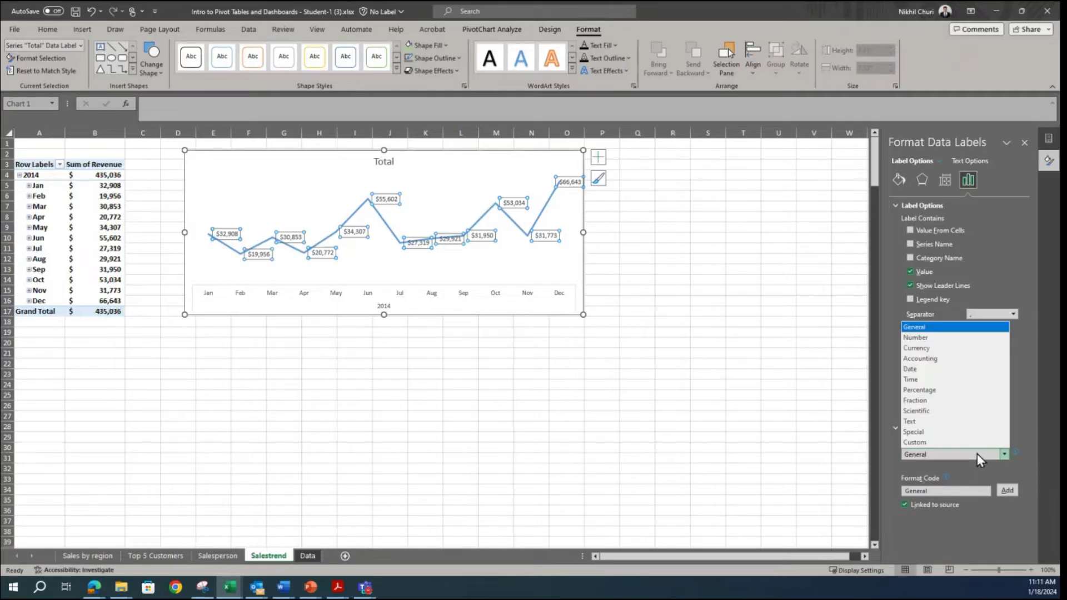
pyautogui.click(922, 443)
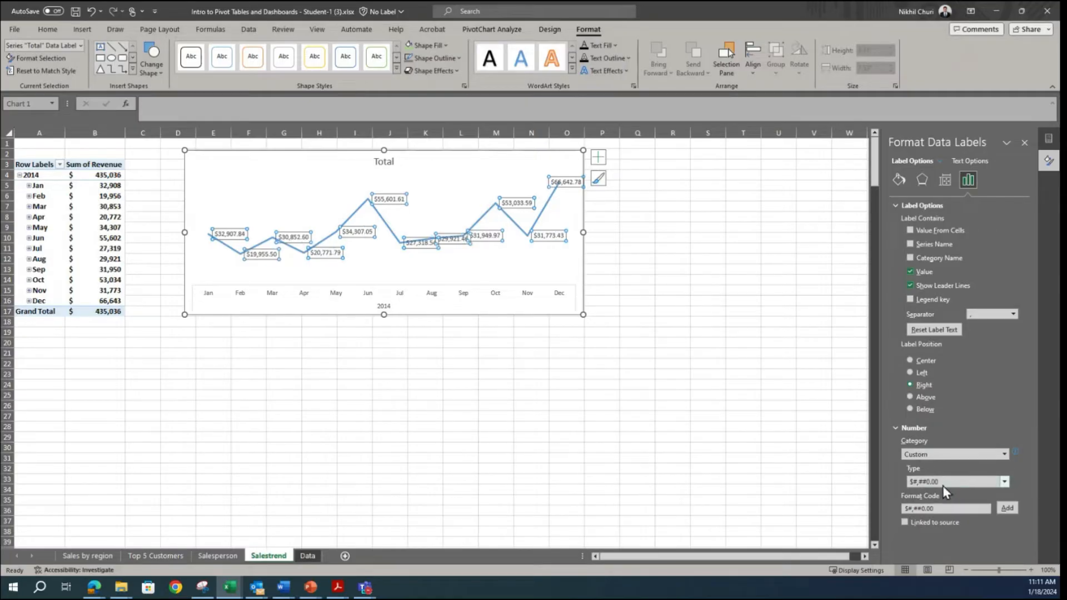
pyautogui.click(1004, 481)
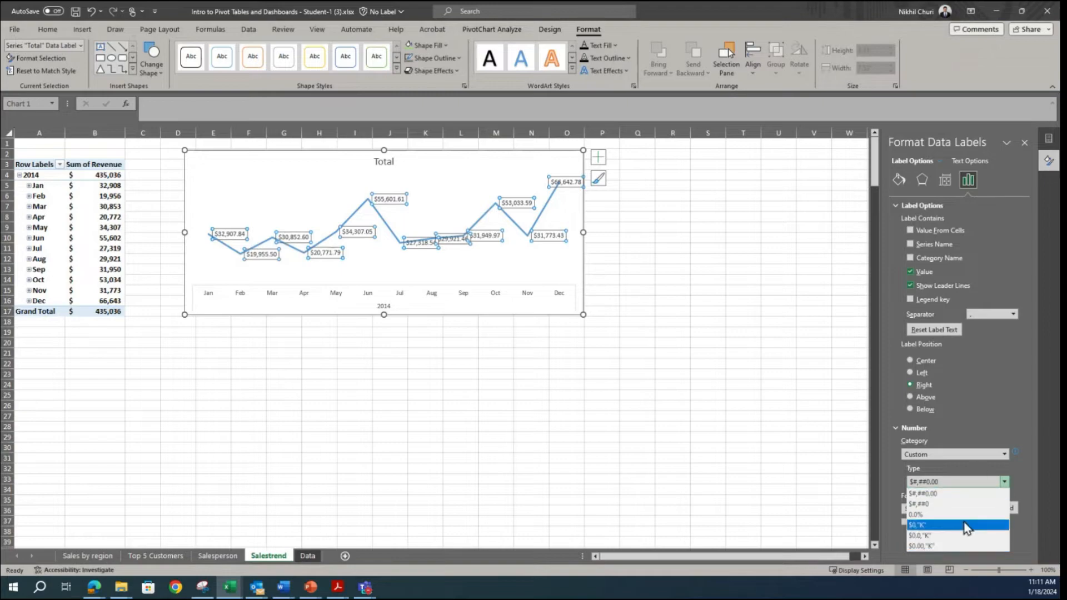
pyautogui.click(974, 415)
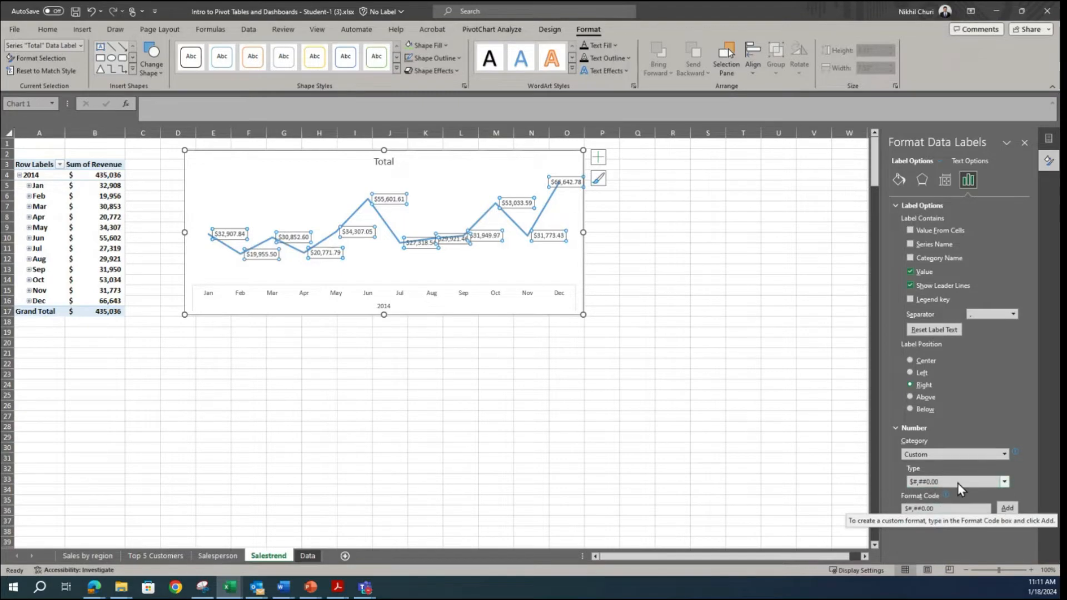
pyautogui.click(939, 482)
pyautogui.click(1021, 394)
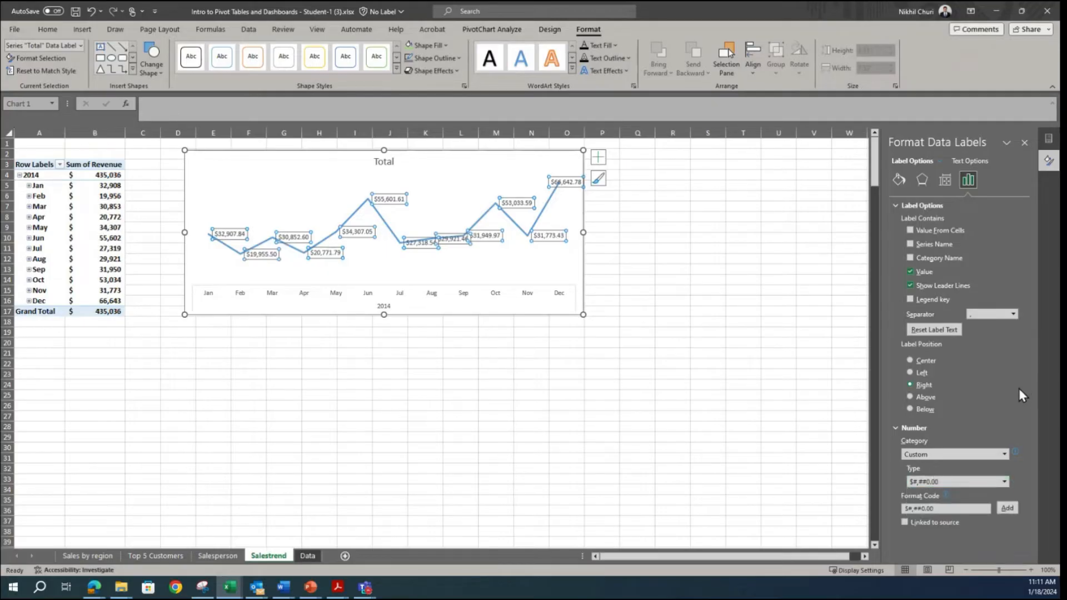
# Step: Apply the custom number format code $0,"K" to the data labels and compare them with the sample dashboard in the Snipping Tool
pyautogui.click(950, 508)
pyautogui.moveTo(950, 509); pyautogui.dragTo(855, 509)
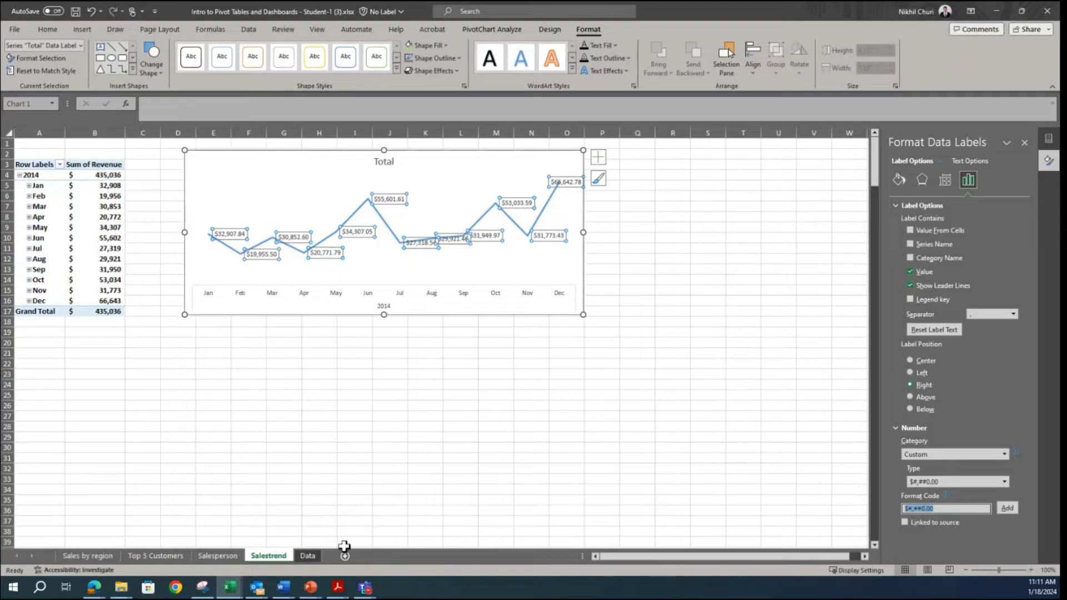
pyautogui.click(202, 587)
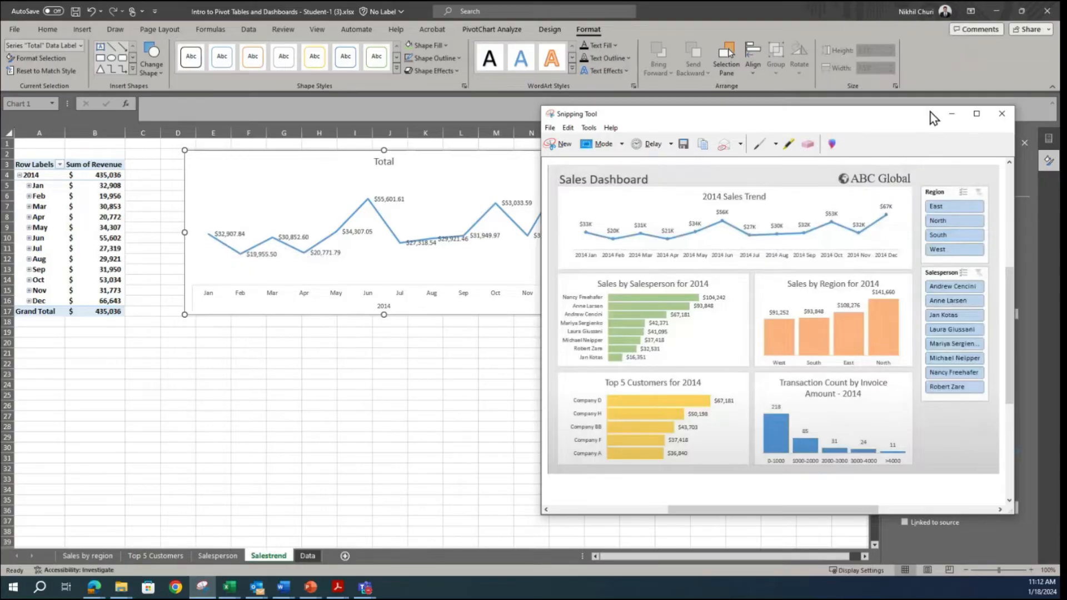
pyautogui.click(952, 114)
pyautogui.click(953, 508)
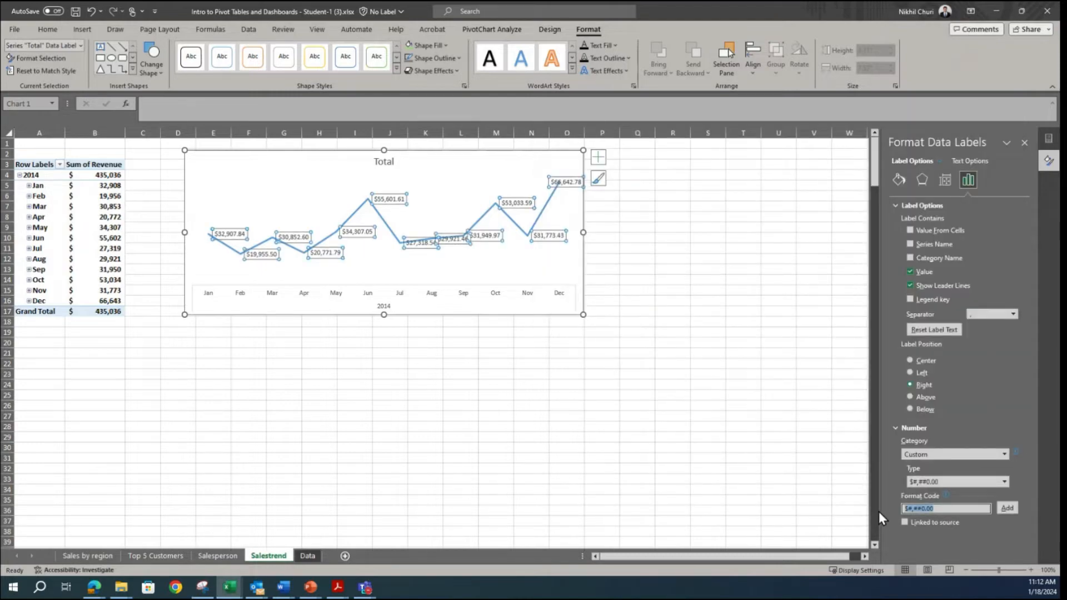
pyautogui.write('$0,"K')
pyautogui.click(1009, 509)
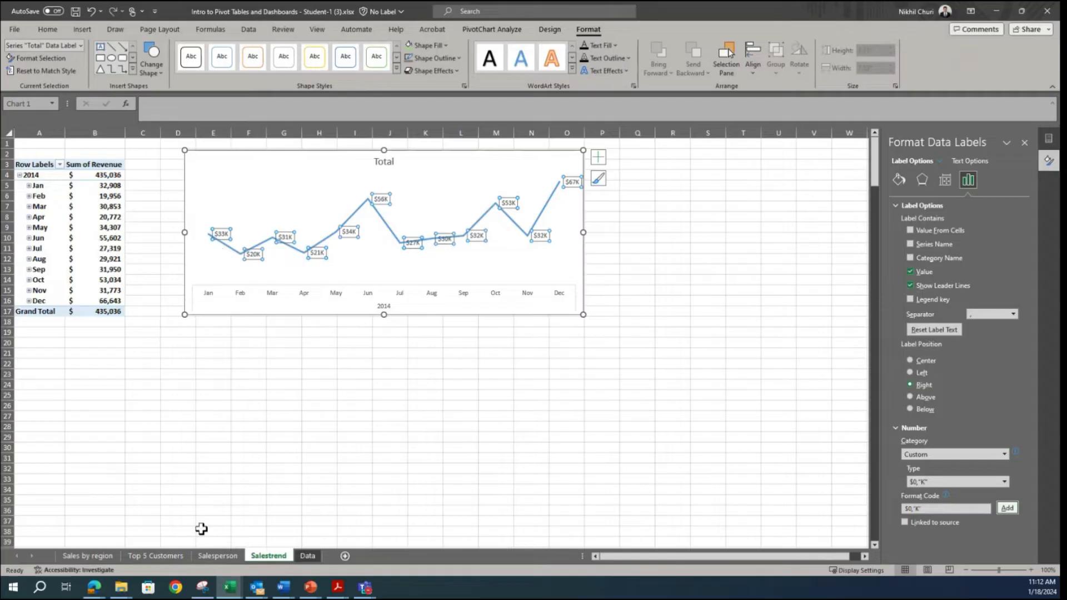
pyautogui.click(203, 587)
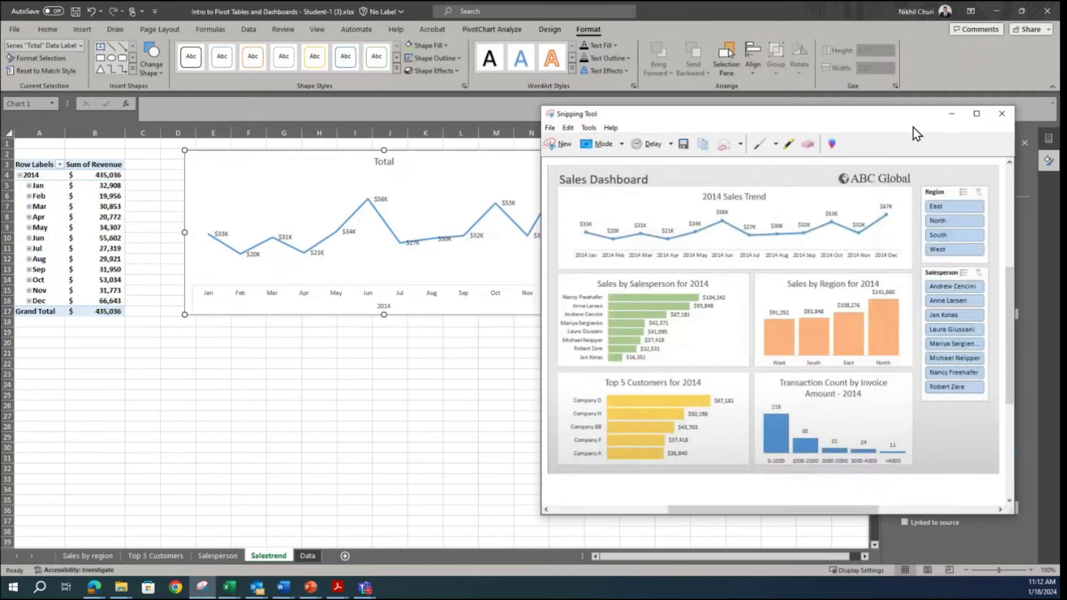
pyautogui.click(951, 114)
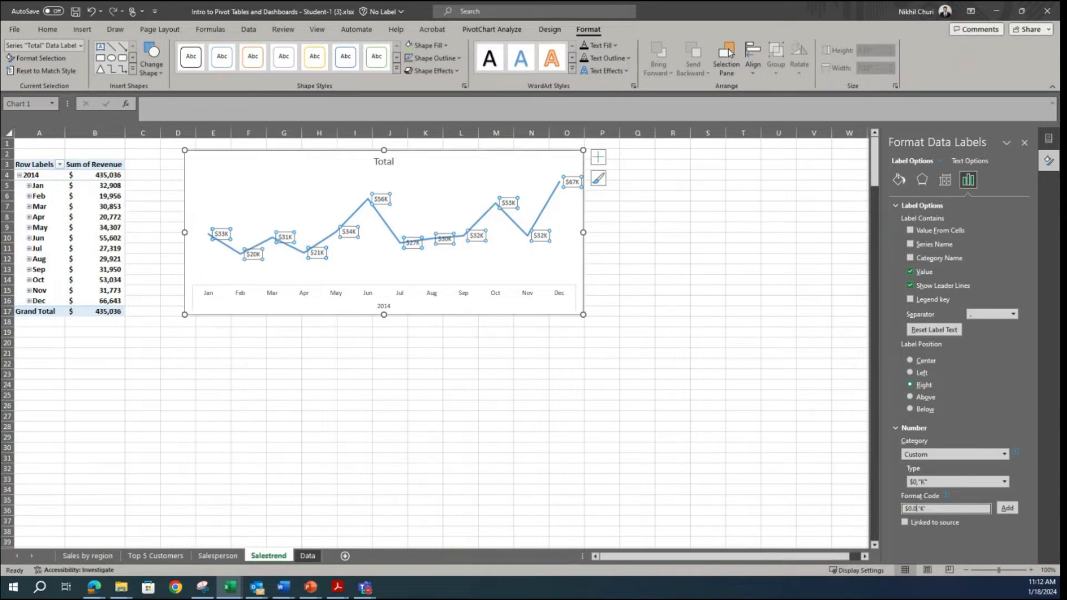
# Step: Try the data label format codes $0.0,"K" and $0.00,"K" and compare the labels with the sample dashboard
pyautogui.write(',')
pyautogui.click(1007, 508)
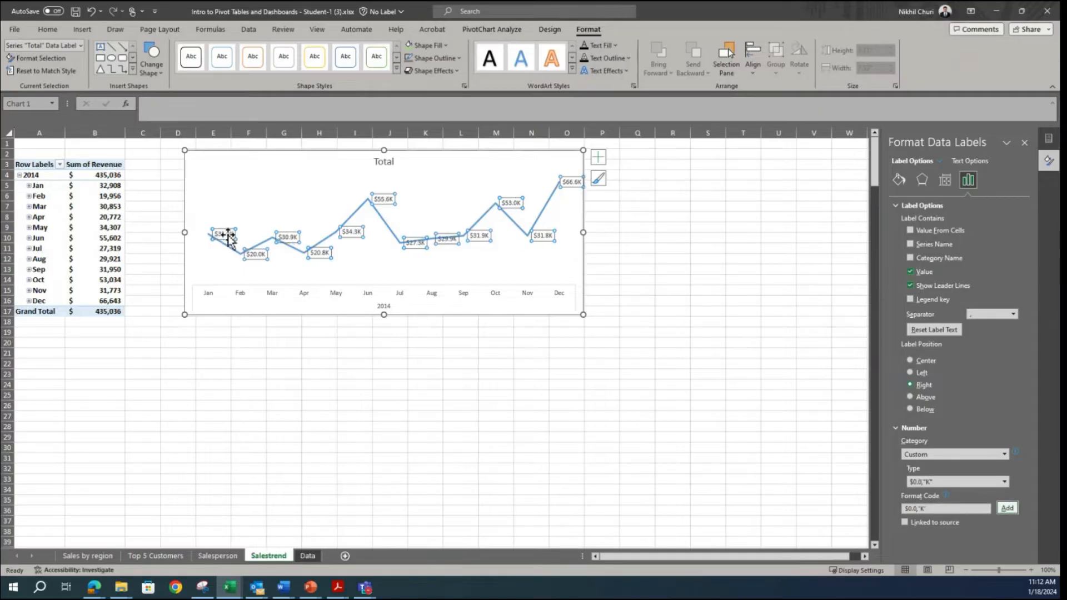
pyautogui.click(916, 509)
pyautogui.write('0')
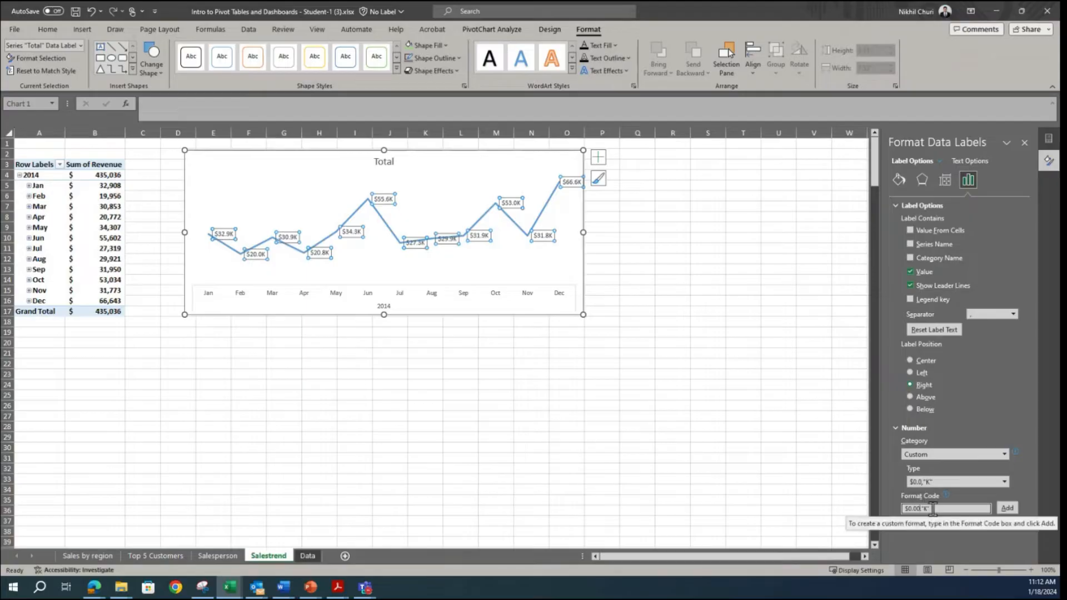
pyautogui.click(1006, 508)
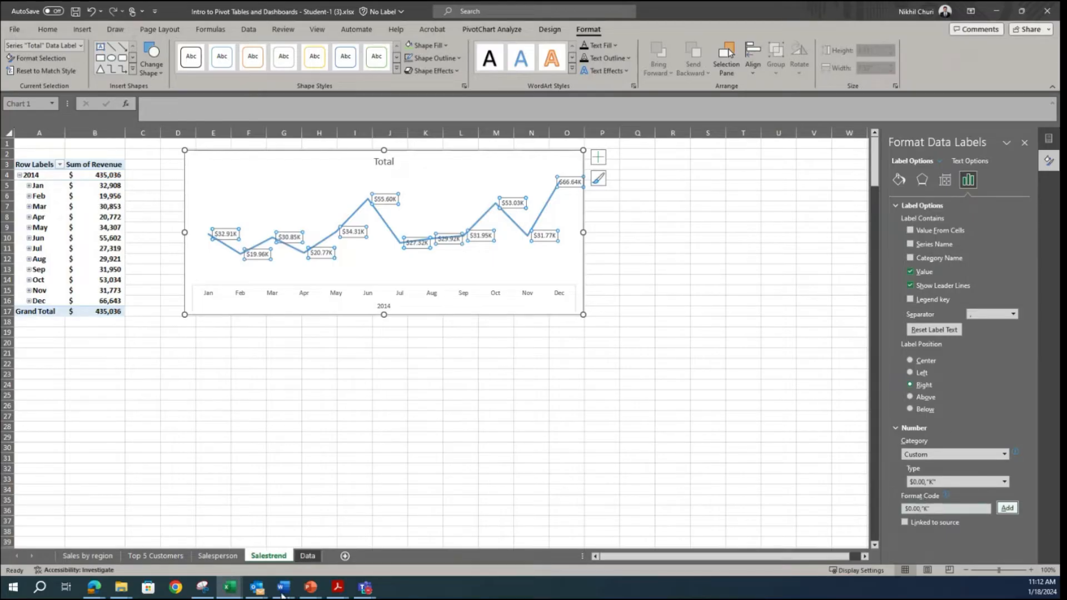
pyautogui.click(202, 589)
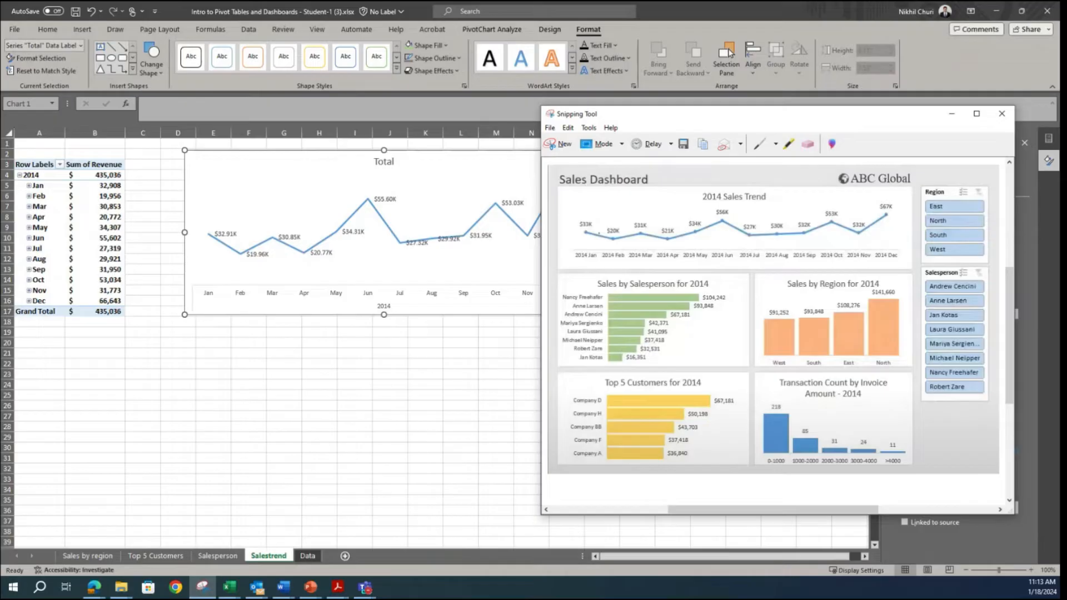
pyautogui.click(950, 115)
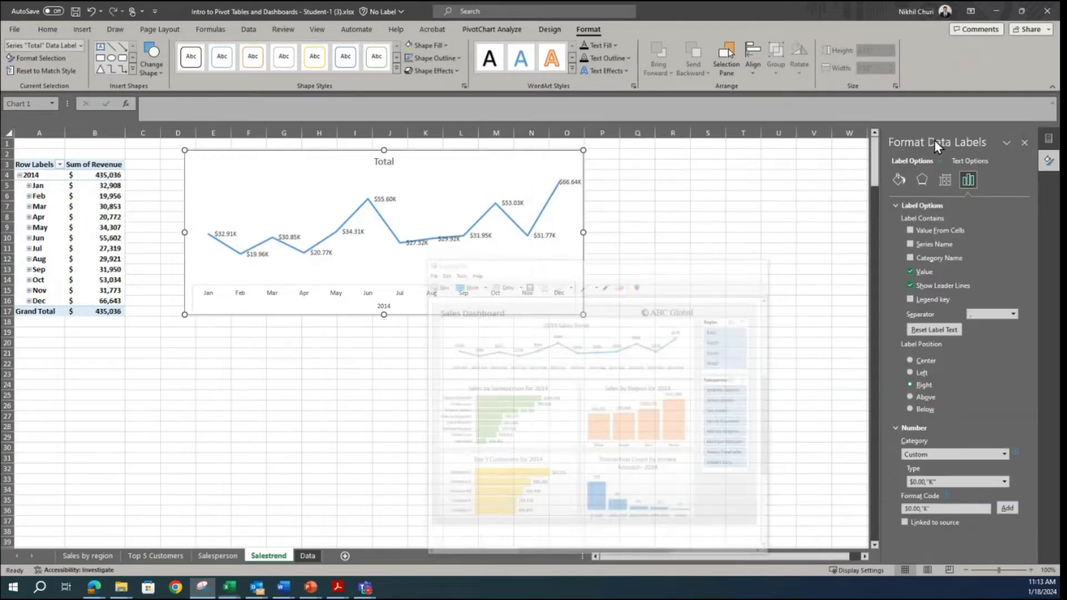
# Step: Remove the decimals from the data label format code so it reads $0,"K", and compare the line chart with the sample dashboard
pyautogui.click(919, 507)
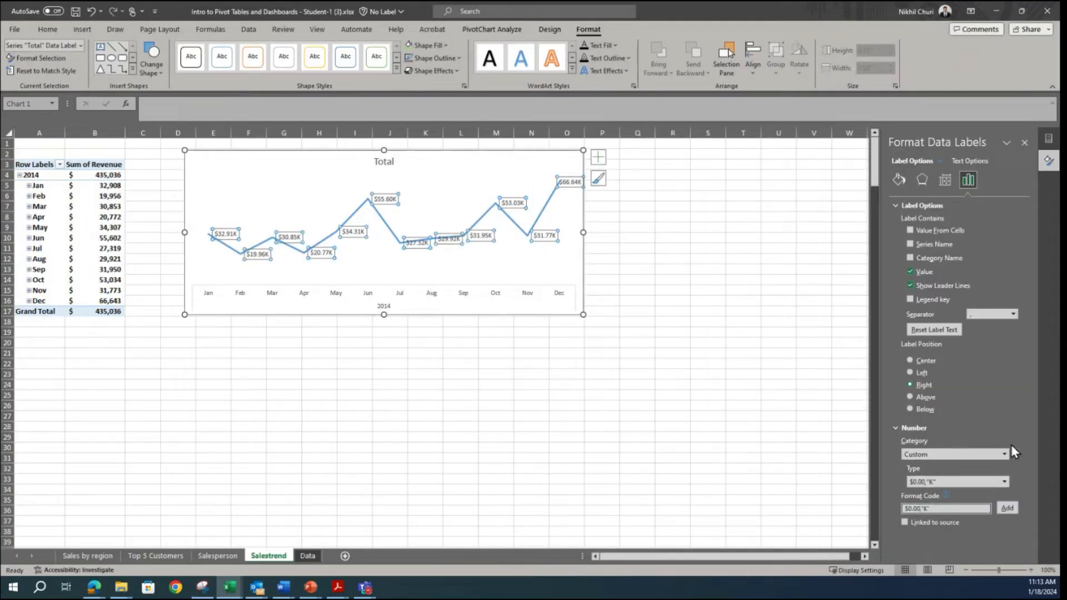
pyautogui.press('BackSpace')
pyautogui.press('BackSpace')
pyautogui.click(999, 506)
pyautogui.click(520, 407)
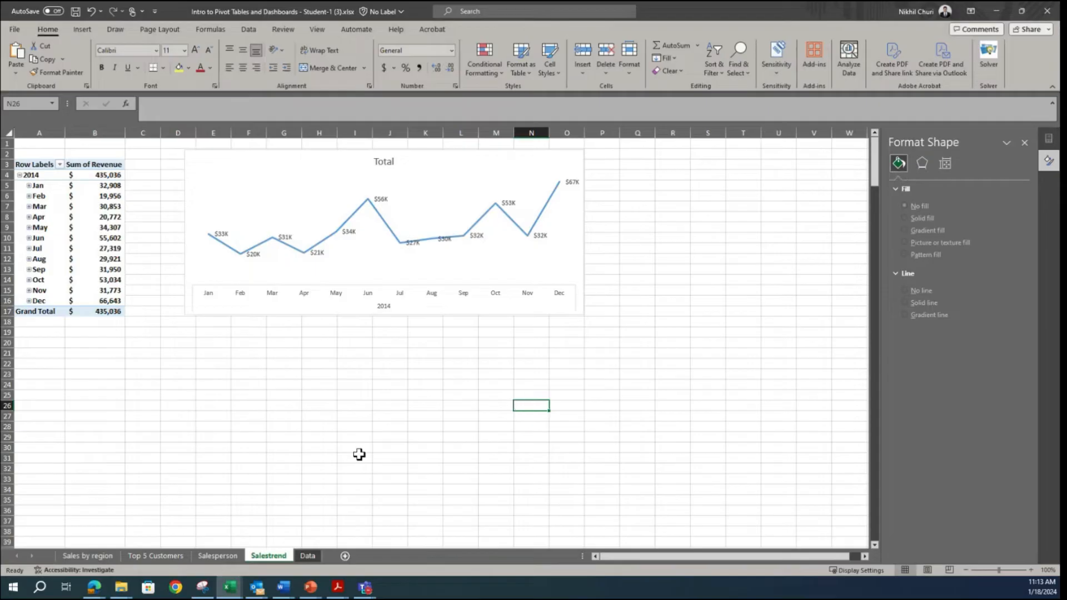
pyautogui.click(204, 587)
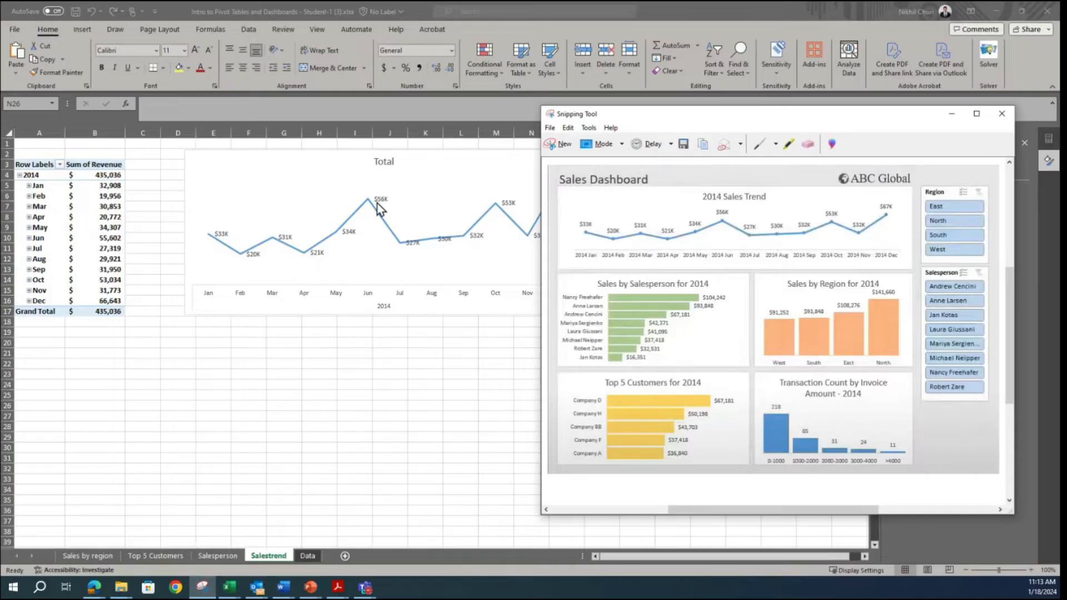
pyautogui.click(362, 365)
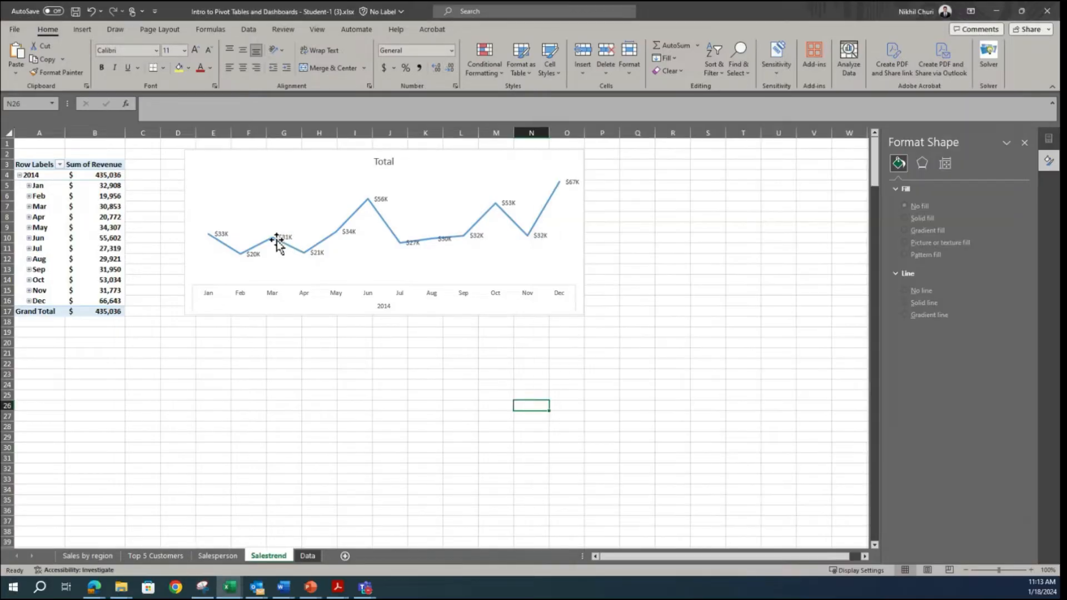
# Step: Try automatic markers on the Total line and set the marker option back to None
pyautogui.click(354, 217)
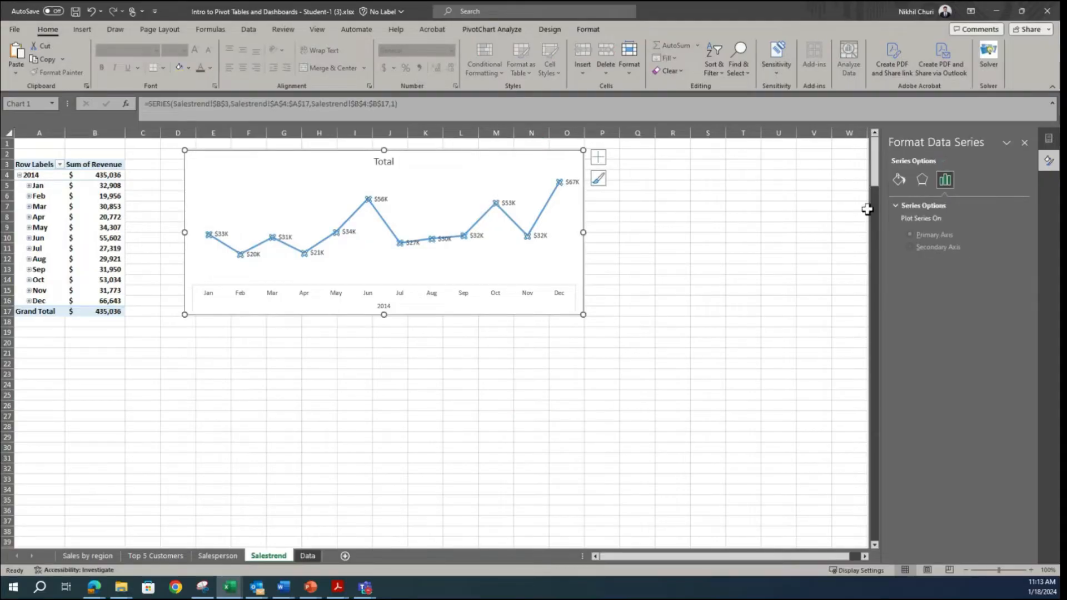
pyautogui.click(899, 179)
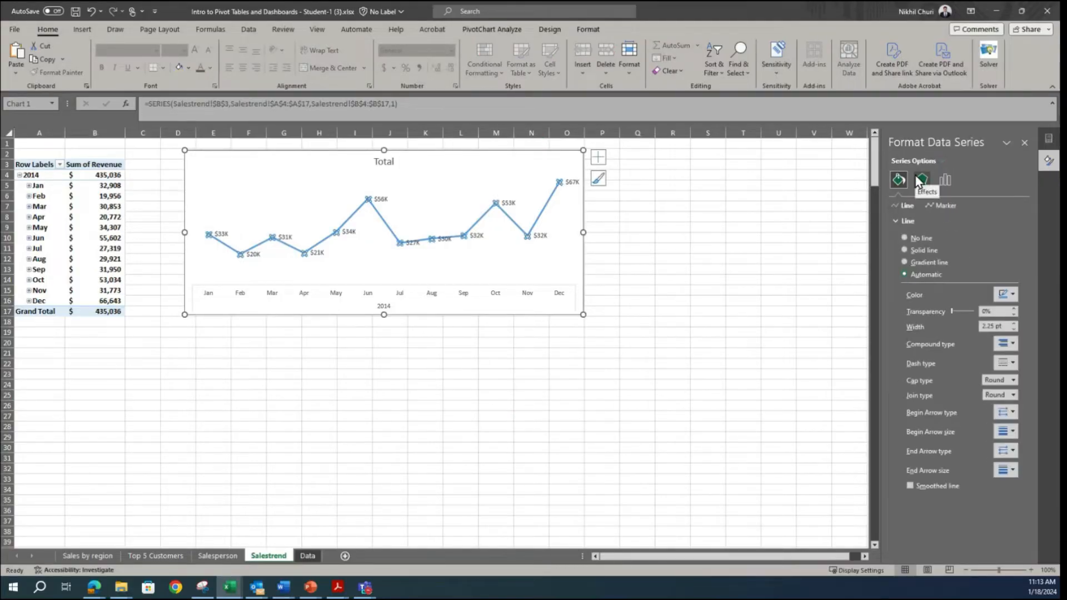
pyautogui.click(939, 205)
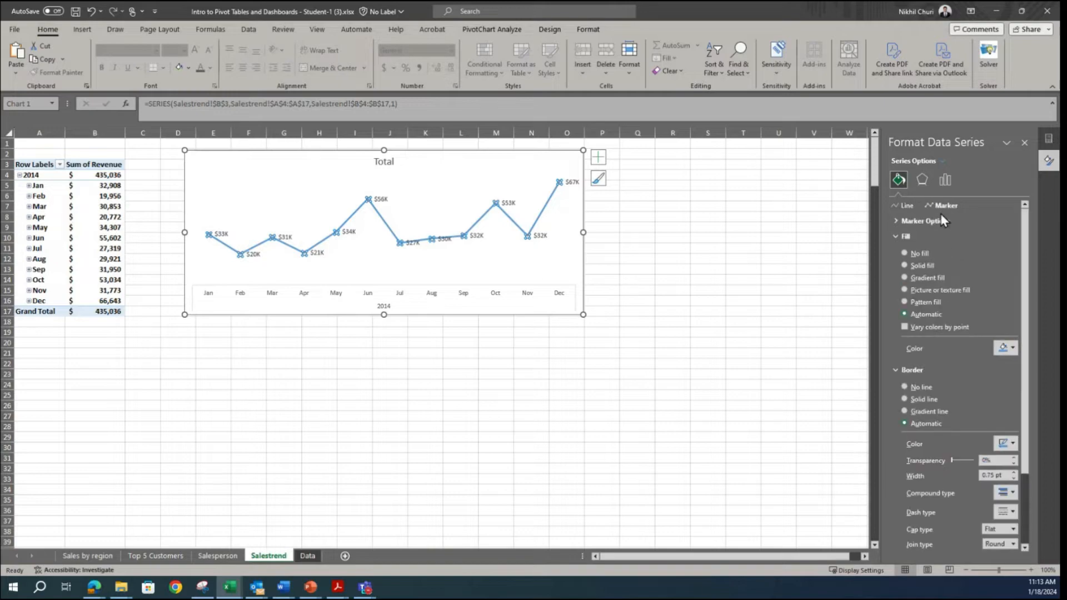
pyautogui.click(895, 221)
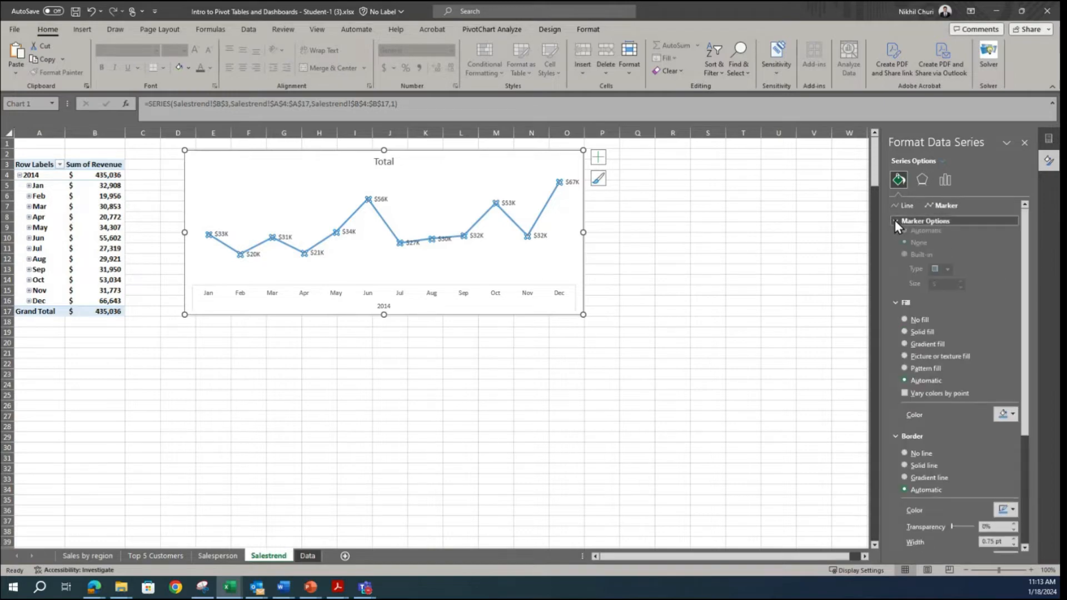
pyautogui.click(903, 236)
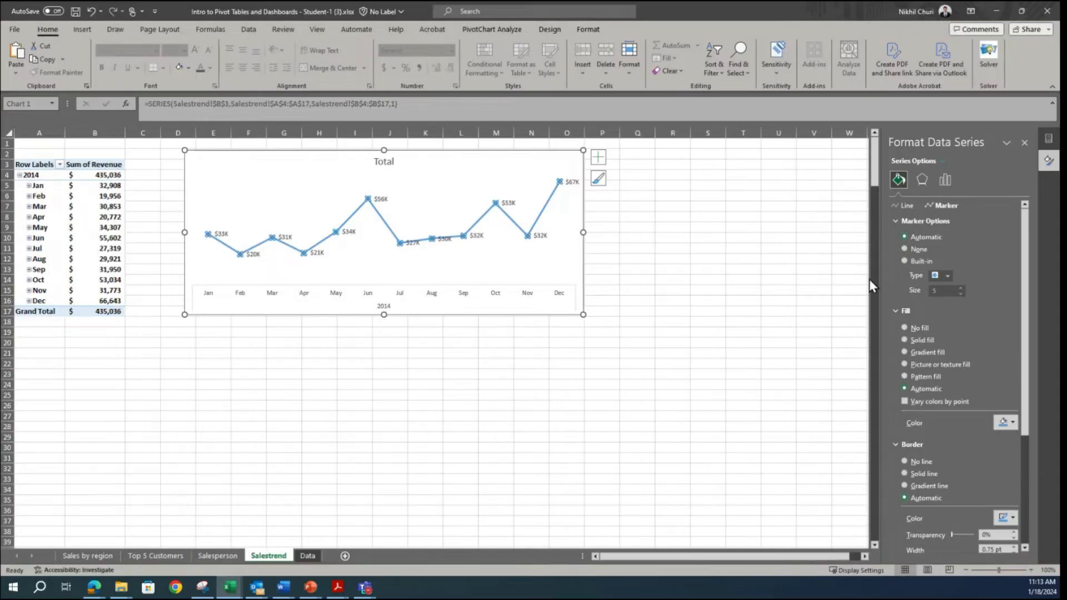
pyautogui.click(904, 250)
pyautogui.click(673, 355)
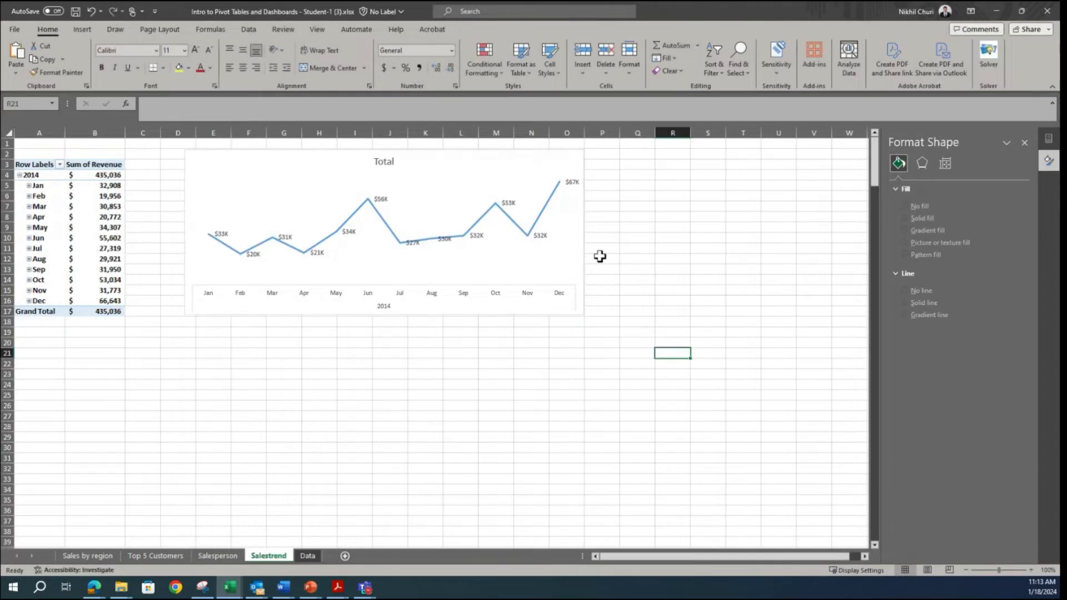
pyautogui.click(381, 214)
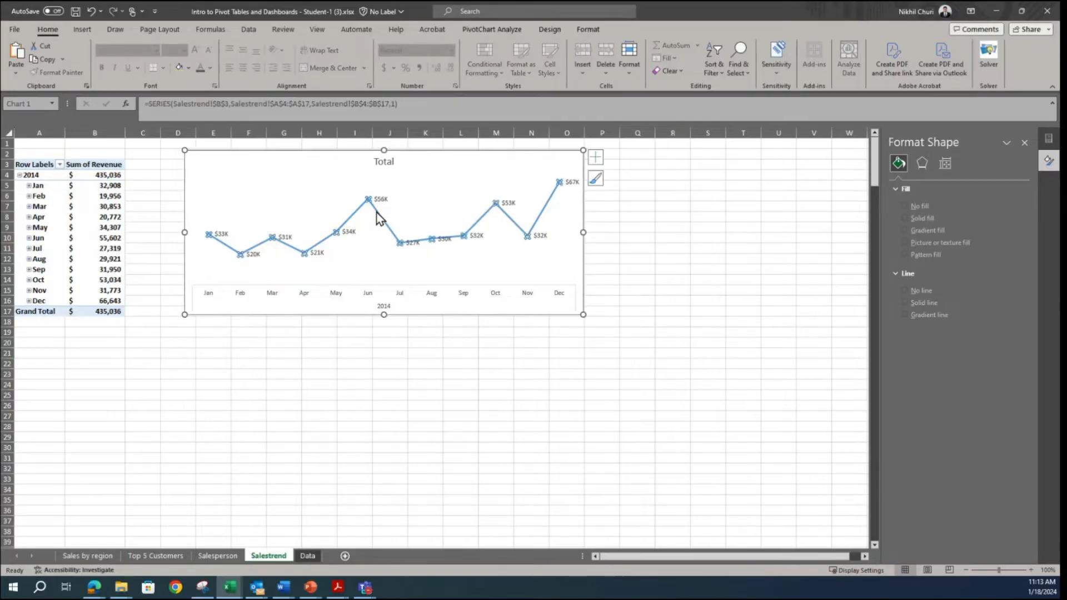
pyautogui.click(585, 30)
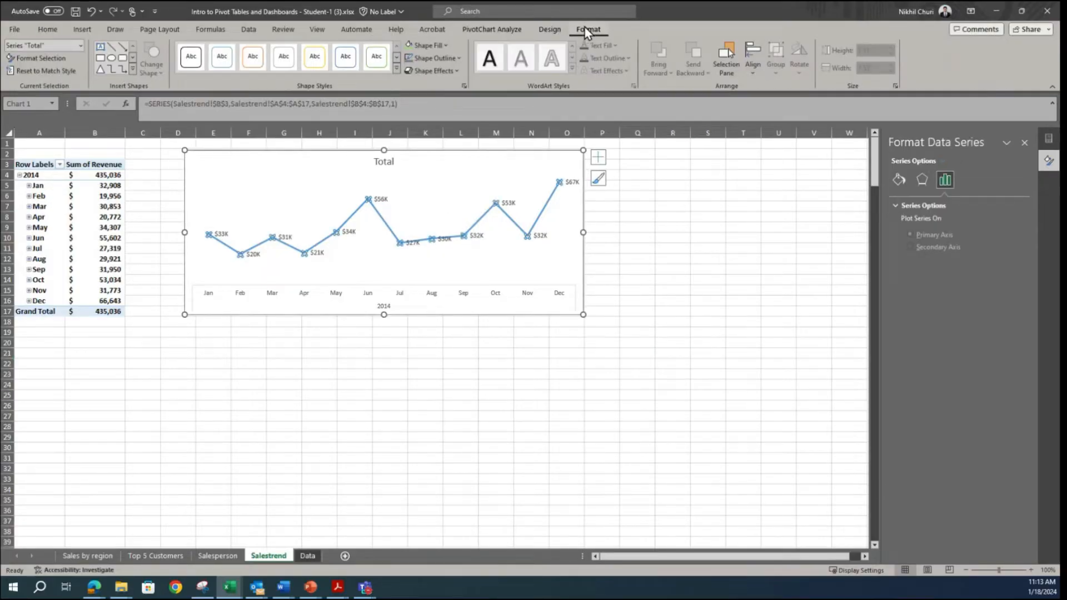
pyautogui.click(552, 28)
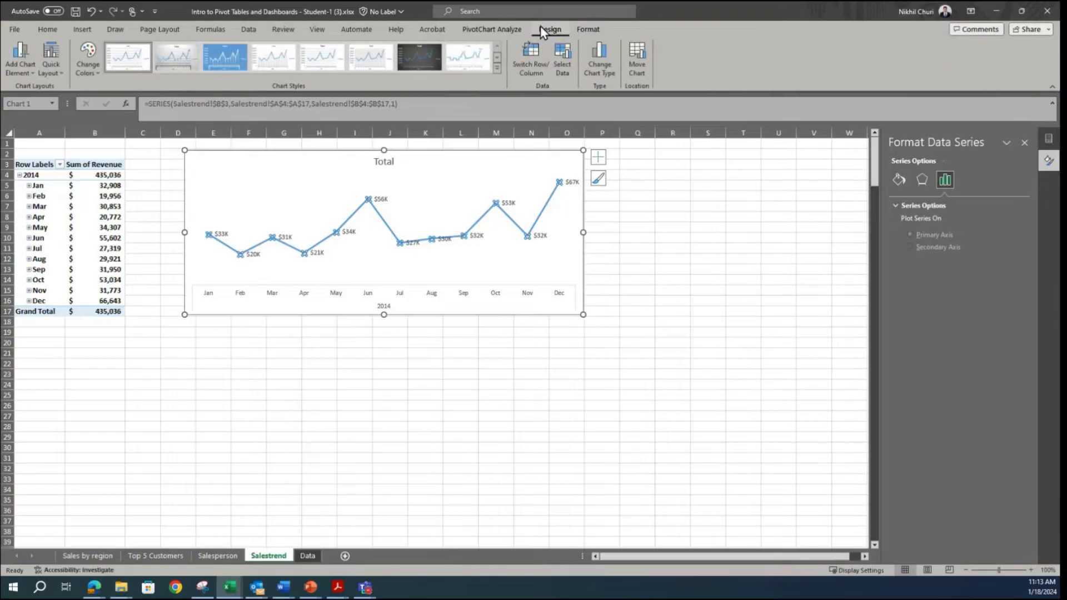
pyautogui.click(515, 30)
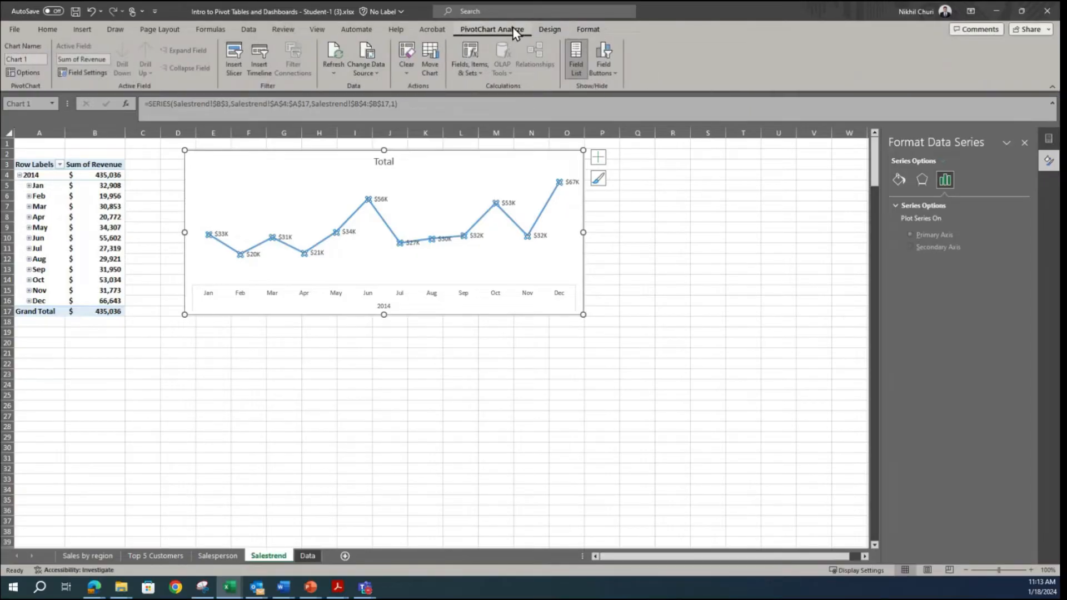
# Step: Change the chart type of the sales trend chart's Total series to Line with Markers
pyautogui.rightClick(432, 196)
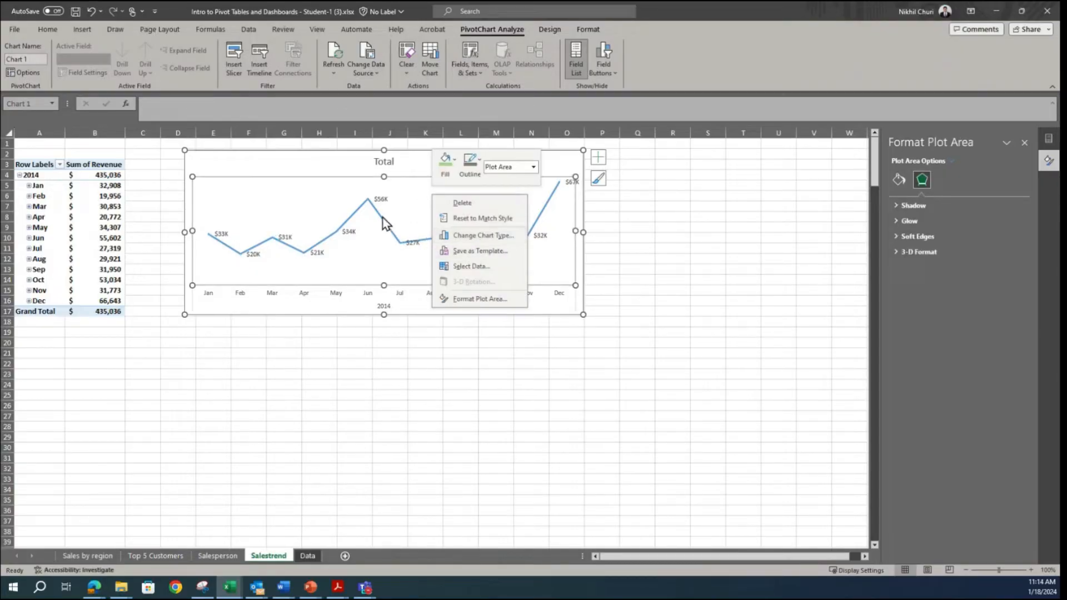
pyautogui.press('Escape')
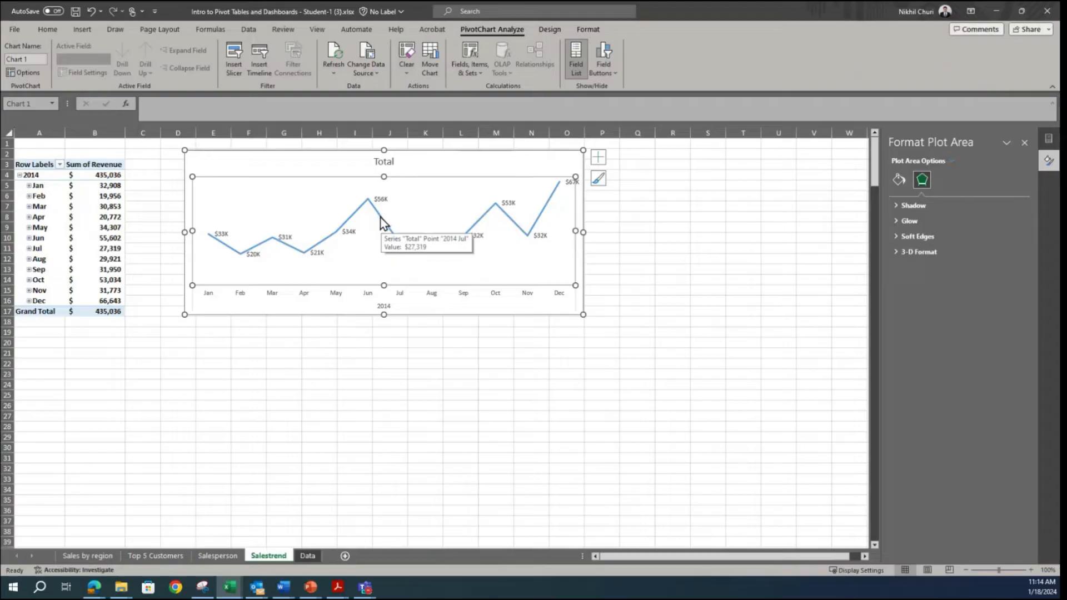
pyautogui.click(383, 224)
pyautogui.rightClick(382, 222)
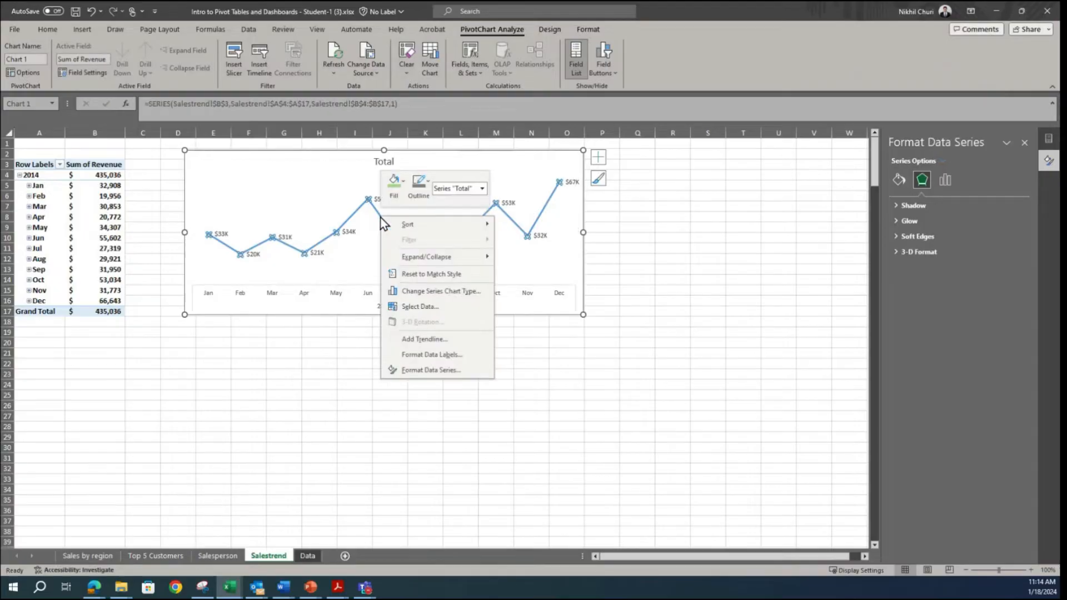
pyautogui.click(427, 292)
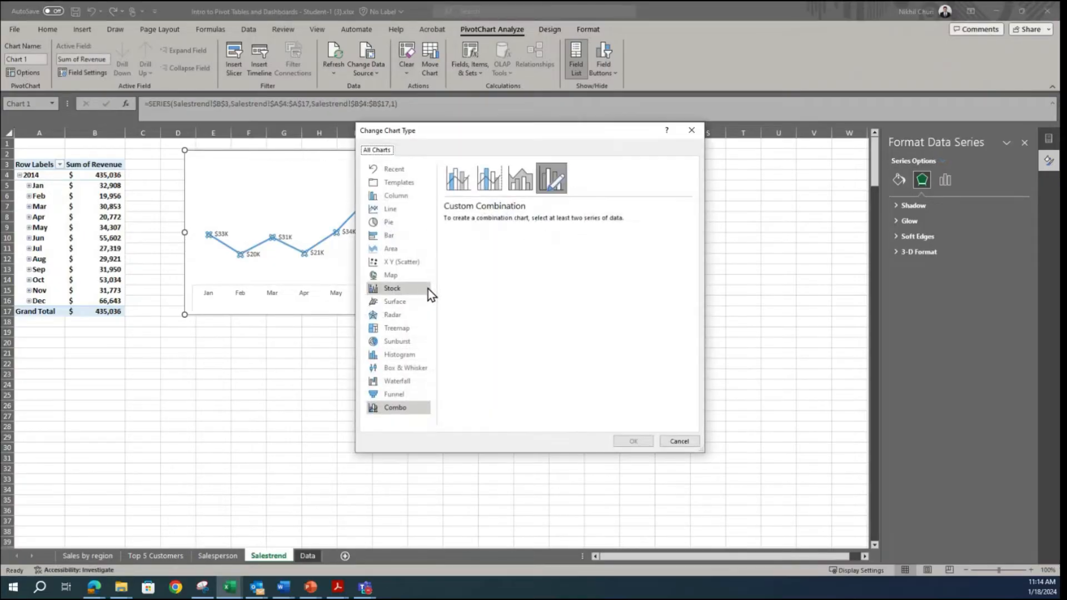
pyautogui.click(391, 212)
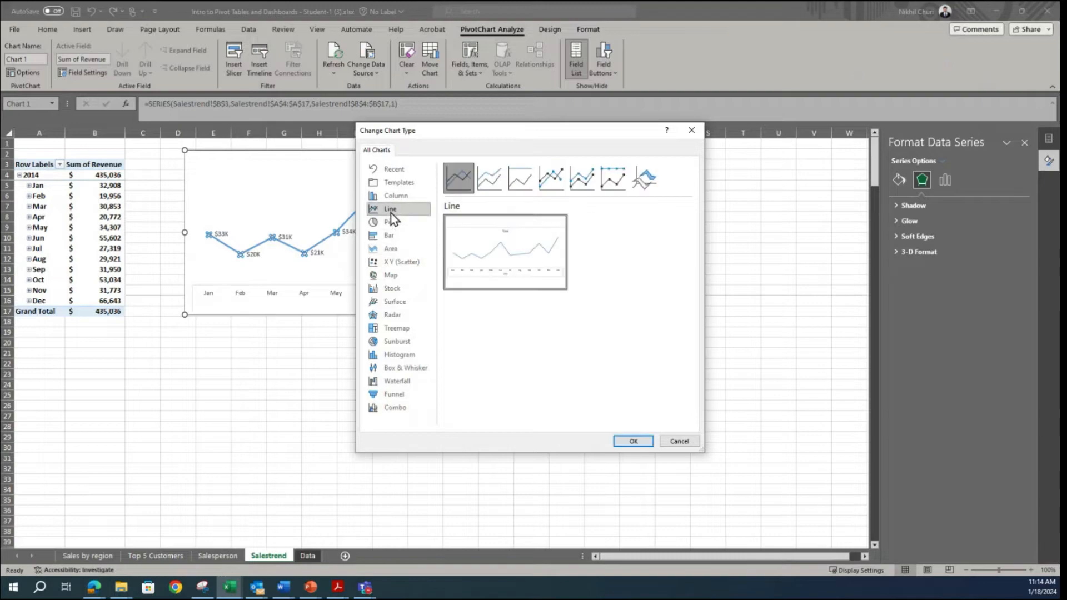
pyautogui.click(553, 178)
pyautogui.click(633, 440)
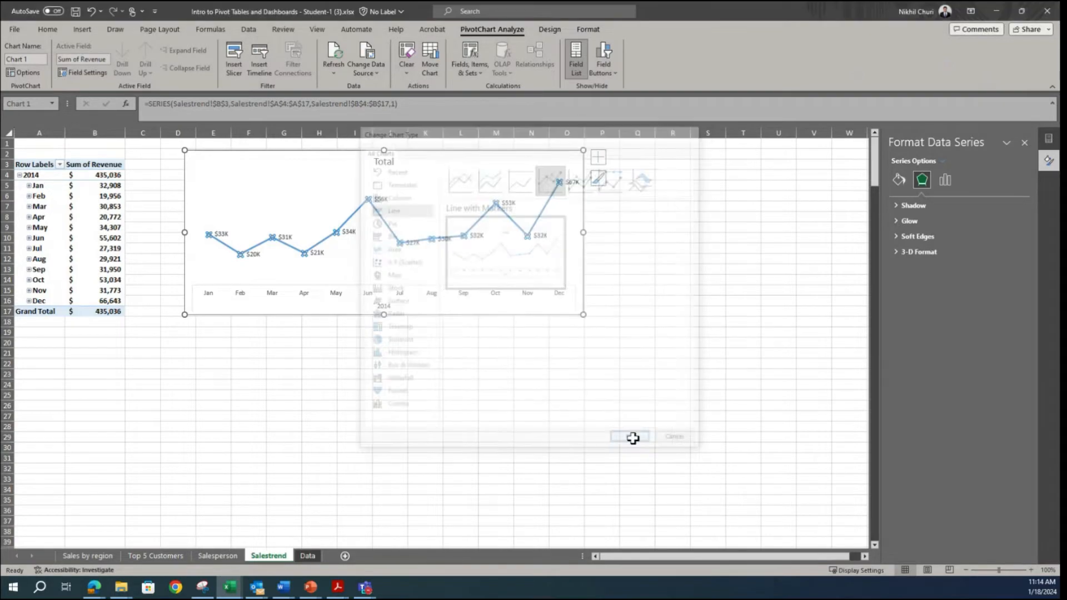
pyautogui.click(717, 355)
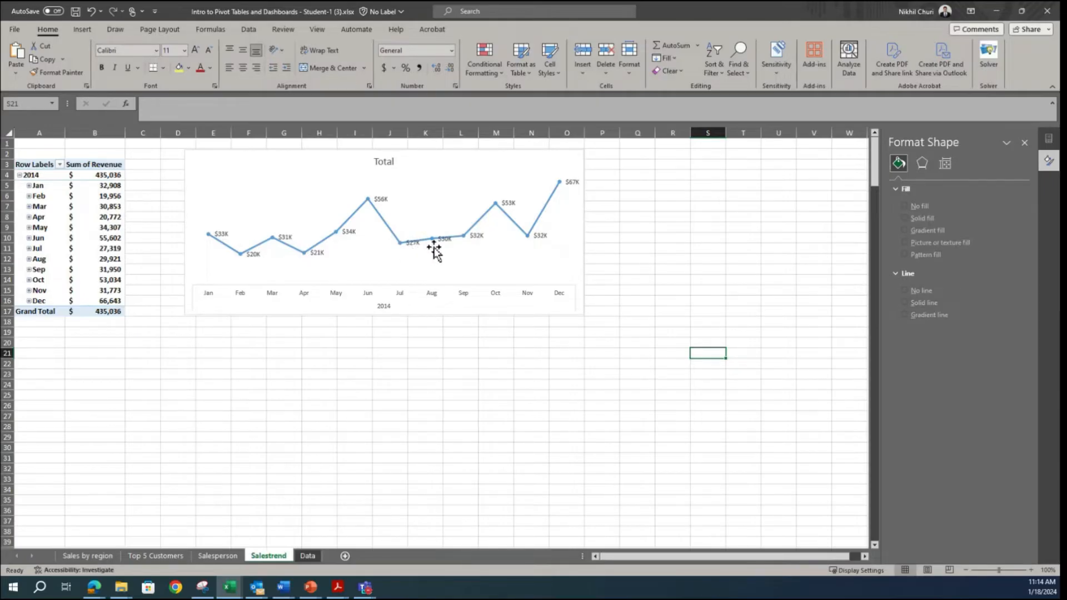
# Step: Compare the line chart with the sample dashboard in the Snipping Tool and open the formatting options for its data labels
pyautogui.click(202, 587)
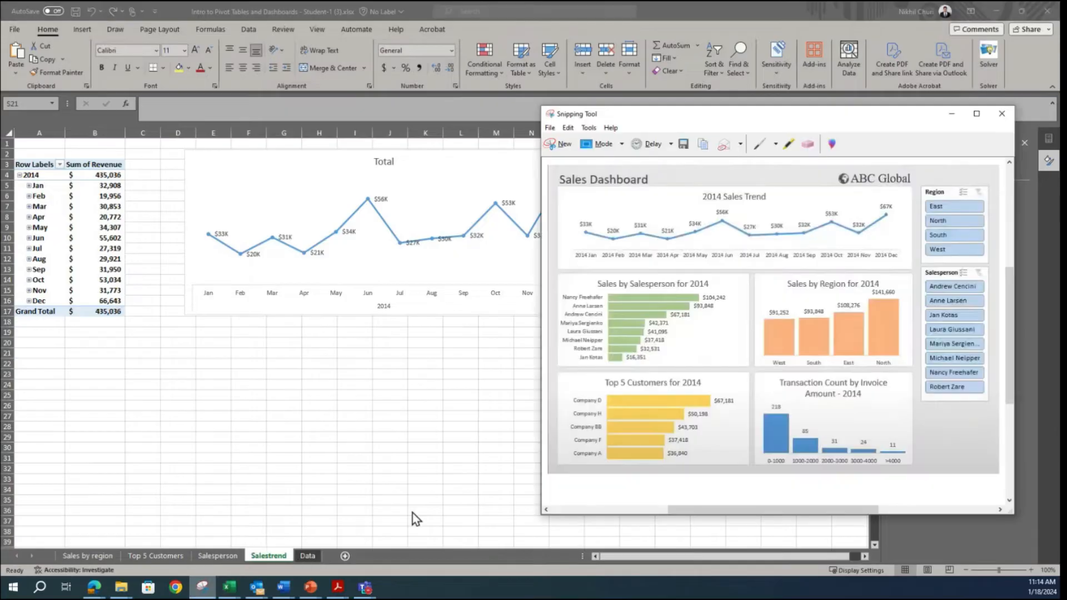
pyautogui.click(225, 241)
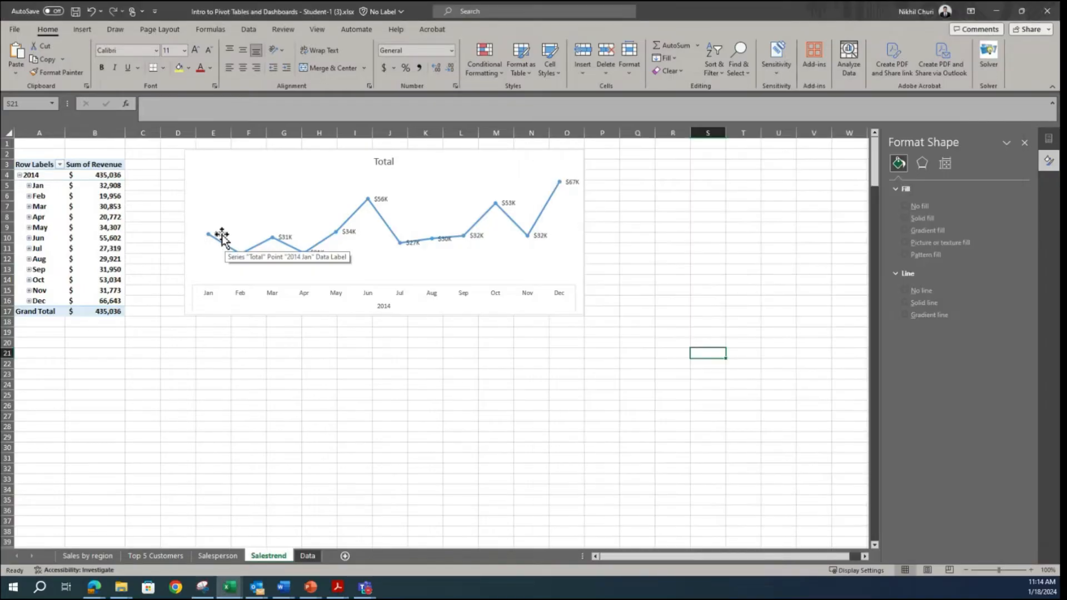
pyautogui.click(225, 238)
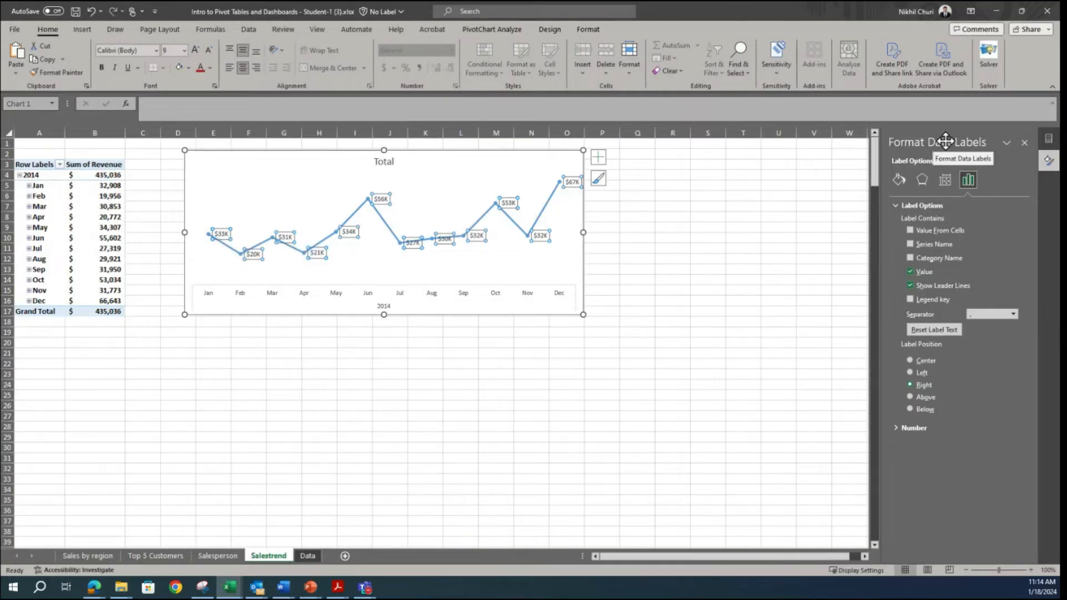
pyautogui.rightClick(288, 239)
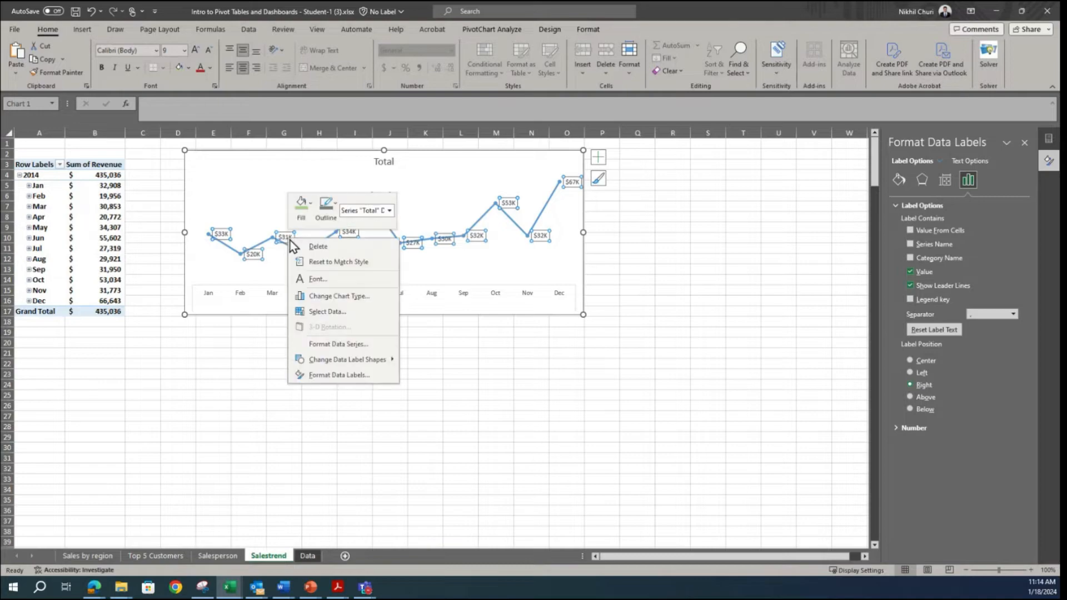
pyautogui.click(324, 376)
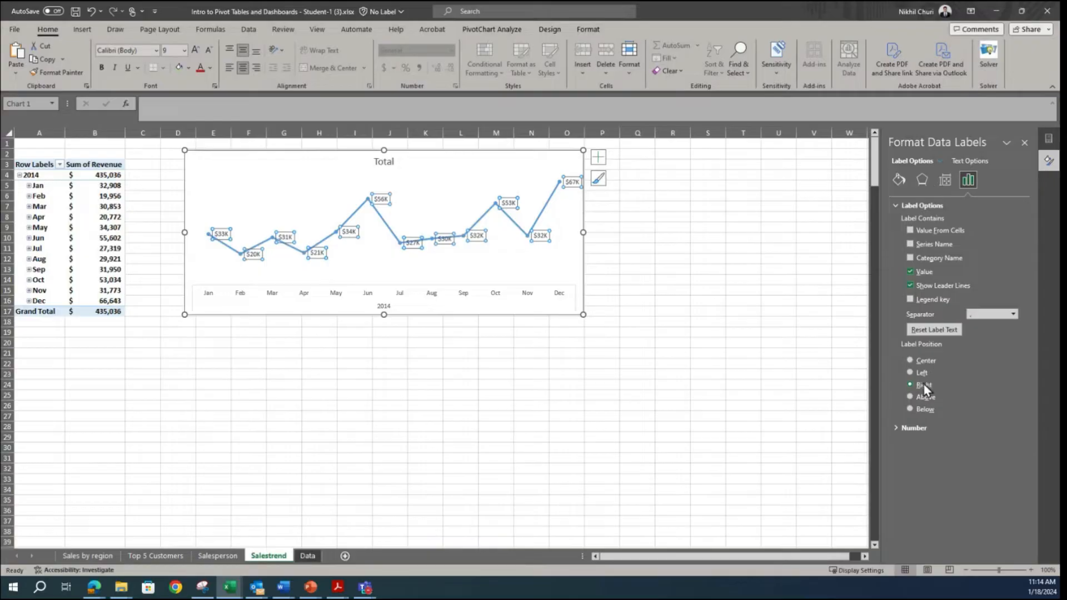
# Step: Try the Center, Left, Right and Below positions for the data labels and set the label position to Above
pyautogui.click(910, 360)
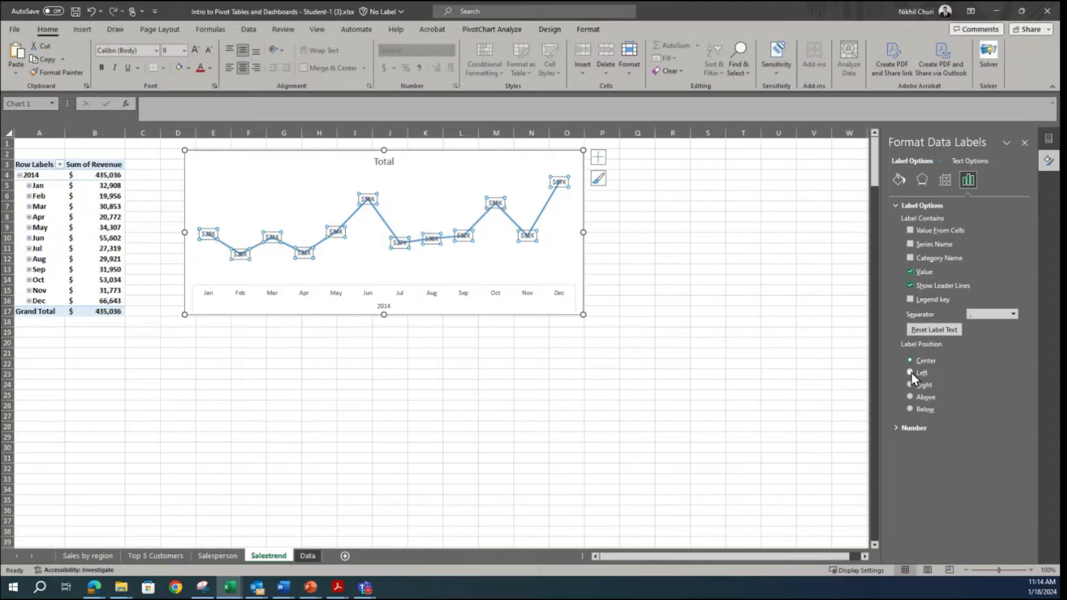
pyautogui.click(910, 373)
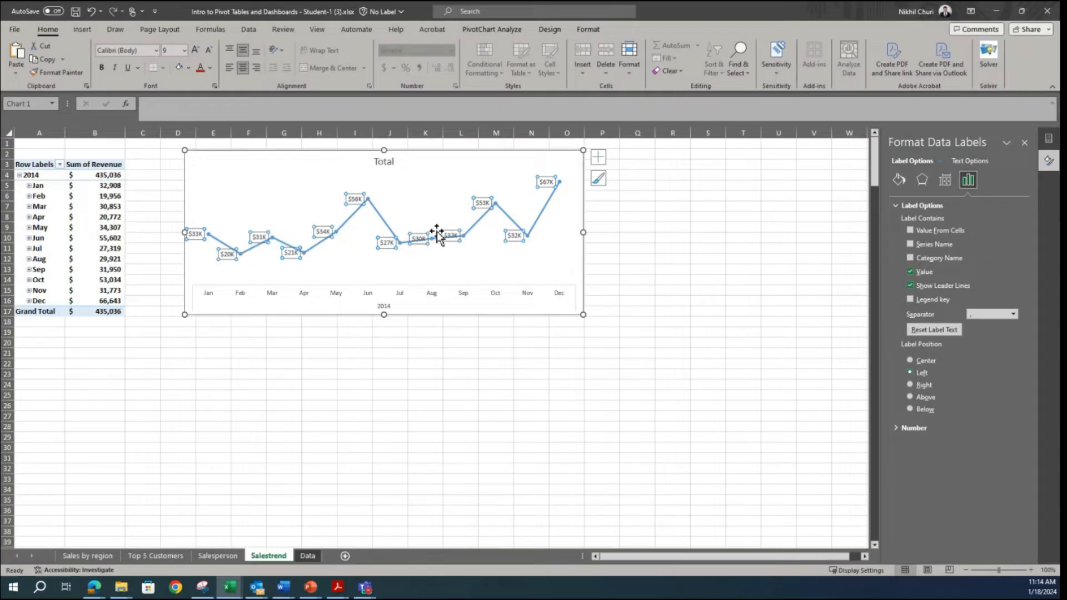
pyautogui.click(910, 384)
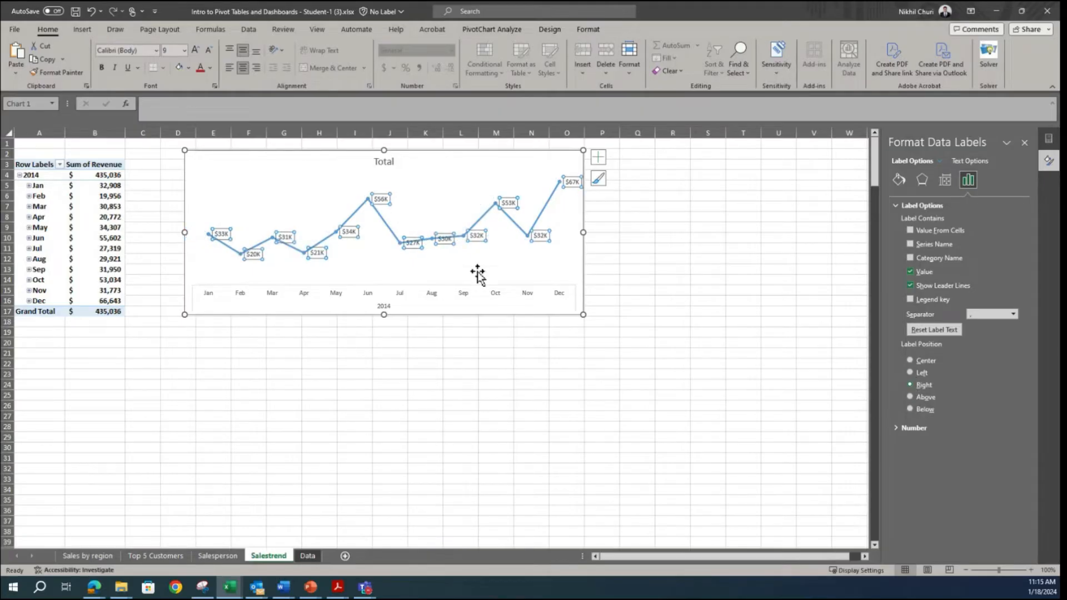
pyautogui.click(910, 397)
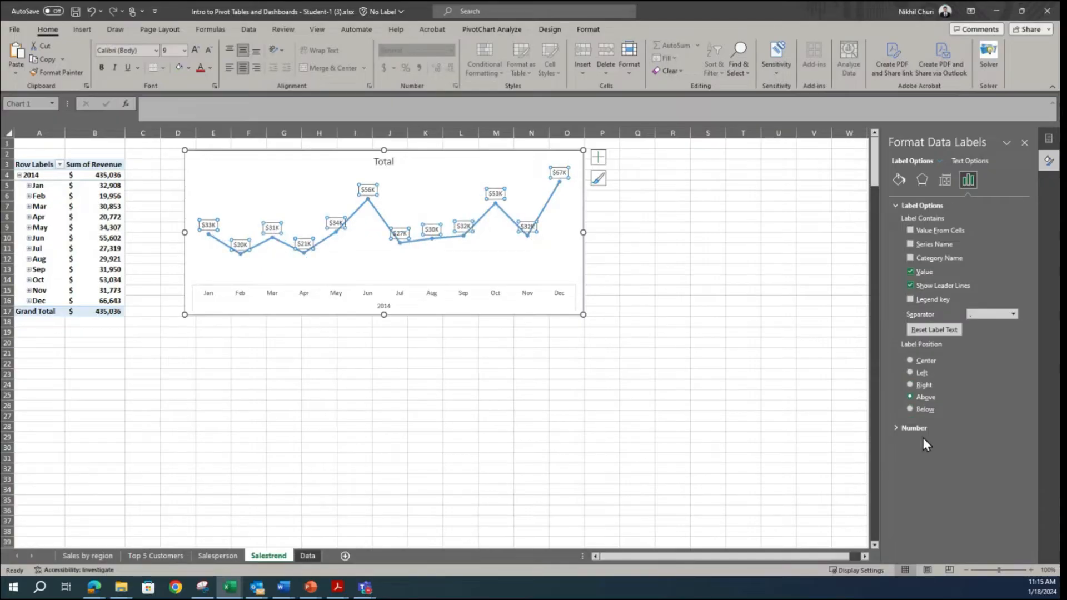
pyautogui.click(909, 409)
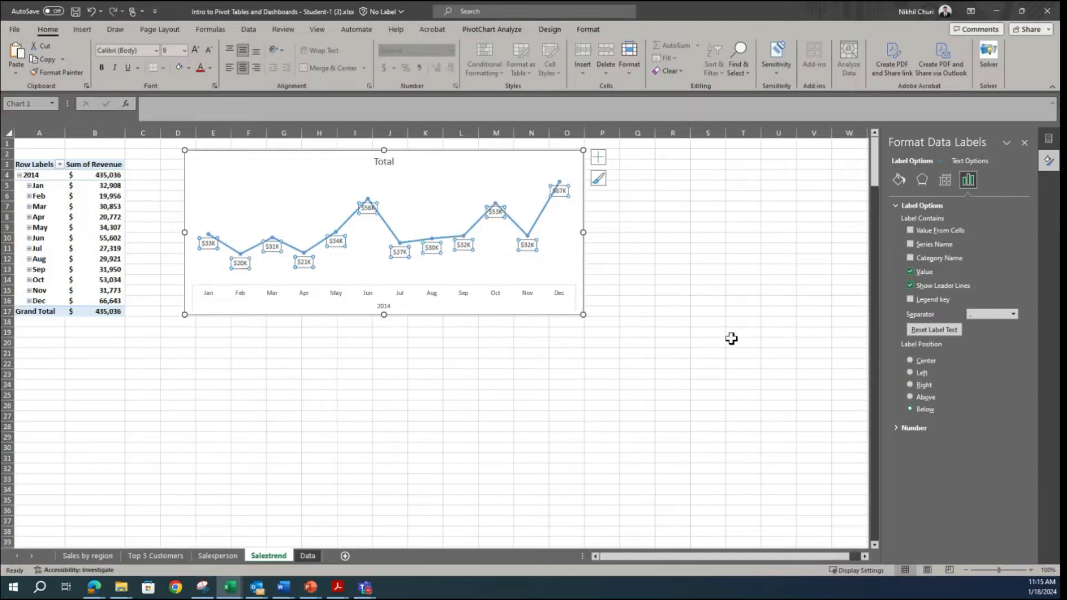
pyautogui.click(909, 397)
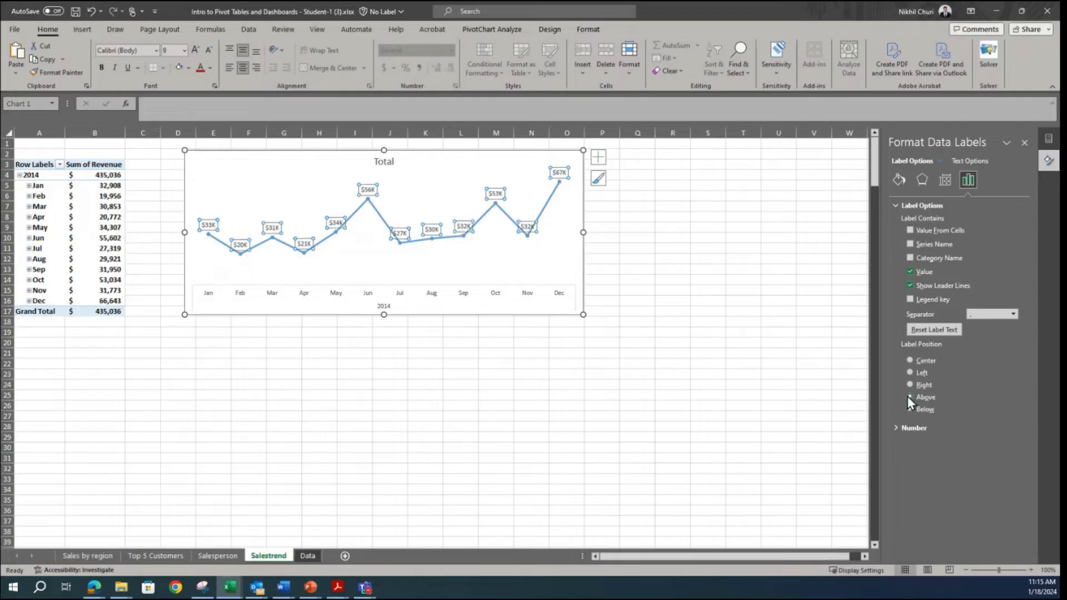
pyautogui.click(759, 356)
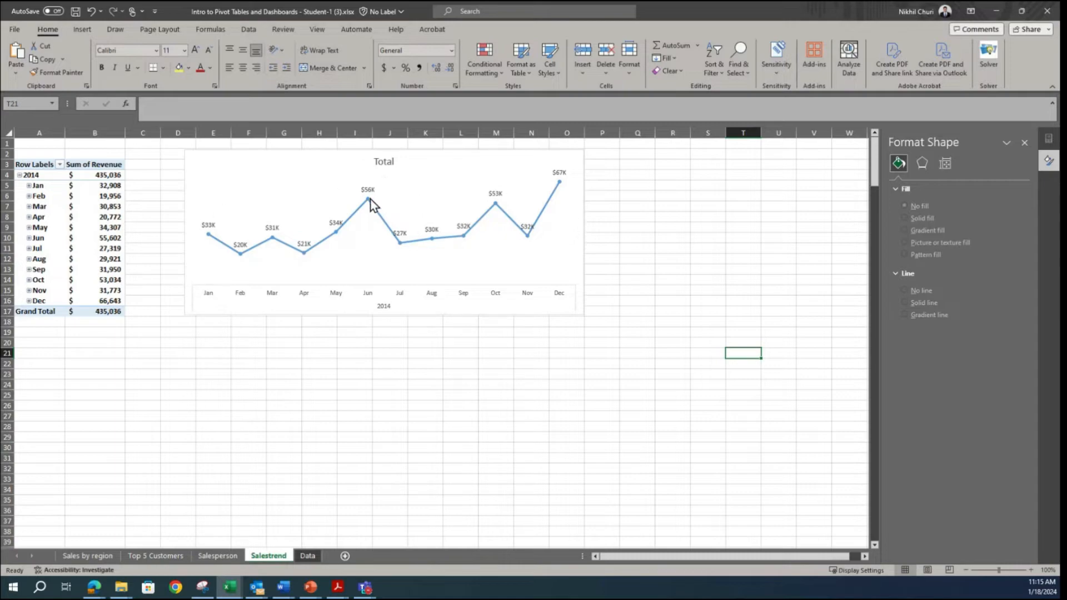
# Step: Change the chart title to "Sales Trend for 2014"
pyautogui.click(384, 161)
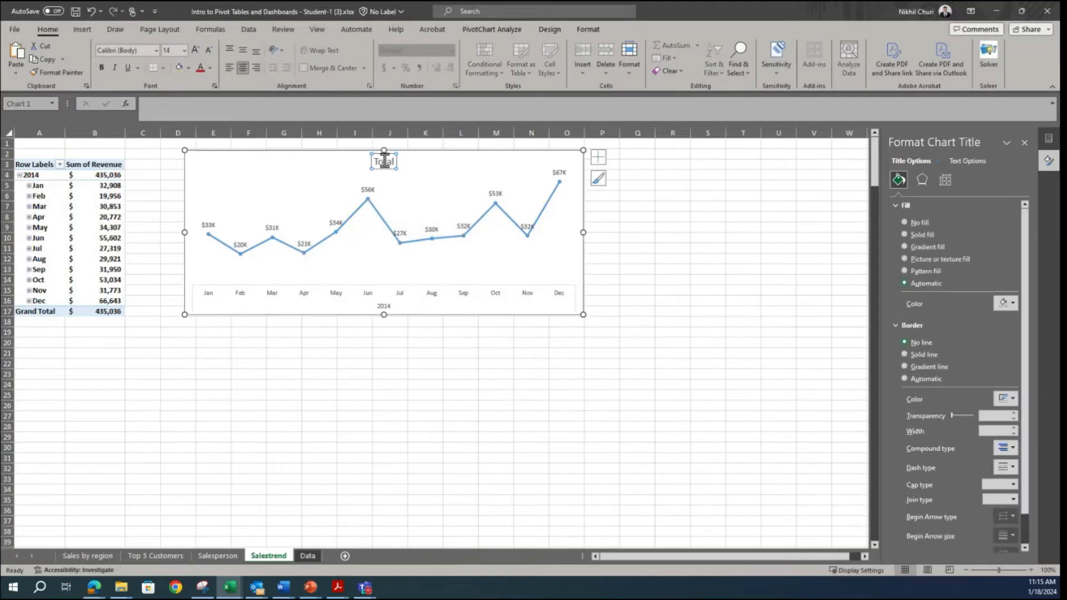
pyautogui.doubleClick(383, 161)
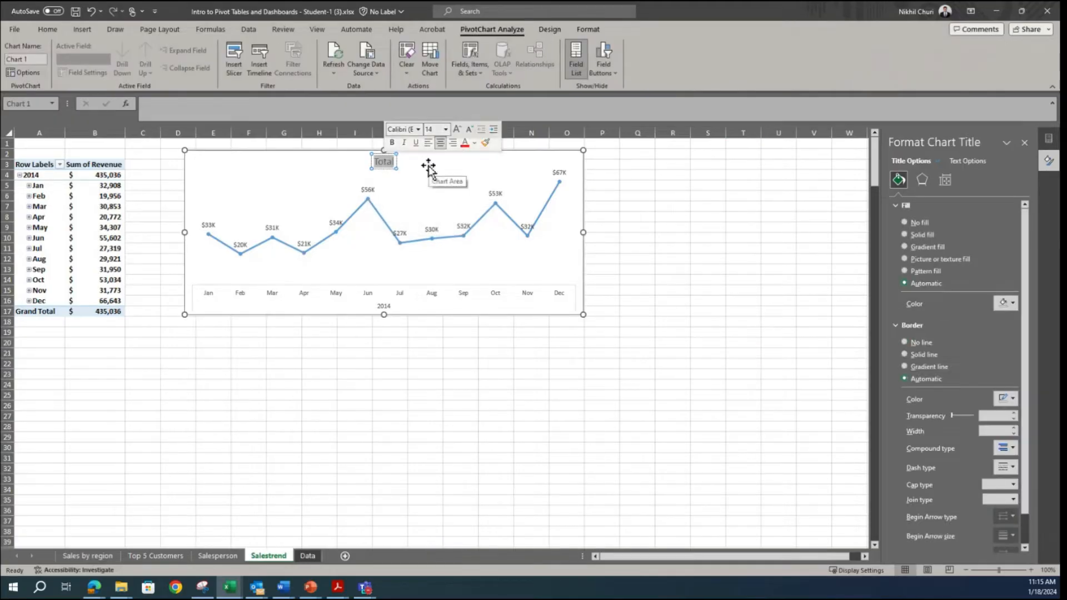
pyautogui.write('Sa')
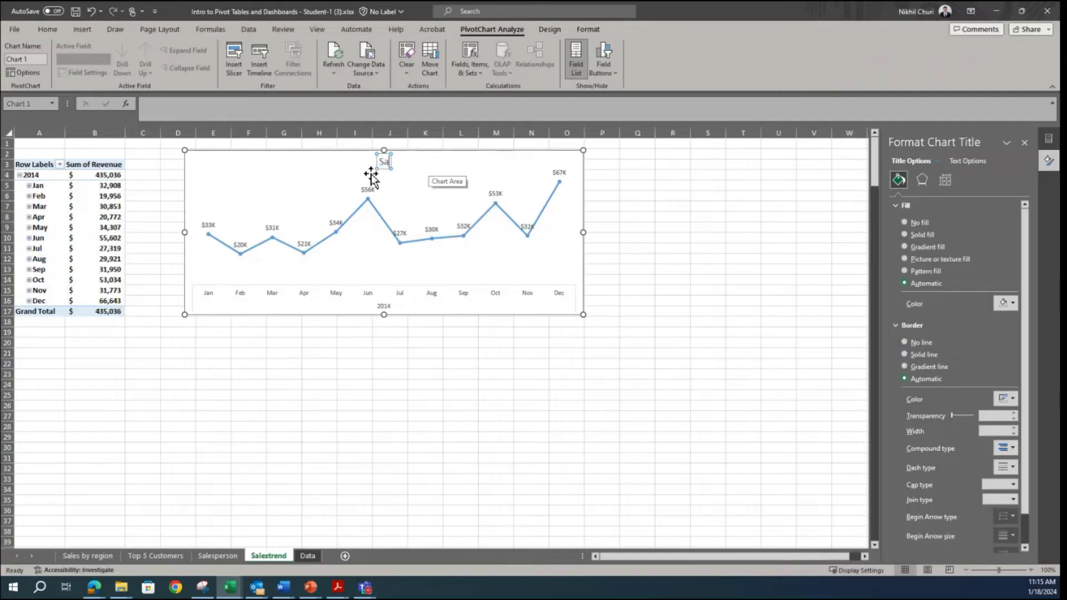
pyautogui.write('les Trend for 2014')
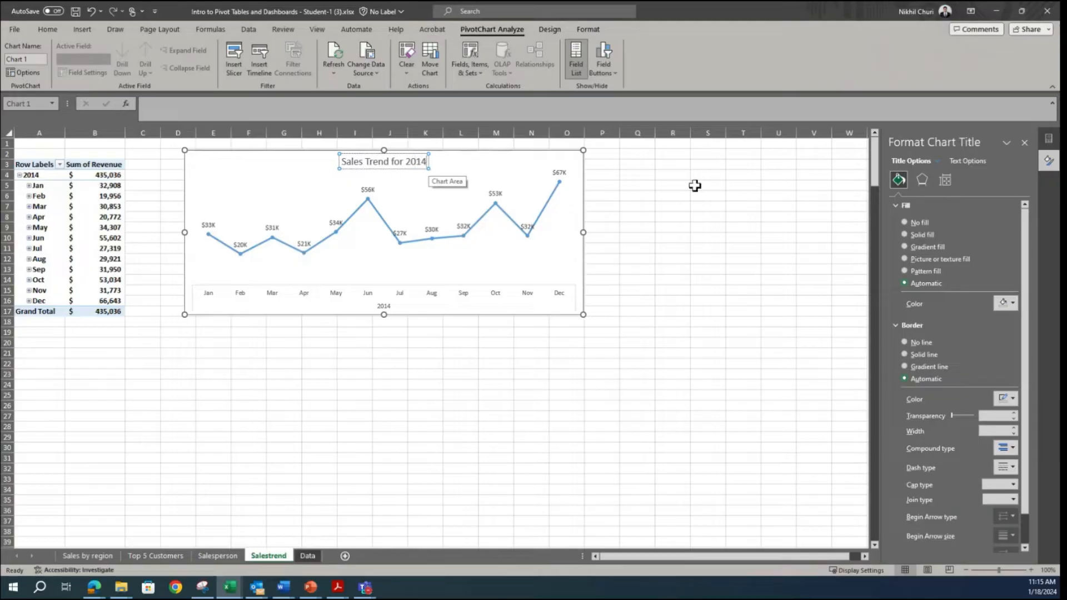
pyautogui.click(693, 236)
# Step: Make the sales trend chart's title bold
pyautogui.click(398, 161)
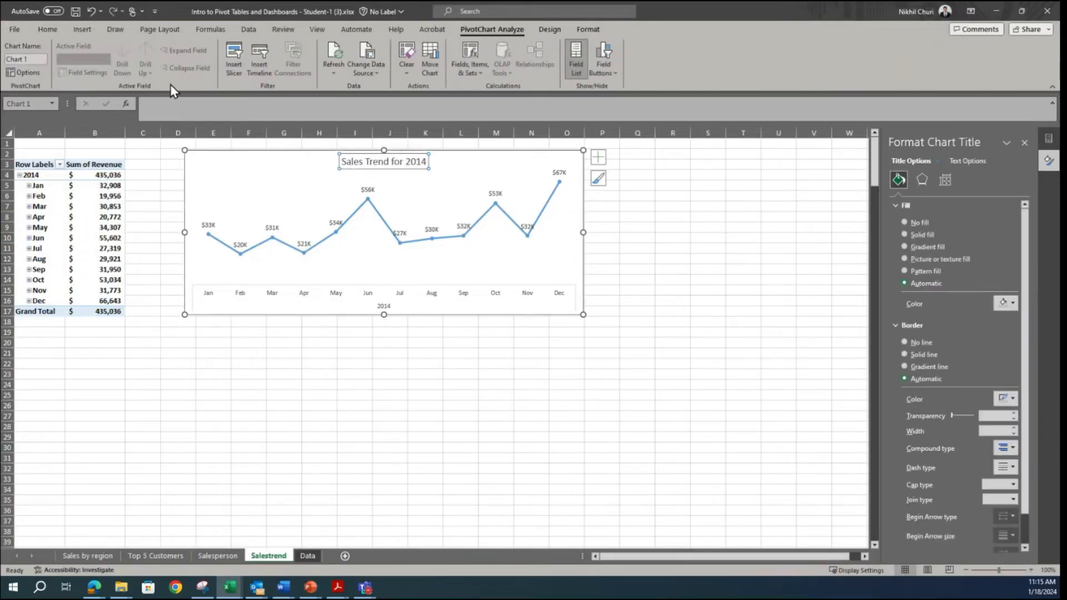
pyautogui.click(55, 29)
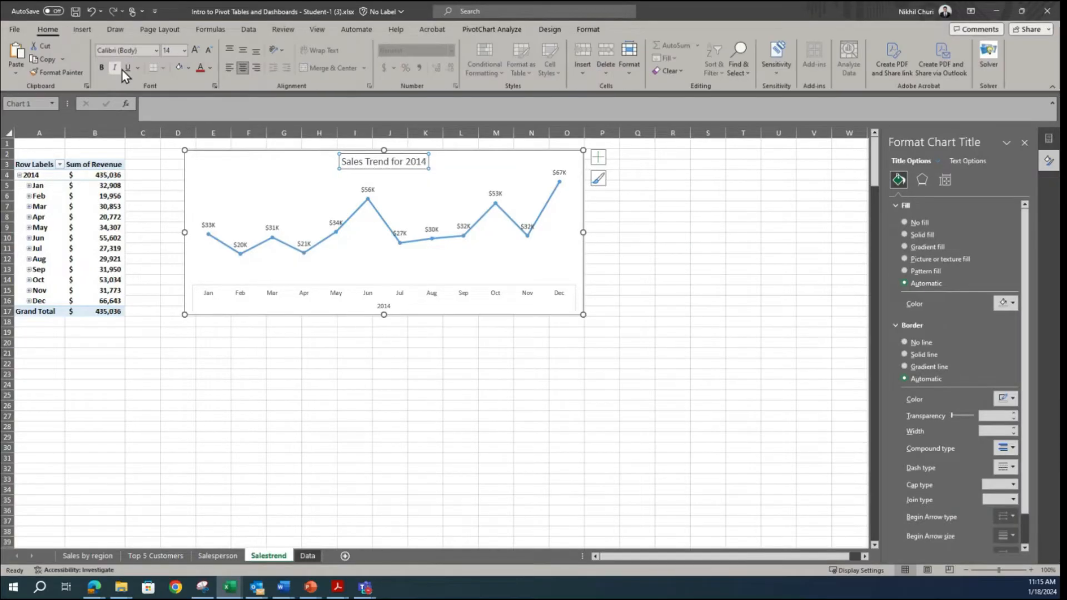
pyautogui.click(778, 363)
# Step: Rename the pivot chart from its default chart name to Sales_trend
pyautogui.click(553, 160)
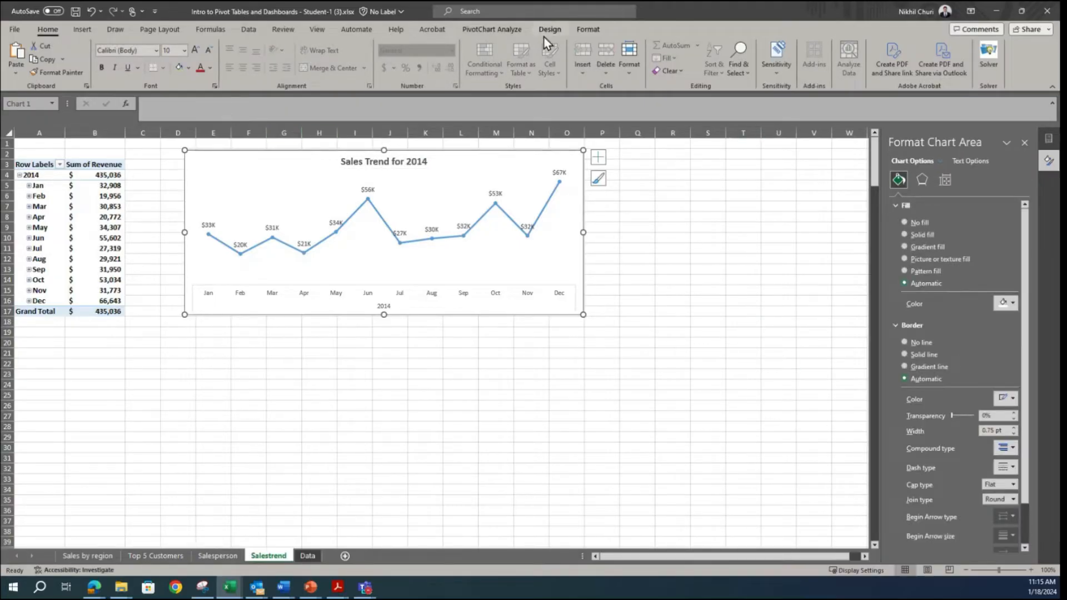
pyautogui.click(491, 30)
pyautogui.click(39, 59)
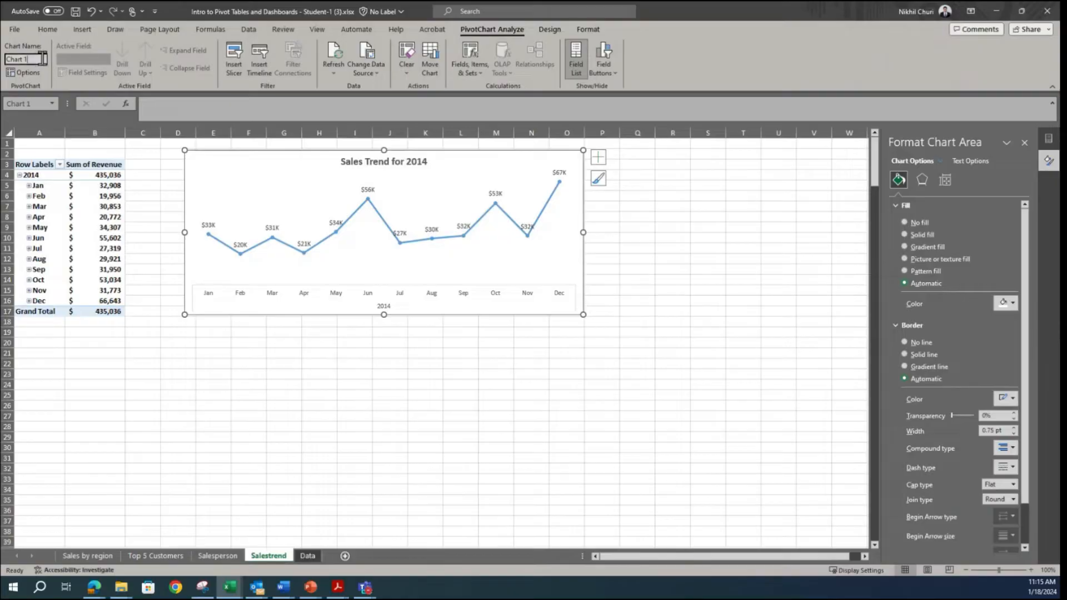
pyautogui.doubleClick(42, 59)
pyautogui.write('Sales_trend')
pyautogui.click(701, 280)
# Step: Give the sales trend chart area a solid outline in a dark grey theme colour
pyautogui.click(317, 173)
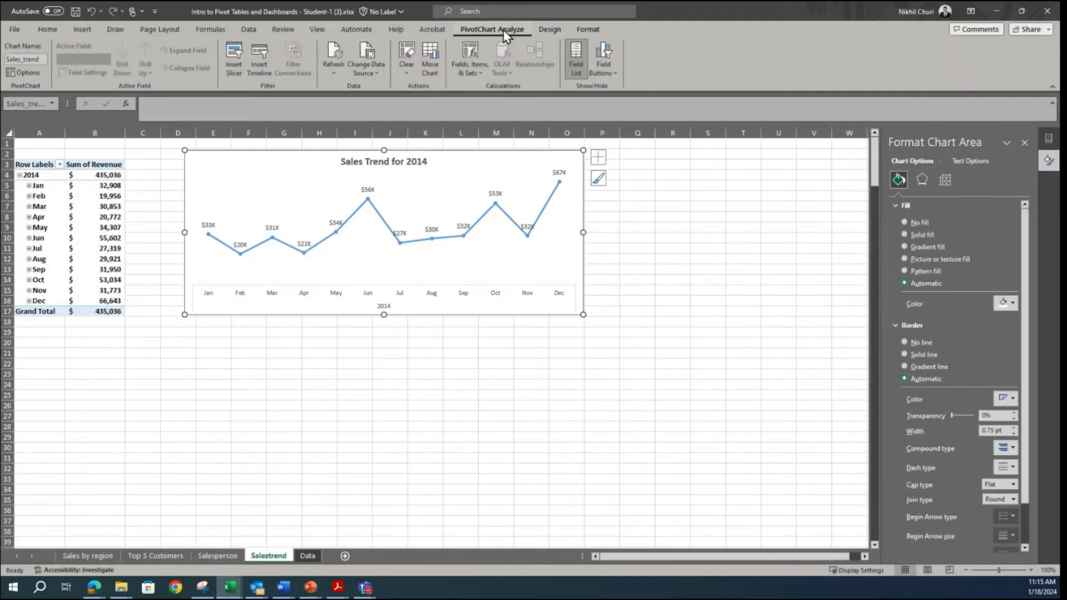
pyautogui.click(549, 30)
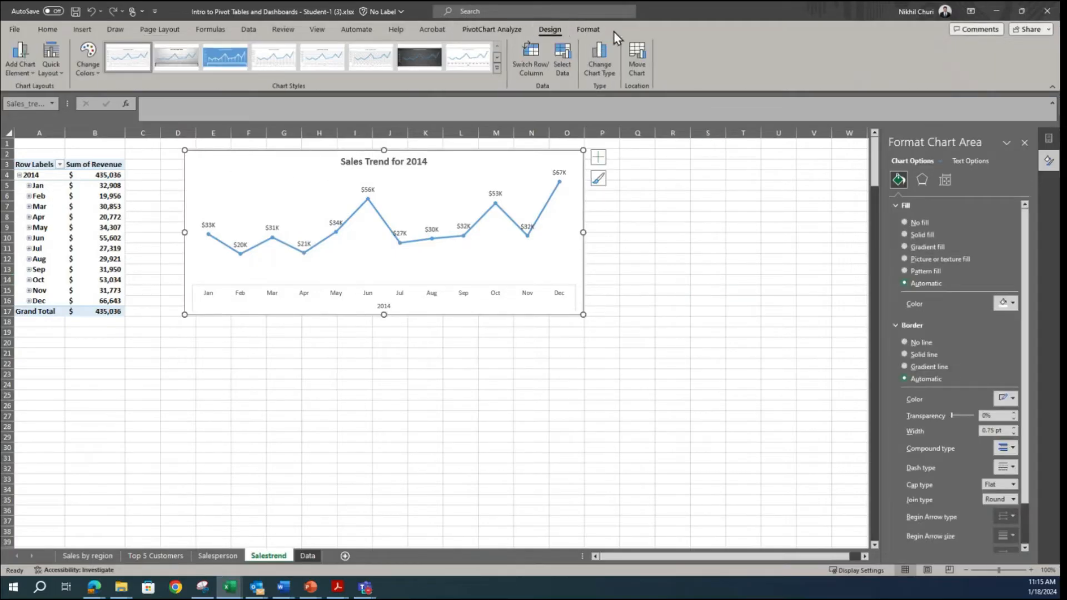
pyautogui.click(590, 29)
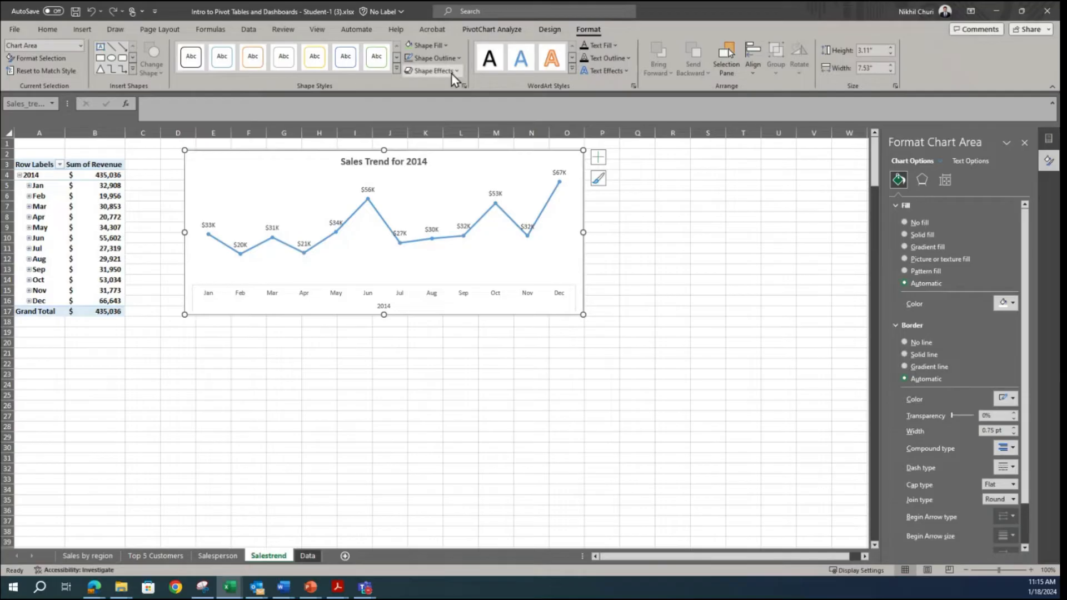
pyautogui.click(459, 58)
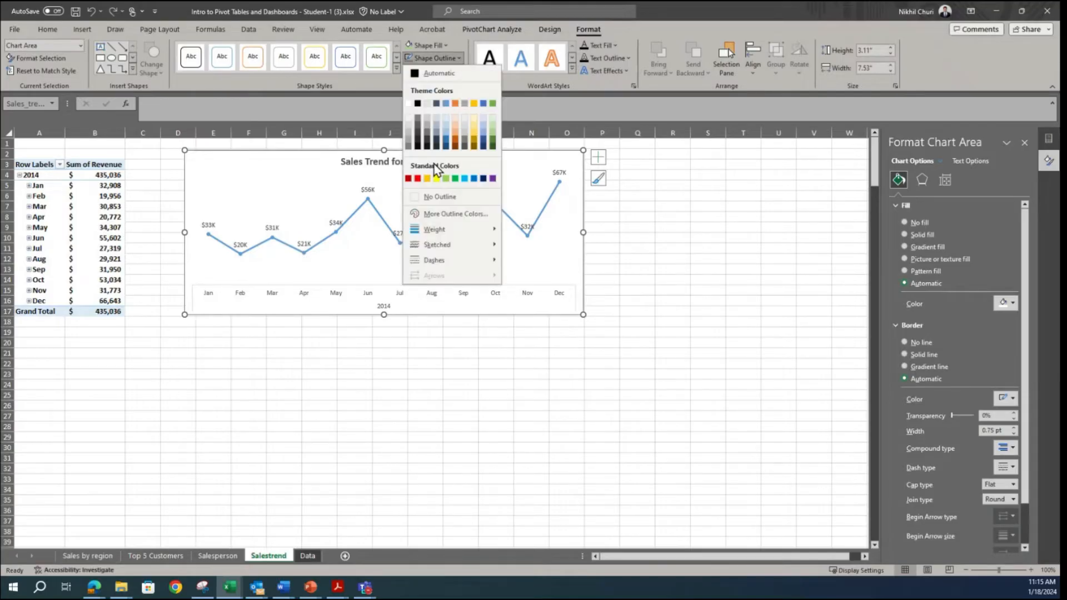
pyautogui.click(412, 148)
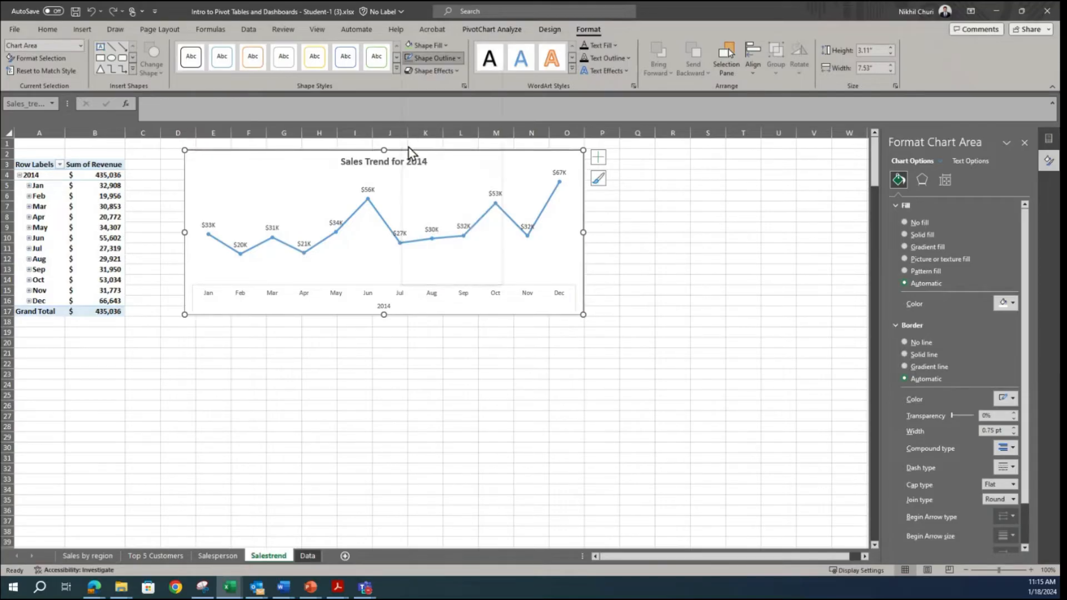
pyautogui.click(672, 248)
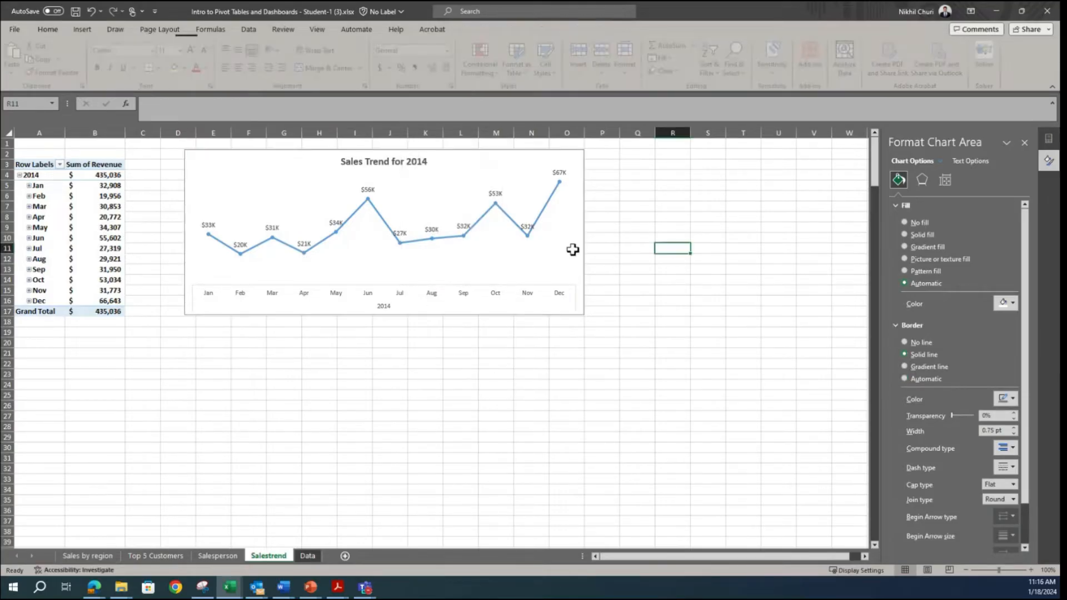
# Step: Set the major tick marks of the sales trend chart's horizontal month axis to Outside
pyautogui.click(224, 303)
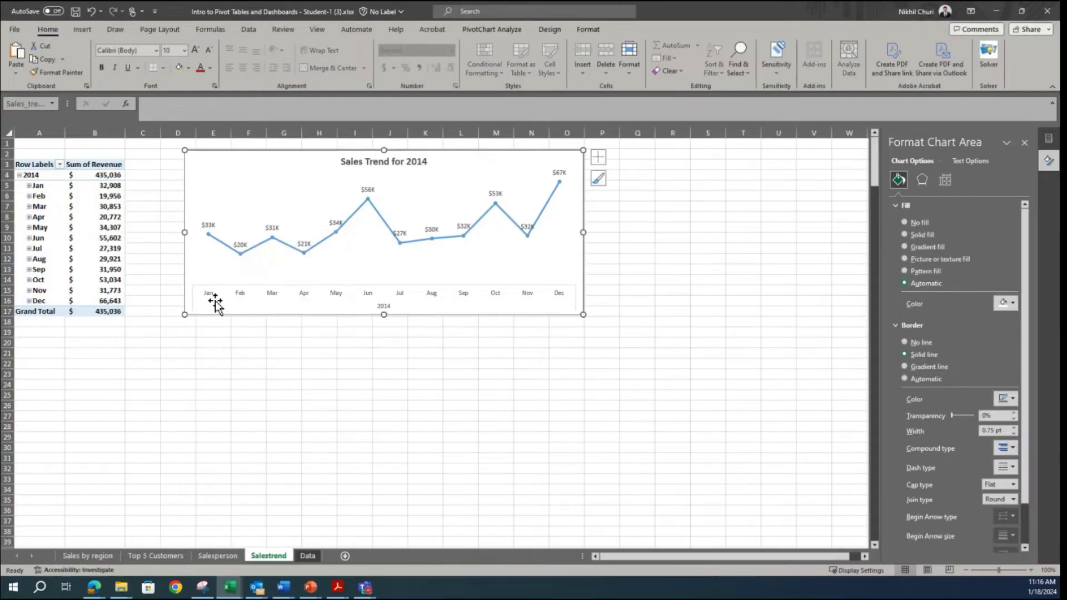
pyautogui.click(216, 301)
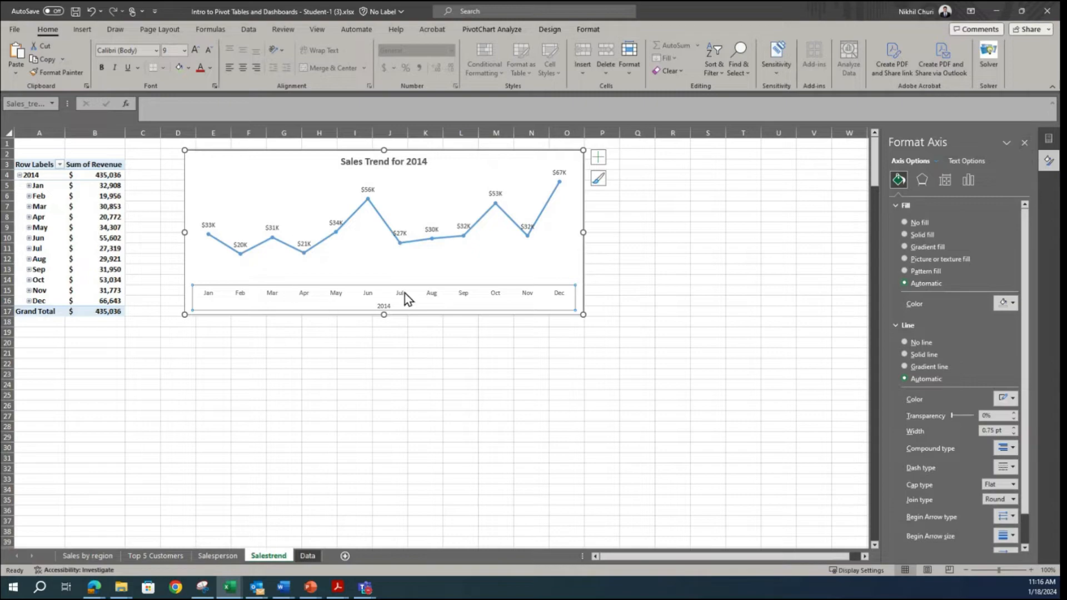
pyautogui.click(258, 303)
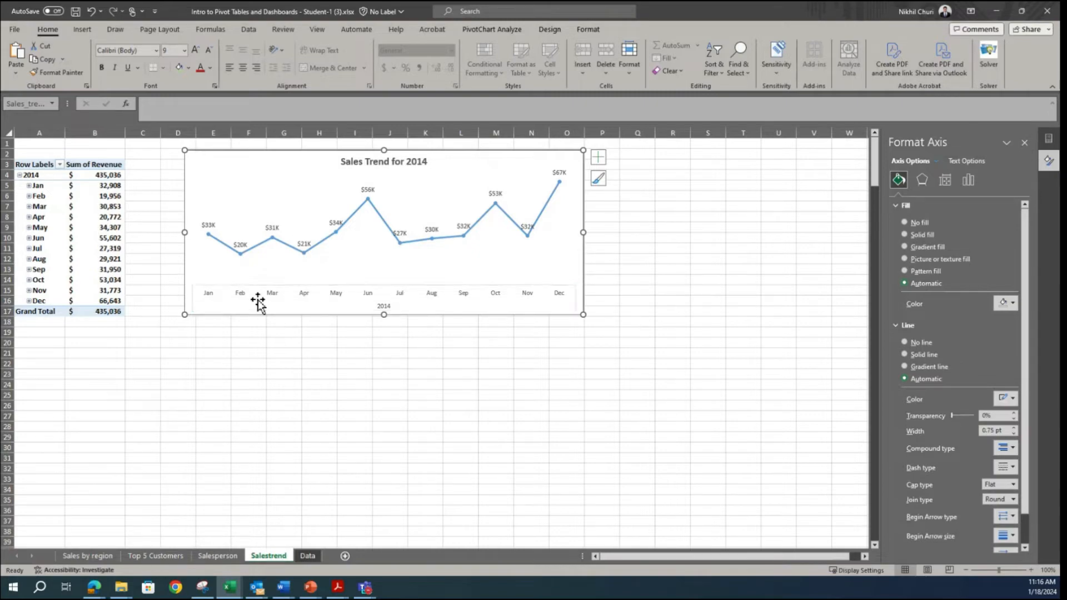
pyautogui.click(242, 295)
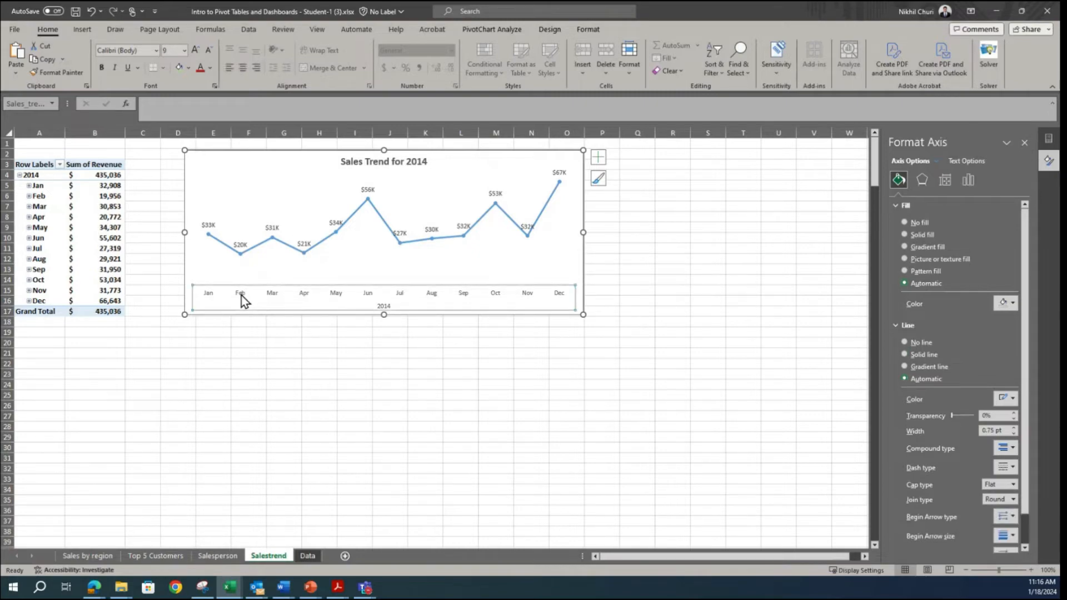
pyautogui.rightClick(287, 296)
pyautogui.click(272, 295)
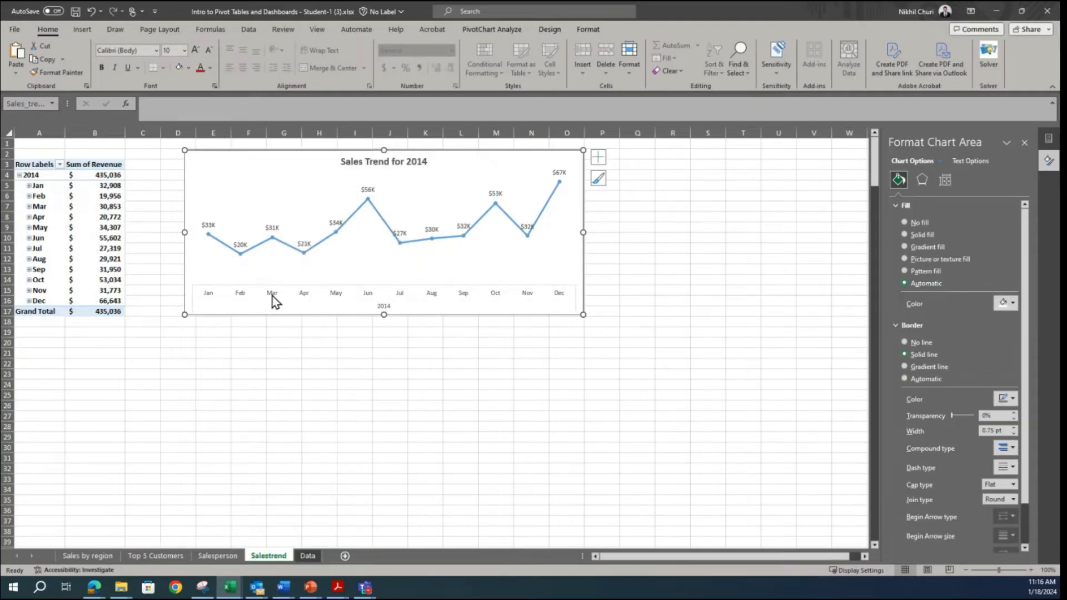
pyautogui.rightClick(272, 295)
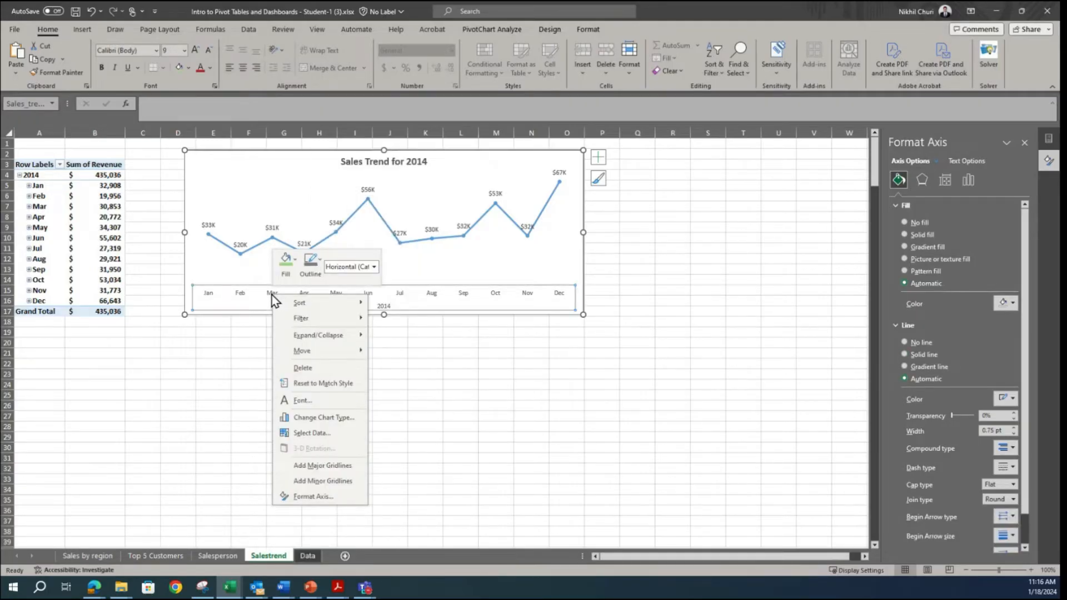
pyautogui.click(309, 495)
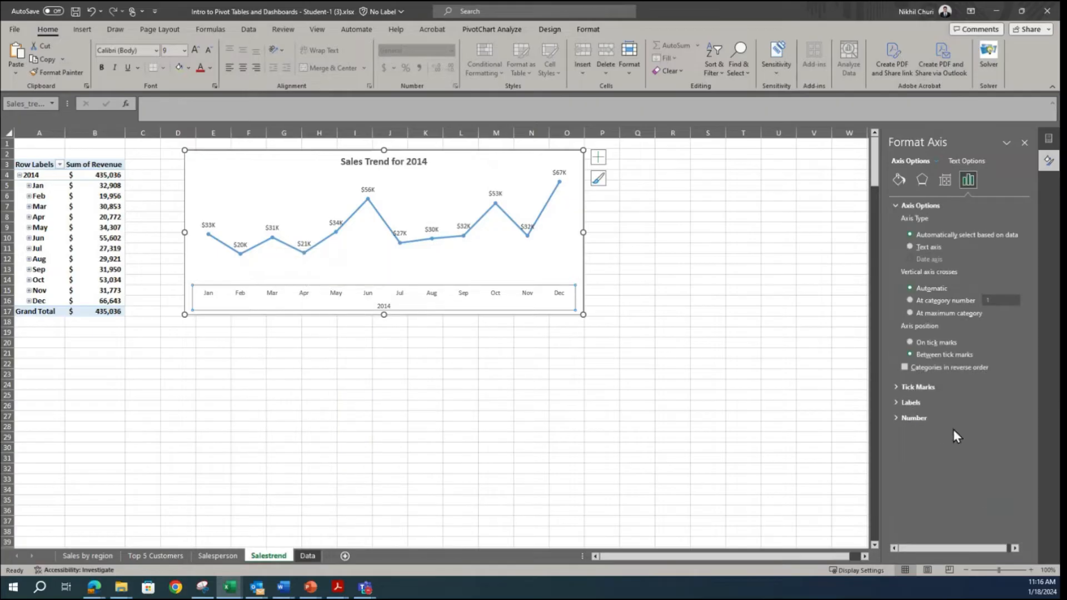
pyautogui.click(895, 386)
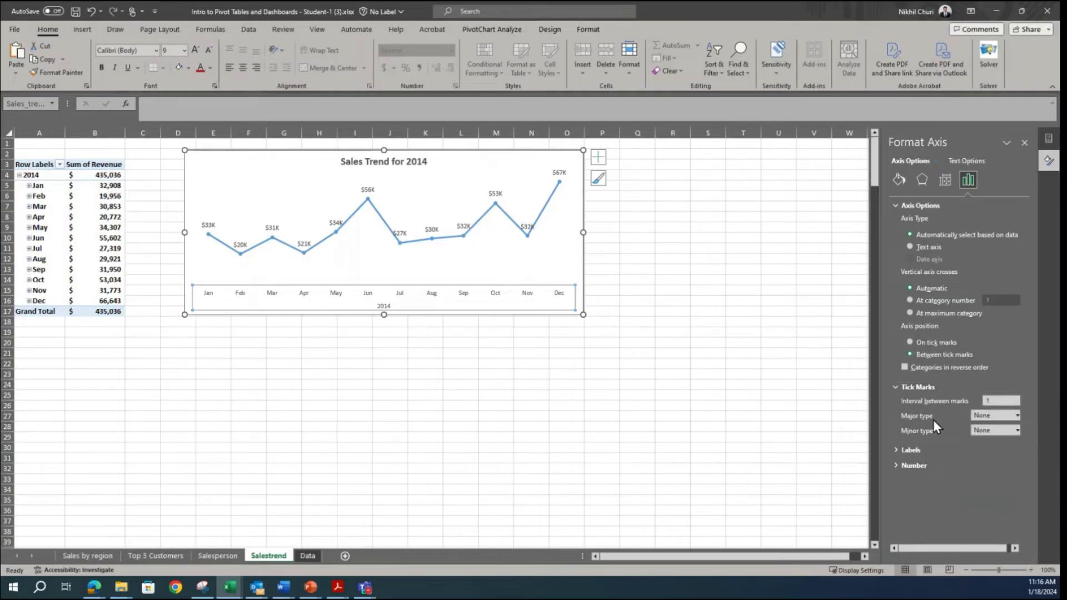
pyautogui.click(1015, 415)
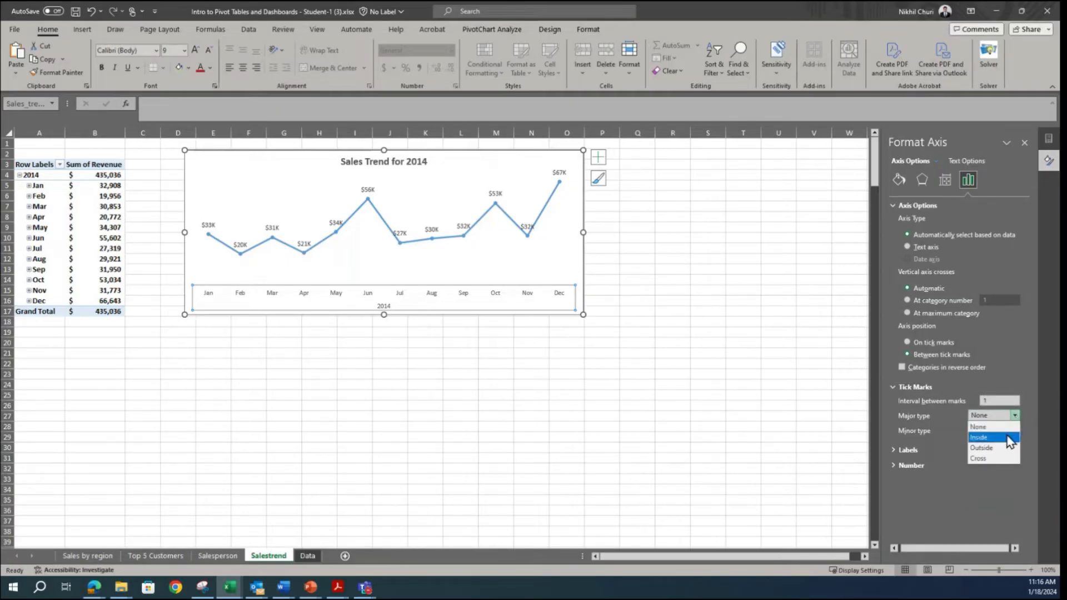
pyautogui.click(982, 448)
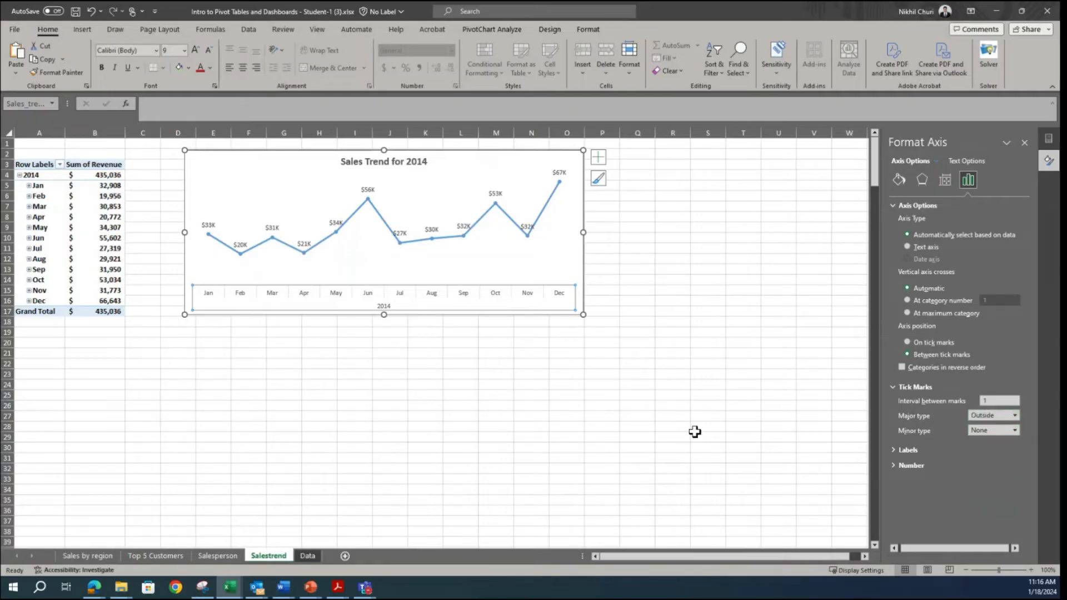
pyautogui.click(457, 396)
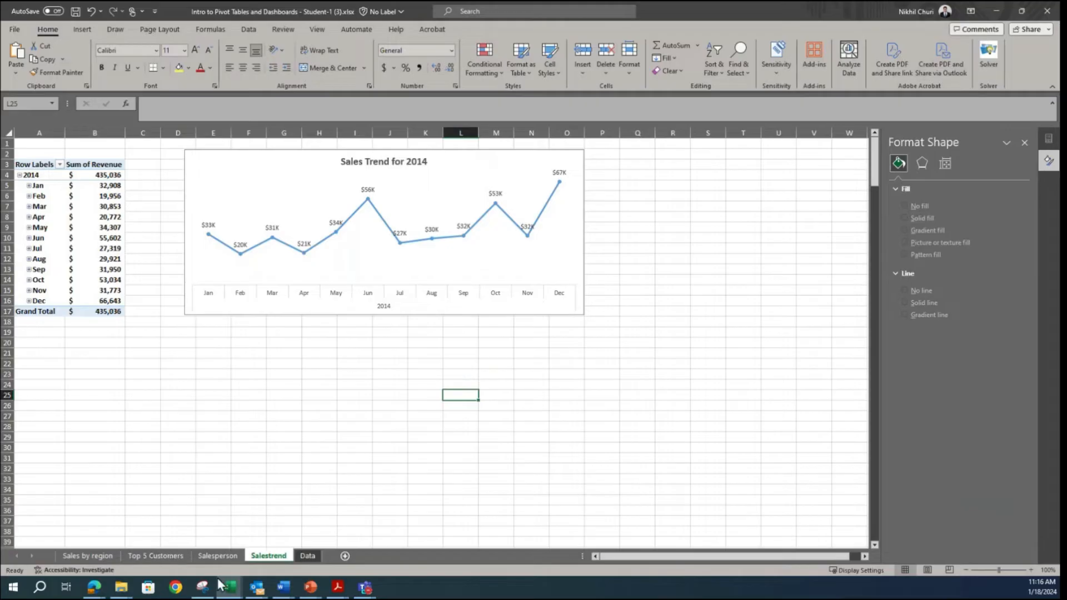
# Step: Switch to Snipping Tool to examine the 2014 Sales Trend chart in the reference dashboard and return to Excel
pyautogui.click(202, 587)
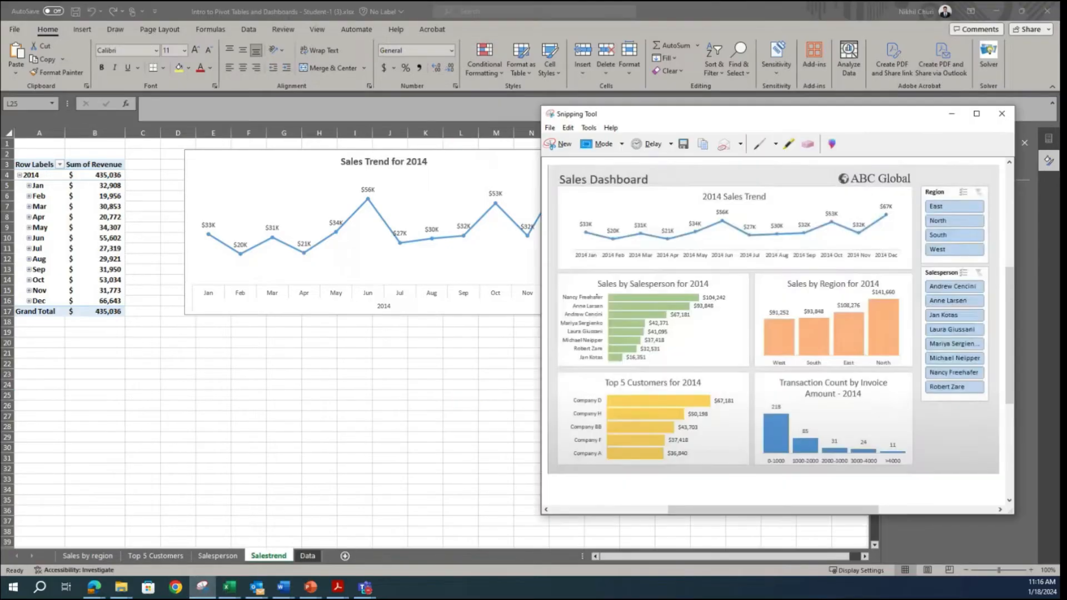
pyautogui.click(337, 415)
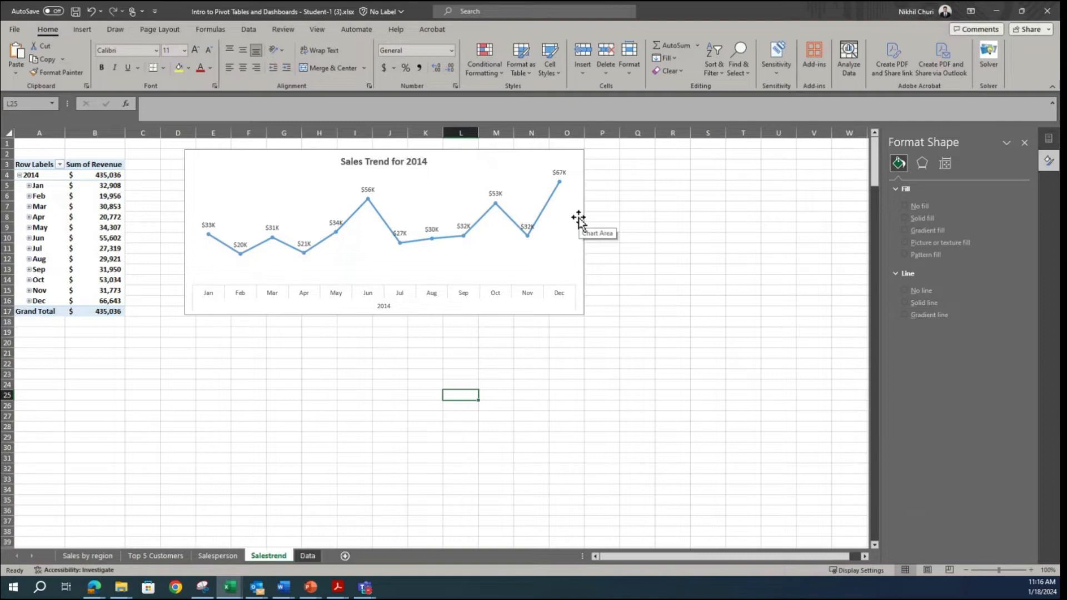
pyautogui.click(578, 219)
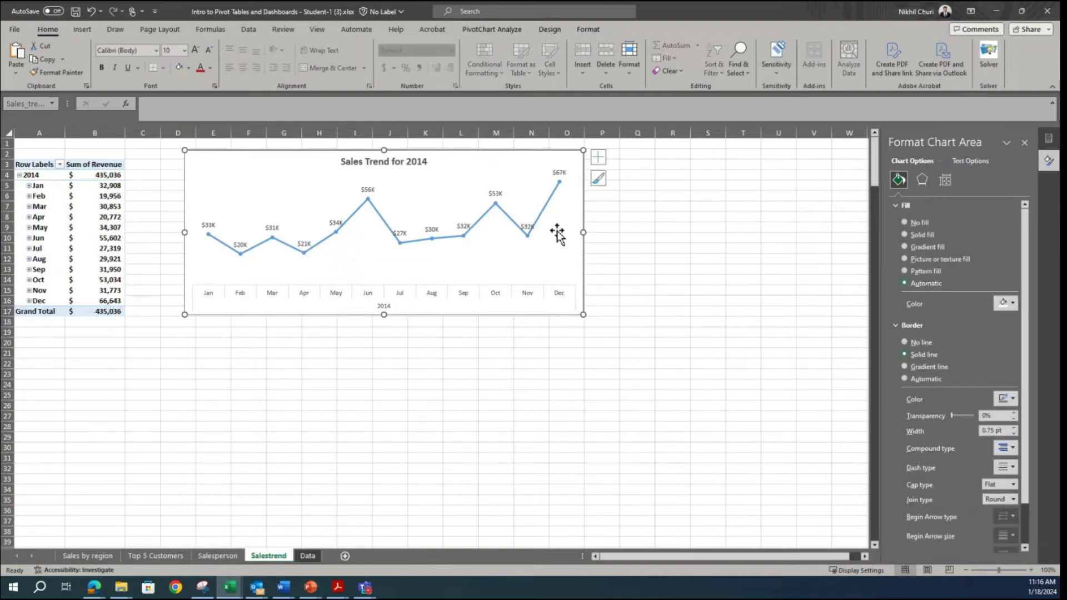
pyautogui.click(489, 31)
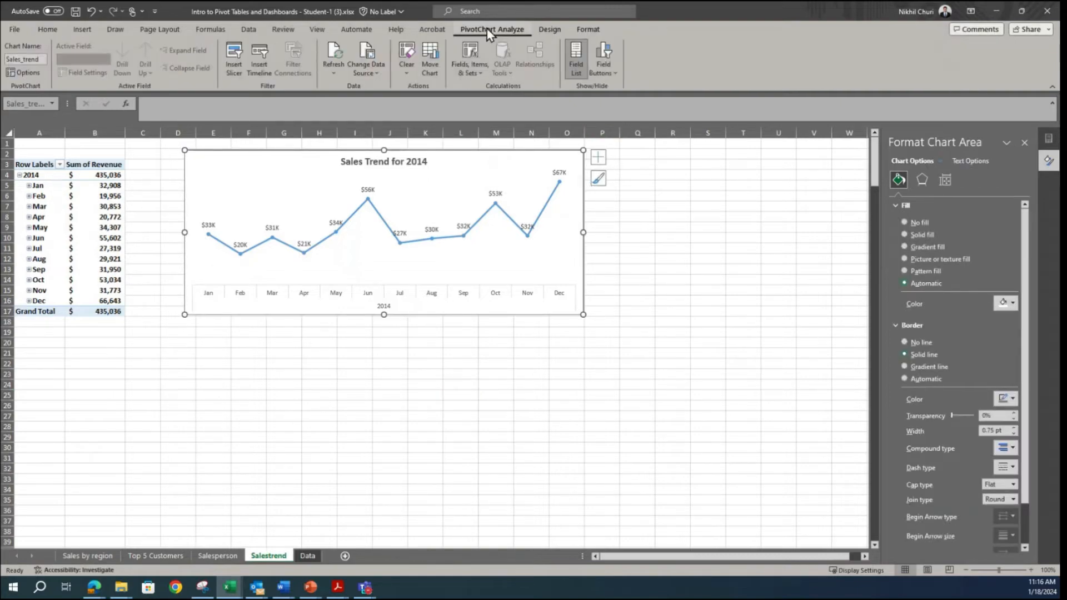
pyautogui.click(575, 32)
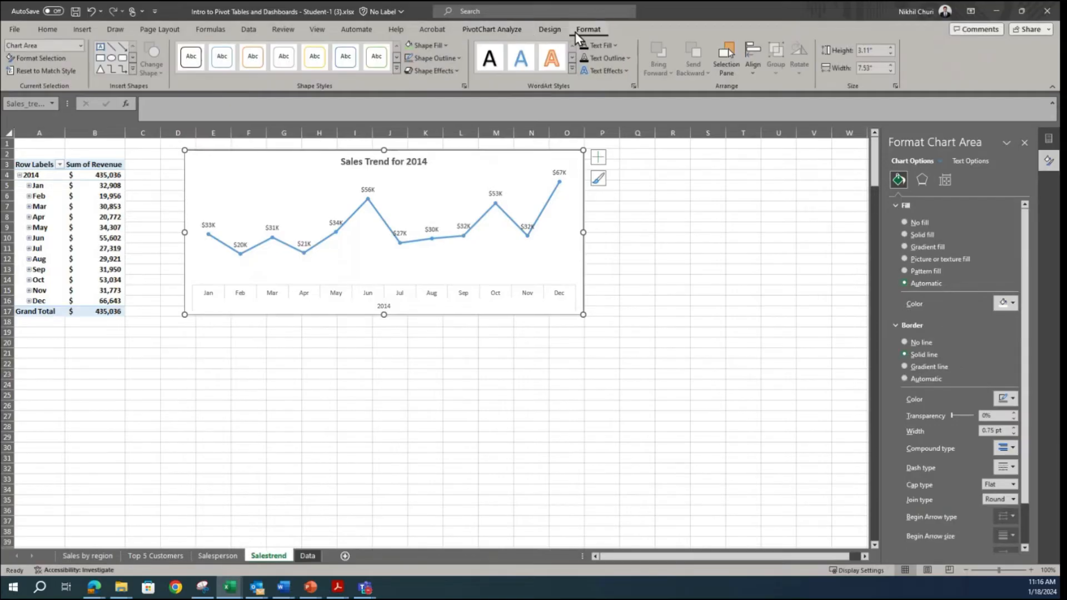
pyautogui.click(551, 32)
pyautogui.click(504, 32)
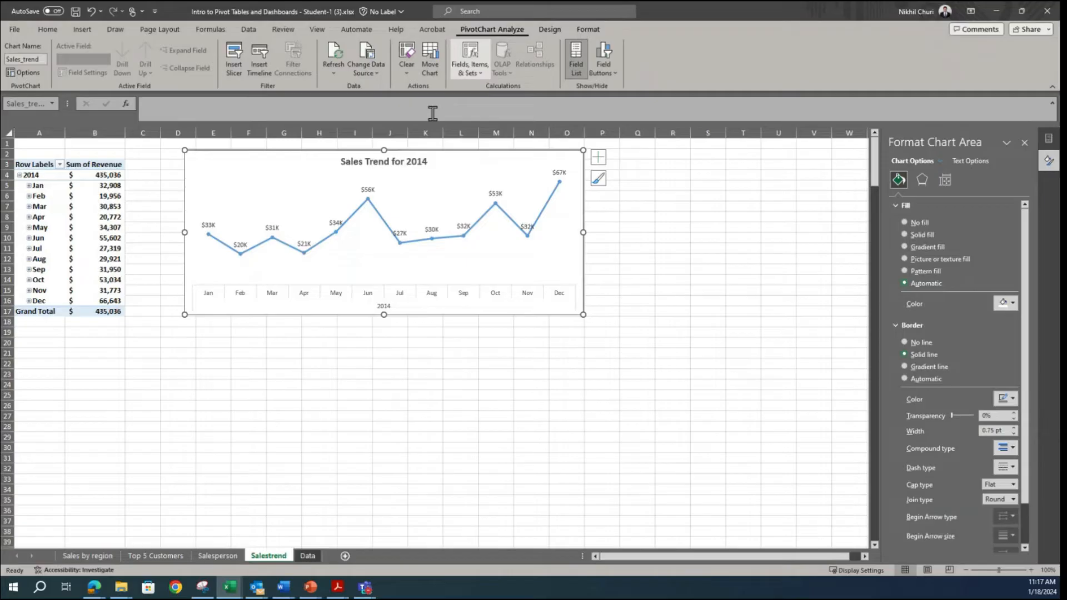
pyautogui.click(395, 296)
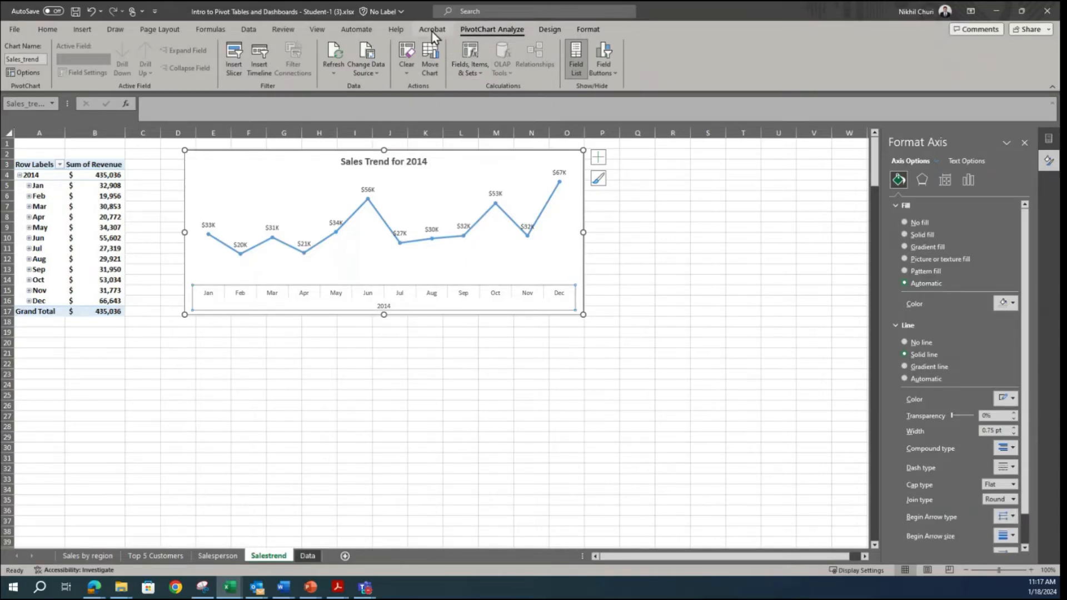
pyautogui.click(549, 27)
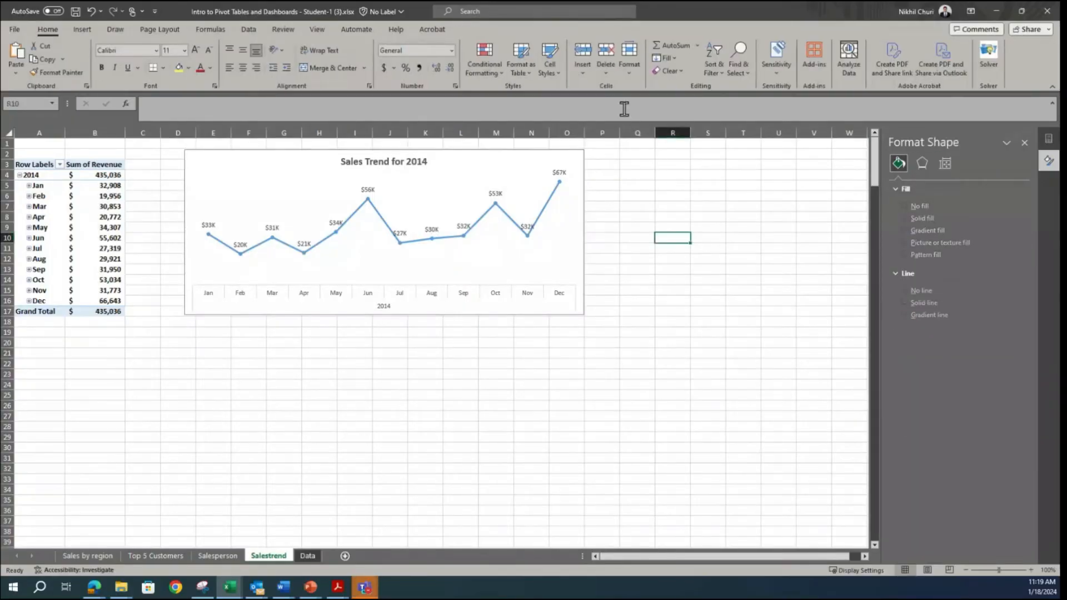
# Step: Insert an Order Date timeline for the sales trend pivot chart
pyautogui.click(513, 164)
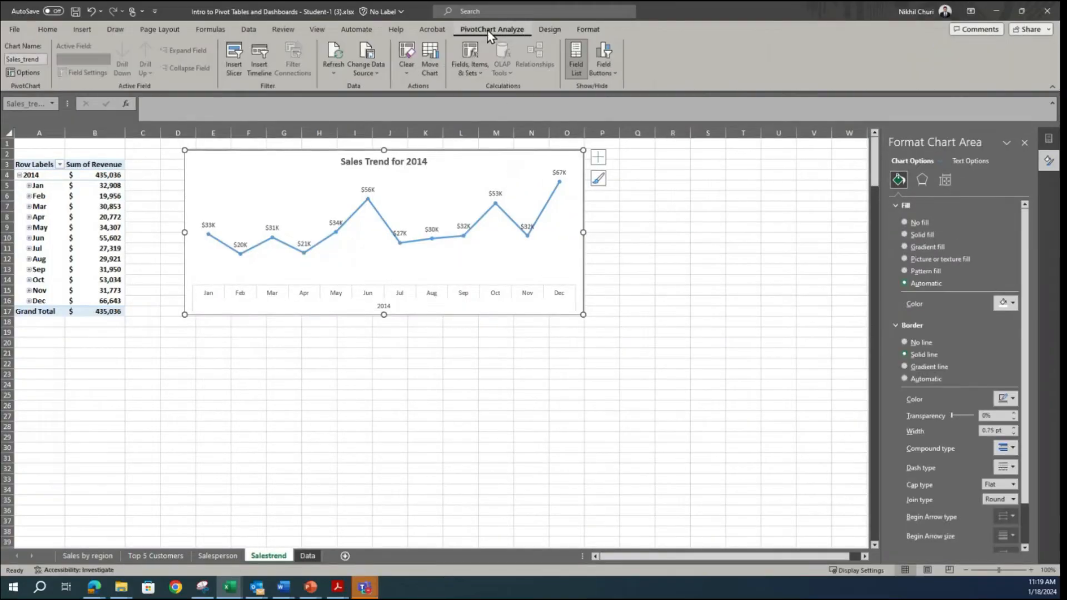
pyautogui.click(264, 63)
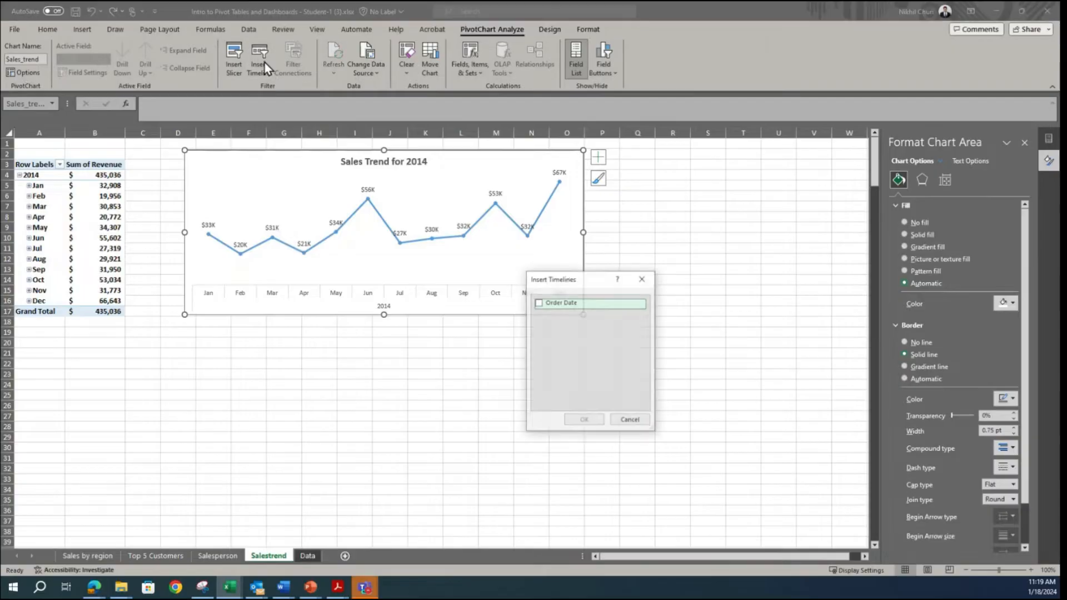
pyautogui.click(539, 303)
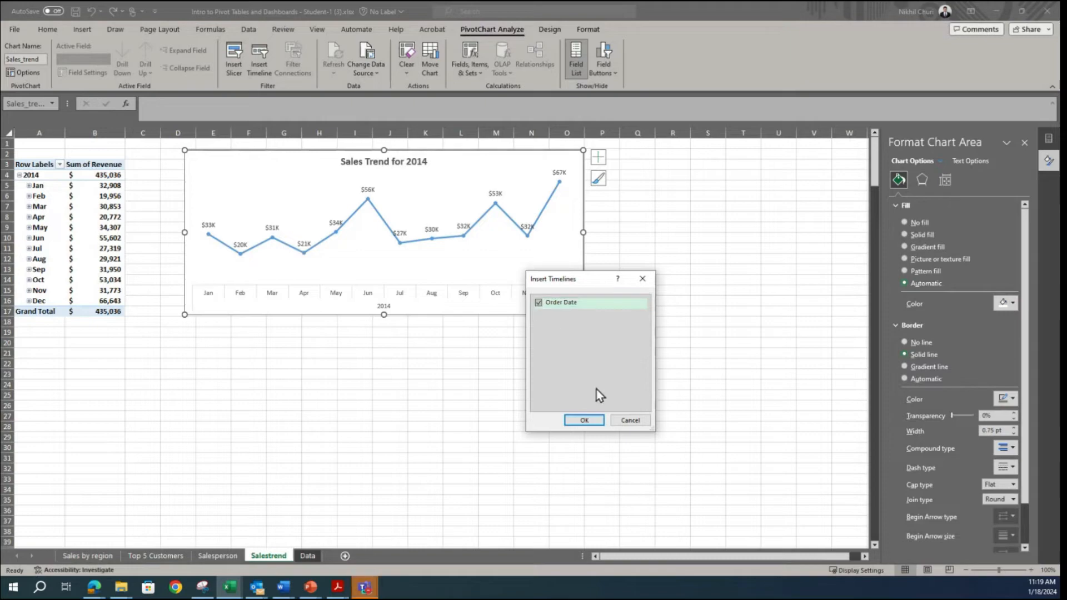
pyautogui.click(584, 420)
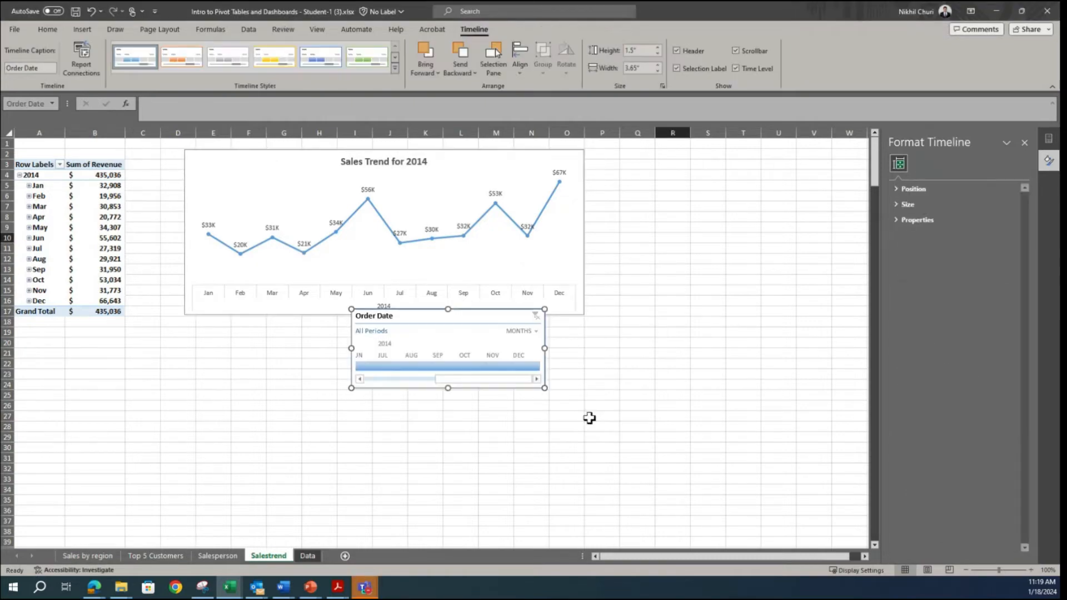
# Step: Place the Order Date timeline beneath the sales trend chart, widen it to about 7.6 inches and select January to December 2014
pyautogui.moveTo(463, 314); pyautogui.dragTo(298, 328)
pyautogui.moveTo(381, 362); pyautogui.dragTo(587, 364)
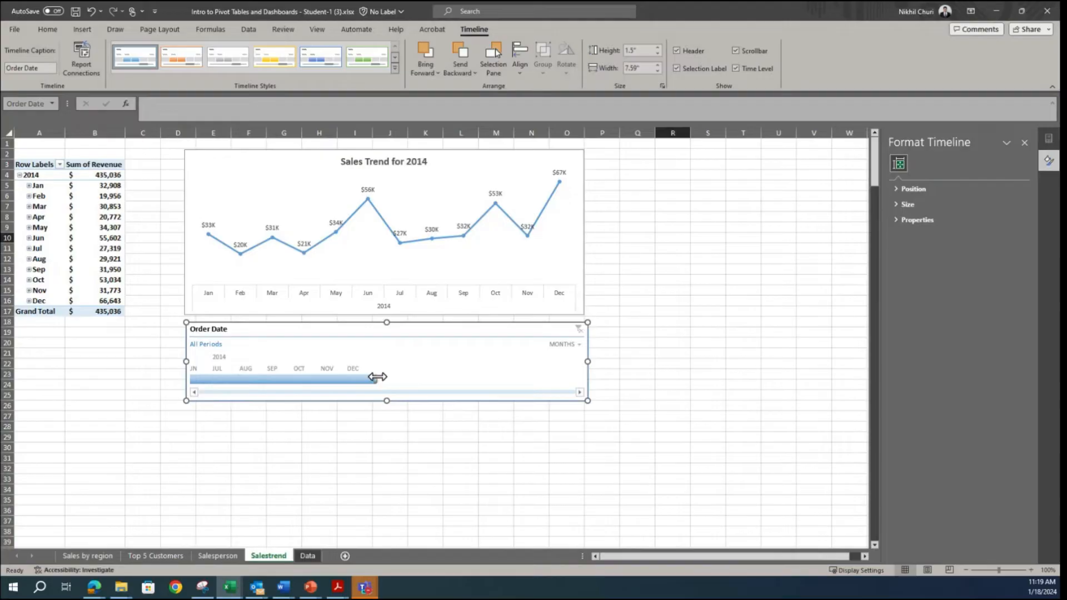
pyautogui.moveTo(544, 394); pyautogui.dragTo(564, 376)
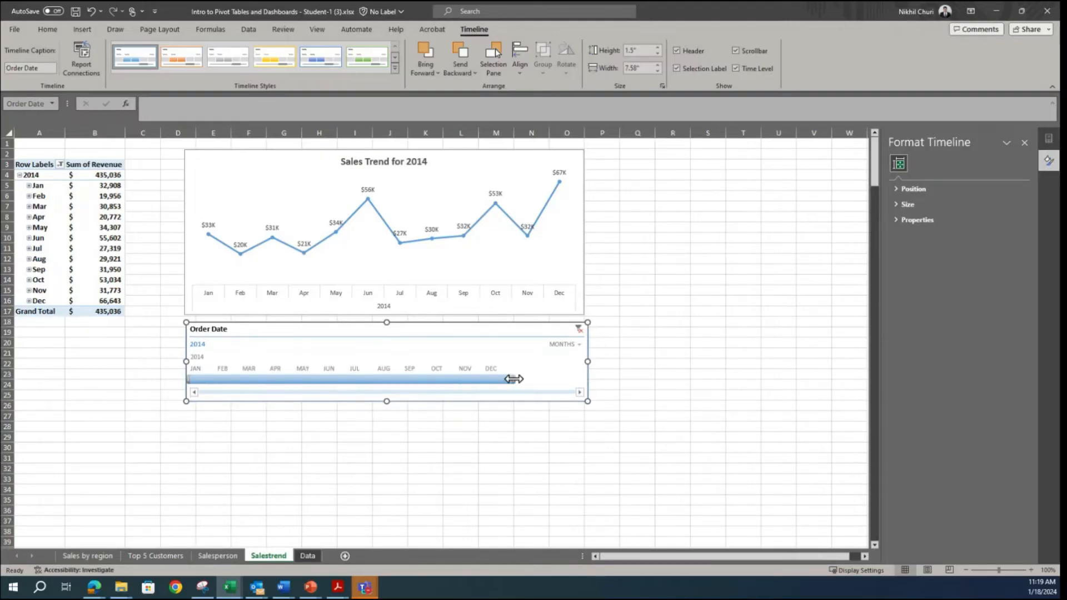
pyautogui.moveTo(578, 380); pyautogui.dragTo(577, 380)
# Step: Narrow the Order Date timeline to about 6.37 inches and shrink the sales trend chart to the same width
pyautogui.click(582, 225)
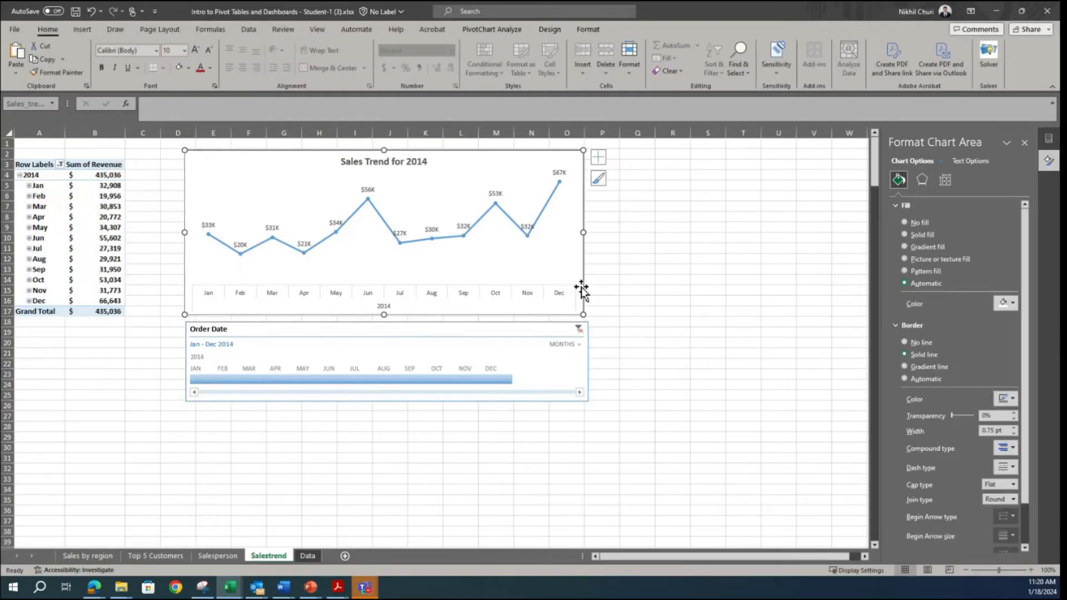
pyautogui.click(586, 377)
pyautogui.moveTo(586, 362); pyautogui.dragTo(523, 362)
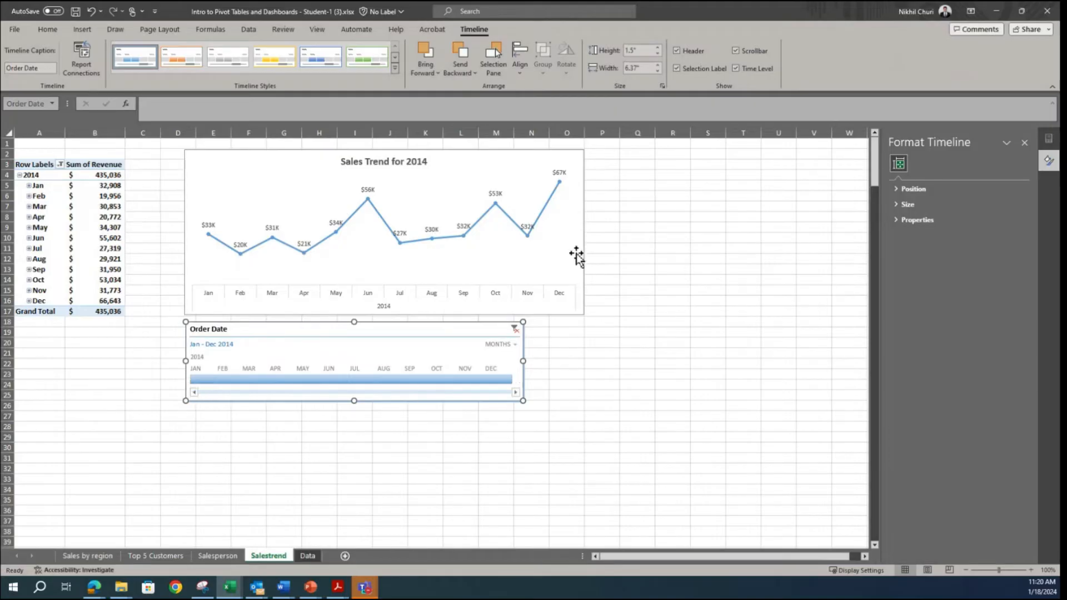
pyautogui.click(585, 234)
pyautogui.moveTo(587, 234); pyautogui.dragTo(524, 238)
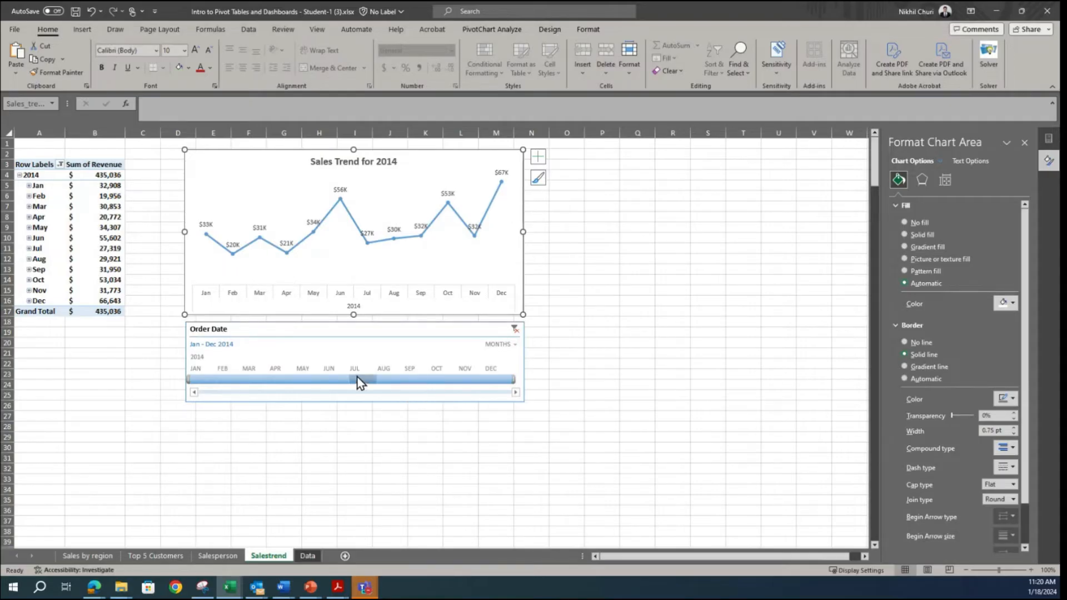
# Step: Filter the sales trend to January 2014 with the Order Date timeline and extend the range through March 2014
pyautogui.click(199, 380)
pyautogui.click(235, 381)
pyautogui.click(204, 380)
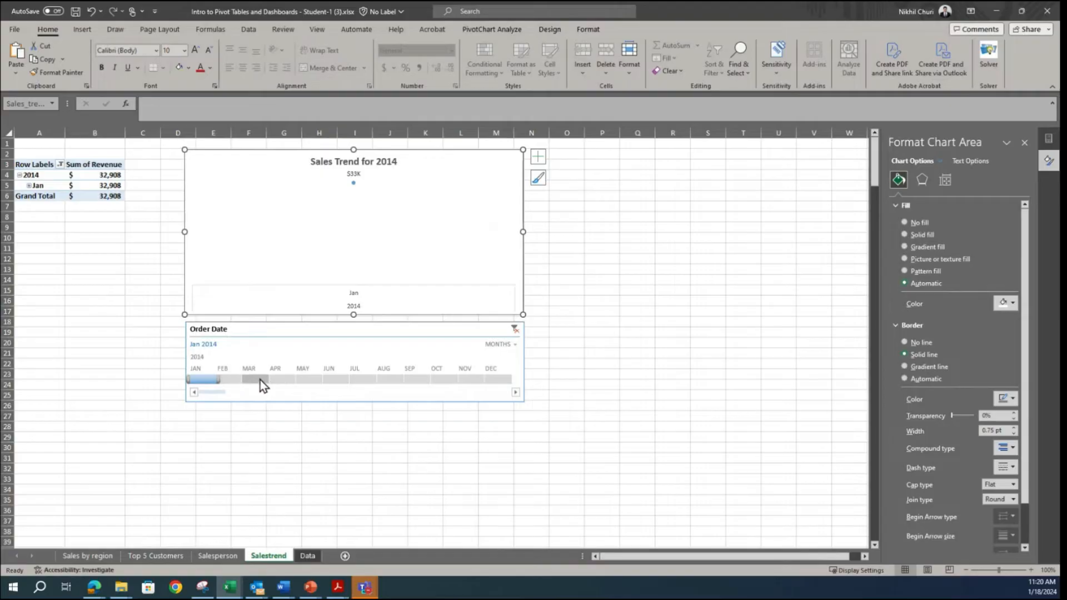
pyautogui.moveTo(218, 381); pyautogui.dragTo(270, 381)
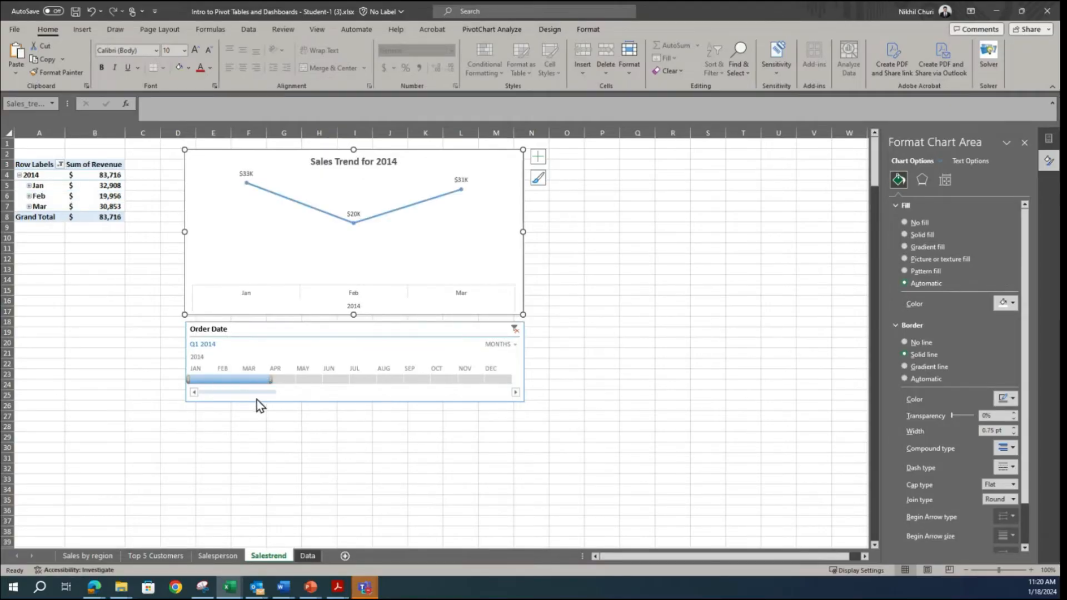
pyautogui.moveTo(270, 378); pyautogui.dragTo(217, 379)
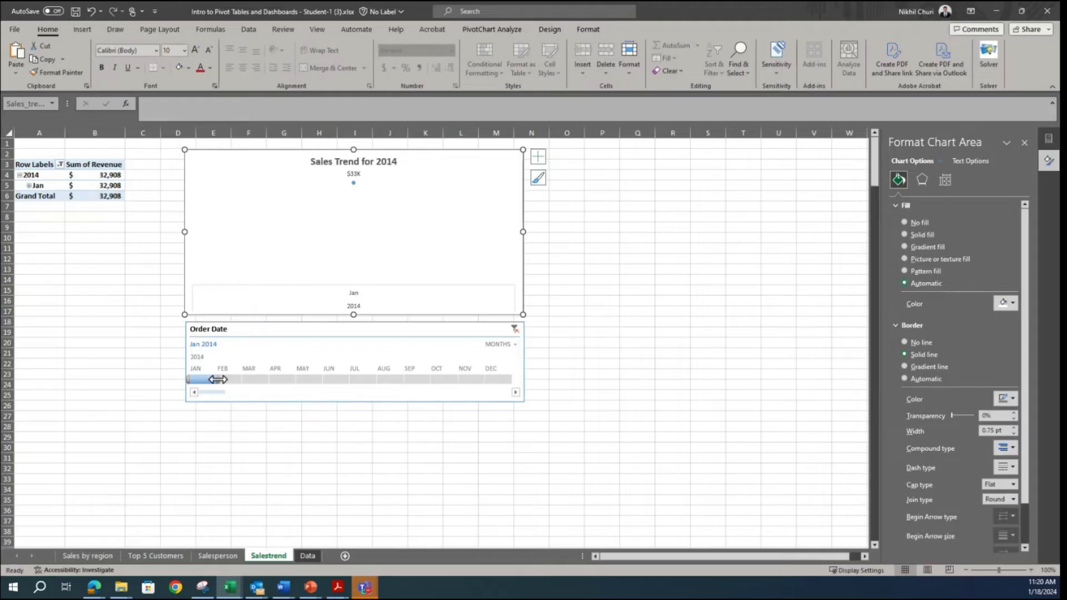
pyautogui.moveTo(218, 379); pyautogui.dragTo(270, 382)
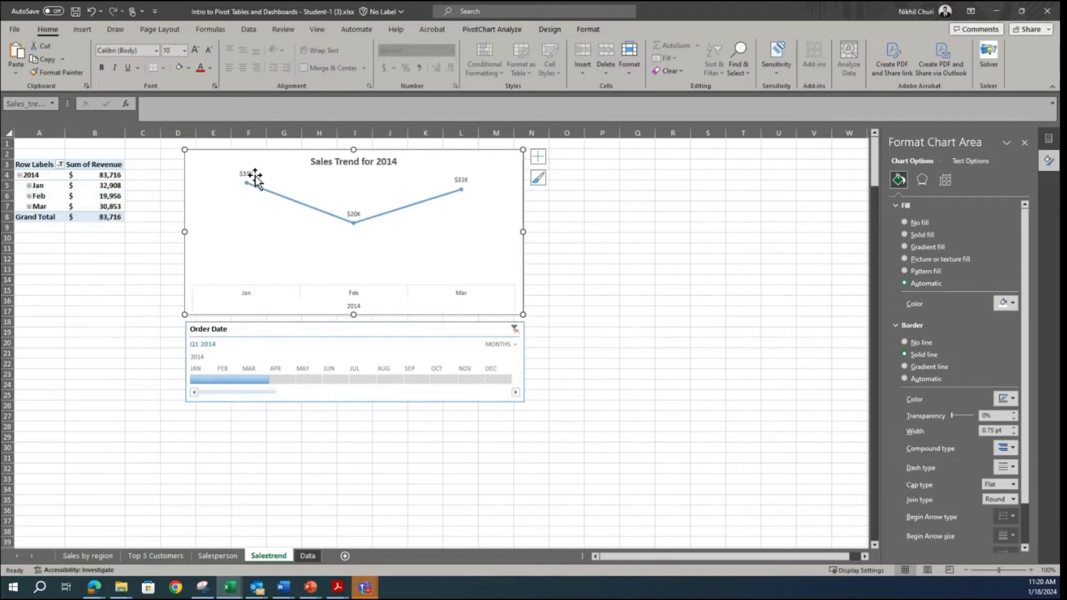
# Step: Extend the Order Date timeline range from January through June 2014 and on through September 2014
pyautogui.moveTo(354, 225)
pyautogui.moveTo(271, 381); pyautogui.dragTo(351, 380)
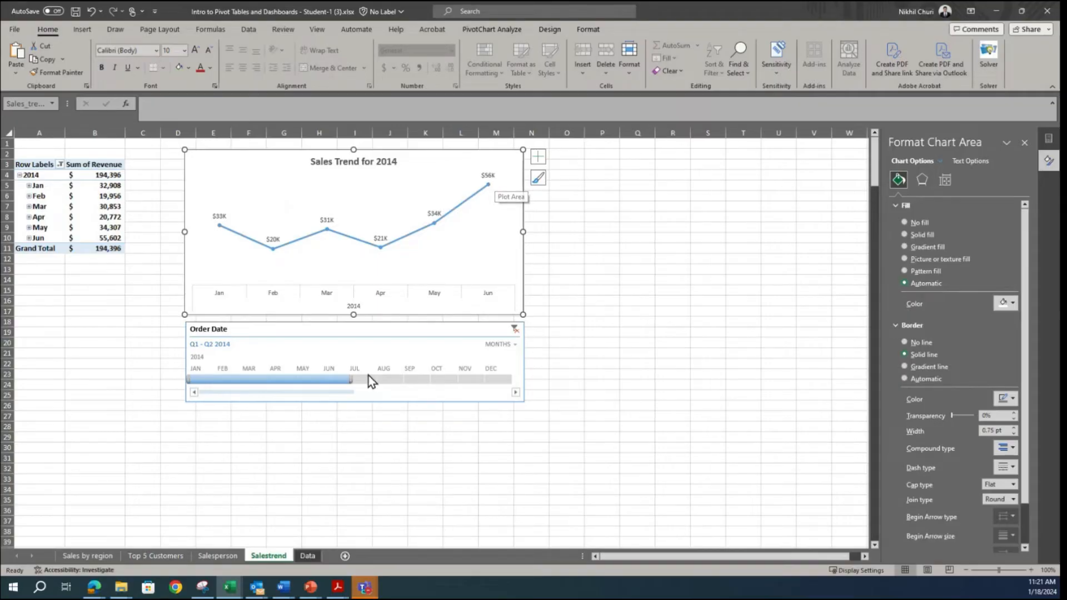
pyautogui.moveTo(350, 379); pyautogui.dragTo(424, 380)
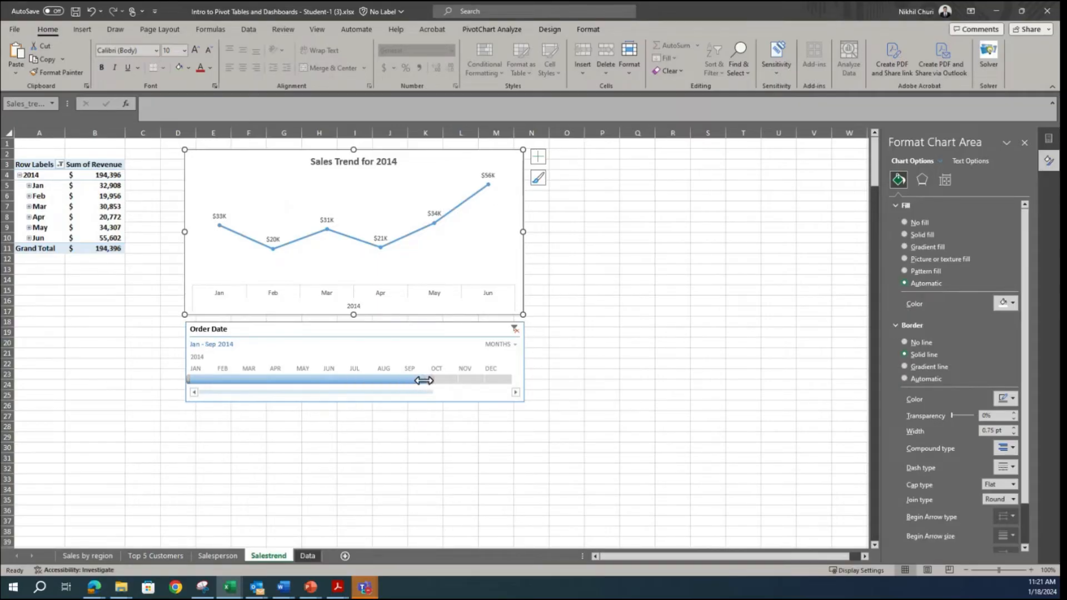
pyautogui.moveTo(424, 380); pyautogui.dragTo(424, 381)
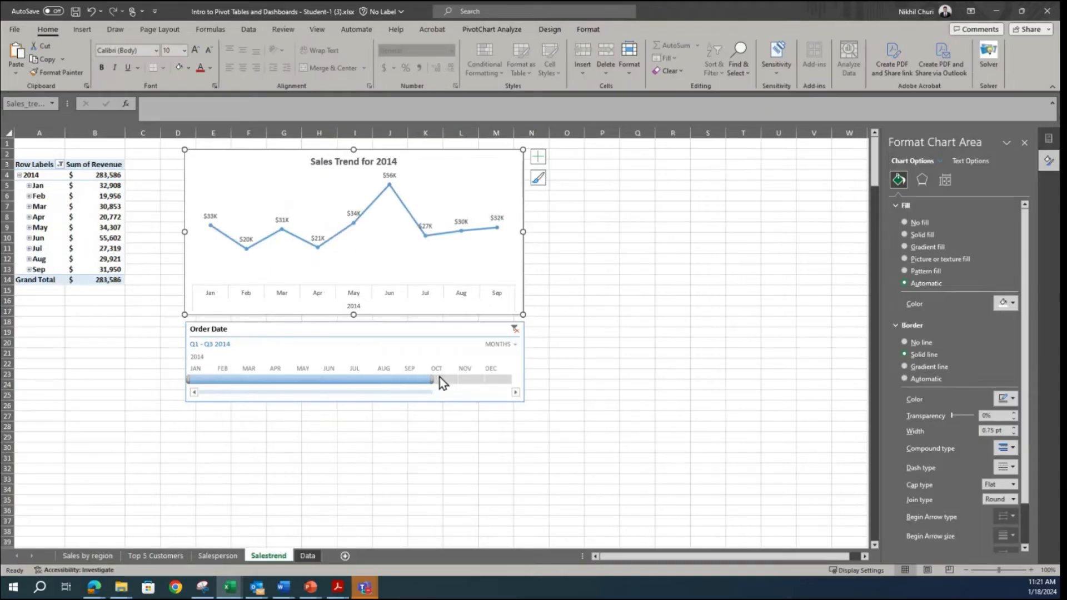
# Step: Extend the Order Date timeline range through December 2014 and compare the sales trend chart with the reference dashboard in Snipping Tool
pyautogui.moveTo(431, 379); pyautogui.dragTo(511, 379)
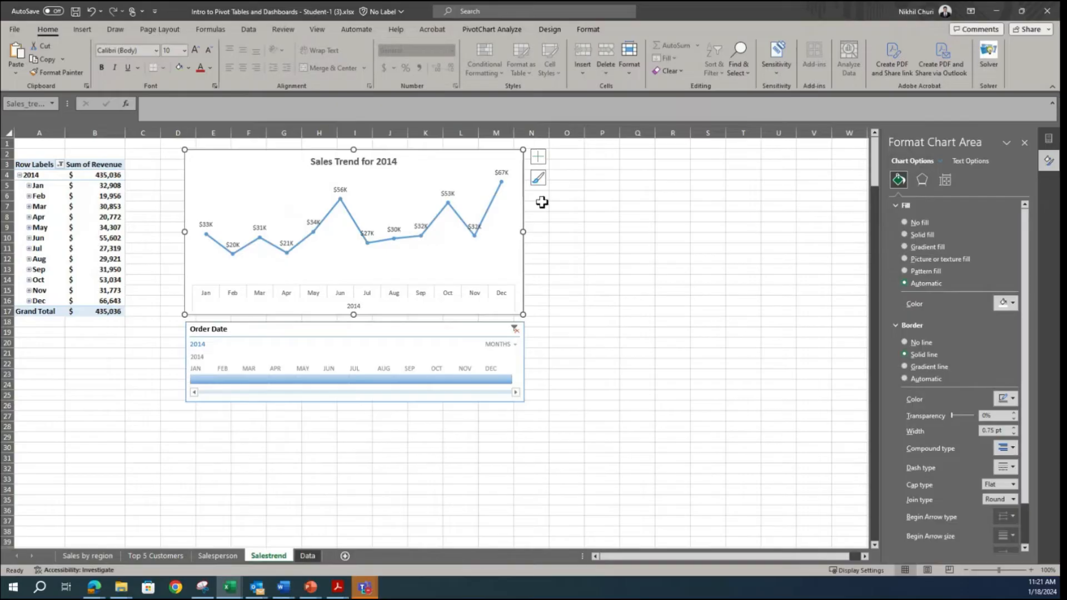
pyautogui.click(500, 33)
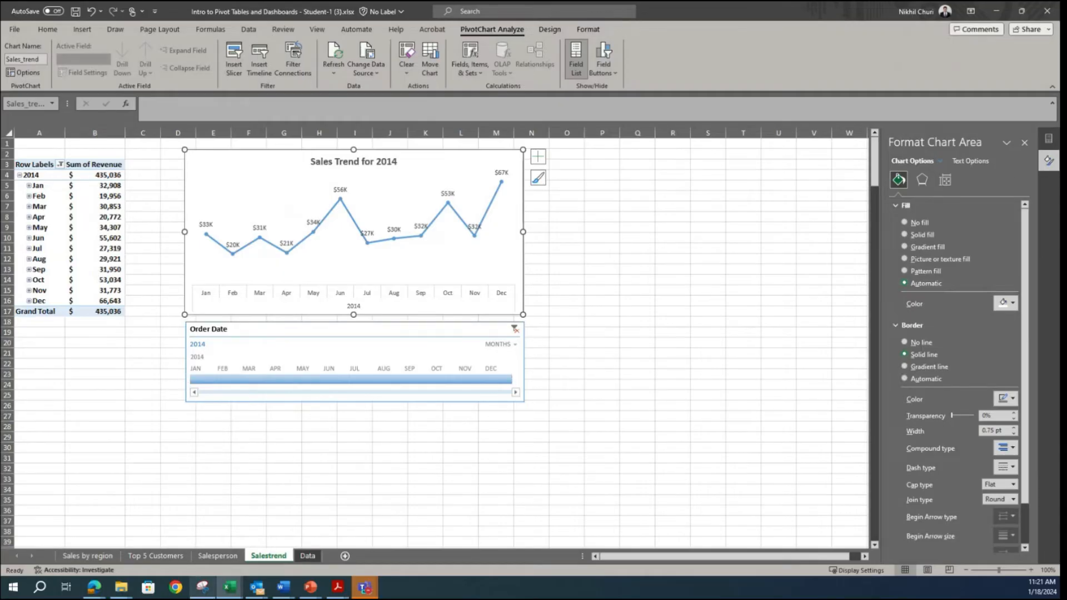
pyautogui.click(196, 592)
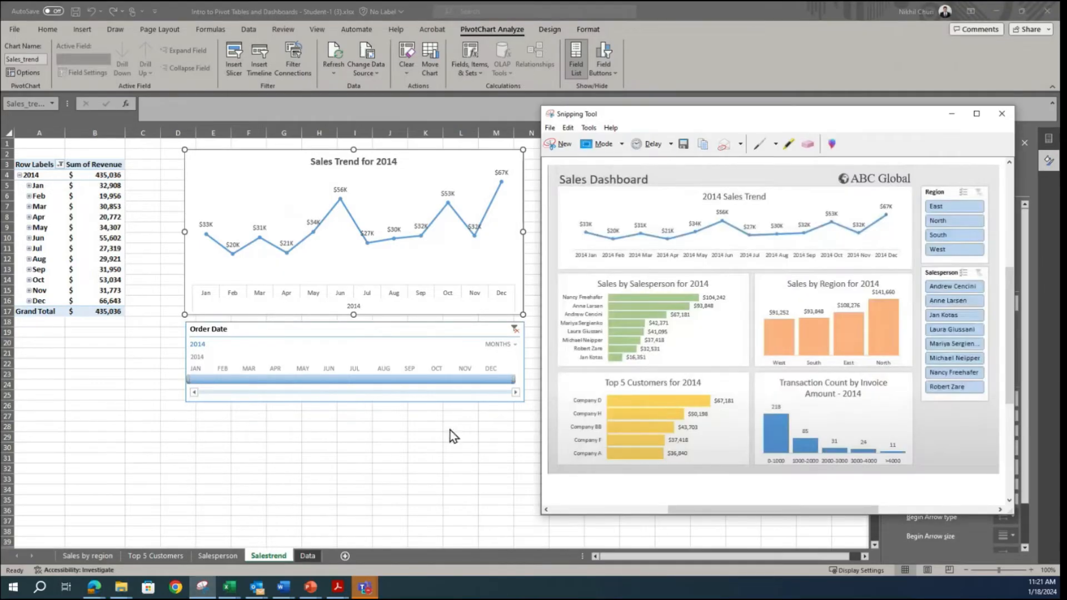
# Step: Return to the Excel workbook and delete the Order Date timeline from the Salestrend sheet
pyautogui.click(364, 390)
pyautogui.click(401, 328)
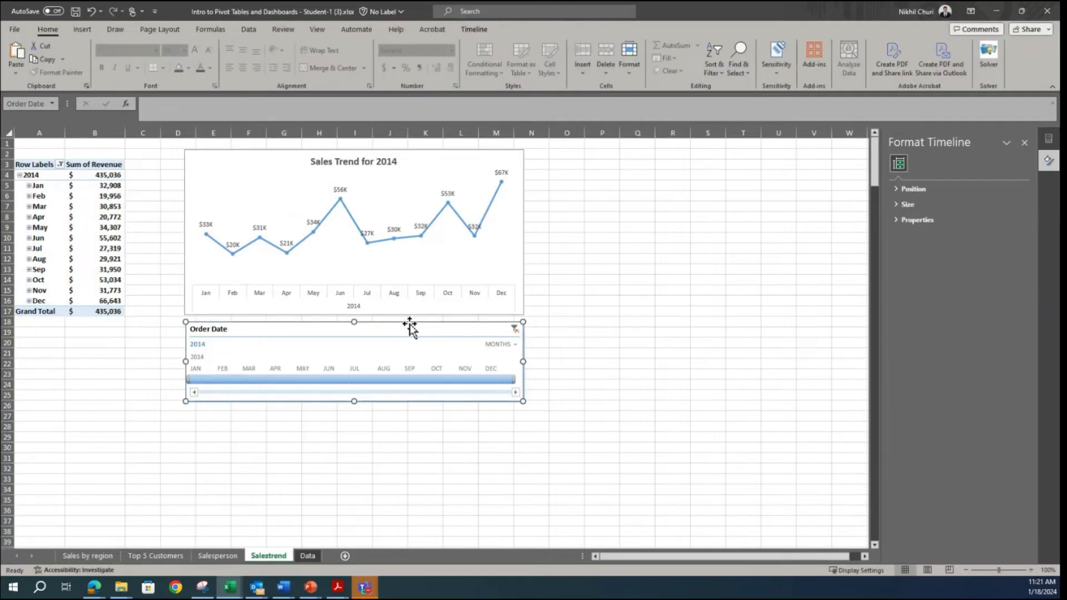
pyautogui.press('Delete')
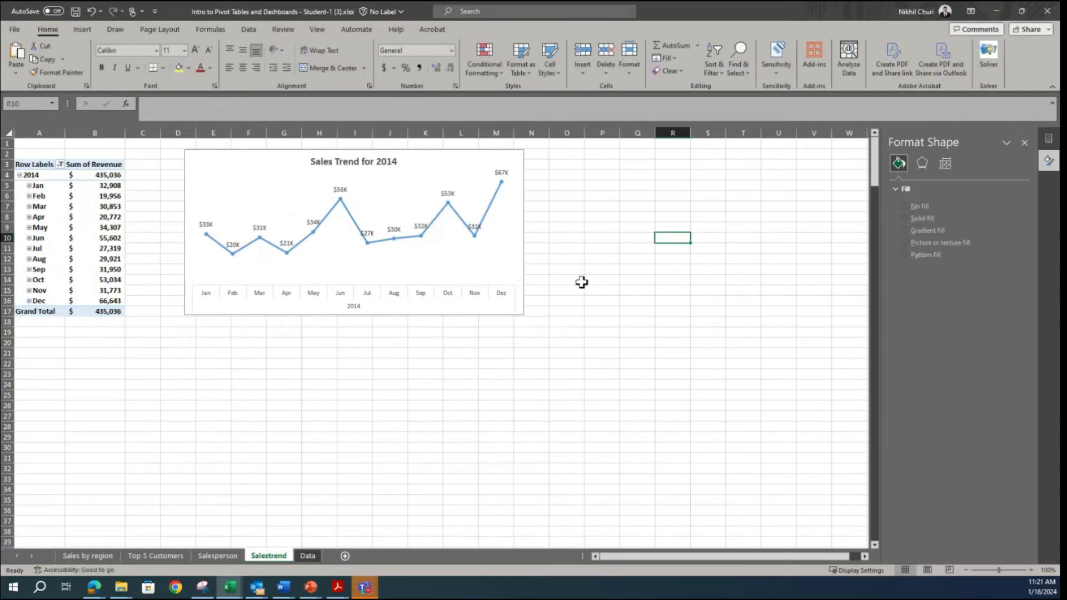
# Step: Check the reference dashboard's 2014 Sales Trend chart and reduce the sales trend chart's height from its upper edge
pyautogui.click(202, 590)
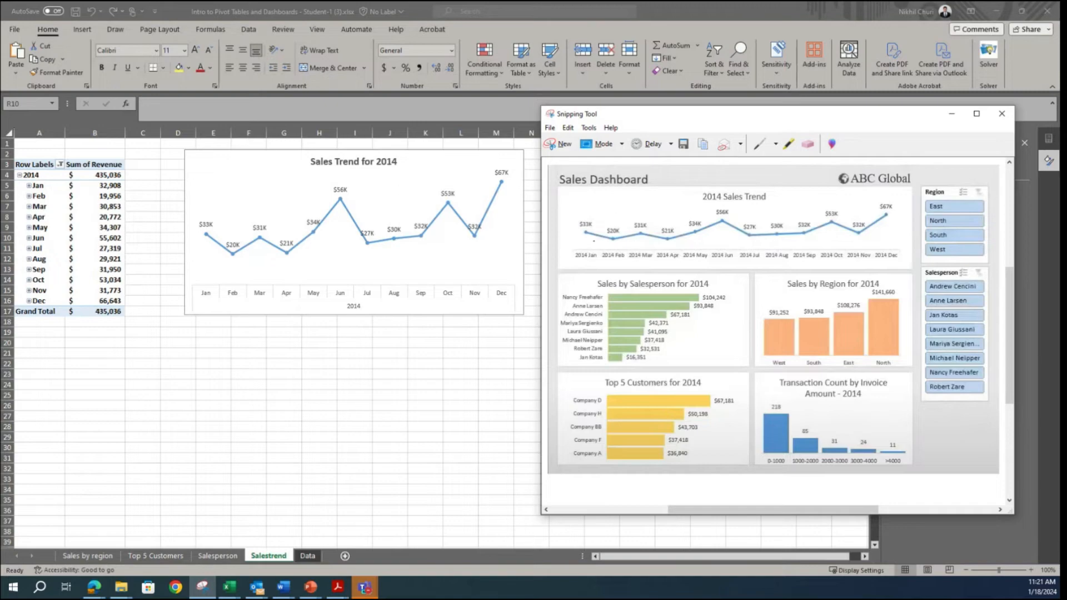
pyautogui.click(436, 168)
pyautogui.click(444, 167)
pyautogui.moveTo(354, 150); pyautogui.dragTo(354, 221)
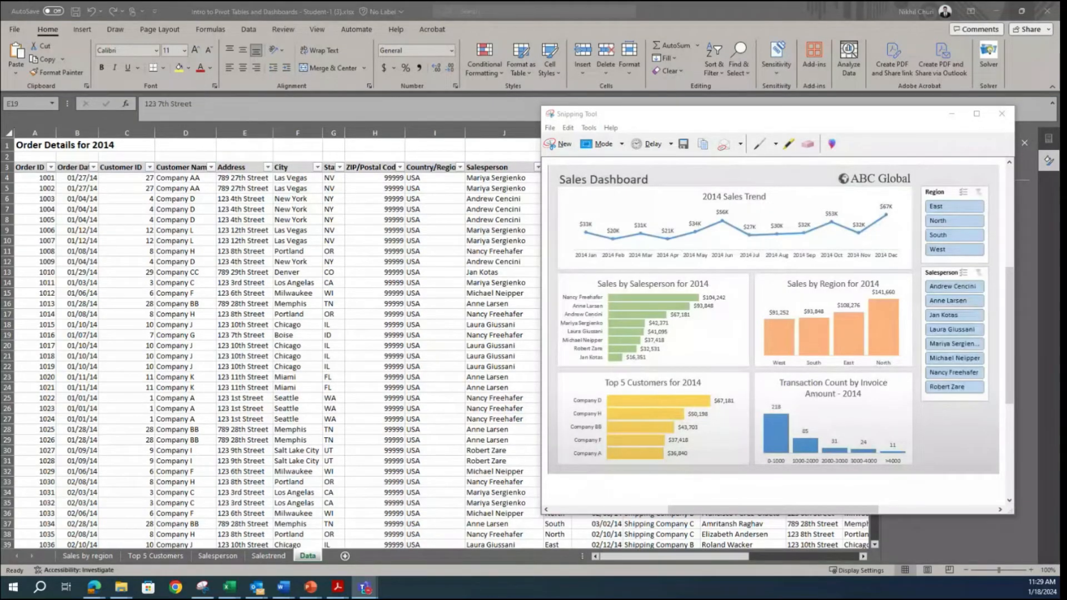
# Step: Insert a PivotTable on a new worksheet from the order details range Data!$A$3:$Z$372
pyautogui.click(197, 294)
pyautogui.click(181, 271)
pyautogui.click(162, 241)
pyautogui.click(89, 30)
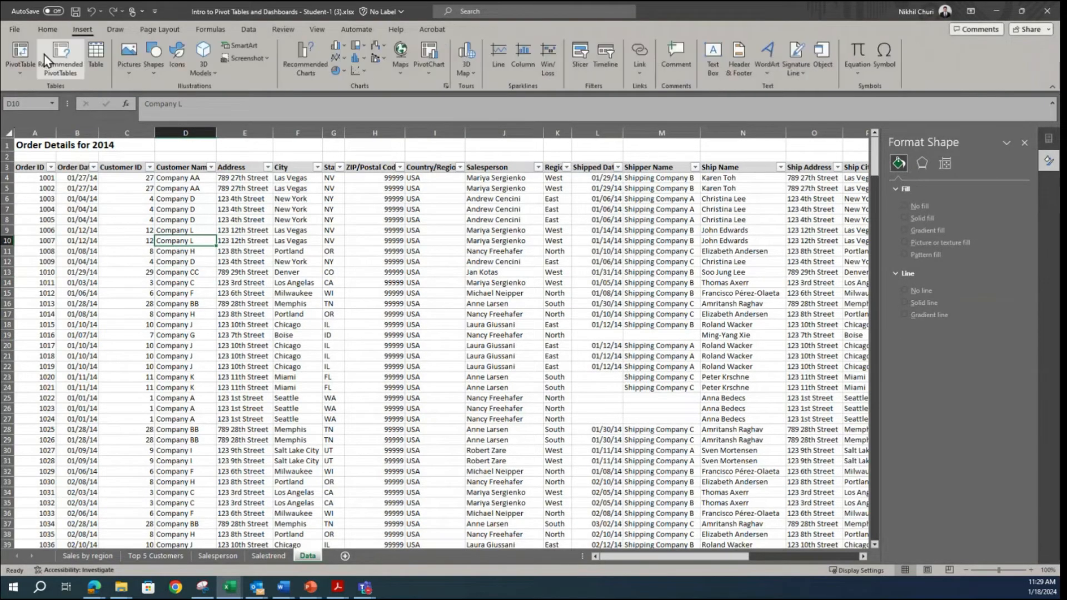
pyautogui.click(18, 51)
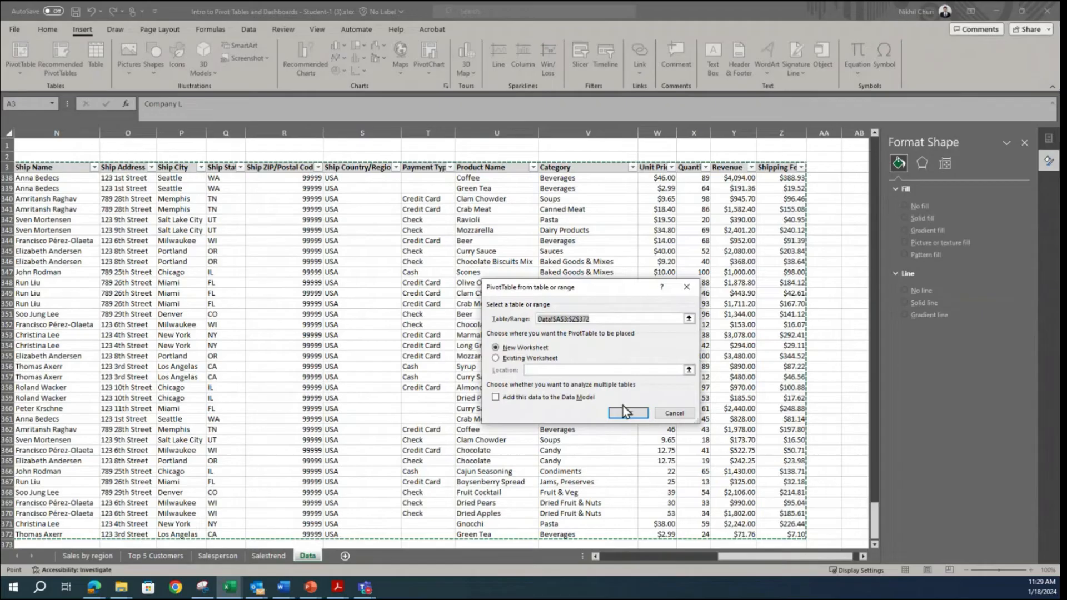
pyautogui.click(626, 412)
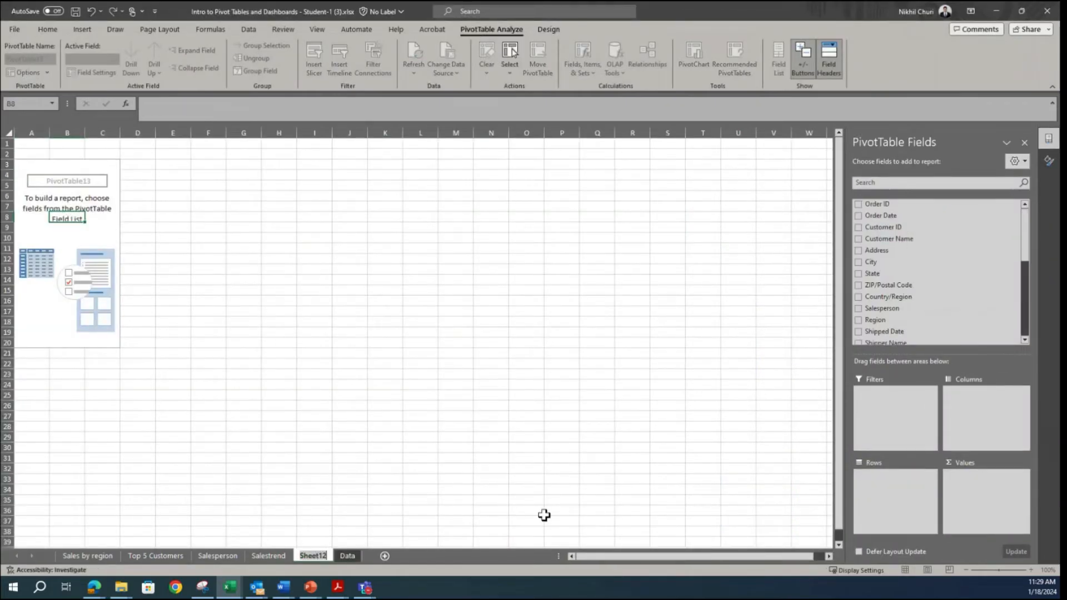
# Step: Rename the new PivotTable worksheet as "Invoice amt"
pyautogui.write('Invoice amt')
pyautogui.click(494, 415)
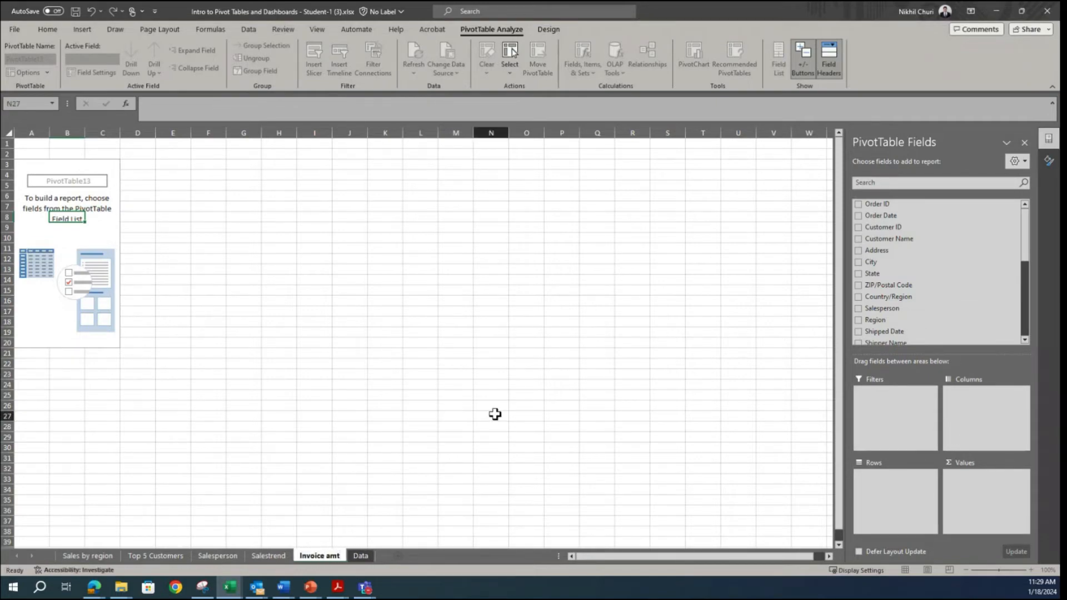
# Step: Shrink the sheet tab area by lengthening the horizontal scroll bar, and widen it again until all sheet tabs show
pyautogui.moveTo(582, 556); pyautogui.dragTo(236, 563)
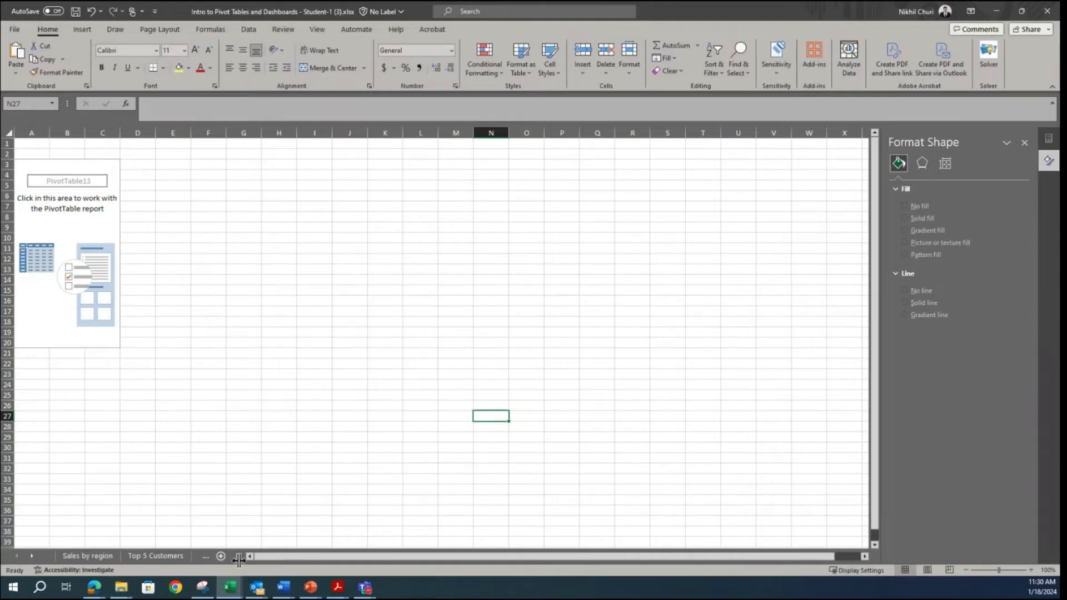
pyautogui.moveTo(239, 558); pyautogui.dragTo(235, 559)
pyautogui.moveTo(237, 557); pyautogui.dragTo(771, 553)
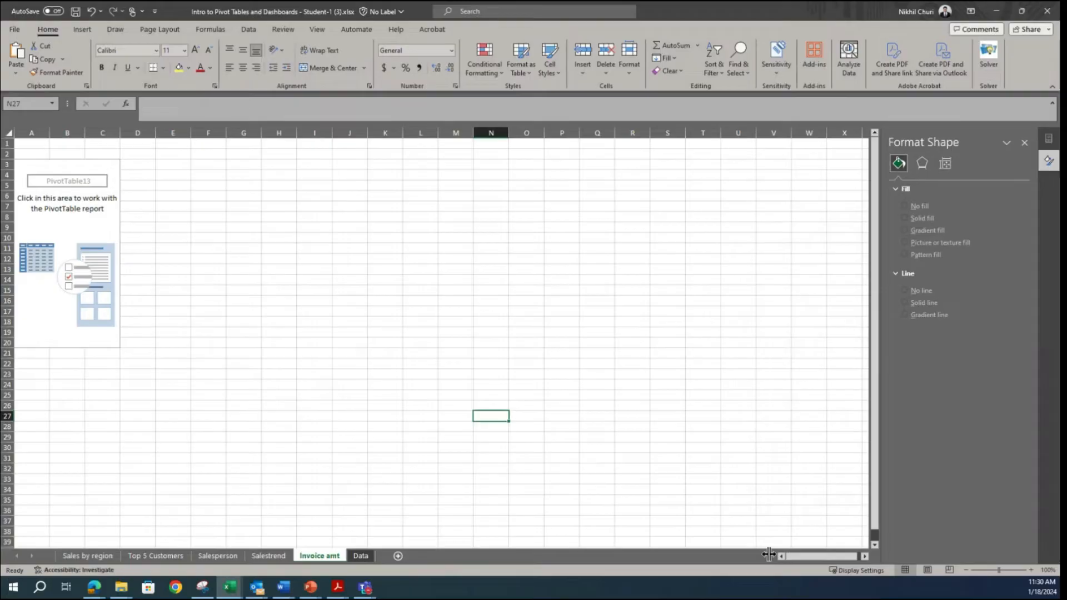
pyautogui.doubleClick(771, 554)
pyautogui.moveTo(520, 563); pyautogui.dragTo(231, 555)
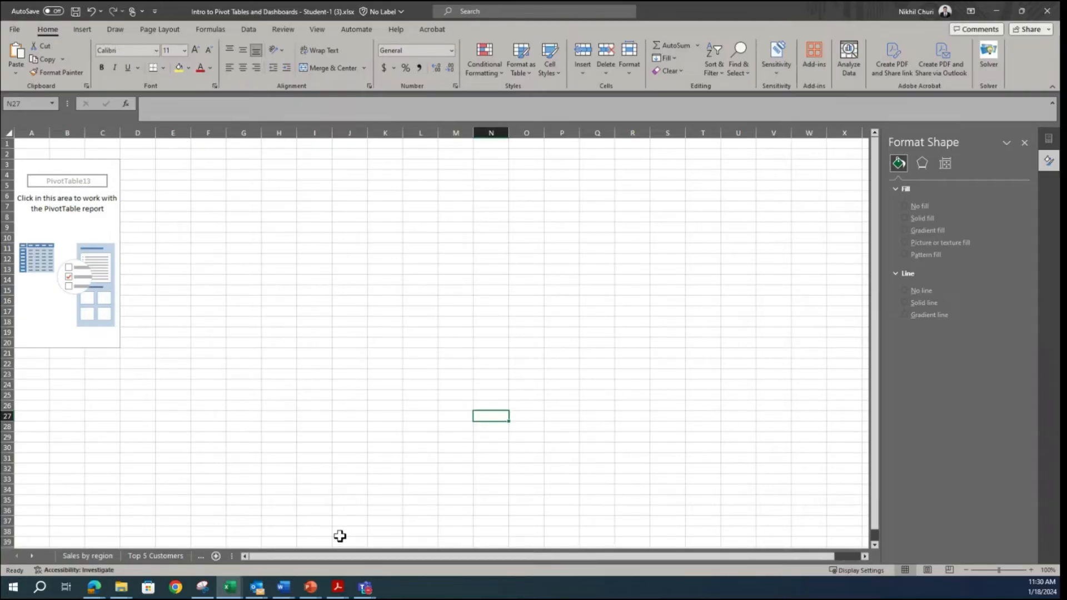
pyautogui.moveTo(235, 556); pyautogui.dragTo(200, 556)
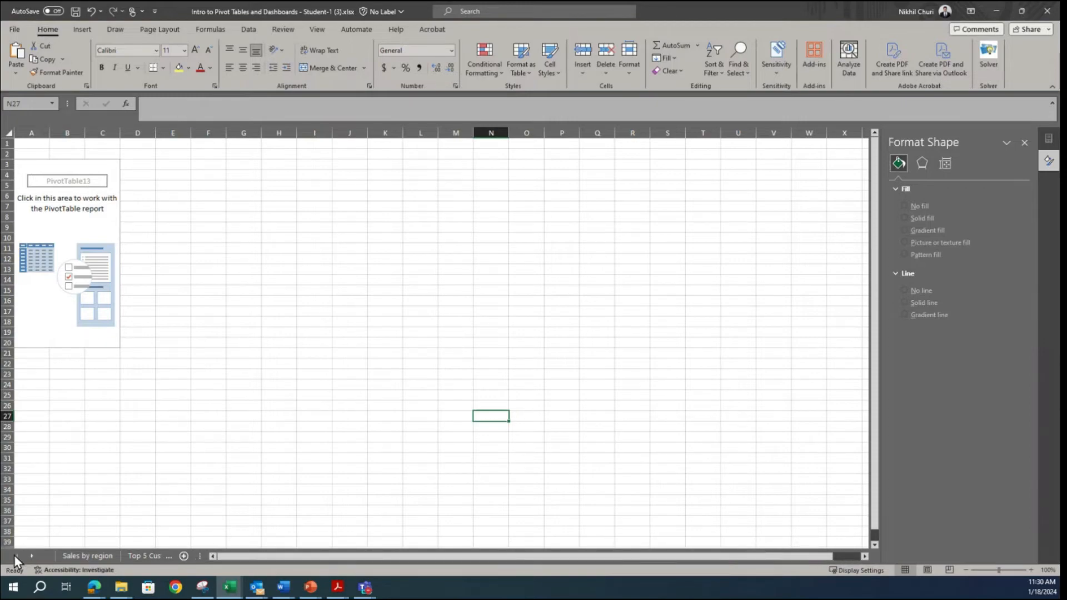
pyautogui.moveTo(197, 555); pyautogui.dragTo(545, 556)
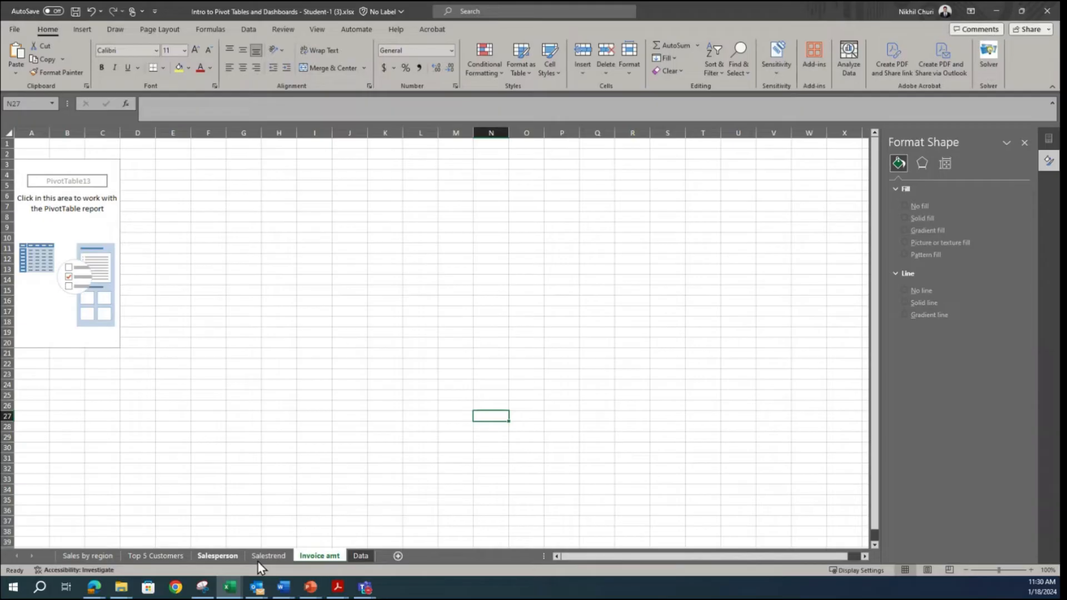
# Step: Narrow the sheet tab area, scroll through the tabs to Invoice amt and back to Sales by region, and restore its width
pyautogui.moveTo(543, 555); pyautogui.dragTo(247, 556)
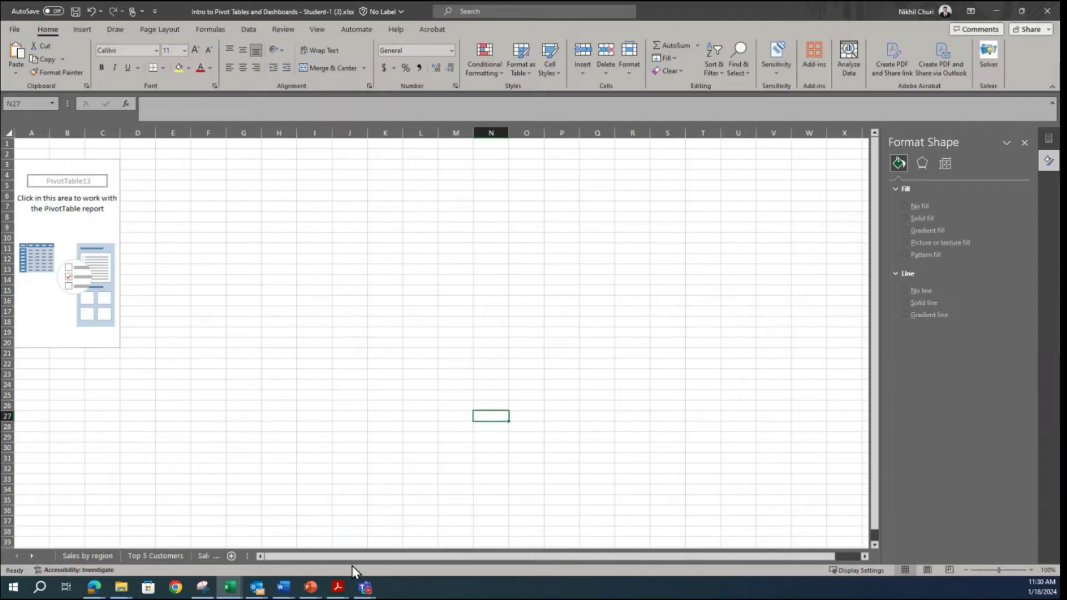
pyautogui.click(31, 557)
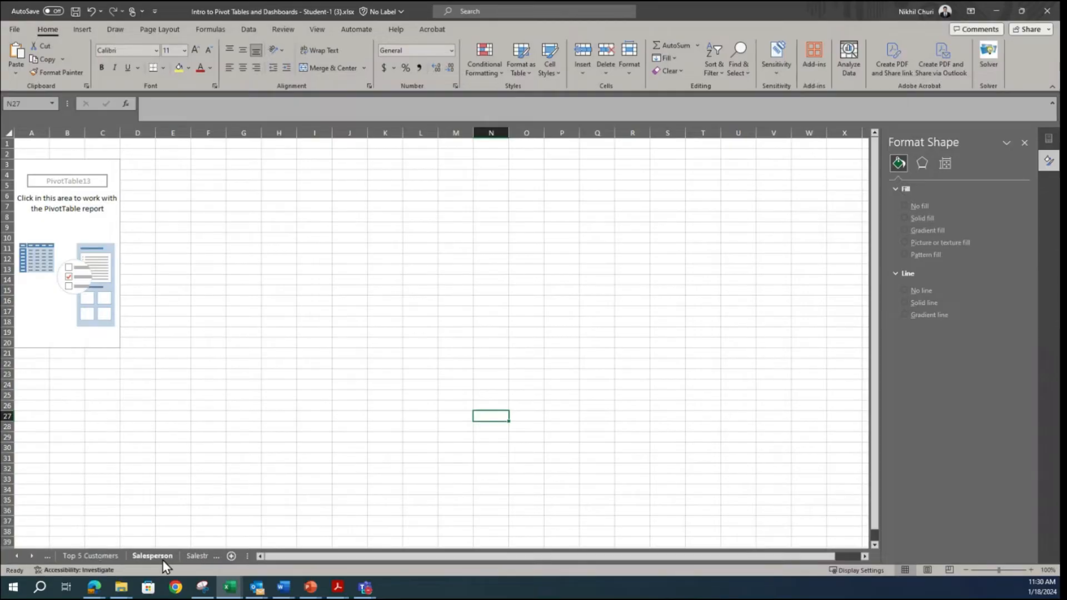
pyautogui.click(31, 557)
pyautogui.click(32, 556)
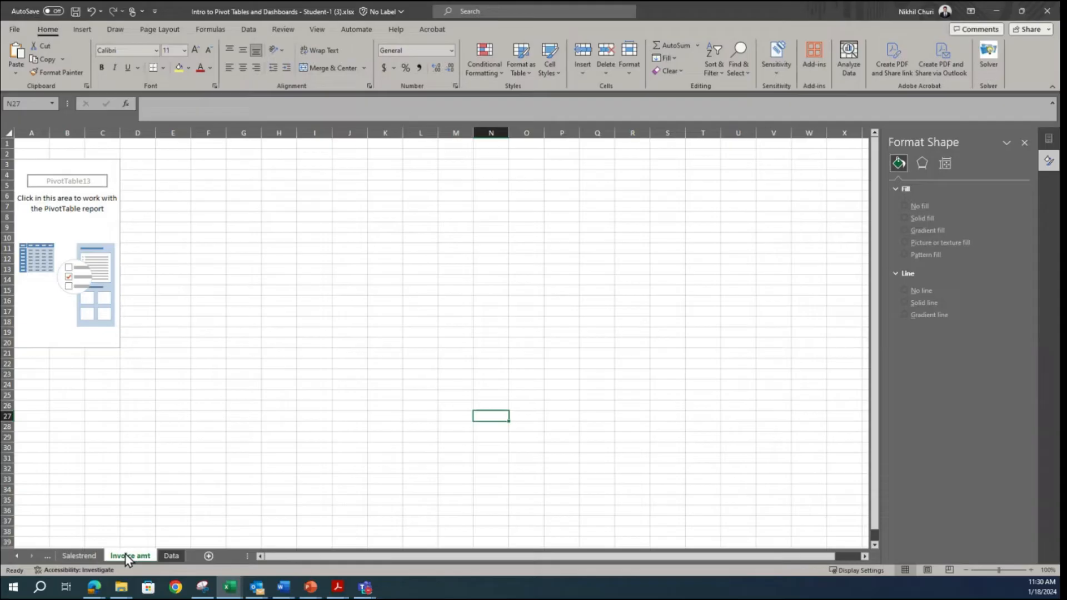
pyautogui.click(15, 556)
pyautogui.click(14, 556)
pyautogui.click(14, 555)
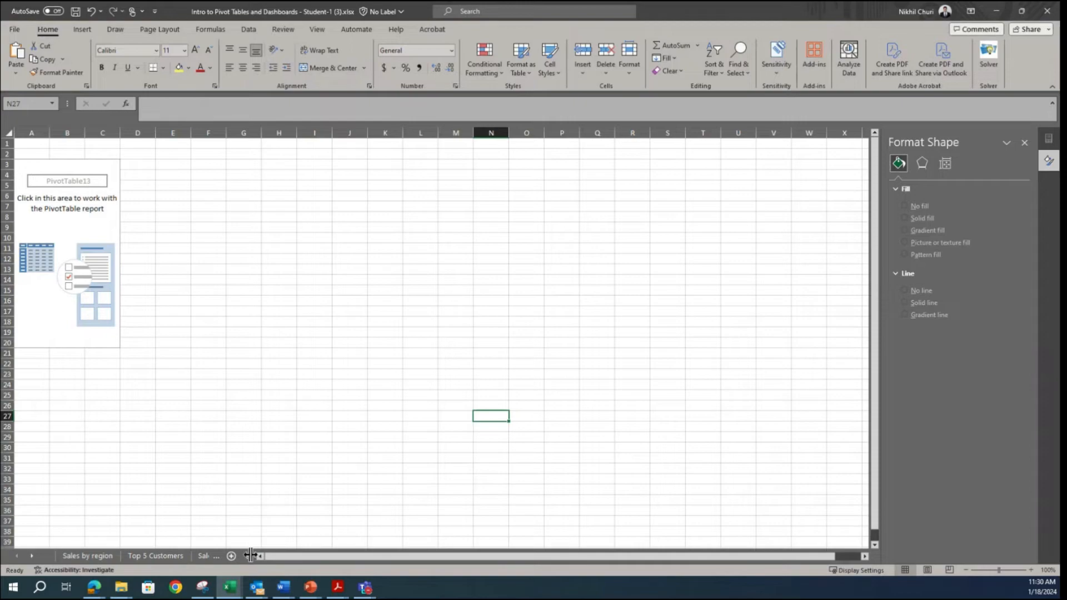
pyautogui.moveTo(250, 555); pyautogui.dragTo(517, 551)
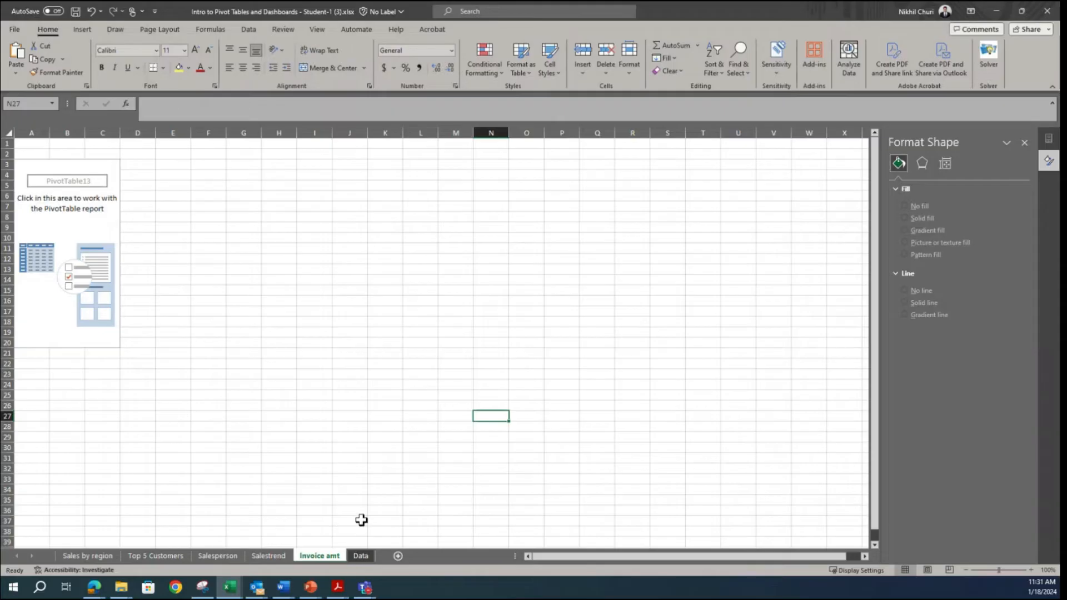
# Step: Rename the empty PivotTable on the Invoice amt sheet as Invoice_amt
pyautogui.click(40, 247)
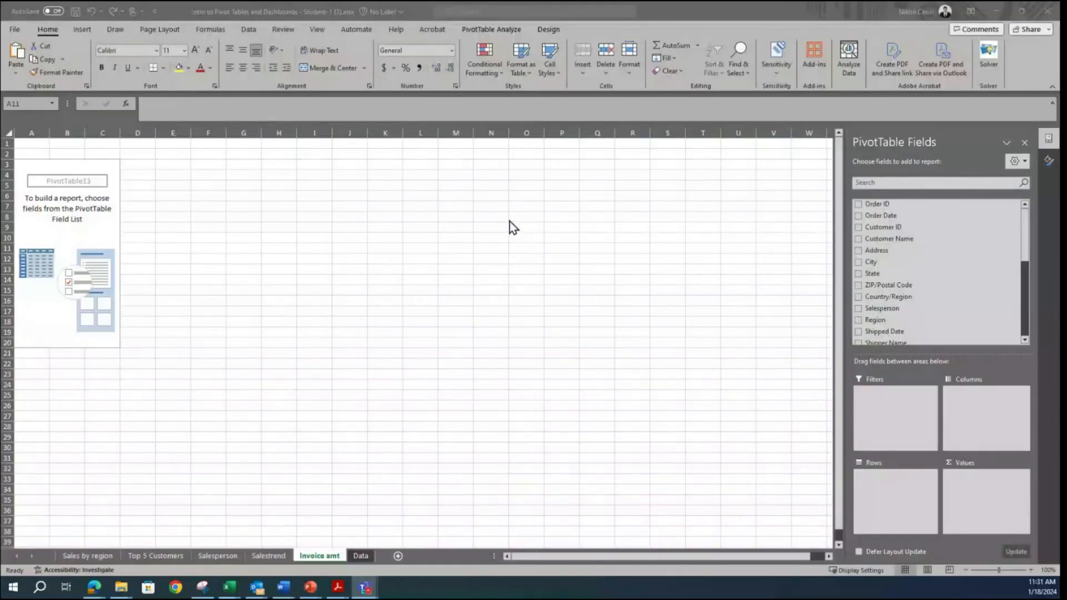
pyautogui.click(509, 221)
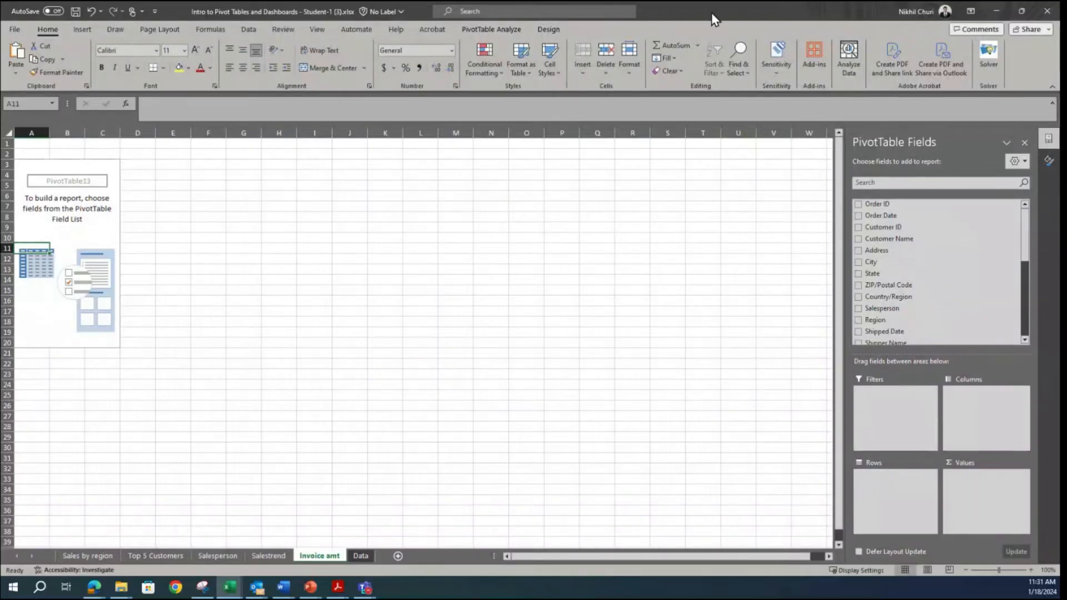
pyautogui.click(503, 31)
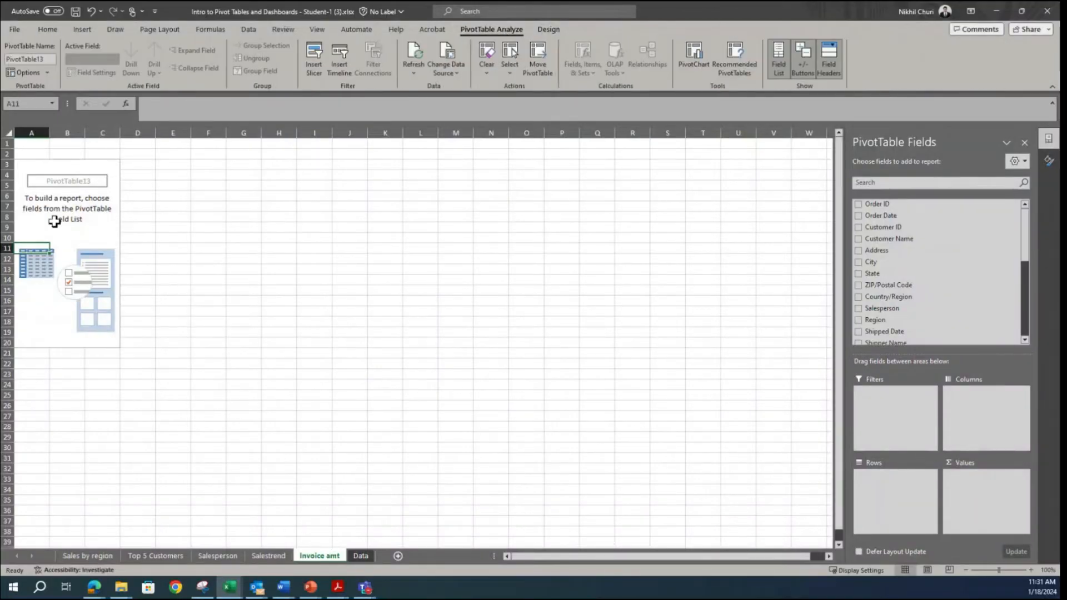
pyautogui.click(53, 221)
pyautogui.click(43, 60)
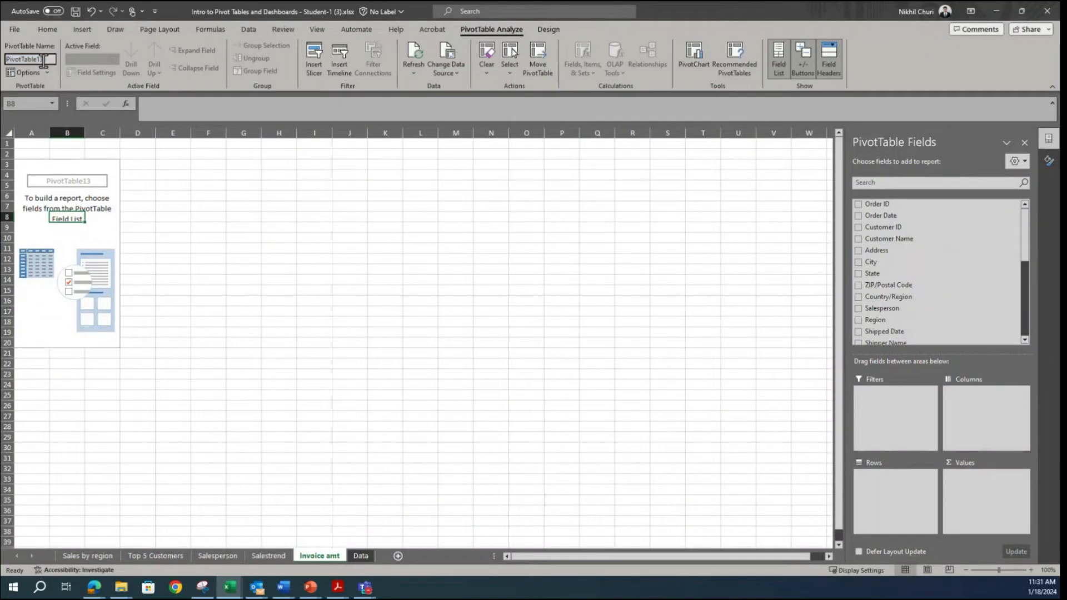
pyautogui.moveTo(43, 60); pyautogui.dragTo(3, 44)
pyautogui.write('Inc')
pyautogui.press('BackSpace')
pyautogui.write('voice_amt')
pyautogui.click(381, 258)
pyautogui.click(95, 217)
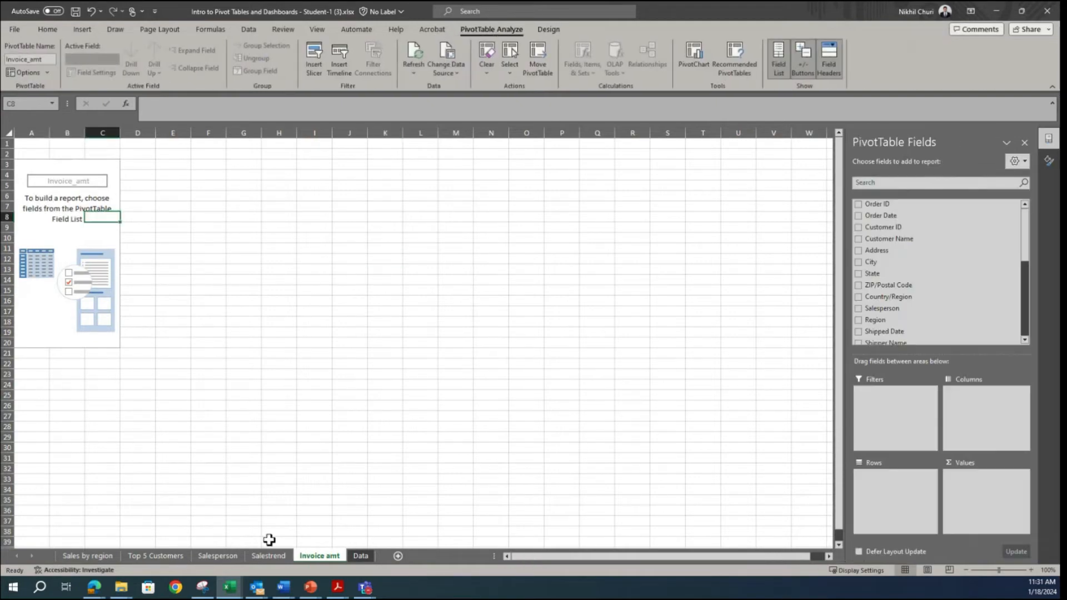
# Step: Switch to the reference dashboard in Snipping Tool to examine its Transaction Count by Invoice Amount - 2014 chart
pyautogui.click(221, 587)
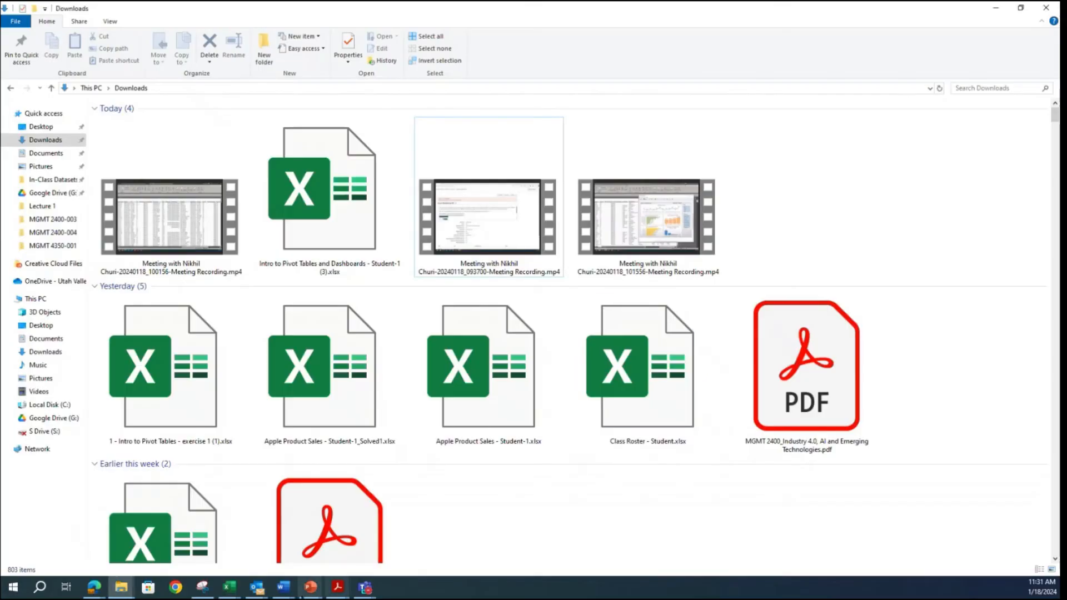
pyautogui.click(989, 8)
pyautogui.click(202, 587)
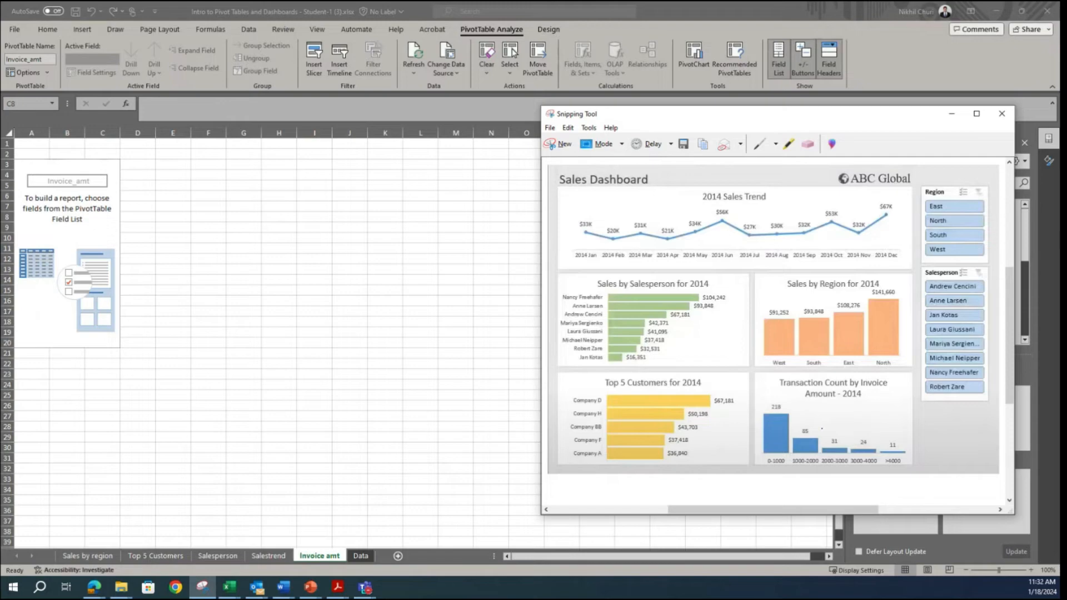
# Step: Switch back to the Excel workbook and add the Revenue field to the rows of the Invoice_amt PivotTable
pyautogui.click(343, 312)
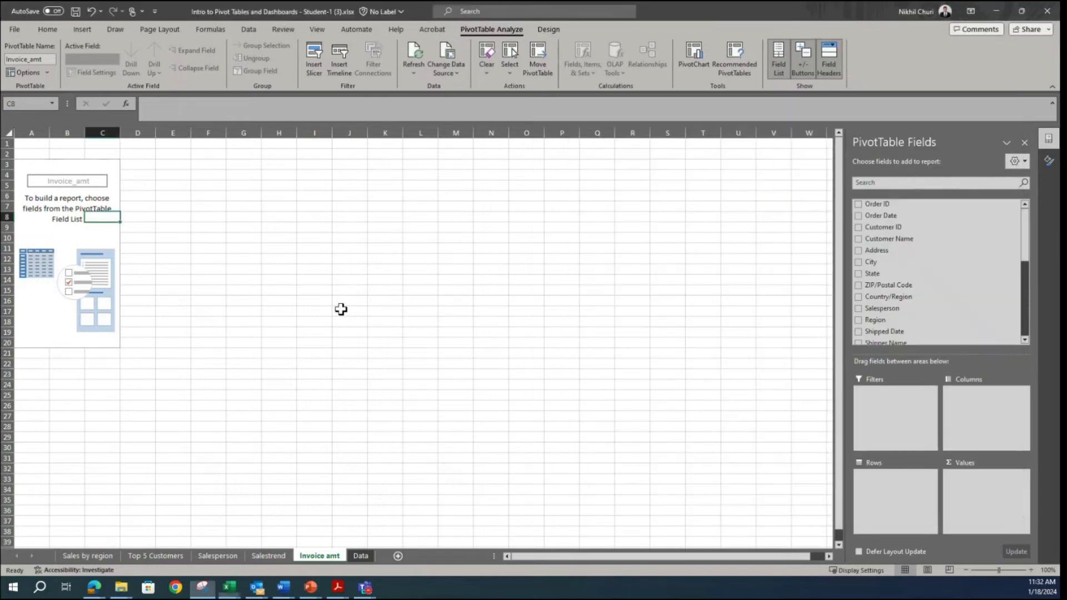
pyautogui.click(57, 216)
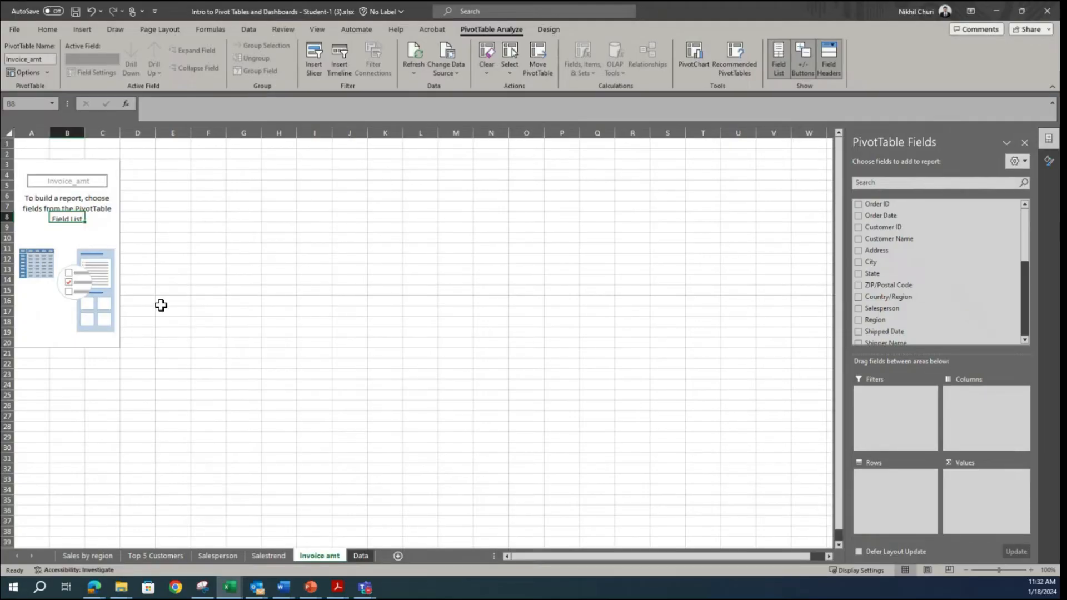
pyautogui.click(31, 224)
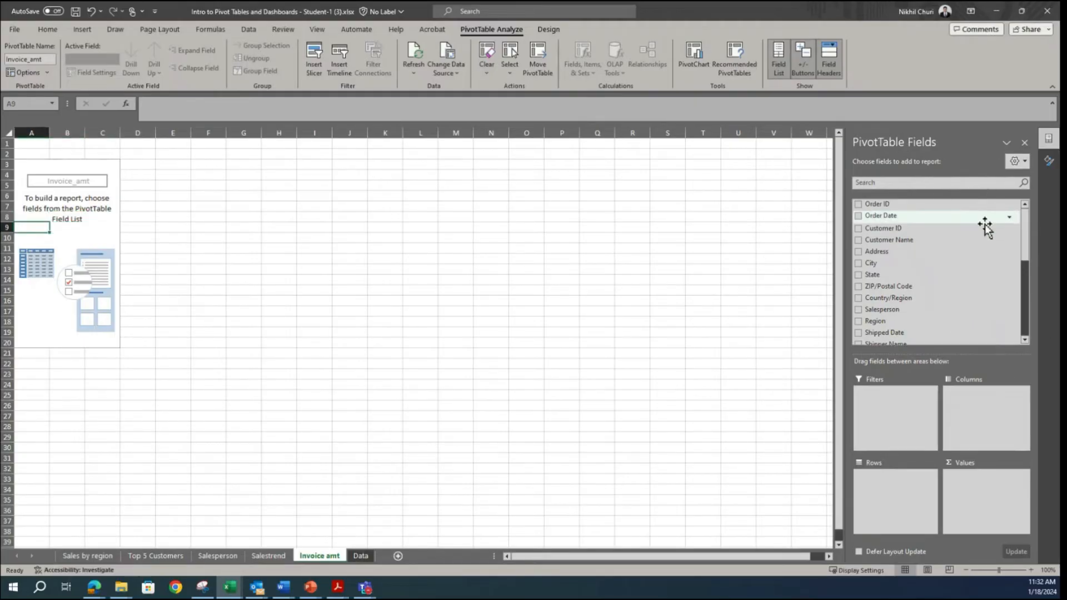
pyautogui.scroll(-3, 954, 297)
pyautogui.scroll(-3, 954, 297)
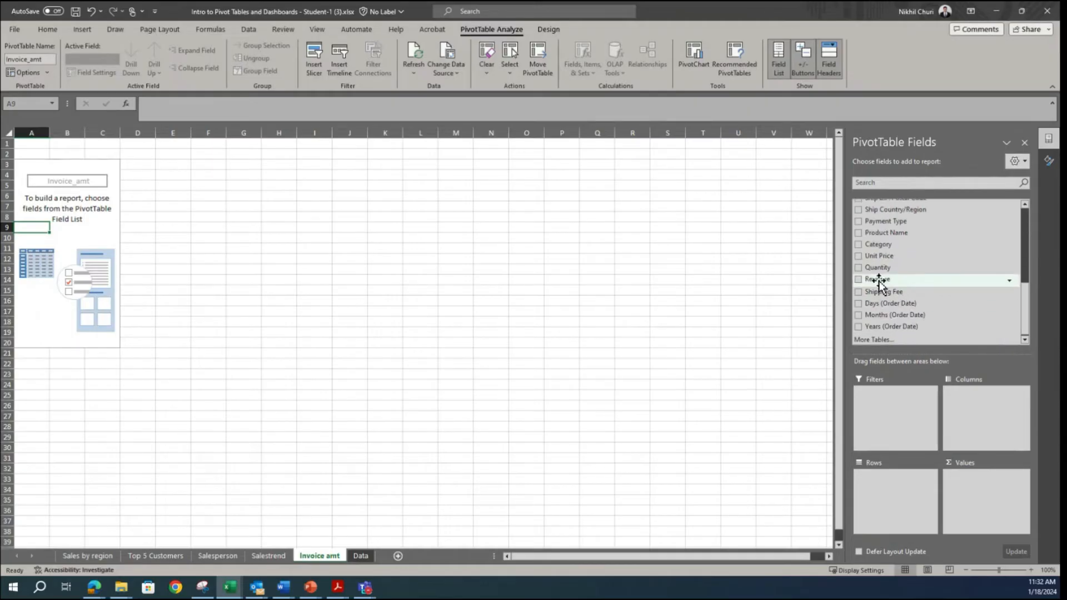
pyautogui.moveTo(877, 281); pyautogui.dragTo(884, 505)
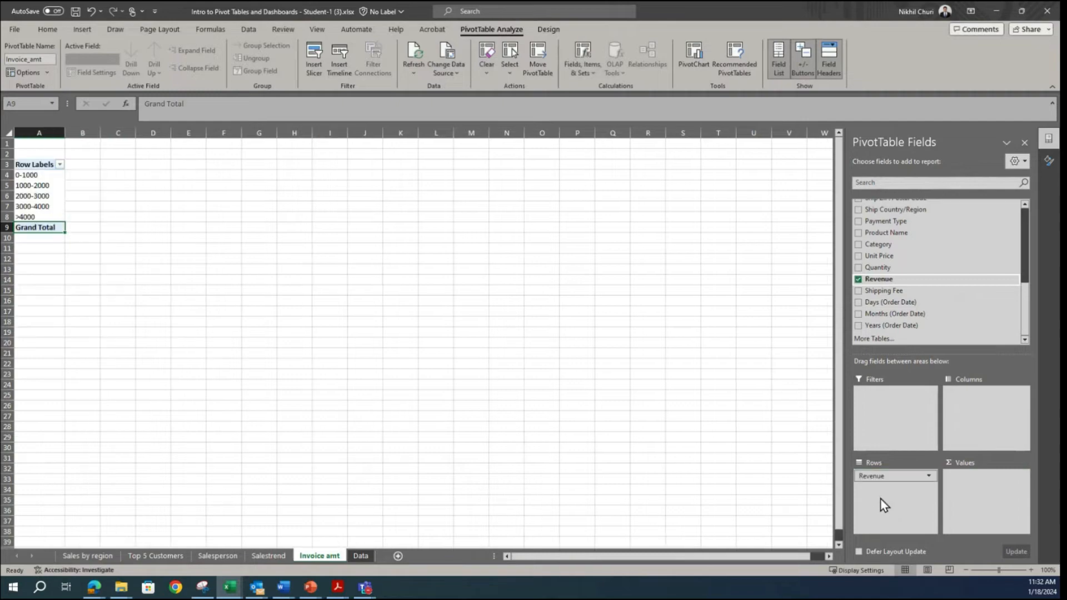
# Step: Ungroup the Revenue row labels in the Invoice_amt PivotTable and look through the individual amounts
pyautogui.click(48, 187)
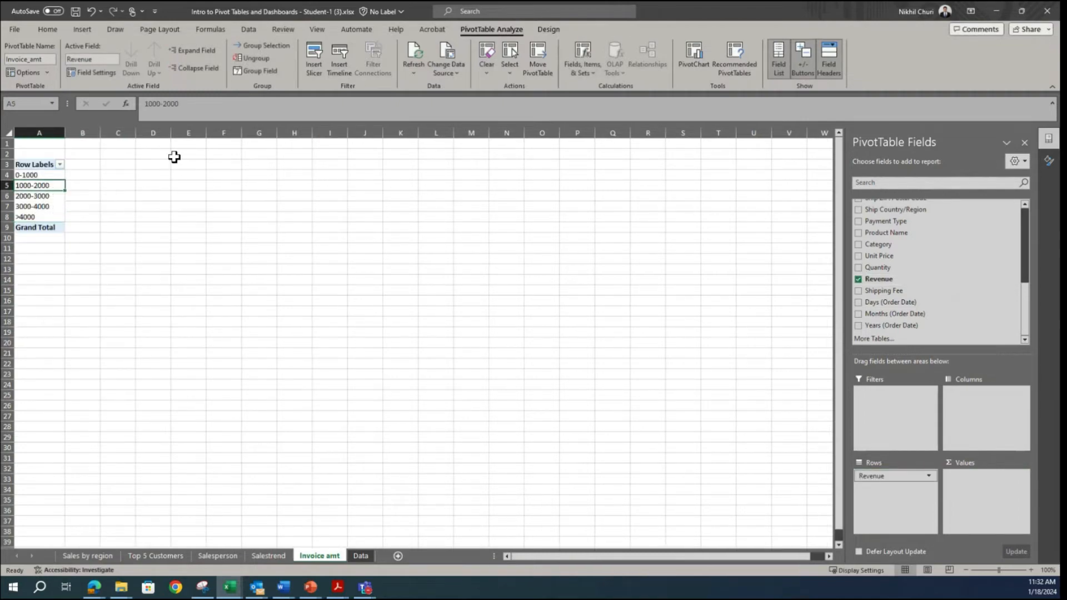
pyautogui.click(251, 58)
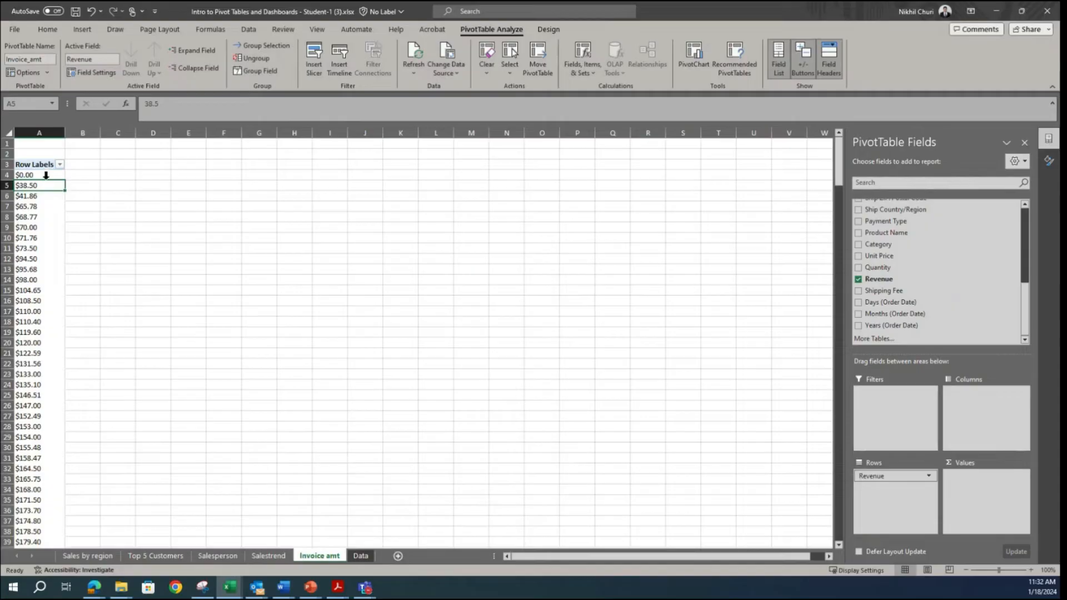
pyautogui.scroll(-8, 19, 368)
pyautogui.scroll(8, 40, 365)
pyautogui.click(38, 226)
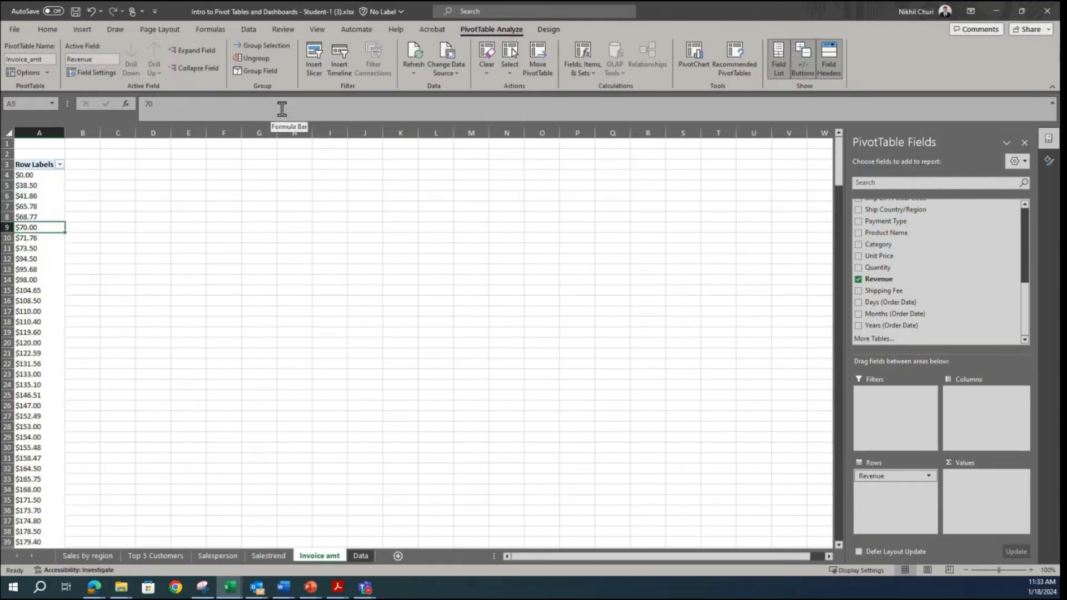
pyautogui.click(255, 71)
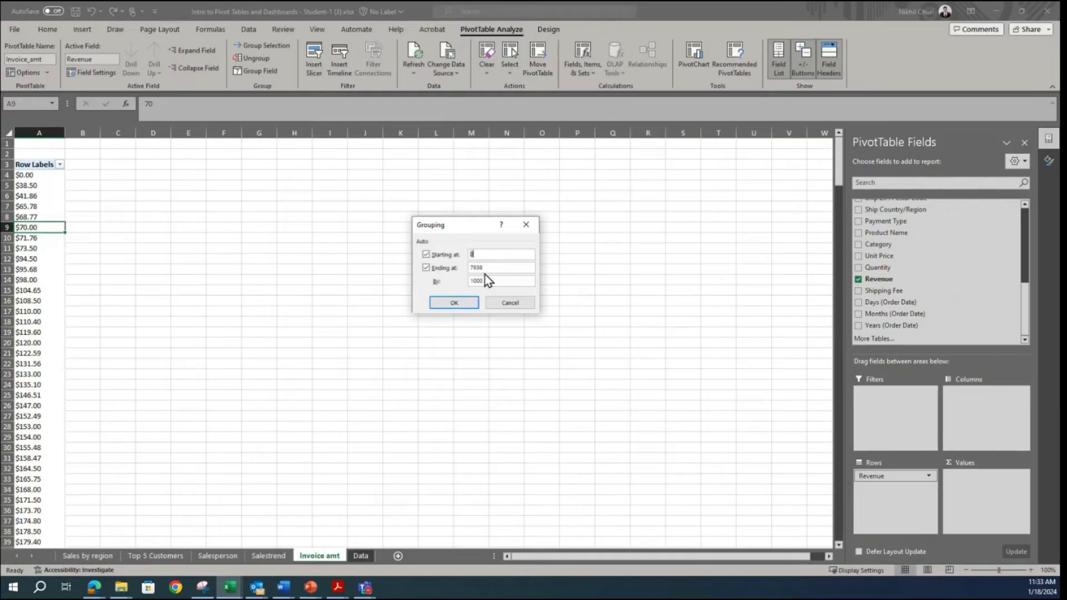
pyautogui.click(510, 303)
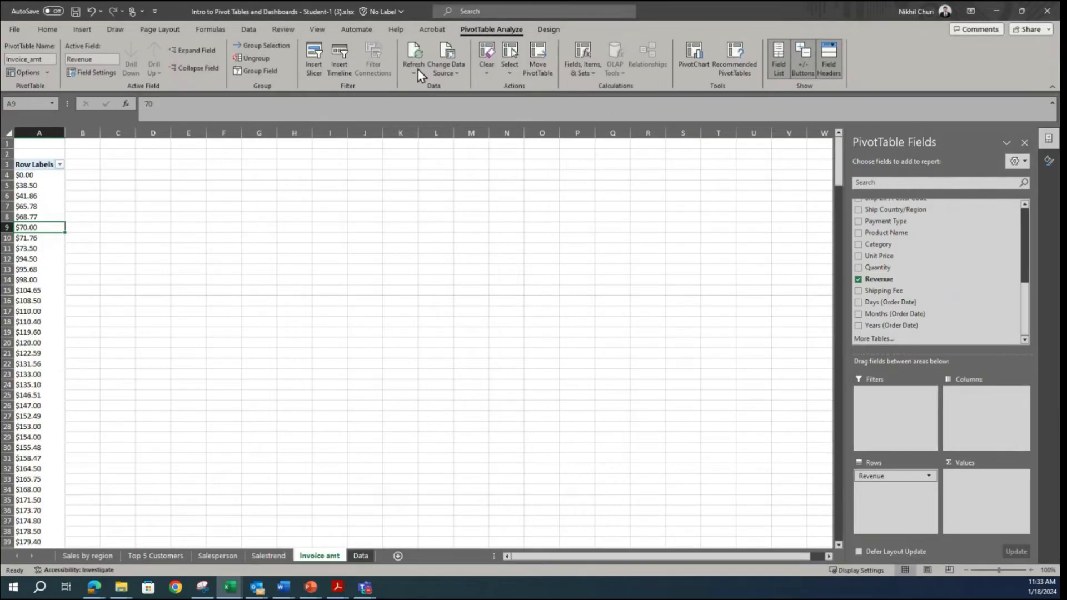
pyautogui.rightClick(33, 195)
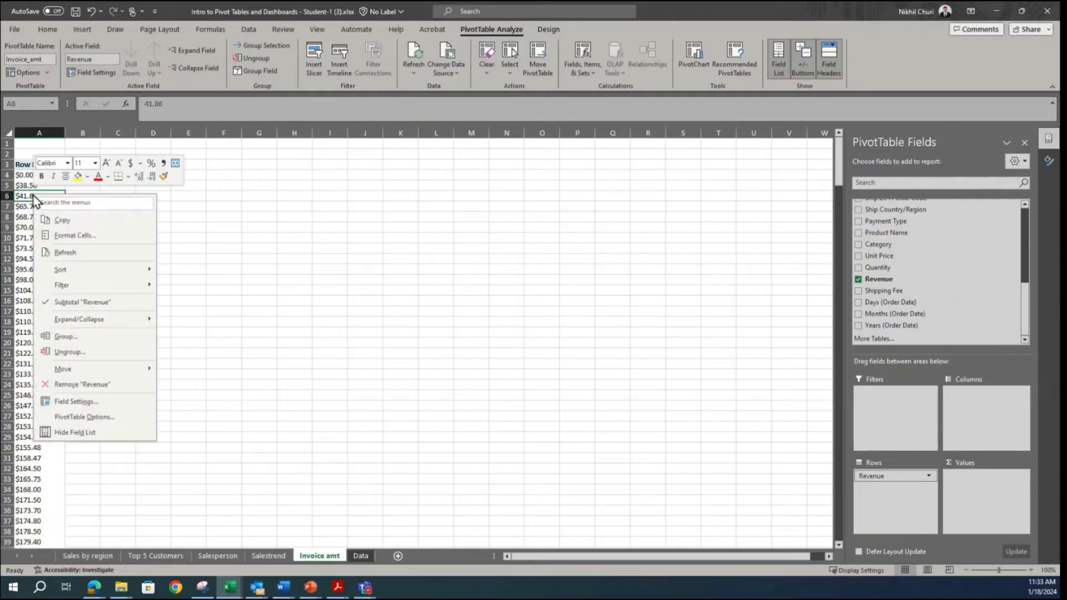
pyautogui.click(65, 336)
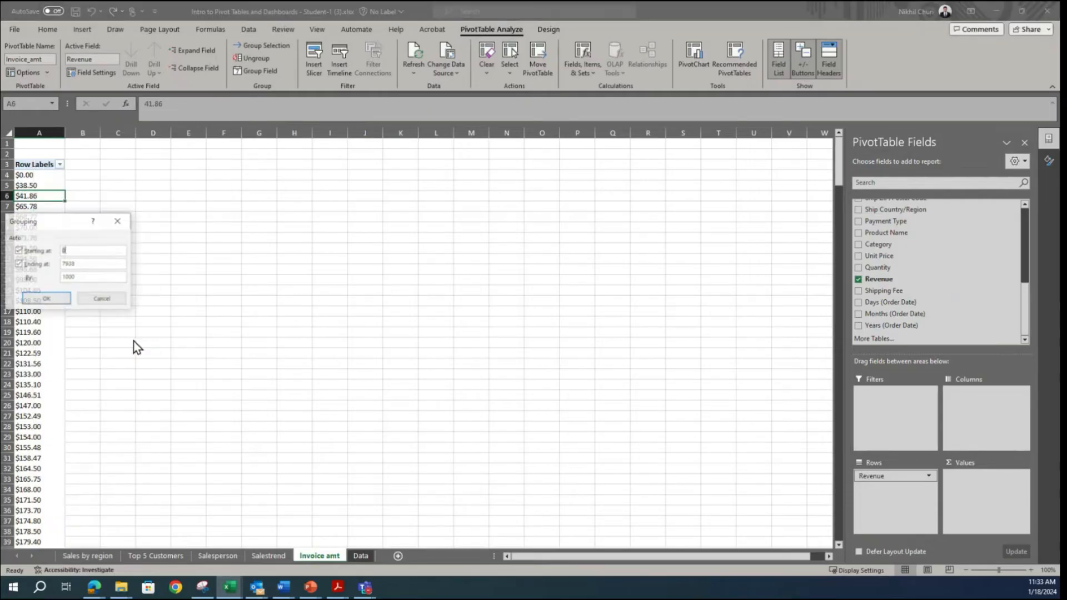
pyautogui.click(103, 301)
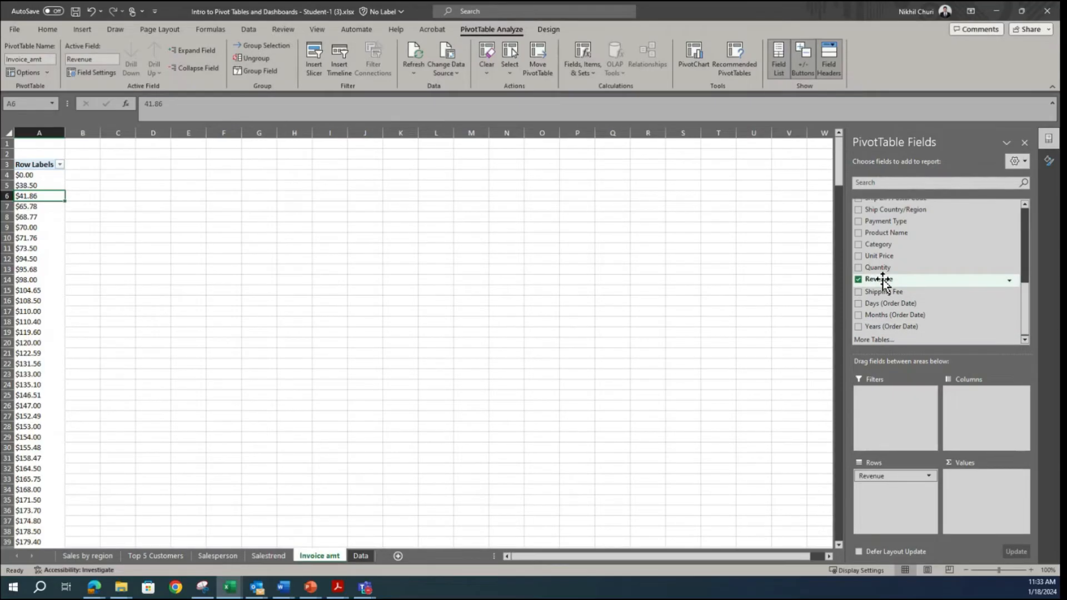
# Step: Add Revenue to the PivotTable values as well and summarize it by Count
pyautogui.moveTo(884, 280); pyautogui.dragTo(979, 498)
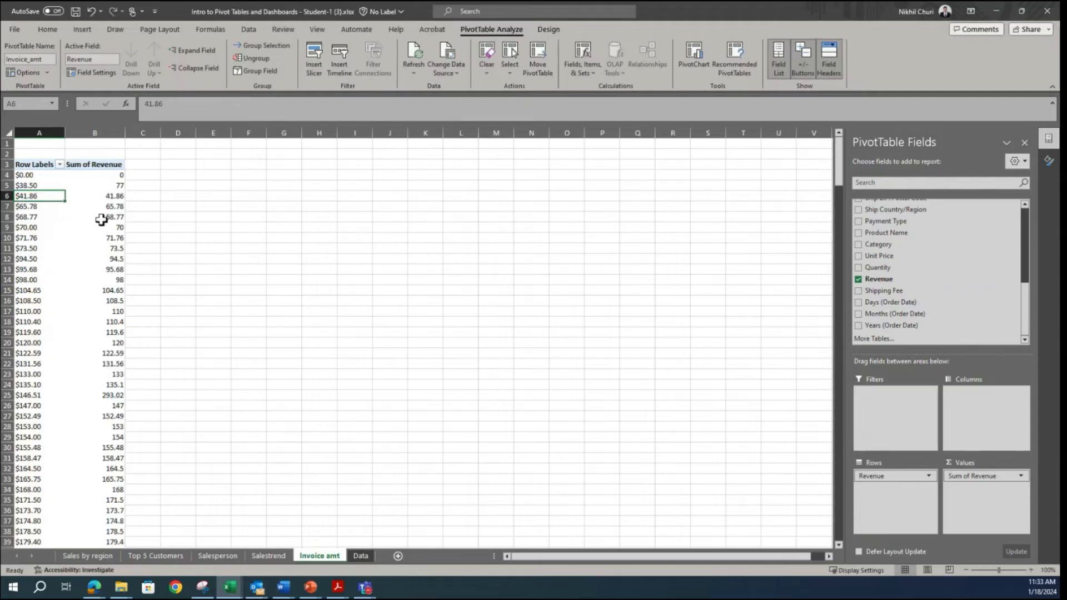
pyautogui.click(988, 477)
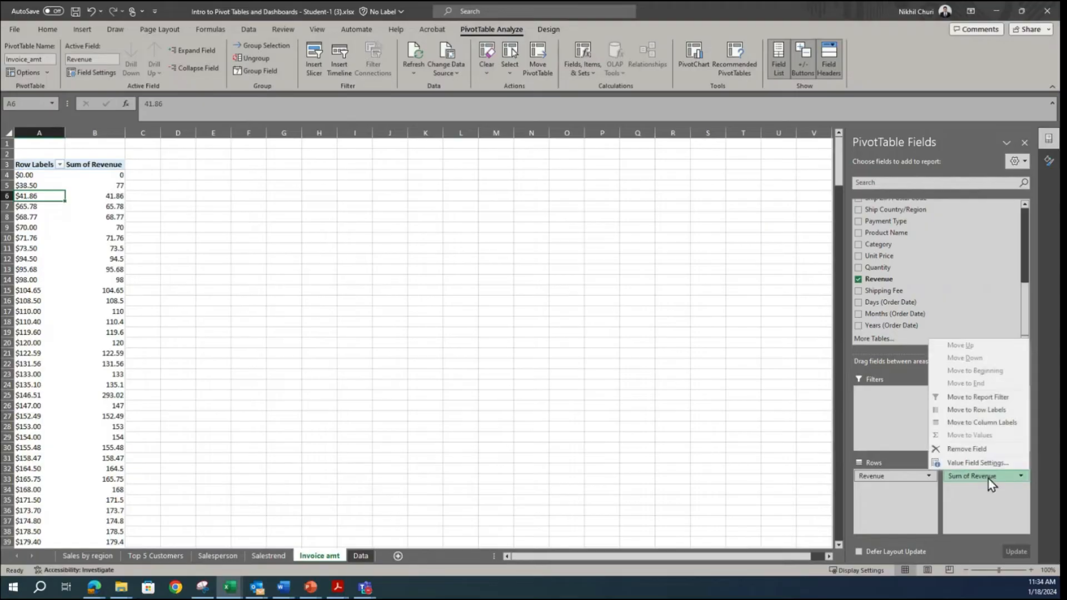
pyautogui.click(961, 464)
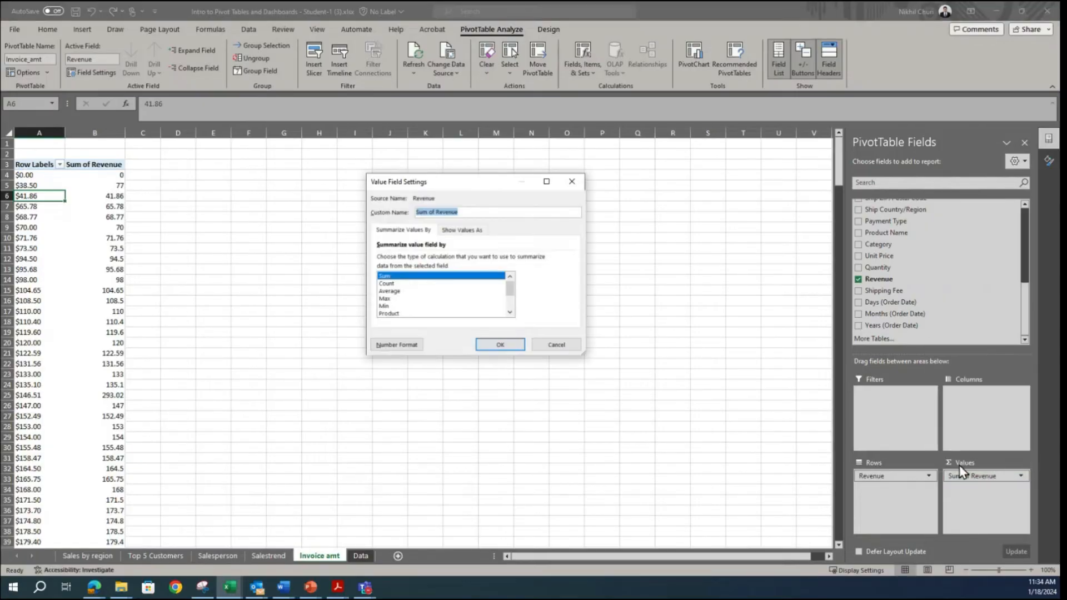
pyautogui.click(387, 283)
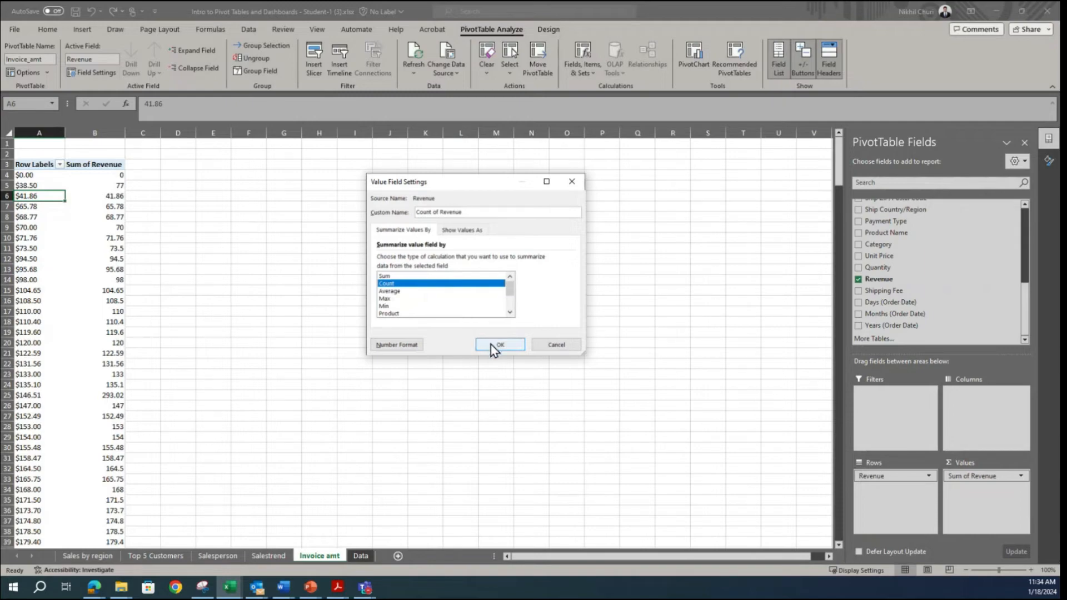
pyautogui.click(491, 344)
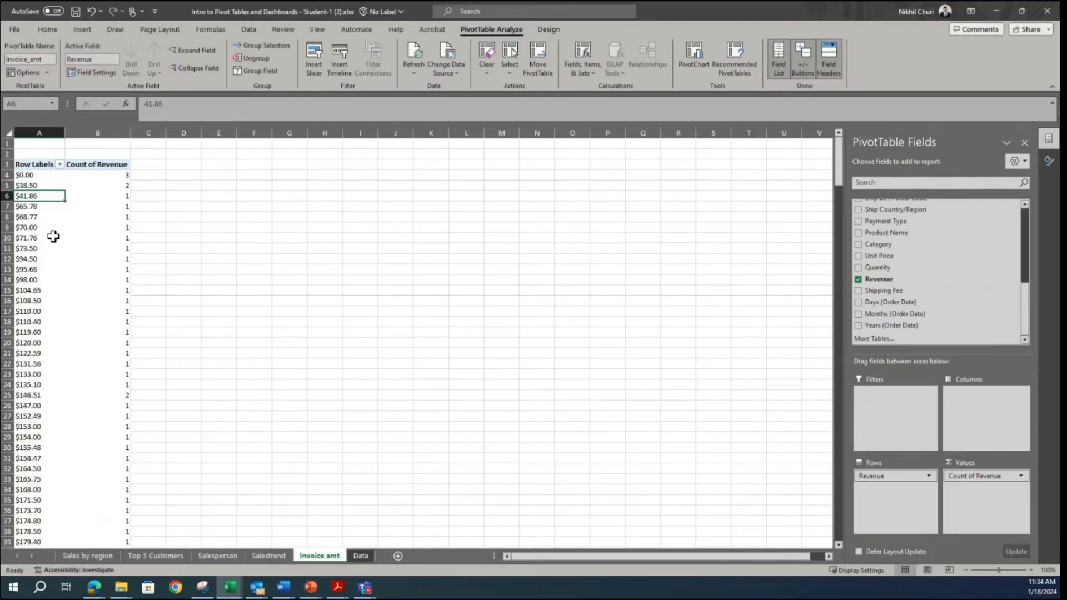
# Step: Group the Revenue row labels starting at 0 in intervals of 1000, checking the ranges against the reference dashboard in Snipping Tool
pyautogui.click(27, 207)
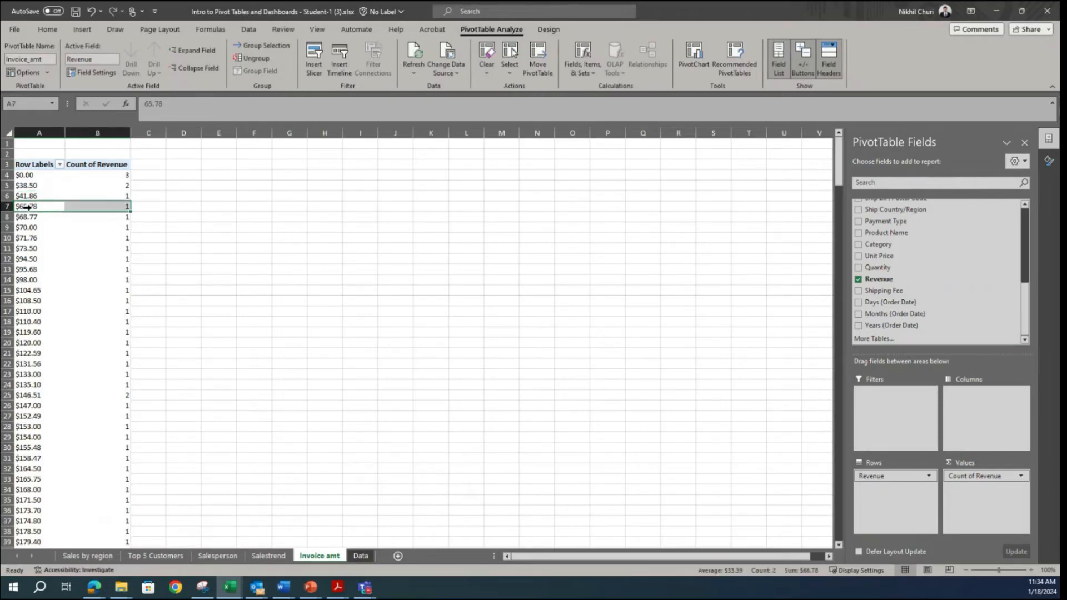
pyautogui.click(35, 188)
pyautogui.click(97, 238)
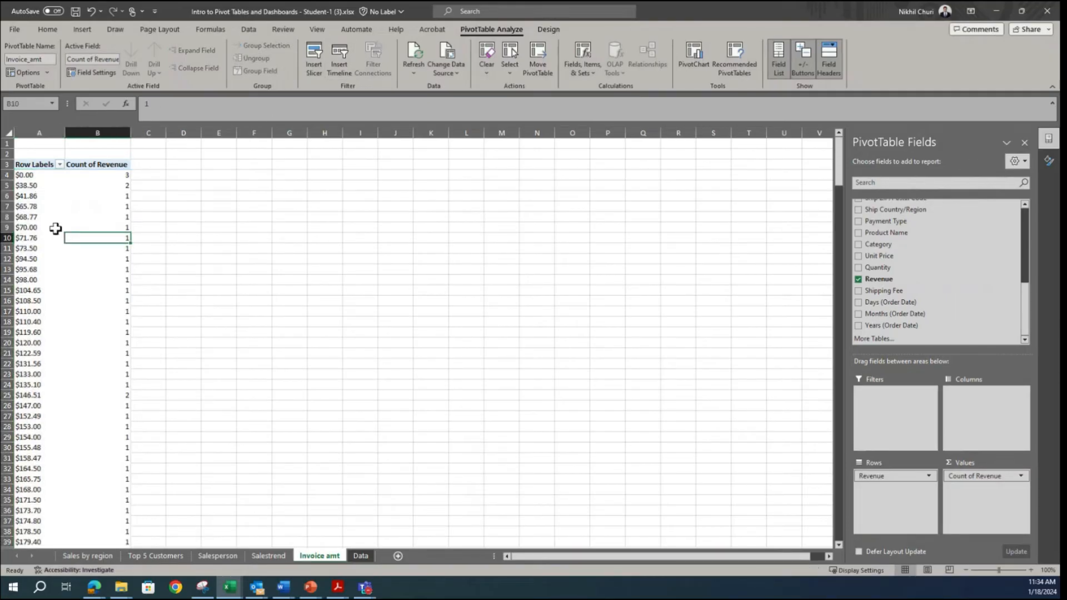
pyautogui.click(25, 208)
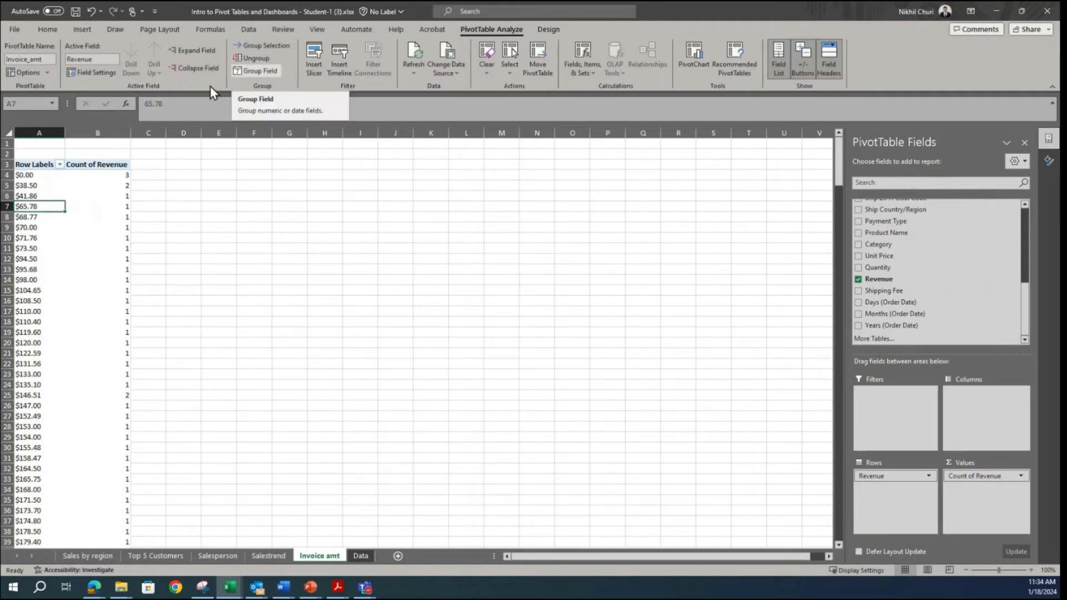
pyautogui.rightClick(29, 209)
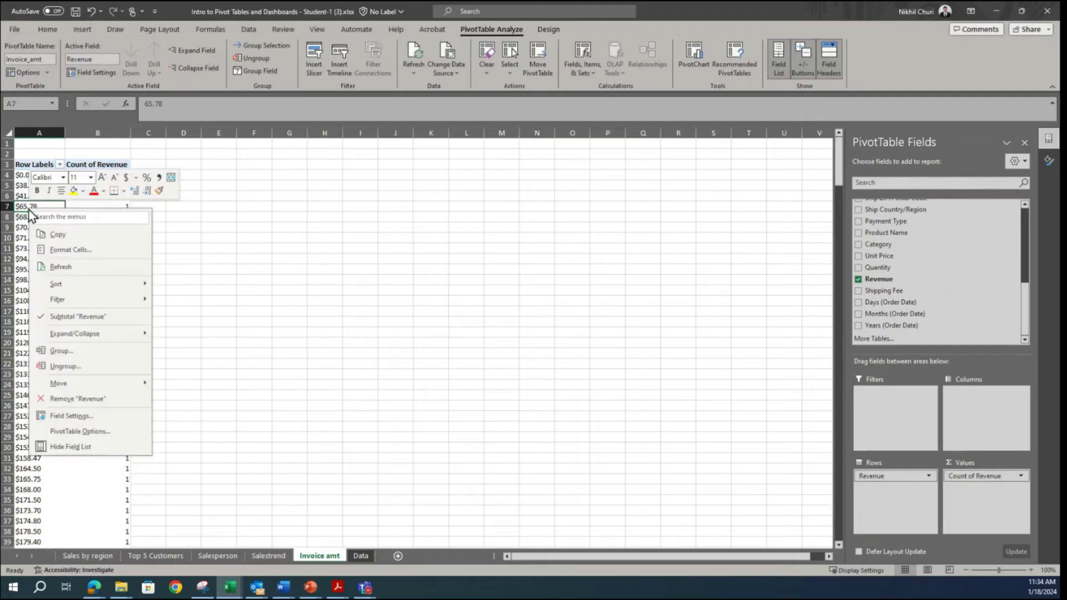
pyautogui.click(61, 350)
pyautogui.moveTo(63, 236); pyautogui.dragTo(458, 206)
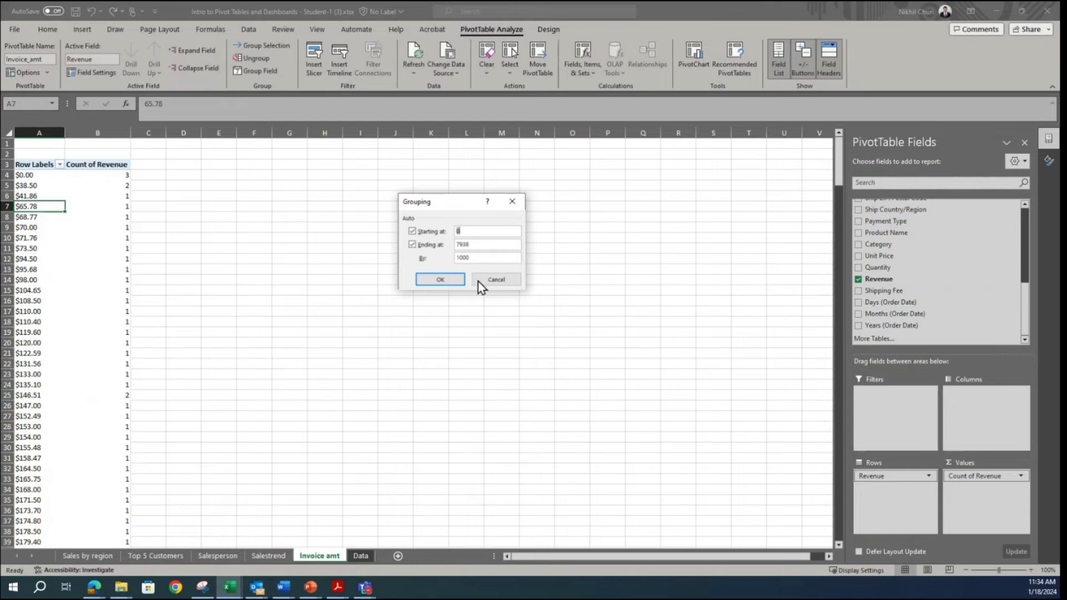
pyautogui.click(201, 587)
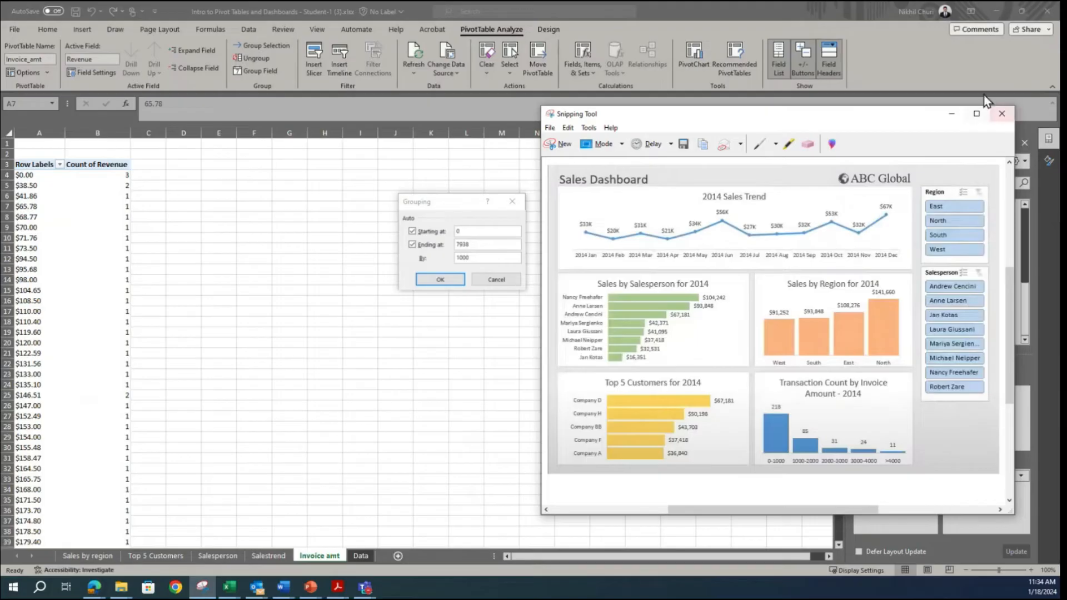
pyautogui.click(951, 113)
pyautogui.click(439, 280)
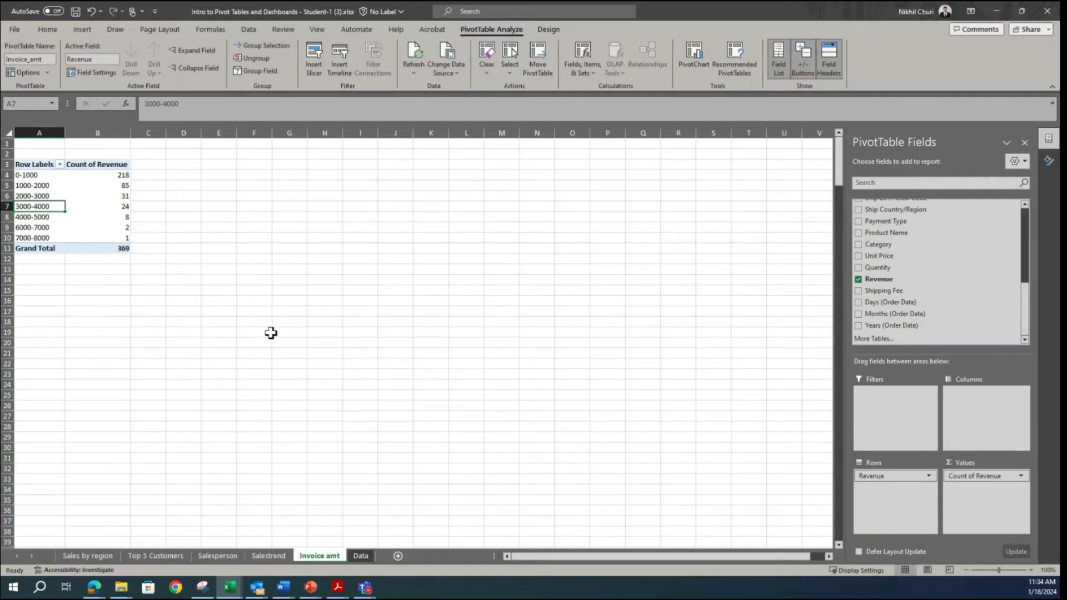
# Step: Insert a Clustered Column PivotChart from the Invoice_amt PivotTable, as in the reference dashboard, and move it up beside the table
pyautogui.click(376, 300)
pyautogui.click(39, 179)
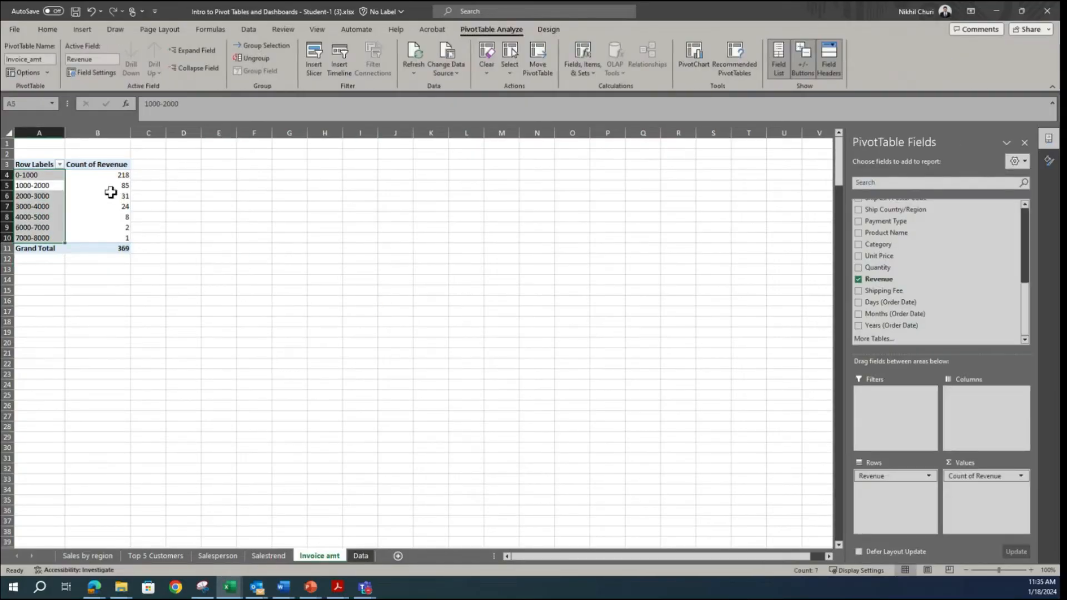
pyautogui.click(111, 193)
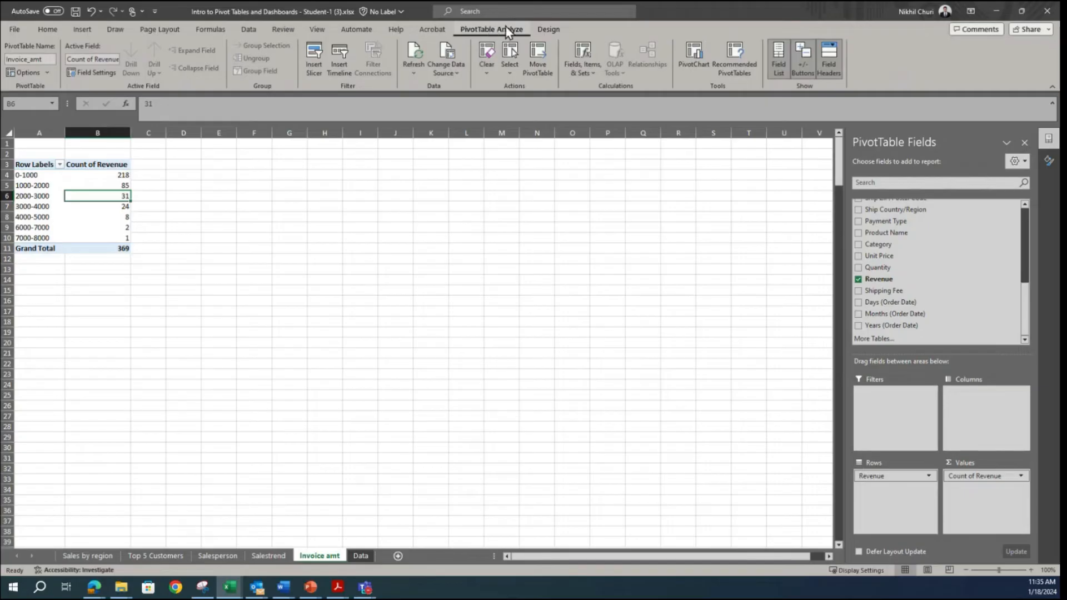
pyautogui.click(689, 52)
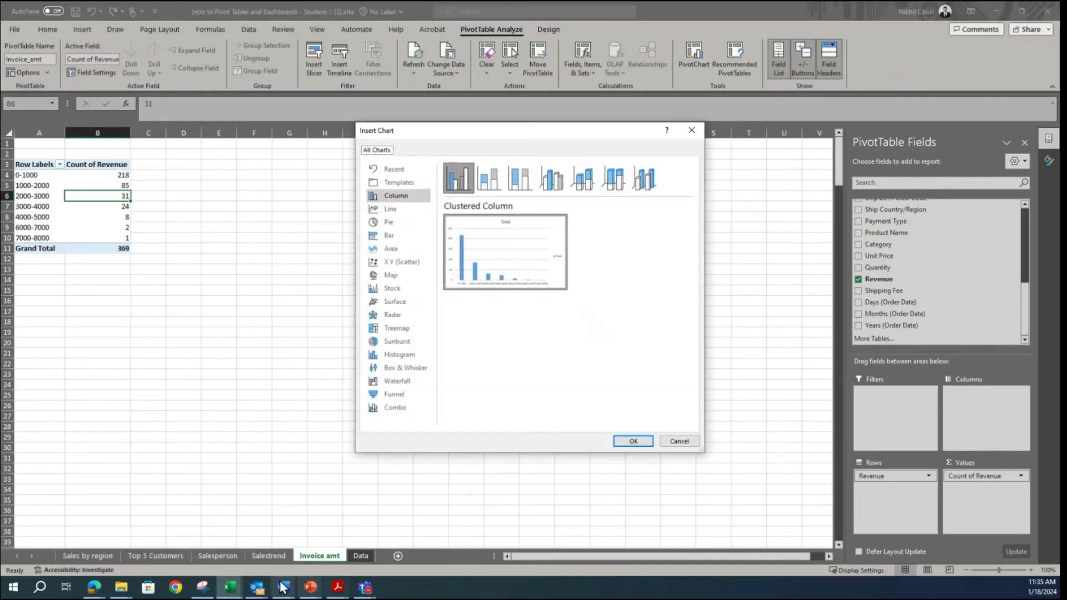
pyautogui.click(202, 586)
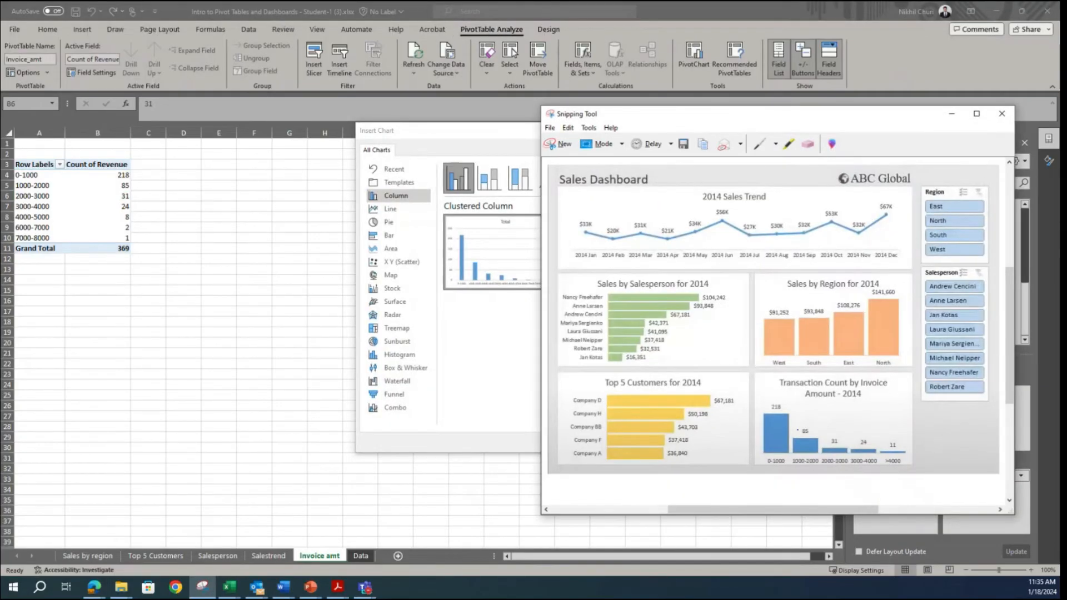
pyautogui.click(951, 113)
pyautogui.click(391, 198)
pyautogui.click(634, 442)
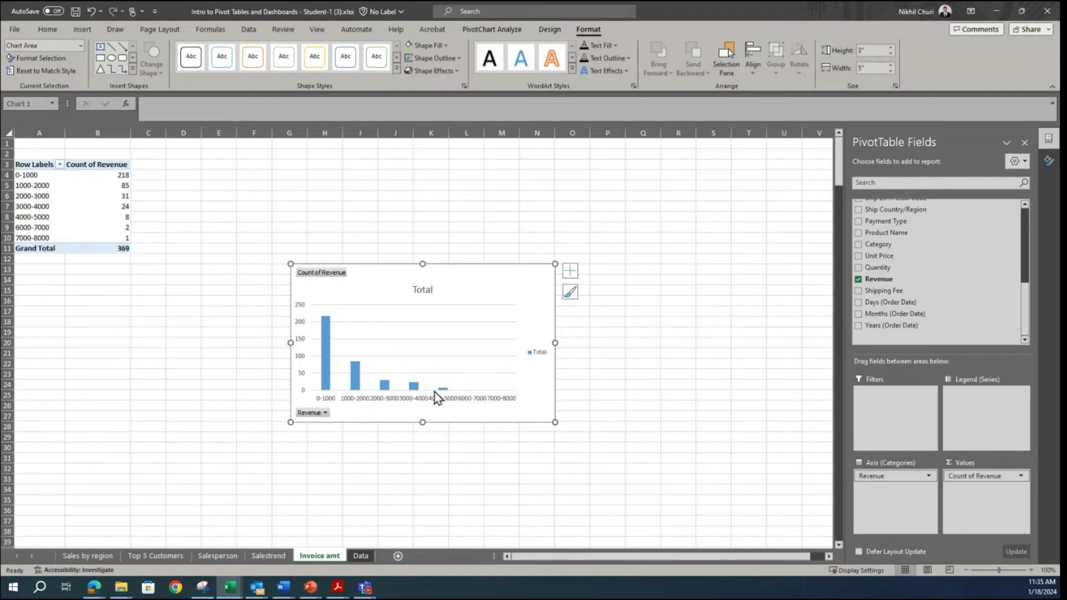
pyautogui.moveTo(474, 274); pyautogui.dragTo(462, 172)
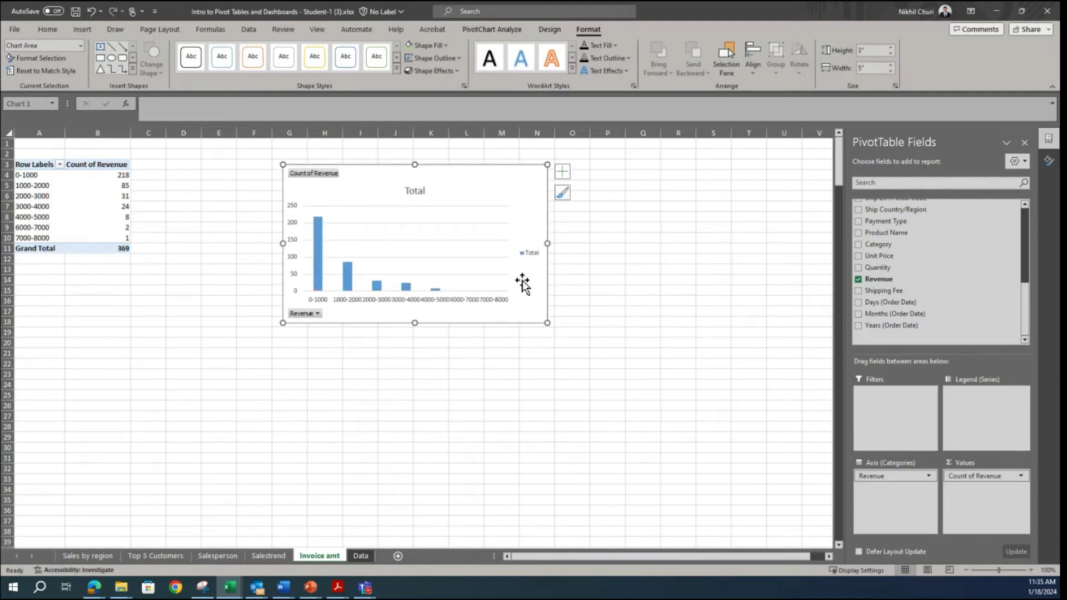
# Step: Hide all field buttons on the invoice amount chart and delete its legend
pyautogui.rightClick(306, 314)
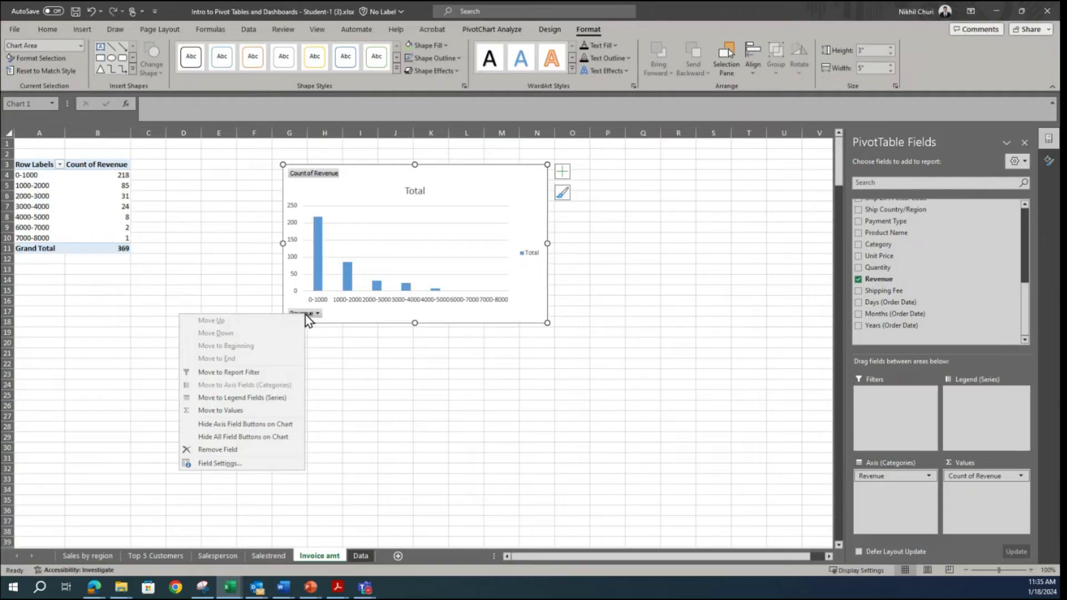
pyautogui.click(244, 438)
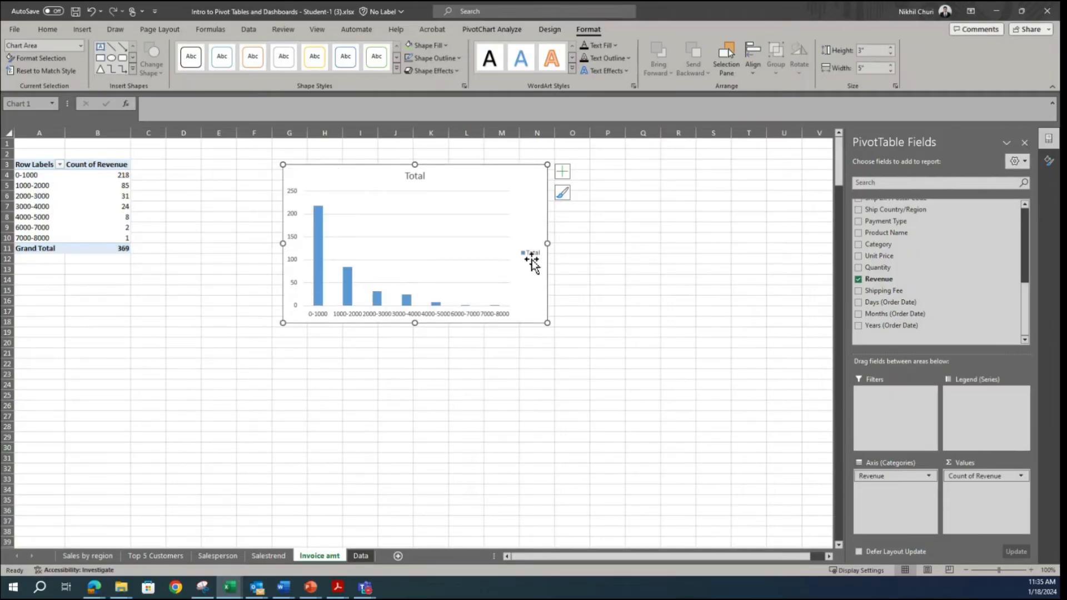
pyautogui.click(531, 257)
pyautogui.press('Delete')
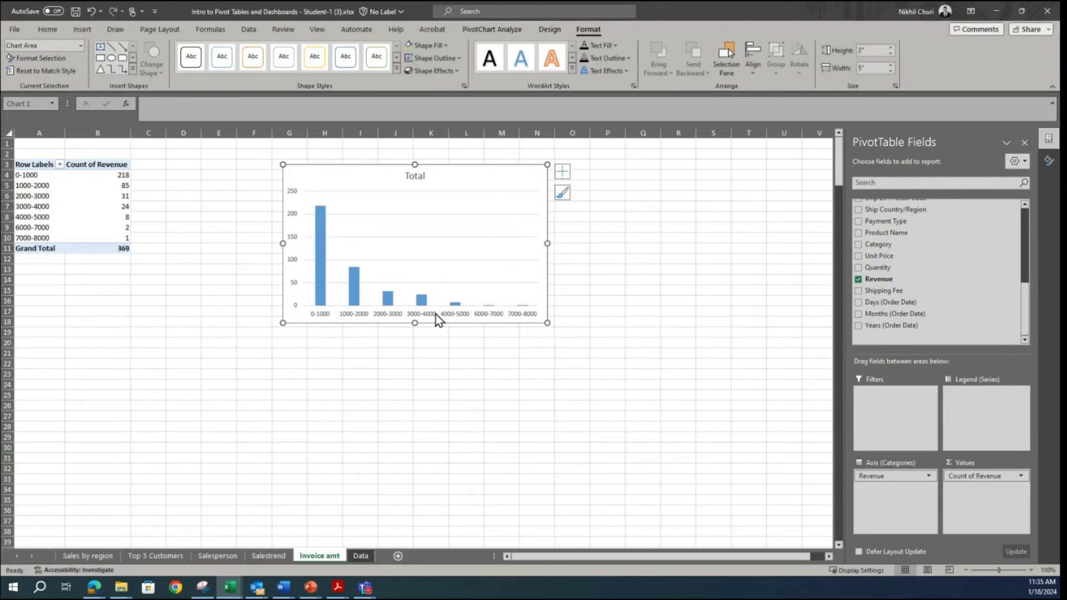
# Step: Delete the vertical axis and the gridlines from the invoice amount chart
pyautogui.click(293, 222)
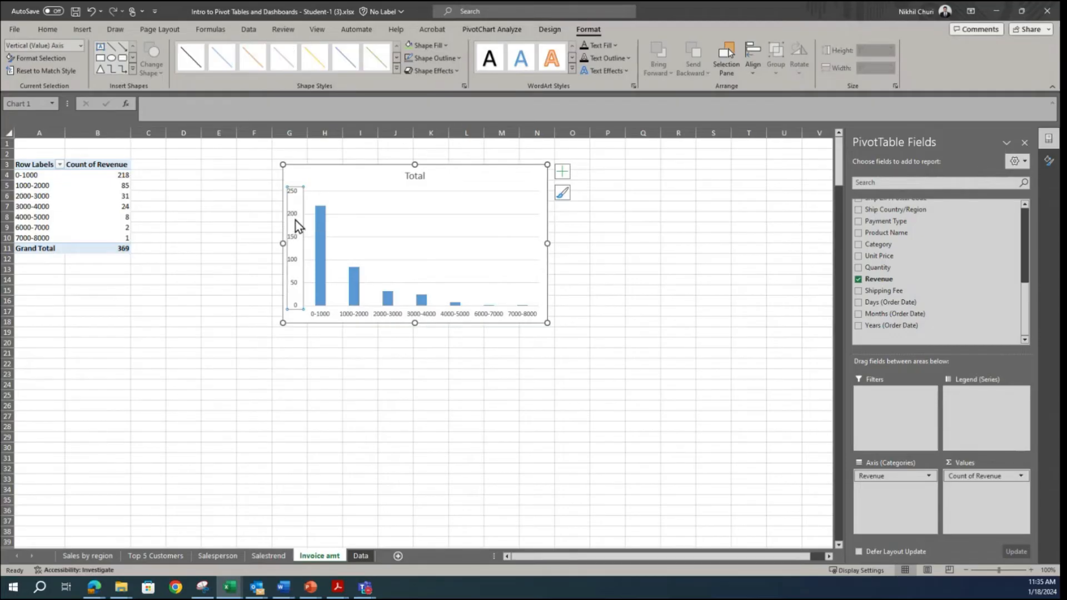
pyautogui.press('Delete')
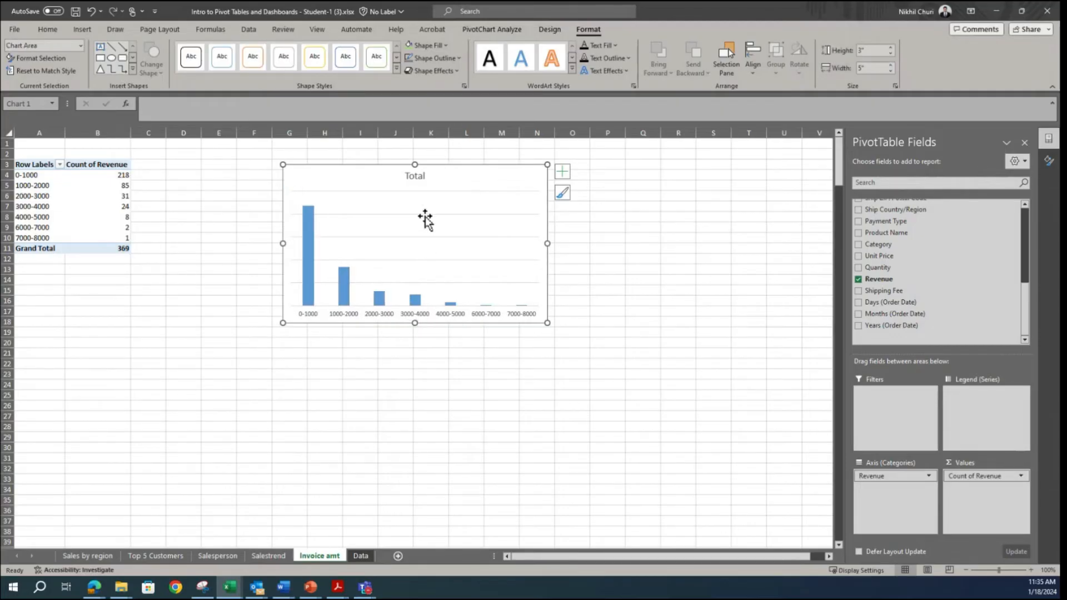
pyautogui.click(431, 215)
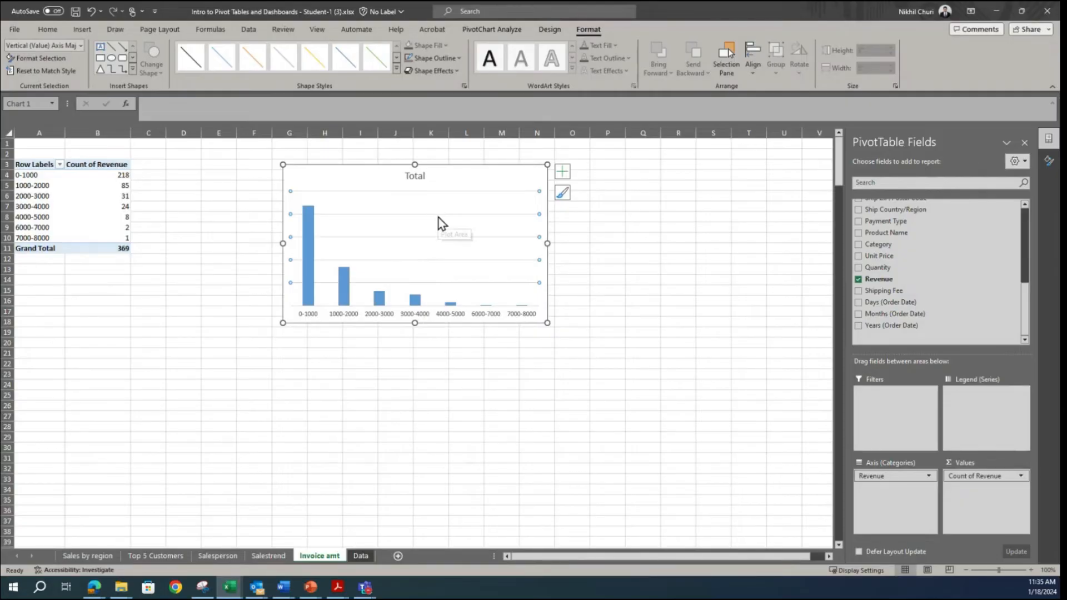
# Step: Add data labels to the invoice amount columns and set the series gap width to 30%
pyautogui.rightClick(309, 219)
pyautogui.click(352, 339)
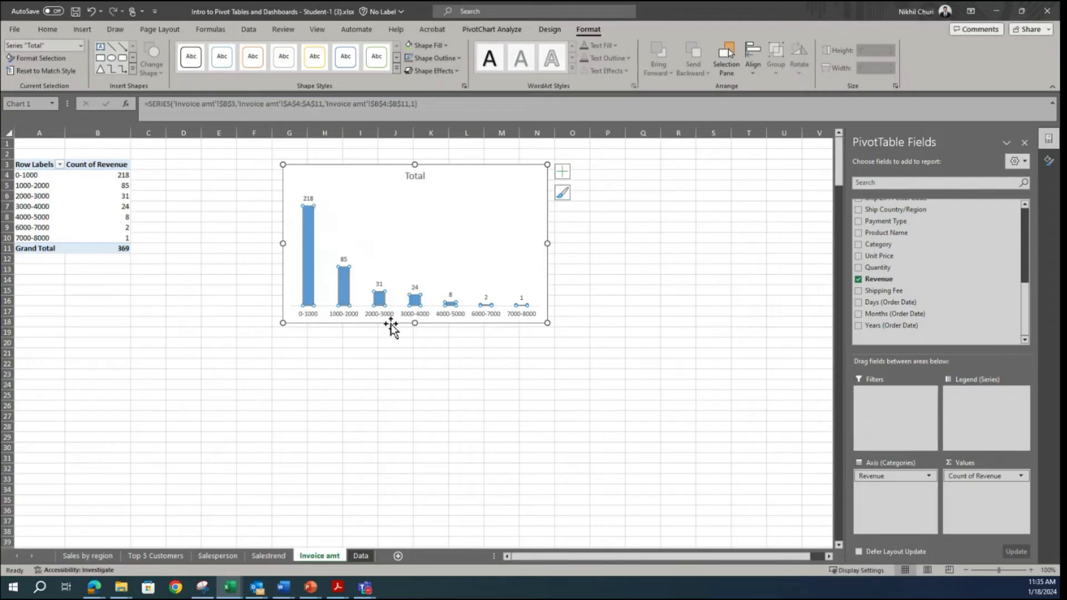
pyautogui.rightClick(307, 266)
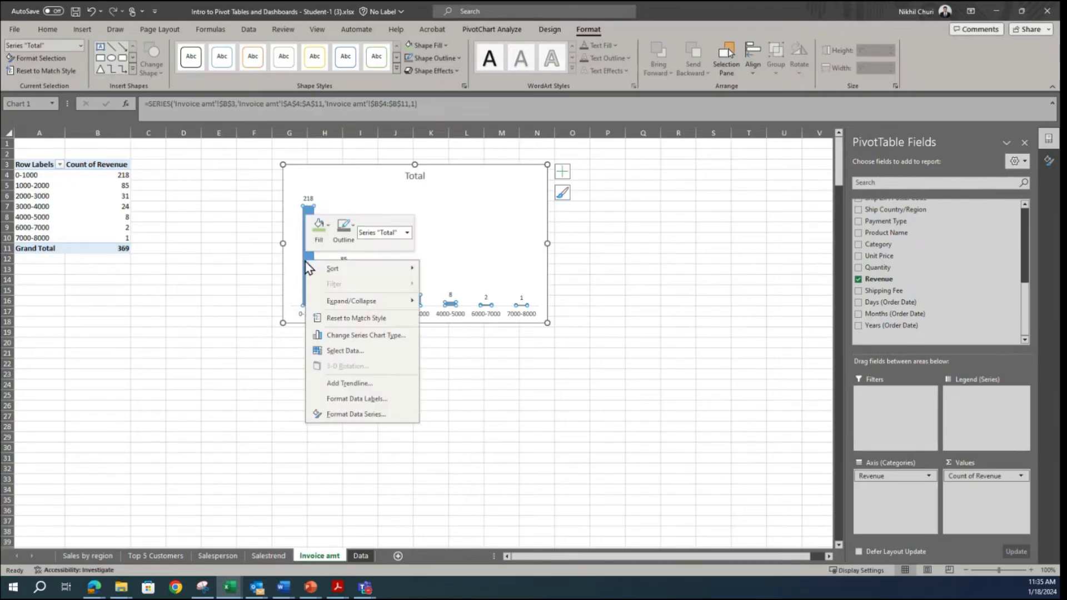
pyautogui.click(328, 415)
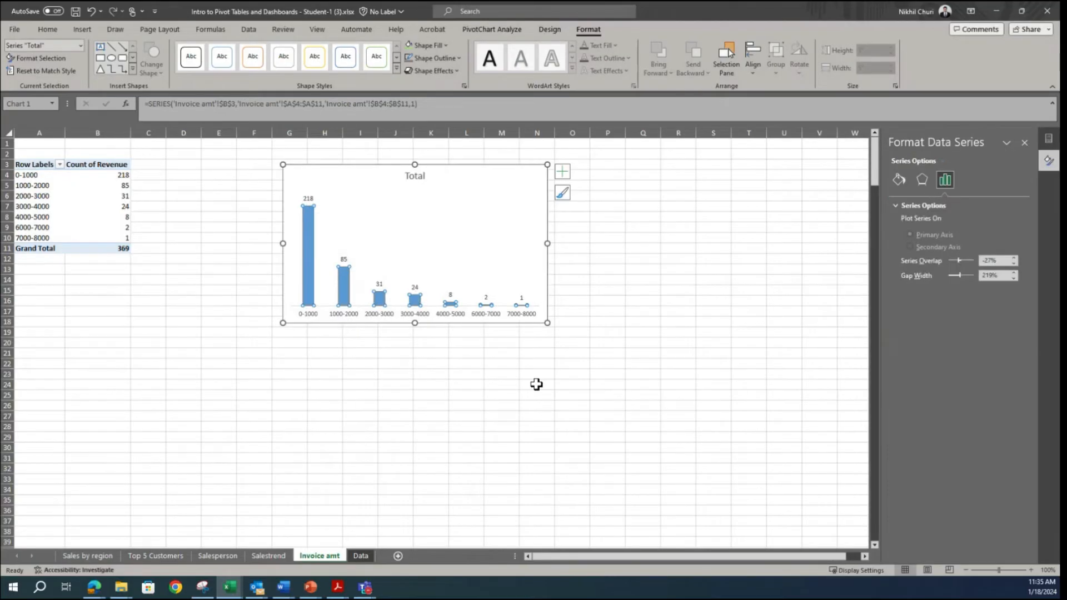
pyautogui.doubleClick(1006, 274)
pyautogui.write('30')
pyautogui.press('Return')
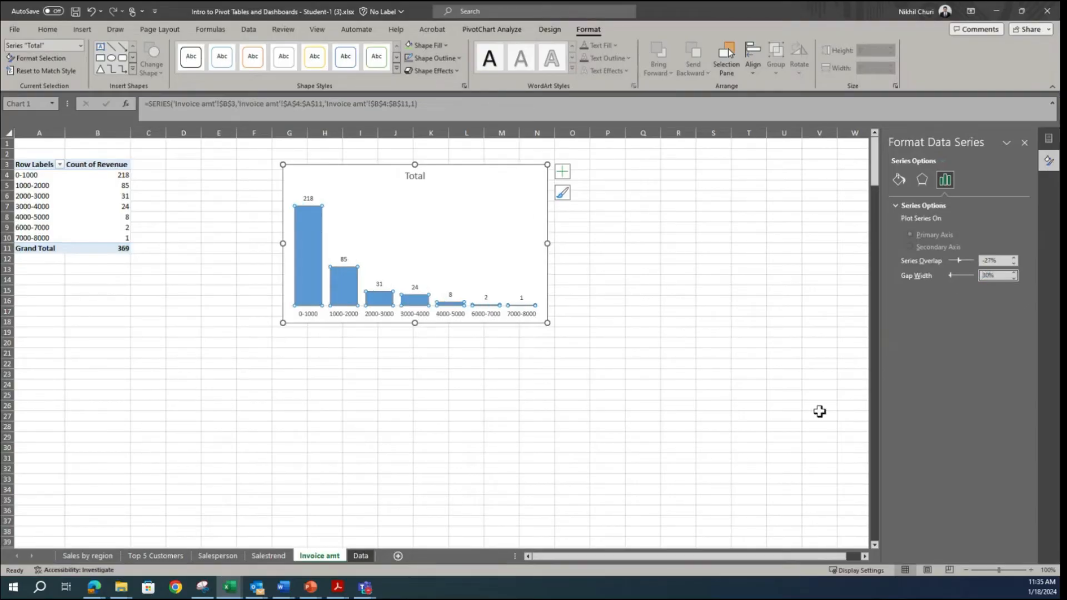
# Step: Check the ranges in the Snipping Tool reference dashboard, then regroup the Revenue row labels with the ending value at 4000
pyautogui.click(202, 587)
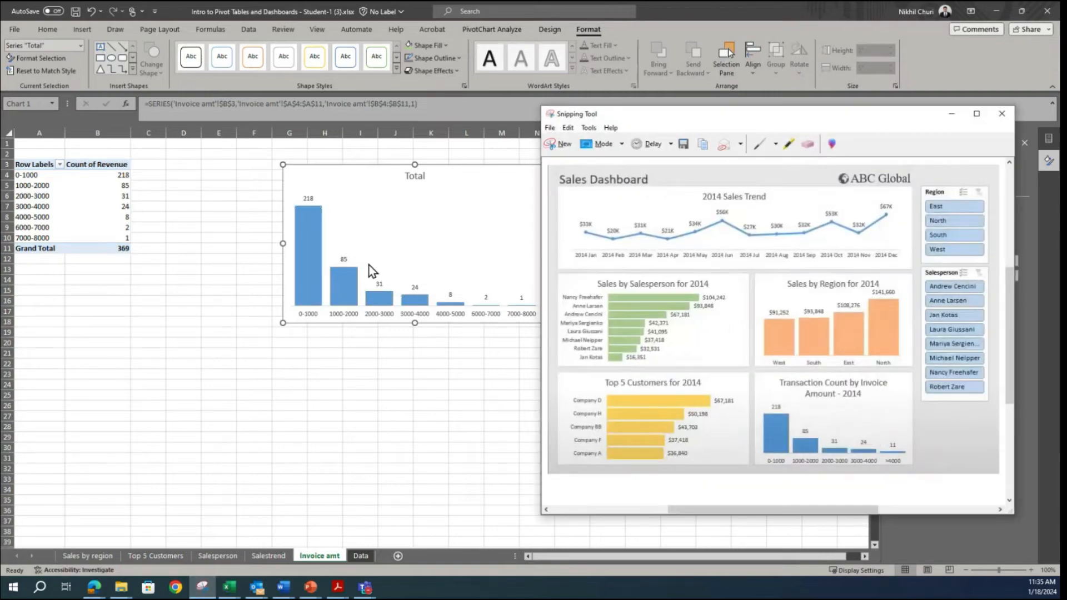
pyautogui.click(951, 114)
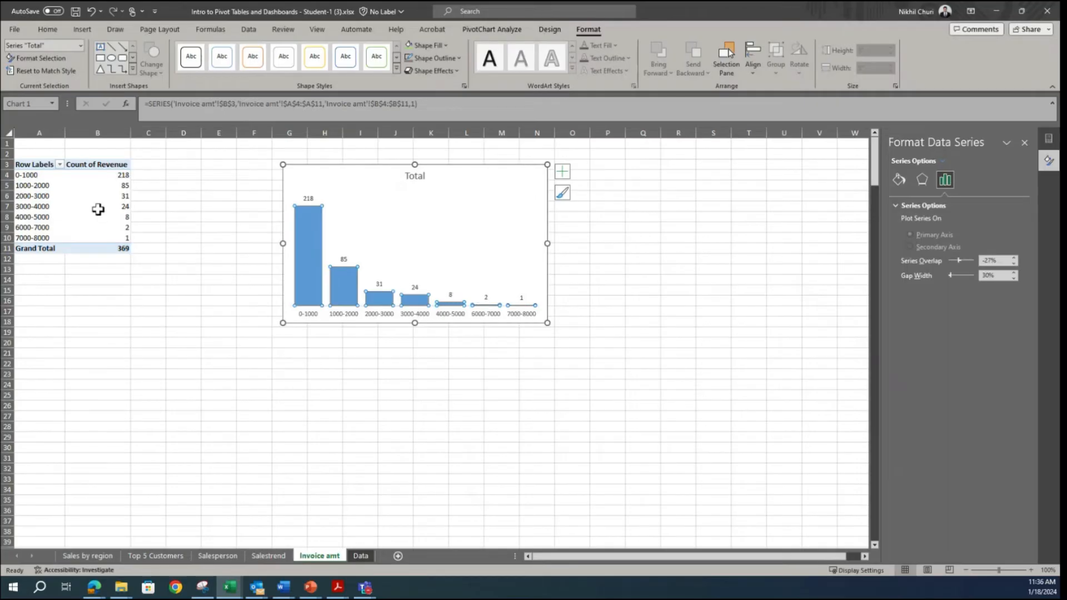
pyautogui.click(37, 205)
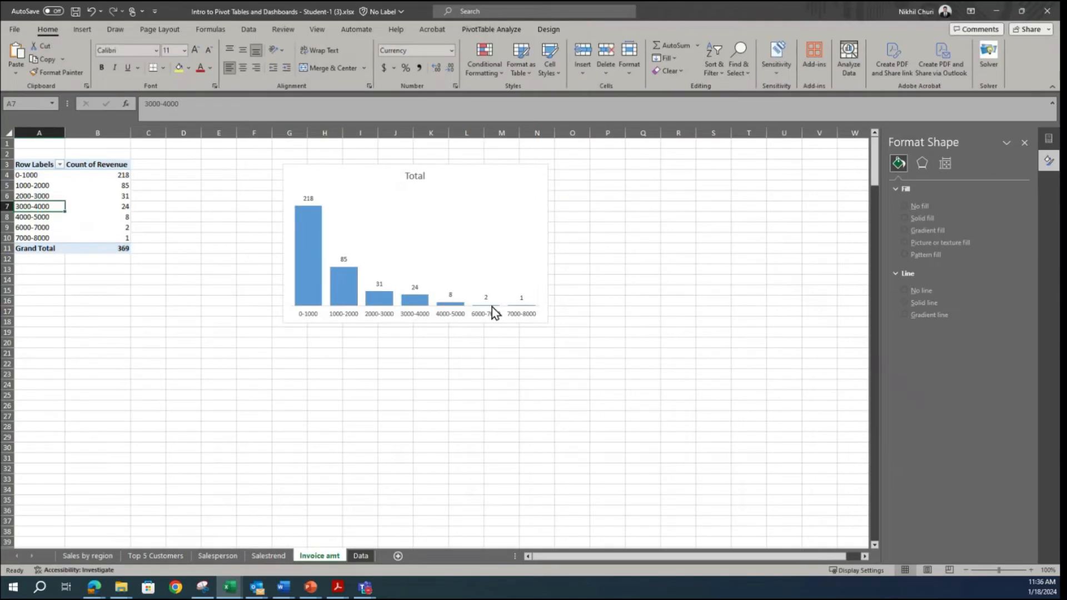
pyautogui.rightClick(44, 207)
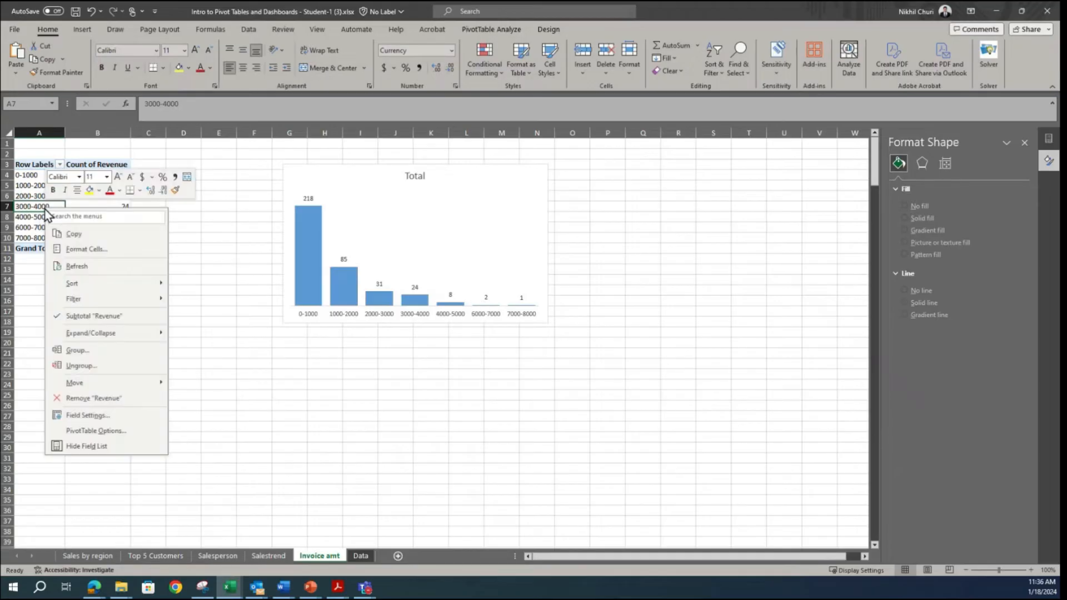
pyautogui.click(114, 357)
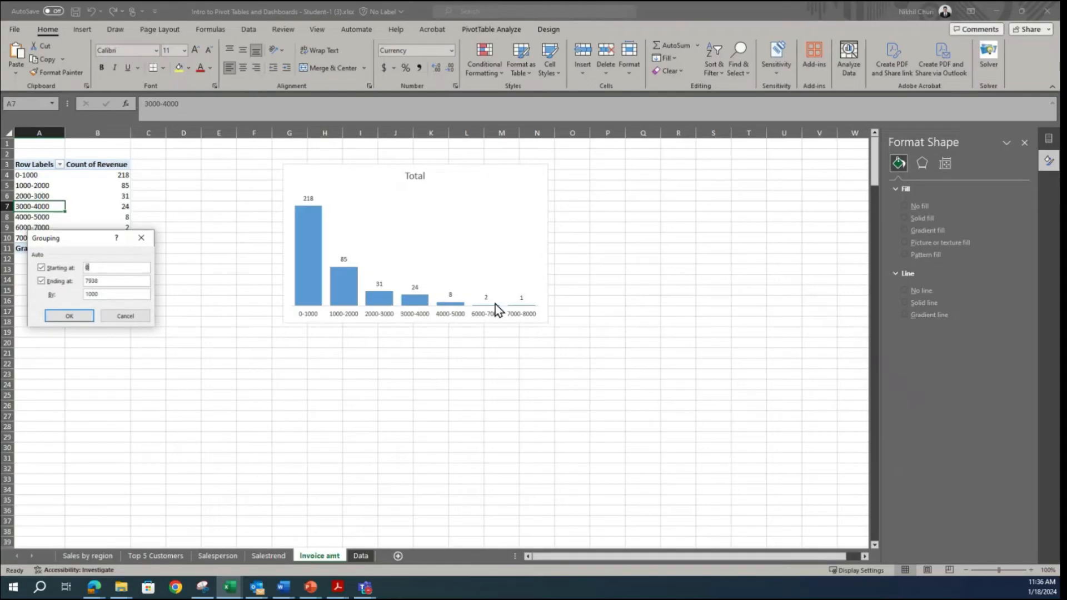
pyautogui.moveTo(128, 281); pyautogui.dragTo(62, 281)
pyautogui.click(69, 315)
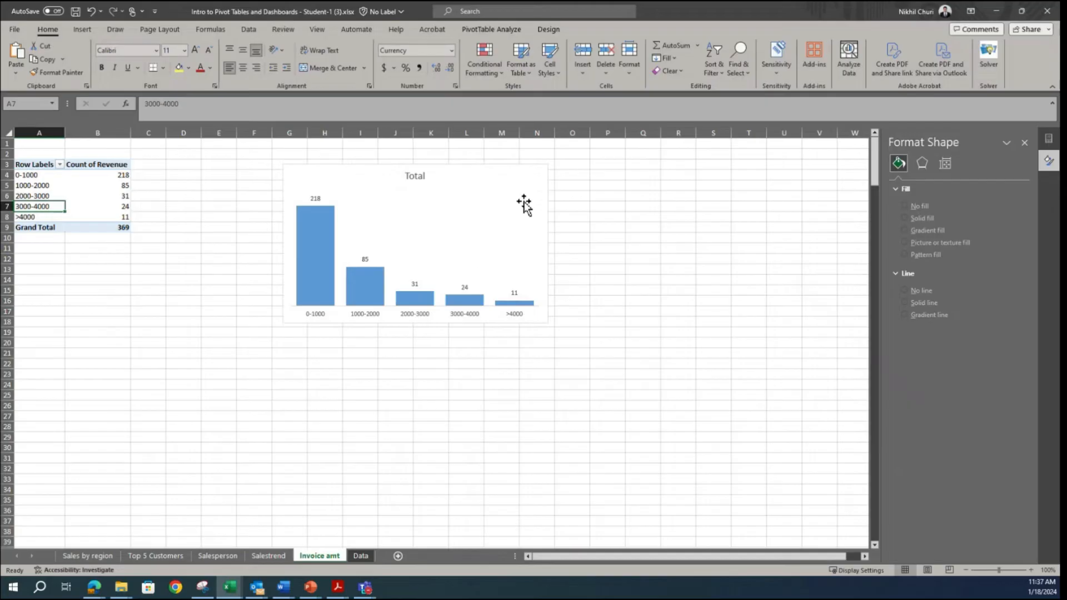
# Step: Move the invoice amount chart closer to the PivotTable, so it starts beside column B
pyautogui.click(484, 189)
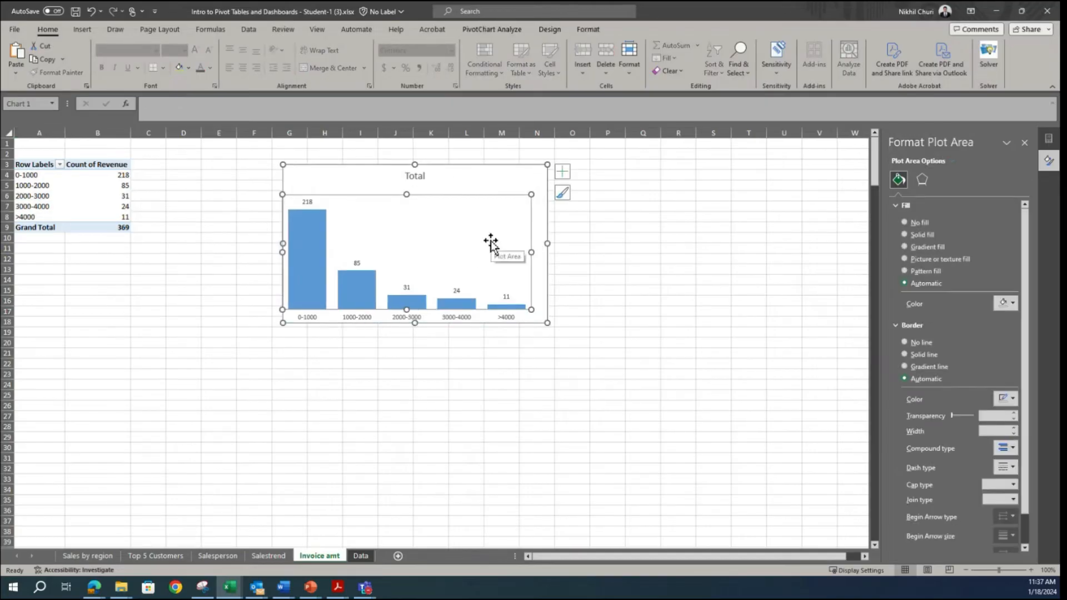
pyautogui.click(744, 246)
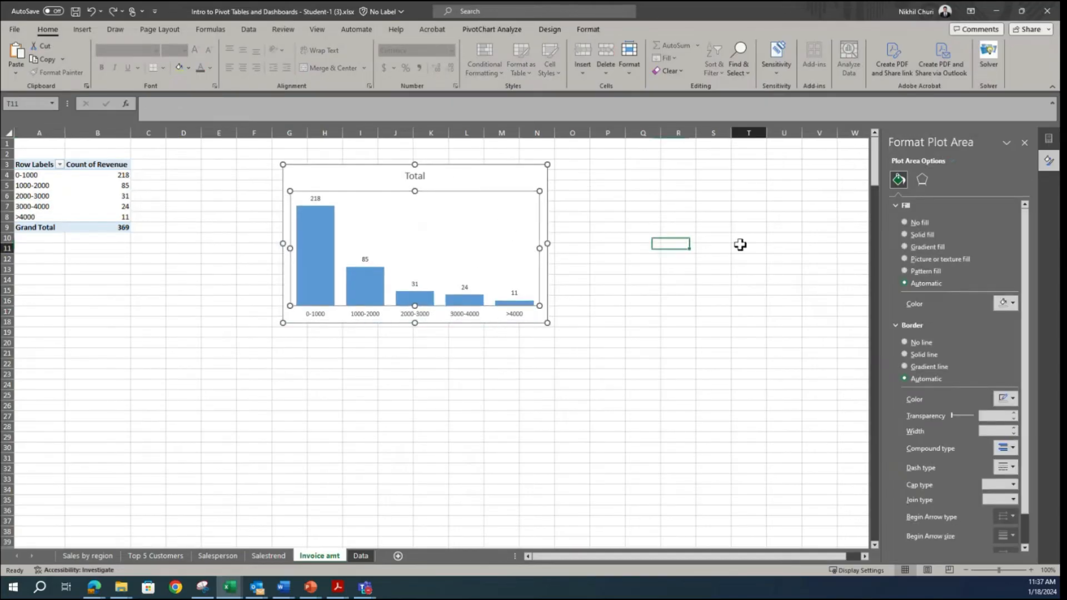
pyautogui.moveTo(510, 185); pyautogui.dragTo(377, 175)
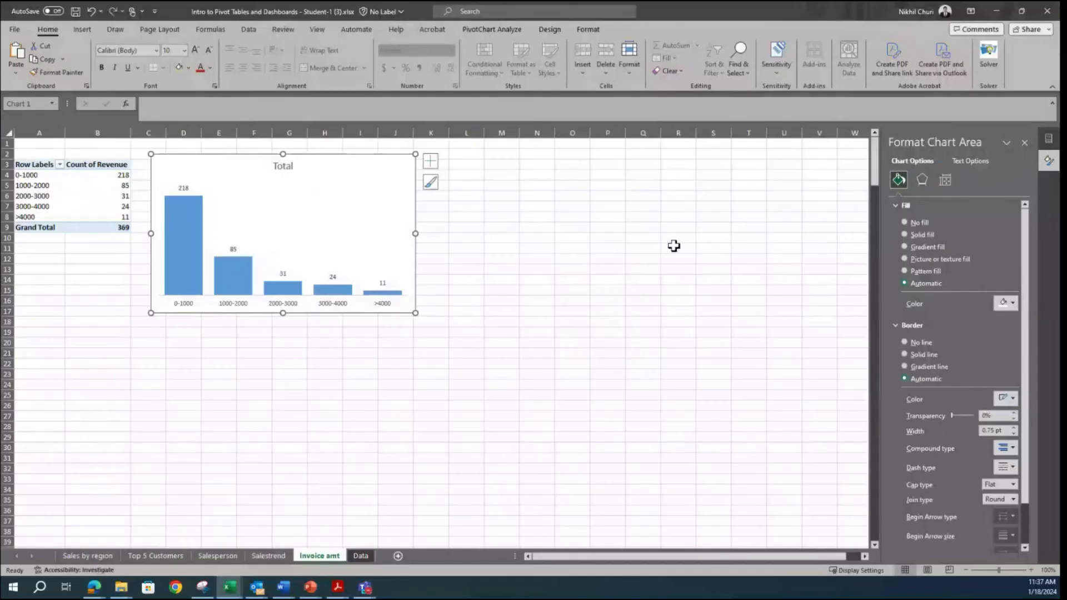
pyautogui.click(651, 193)
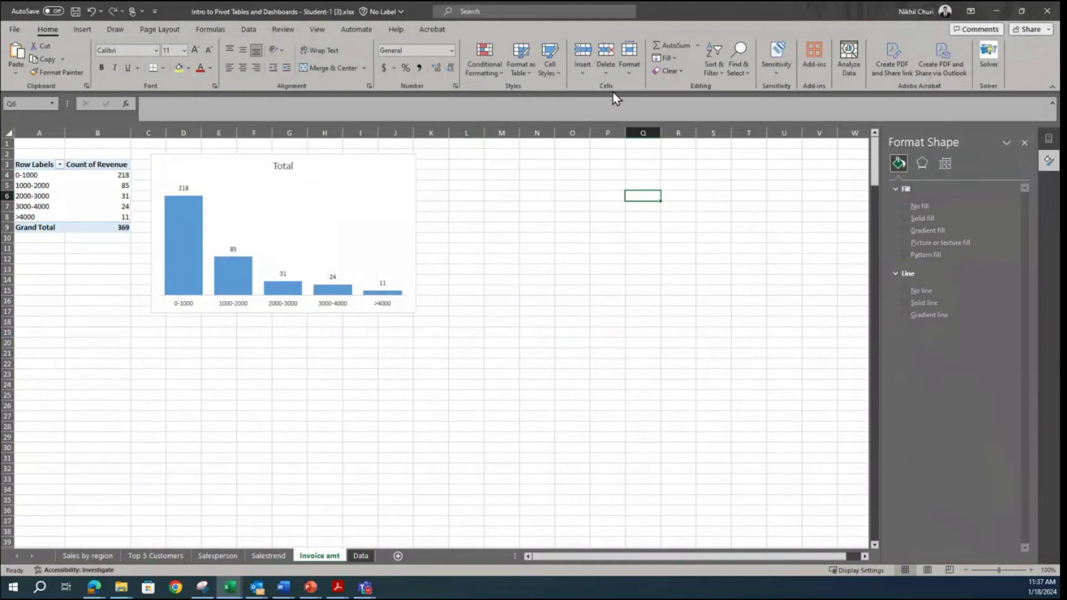
# Step: Name the PivotChart Invoice_amt
pyautogui.click(391, 183)
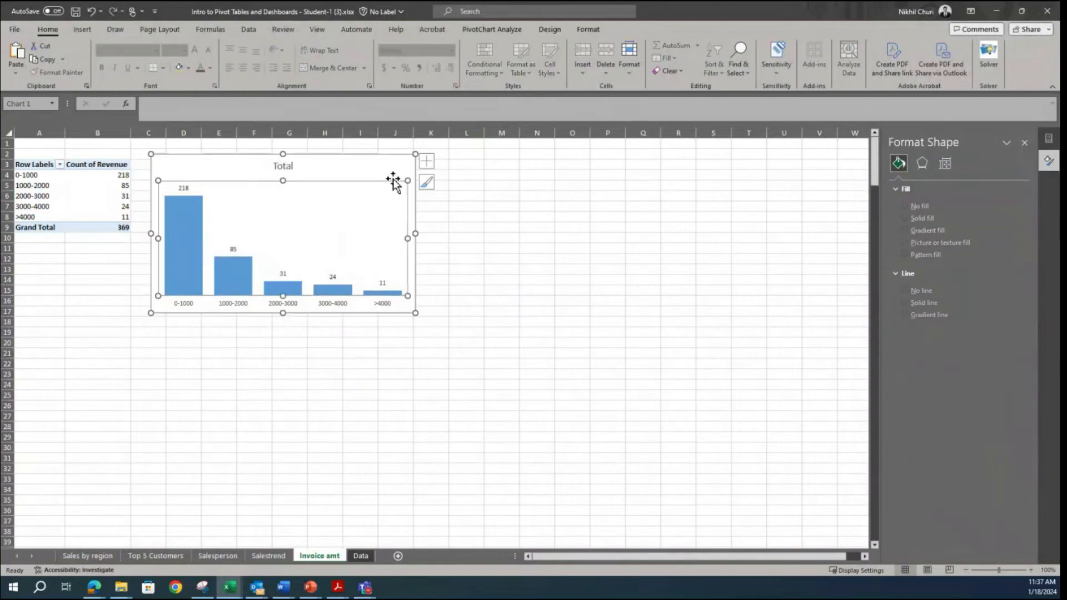
pyautogui.click(499, 30)
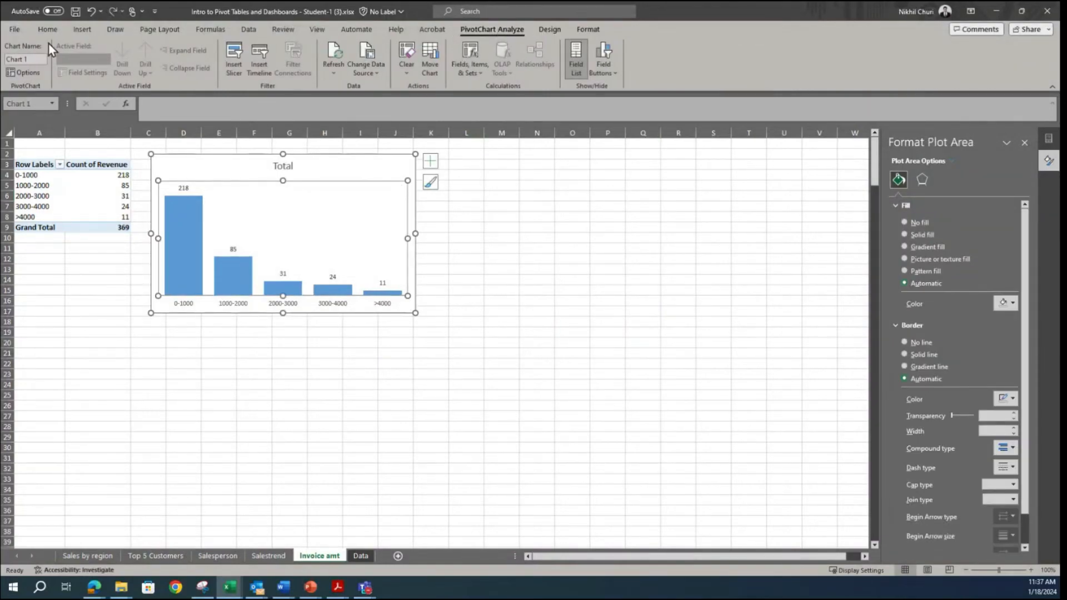
pyautogui.click(30, 60)
pyautogui.moveTo(30, 60); pyautogui.dragTo(3, 67)
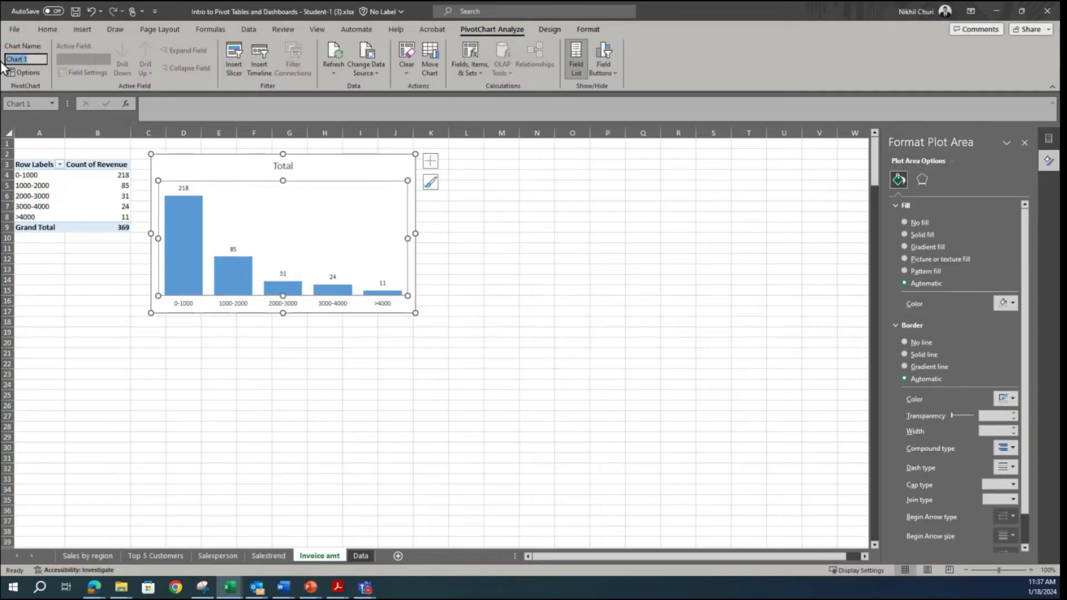
pyautogui.press('BackSpace')
pyautogui.press('Return')
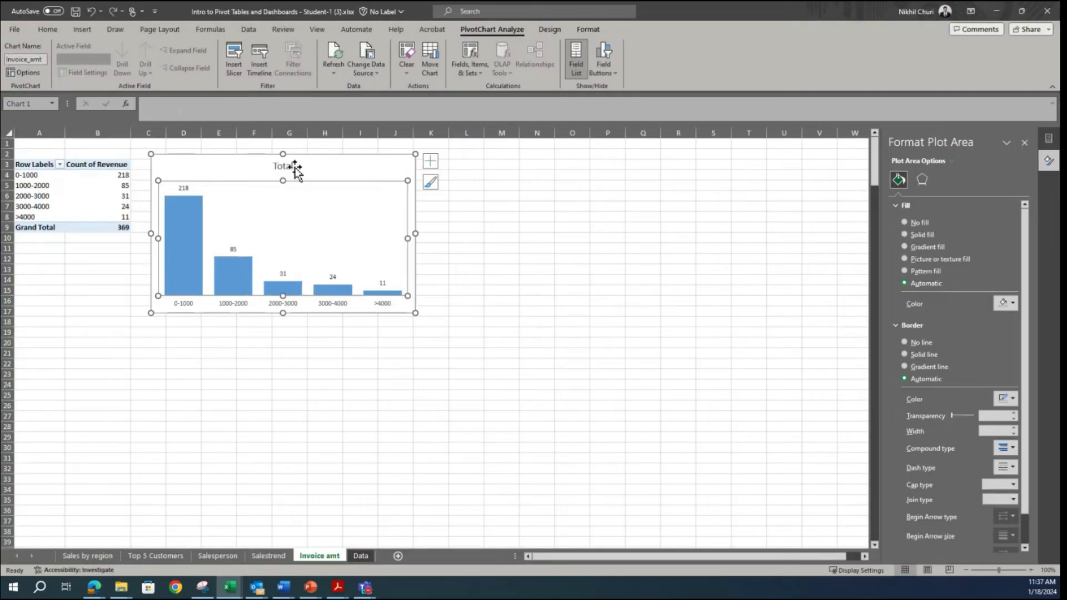
# Step: Check the title wording in the Snipping Tool reference and change the chart title to "Transaction Count by Invoice Amt - 2014"
pyautogui.click(203, 587)
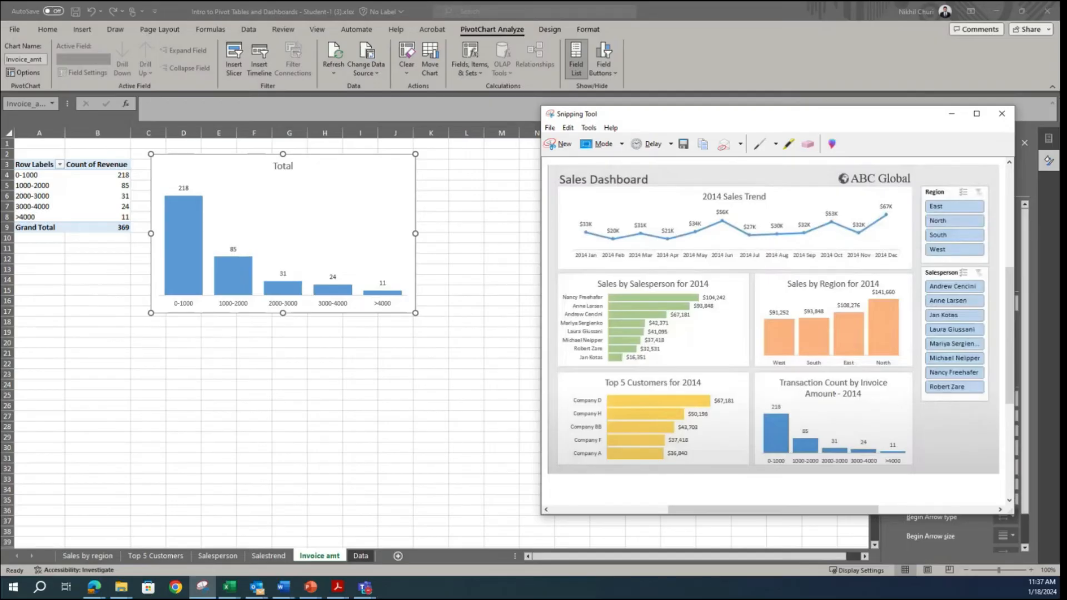
pyautogui.click(281, 166)
pyautogui.click(283, 165)
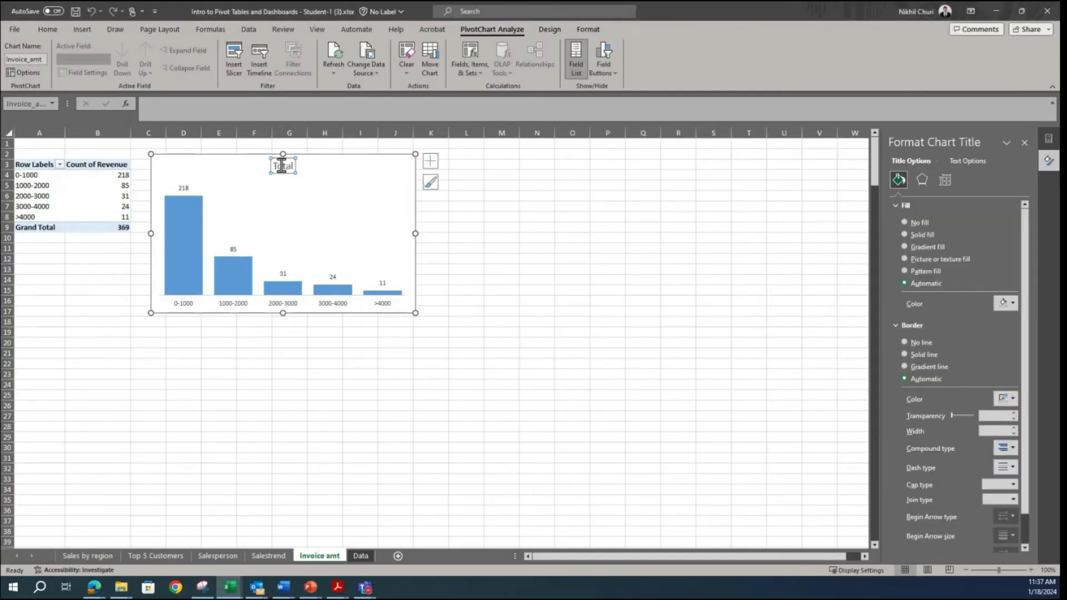
pyautogui.doubleClick(290, 165)
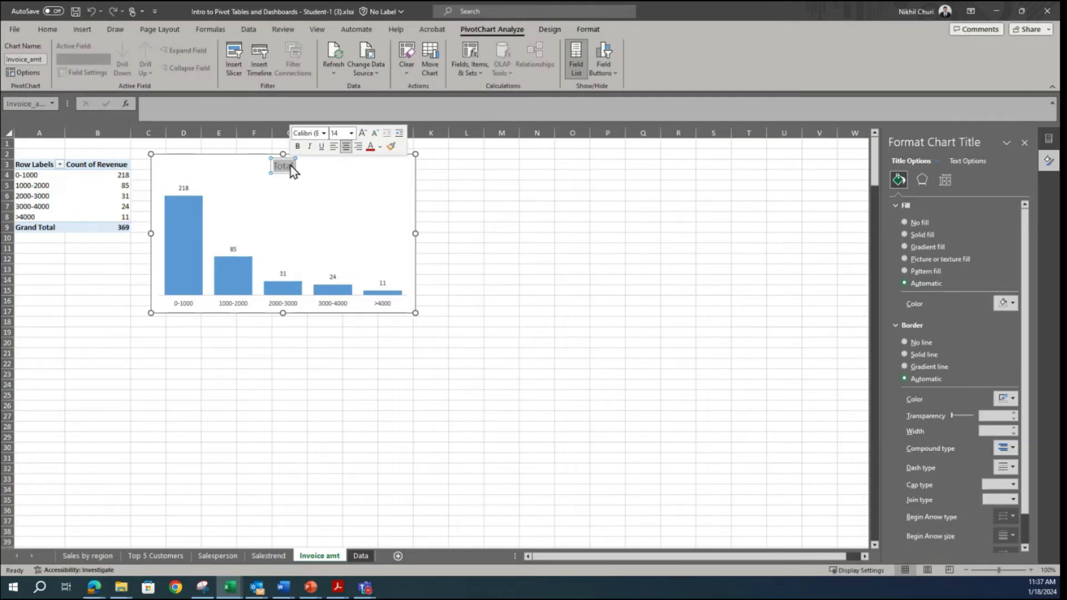
pyautogui.write('Transaction Count')
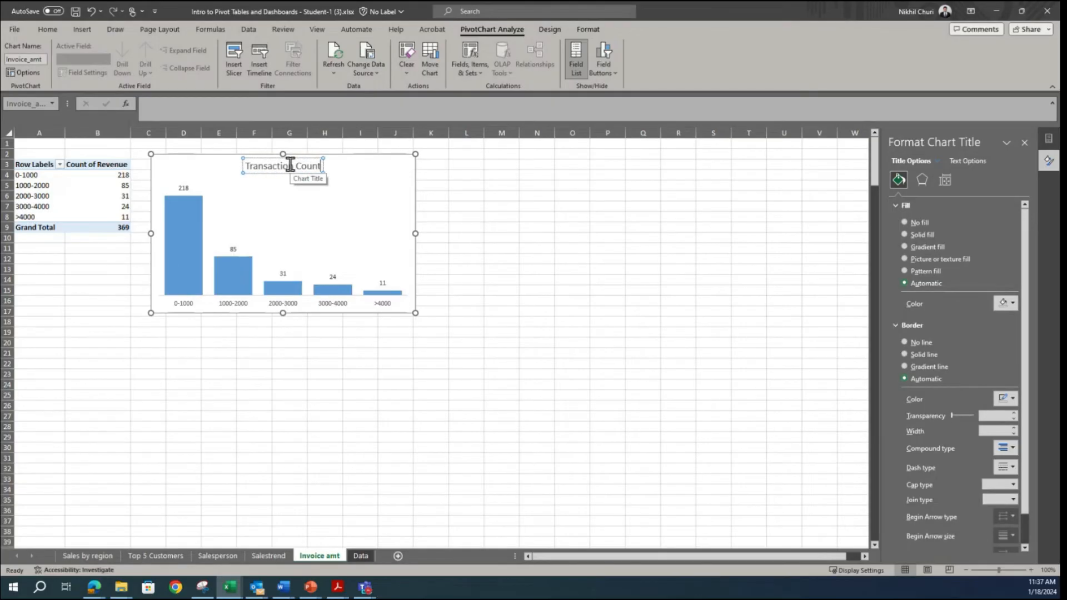
pyautogui.write(' by In')
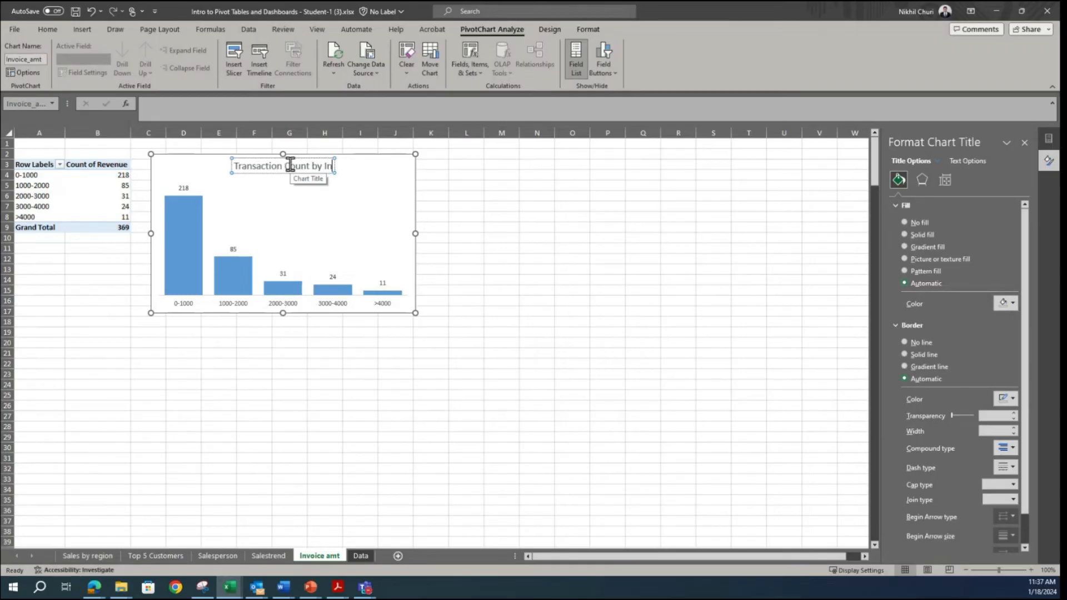
pyautogui.write('voi')
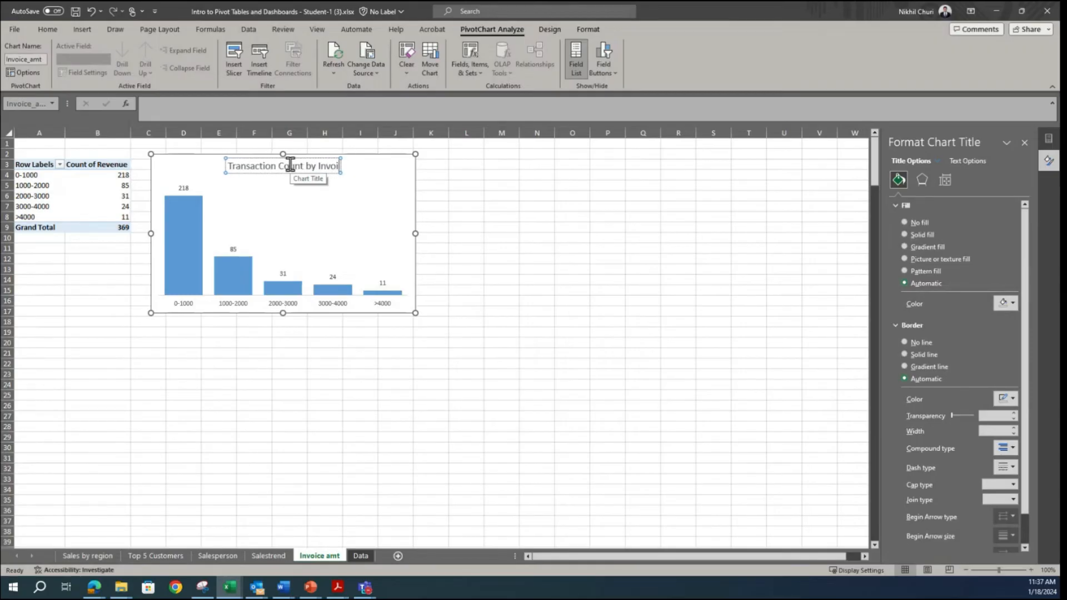
pyautogui.write('ce Am')
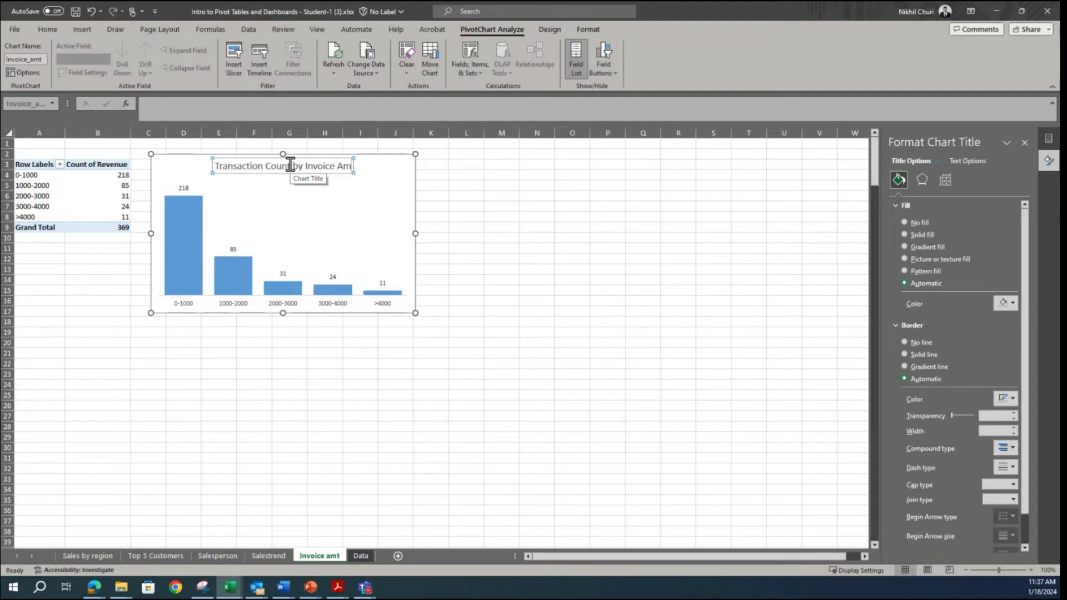
pyautogui.write('t - 2014')
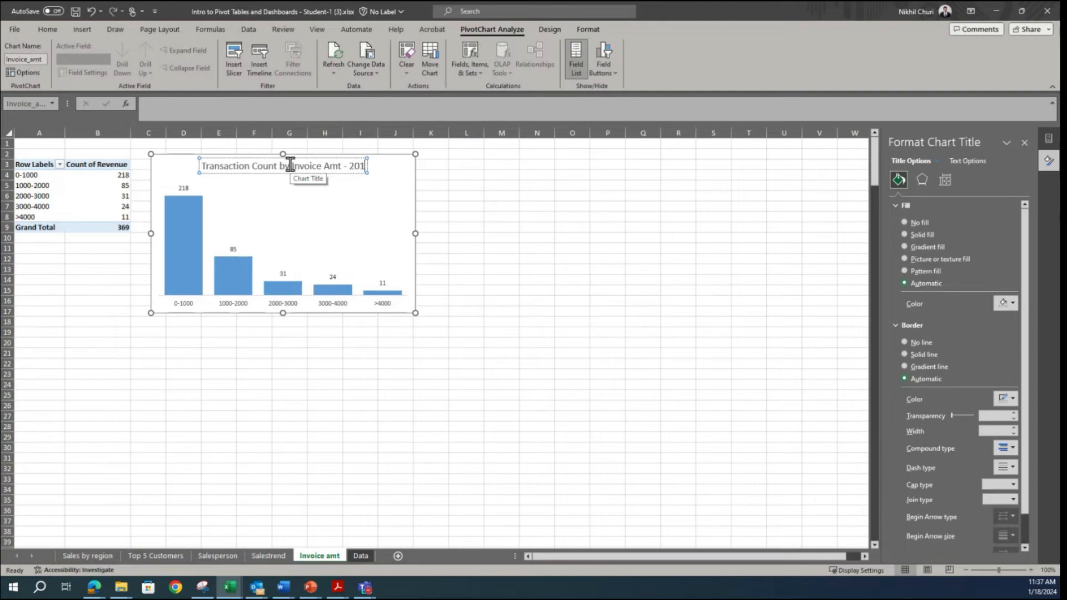
pyautogui.click(582, 268)
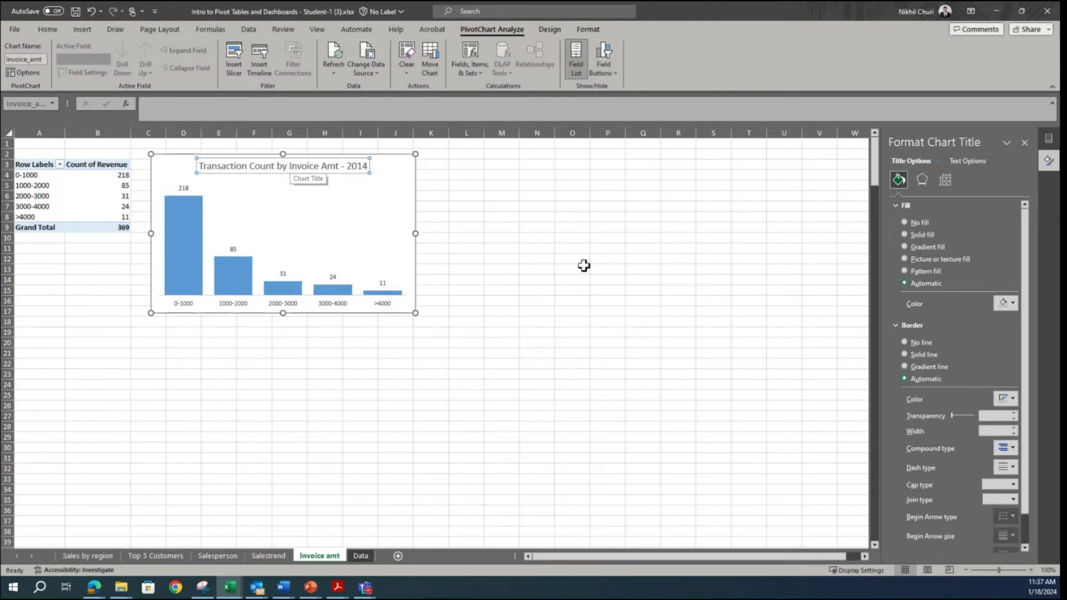
# Step: Make the invoice amount chart's title bold
pyautogui.click(288, 167)
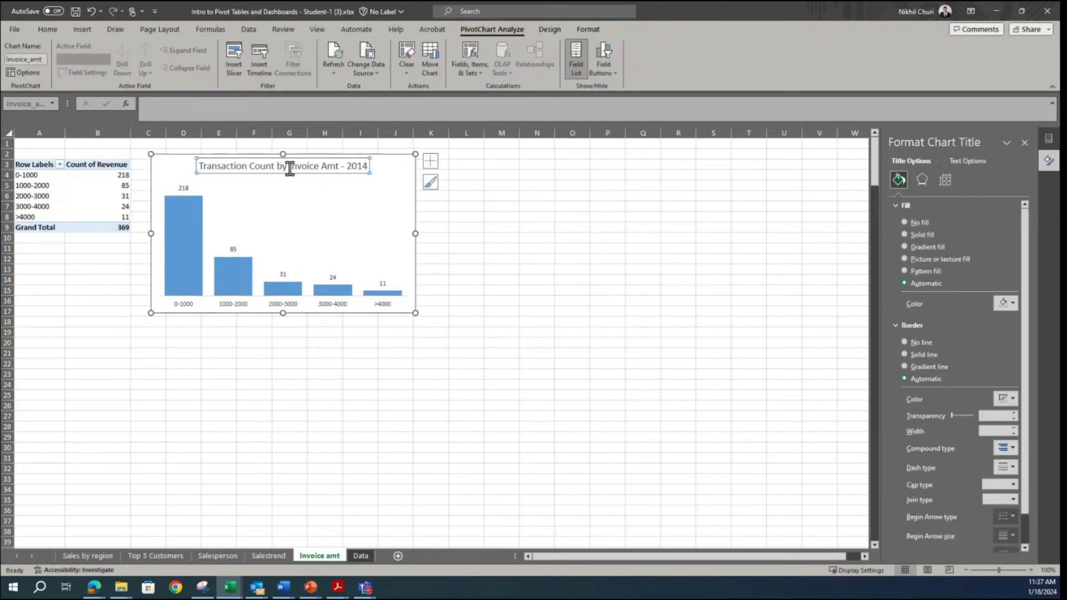
pyautogui.click(47, 29)
pyautogui.click(101, 67)
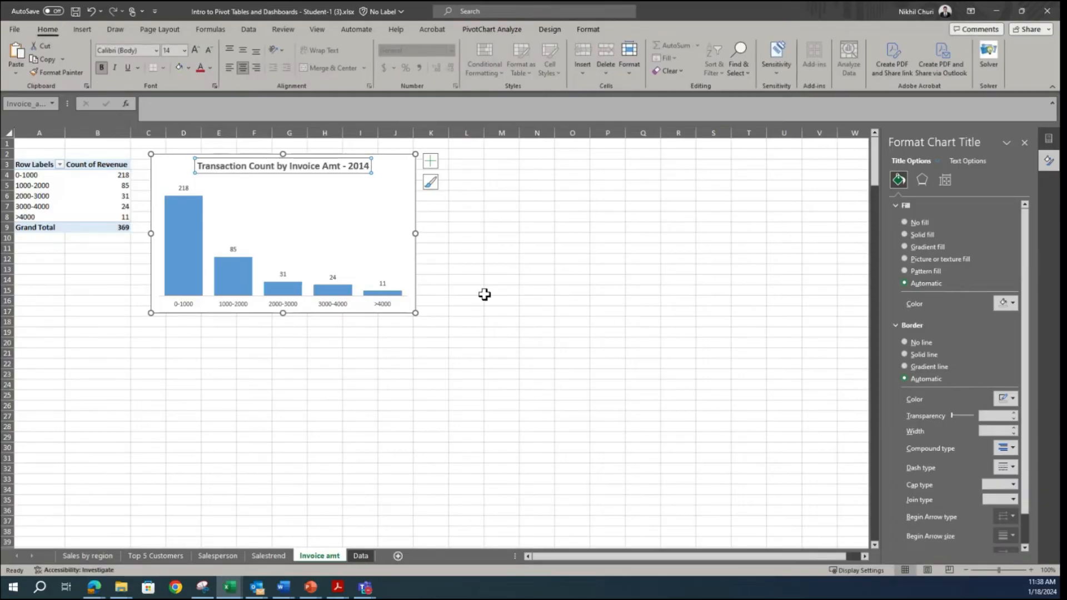
# Step: Add a colored shape outline around the plot area of the invoice amount chart
pyautogui.click(400, 192)
pyautogui.click(495, 30)
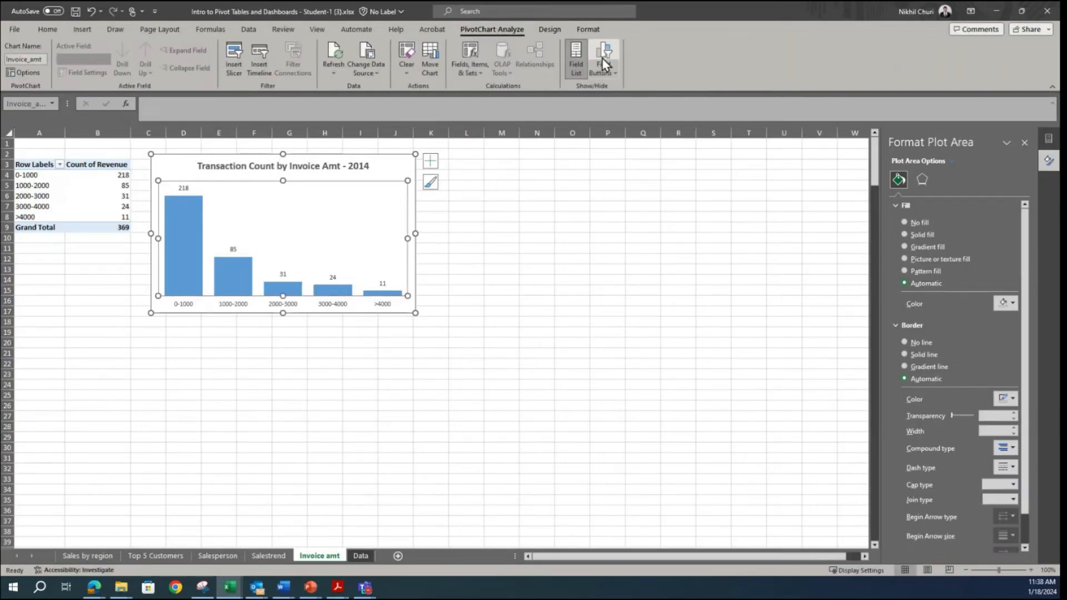
pyautogui.click(549, 30)
pyautogui.click(583, 32)
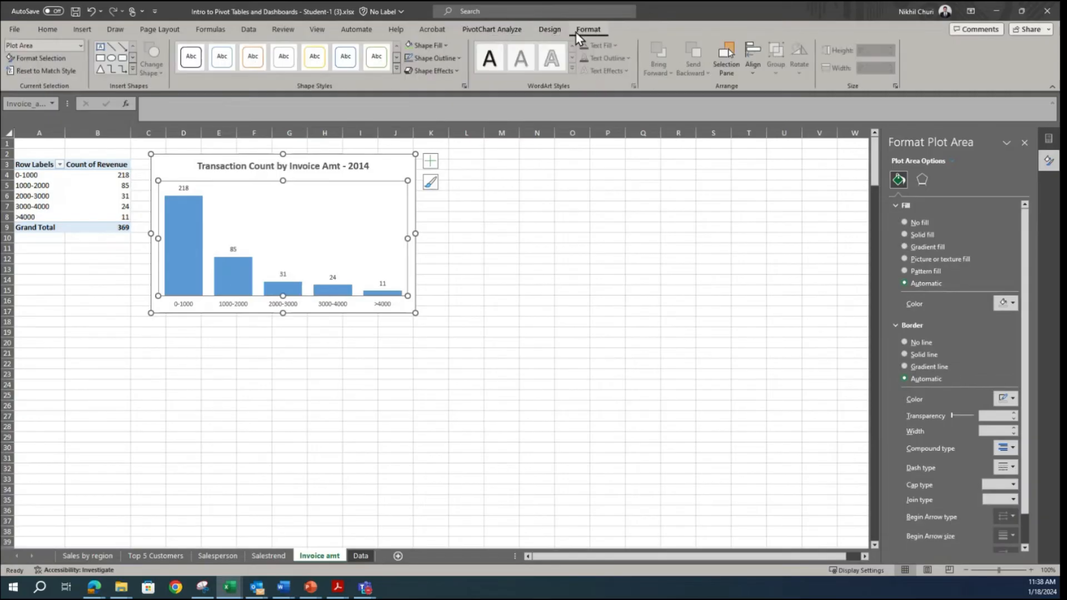
pyautogui.click(434, 58)
pyautogui.click(408, 146)
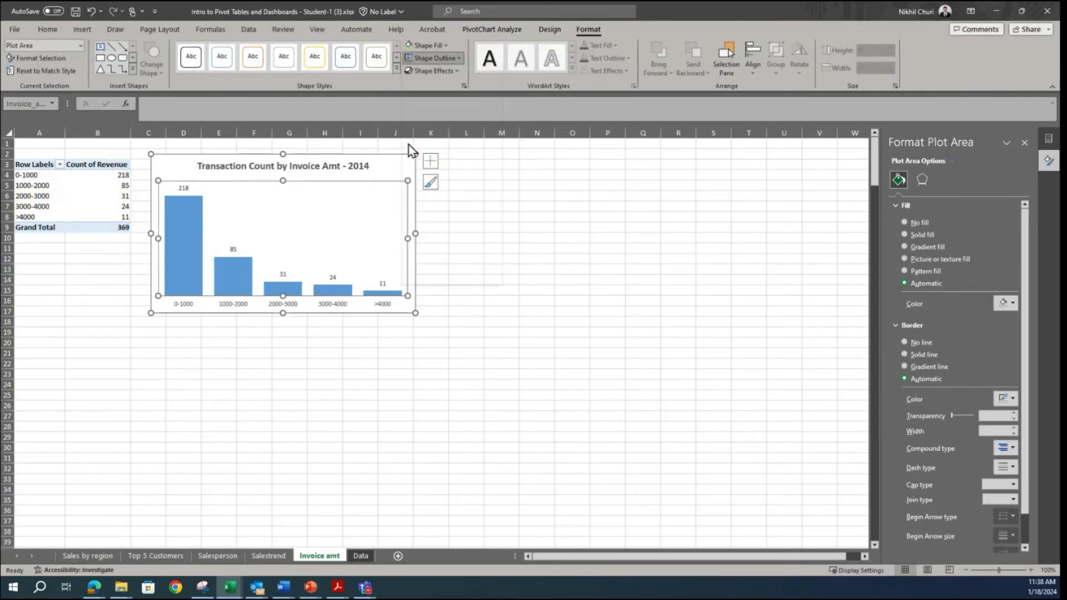
pyautogui.click(588, 257)
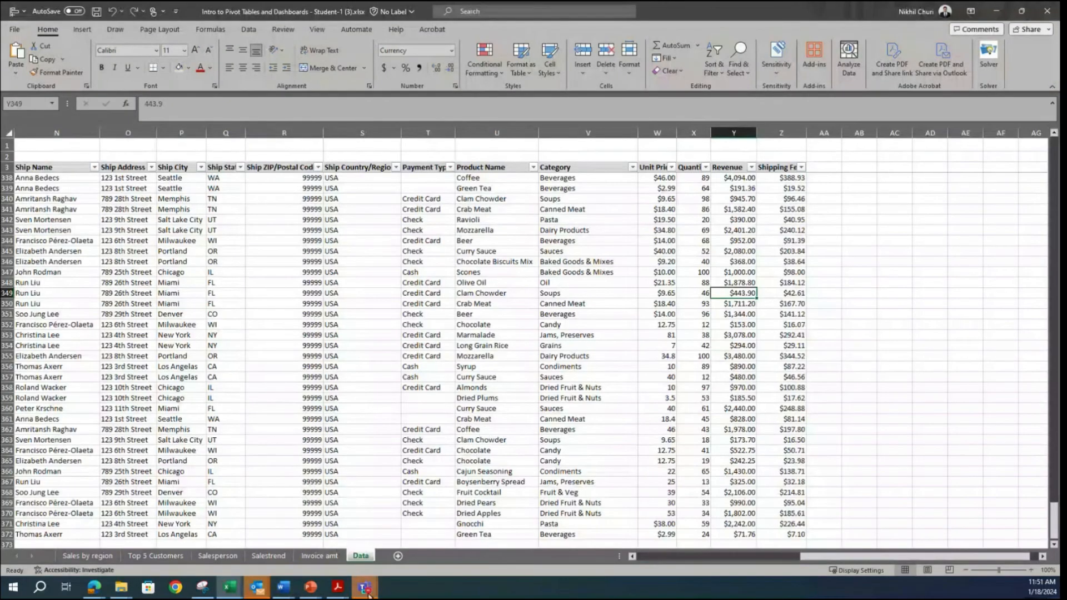
# Step: Add a new worksheet named Dashboard and place it before the Sales by region sheet
pyautogui.moveTo(375, 592)
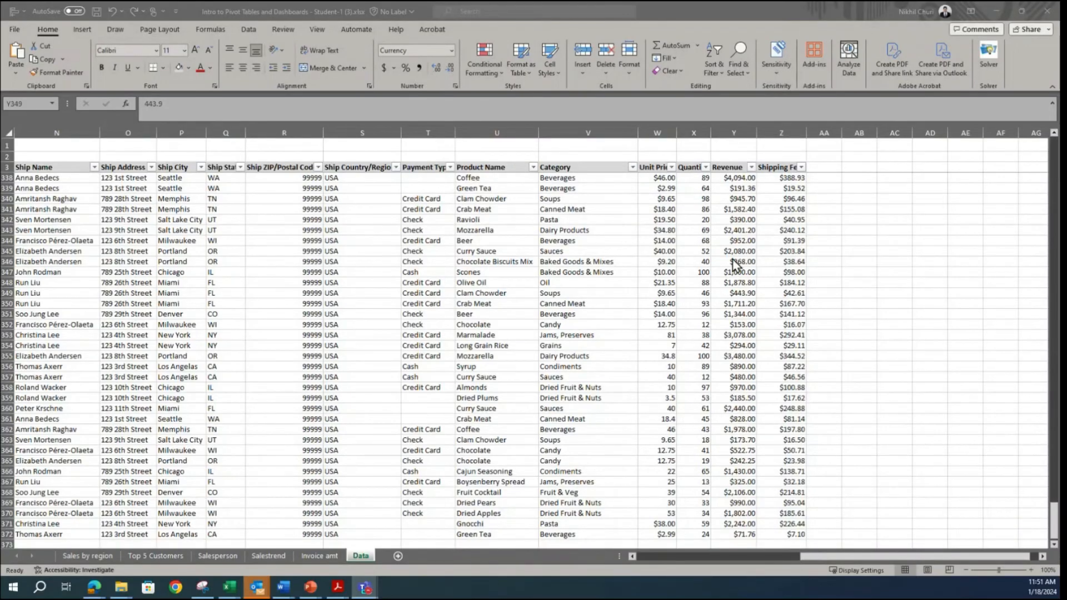
pyautogui.click(519, 286)
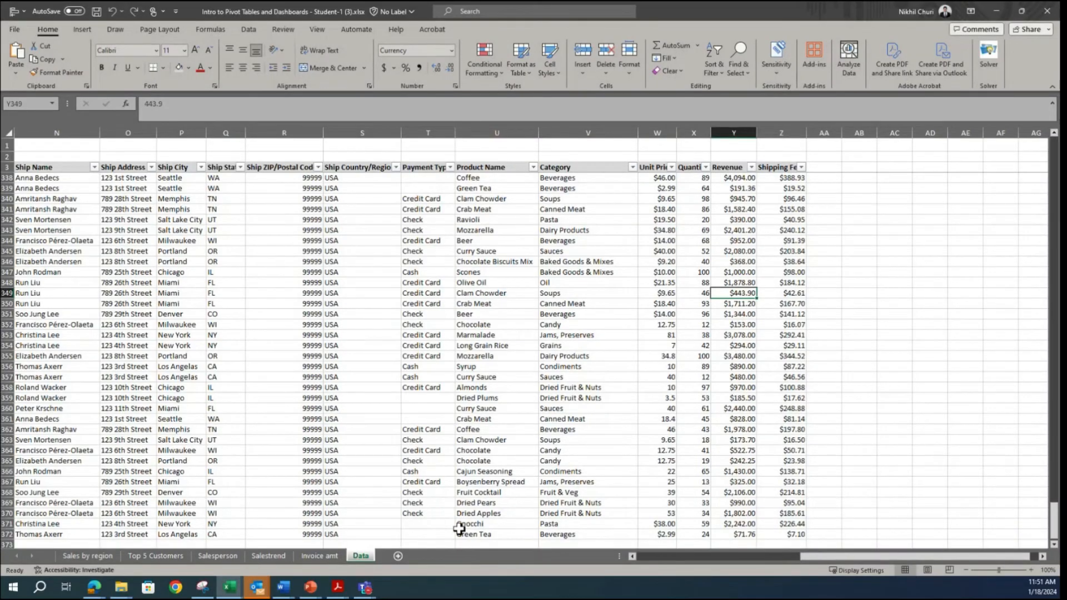
pyautogui.click(397, 556)
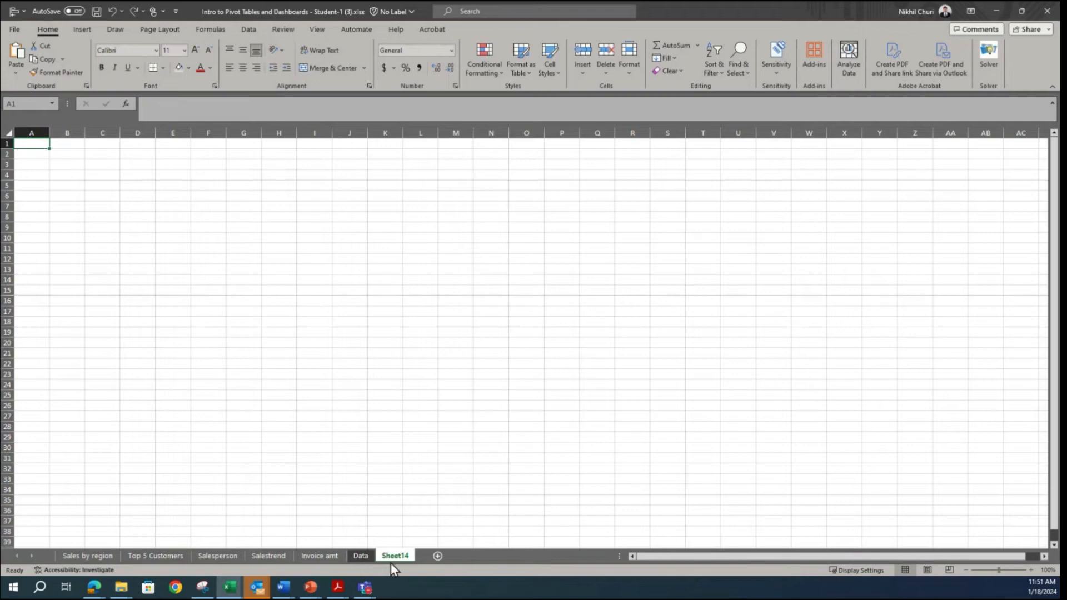
pyautogui.doubleClick(390, 555)
pyautogui.write('Dashboard')
pyautogui.press('Return')
pyautogui.moveTo(402, 557); pyautogui.dragTo(57, 547)
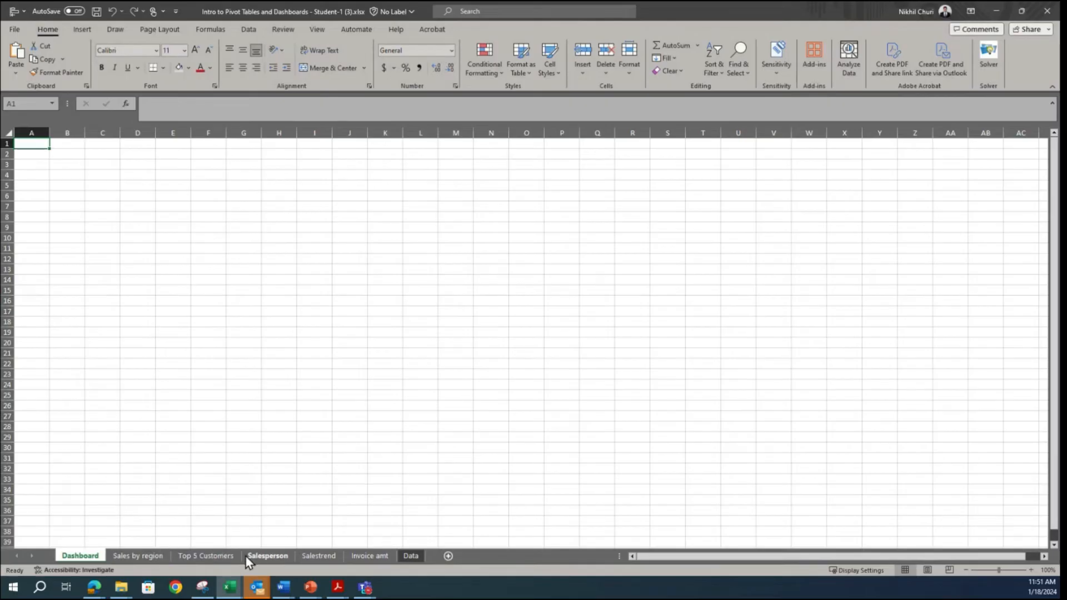
# Step: Copy the Sales by Region for 2014 chart to the Dashboard sheet at cell H10
pyautogui.click(150, 557)
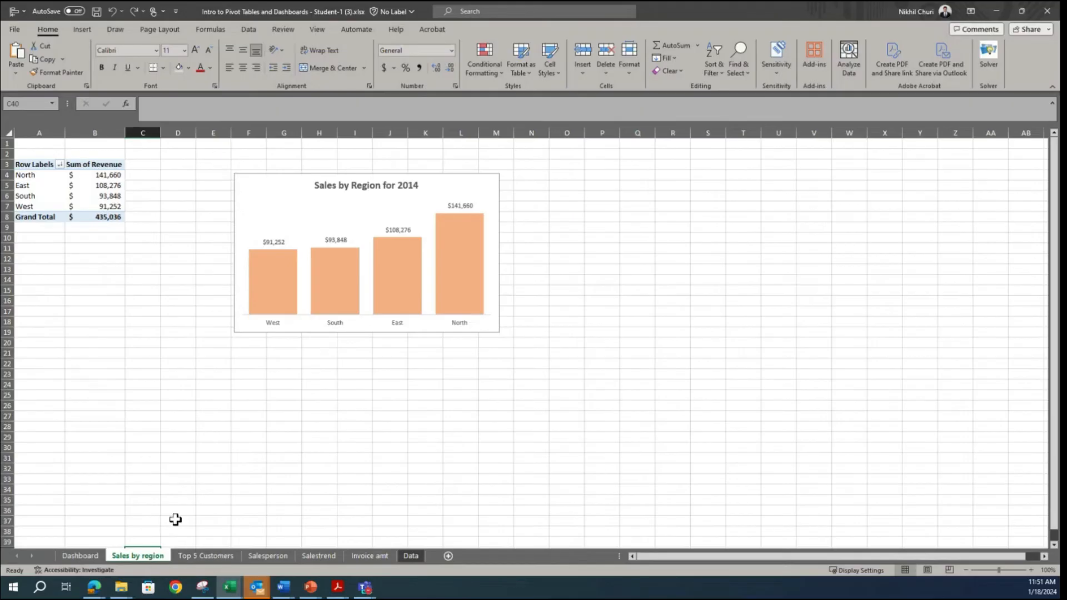
pyautogui.click(239, 182)
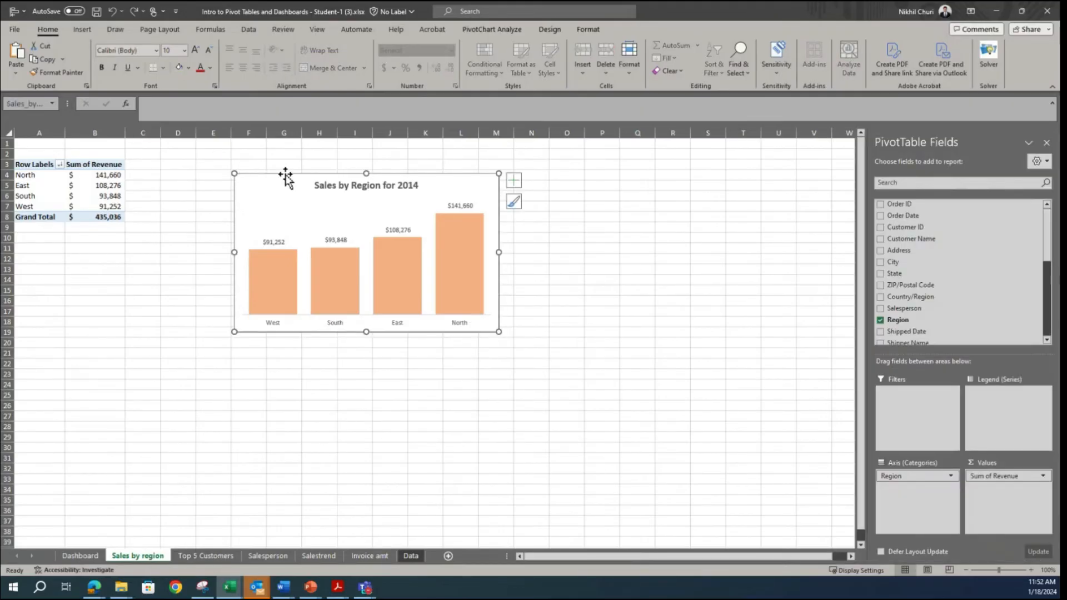
pyautogui.click(81, 557)
pyautogui.click(292, 238)
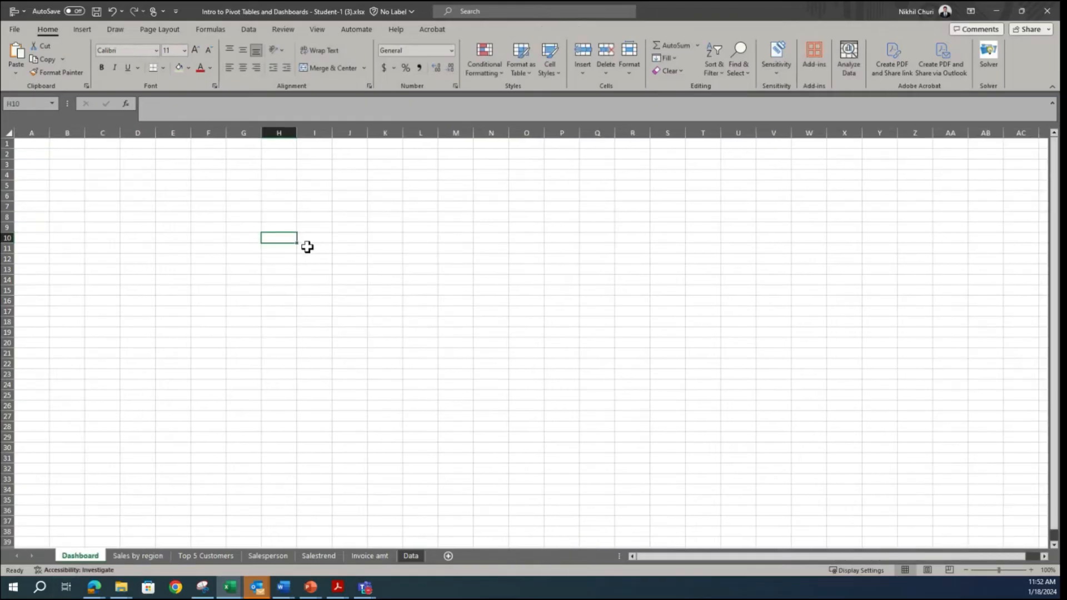
pyautogui.hotkey('ctrl', 'v')
# Step: Check the Snipping Tool reference and copy the Sales by Salesperson in 2014 chart to the Dashboard sheet at cell T15
pyautogui.click(204, 587)
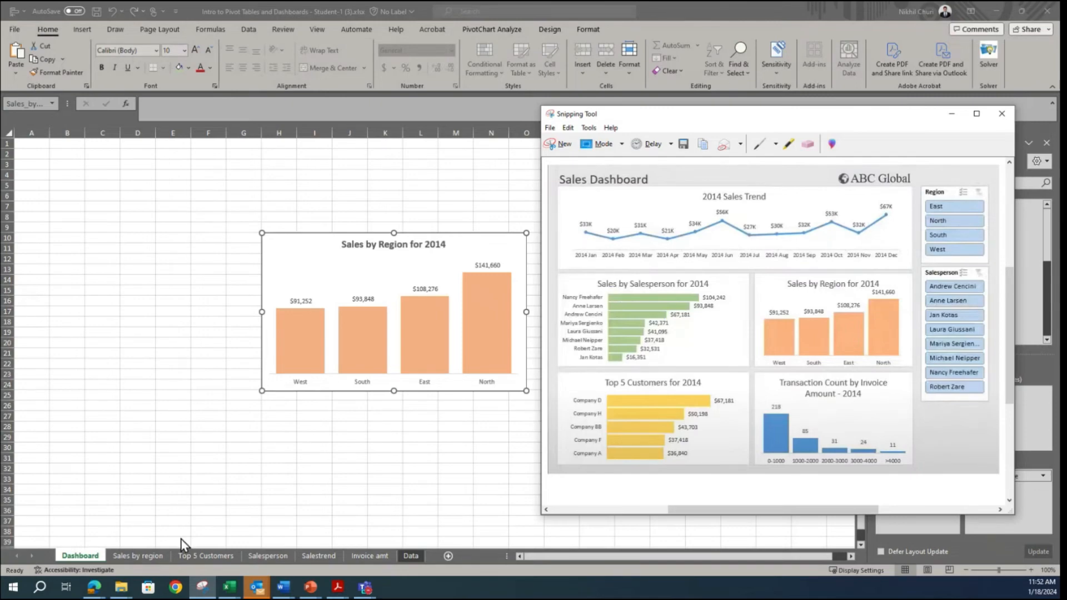
pyautogui.click(149, 560)
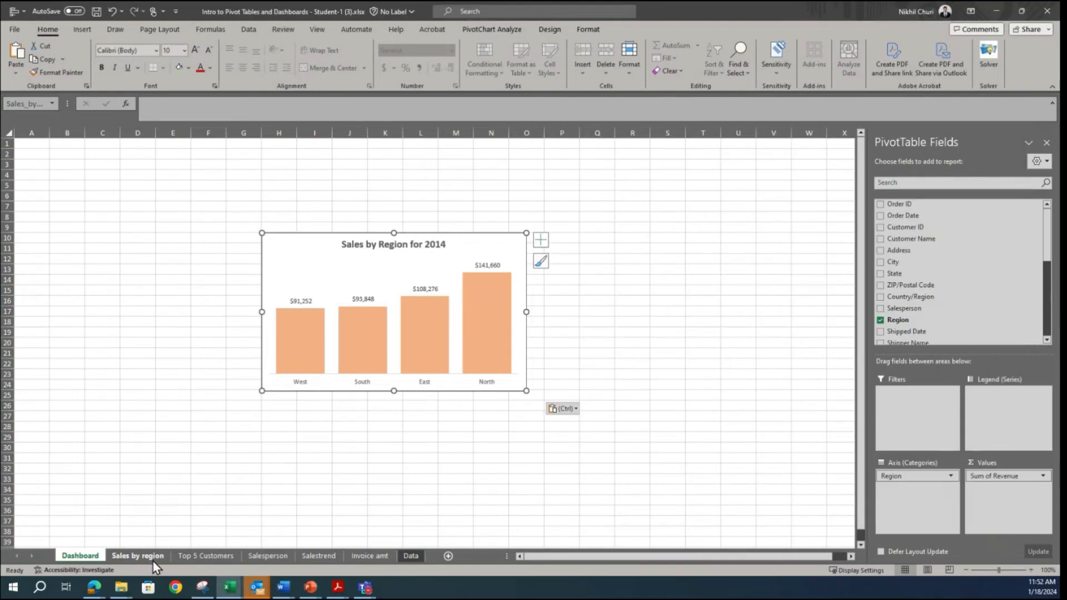
pyautogui.click(283, 558)
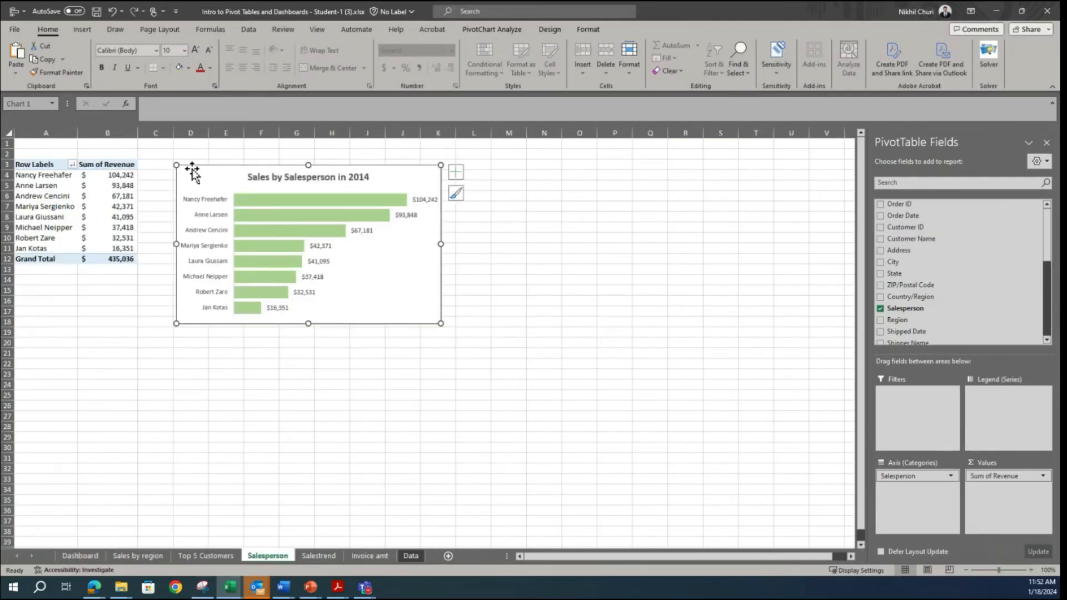
pyautogui.click(80, 555)
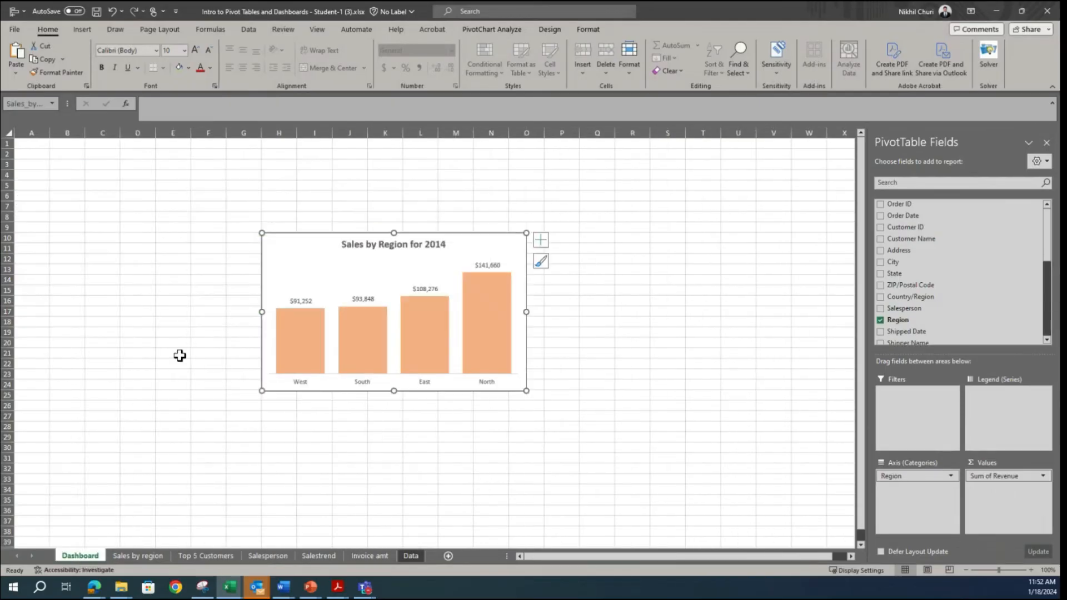
pyautogui.click(692, 289)
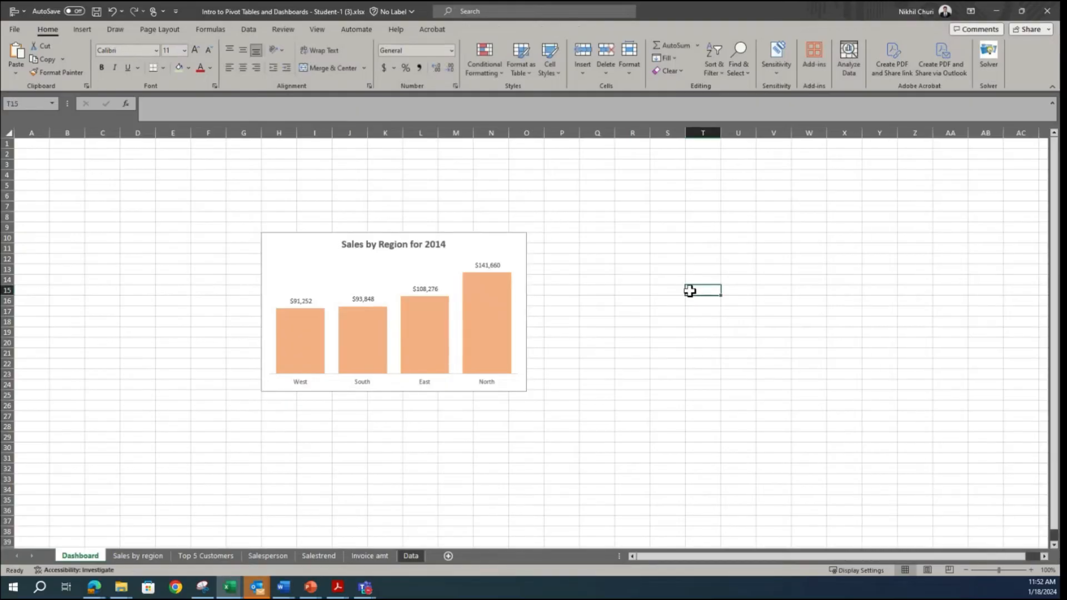
pyautogui.hotkey('ctrl', 'v')
# Step: Check the Snipping Tool reference and copy the Top 5 Customers in 2014 chart to the Dashboard sheet at cell D28
pyautogui.click(196, 587)
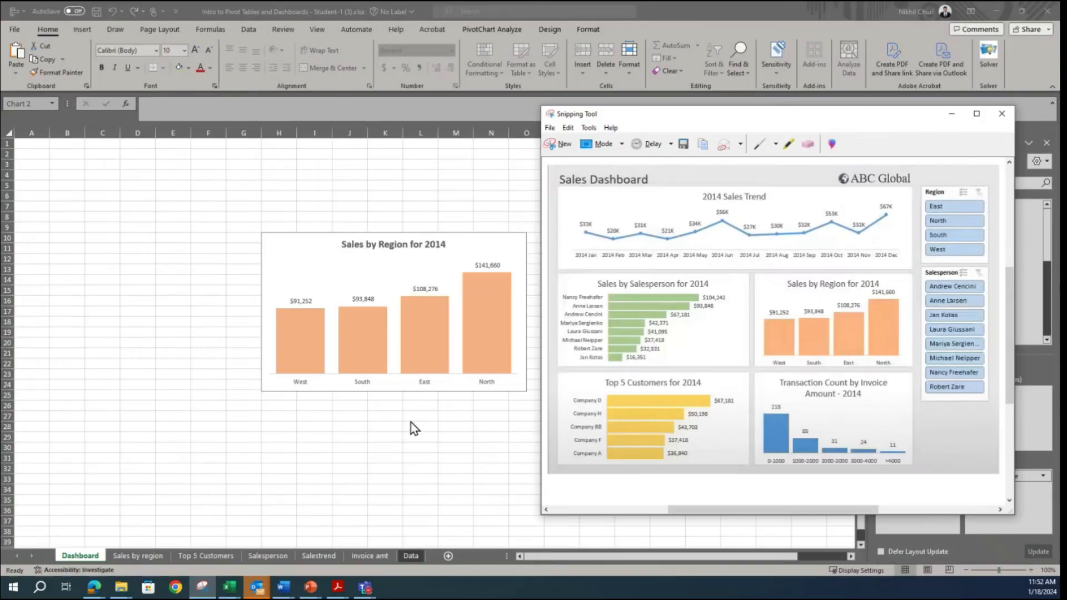
pyautogui.click(204, 555)
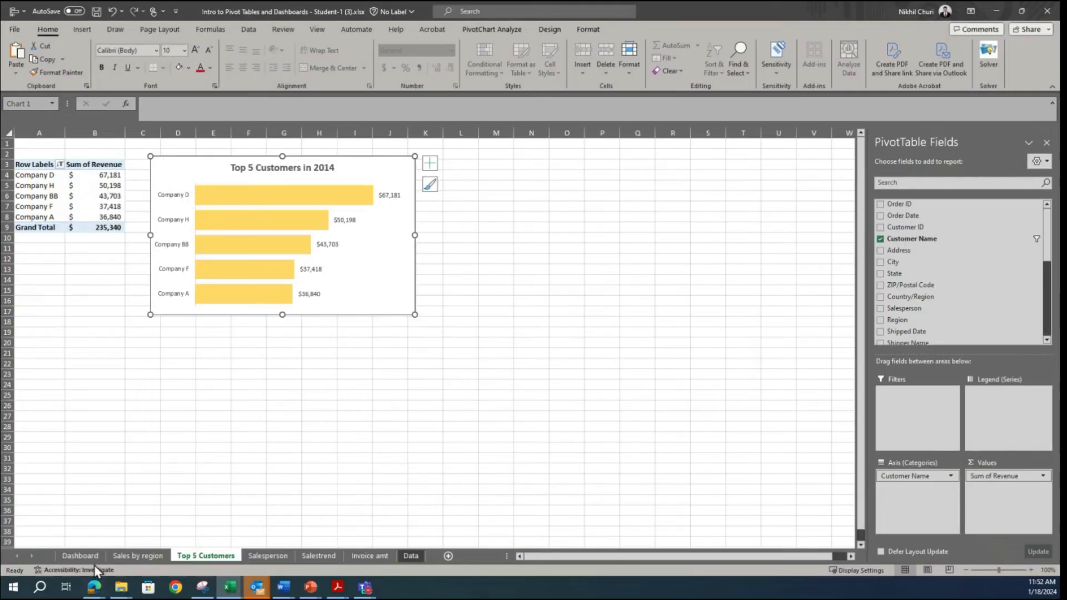
pyautogui.click(81, 555)
pyautogui.click(148, 425)
pyautogui.hotkey('ctrl', 'v')
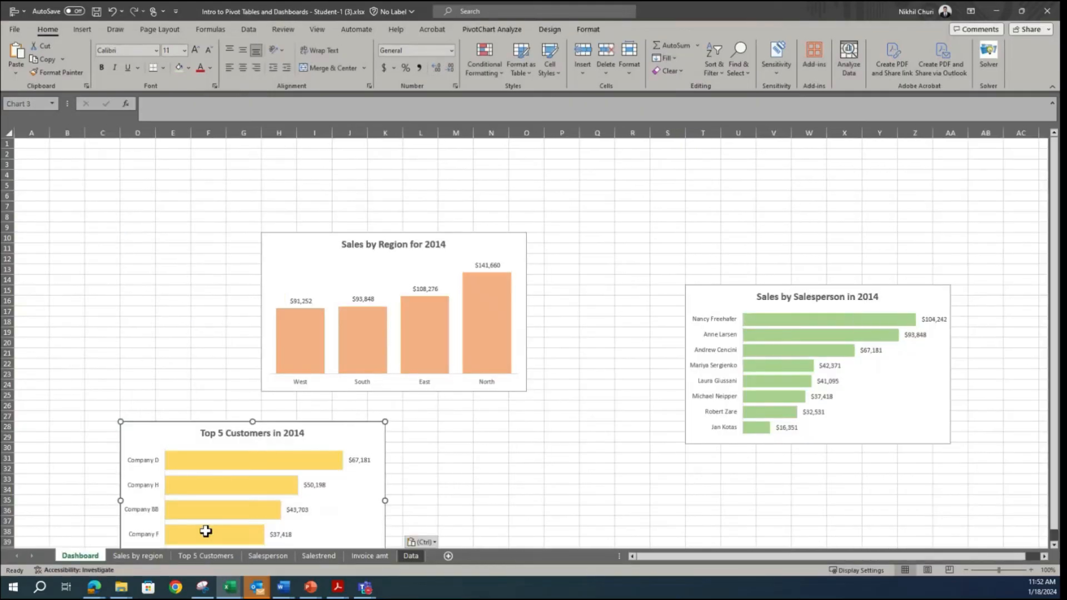
# Step: Copy the Transaction Count by Invoice Amt chart to the Dashboard sheet and position it near cell B4
pyautogui.click(369, 556)
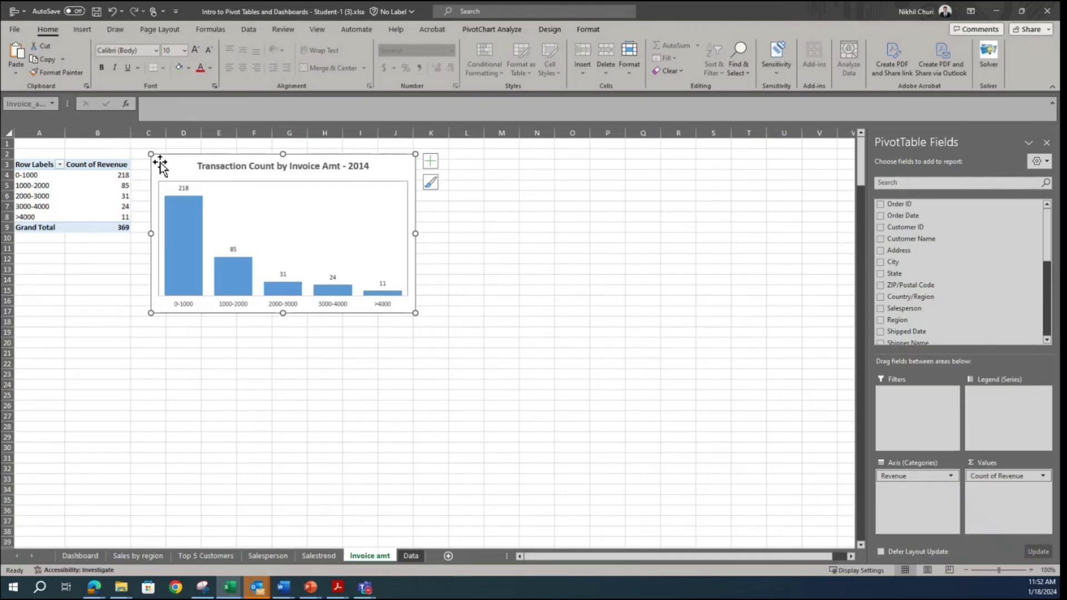
pyautogui.hotkey('ctrl', 'c')
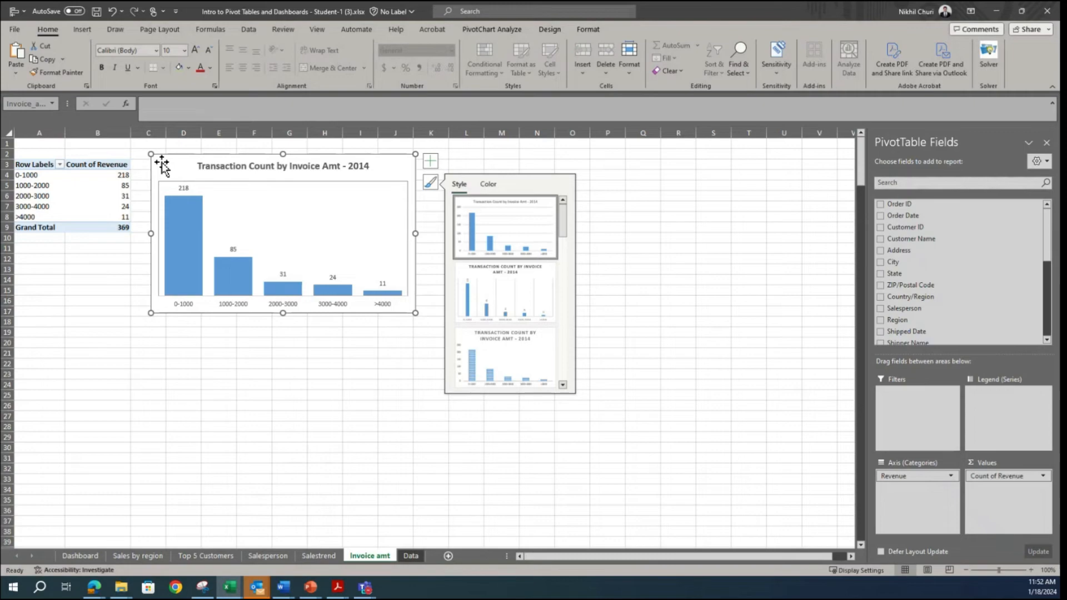
pyautogui.click(707, 204)
pyautogui.click(170, 163)
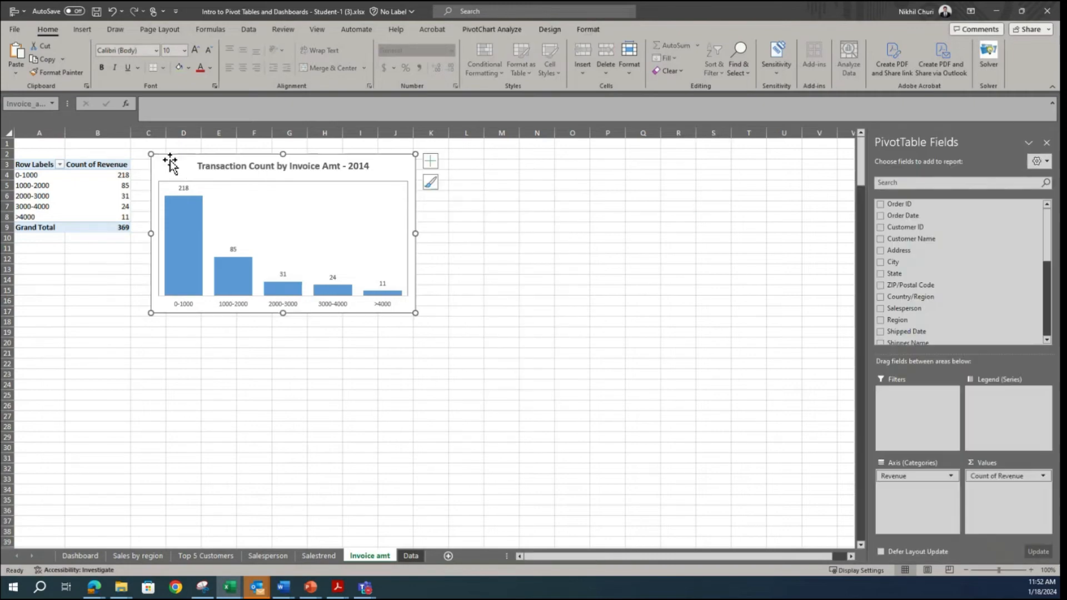
pyautogui.click(80, 556)
pyautogui.click(161, 261)
pyautogui.hotkey('ctrl', 'v')
pyautogui.moveTo(167, 260); pyautogui.dragTo(65, 175)
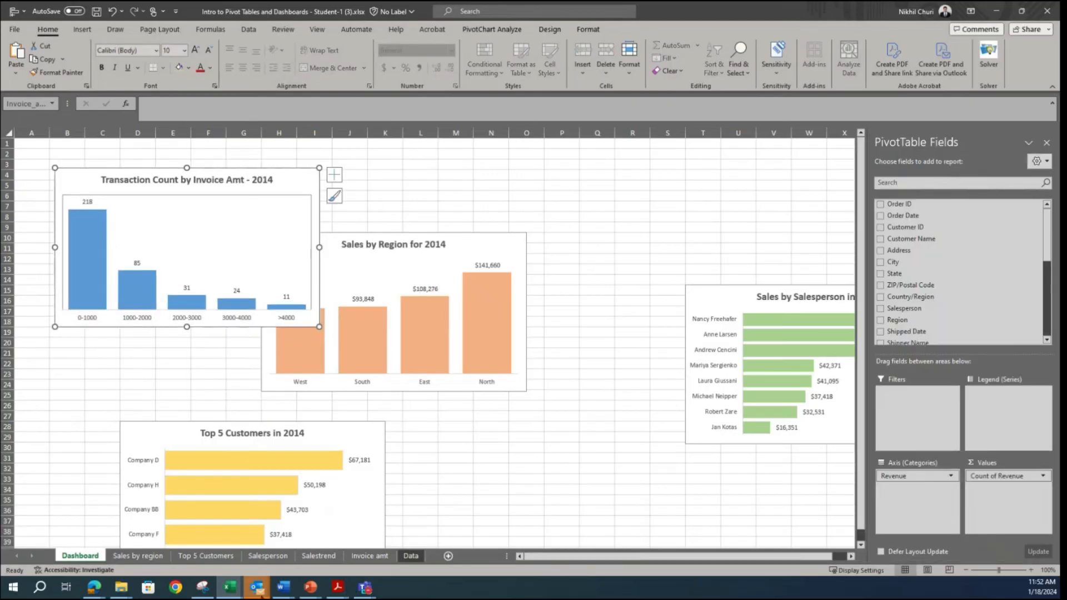
# Step: Following the Snipping Tool reference layout, move the salesperson chart to column A at row 10 and shift the other three charts clear of it
pyautogui.click(203, 587)
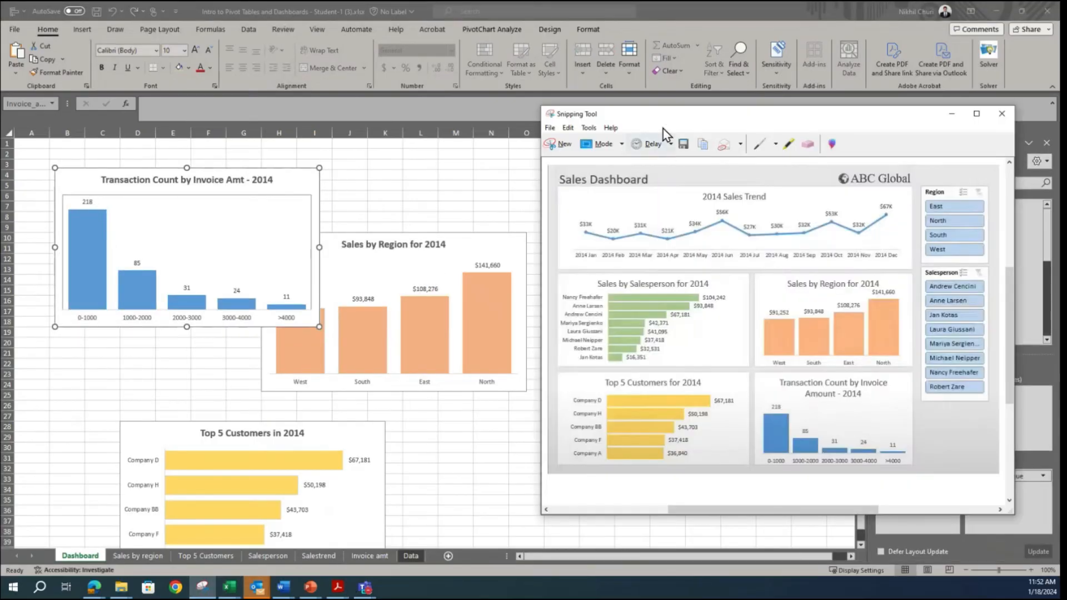
pyautogui.moveTo(666, 114); pyautogui.dragTo(726, 92)
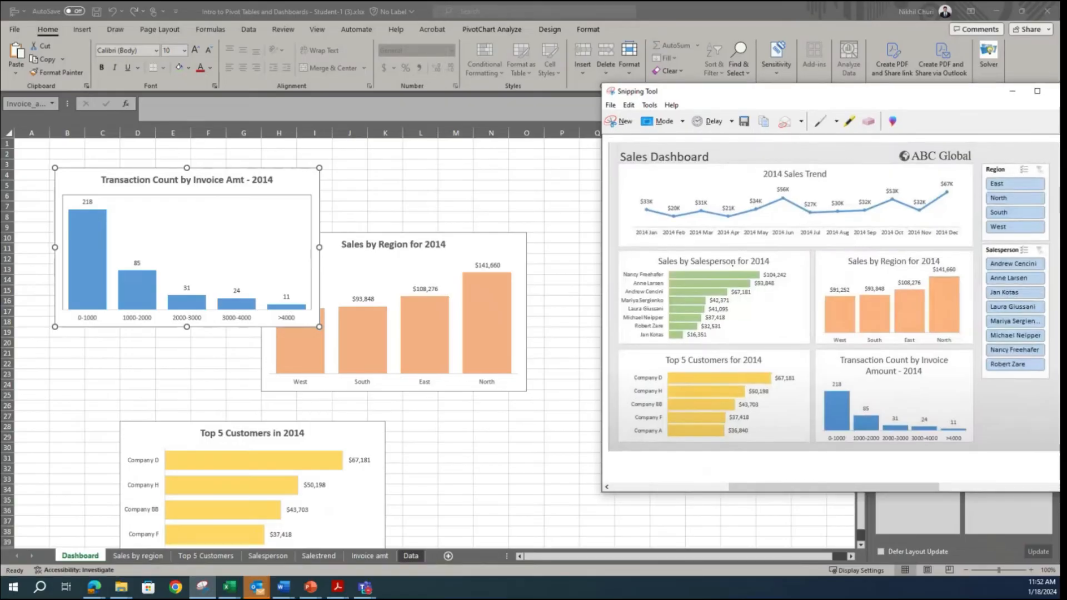
pyautogui.click(532, 447)
pyautogui.moveTo(700, 293); pyautogui.dragTo(29, 284)
pyautogui.moveTo(281, 177); pyautogui.dragTo(626, 184)
pyautogui.moveTo(364, 244); pyautogui.dragTo(771, 326)
pyautogui.moveTo(355, 452); pyautogui.dragTo(649, 420)
pyautogui.moveTo(233, 293); pyautogui.dragTo(231, 239)
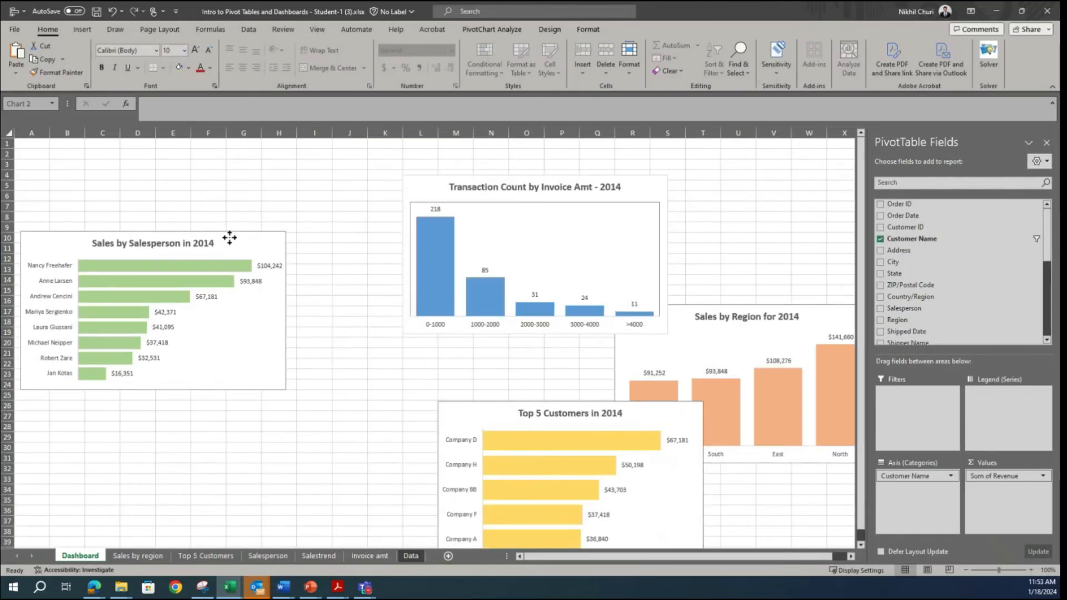
# Step: Arrange the charts two by two per the reference: region beside salesperson, with top customers and transaction count in the row beneath
pyautogui.click(202, 587)
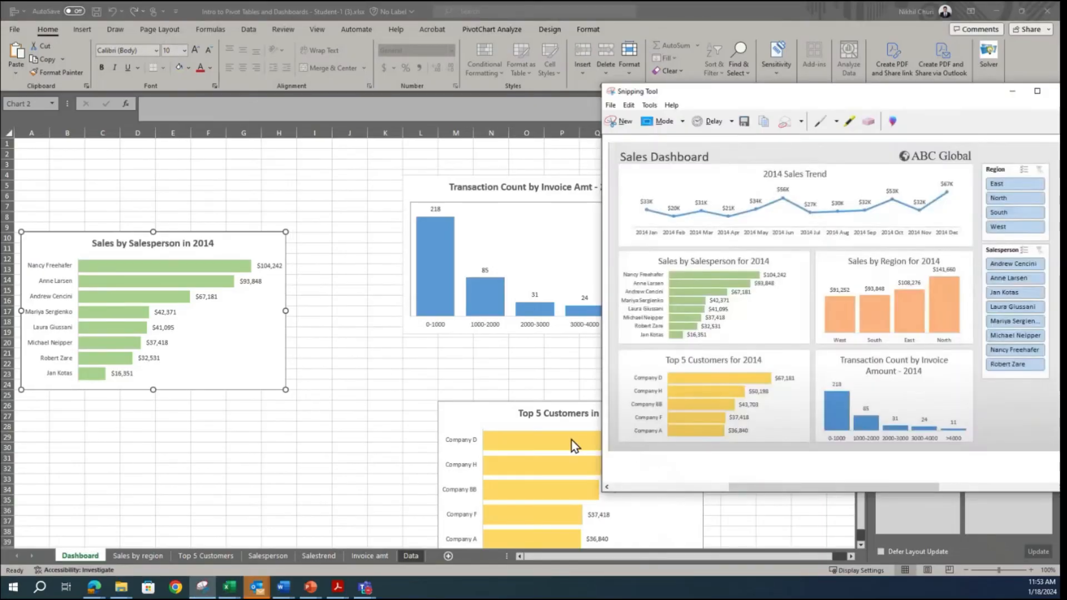
pyautogui.click(393, 374)
pyautogui.moveTo(438, 188); pyautogui.dragTo(337, 409)
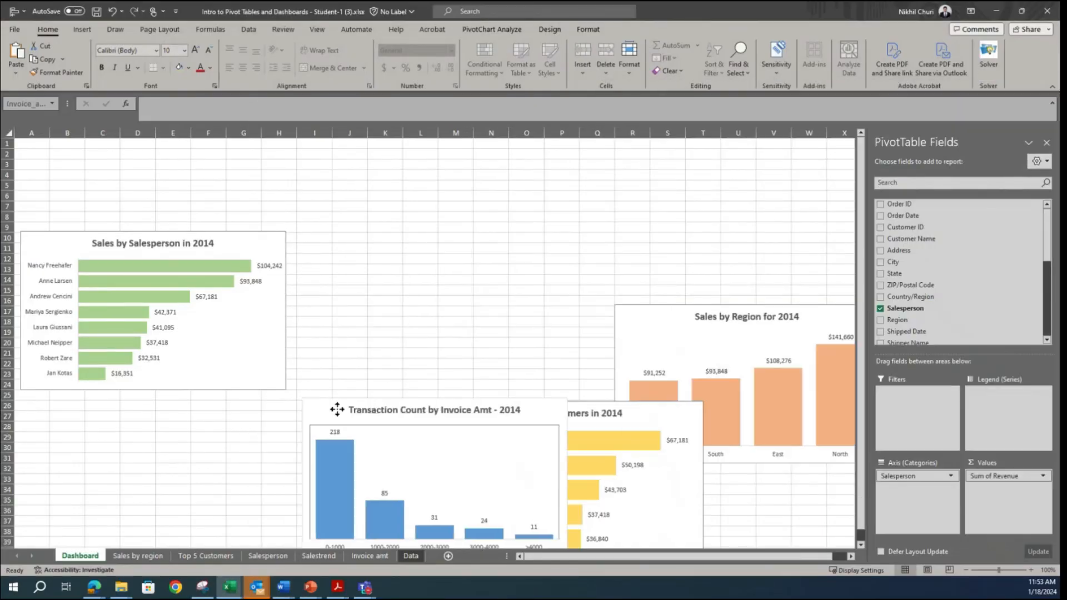
pyautogui.moveTo(599, 418); pyautogui.dragTo(193, 427)
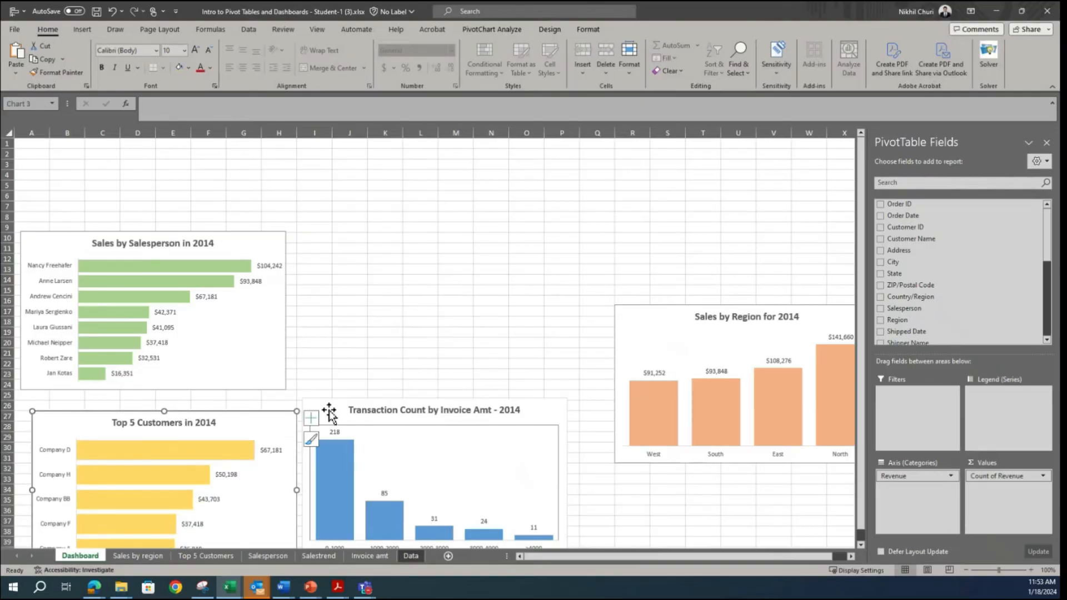
pyautogui.moveTo(637, 317); pyautogui.dragTo(315, 249)
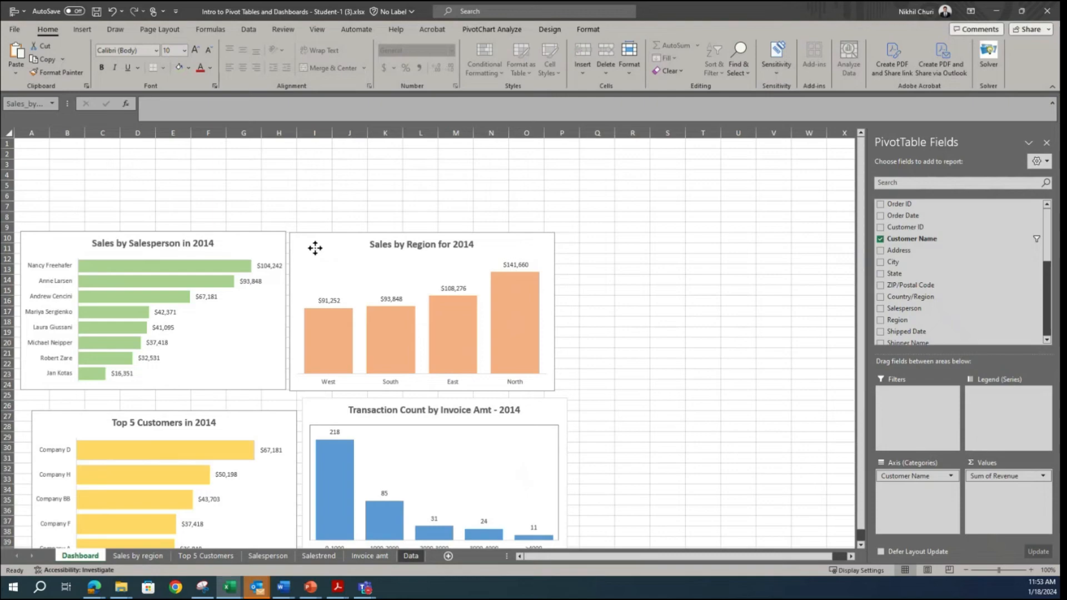
pyautogui.moveTo(316, 246); pyautogui.dragTo(316, 246)
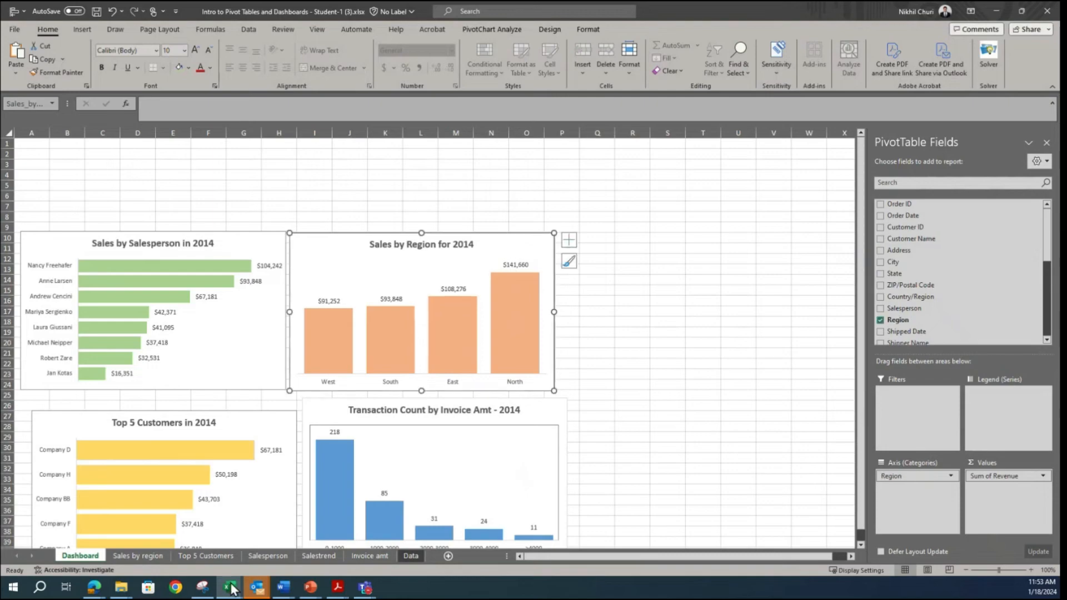
# Step: Check the reference and nudge the Top 5 Customers chart up against the salesperson chart, closely aligned beneath it
pyautogui.click(202, 586)
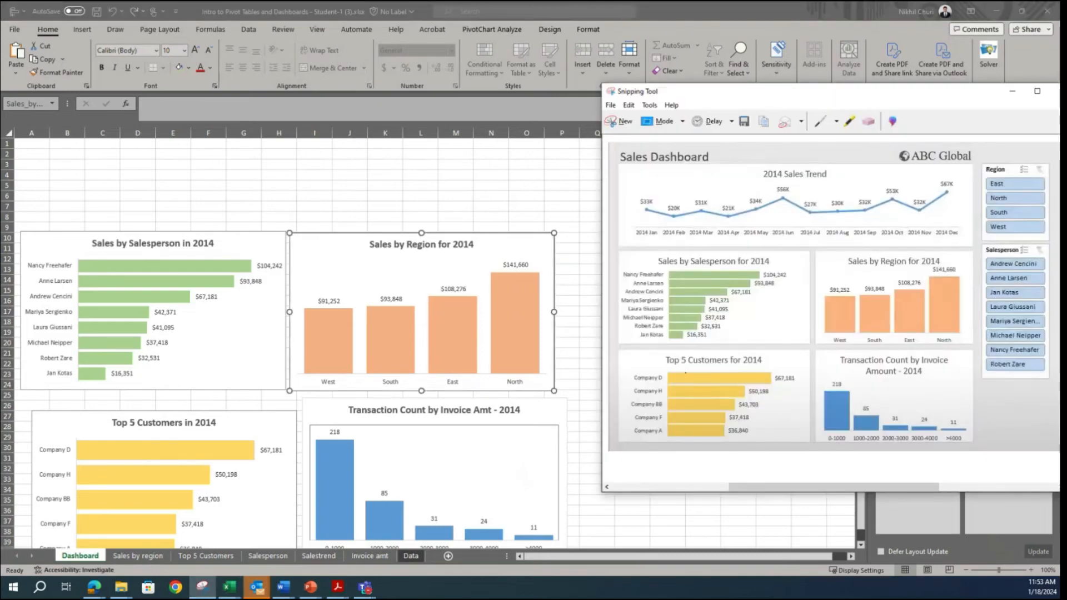
pyautogui.click(269, 419)
pyautogui.moveTo(267, 429); pyautogui.dragTo(255, 406)
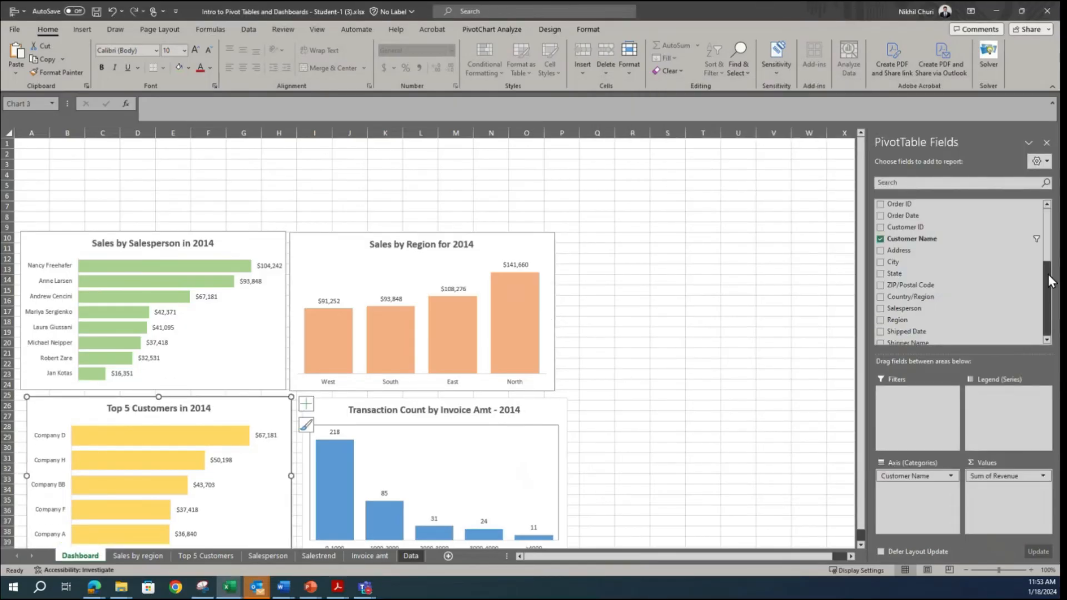
pyautogui.scroll(-1, 588, 345)
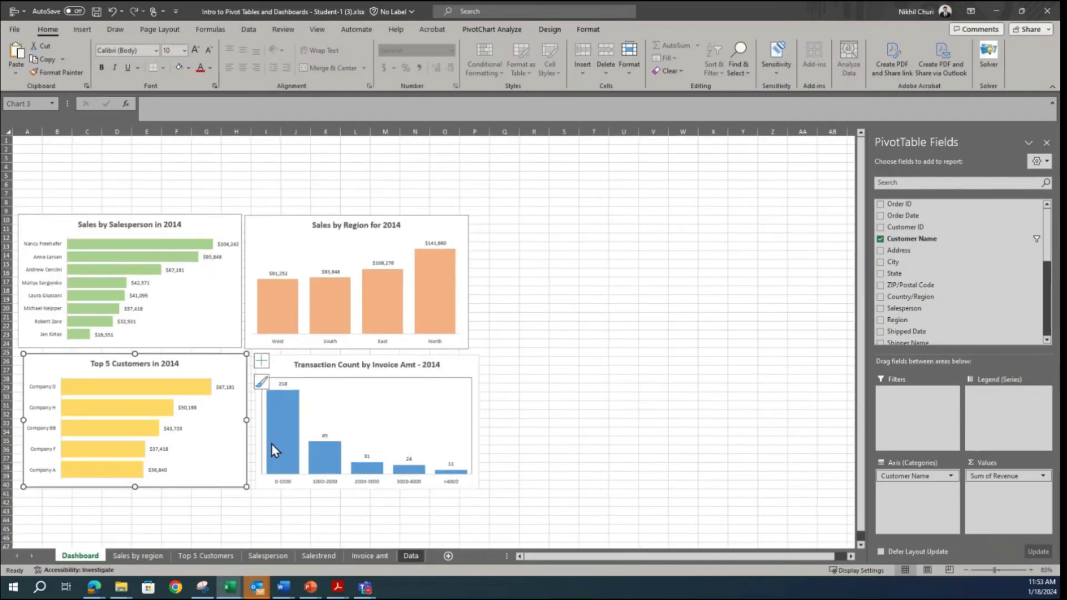
pyautogui.press('Escape')
pyautogui.moveTo(238, 371); pyautogui.dragTo(224, 366)
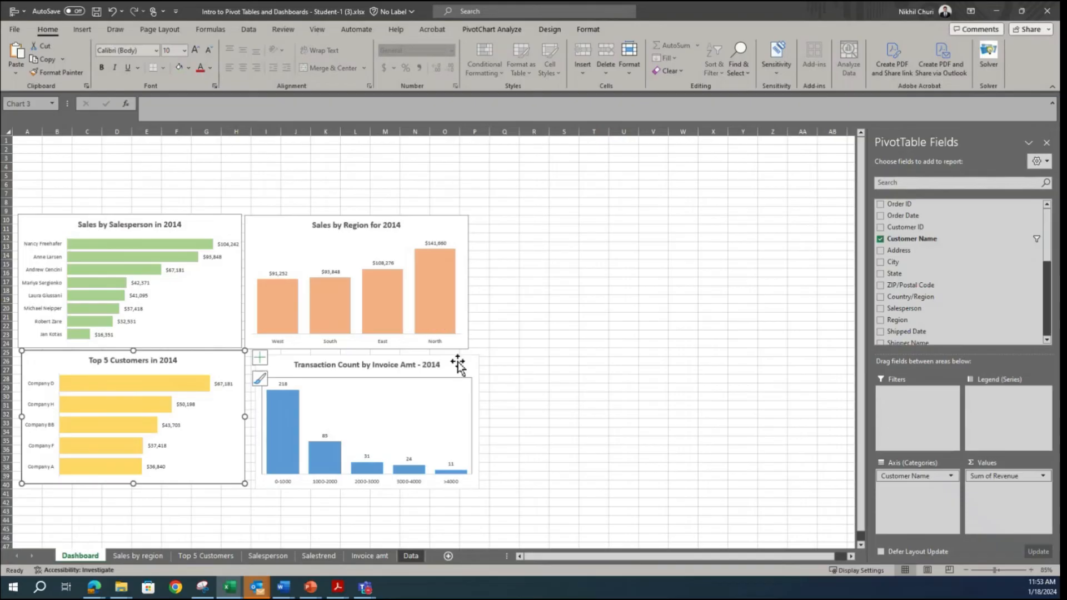
# Step: Shift the Transaction Count by Invoice Amt chart left so it sits directly beneath the Sales by Region chart
pyautogui.moveTo(468, 364); pyautogui.dragTo(455, 359)
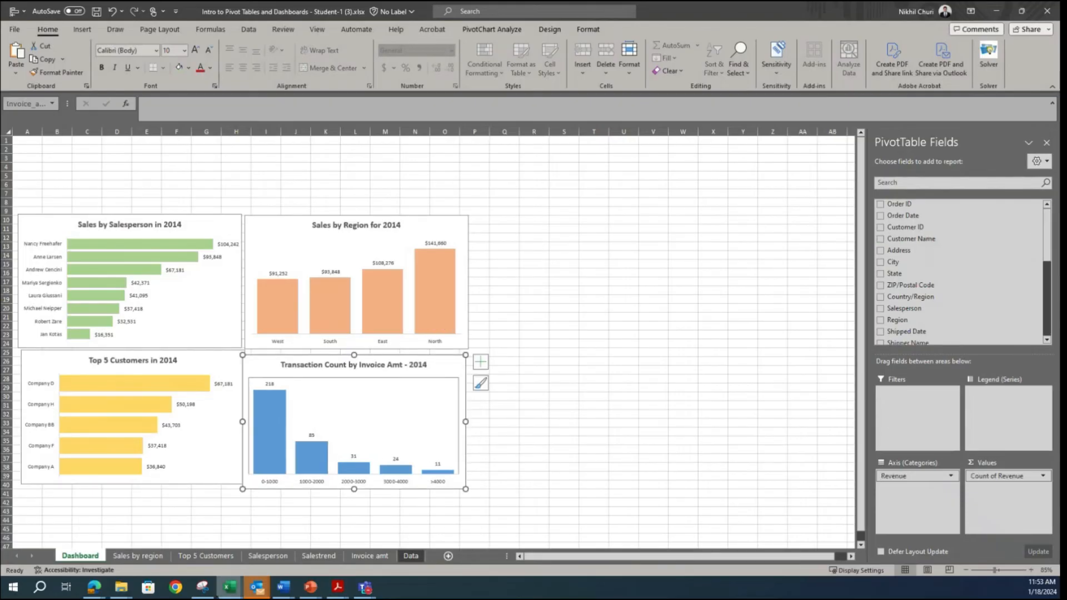
pyautogui.moveTo(284, 587)
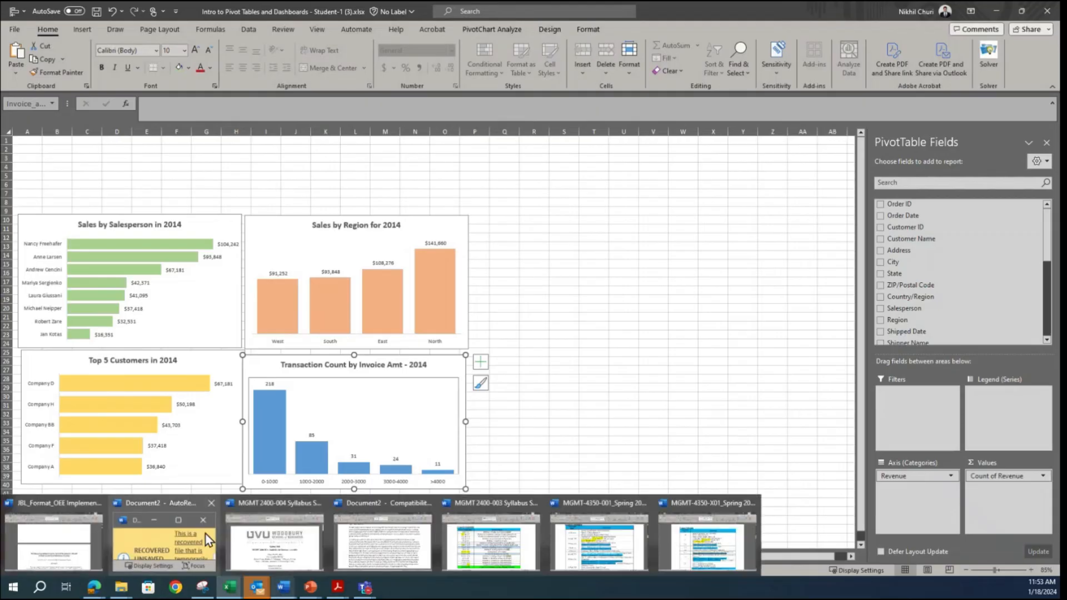
pyautogui.click(593, 351)
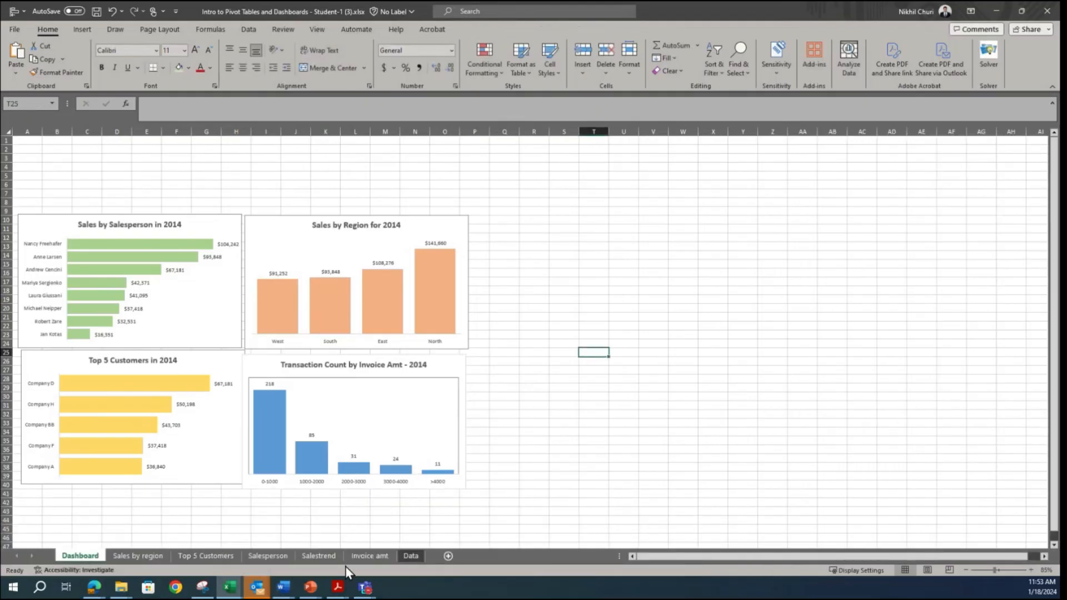
# Step: Copy the Sales Trend for 2014 chart from the Salestrend sheet to the Dashboard and place it at cell A1, above the other charts
pyautogui.click(318, 556)
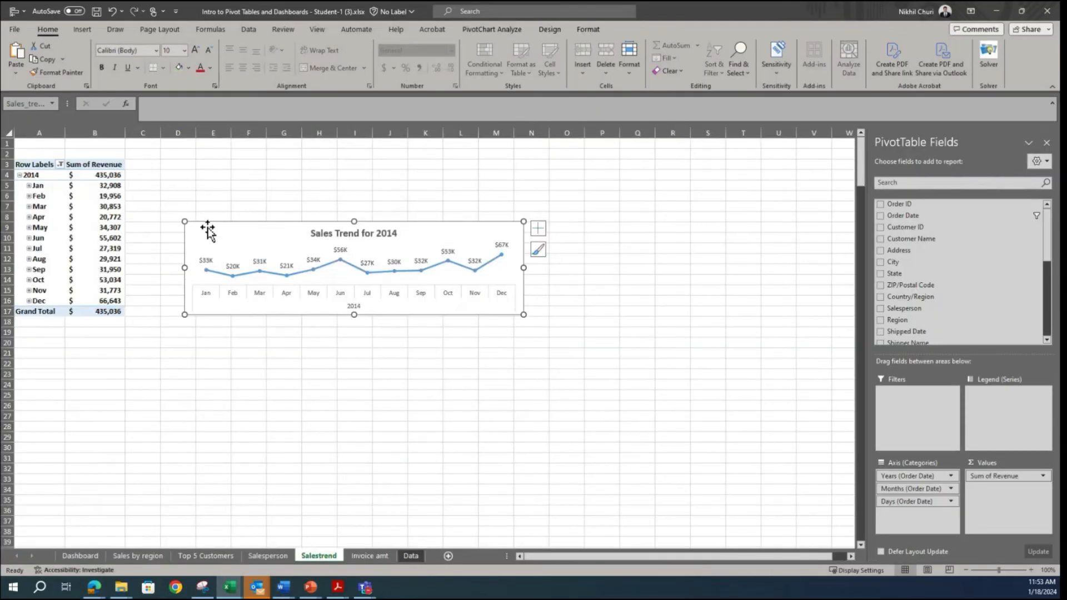
pyautogui.click(81, 556)
pyautogui.click(107, 167)
pyautogui.hotkey('ctrl', 'v')
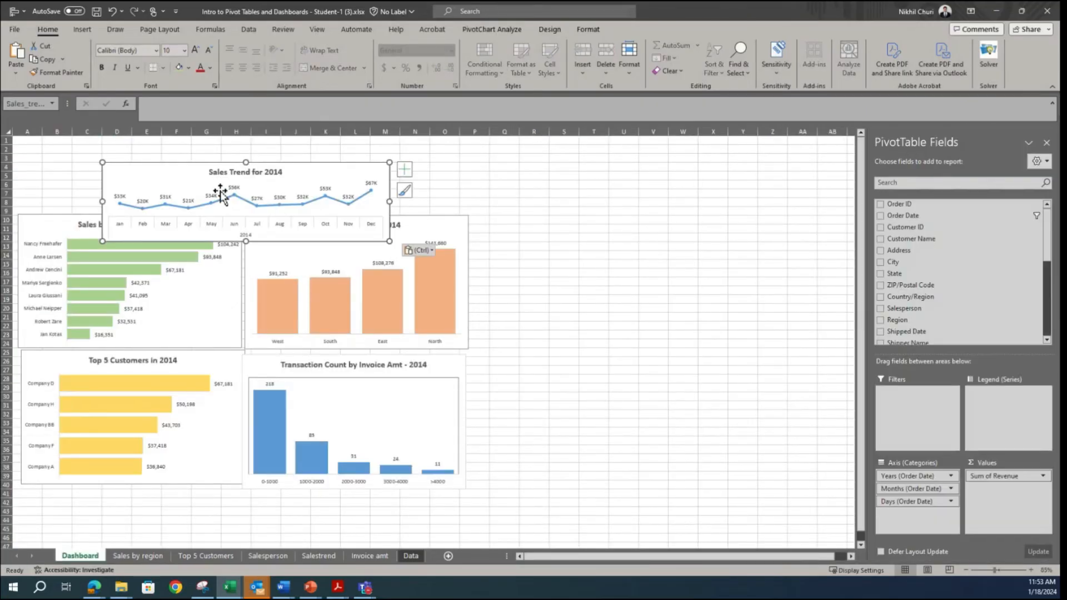
pyautogui.moveTo(138, 167); pyautogui.dragTo(53, 131)
pyautogui.moveTo(345, 167); pyautogui.dragTo(254, 138)
# Step: Move the salesperson, region, top customers and transaction count charts down together to about row 11, leaving space beneath the Sales Trend chart
pyautogui.click(233, 229)
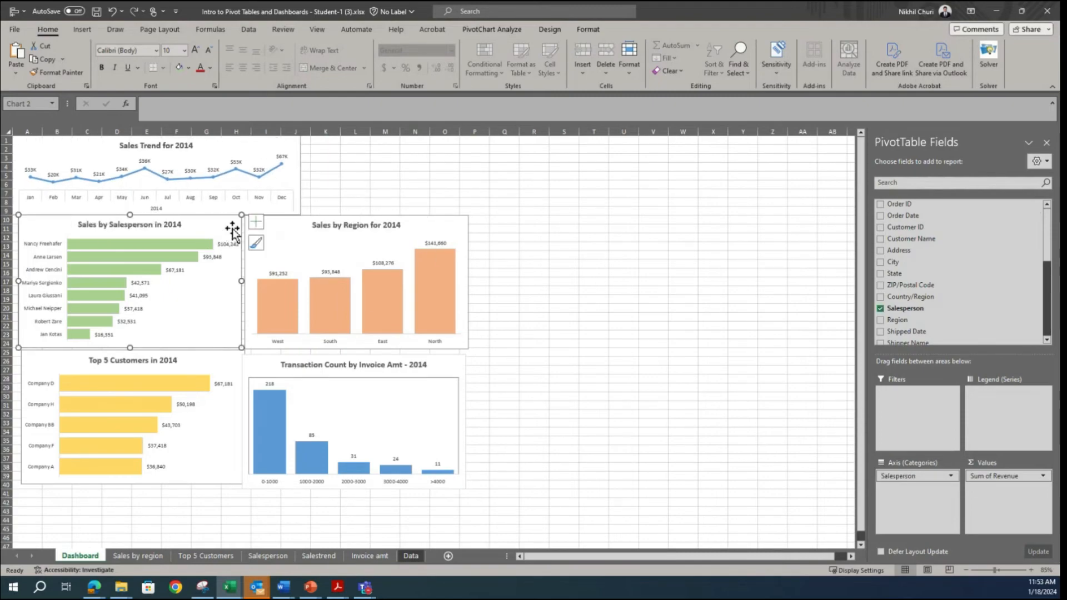
pyautogui.keyDown('ctrl'); pyautogui.click(435, 232); pyautogui.keyUp('ctrl')
pyautogui.keyDown('ctrl'); pyautogui.click(217, 362); pyautogui.keyUp('ctrl')
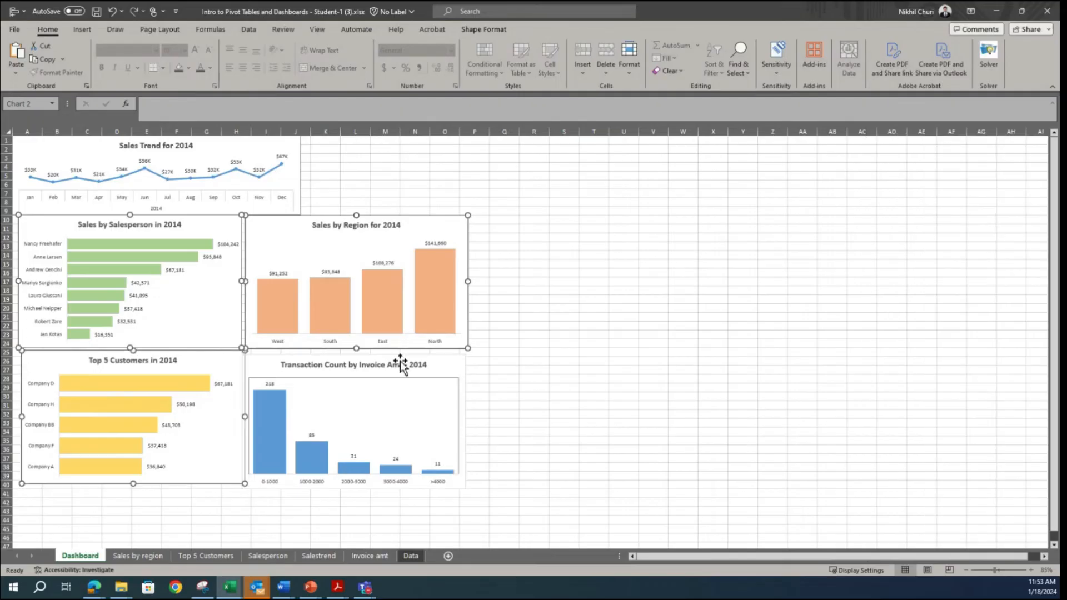
pyautogui.keyDown('ctrl'); pyautogui.click(455, 369); pyautogui.keyUp('ctrl')
pyautogui.moveTo(458, 365); pyautogui.dragTo(452, 376)
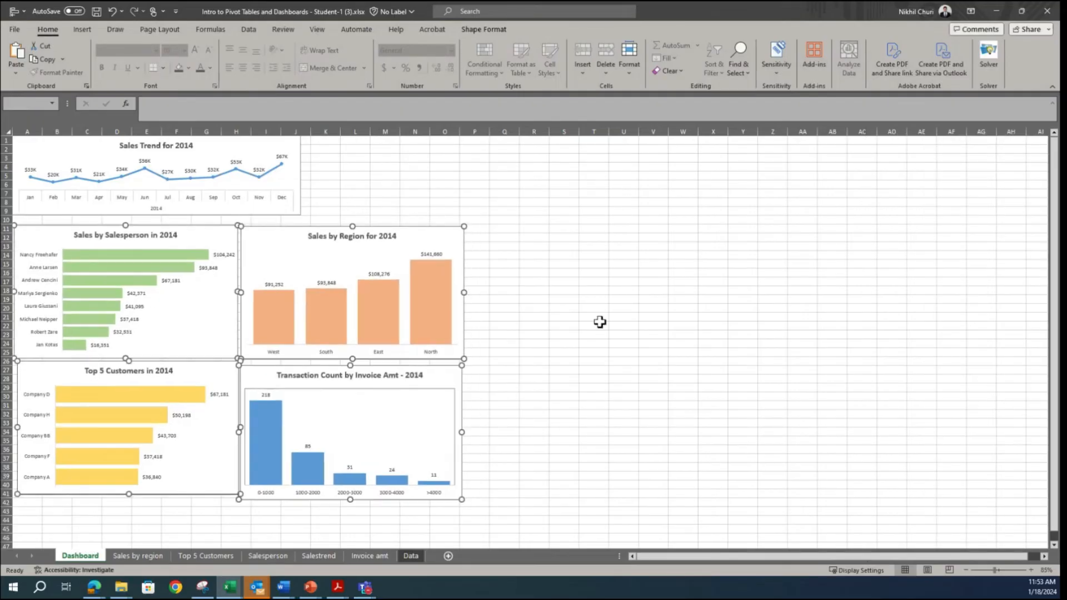
pyautogui.click(616, 315)
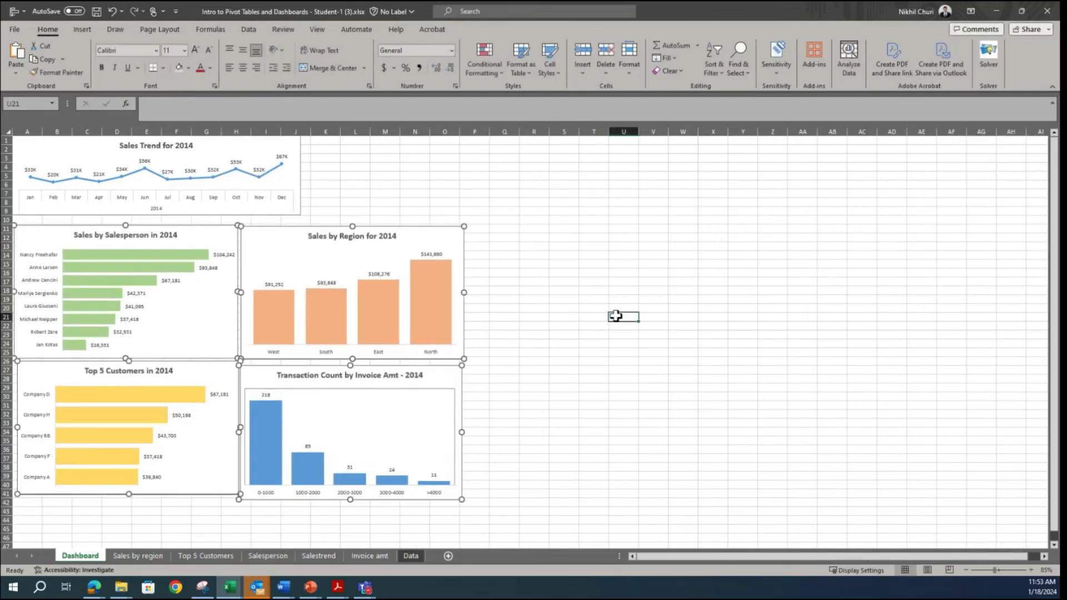
# Step: Resize the four charts below the Sales Trend chart together to a height of 2 inches and a width of 3.5 inches
pyautogui.click(222, 236)
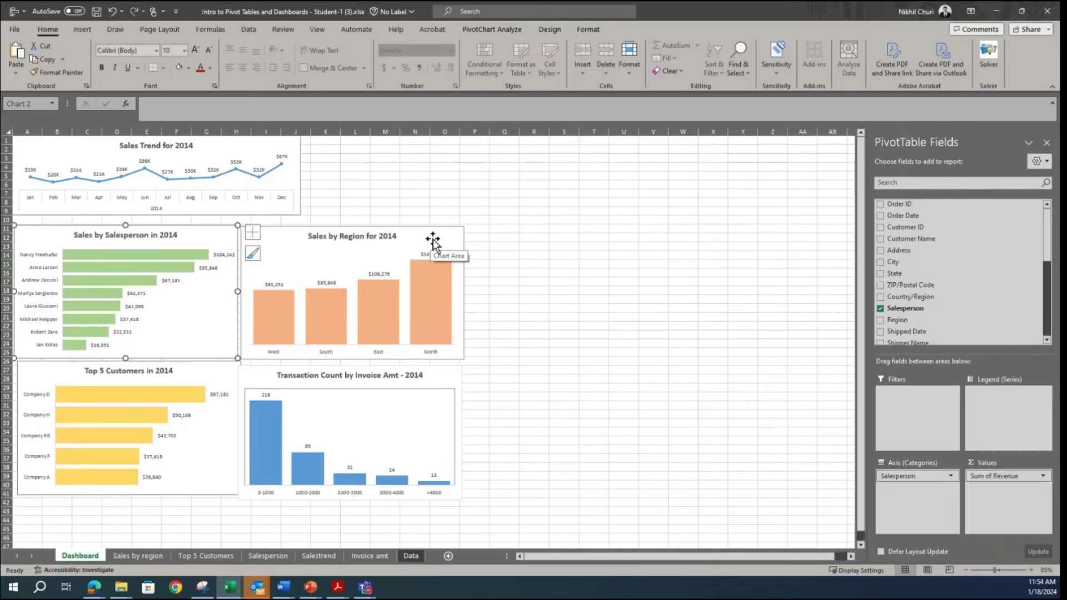
pyautogui.click(563, 299)
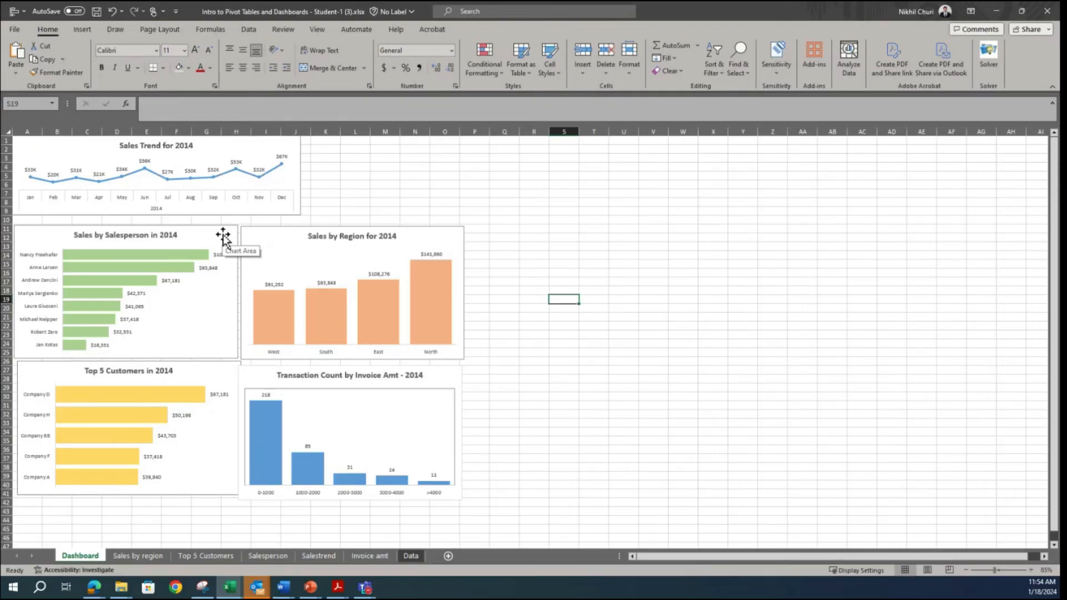
pyautogui.click(223, 237)
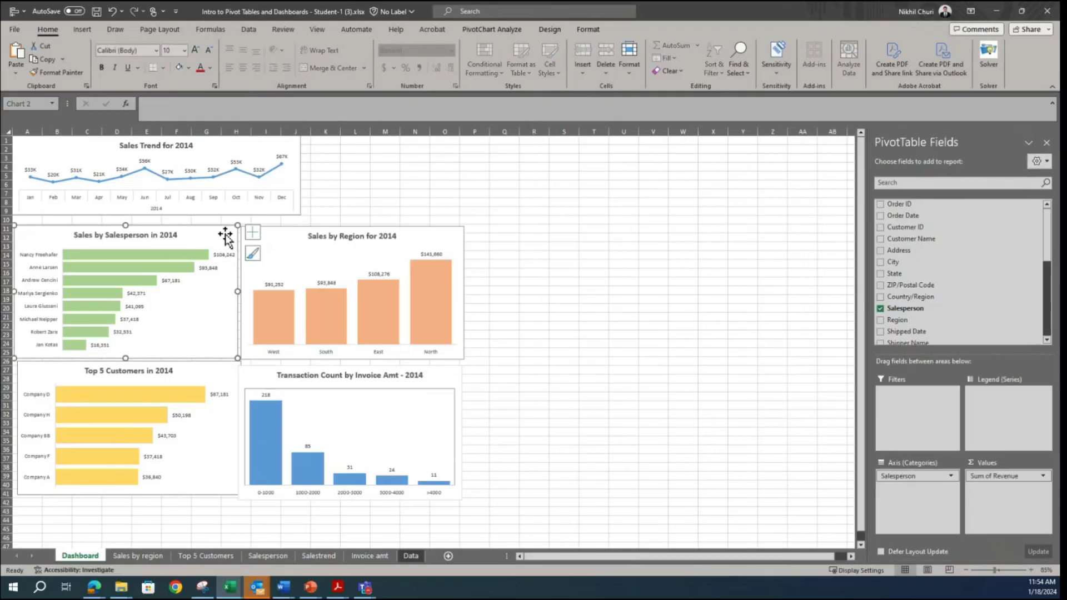
pyautogui.keyDown('ctrl'); pyautogui.click(454, 239); pyautogui.keyUp('ctrl')
pyautogui.keyDown('ctrl'); pyautogui.click(232, 378); pyautogui.keyUp('ctrl')
pyautogui.keyDown('ctrl'); pyautogui.click(456, 377); pyautogui.keyUp('ctrl')
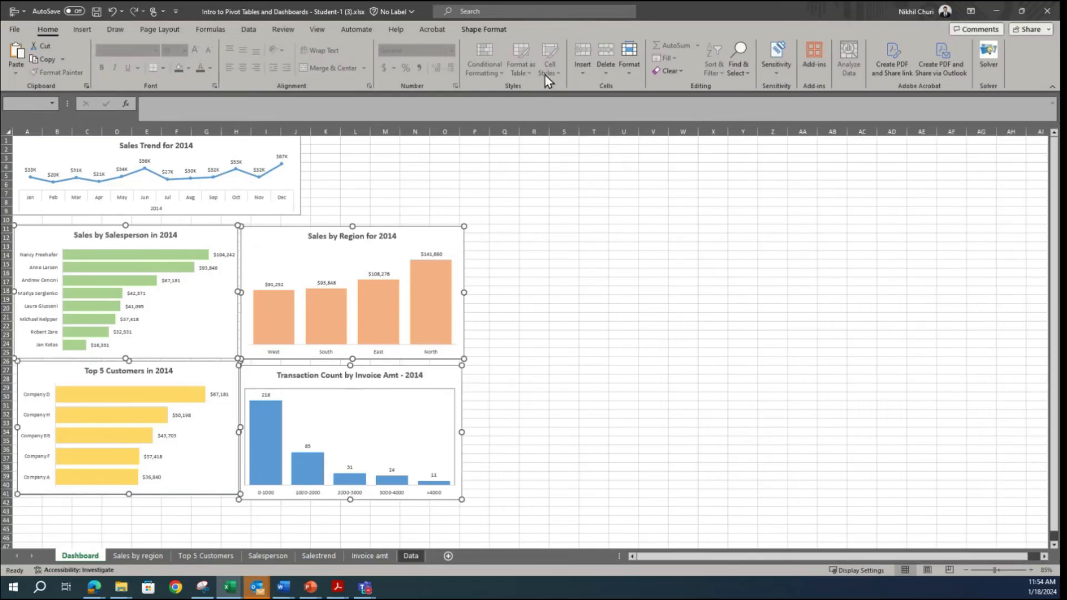
pyautogui.click(499, 30)
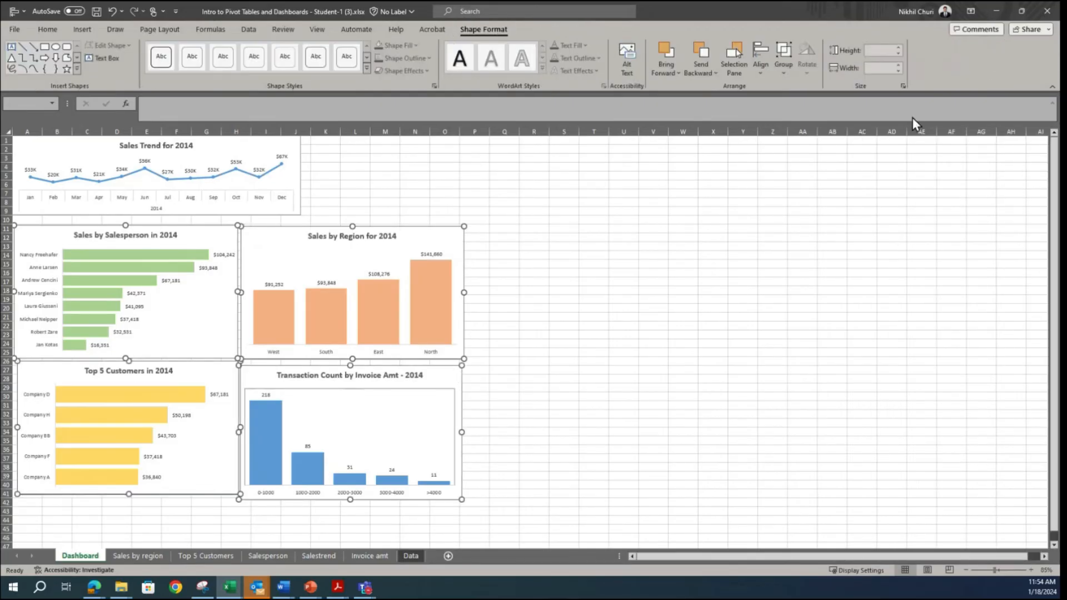
pyautogui.click(881, 52)
pyautogui.write('2')
pyautogui.press('Return')
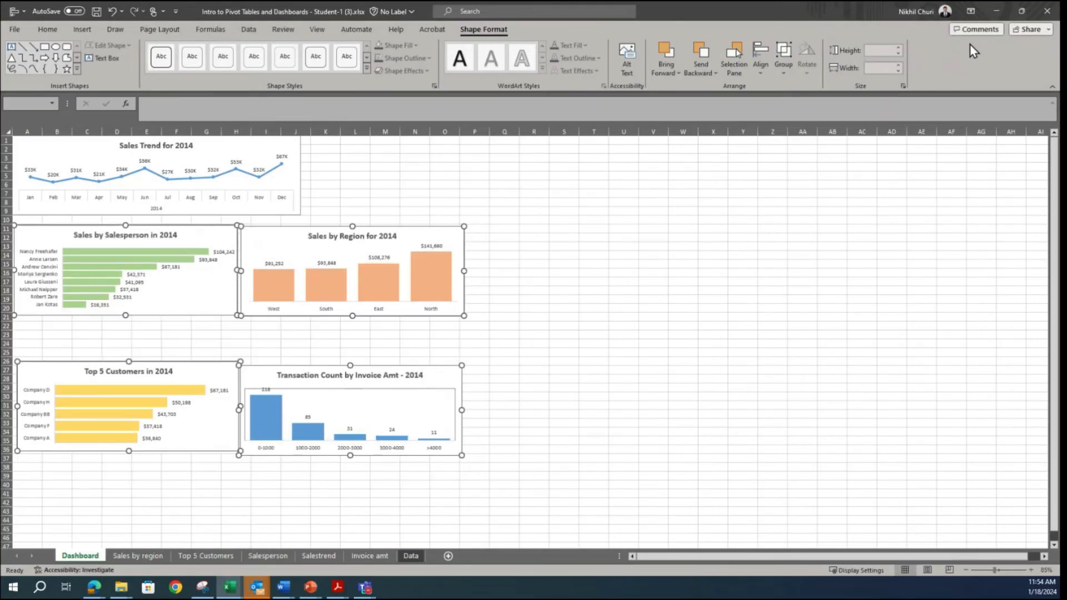
pyautogui.click(882, 68)
pyautogui.write('3.5')
pyautogui.press('Return')
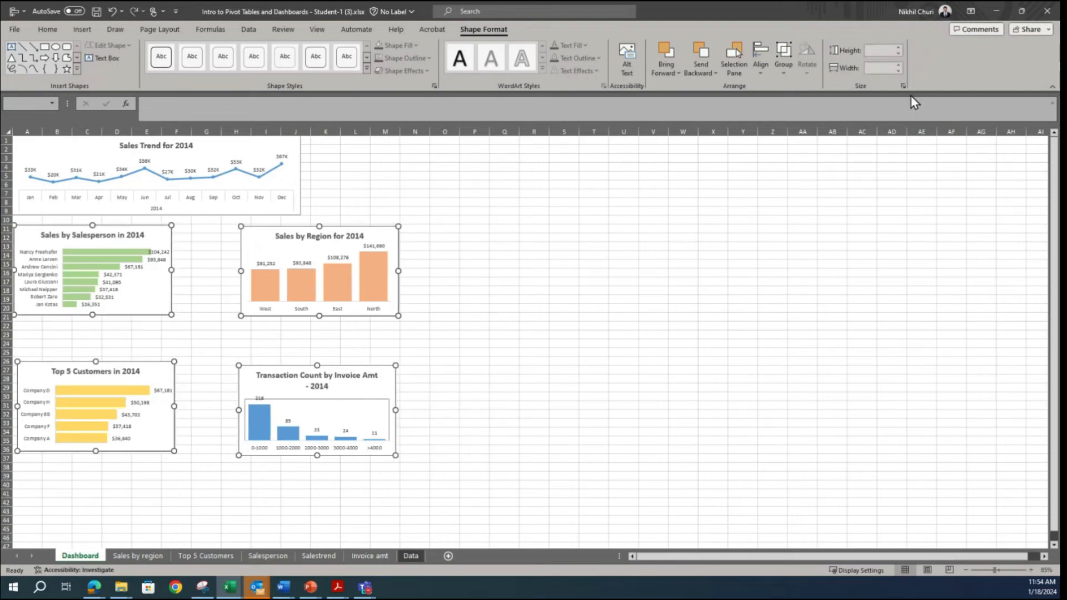
pyautogui.click(577, 345)
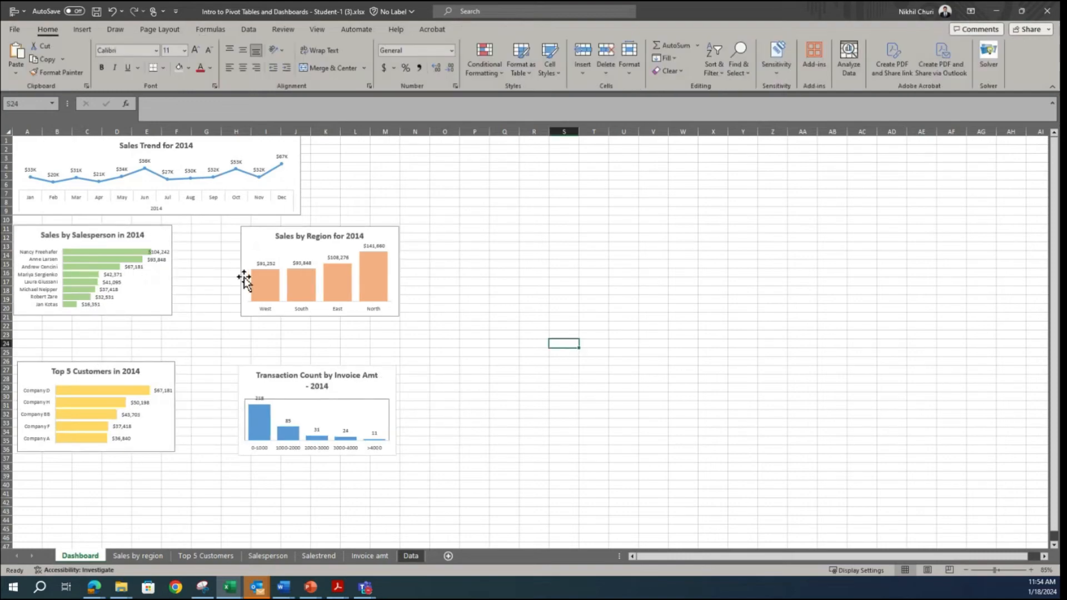
# Step: Close the gaps between the four resized charts by moving region, top customers and transaction count into a compact two-by-two grid
pyautogui.click(248, 233)
pyautogui.moveTo(248, 232); pyautogui.dragTo(193, 233)
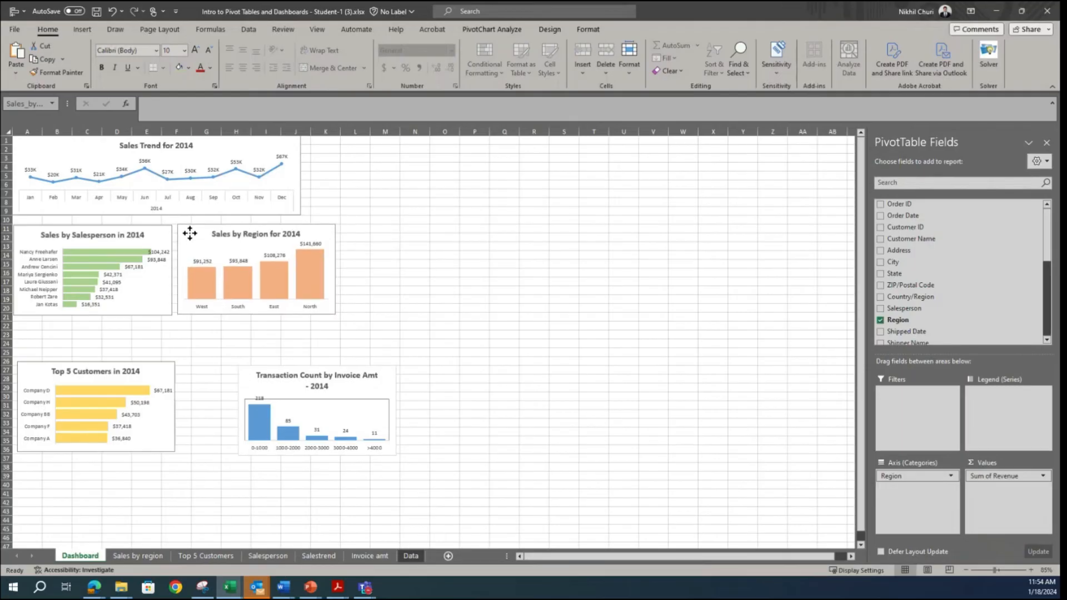
pyautogui.moveTo(151, 369); pyautogui.dragTo(144, 328)
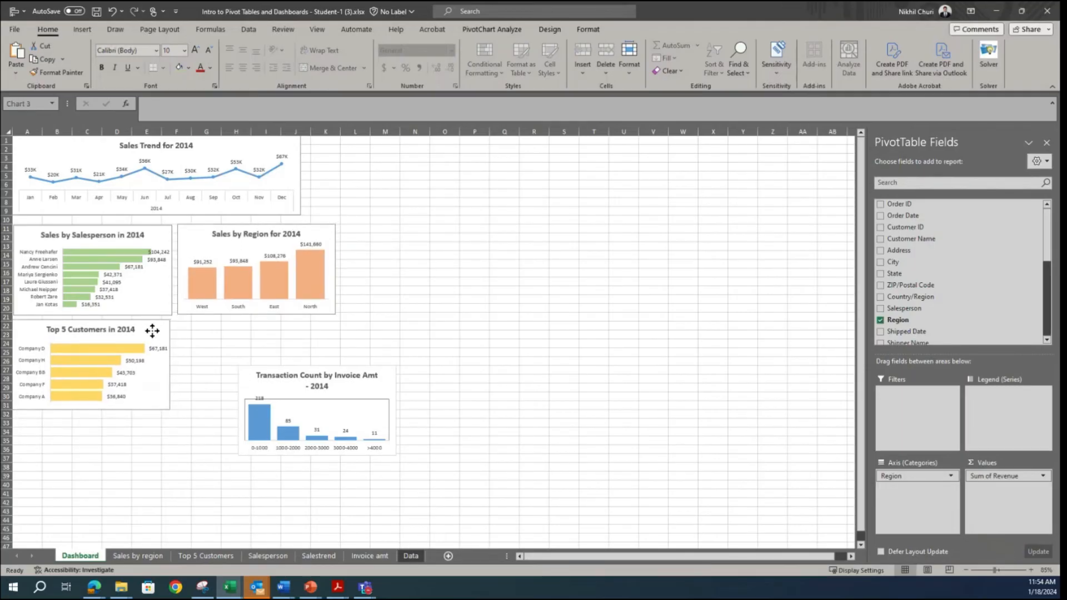
pyautogui.moveTo(389, 381); pyautogui.dragTo(323, 334)
pyautogui.click(574, 359)
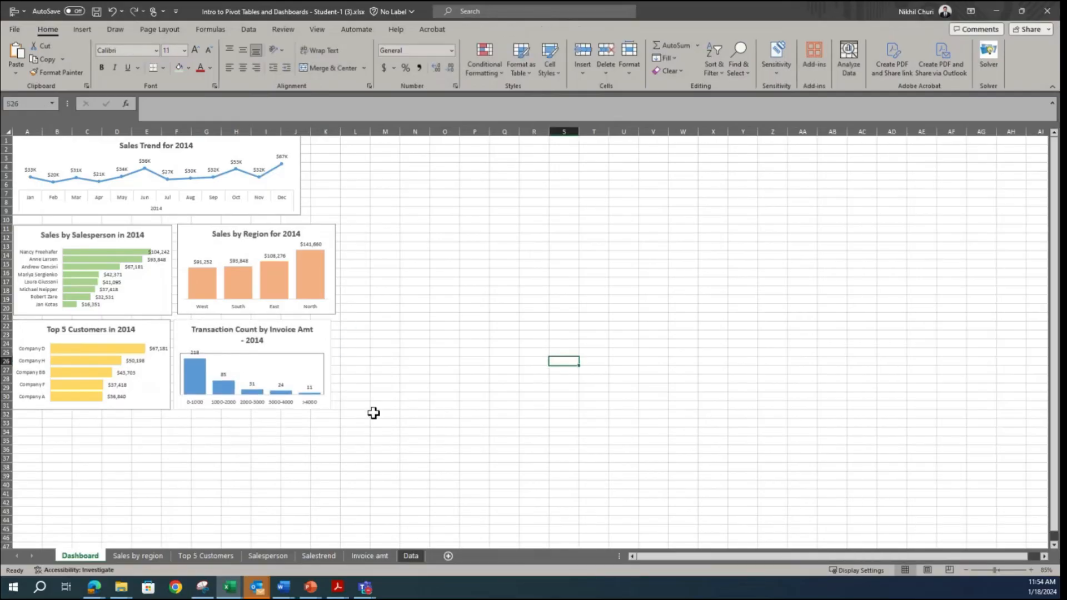
# Step: Remove the plot area border in the Transaction Count chart and give its chart area a dark grey outline
pyautogui.click(307, 356)
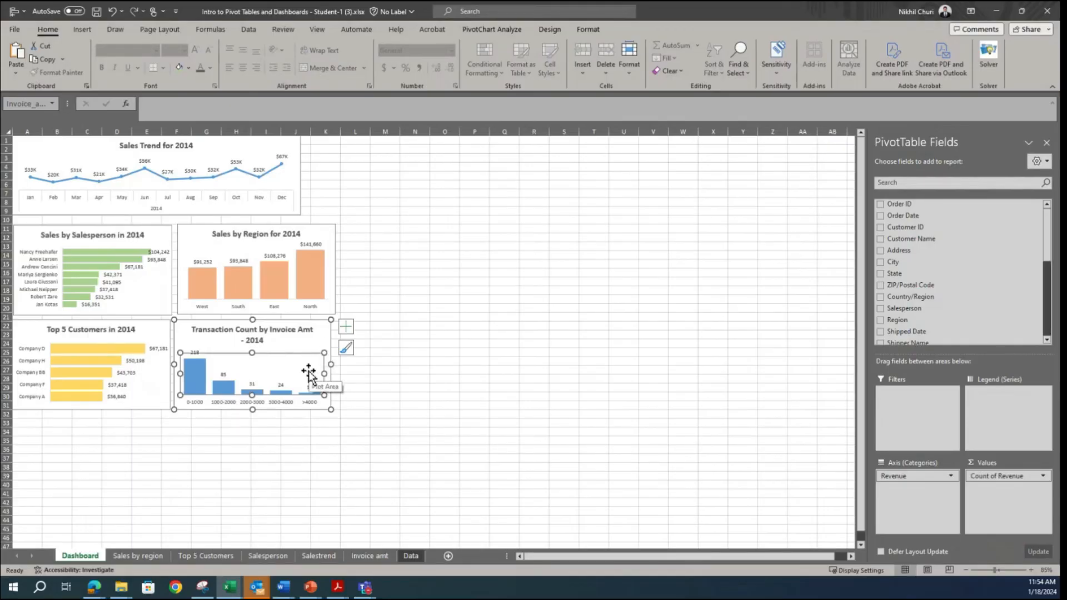
pyautogui.click(494, 362)
pyautogui.click(314, 353)
pyautogui.click(512, 325)
pyautogui.click(318, 346)
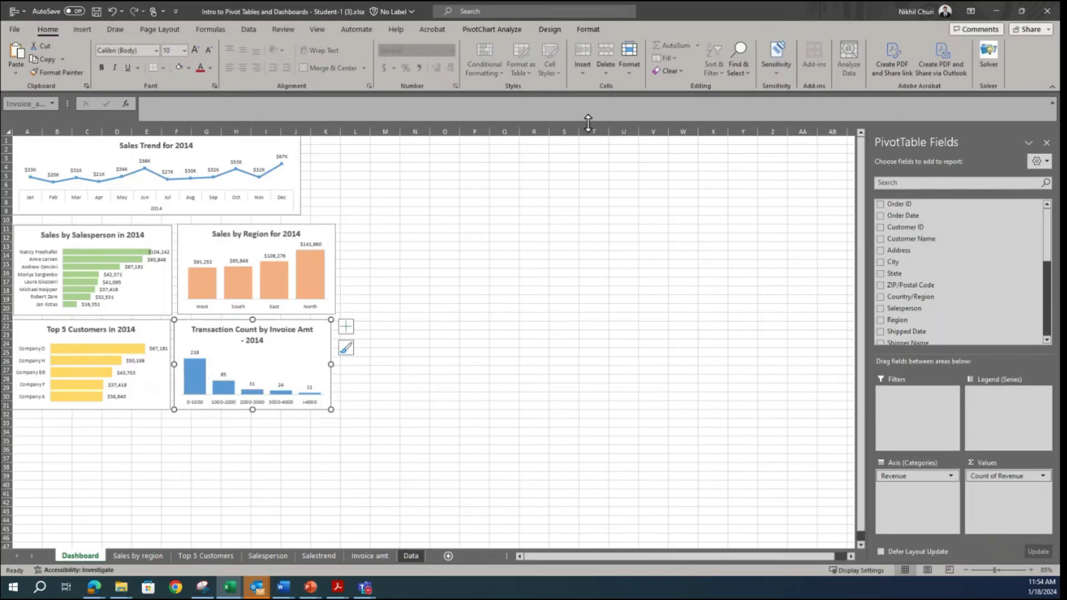
pyautogui.click(585, 28)
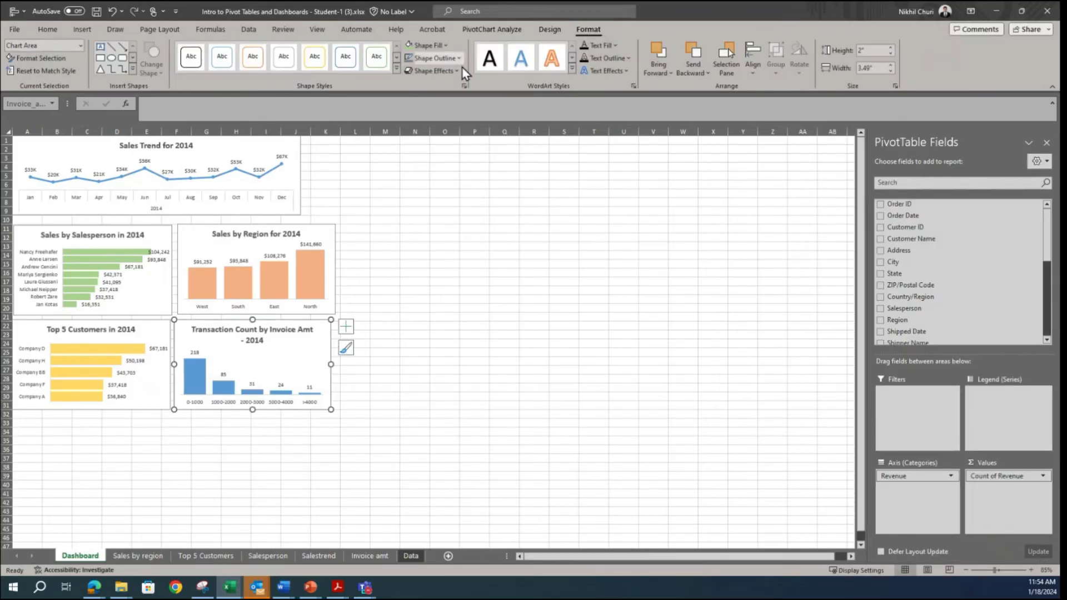
pyautogui.click(444, 59)
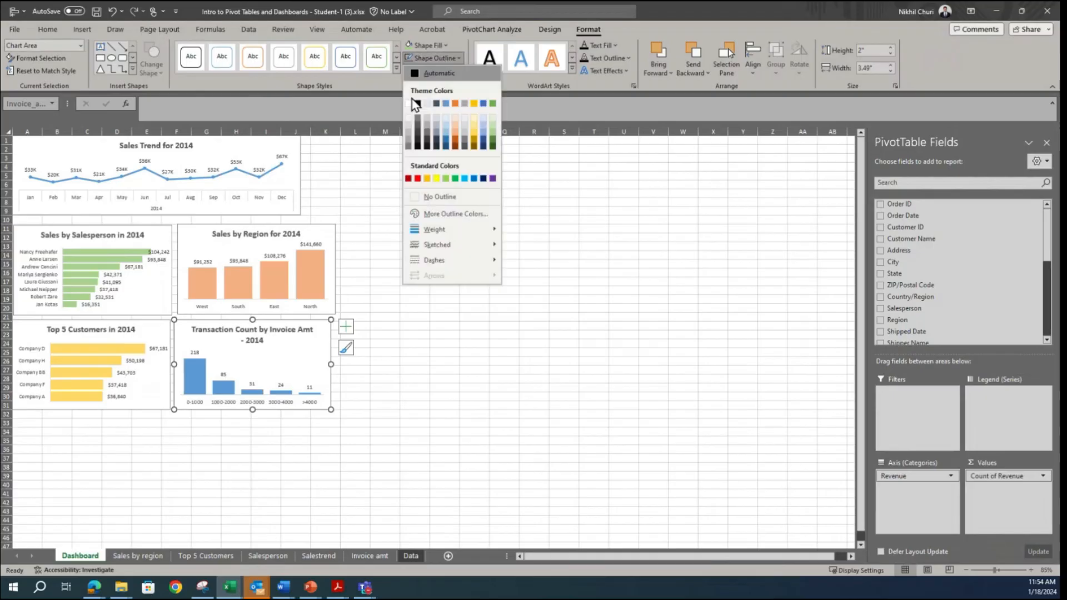
pyautogui.click(408, 147)
pyautogui.click(472, 308)
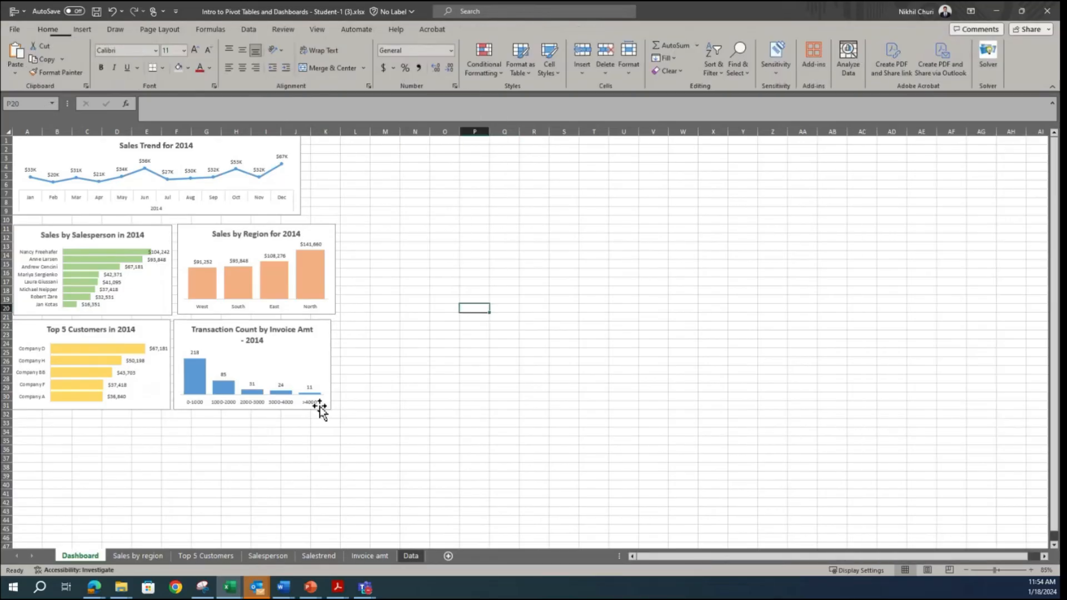
# Step: Align the tops of the Sales by Salesperson and Sales by Region charts with Align Top
pyautogui.click(321, 365)
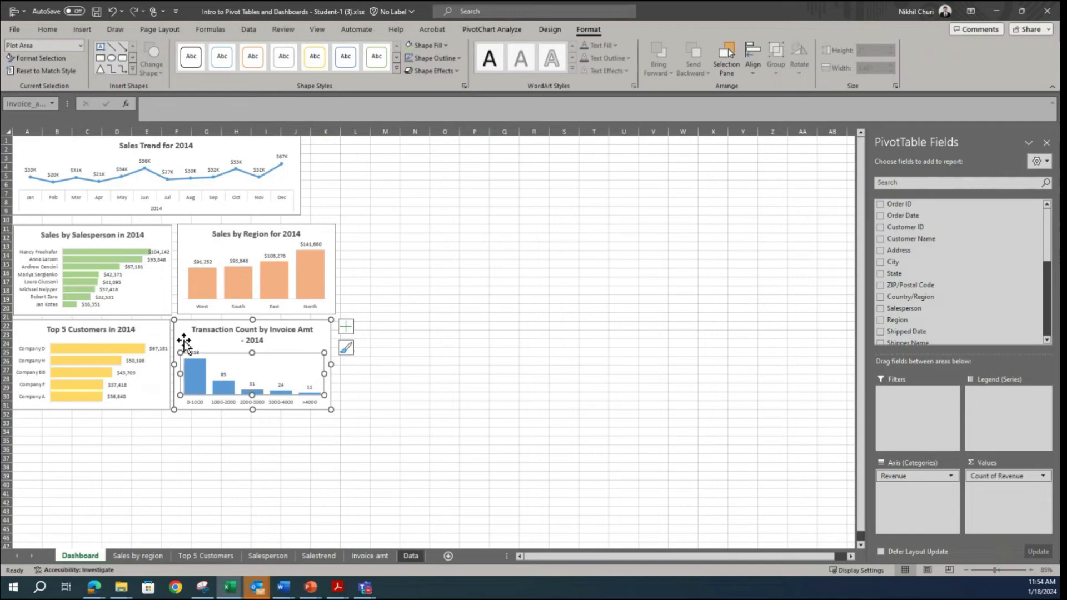
pyautogui.click(160, 279)
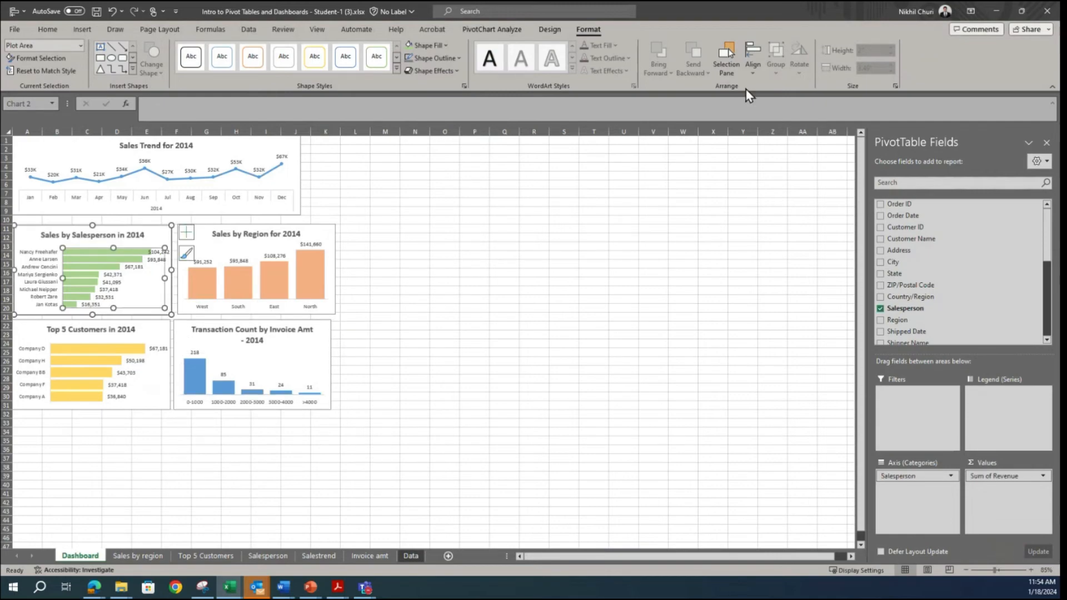
pyautogui.click(624, 237)
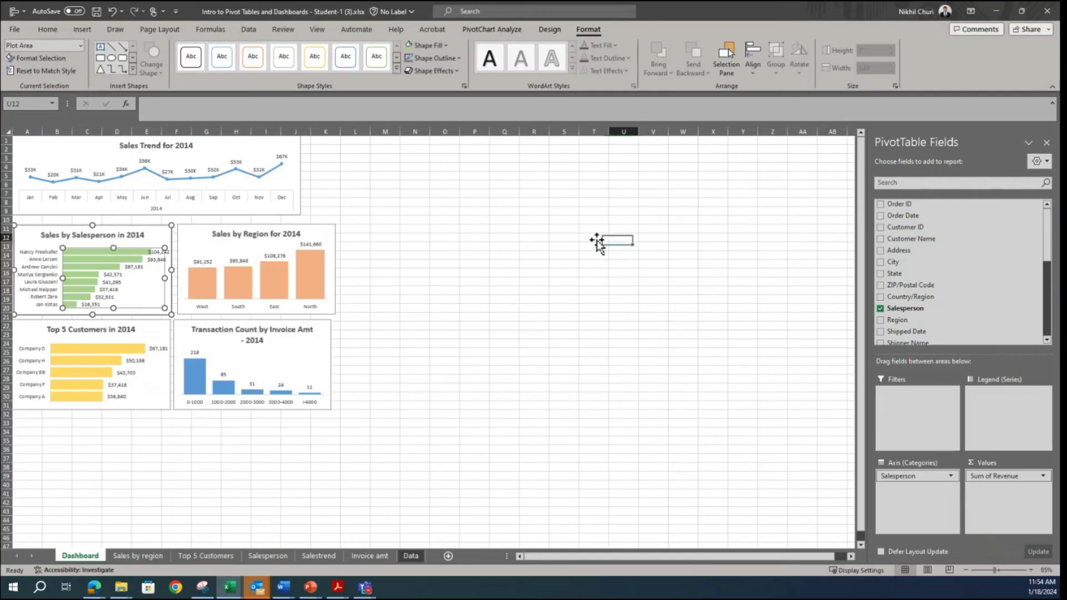
pyautogui.click(166, 232)
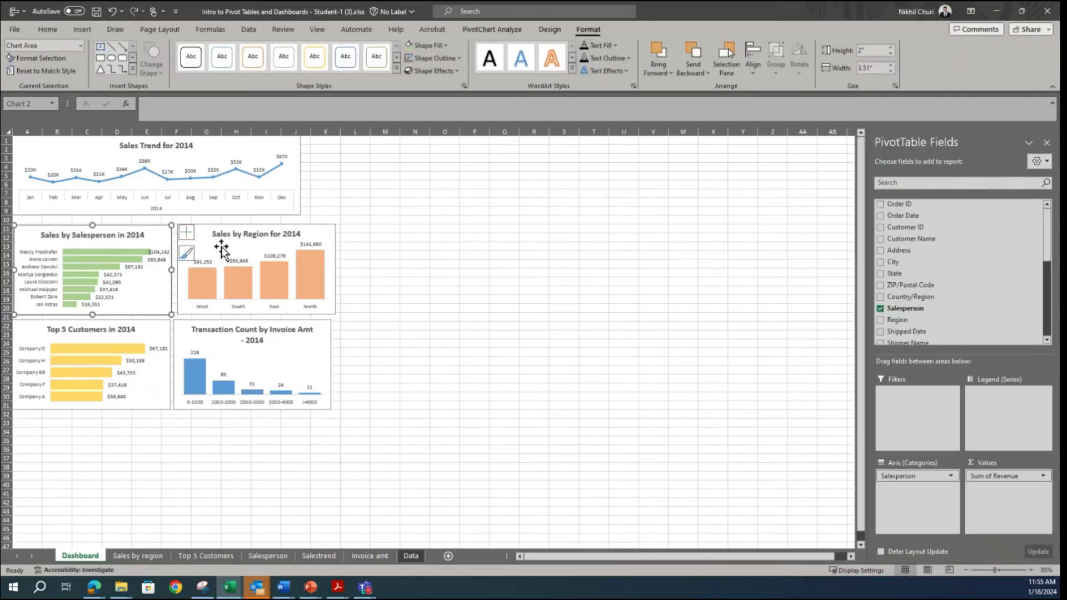
pyautogui.keyDown('ctrl'); pyautogui.click(314, 234); pyautogui.keyUp('ctrl')
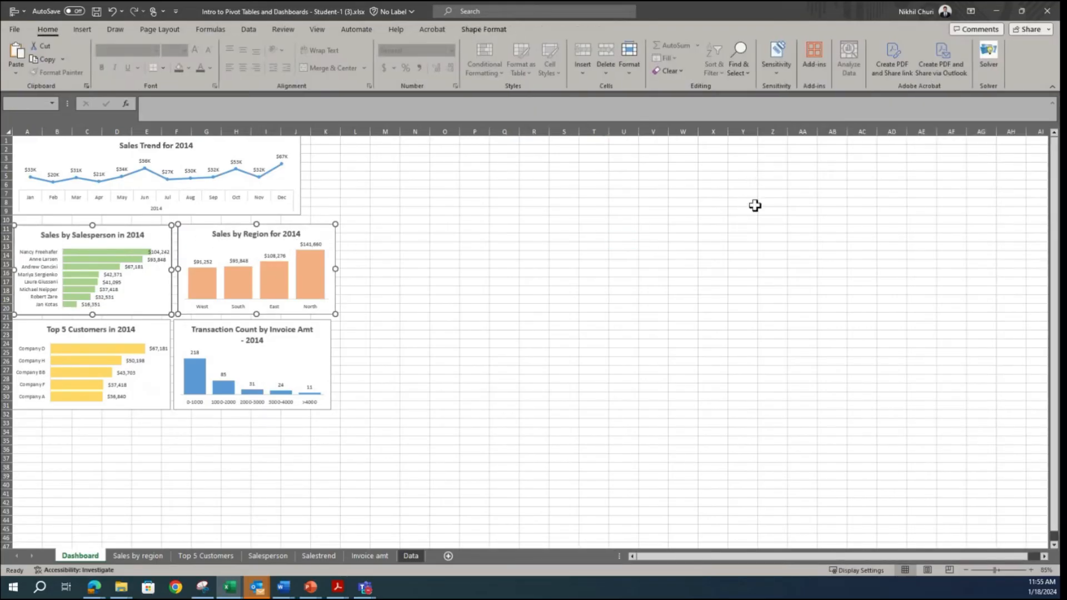
pyautogui.click(480, 29)
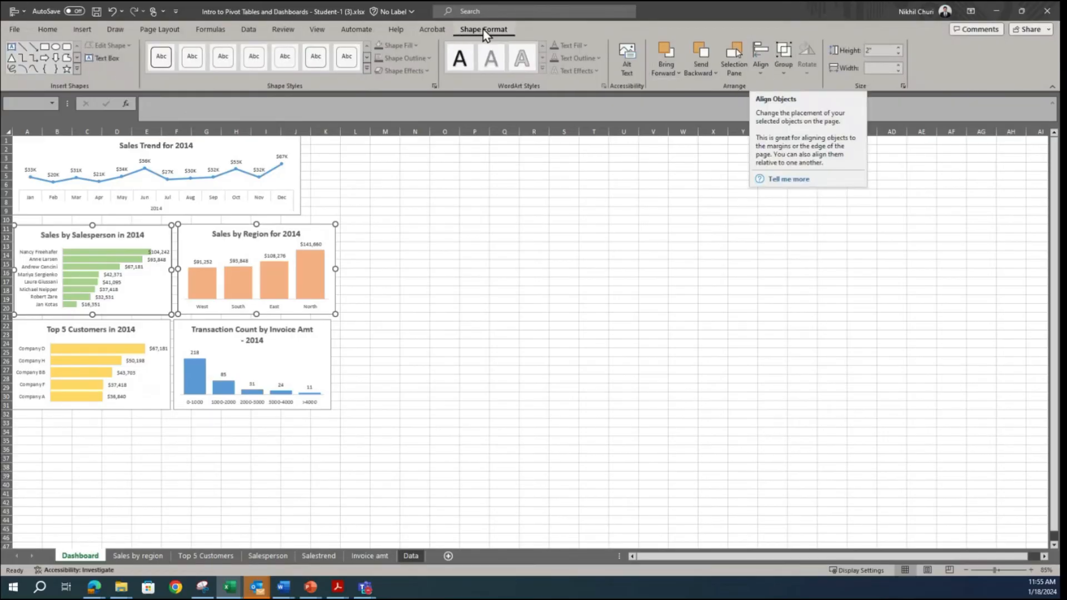
pyautogui.click(761, 75)
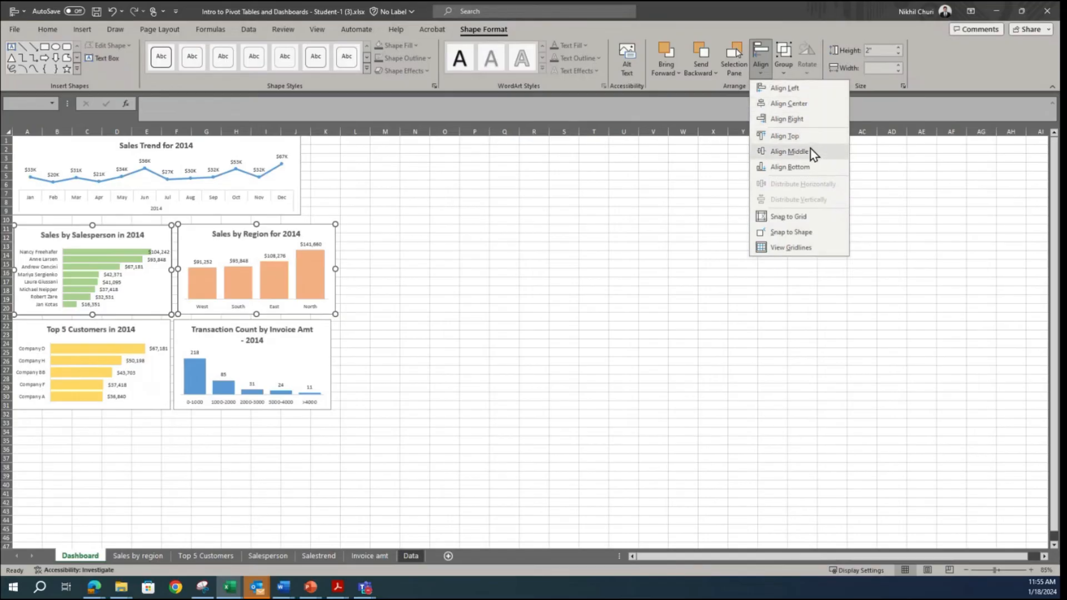
pyautogui.click(800, 137)
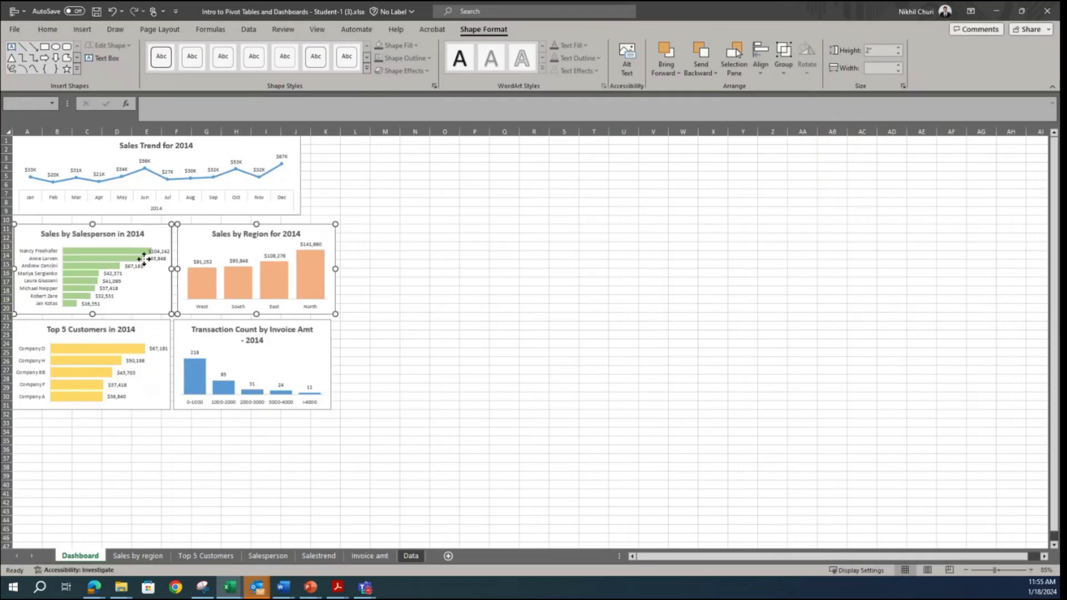
# Step: Nudge the Sales by Region chart slightly right to widen the gap from the Sales by Salesperson chart
pyautogui.click(485, 269)
pyautogui.moveTo(185, 234); pyautogui.dragTo(185, 234)
pyautogui.click(472, 282)
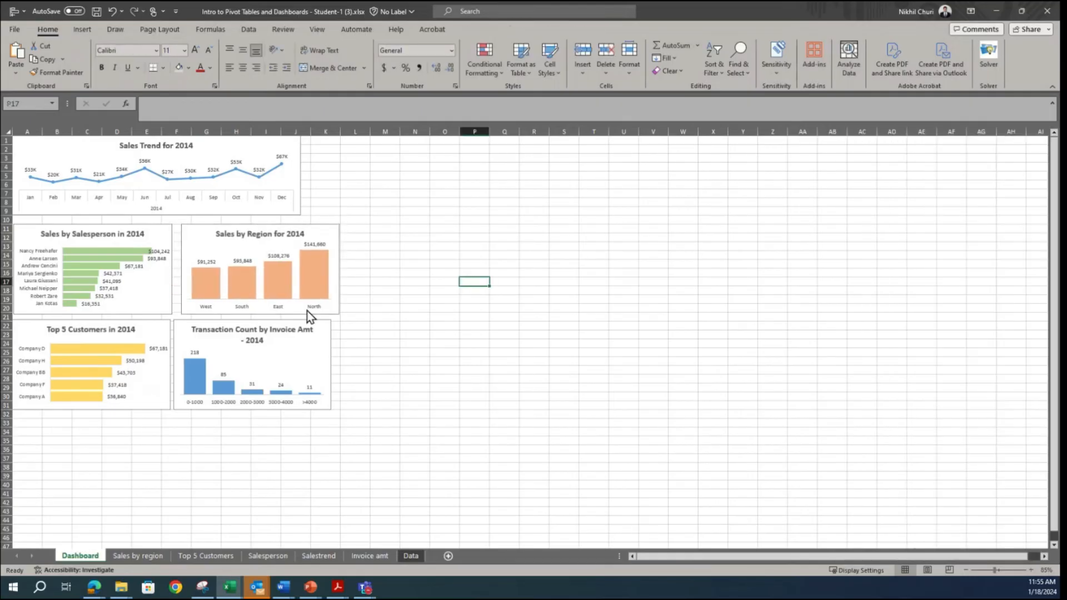
# Step: Align the left edges of the Top 5 Customers and Sales by Salesperson charts with Align Left
pyautogui.click(161, 331)
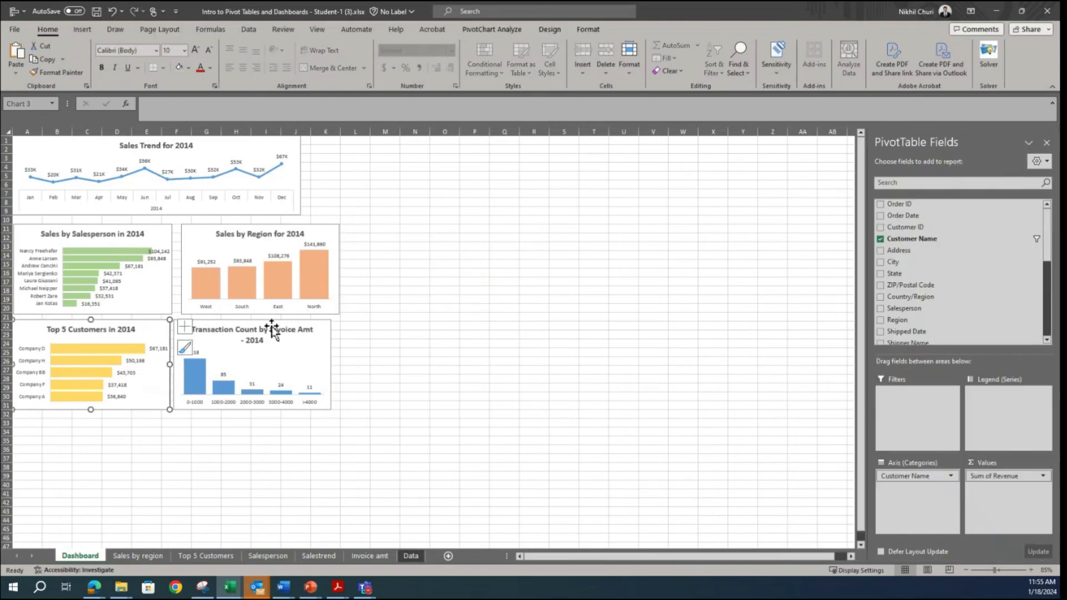
pyautogui.keyDown('ctrl'); pyautogui.click(162, 236); pyautogui.keyUp('ctrl')
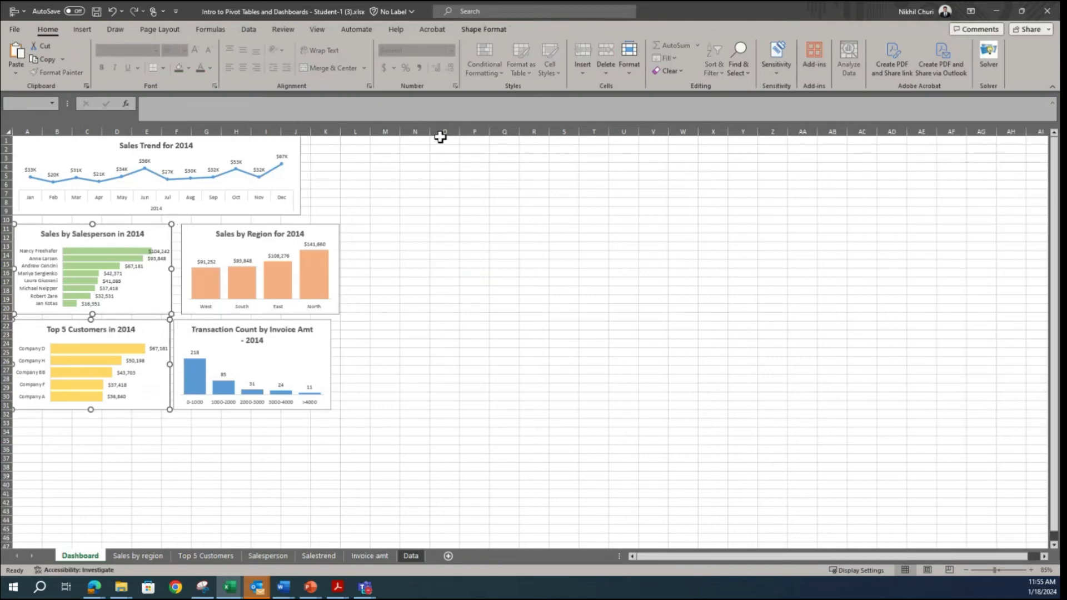
pyautogui.click(484, 29)
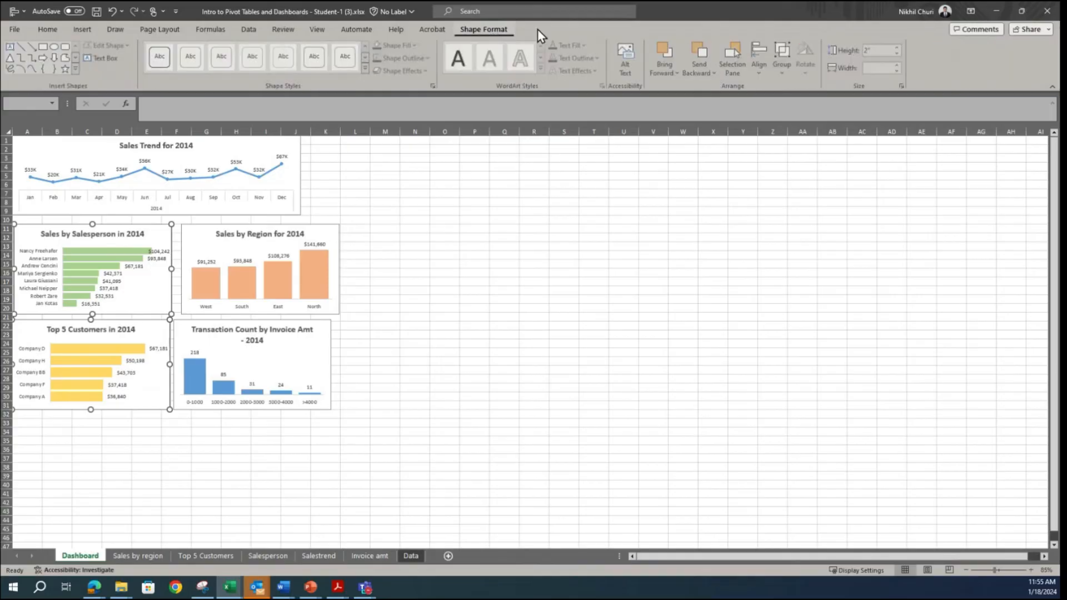
pyautogui.click(759, 72)
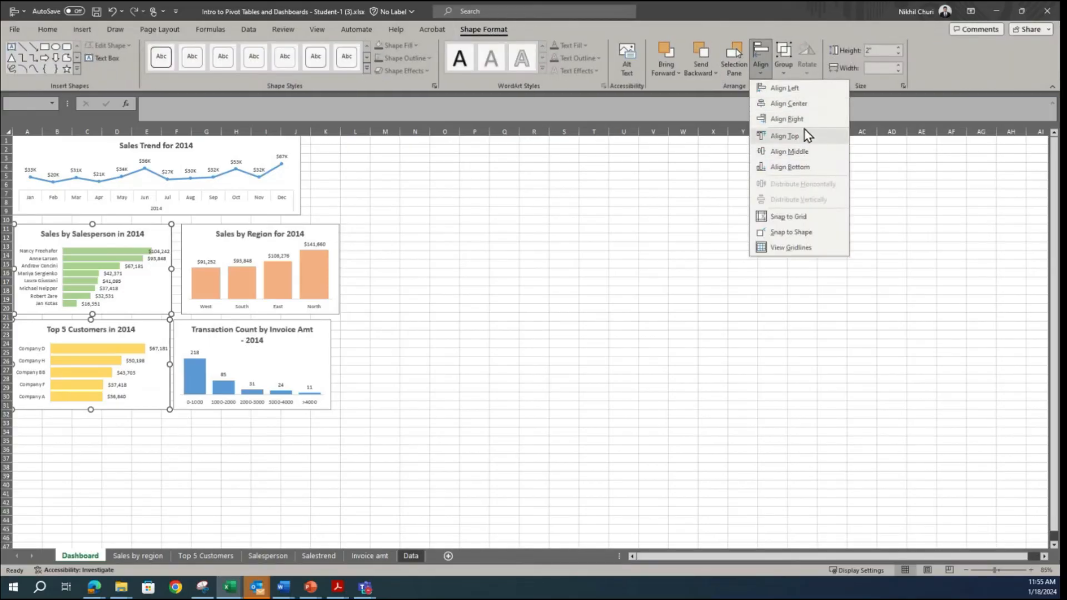
pyautogui.click(803, 89)
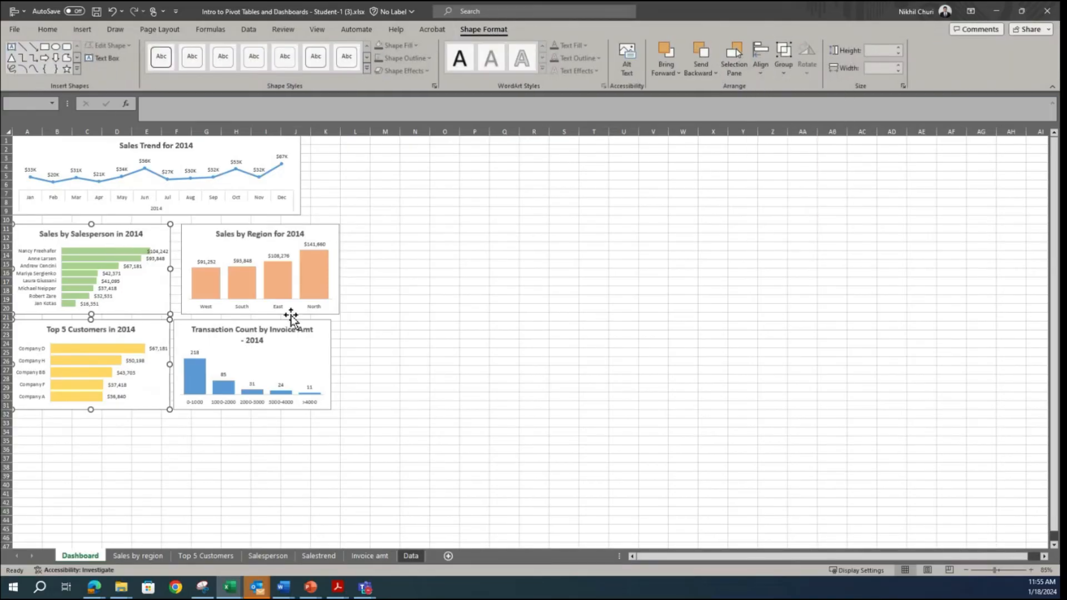
# Step: Move the Sales by Region chart slightly left and left-align it with the Transaction Count chart using Align Left
pyautogui.click(198, 239)
pyautogui.moveTo(197, 238); pyautogui.dragTo(190, 239)
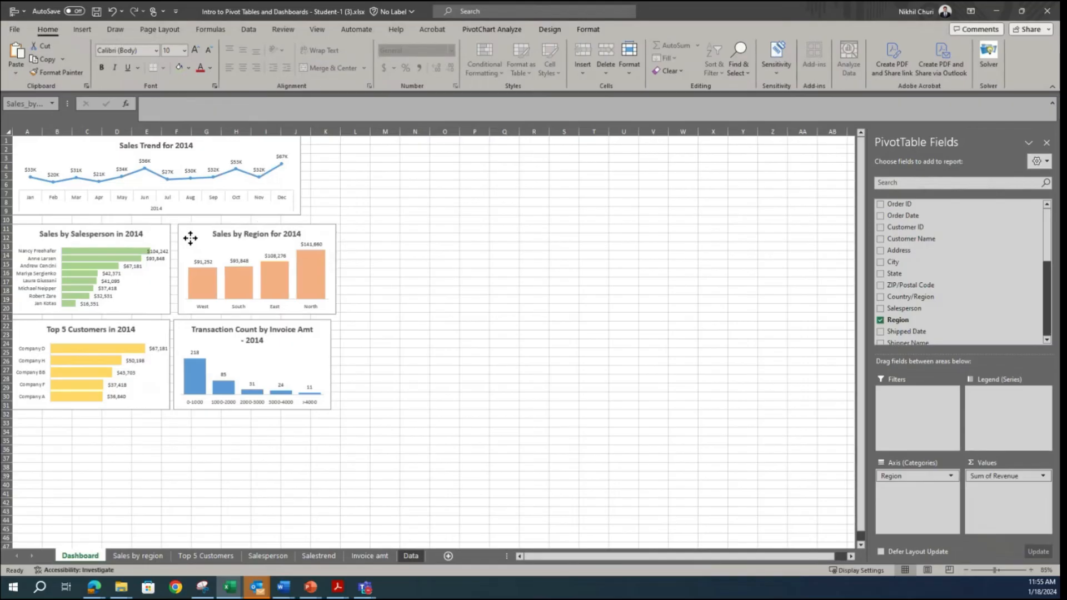
pyautogui.click(188, 237)
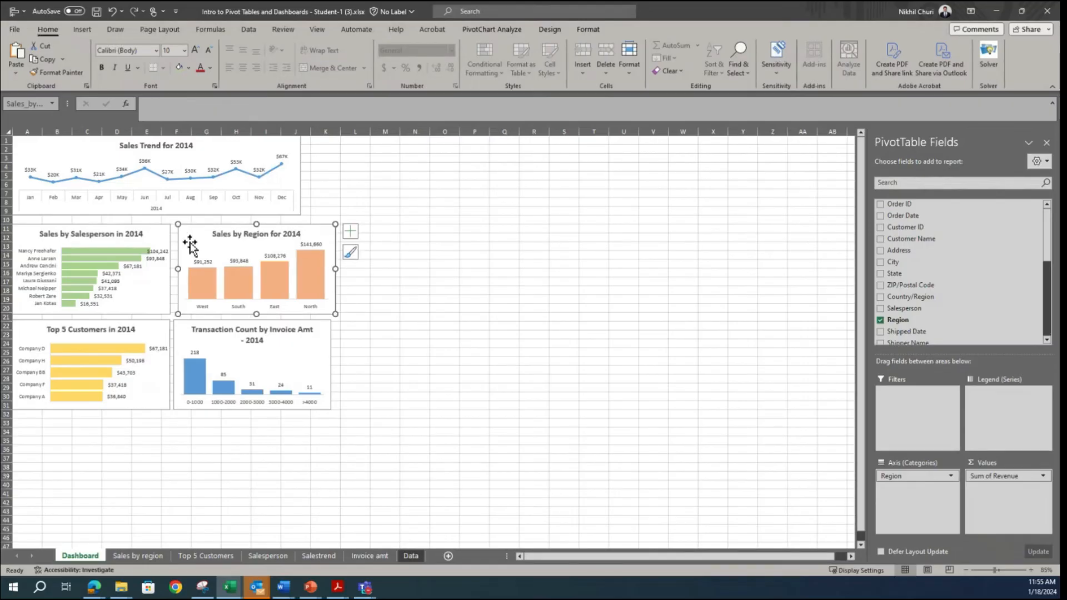
pyautogui.keyDown('ctrl'); pyautogui.click(180, 331); pyautogui.keyUp('ctrl')
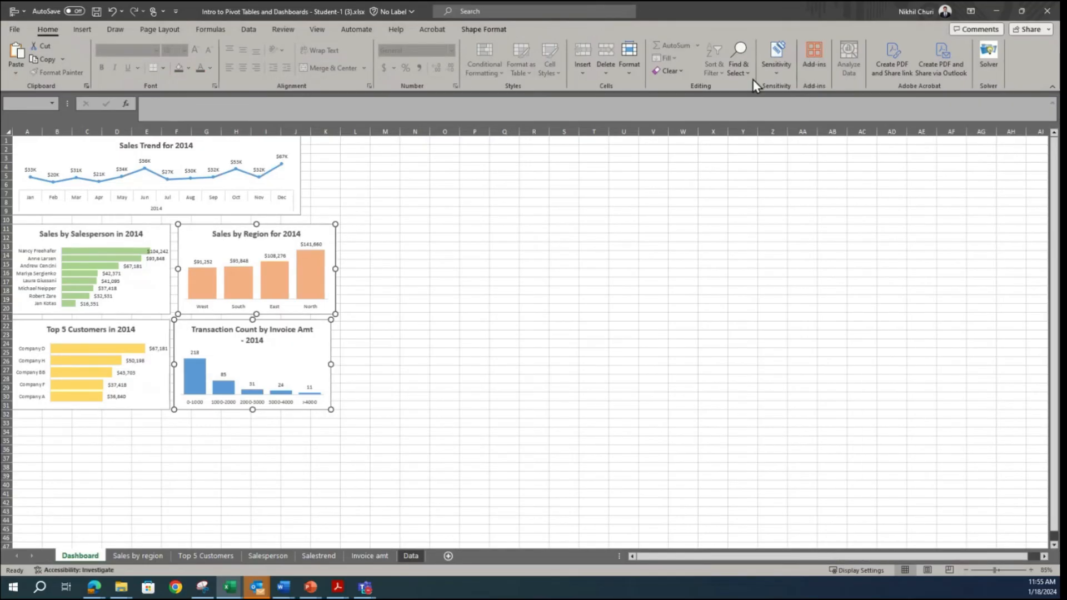
pyautogui.click(477, 32)
pyautogui.click(756, 71)
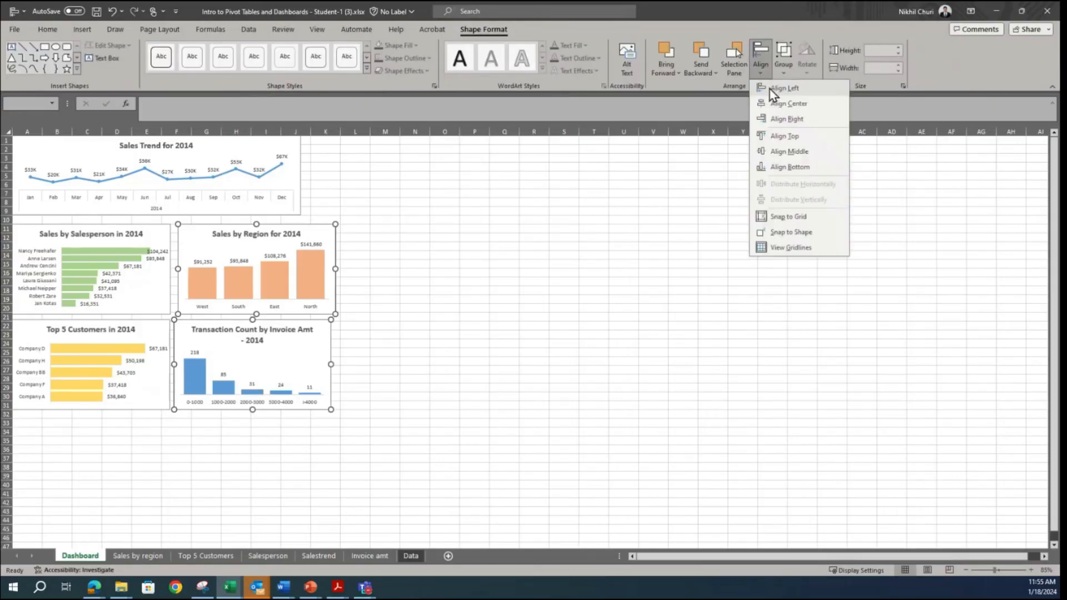
pyautogui.click(785, 88)
pyautogui.click(367, 306)
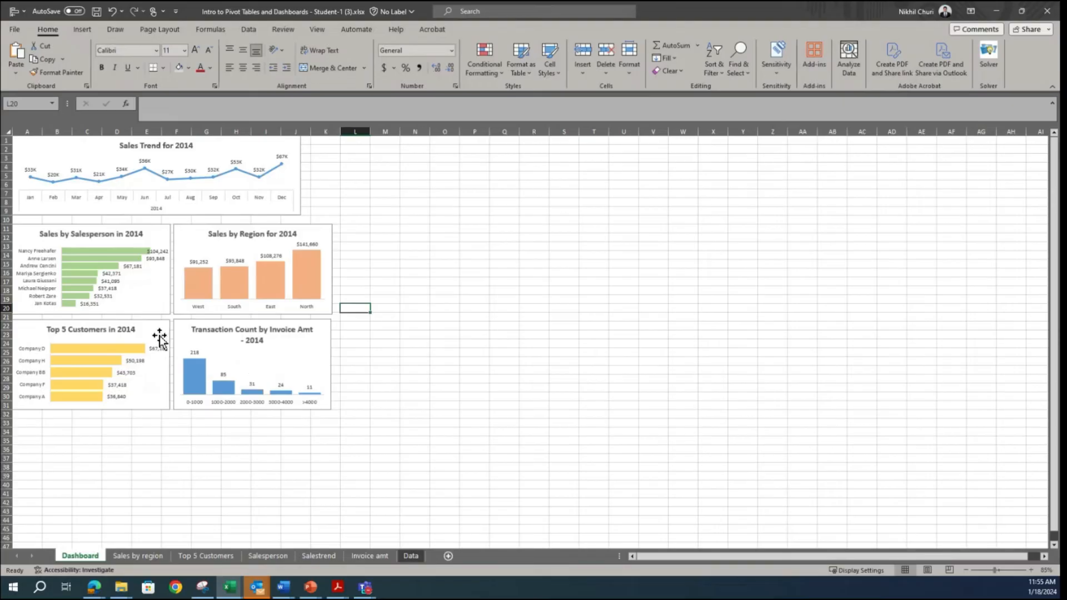
# Step: Widen the Sales Trend chart to the right edge of column K so it spans the charts below
pyautogui.click(298, 174)
pyautogui.moveTo(302, 176); pyautogui.dragTo(340, 176)
pyautogui.click(474, 272)
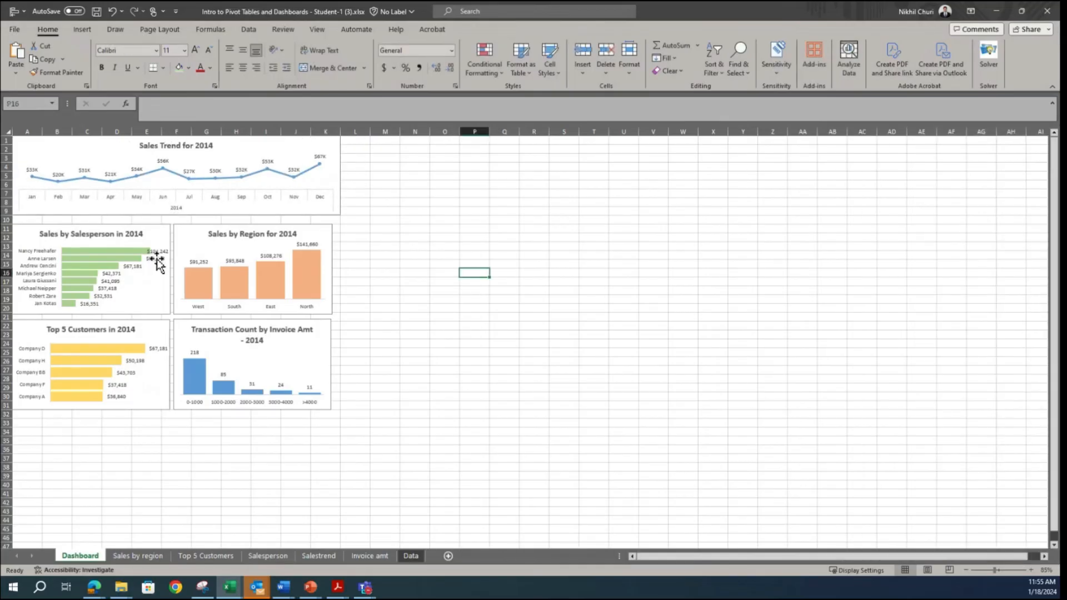
# Step: Stretch the plot area of the Sales by Salesperson chart to the chart's right edge
pyautogui.click(159, 280)
pyautogui.click(504, 273)
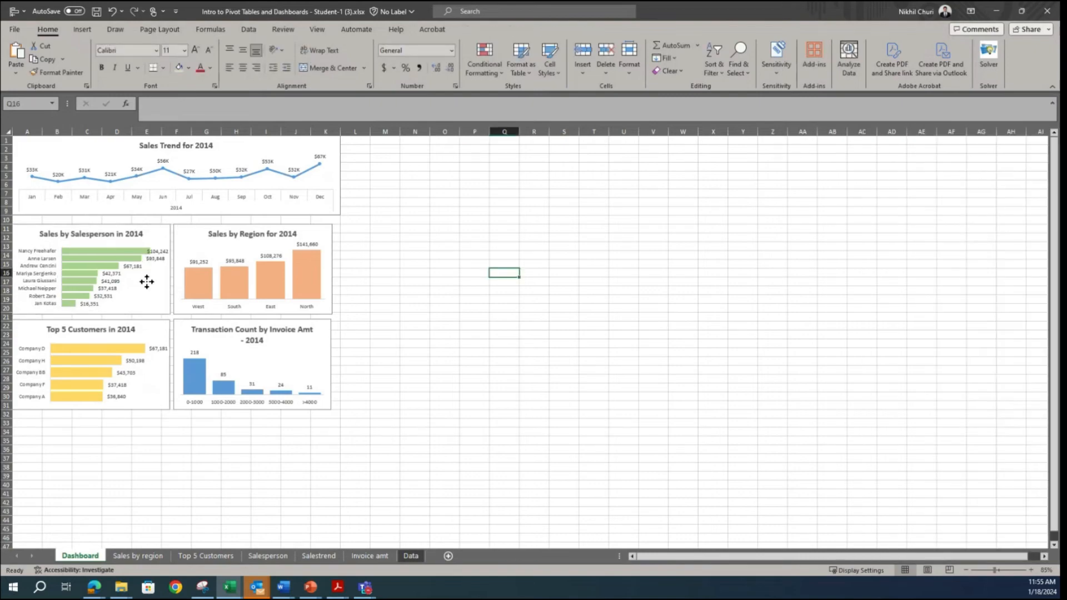
pyautogui.click(158, 279)
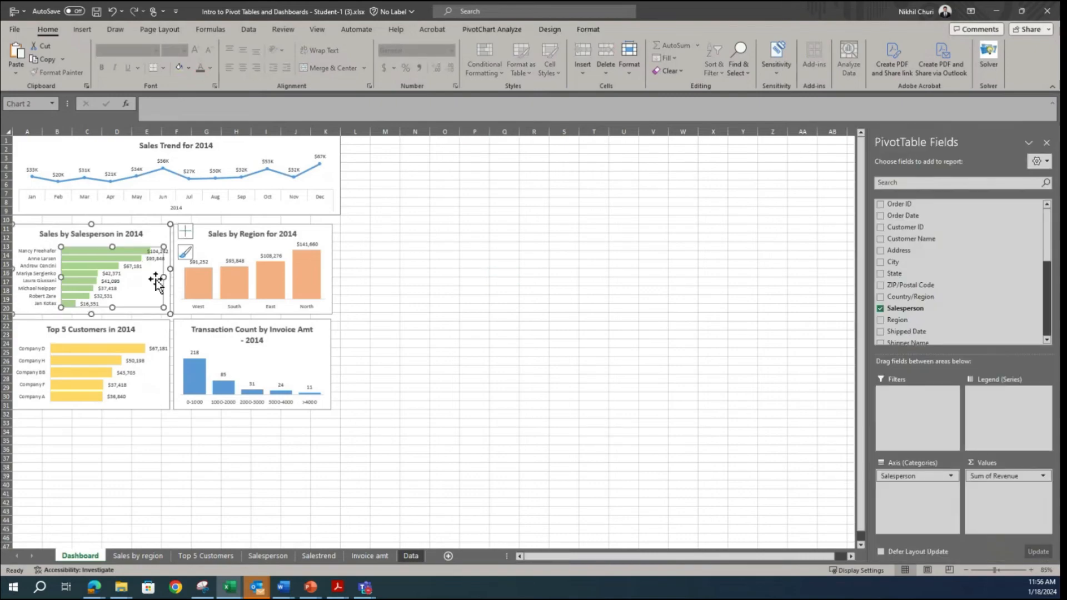
pyautogui.moveTo(163, 277); pyautogui.dragTo(170, 276)
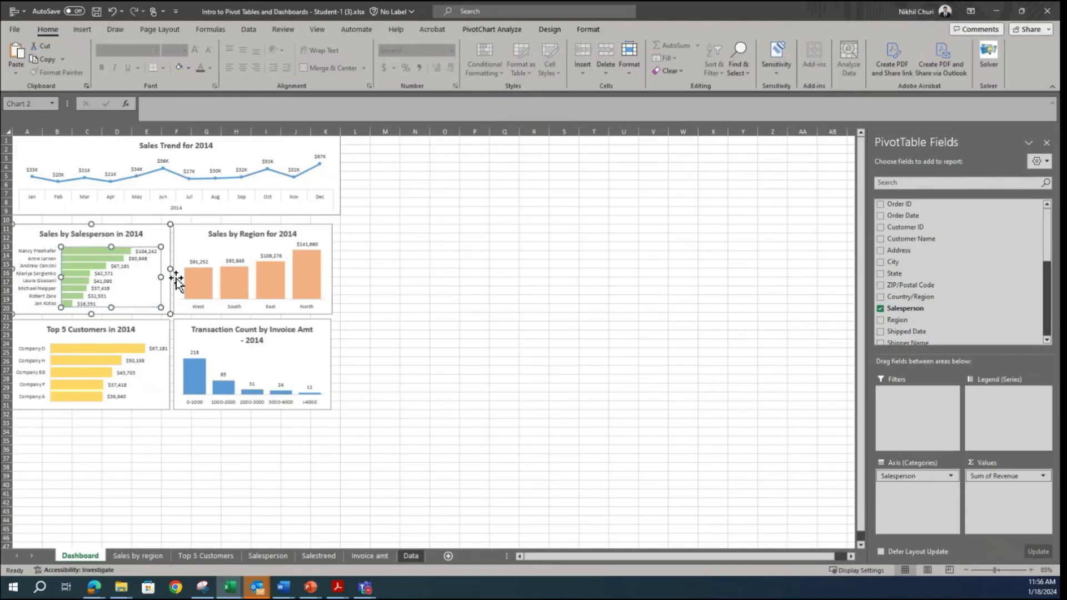
pyautogui.click(474, 304)
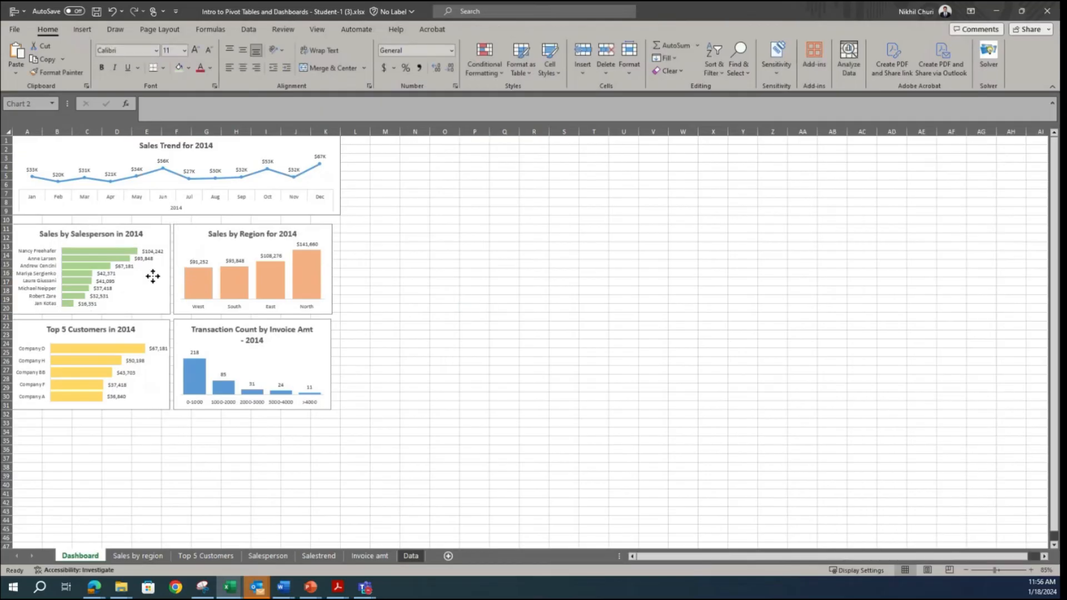
pyautogui.click(149, 275)
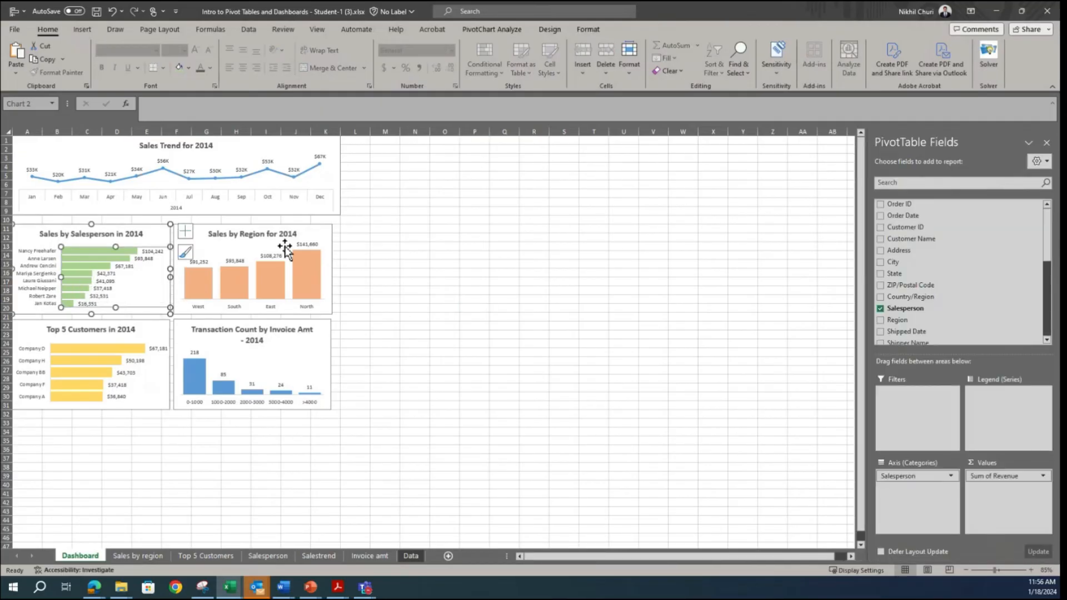
# Step: Shorten the transaction chart's title to "Transaction Count by Invoice Amt" by removing the "- 2014" ending
pyautogui.click(269, 233)
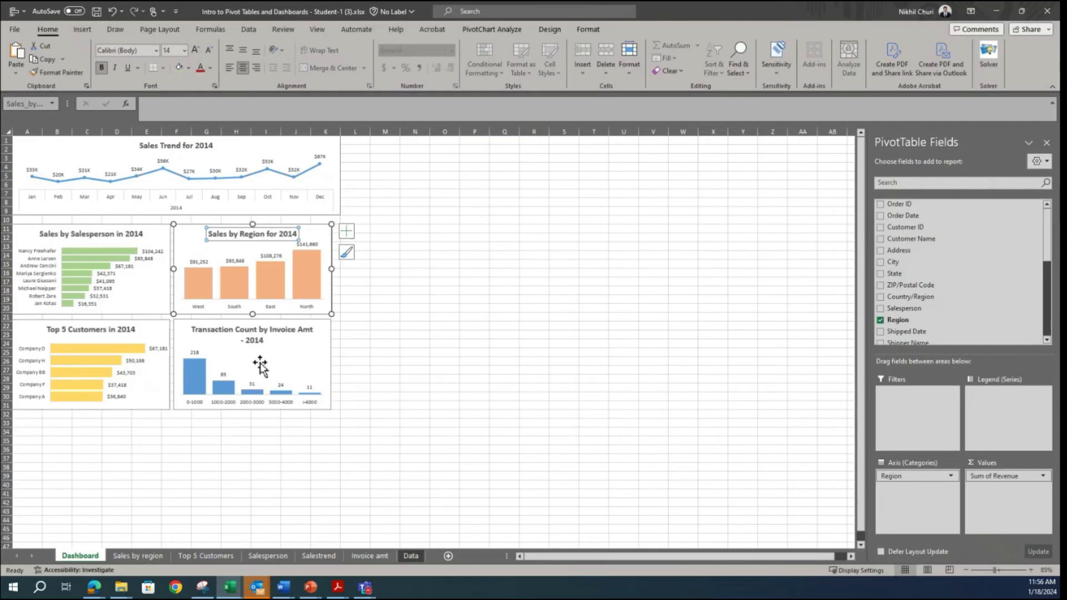
pyautogui.click(260, 340)
pyautogui.click(261, 340)
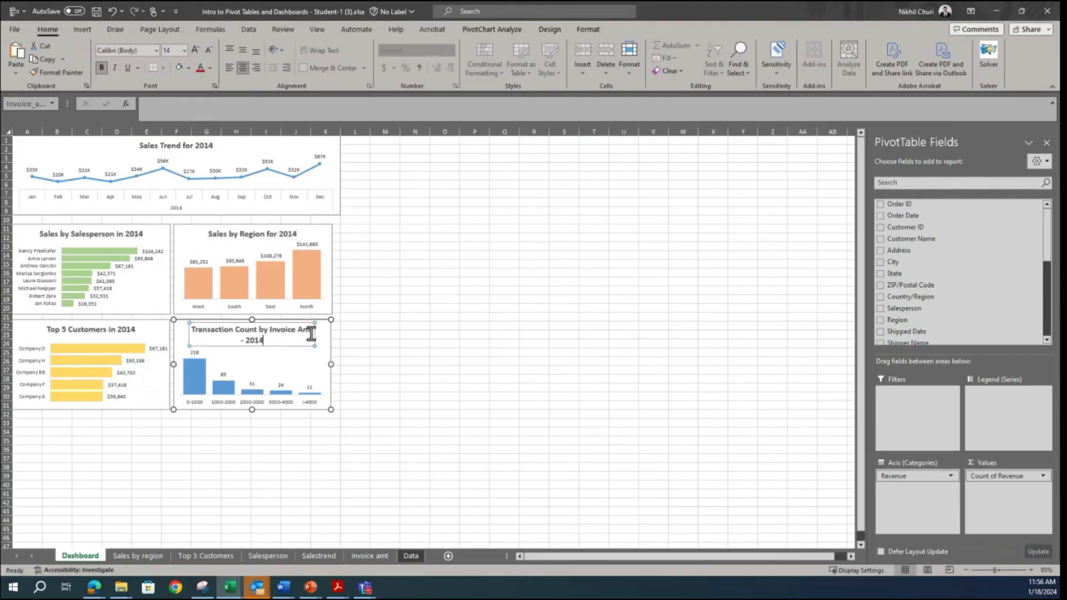
pyautogui.press('BackSpace')
pyautogui.press('BackSpace')
pyautogui.press('BackSpace')
pyautogui.press('BackSpace')
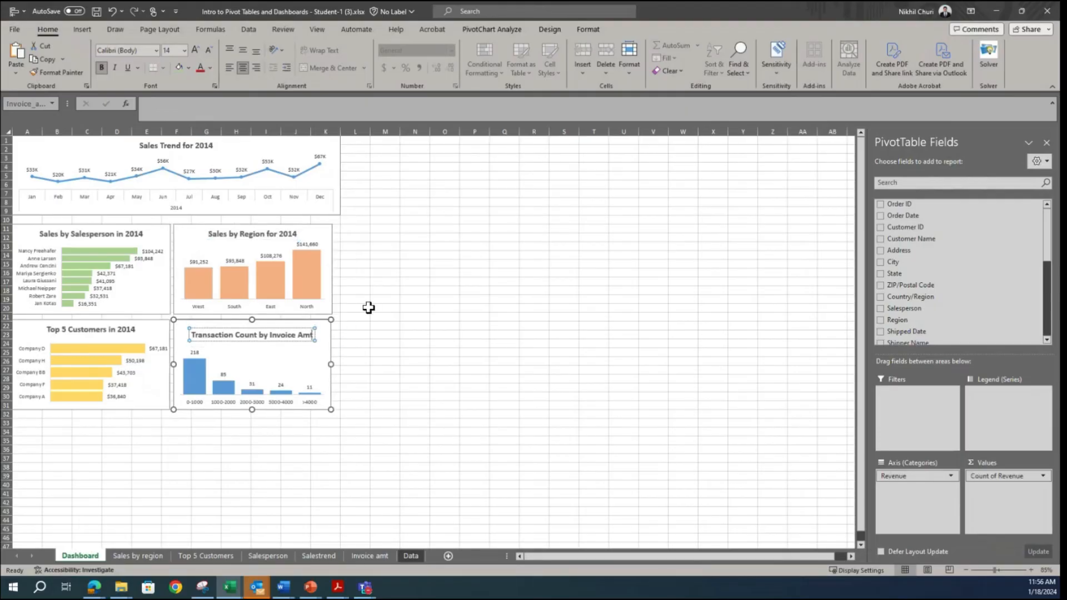
pyautogui.click(370, 307)
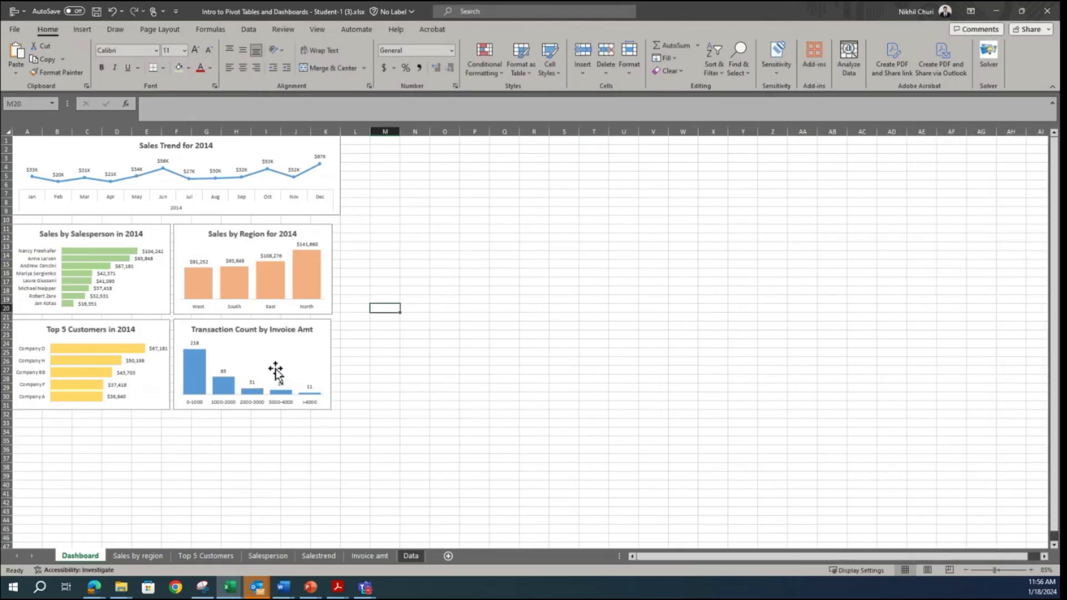
# Step: Enlarge the plot area of the Transaction Count chart upward to the level of its title
pyautogui.click(257, 350)
pyautogui.click(243, 331)
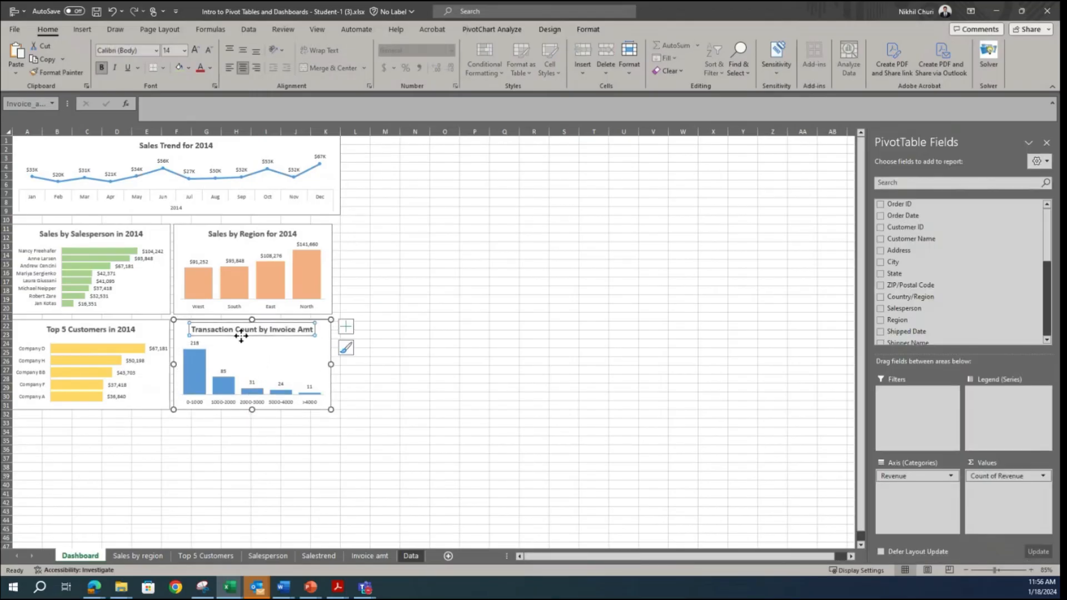
pyautogui.click(231, 356)
pyautogui.moveTo(251, 343); pyautogui.dragTo(254, 334)
pyautogui.click(431, 343)
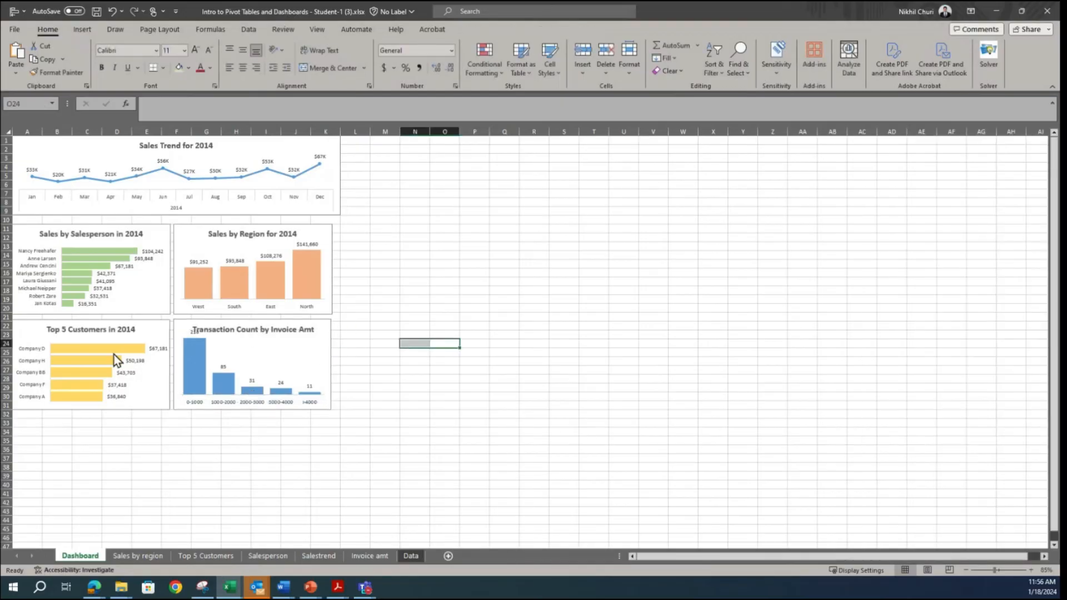
# Step: Enlarge the plot area of the Top 5 Customers chart upward and shift its title slightly up
pyautogui.click(107, 346)
pyautogui.click(160, 388)
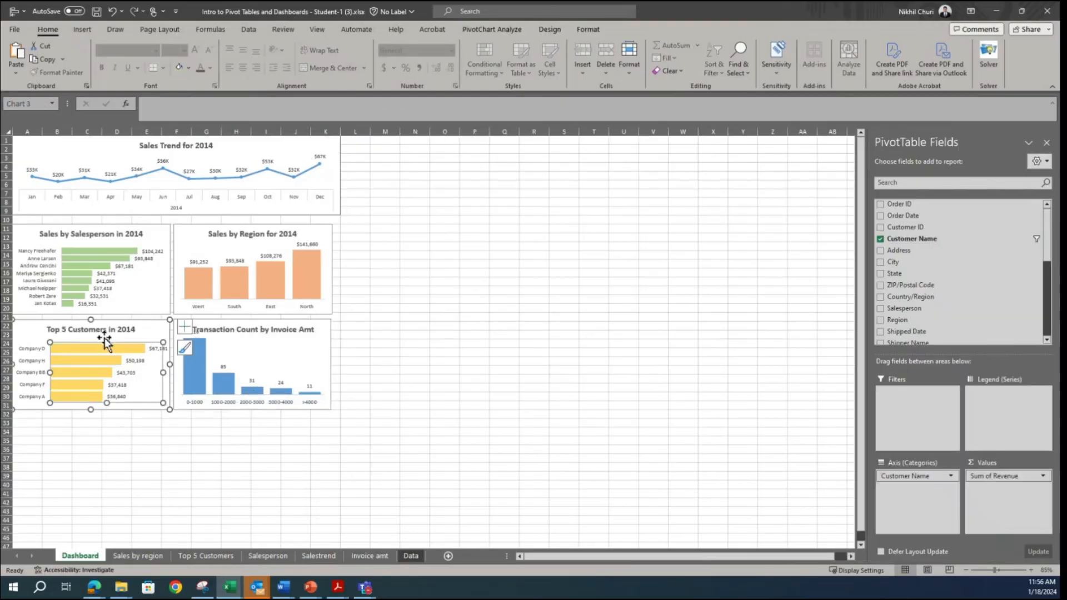
pyautogui.moveTo(107, 340); pyautogui.dragTo(111, 333)
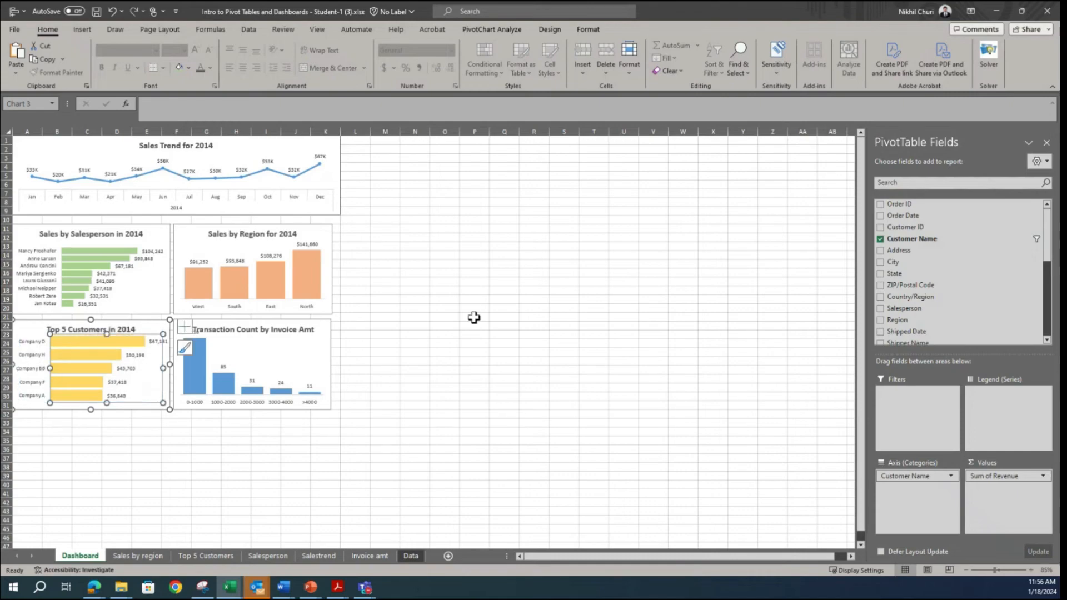
pyautogui.click(474, 317)
pyautogui.click(105, 327)
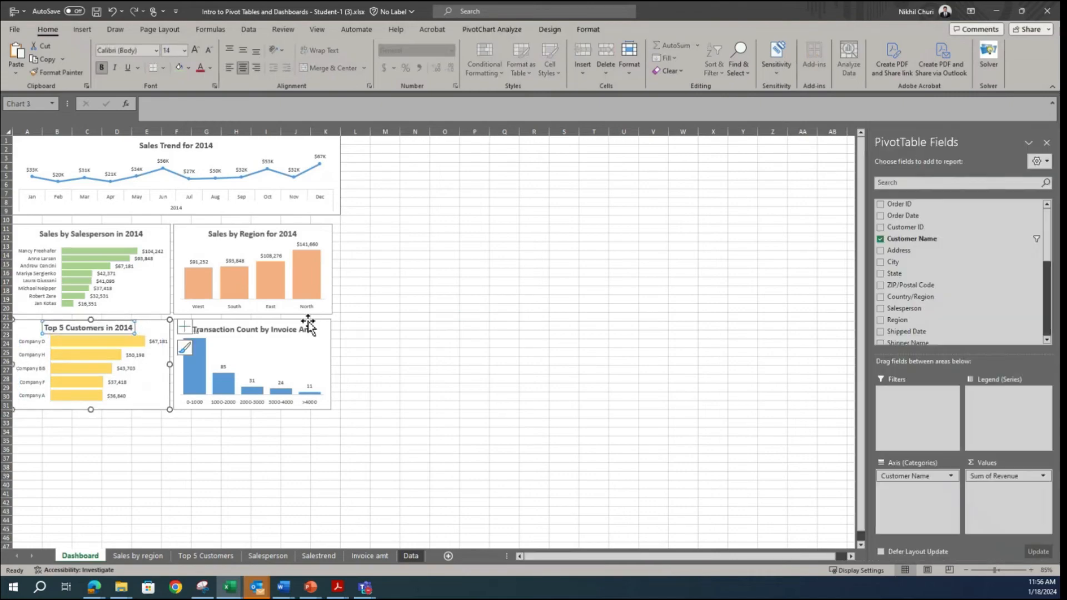
pyautogui.click(426, 349)
# Step: Extend the plot area of the Sales by Region chart slightly downward
pyautogui.click(293, 279)
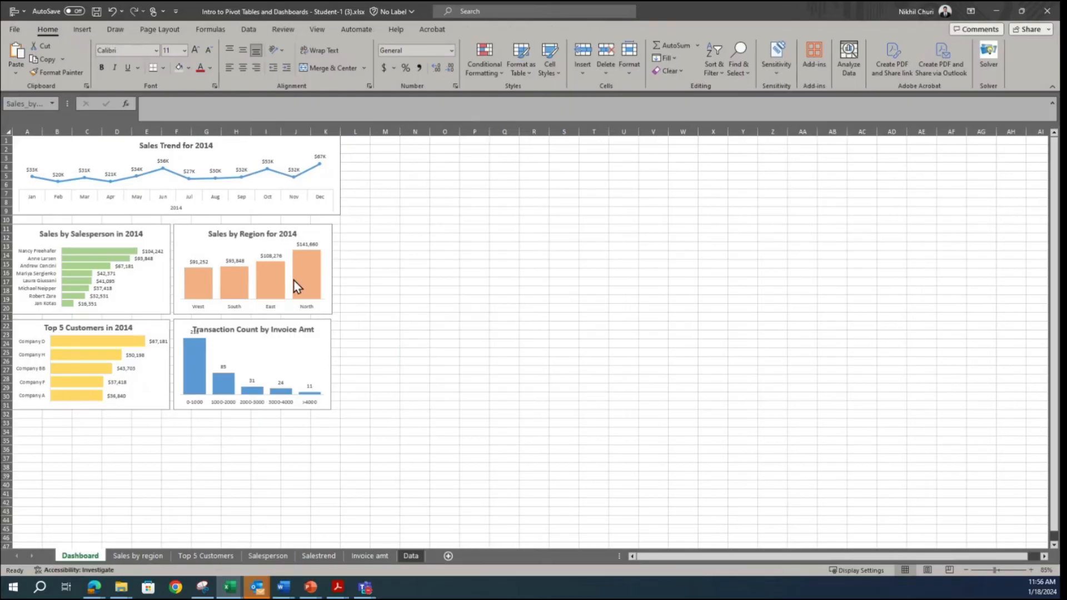
pyautogui.click(181, 265)
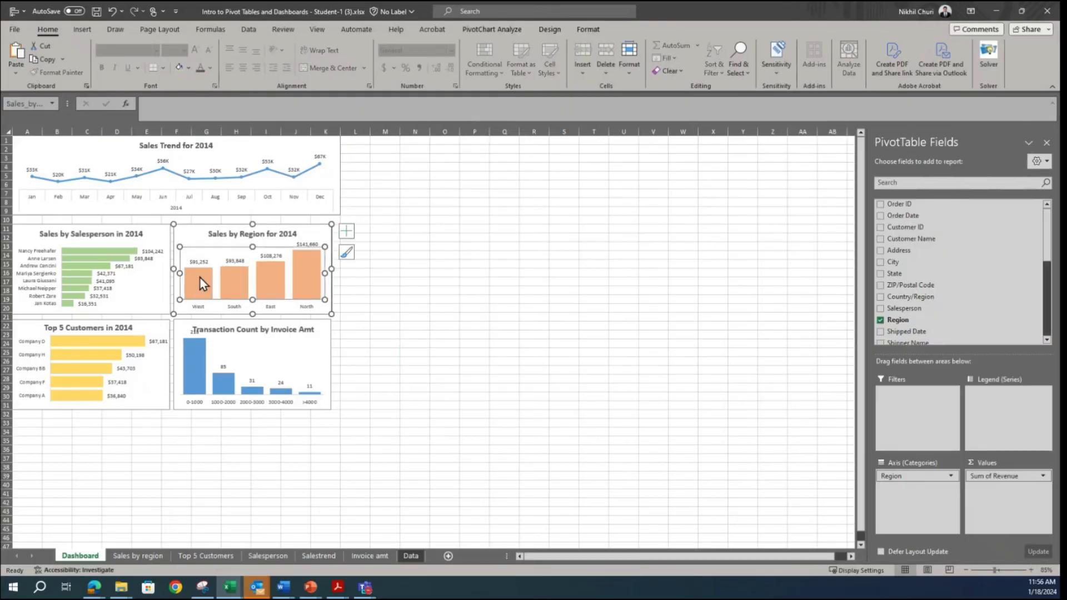
pyautogui.moveTo(249, 299); pyautogui.dragTo(250, 303)
pyautogui.click(422, 305)
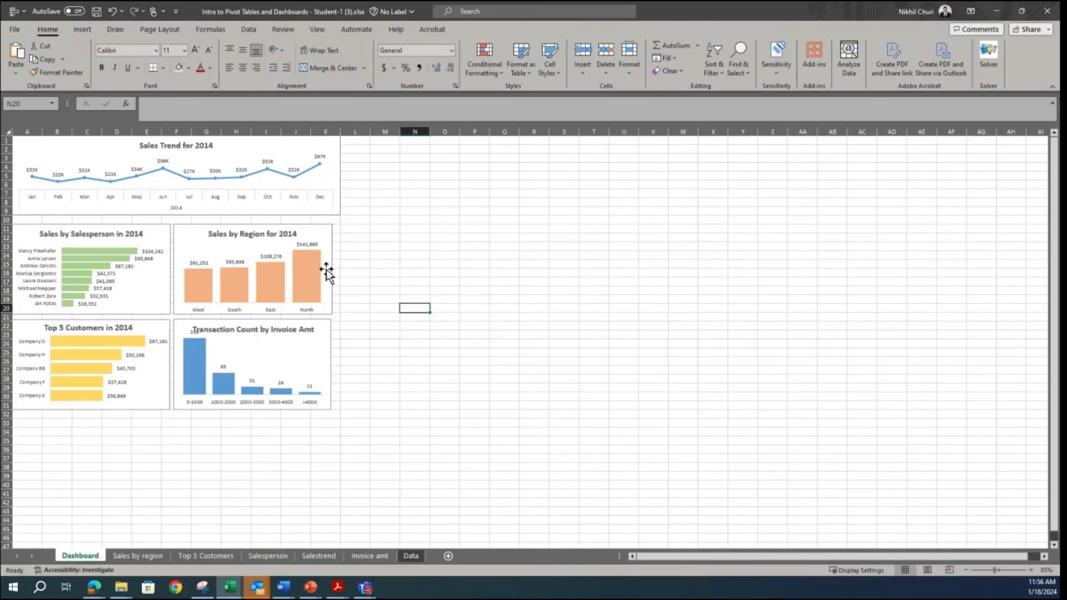
# Step: Move the Sales Trend chart down about one row so it meets the tops of the second-row charts
pyautogui.click(333, 172)
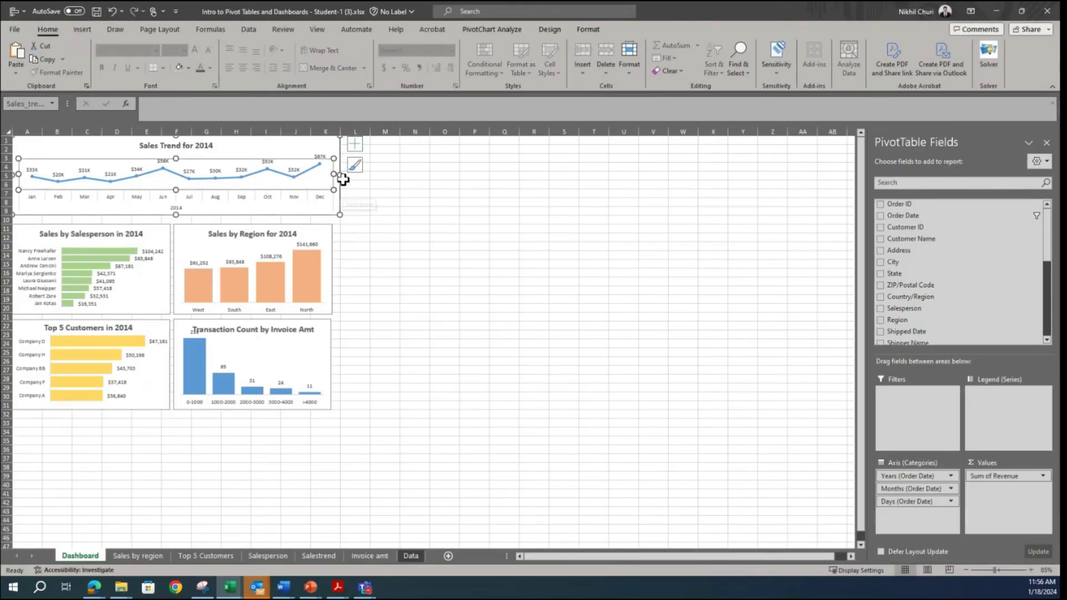
pyautogui.click(317, 210)
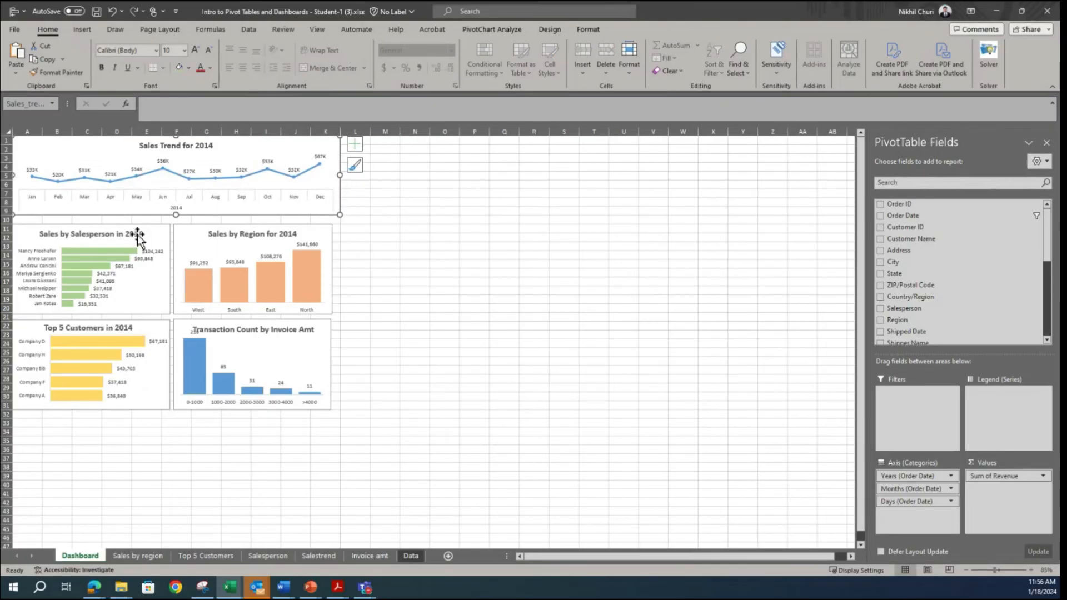
pyautogui.moveTo(245, 144); pyautogui.dragTo(243, 152)
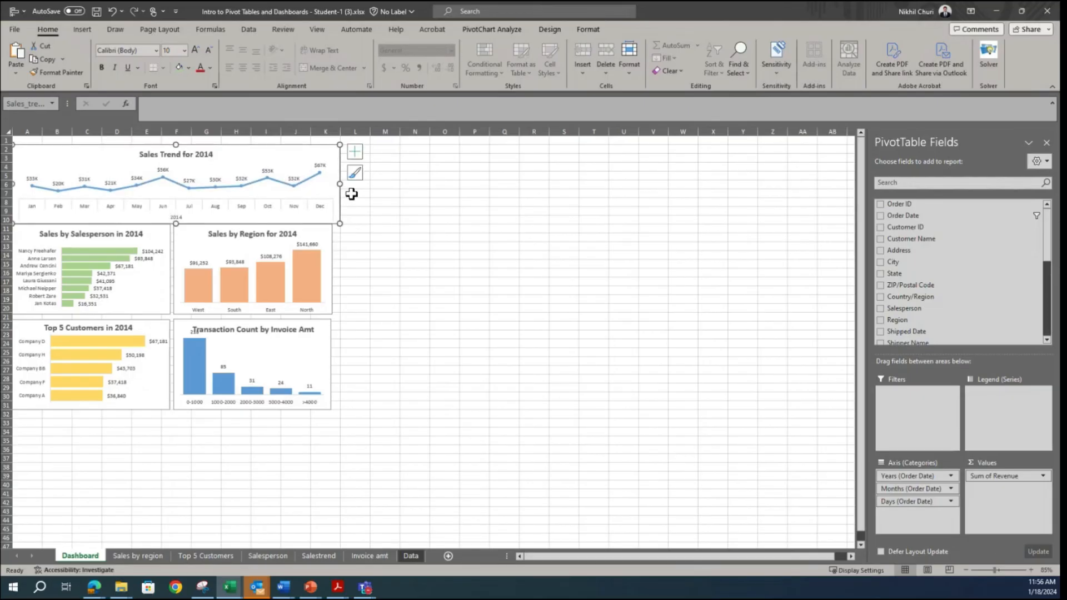
# Step: Move the Sales by Region and Transaction Count charts right until their right edges line up with the Sales Trend chart
pyautogui.click(325, 238)
pyautogui.moveTo(325, 237); pyautogui.dragTo(333, 237)
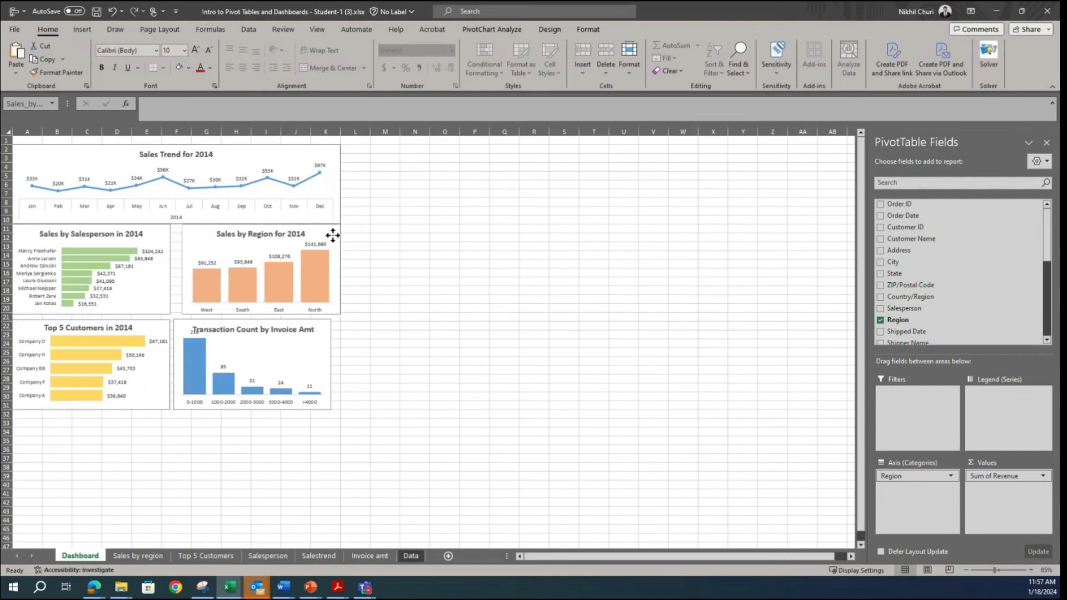
pyautogui.click(323, 337)
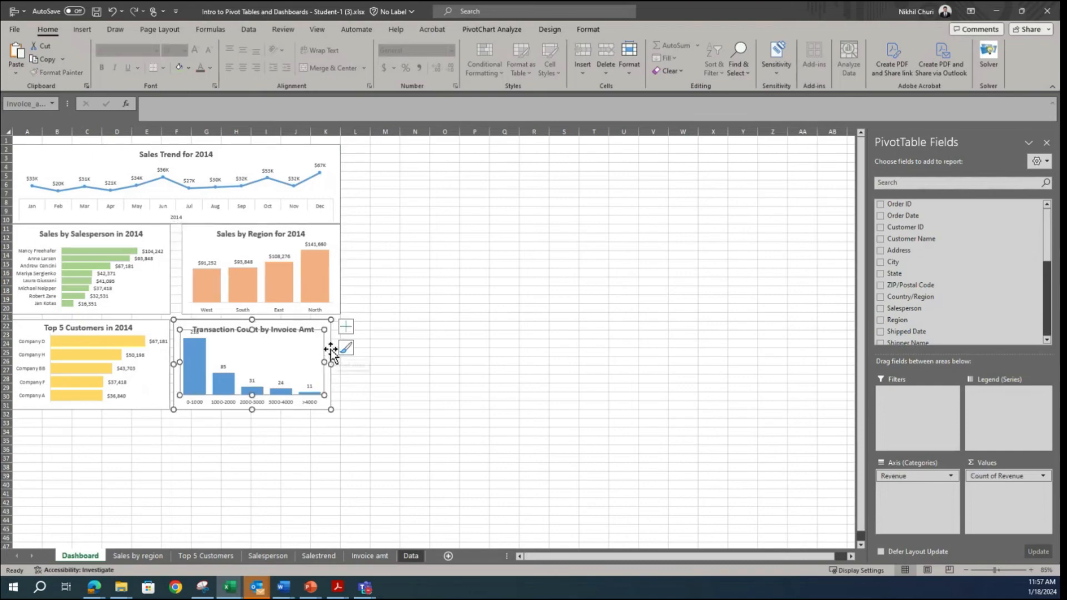
pyautogui.moveTo(331, 349); pyautogui.dragTo(334, 349)
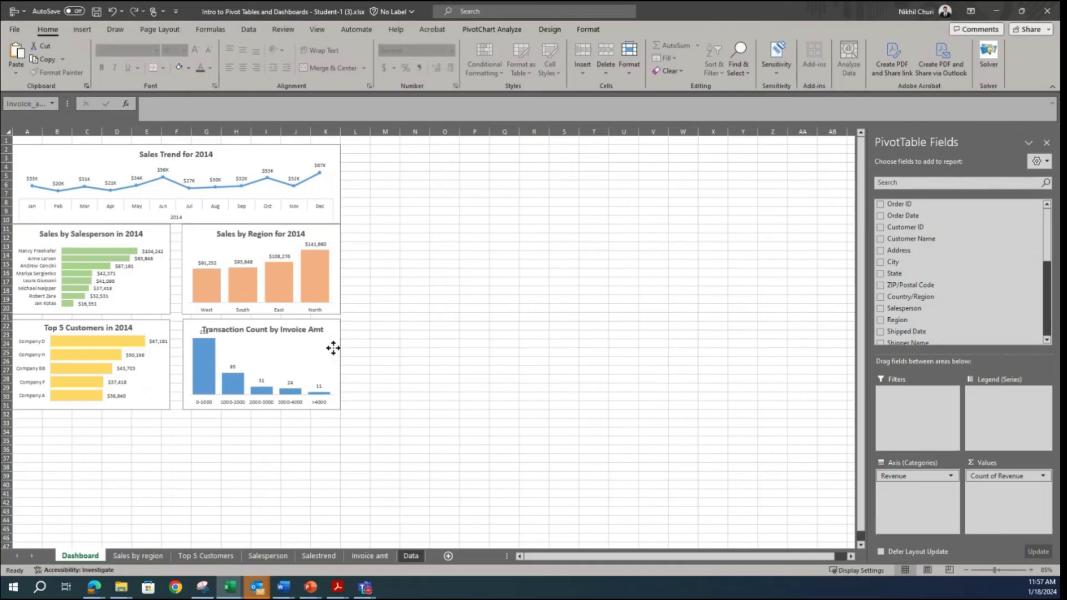
pyautogui.click(202, 348)
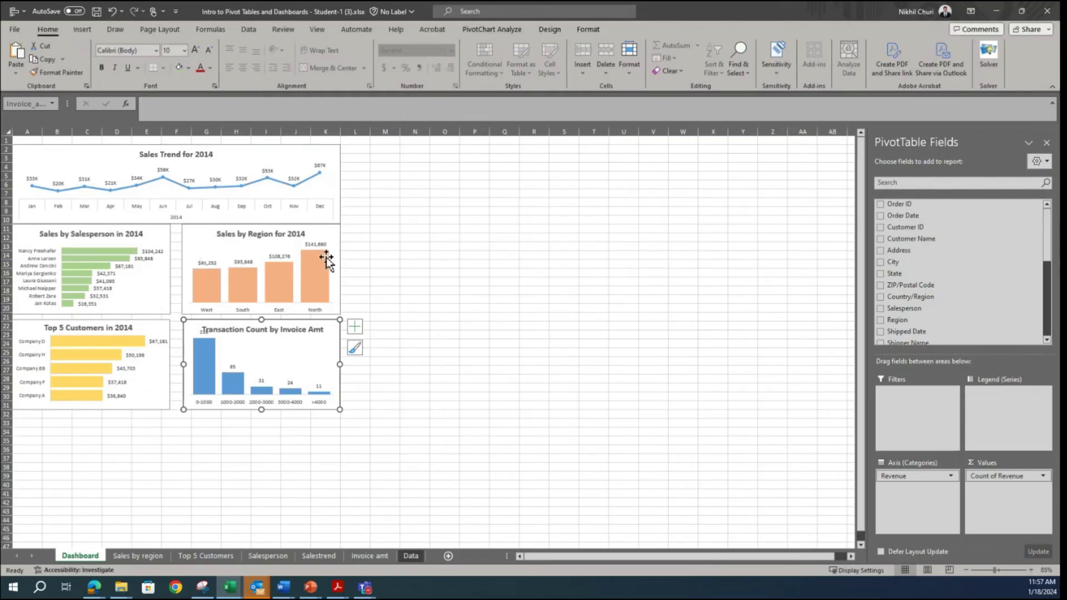
# Step: Select all five charts on the Dashboard sheet and apply the Snap to Grid alignment option
pyautogui.click(389, 265)
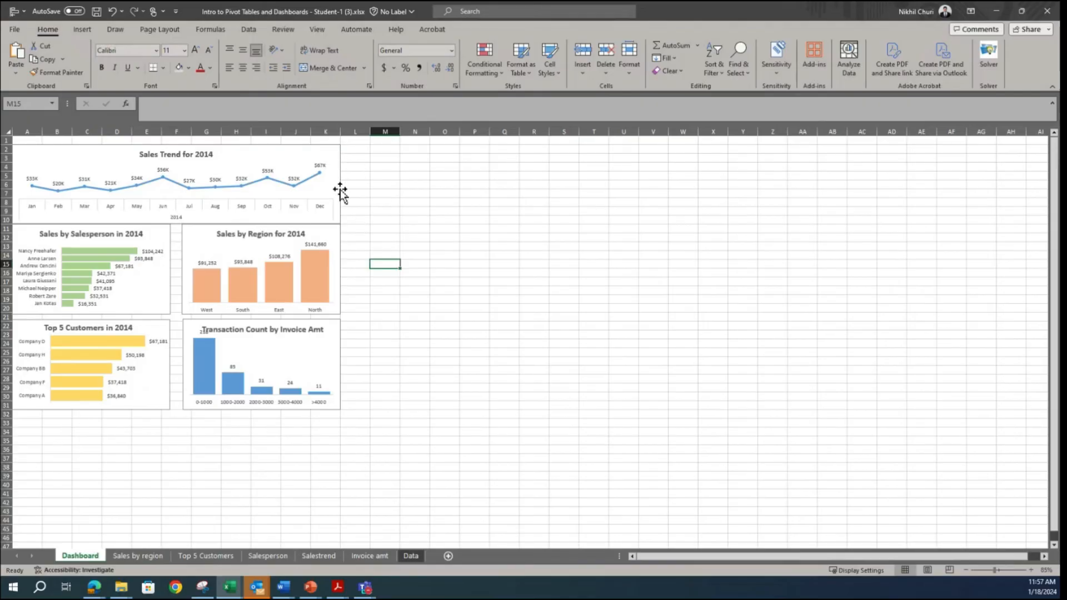
pyautogui.click(330, 157)
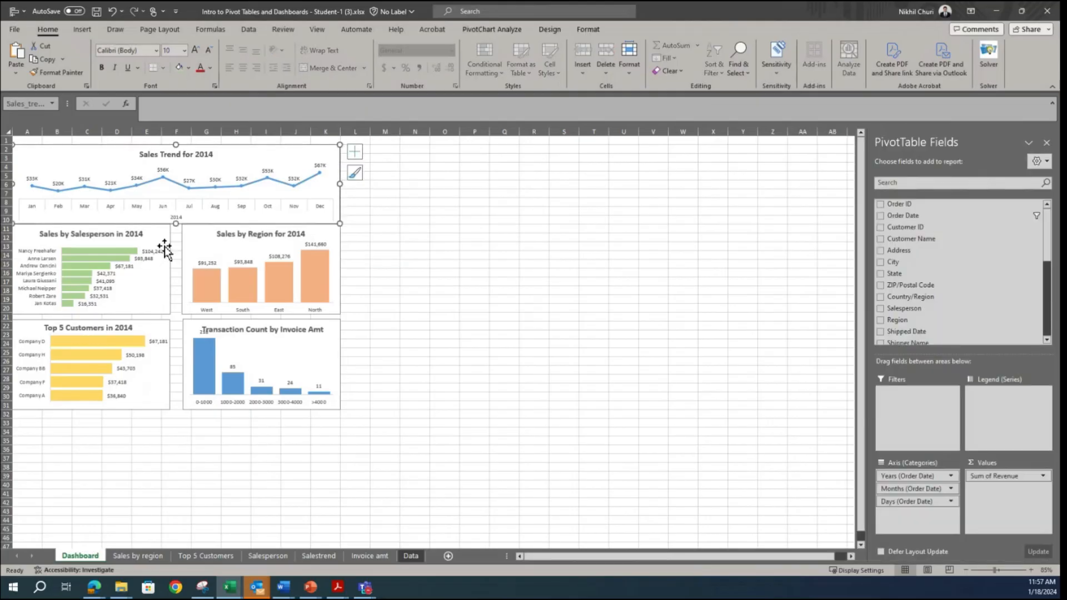
pyautogui.keyDown('ctrl'); pyautogui.click(153, 236); pyautogui.keyUp('ctrl')
pyautogui.keyDown('ctrl'); pyautogui.click(298, 242); pyautogui.keyUp('ctrl')
pyautogui.keyDown('ctrl'); pyautogui.click(143, 349); pyautogui.keyUp('ctrl')
pyautogui.keyDown('ctrl'); pyautogui.click(285, 359); pyautogui.keyUp('ctrl')
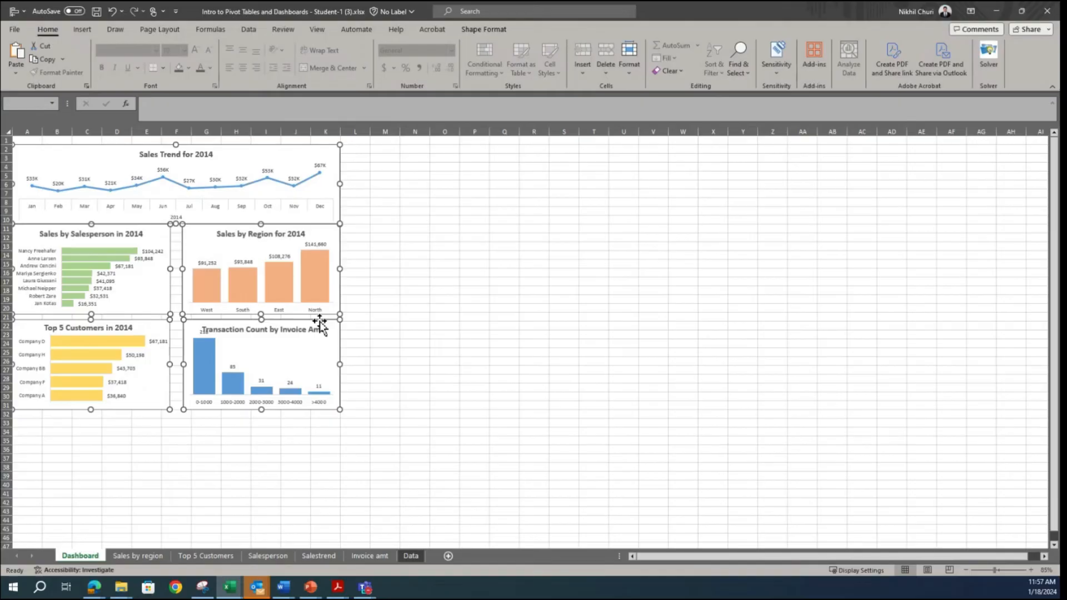
pyautogui.click(481, 31)
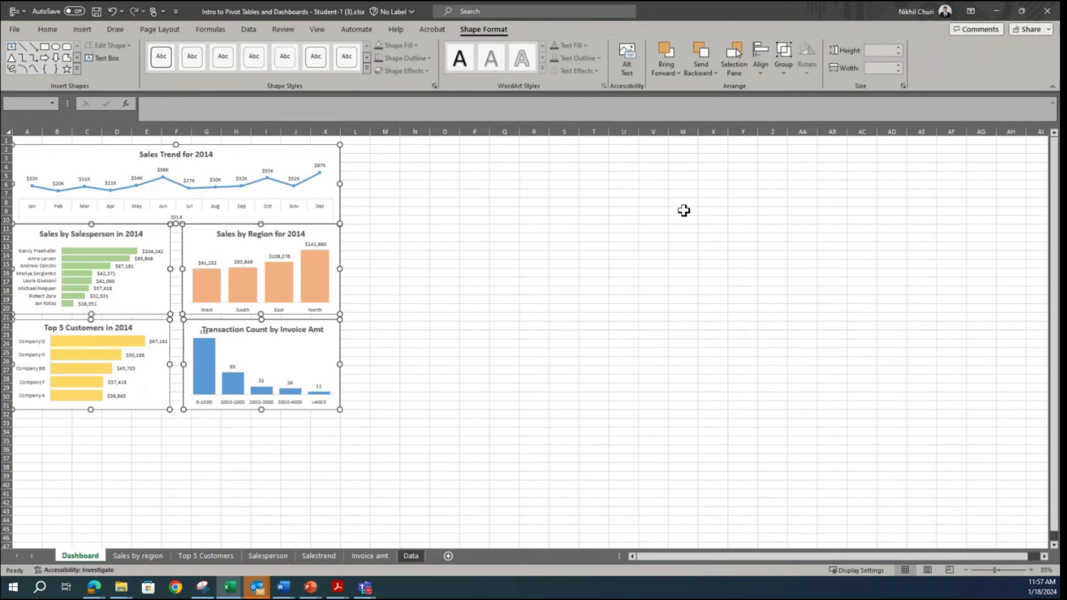
pyautogui.click(767, 78)
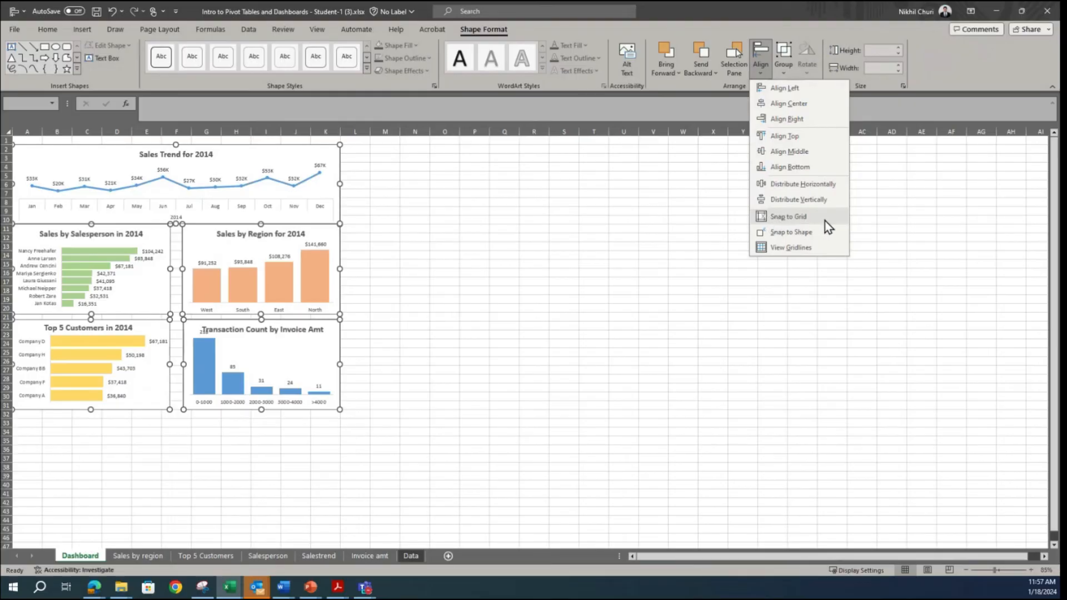
pyautogui.click(789, 218)
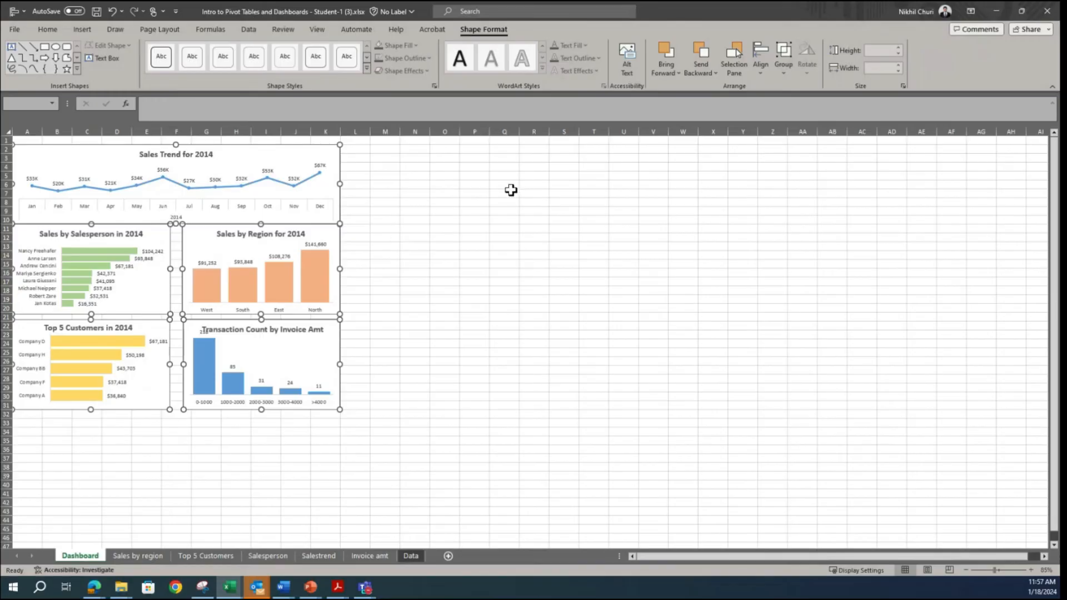
pyautogui.click(373, 175)
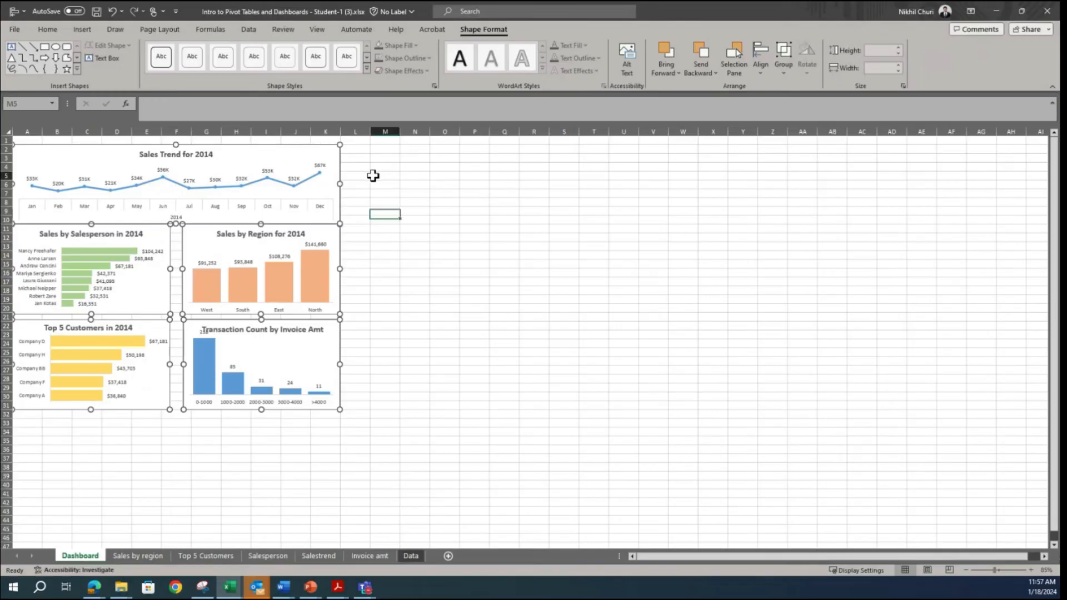
# Step: Switch to the Snipping Tool to look at the reference Sales Dashboard image, and return to the Excel Dashboard sheet
pyautogui.click(202, 587)
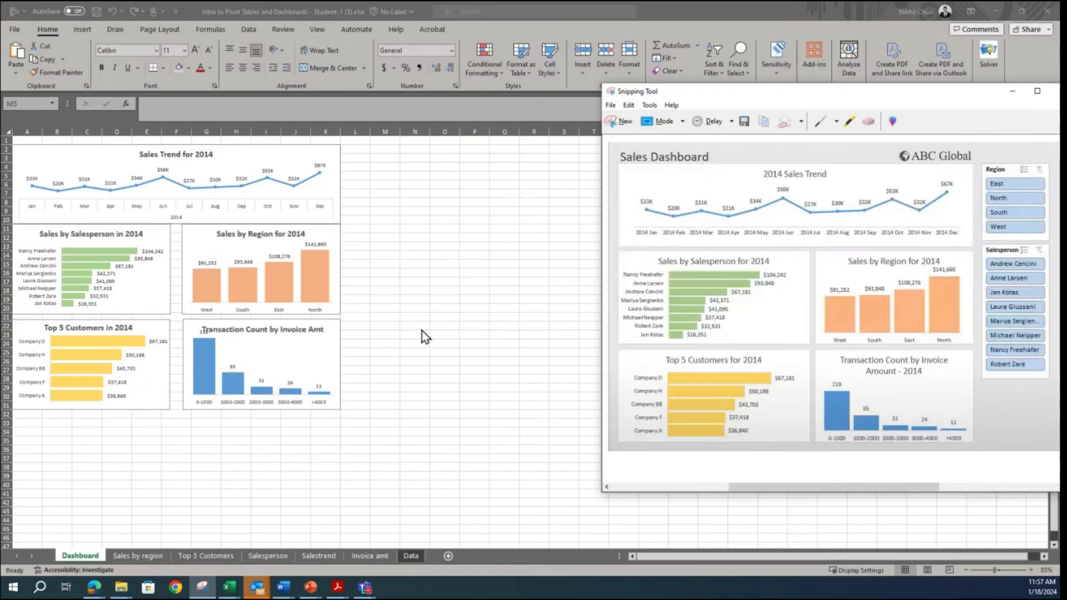
pyautogui.click(430, 290)
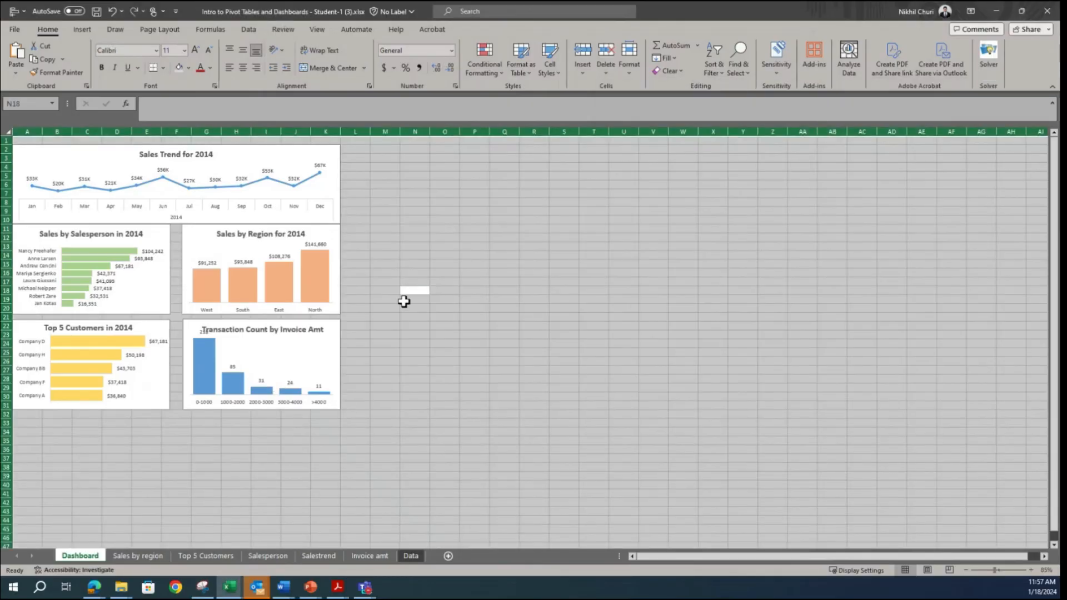
pyautogui.click(386, 246)
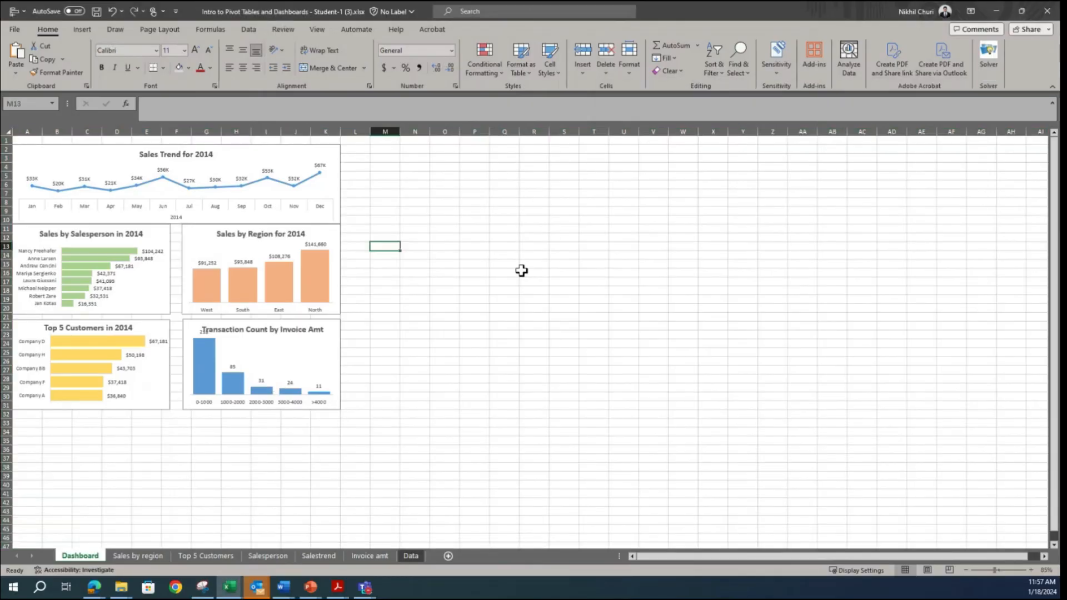
# Step: Fill every cell of the Dashboard sheet with light gray as the dashboard background
pyautogui.click(426, 210)
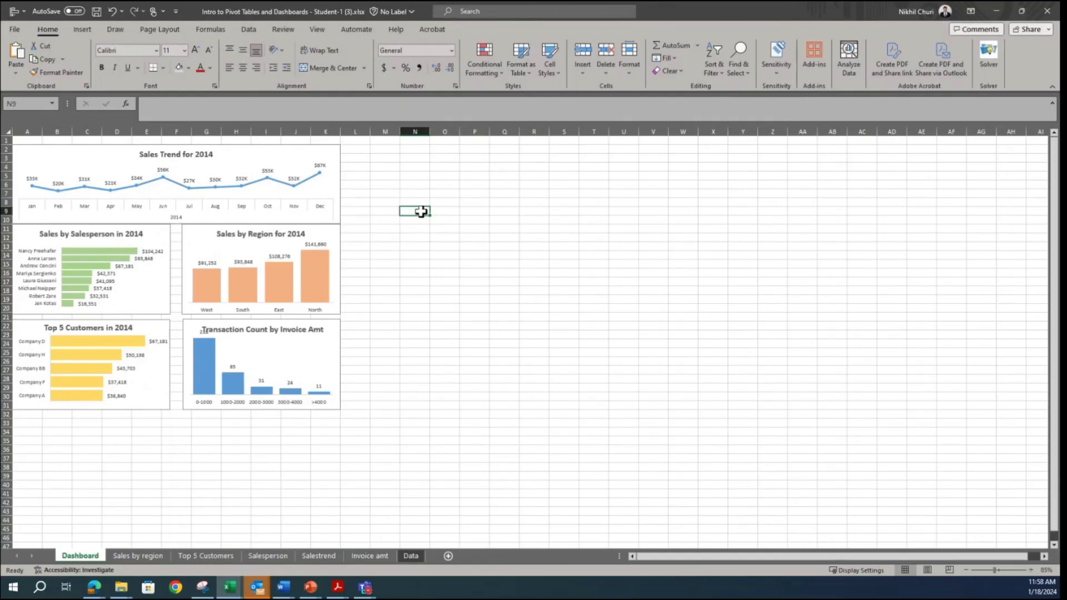
pyautogui.hotkey('ctrl', 'a')
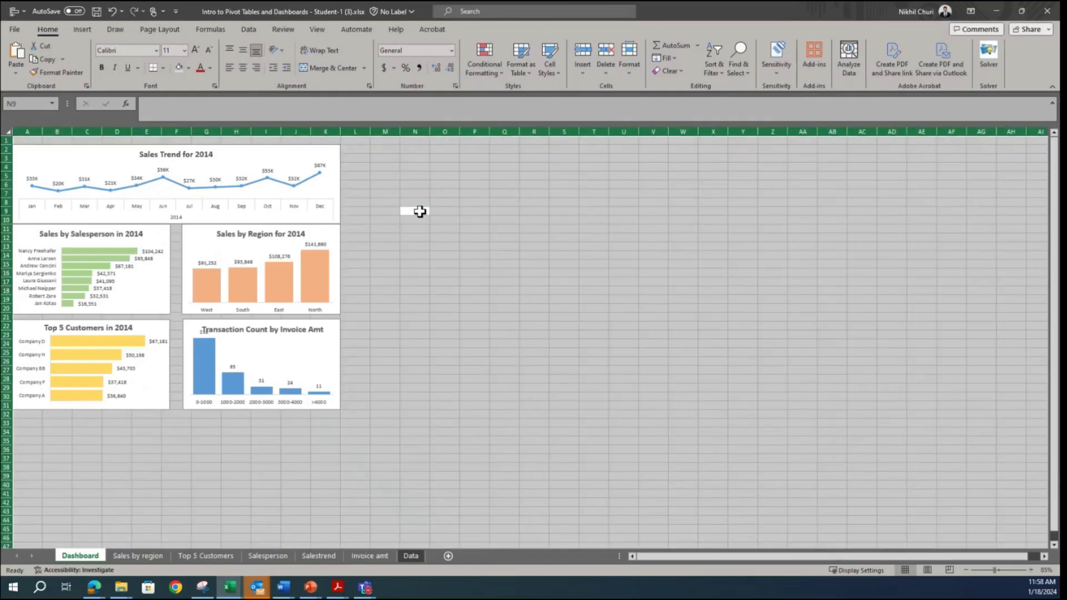
pyautogui.click(188, 68)
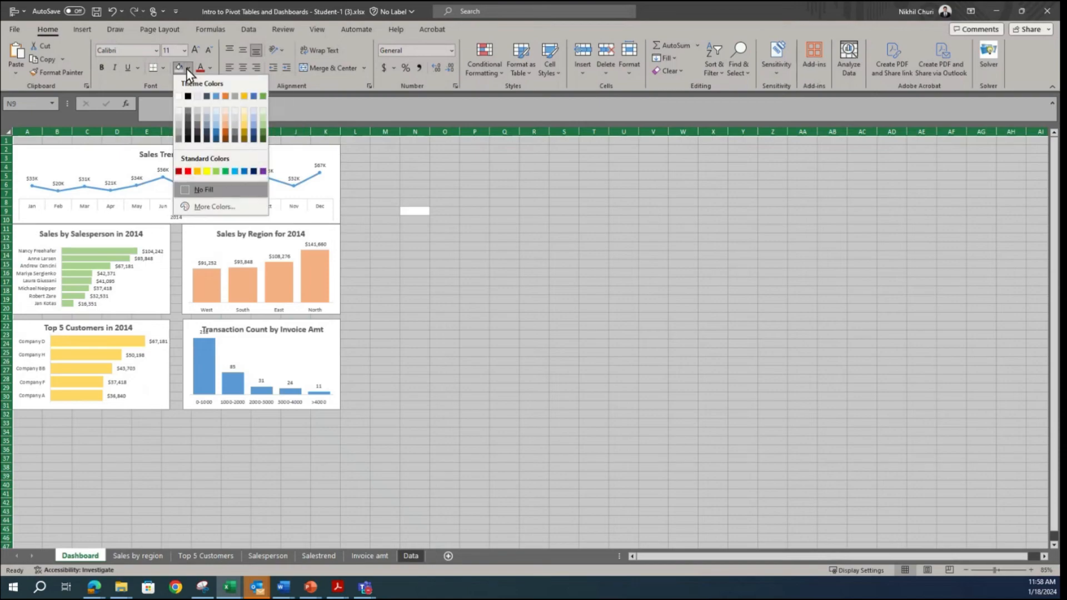
pyautogui.click(179, 119)
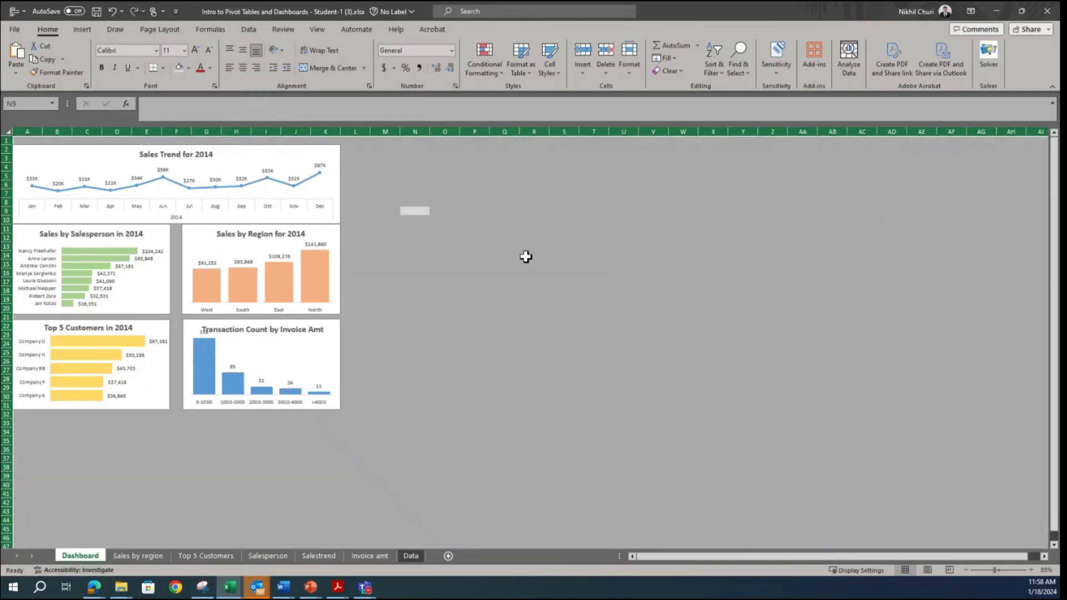
pyautogui.click(524, 255)
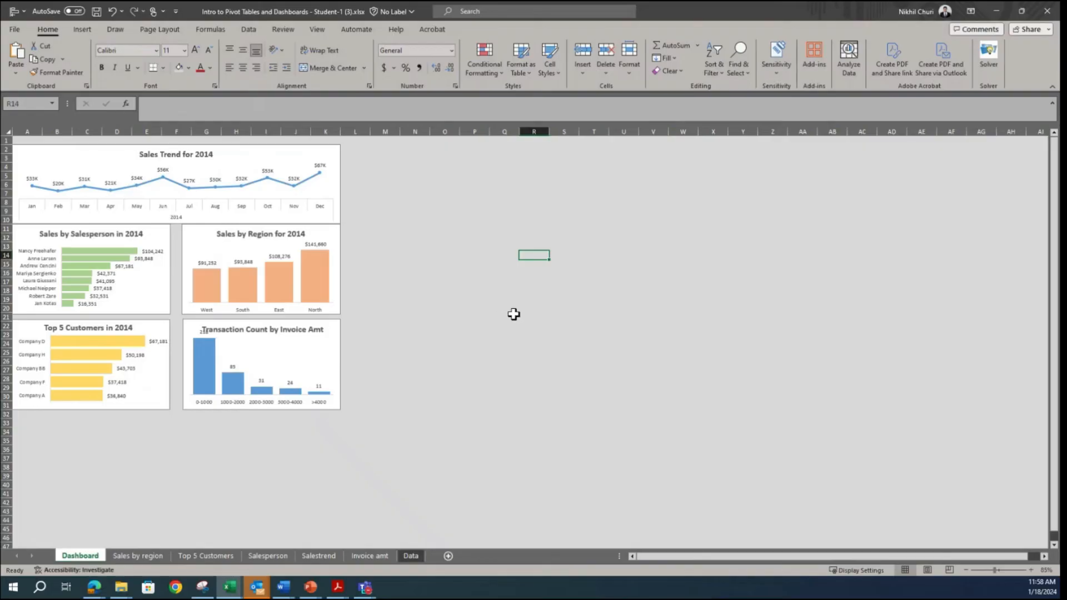
# Step: Widen column I to test how the charts respond to cell resizing, and undo the widening
pyautogui.click(333, 154)
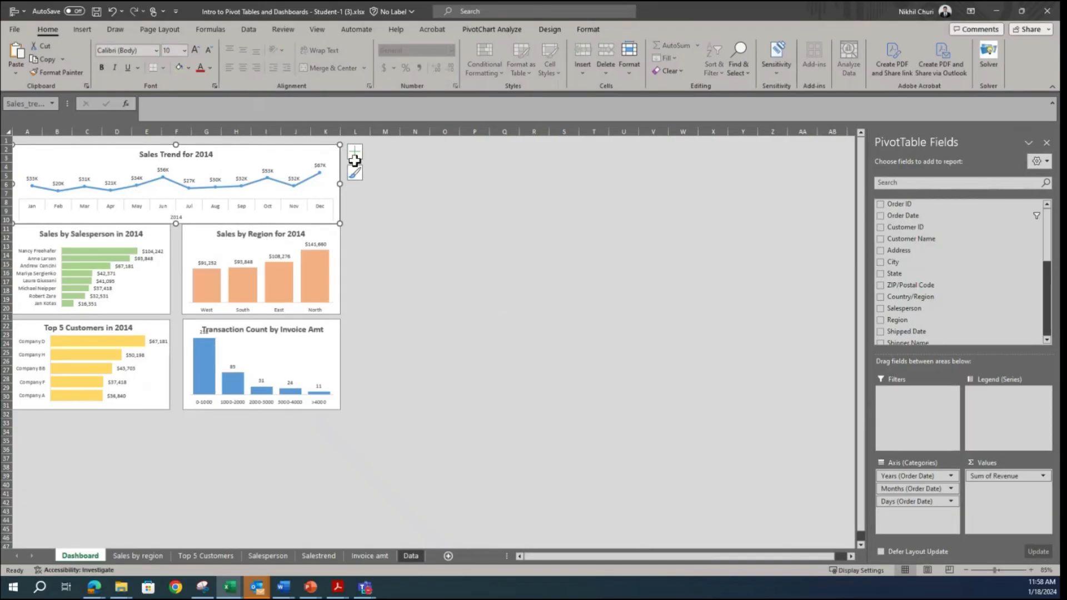
pyautogui.click(446, 236)
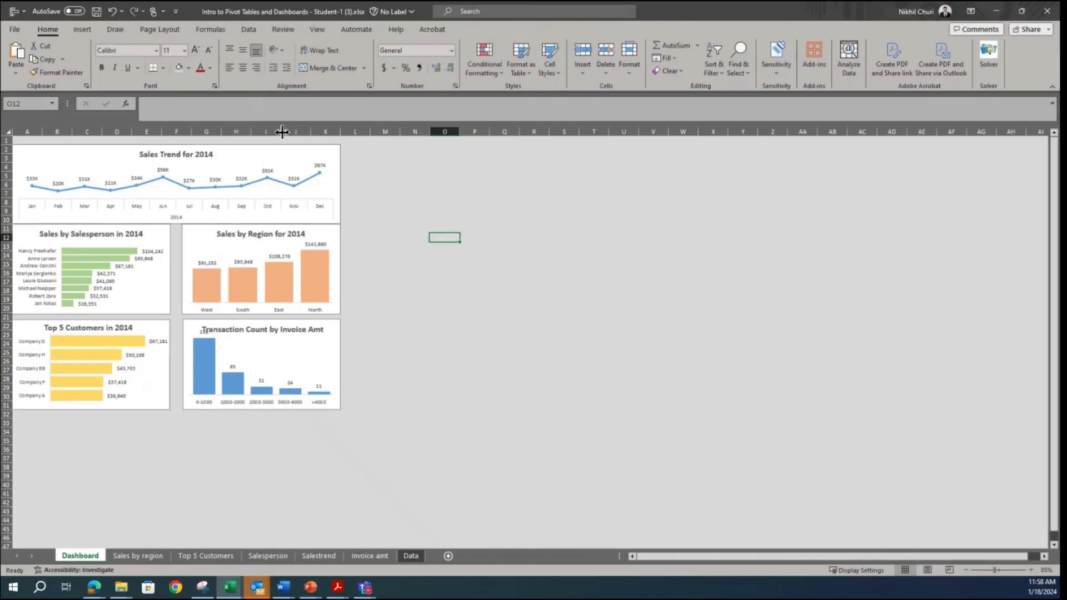
pyautogui.click(476, 235)
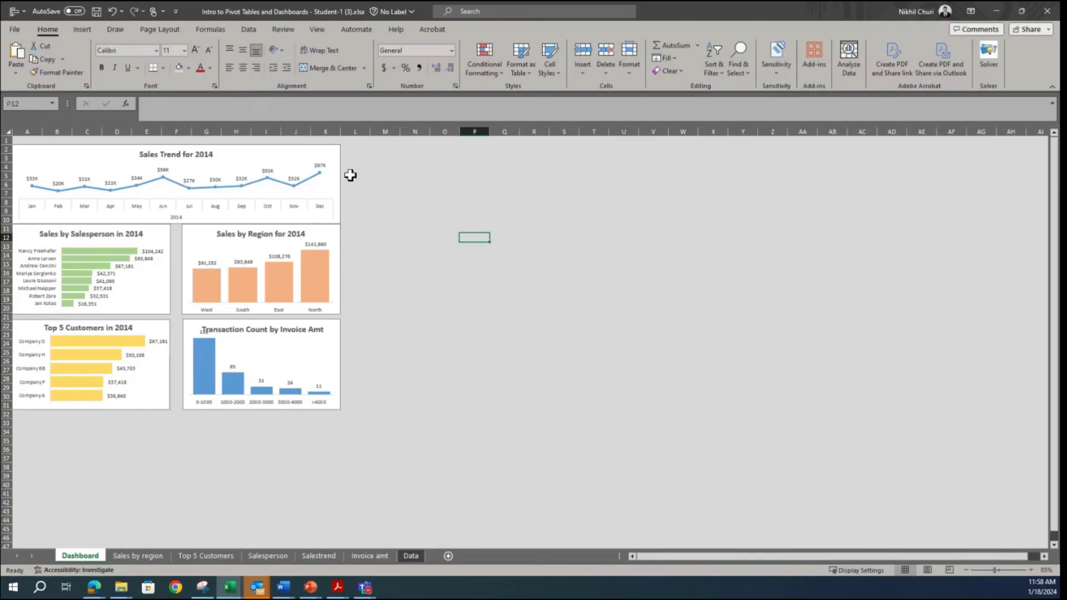
pyautogui.moveTo(280, 133); pyautogui.dragTo(314, 134)
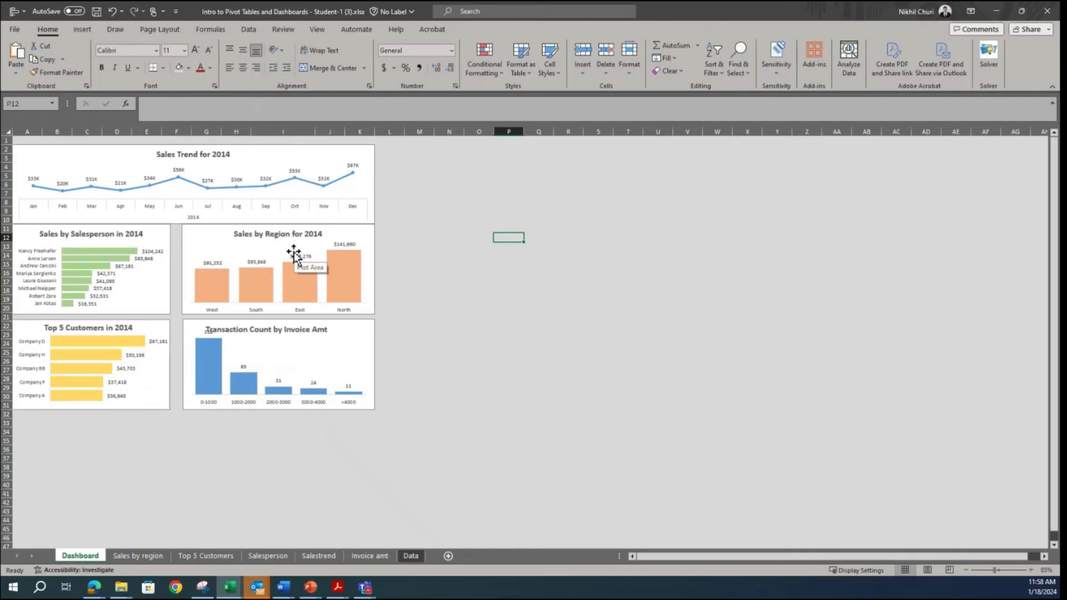
pyautogui.hotkey('ctrl', 'z')
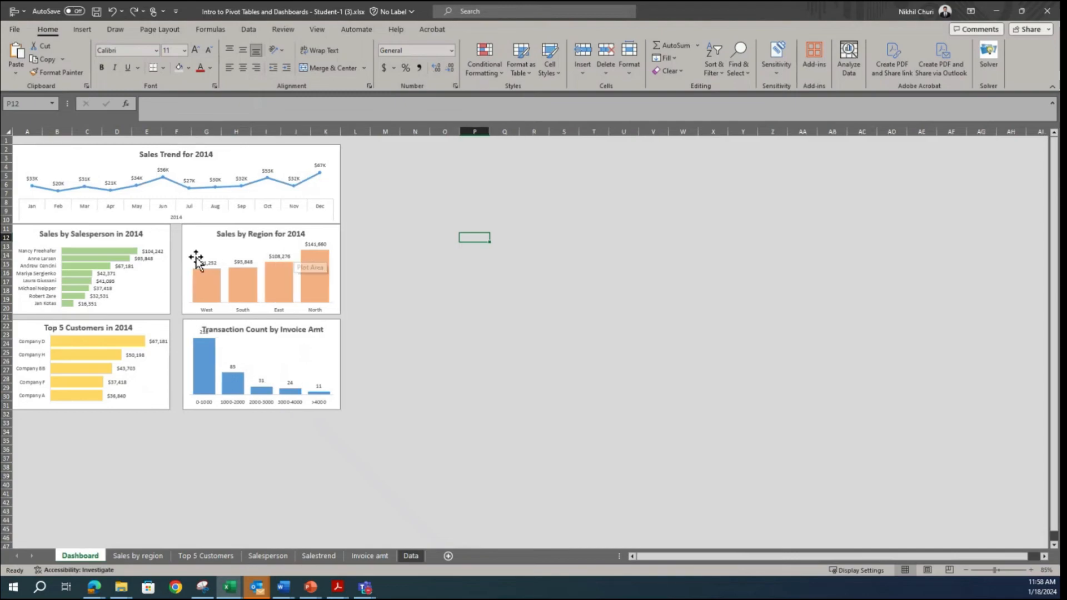
# Step: Open the Format Shape settings for all five charts together and review their size, properties, effects and fill options
pyautogui.click(337, 151)
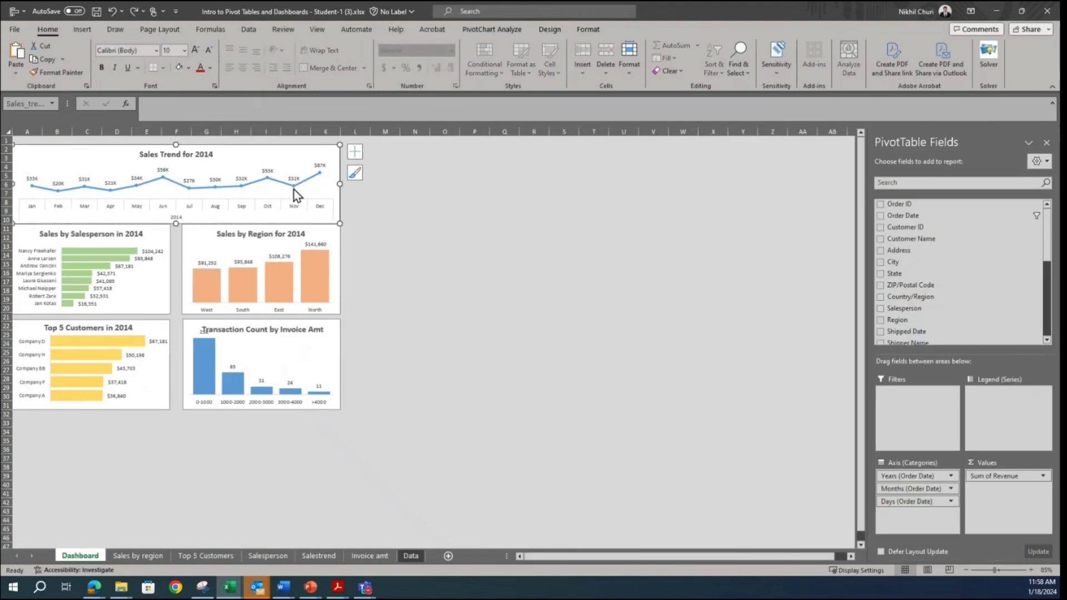
pyautogui.keyDown('ctrl'); pyautogui.click(160, 240); pyautogui.keyUp('ctrl')
pyautogui.keyDown('ctrl'); pyautogui.click(326, 236); pyautogui.keyUp('ctrl')
pyautogui.keyDown('ctrl'); pyautogui.click(158, 351); pyautogui.keyUp('ctrl')
pyautogui.keyDown('ctrl'); pyautogui.click(320, 350); pyautogui.keyUp('ctrl')
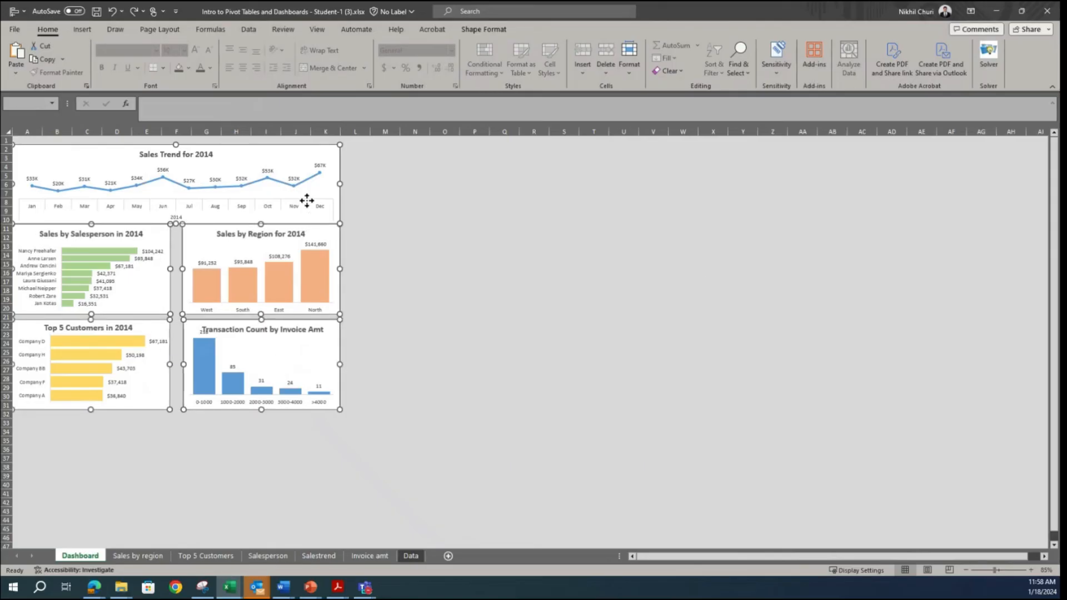
pyautogui.rightClick(310, 201)
pyautogui.click(356, 425)
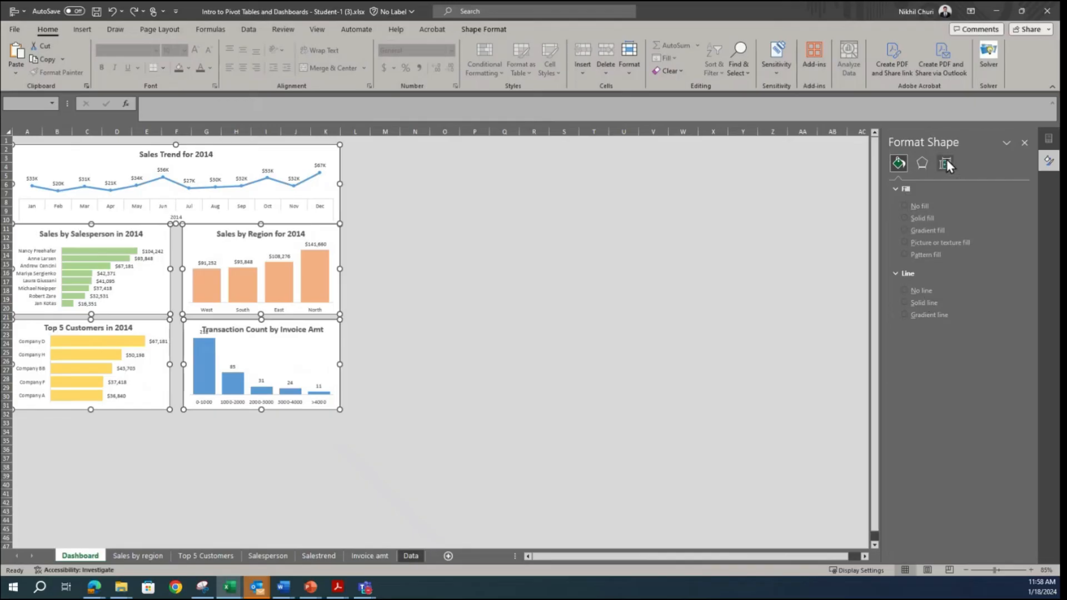
pyautogui.click(946, 161)
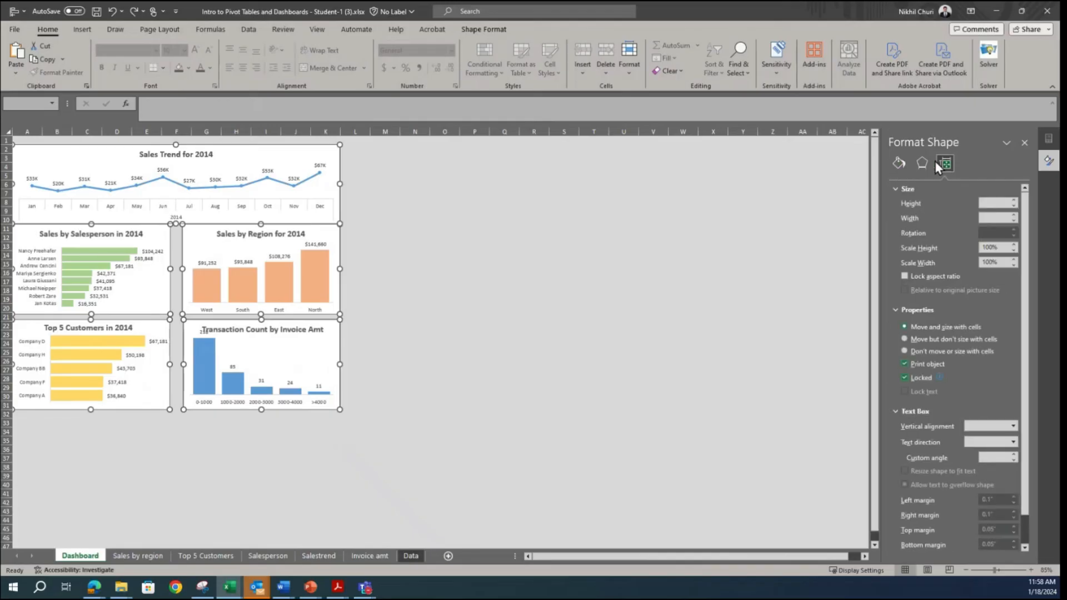
pyautogui.click(921, 162)
pyautogui.click(899, 163)
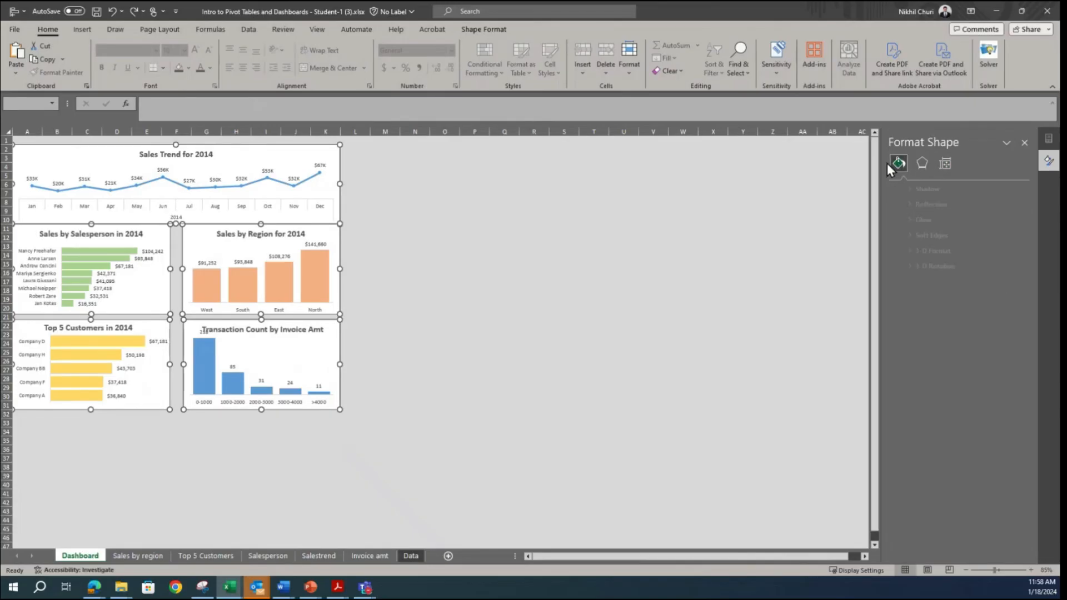
pyautogui.click(633, 281)
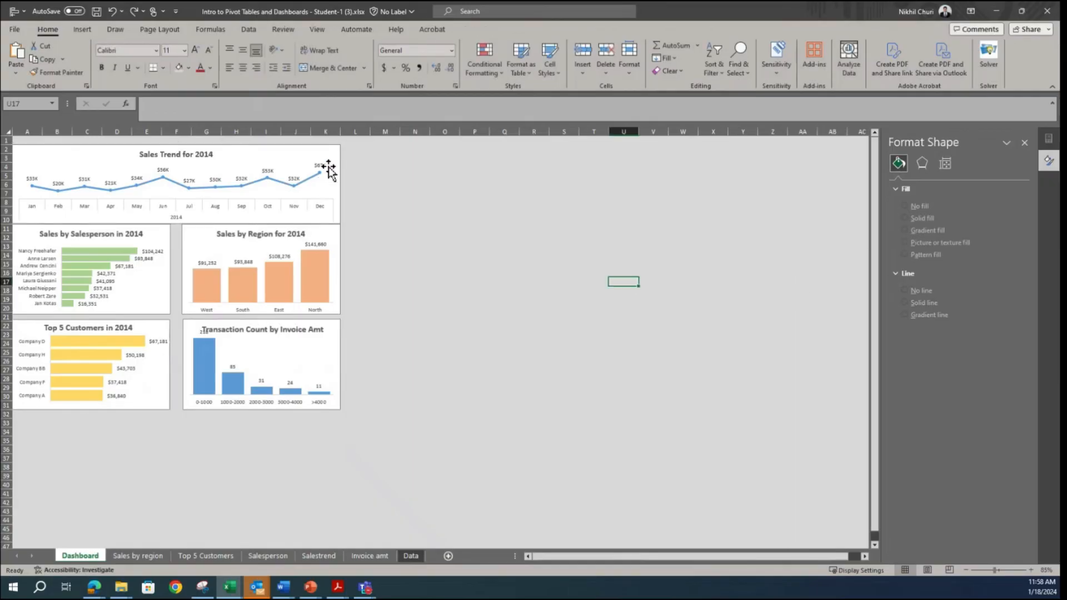
# Step: Set the Sales Trend chart's object positioning property to "Don't move or size with cells"
pyautogui.click(332, 192)
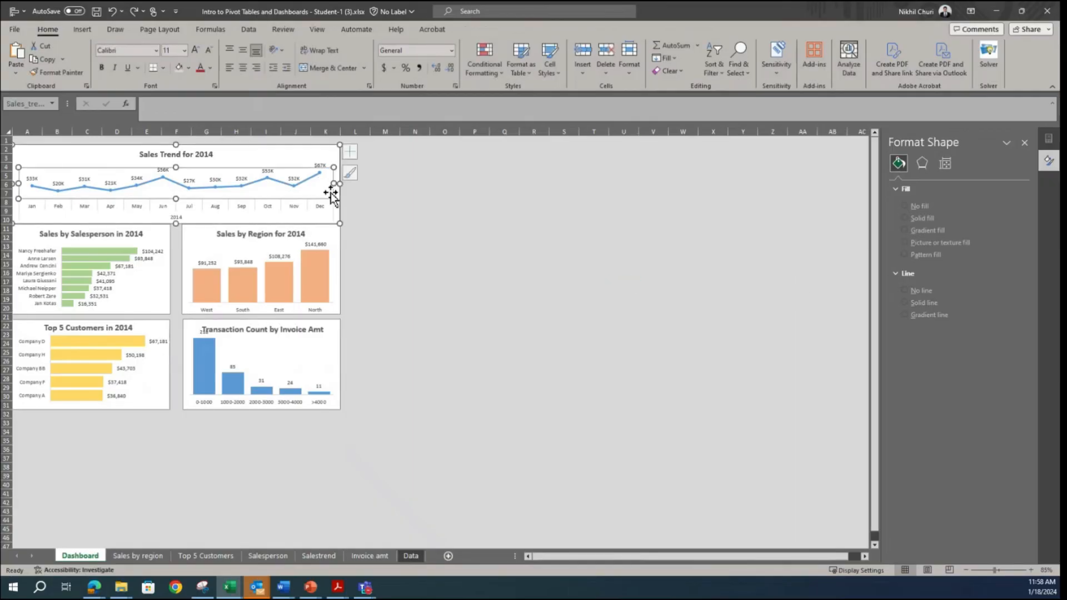
pyautogui.click(332, 149)
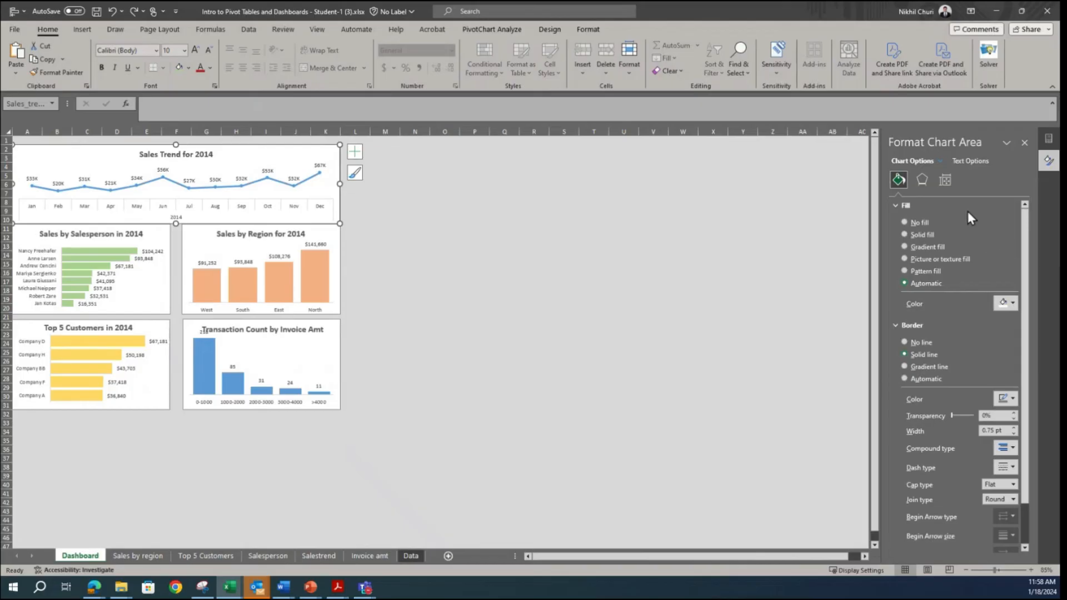
pyautogui.scroll(-2, 969, 339)
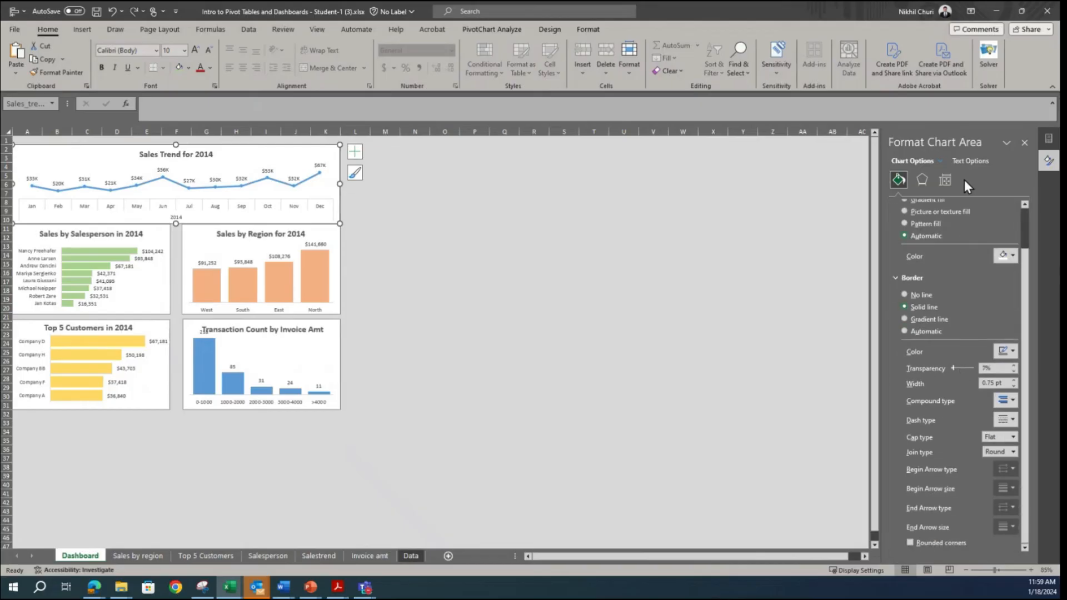
pyautogui.click(944, 179)
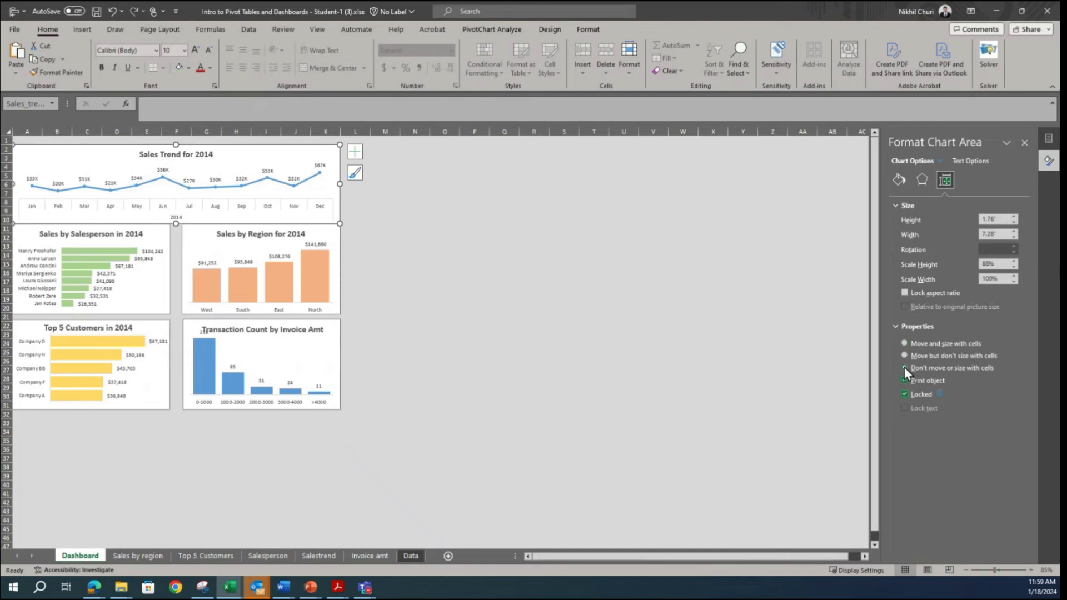
pyautogui.click(713, 351)
# Step: Set the Sales by Region chart's object positioning property to "Don't move or size with cells"
pyautogui.click(333, 242)
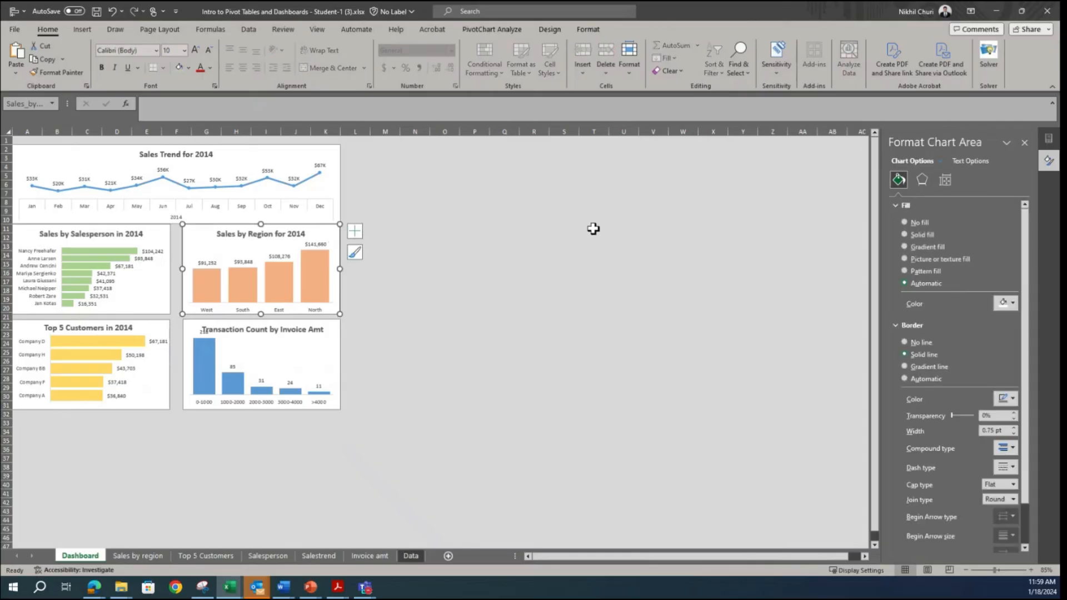
pyautogui.click(922, 179)
pyautogui.click(945, 178)
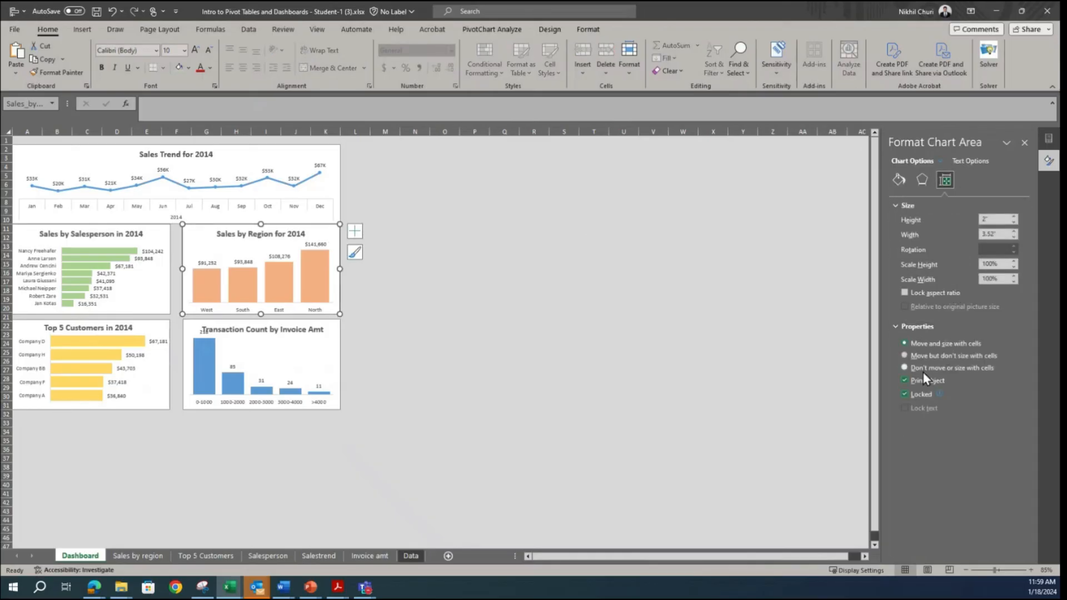
# Step: Set the Sales by Salesperson chart's object positioning property to "Don't move or size with cells"
pyautogui.click(165, 236)
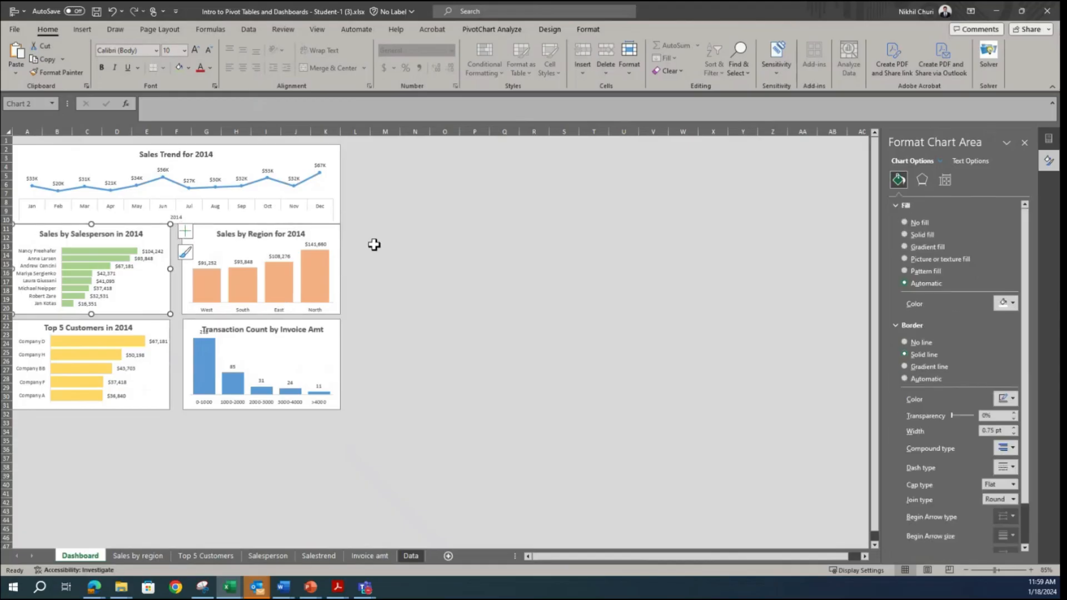
pyautogui.click(945, 180)
pyautogui.click(937, 367)
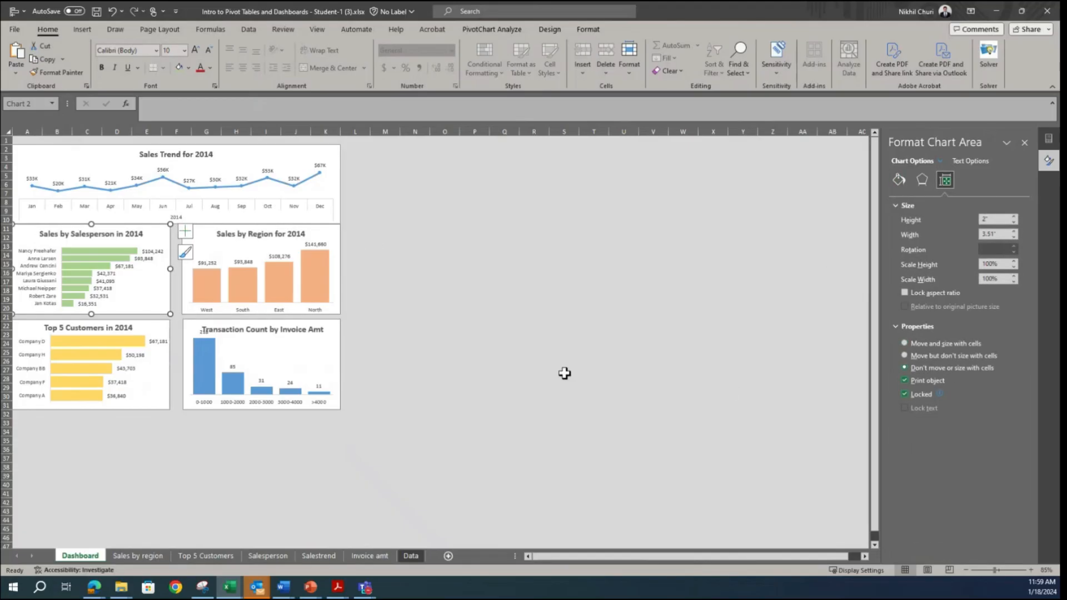
# Step: Set the Top 5 Customers chart's object positioning property to "Don't move or size with cells"
pyautogui.click(152, 383)
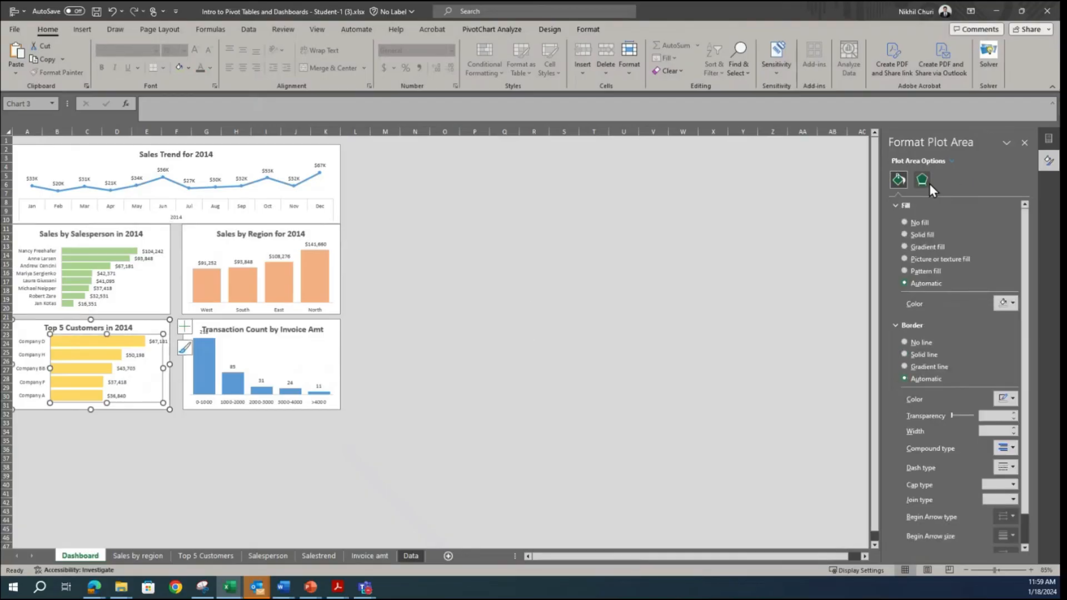
pyautogui.click(162, 326)
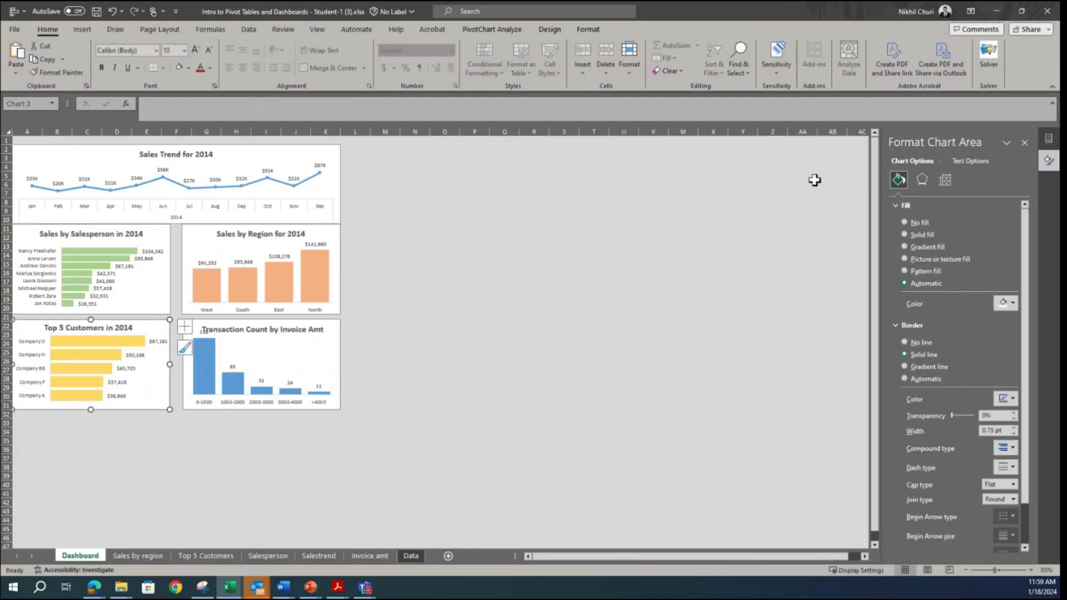
pyautogui.click(944, 180)
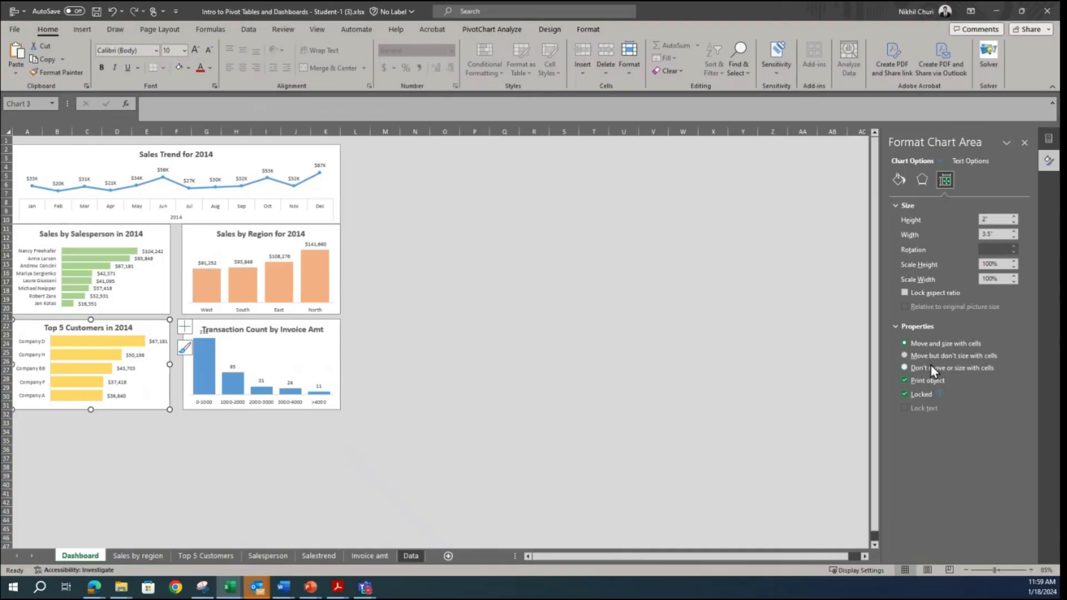
# Step: Set the Transaction Count by Invoice Amt chart's object positioning property to "Don't move or size with cells"
pyautogui.click(336, 333)
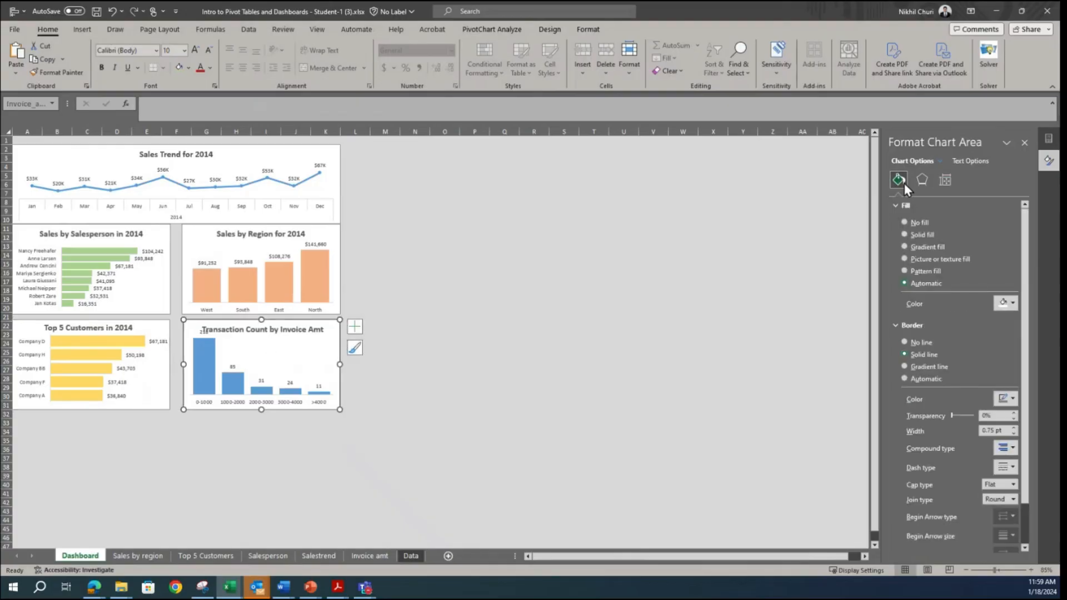
pyautogui.click(974, 161)
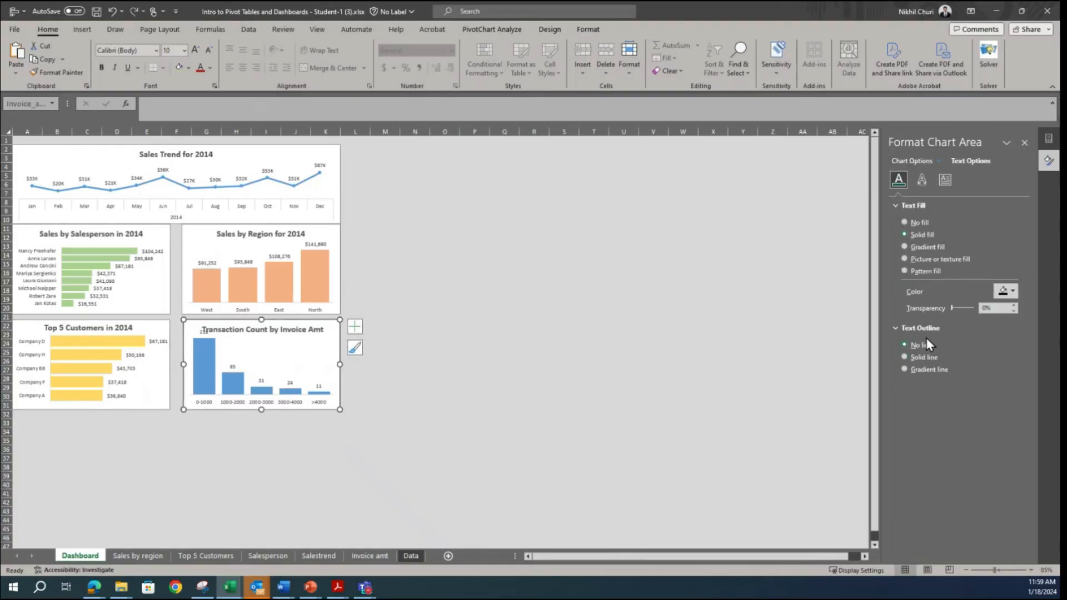
pyautogui.click(945, 180)
pyautogui.click(625, 327)
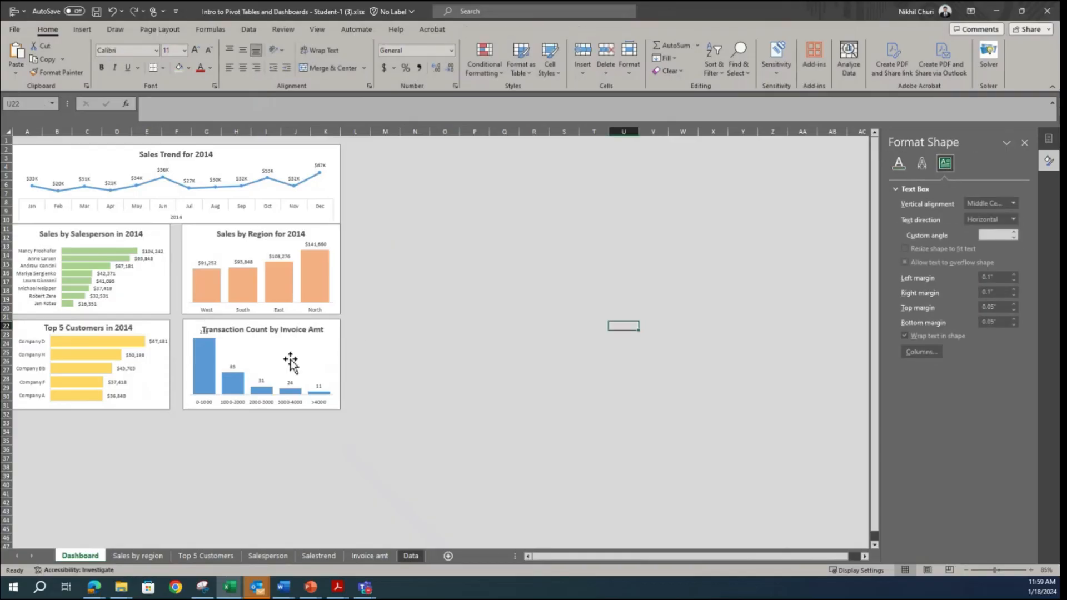
pyautogui.click(331, 369)
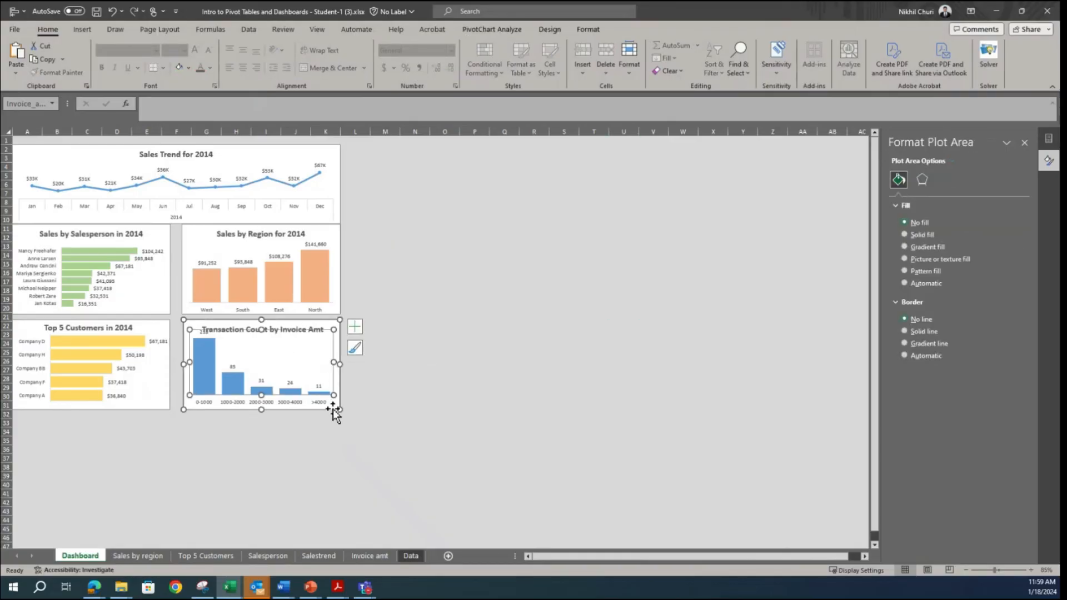
pyautogui.click(330, 406)
pyautogui.click(944, 180)
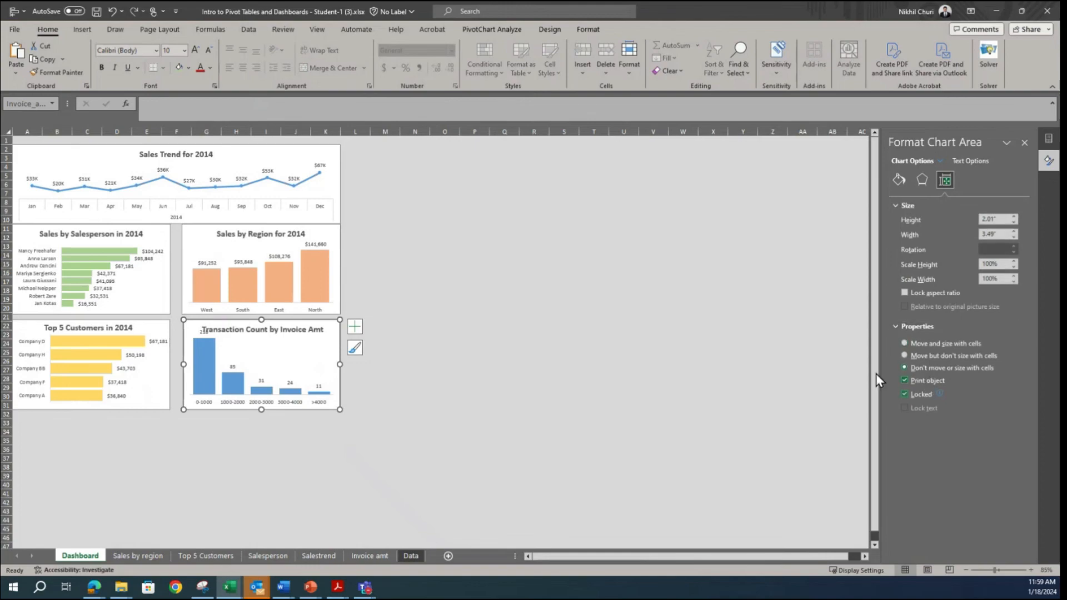
# Step: Select columns I through L behind the charts to check whether the charts hold their position and size
pyautogui.click(594, 290)
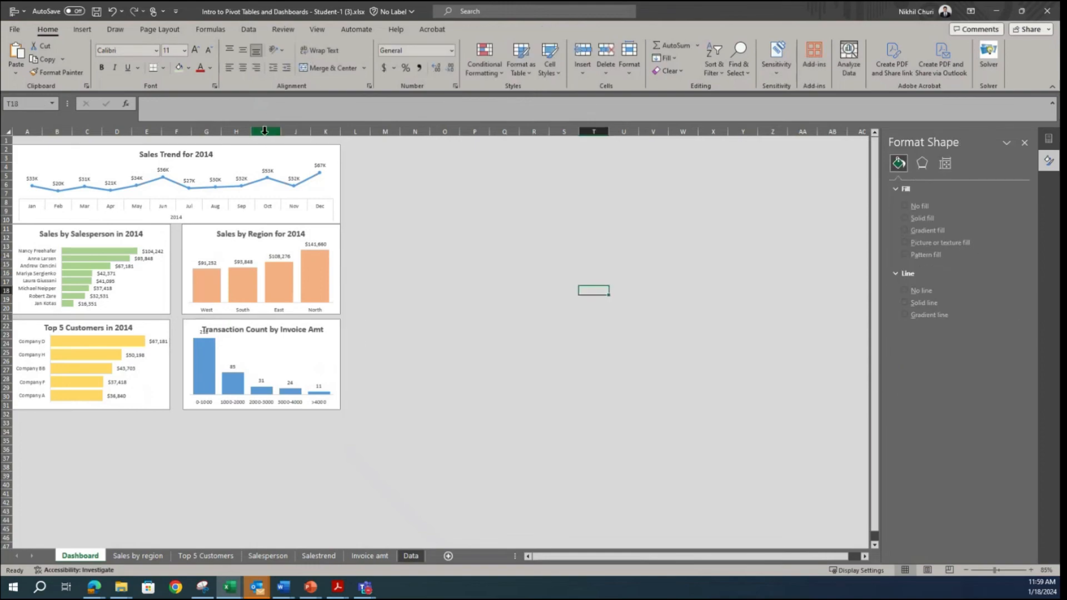
pyautogui.moveTo(264, 130); pyautogui.dragTo(382, 129)
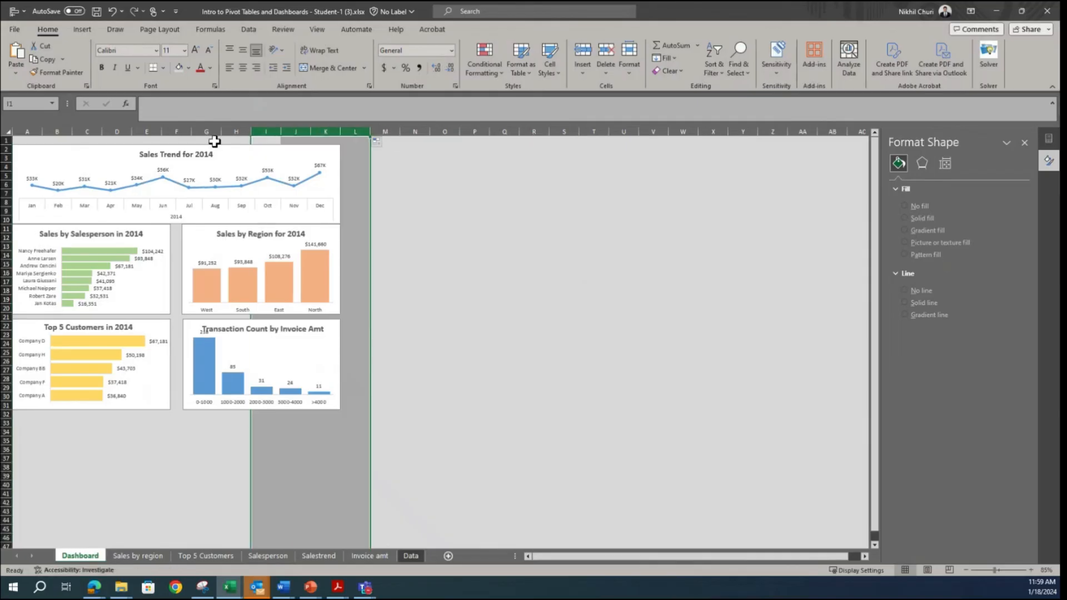
pyautogui.click(436, 188)
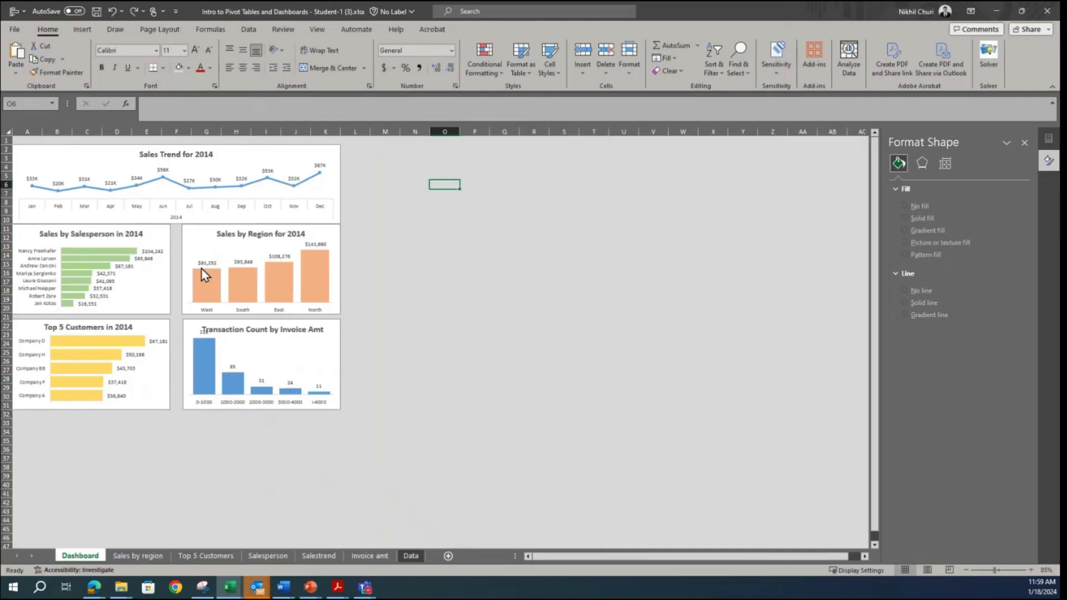
# Step: Widen the Sales by Region and Transaction Count charts leftward to narrow the gap between the two chart columns
pyautogui.click(191, 252)
pyautogui.click(177, 268)
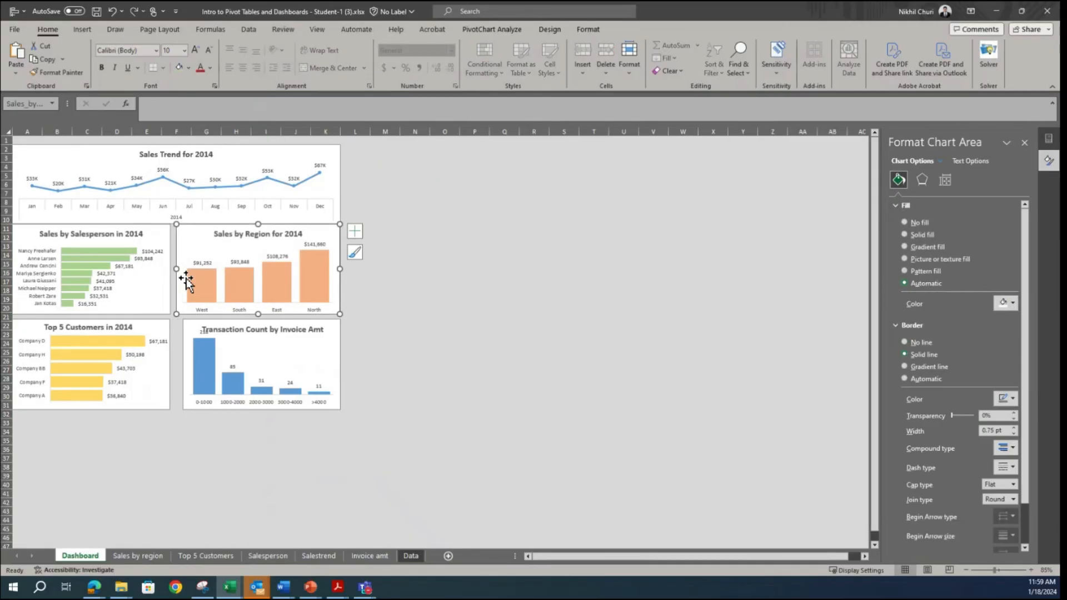
pyautogui.click(207, 361)
pyautogui.moveTo(183, 361); pyautogui.dragTo(175, 363)
# Step: Widen the Top 5 Customers and Sales by Salesperson charts rightward, almost up to the neighbouring charts
pyautogui.click(168, 361)
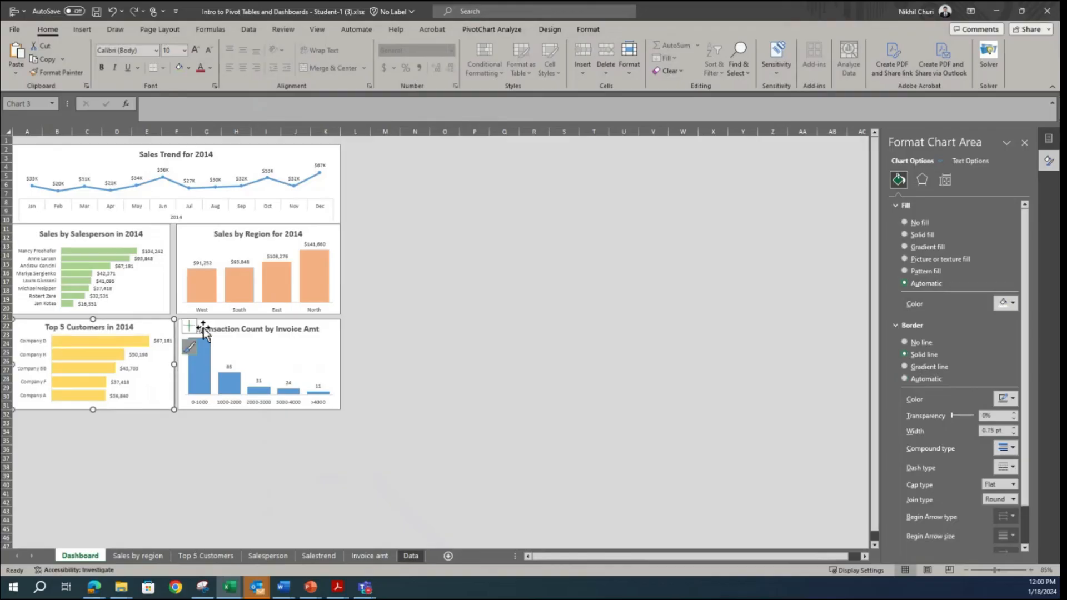
pyautogui.click(169, 270)
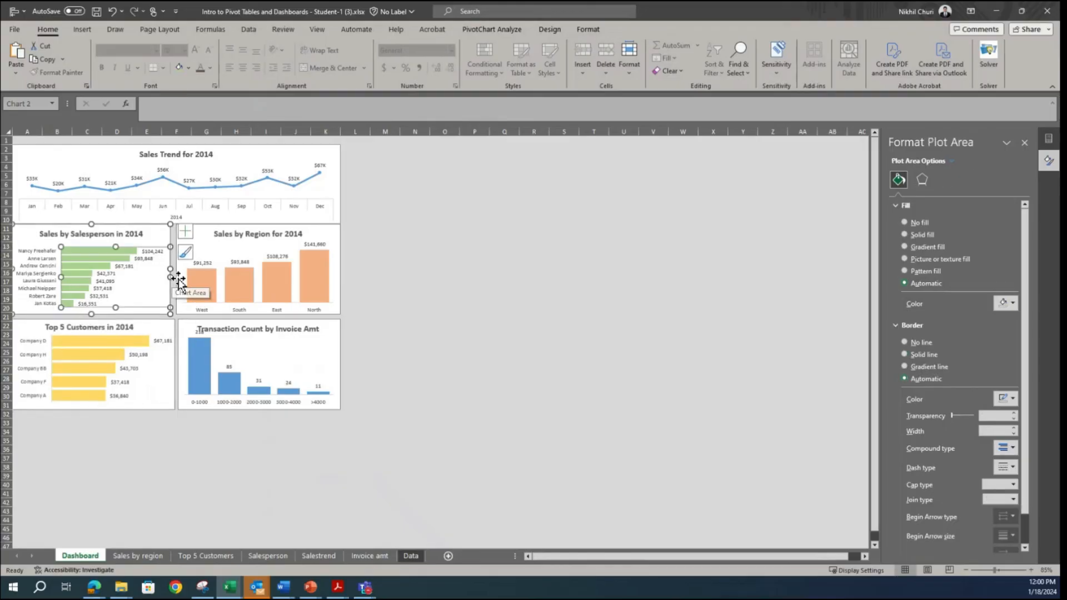
pyautogui.moveTo(169, 269); pyautogui.dragTo(175, 268)
pyautogui.click(483, 281)
# Step: Extend the Transaction Count chart's left edge to line up with the Sales by Region chart above it
pyautogui.click(186, 332)
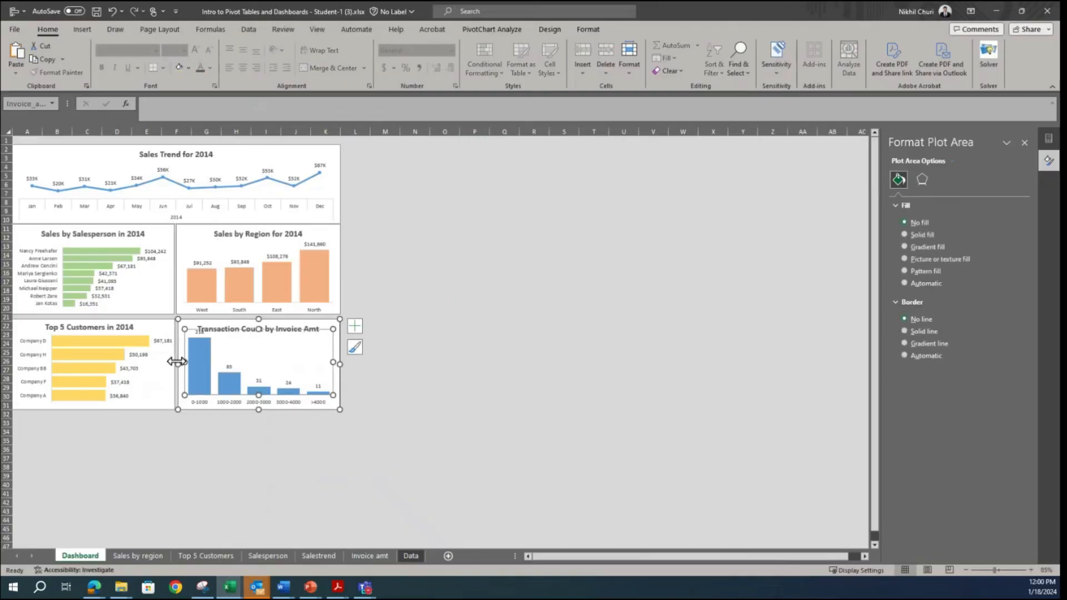
pyautogui.moveTo(181, 365); pyautogui.dragTo(176, 365)
pyautogui.click(514, 345)
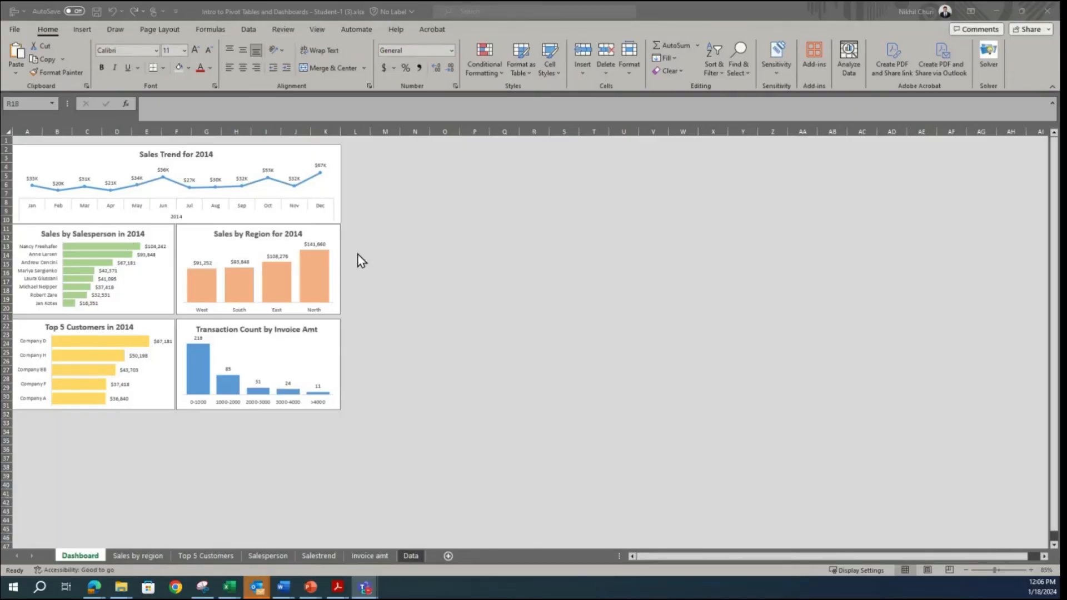
# Step: Insert Salesperson and Region slicers for the Sales Trend chart
pyautogui.click(358, 255)
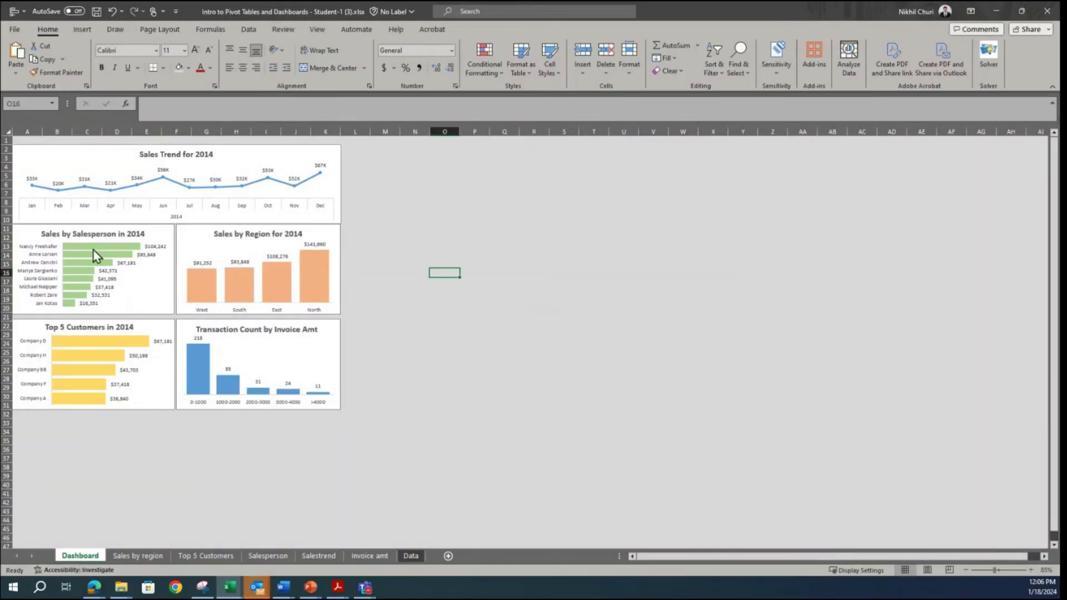
pyautogui.scroll(1, 89, 251)
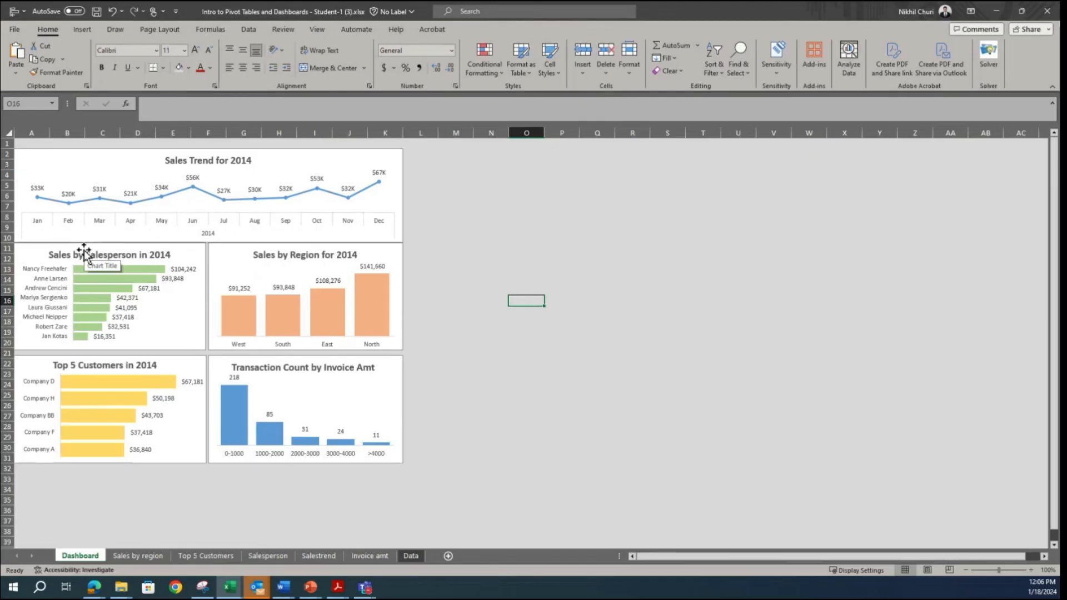
pyautogui.scroll(1, 84, 253)
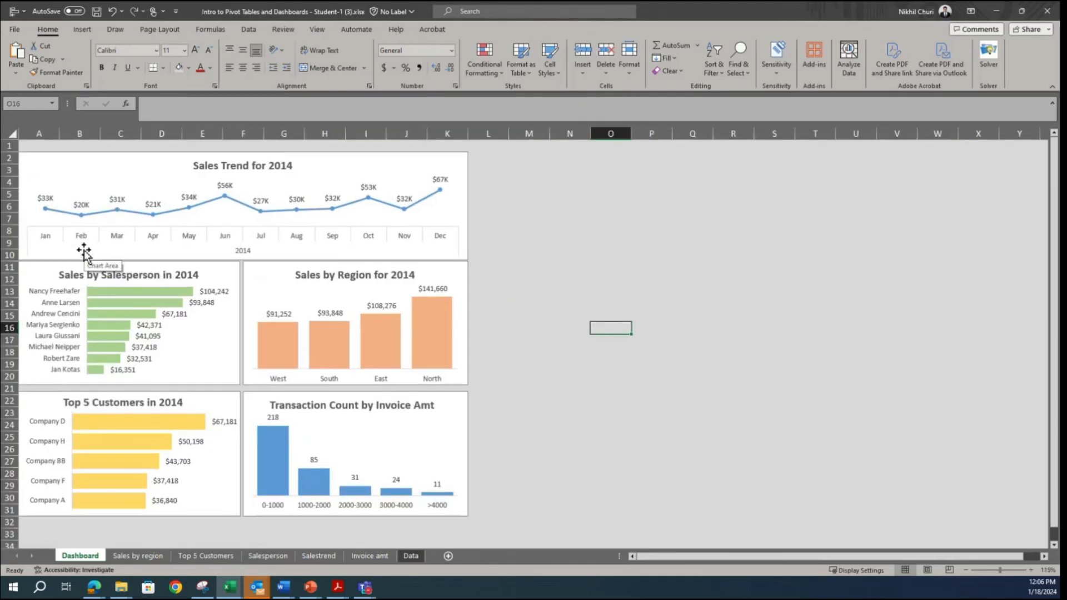
pyautogui.click(459, 169)
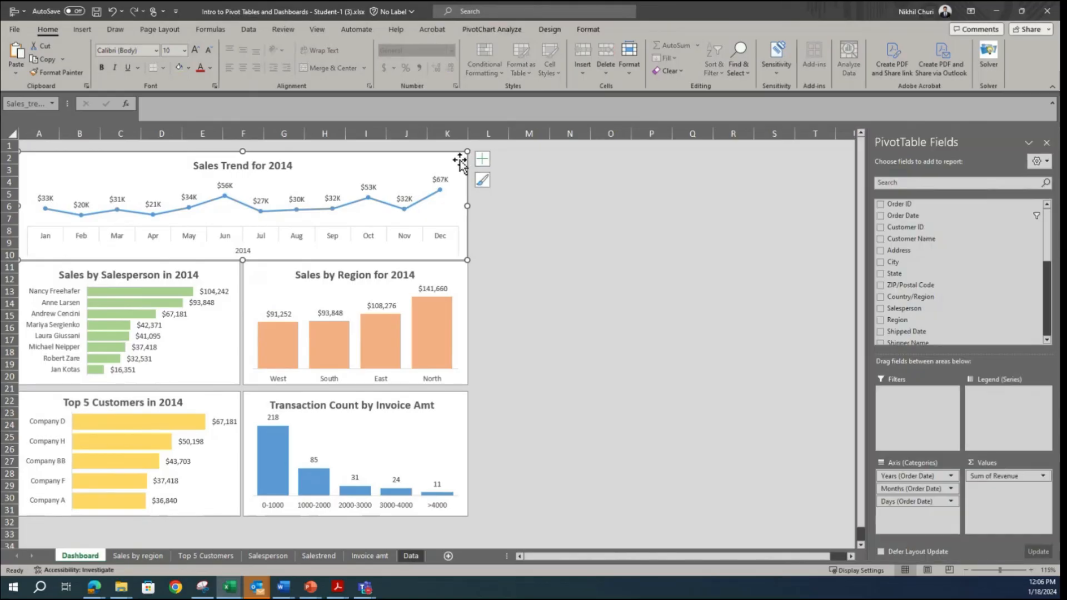
pyautogui.click(1047, 143)
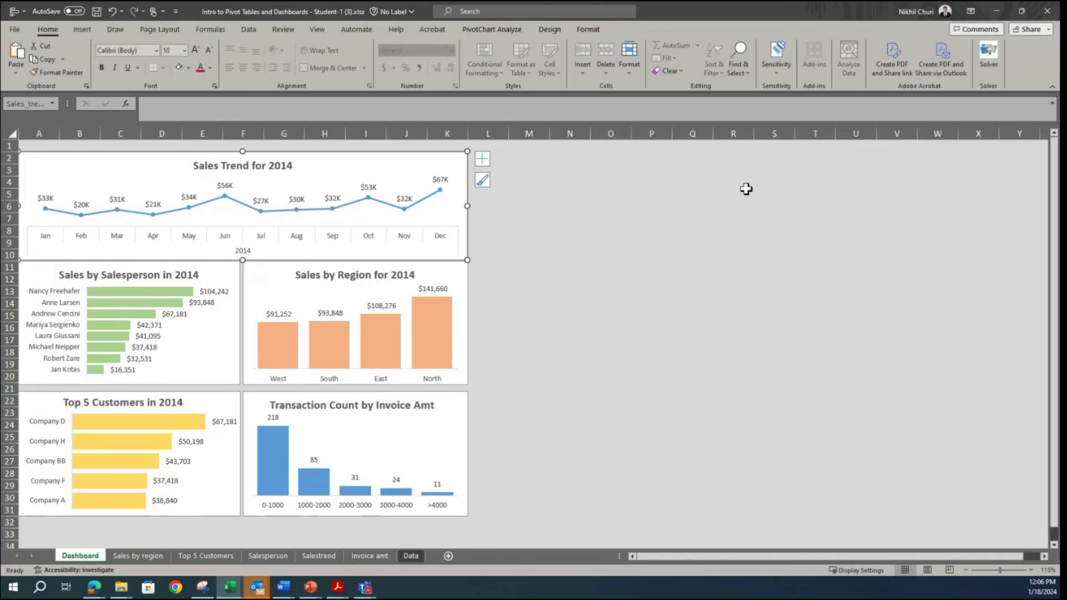
pyautogui.click(588, 30)
pyautogui.click(515, 30)
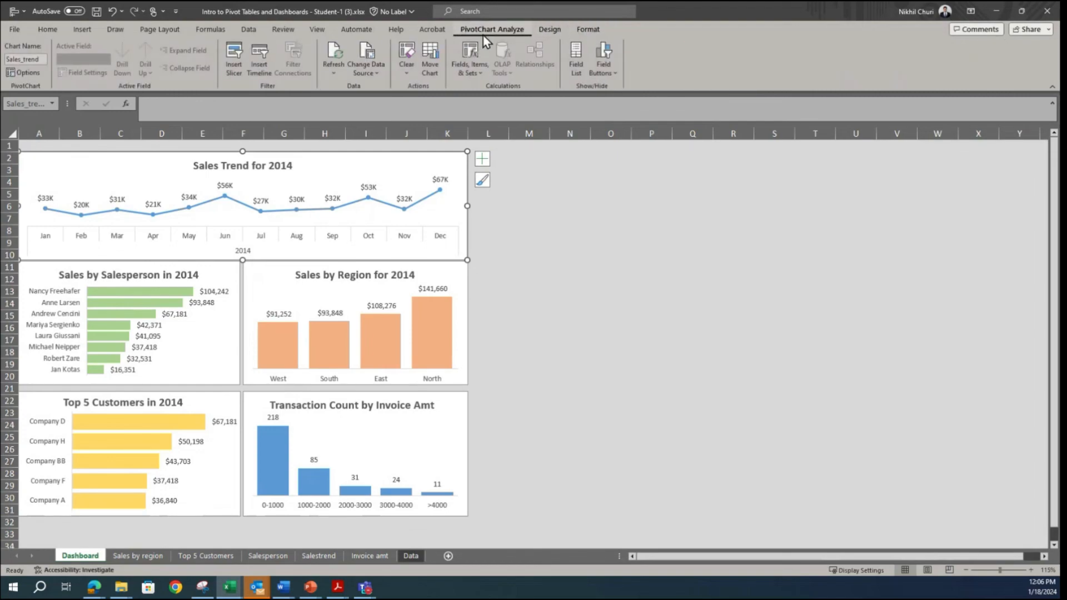
pyautogui.click(233, 59)
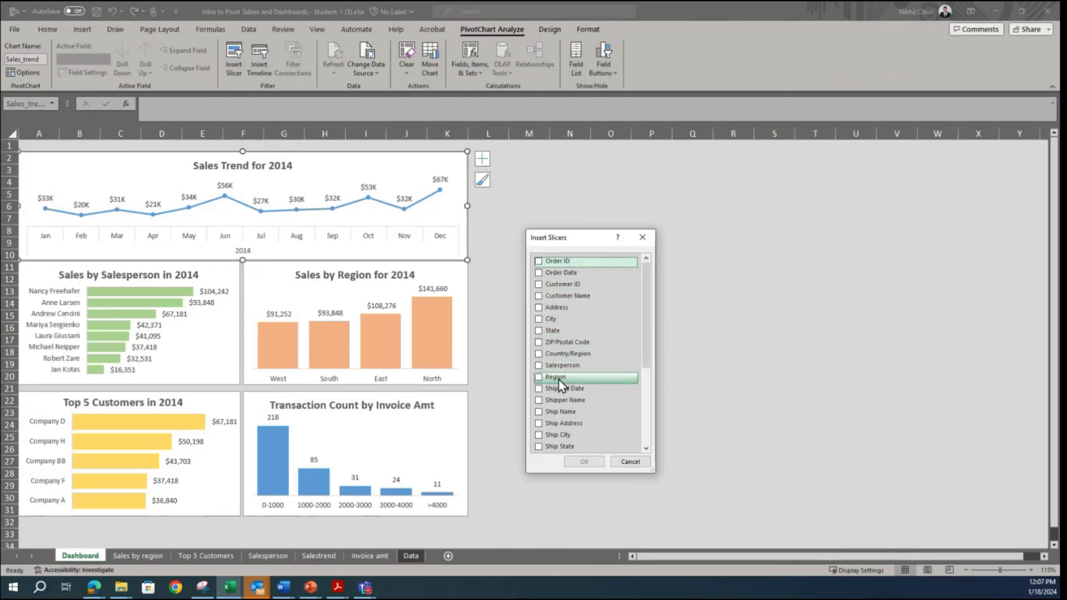
pyautogui.click(538, 367)
pyautogui.click(539, 379)
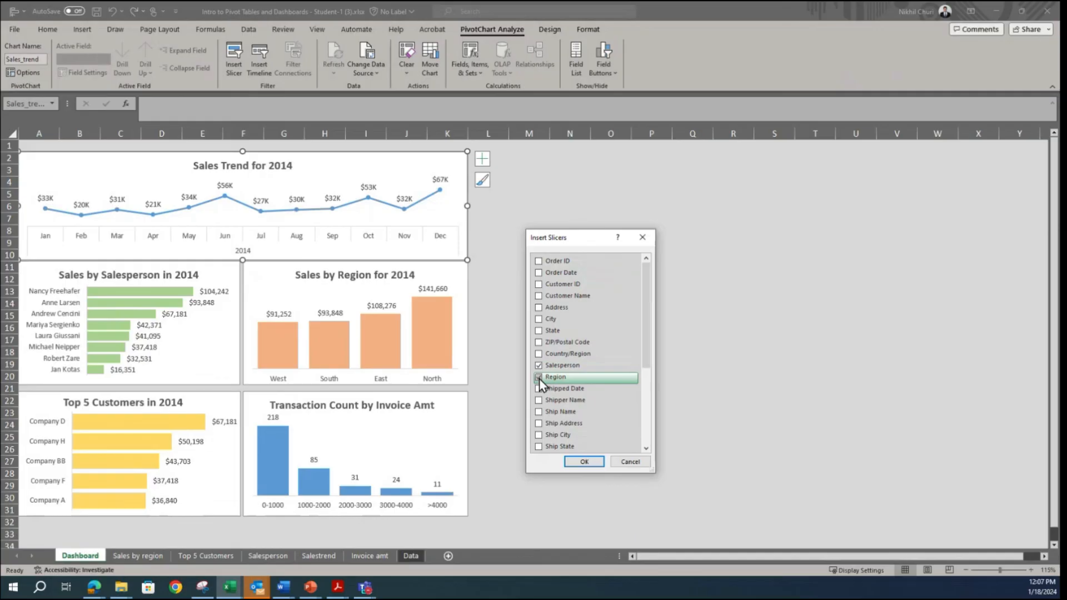
pyautogui.click(583, 462)
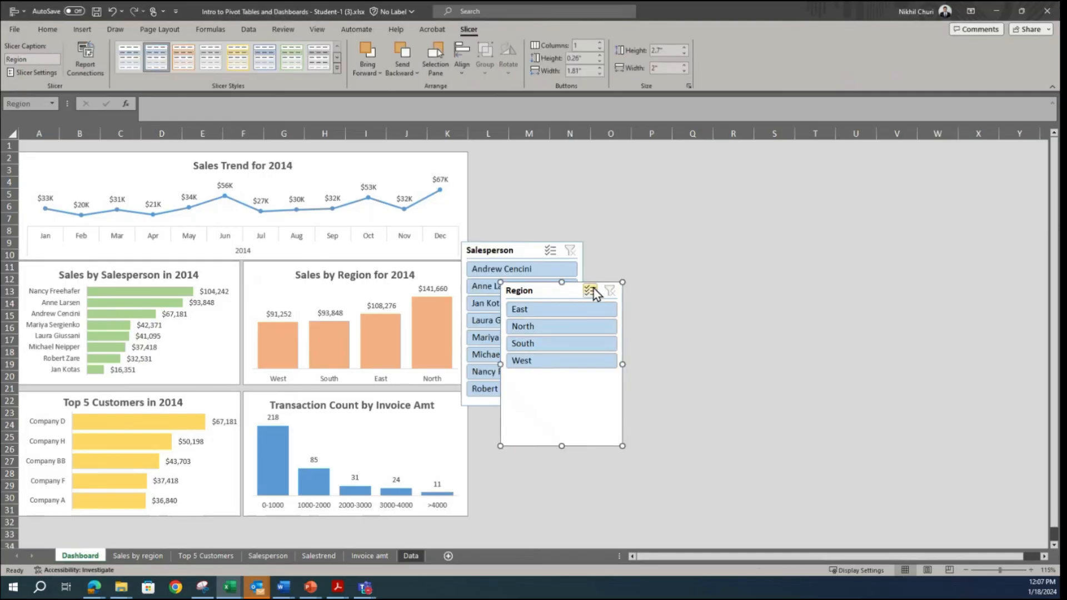
# Step: Place the Salesperson slicer beside the Sales Trend chart and the Region slicer directly below it
pyautogui.click(725, 276)
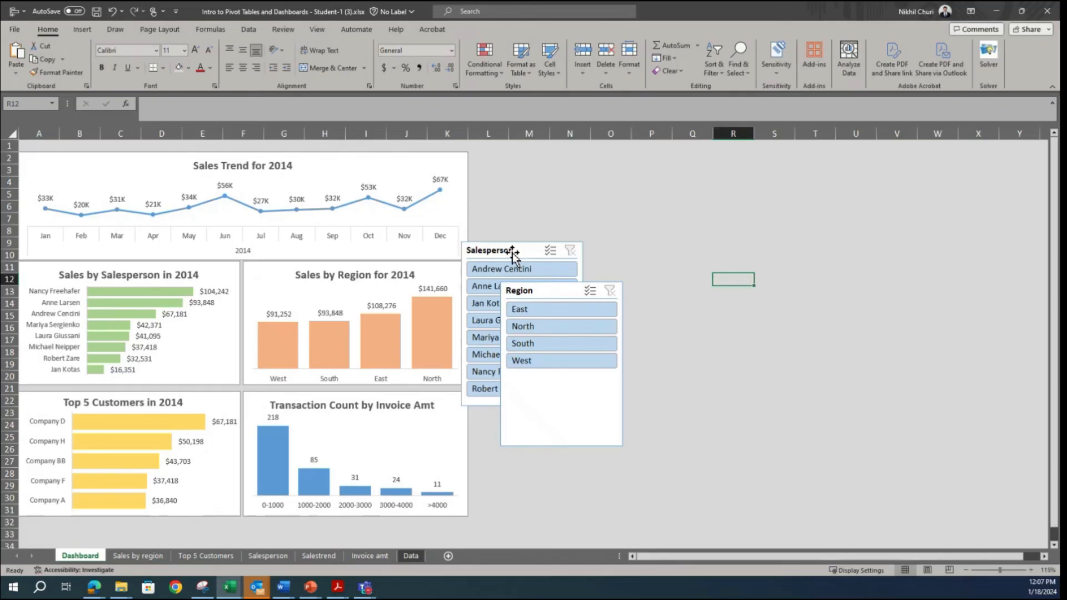
pyautogui.moveTo(512, 251); pyautogui.dragTo(525, 164)
pyautogui.moveTo(558, 290); pyautogui.dragTo(531, 340)
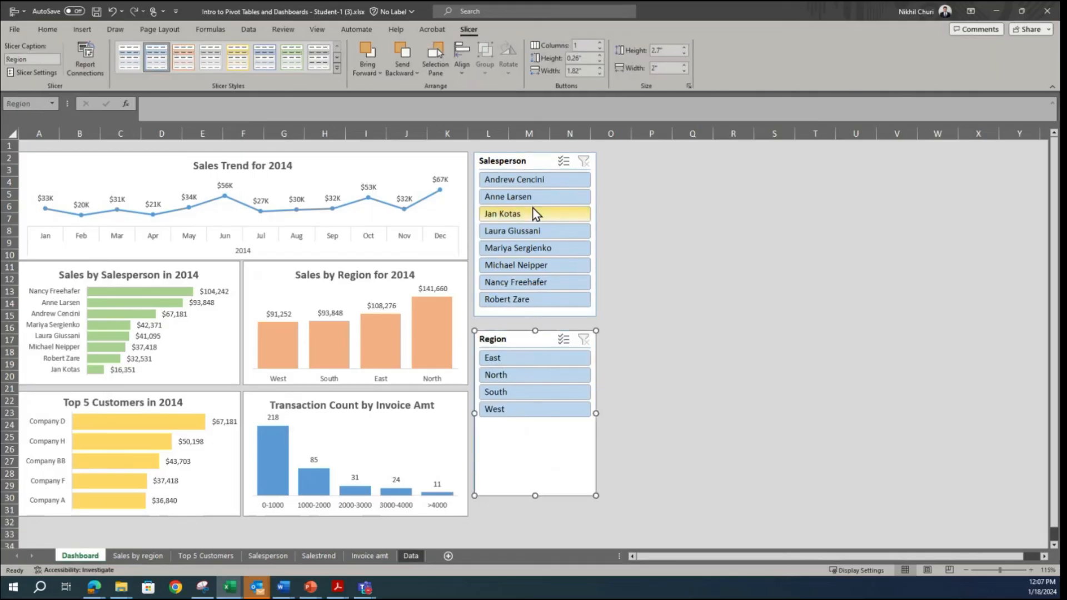
# Step: Align the tops of the Sales Trend chart and the Salesperson slicer
pyautogui.click(456, 162)
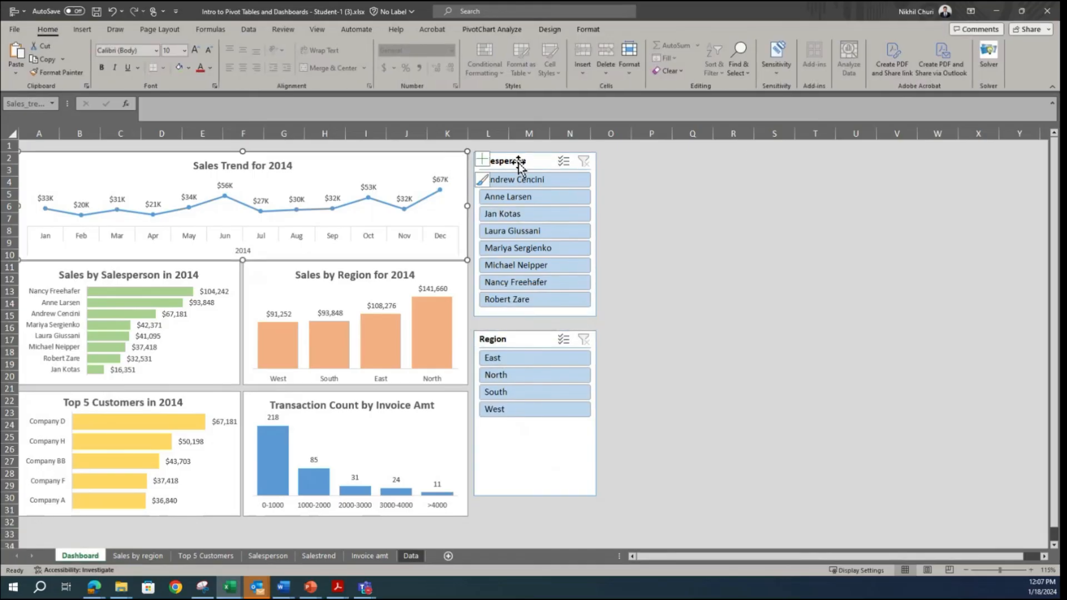
pyautogui.keyDown('ctrl'); pyautogui.click(519, 161); pyautogui.keyUp('ctrl')
pyautogui.click(530, 29)
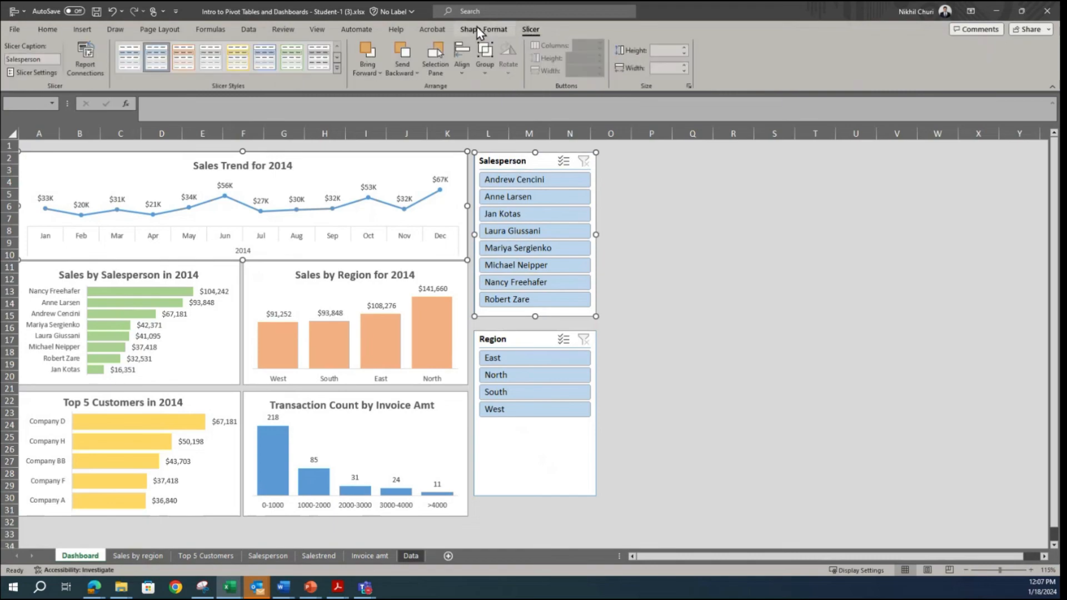
pyautogui.click(479, 27)
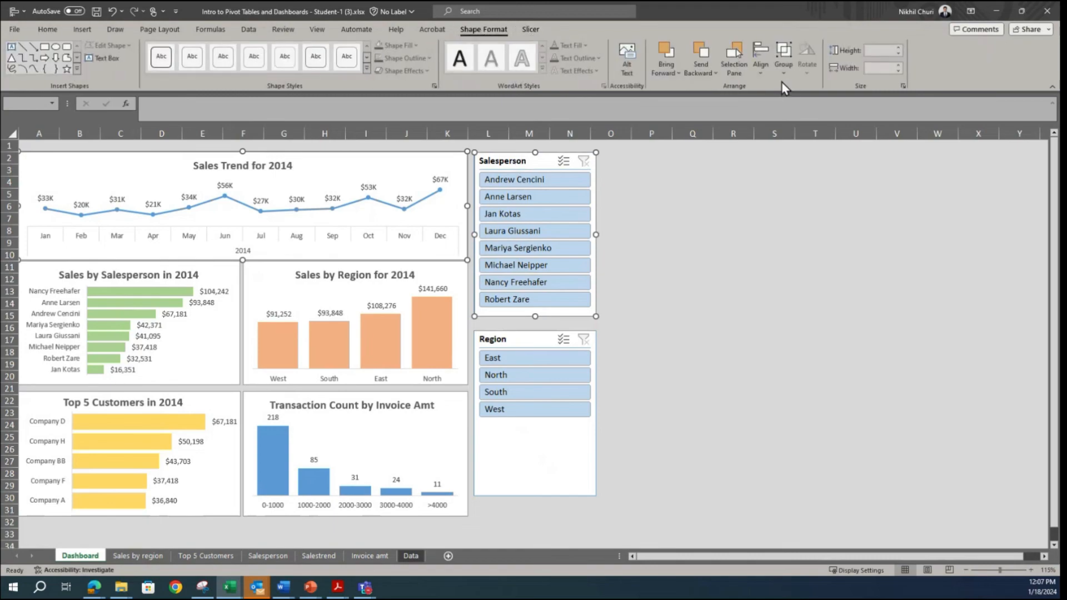
pyautogui.click(758, 77)
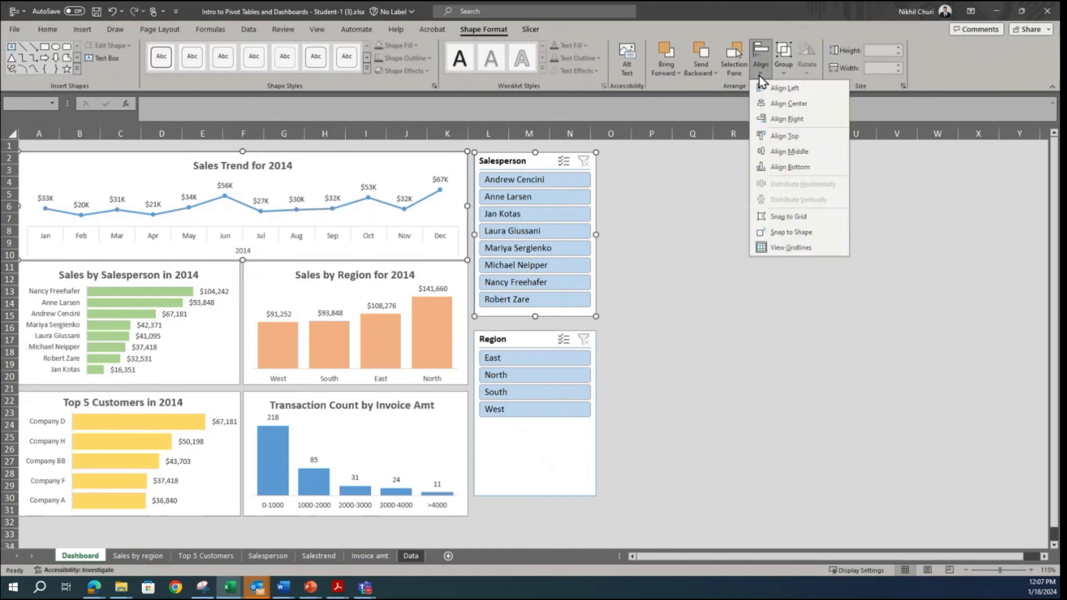
pyautogui.click(800, 136)
# Step: Move the Region slicer up so that only a narrow gap separates it from the Salesperson slicer
pyautogui.click(539, 336)
pyautogui.moveTo(521, 341); pyautogui.dragTo(521, 331)
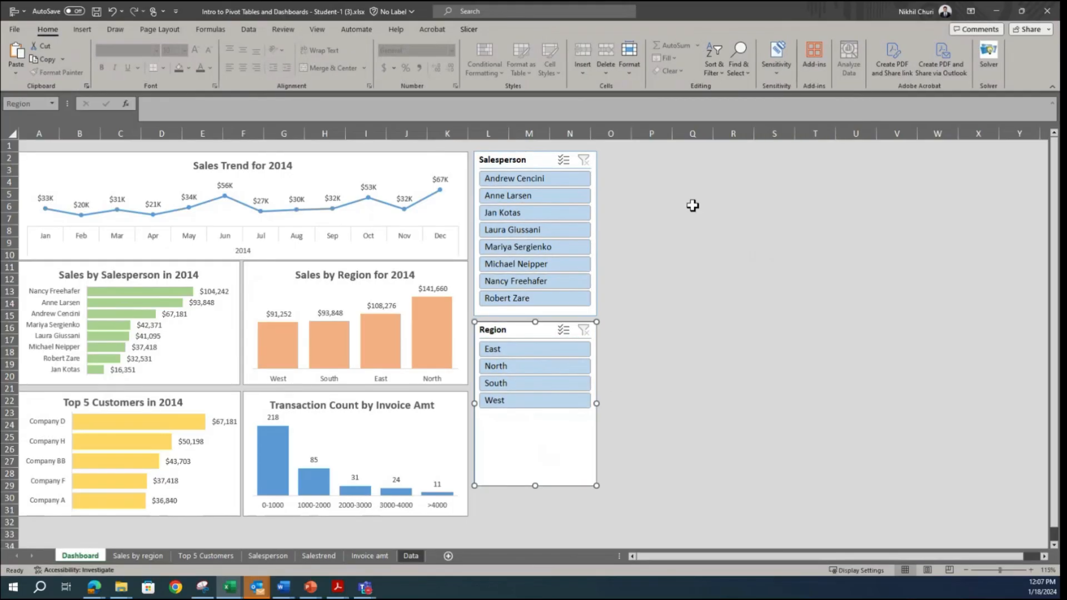
pyautogui.keyDown('ctrl'); pyautogui.click(487, 161); pyautogui.keyUp('ctrl')
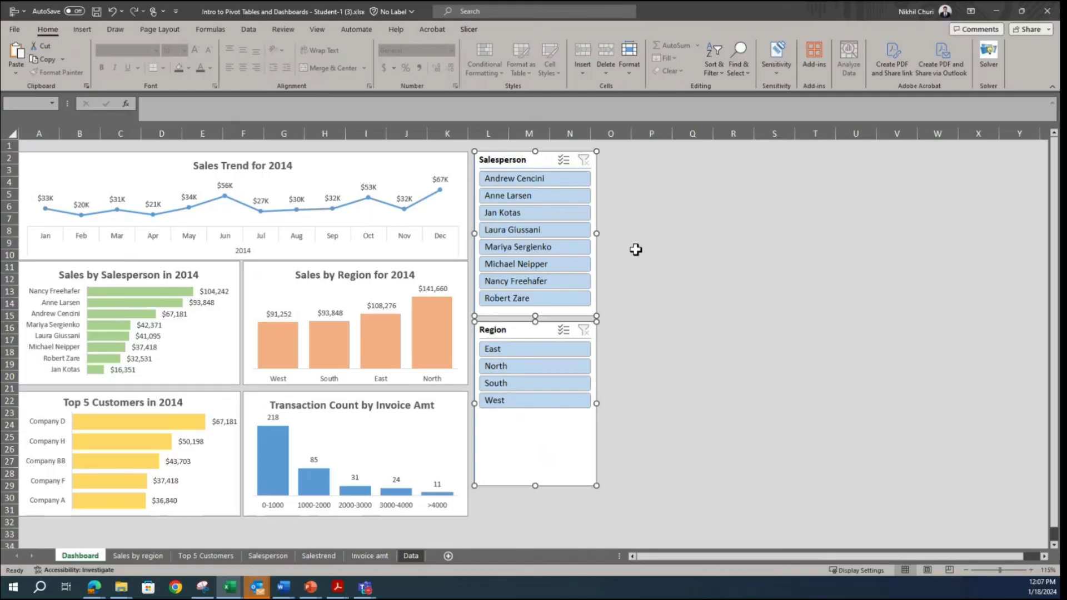
pyautogui.click(605, 386)
pyautogui.click(569, 442)
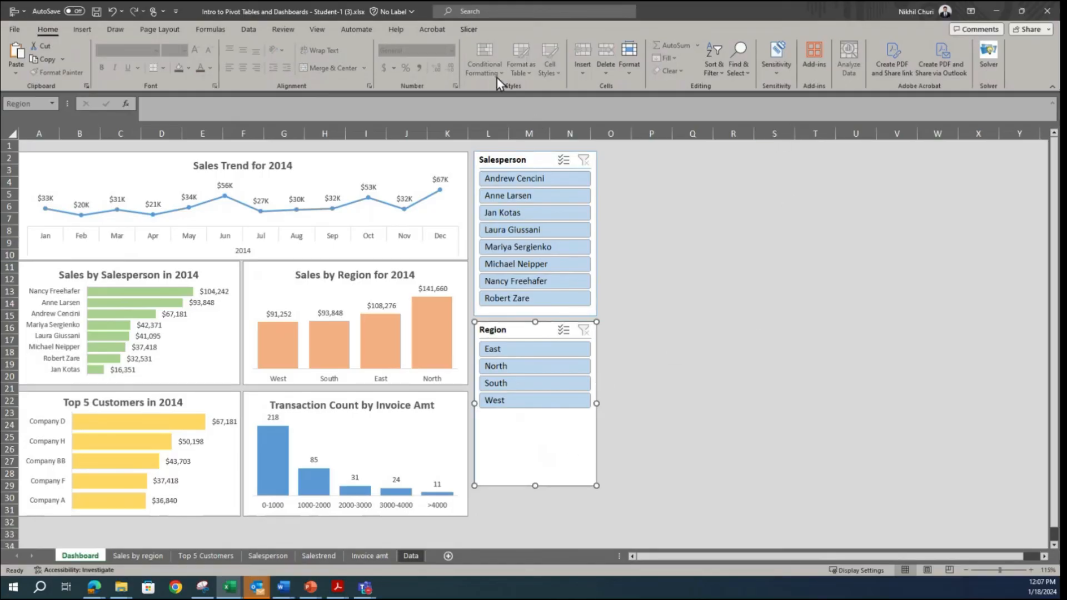
pyautogui.keyDown('ctrl'); pyautogui.click(477, 284); pyautogui.keyUp('ctrl')
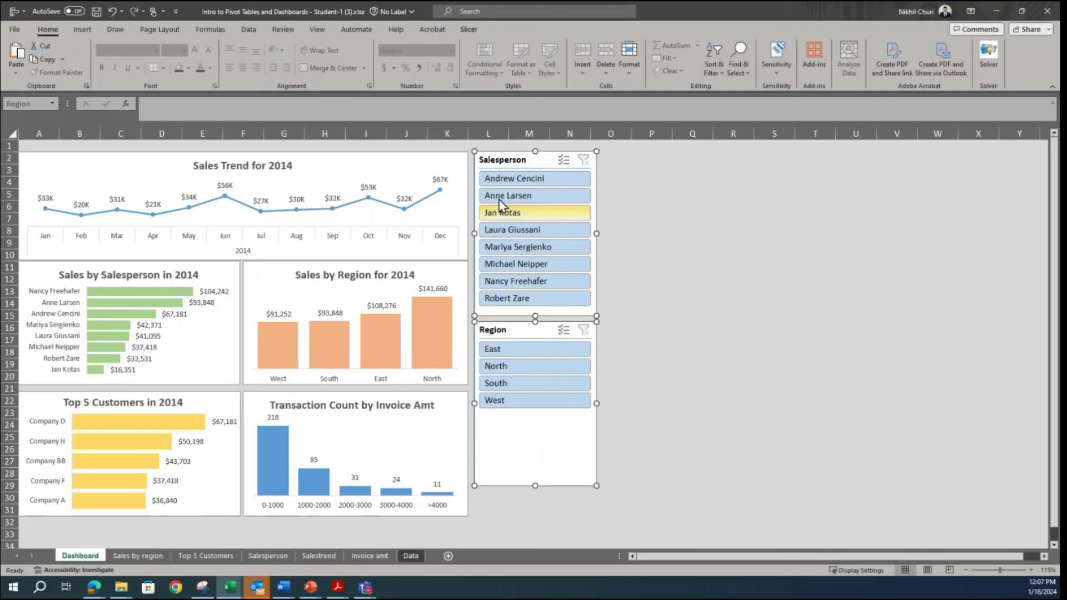
pyautogui.click(788, 303)
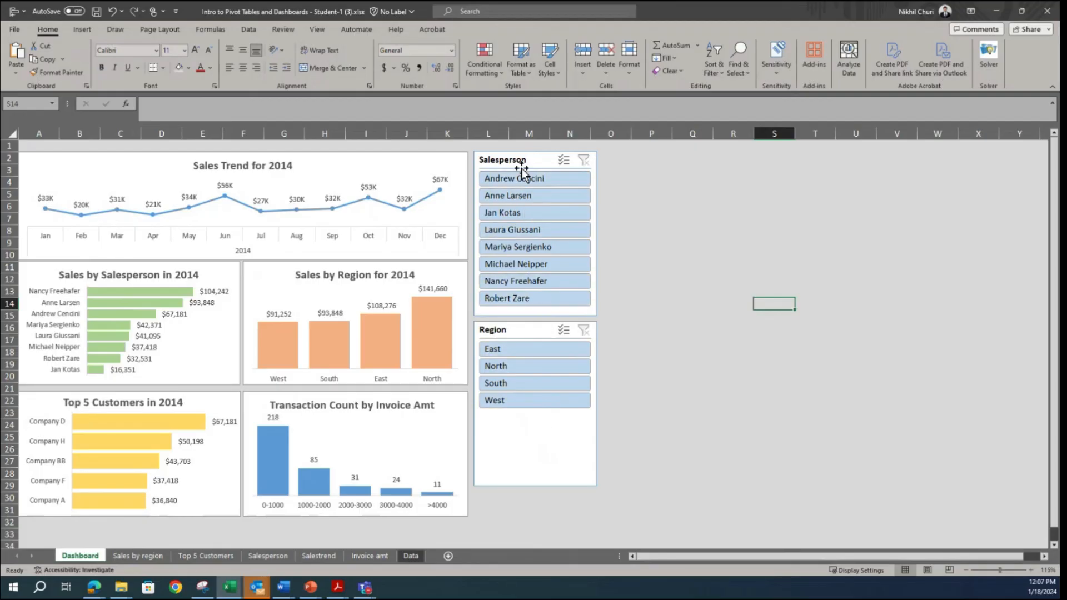
# Step: Apply the light green slicer style to the Salesperson slicer
pyautogui.click(504, 161)
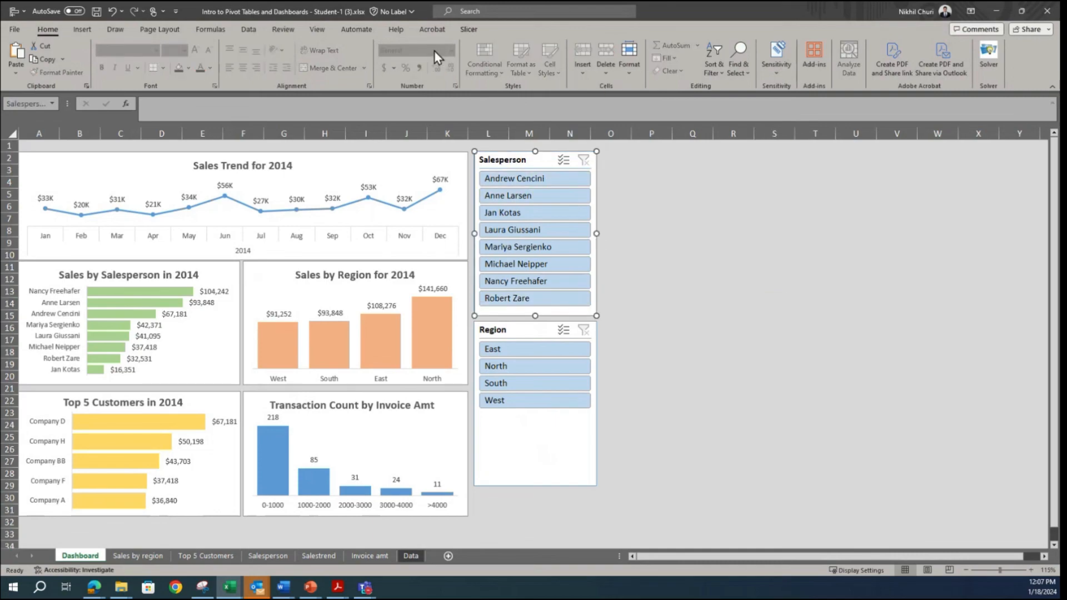
pyautogui.click(466, 30)
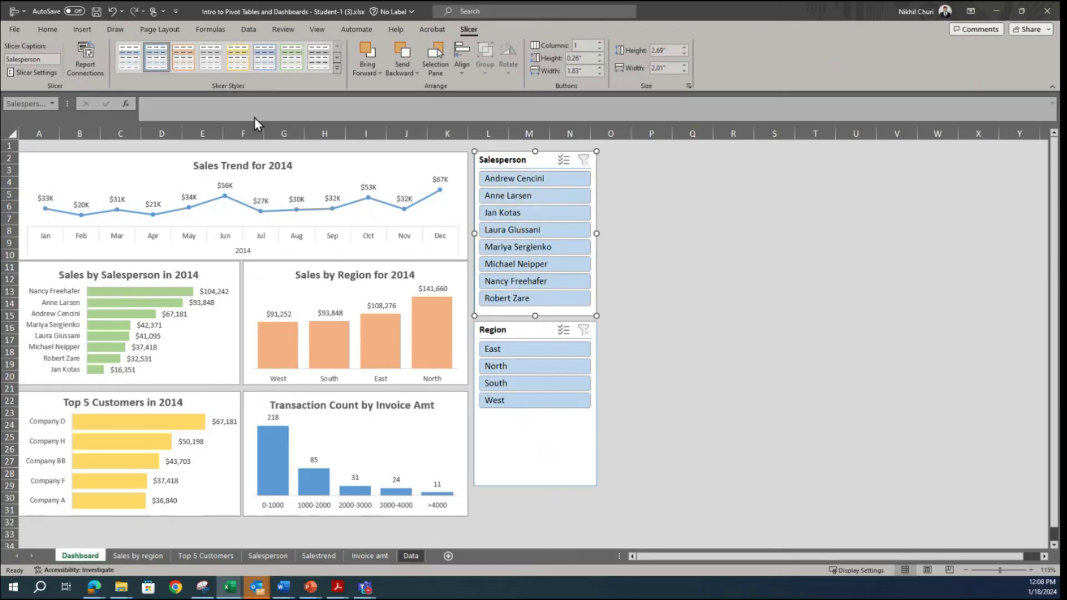
pyautogui.click(288, 59)
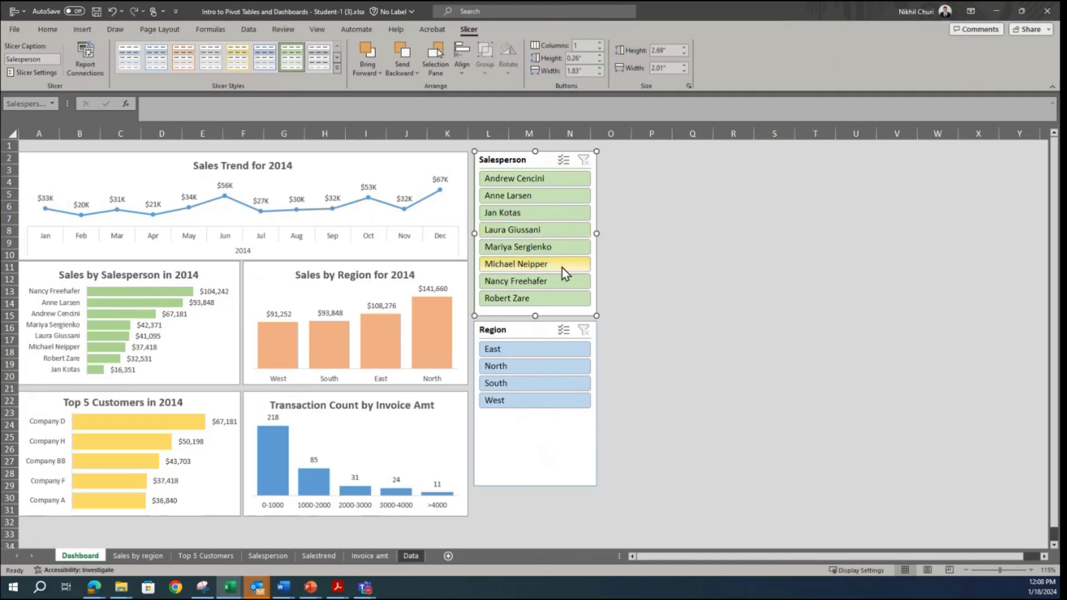
# Step: Recolour the Region slicer, trying the light yellow style before settling on the light orange one
pyautogui.click(547, 428)
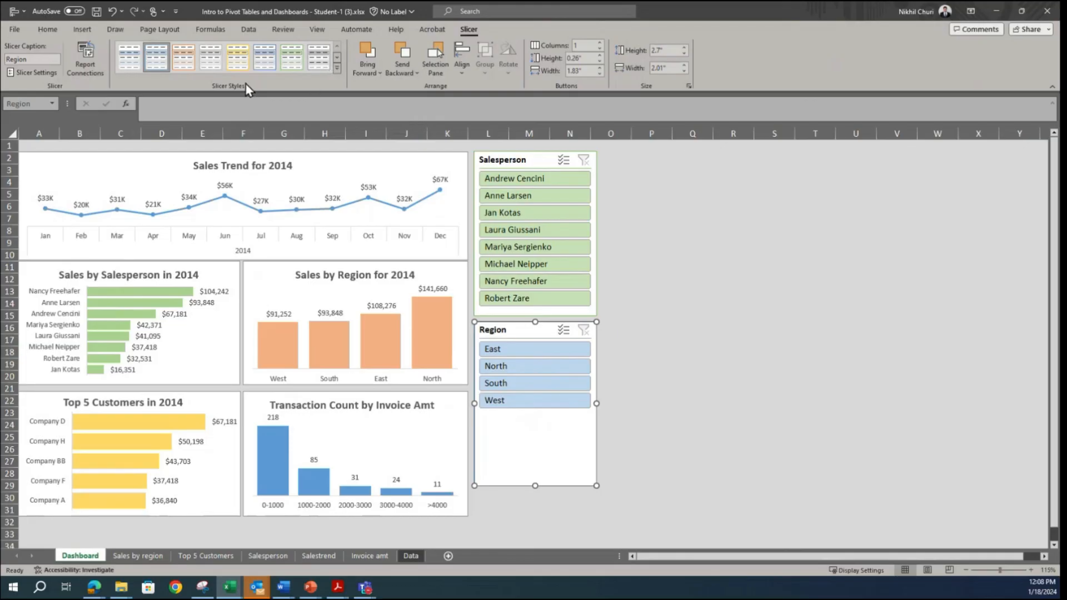
pyautogui.click(235, 61)
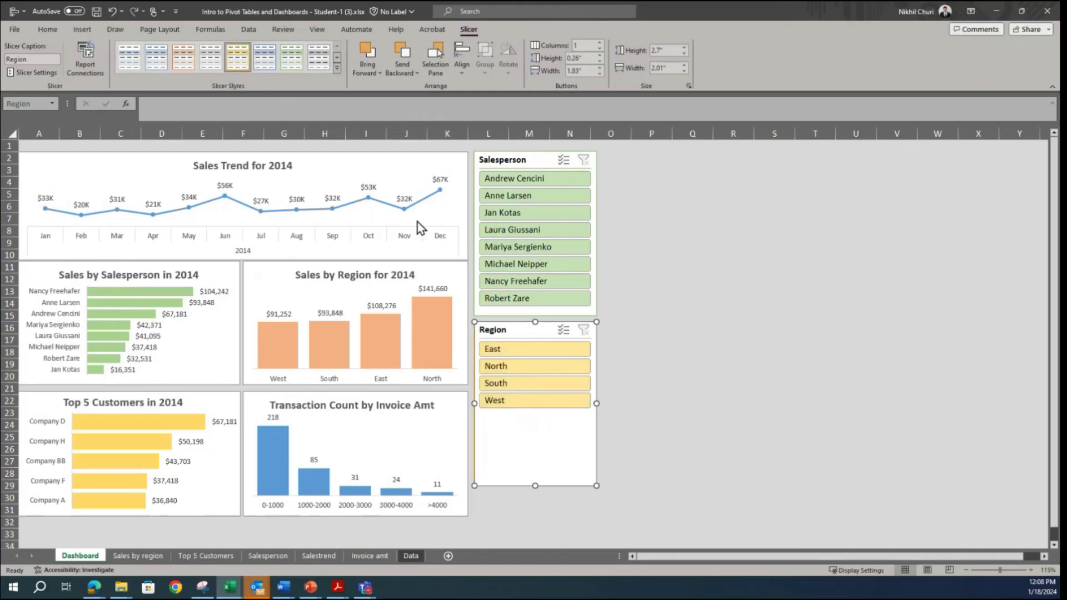
pyautogui.click(185, 60)
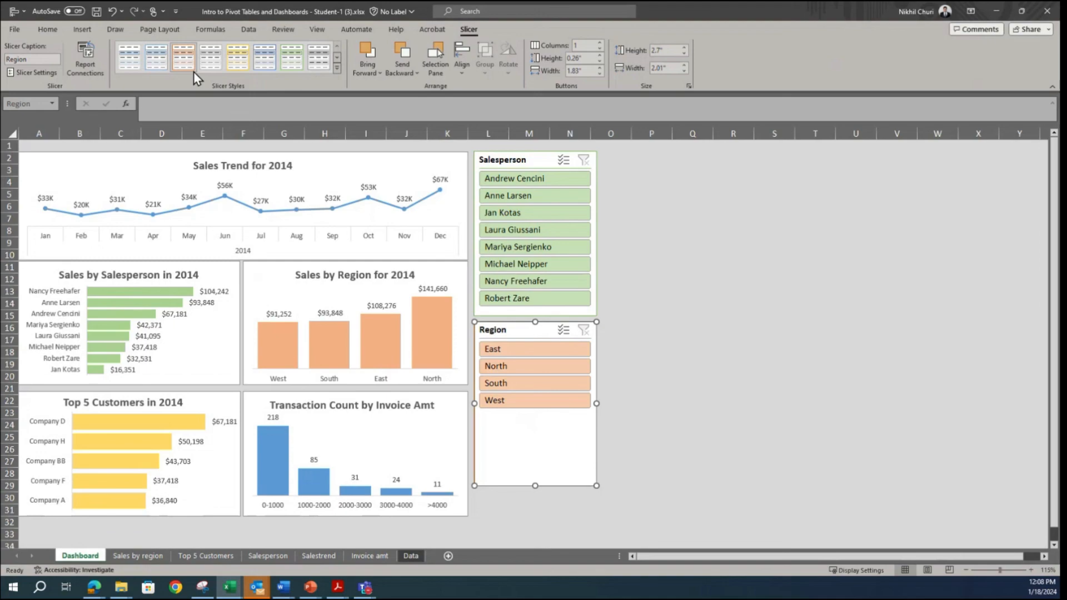
pyautogui.click(655, 438)
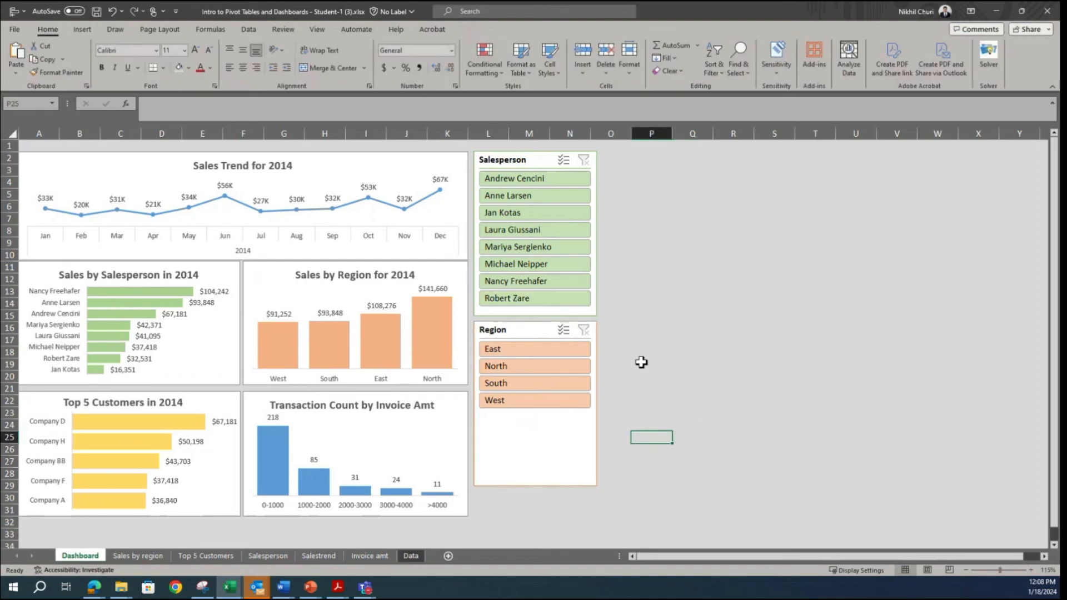
# Step: Try the Salesperson slicer's buttons in two to four columns, and set it back to 1 column
pyautogui.click(522, 160)
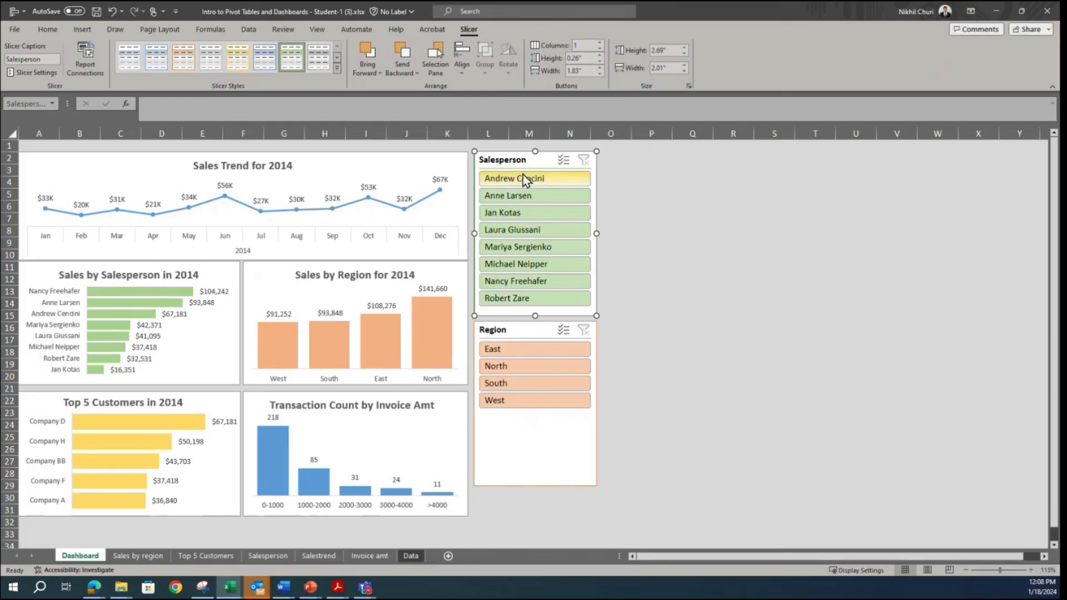
pyautogui.click(600, 43)
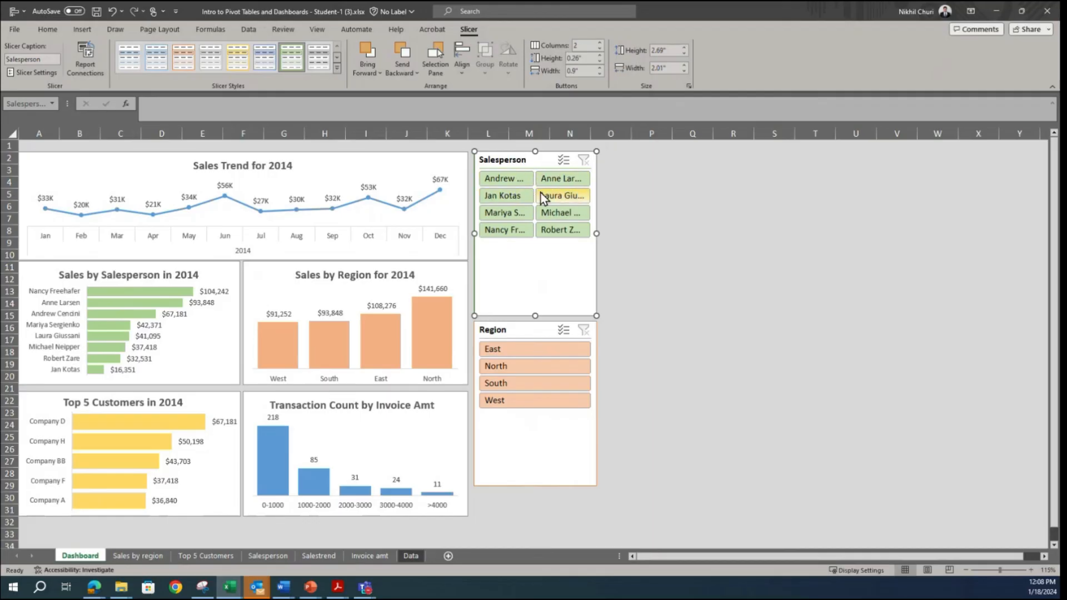
pyautogui.click(599, 42)
pyautogui.click(598, 42)
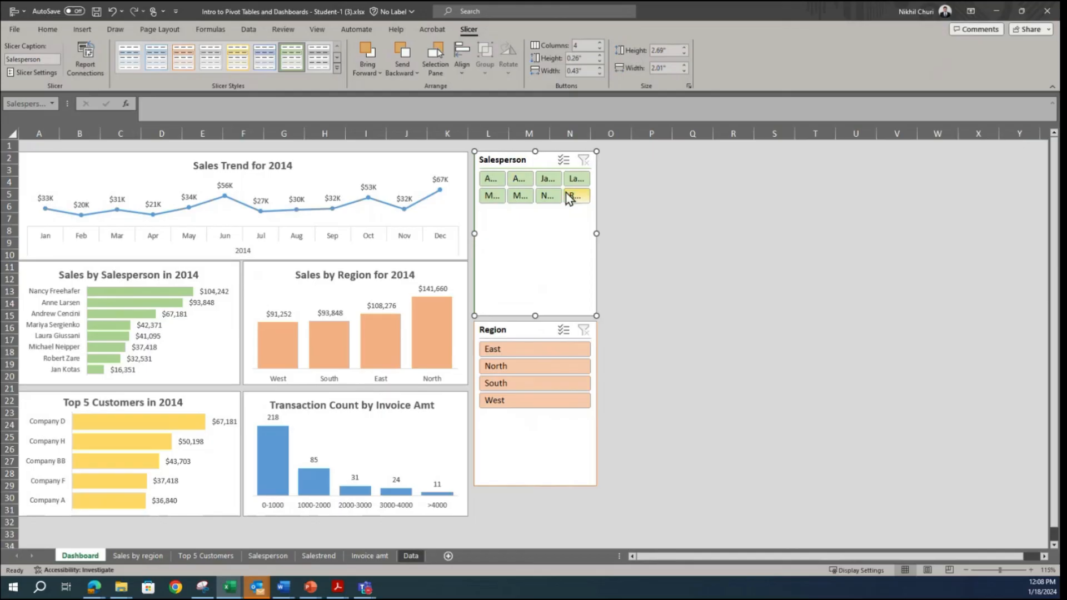
pyautogui.moveTo(592, 49); pyautogui.dragTo(548, 43)
pyautogui.write('1')
pyautogui.press('Return')
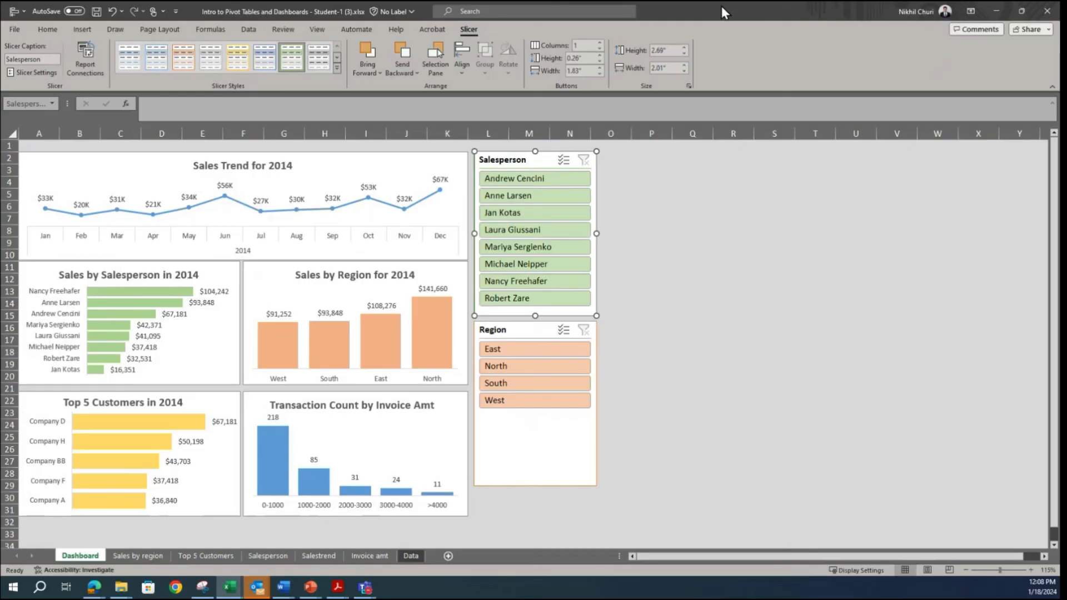
# Step: Try the Region slicer's buttons in 4 columns, and return it to 1 column
pyautogui.click(524, 332)
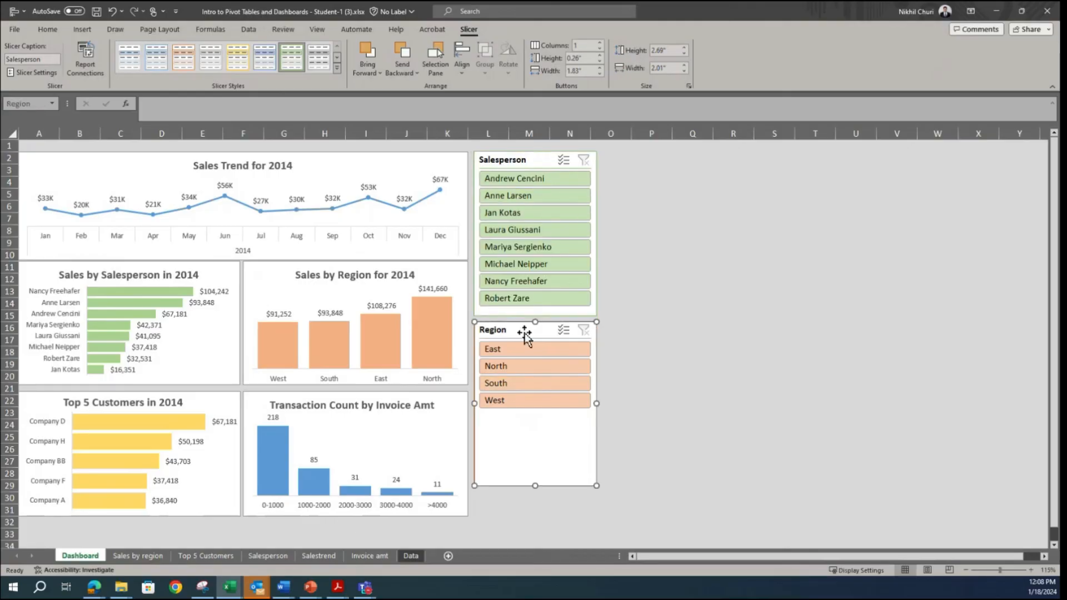
pyautogui.click(592, 46)
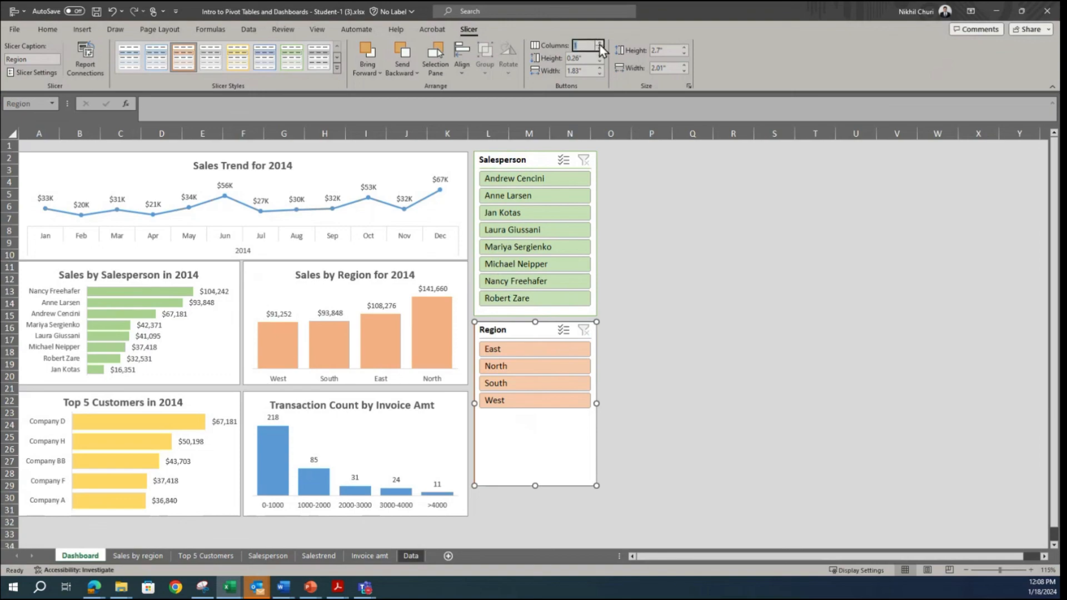
pyautogui.click(599, 44)
pyautogui.click(599, 44)
pyautogui.click(599, 44)
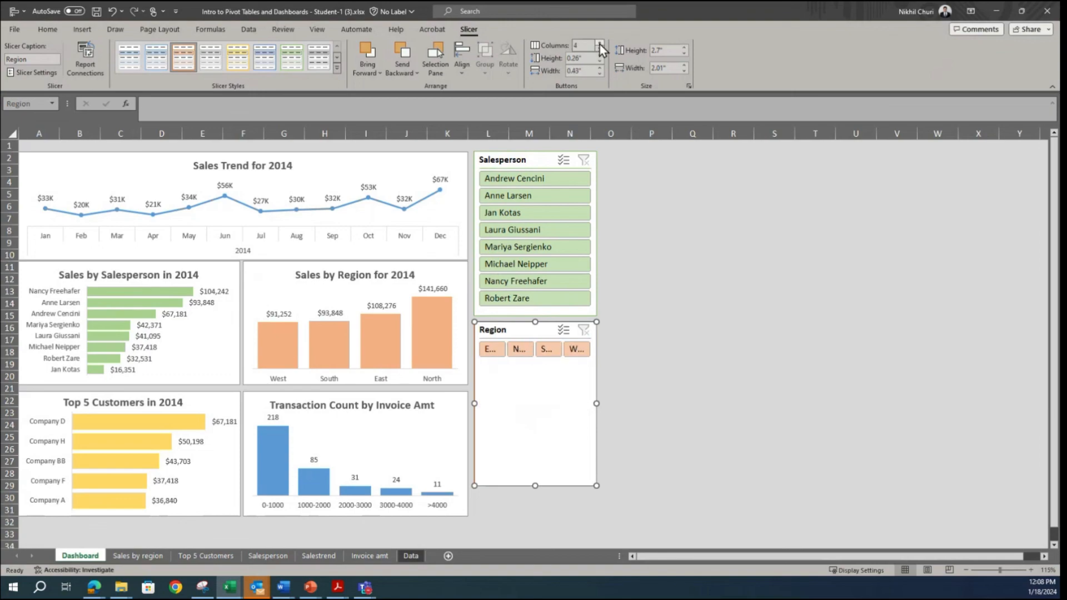
pyautogui.click(584, 46)
pyautogui.write('1')
pyautogui.press('Return')
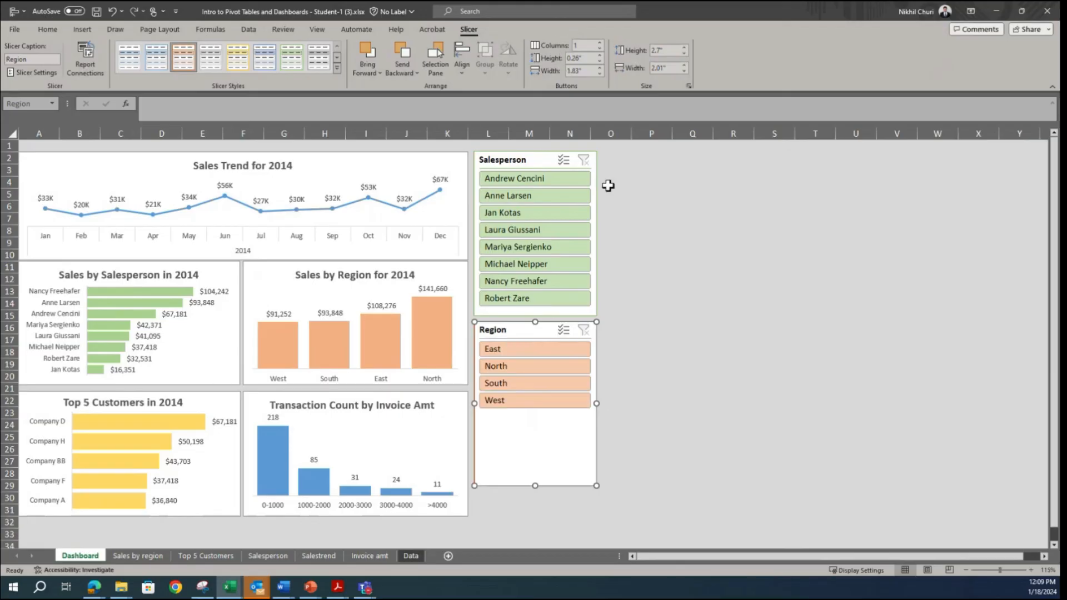
pyautogui.click(824, 365)
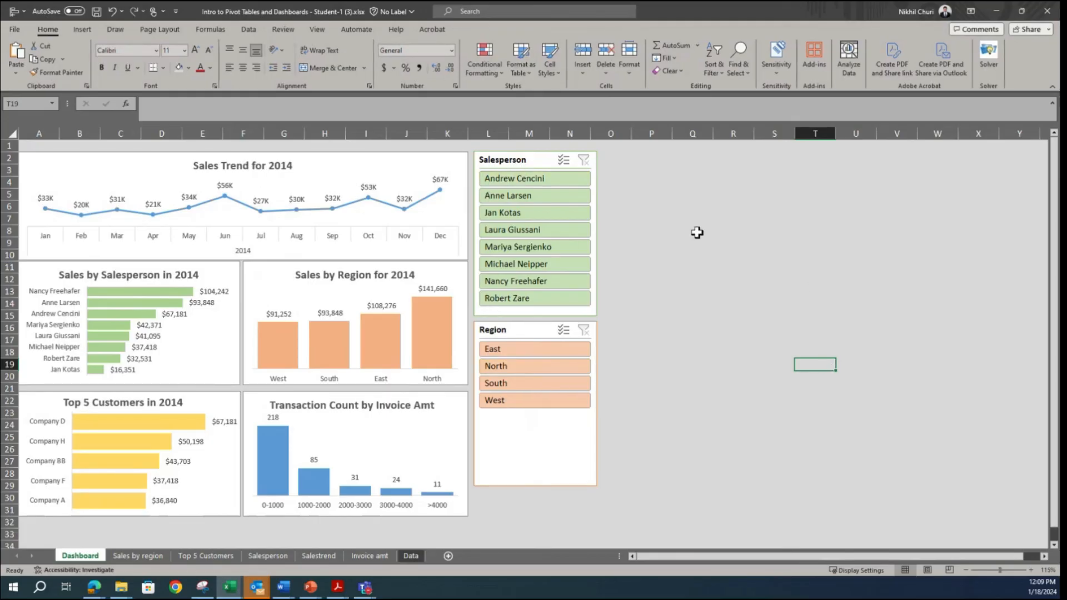
# Step: Test the Salesperson slicer by filtering on individual salespeople one after another, and clear its filter
pyautogui.click(524, 180)
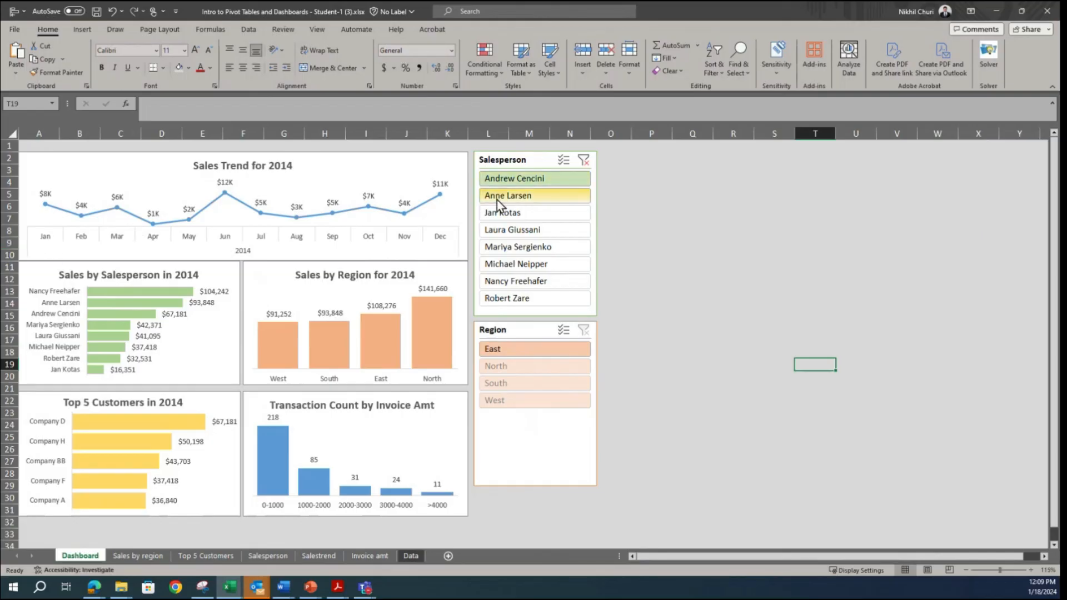
pyautogui.click(535, 200)
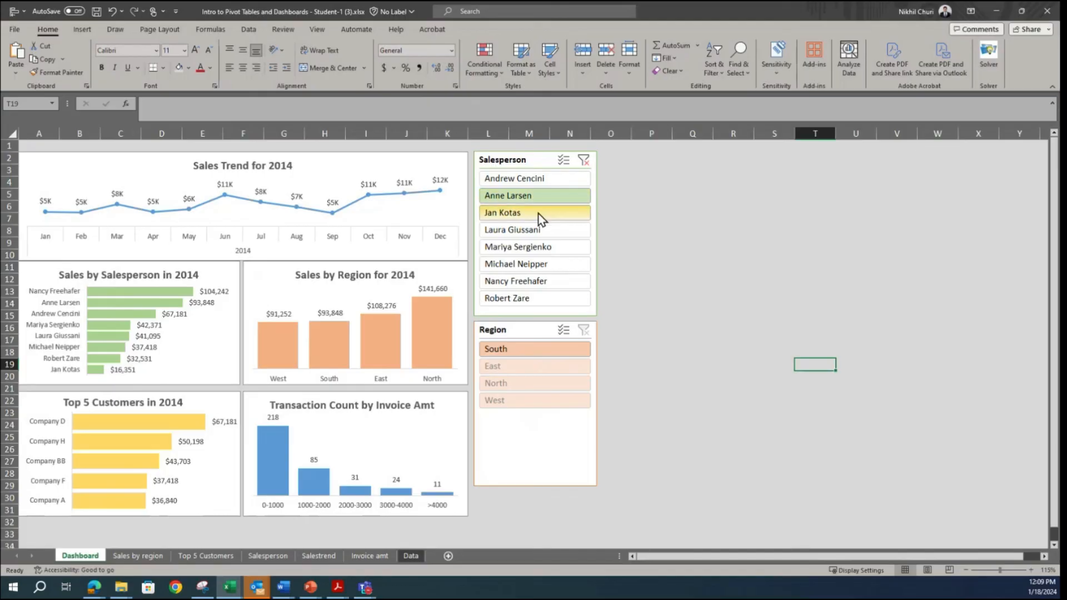
pyautogui.click(538, 214)
pyautogui.click(534, 229)
pyautogui.click(519, 247)
pyautogui.click(516, 263)
pyautogui.click(518, 299)
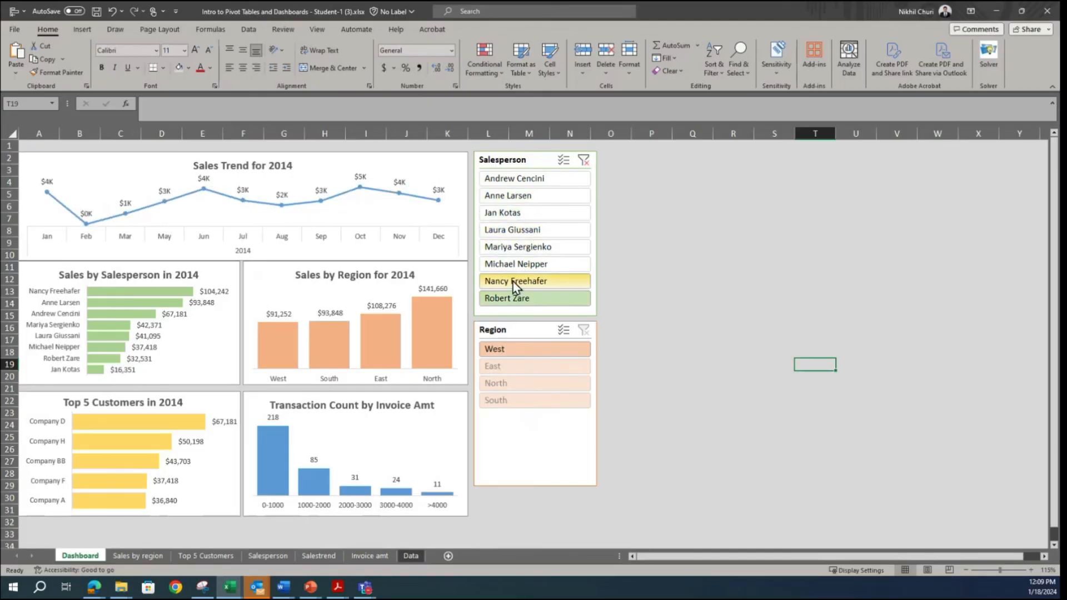
pyautogui.click(512, 281)
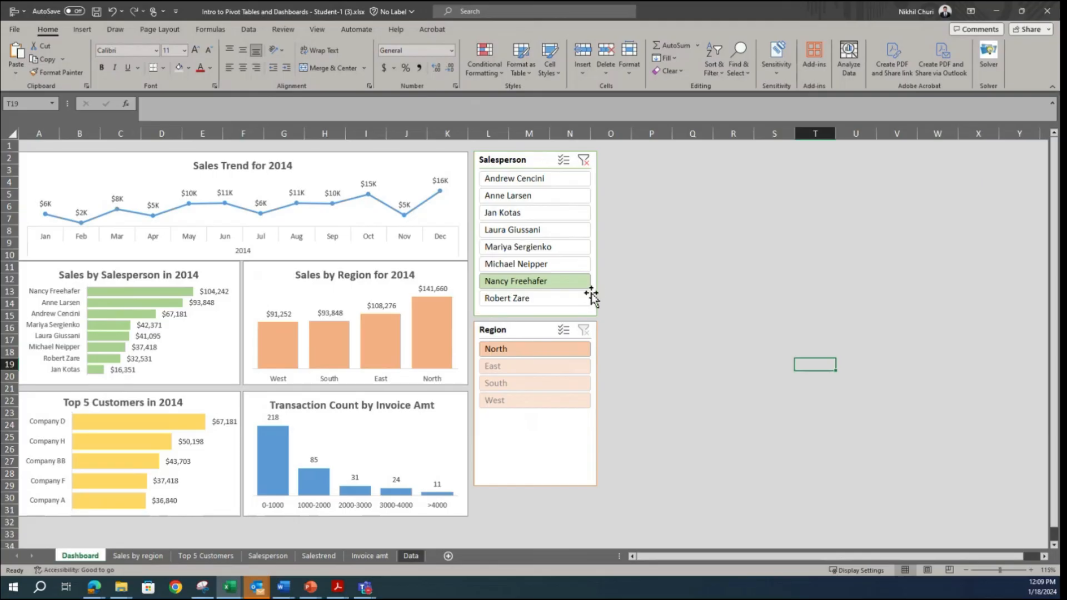
pyautogui.click(511, 216)
pyautogui.click(514, 195)
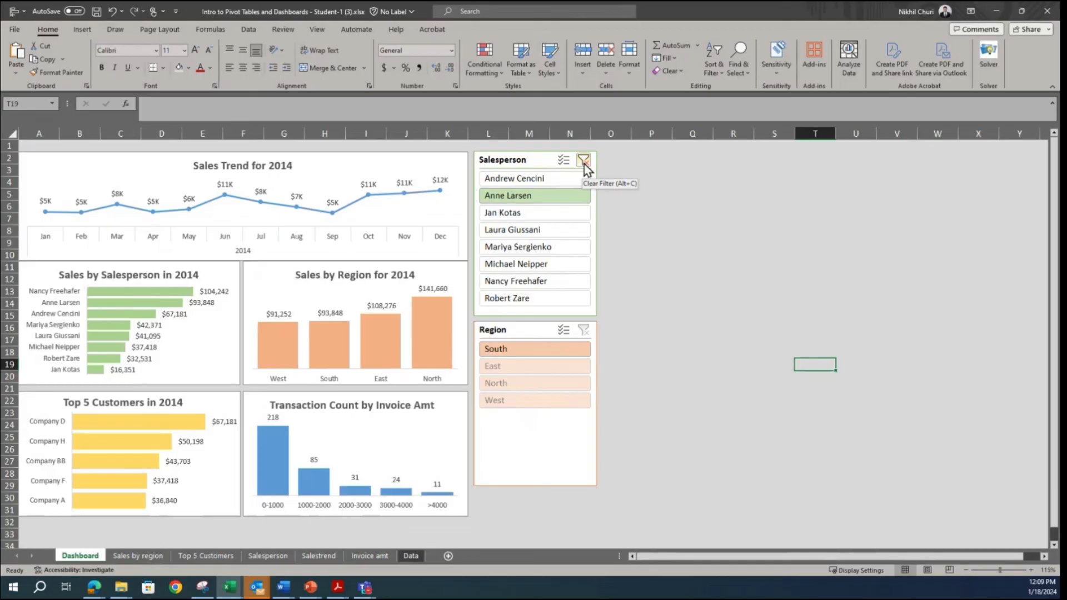
pyautogui.click(585, 164)
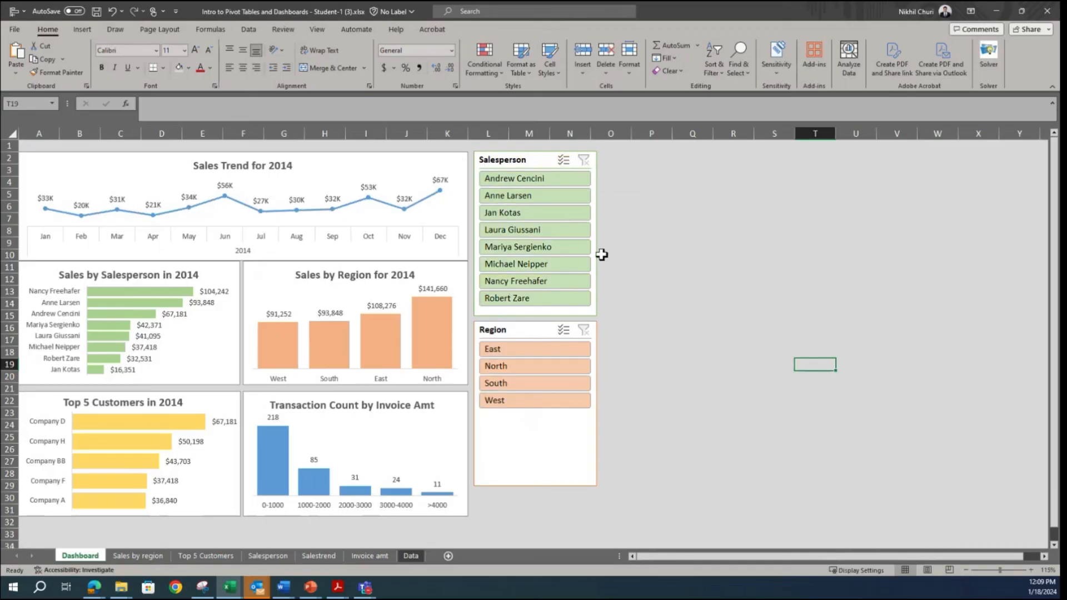
# Step: Connect the Salesperson slicer to the Invoice_amt, Sales_by_region, Salesperson and Top5_customers reports as well
pyautogui.rightClick(507, 162)
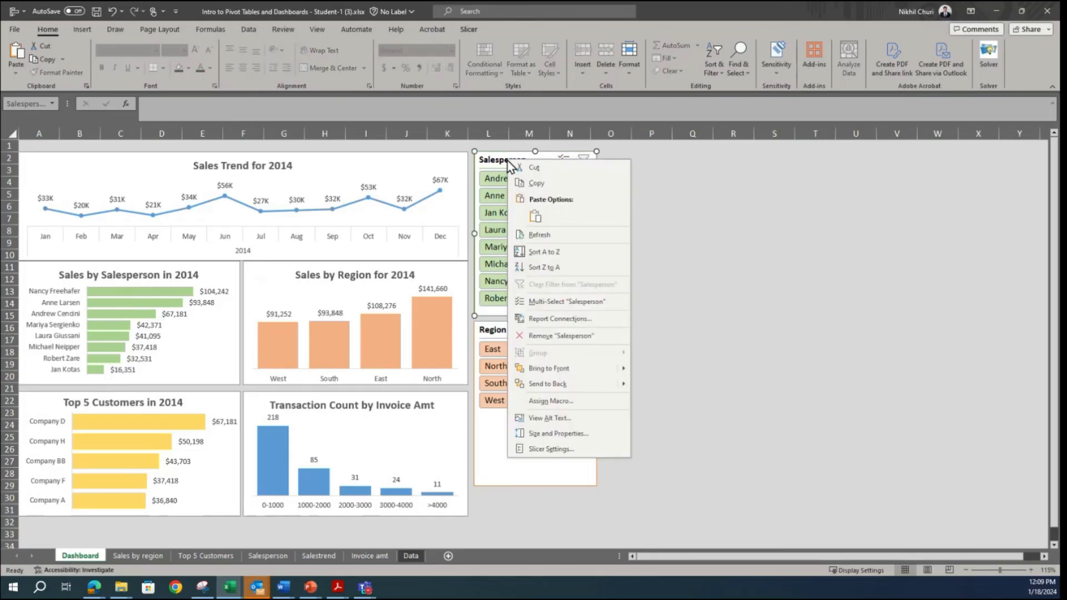
pyautogui.click(540, 319)
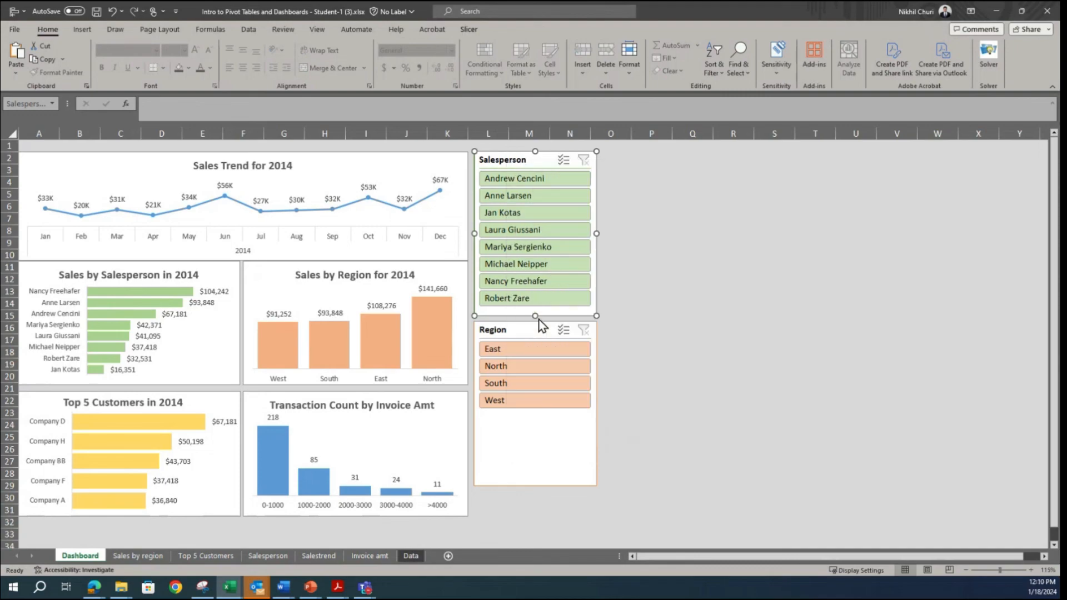
pyautogui.moveTo(632, 385); pyautogui.dragTo(664, 496)
pyautogui.moveTo(564, 285); pyautogui.dragTo(641, 190)
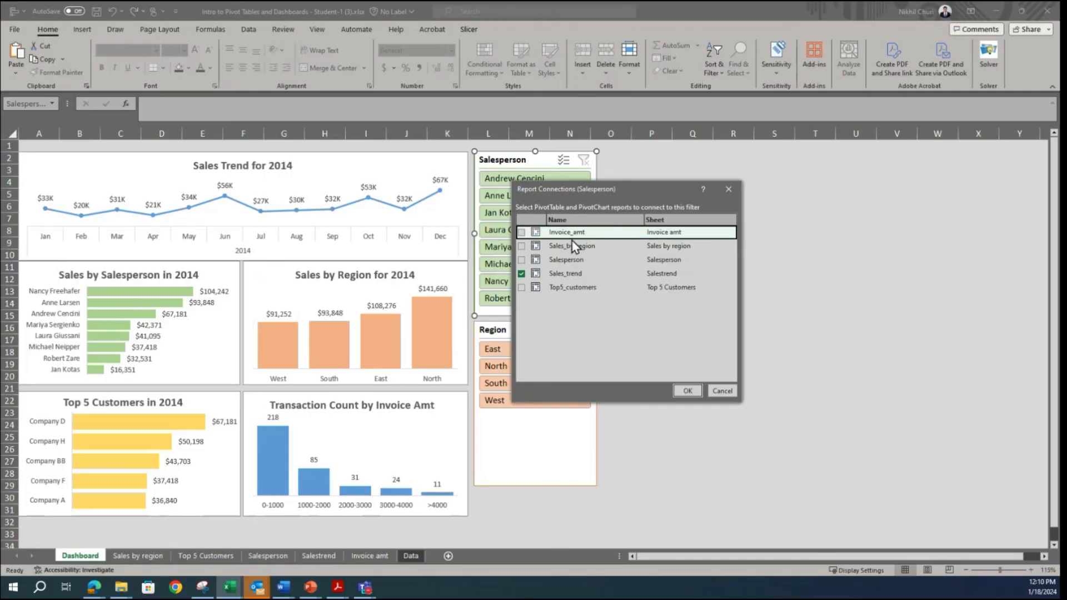
pyautogui.click(522, 232)
pyautogui.click(521, 246)
pyautogui.click(522, 260)
pyautogui.click(522, 287)
pyautogui.click(689, 392)
# Step: Connect the Region slicer to the Invoice_amt, Sales_by_region, Salesperson and Top5_customers reports as well
pyautogui.click(527, 442)
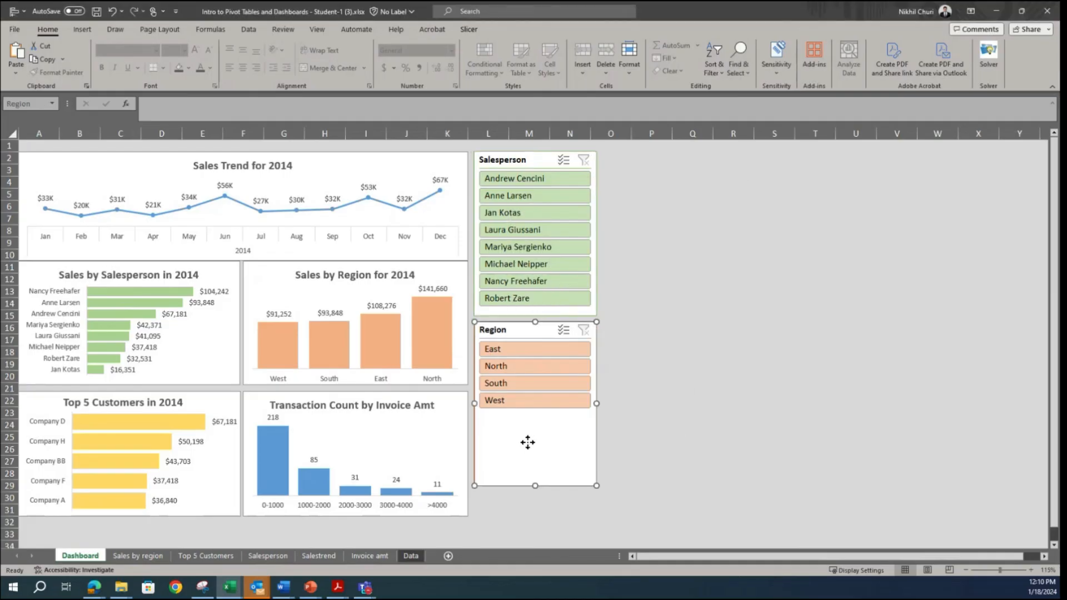
pyautogui.rightClick(499, 332)
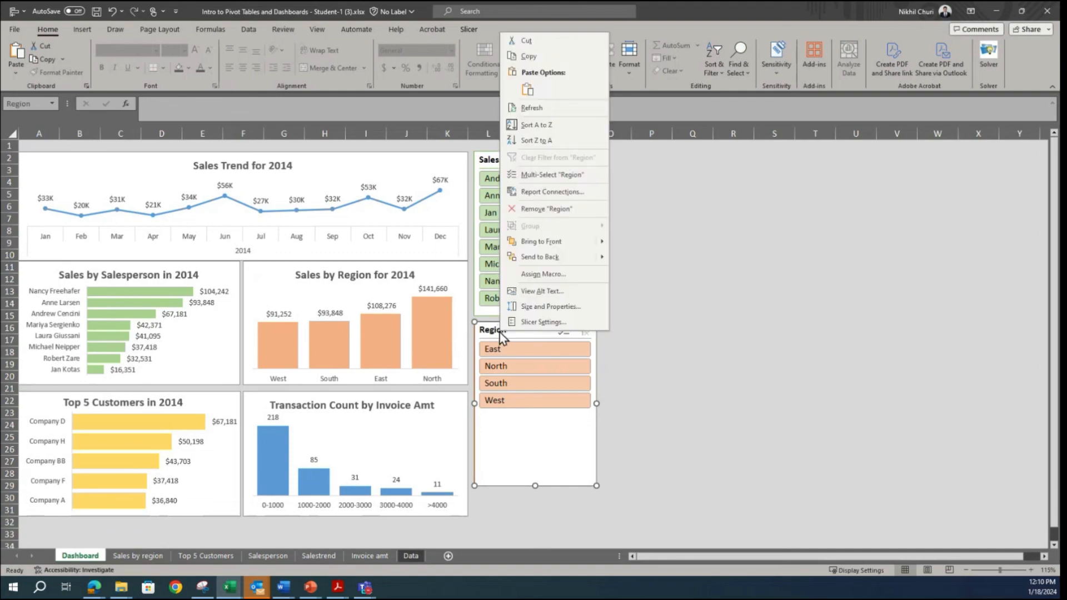
pyautogui.click(539, 191)
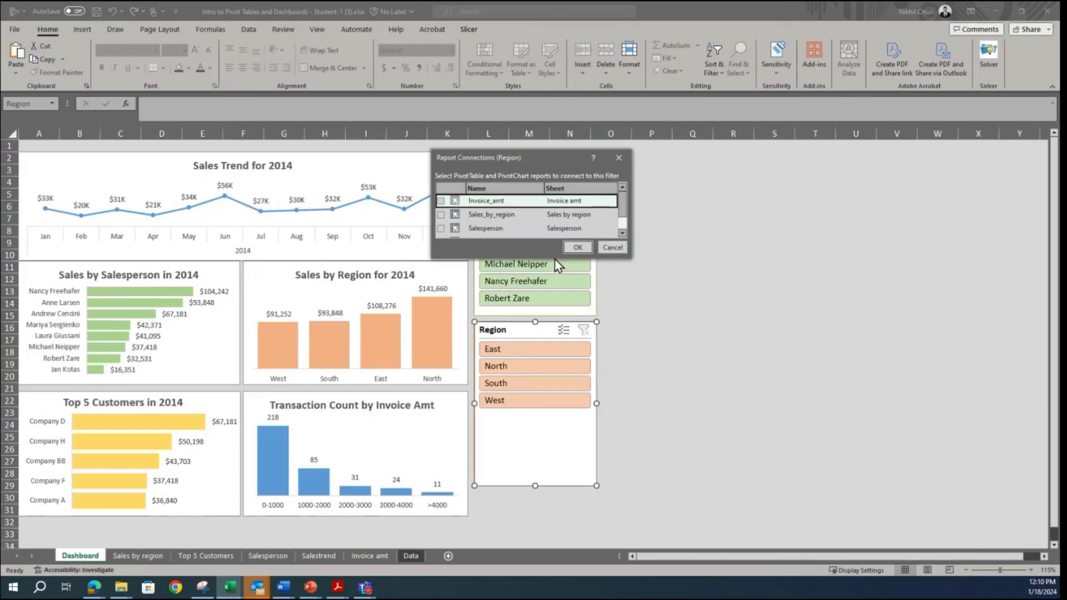
pyautogui.moveTo(556, 259); pyautogui.dragTo(543, 356)
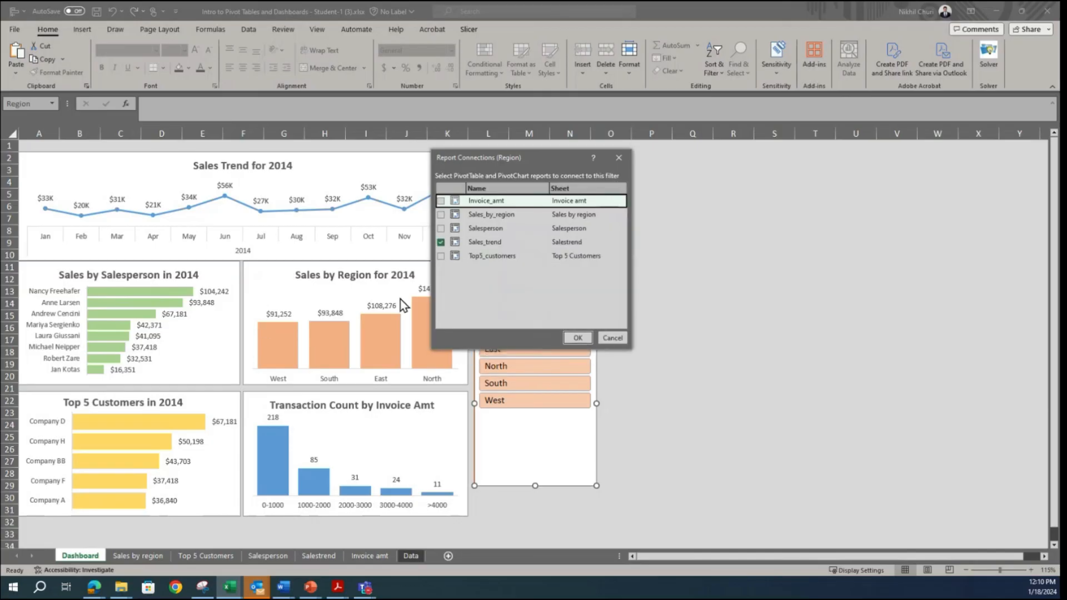
pyautogui.click(440, 200)
pyautogui.click(440, 215)
pyautogui.click(440, 229)
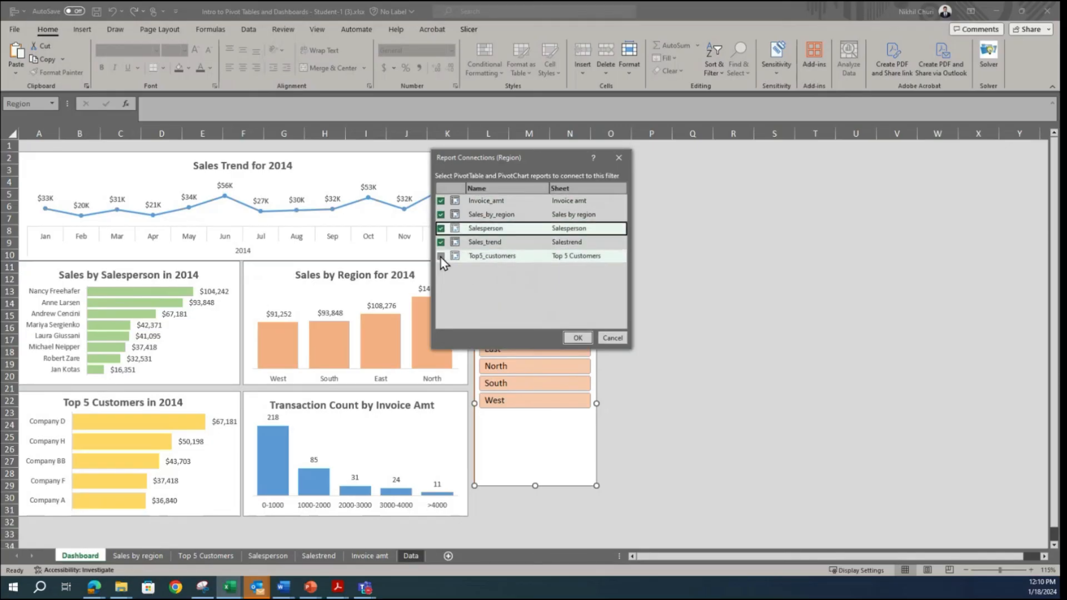
pyautogui.click(440, 256)
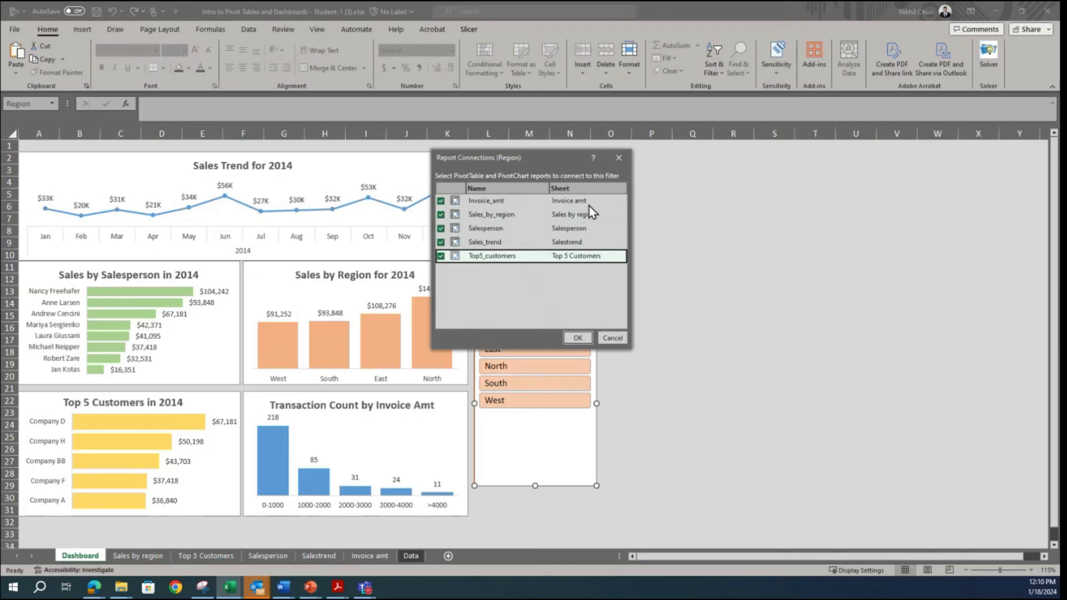
pyautogui.click(574, 338)
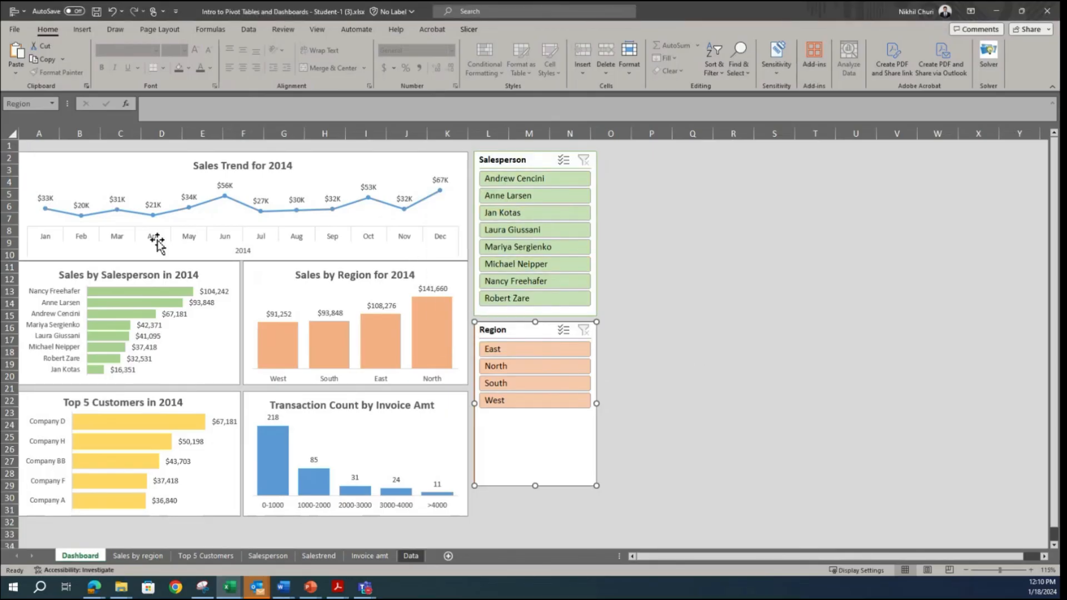
# Step: Test the Region slicer by filtering the dashboard on North, East and West in turn, and clear its filter
pyautogui.click(502, 367)
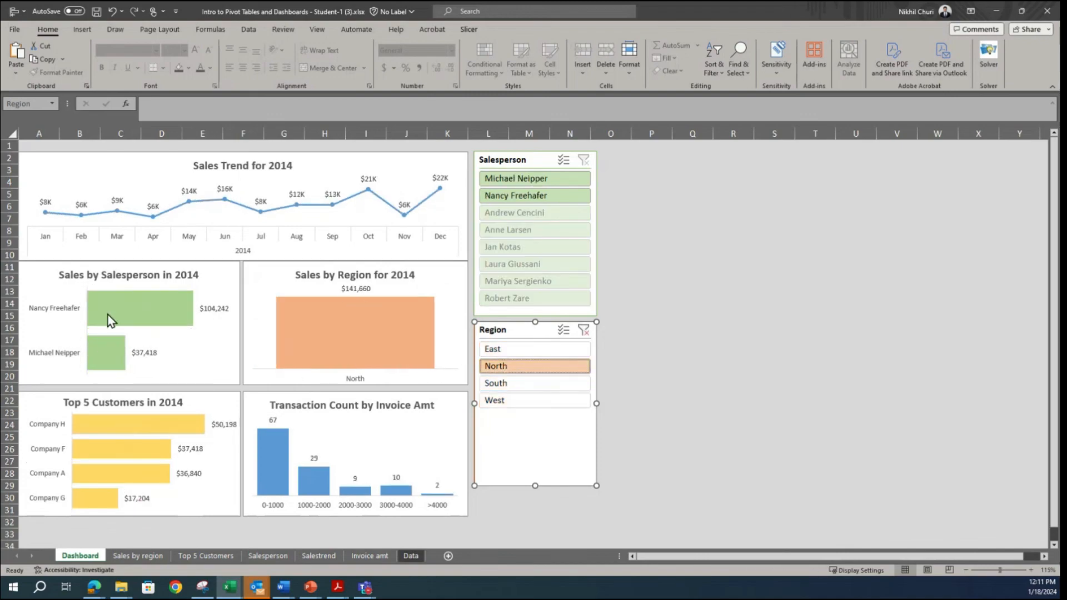
pyautogui.moveTo(120, 353)
pyautogui.moveTo(117, 478)
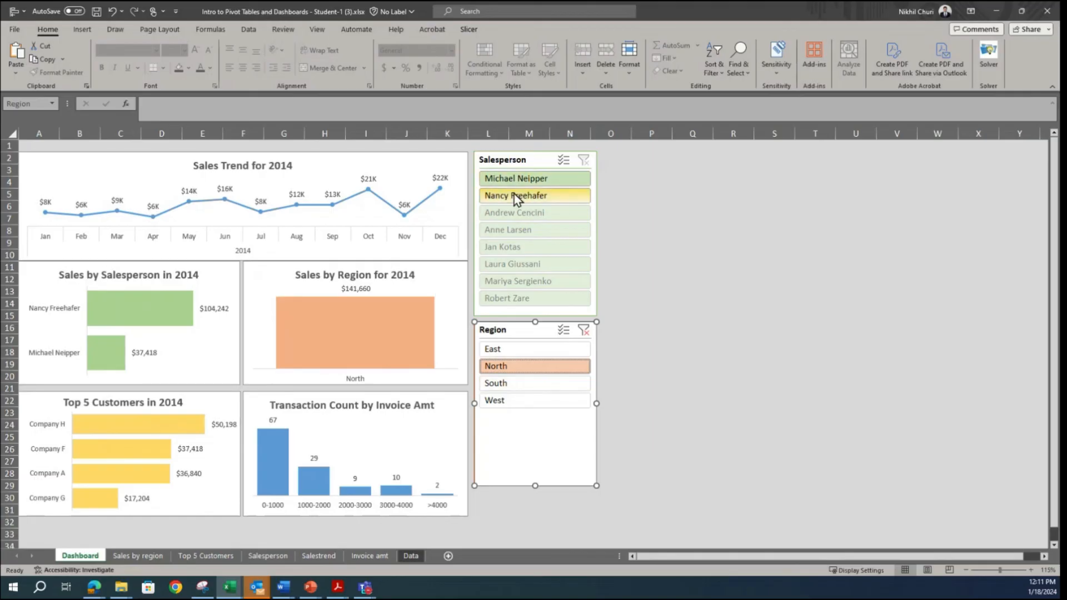
pyautogui.click(512, 352)
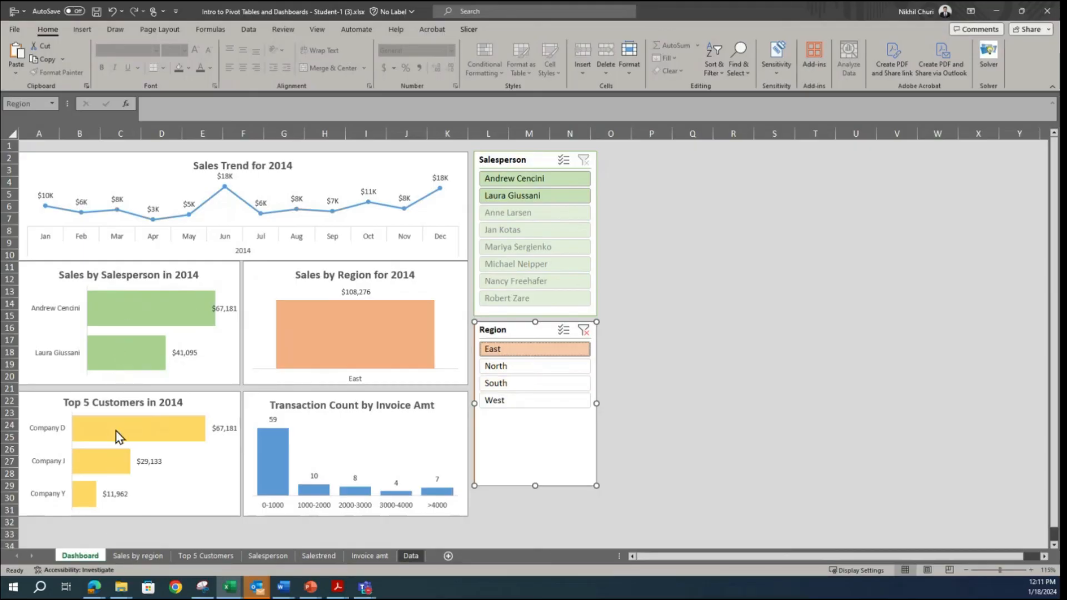
pyautogui.click(515, 404)
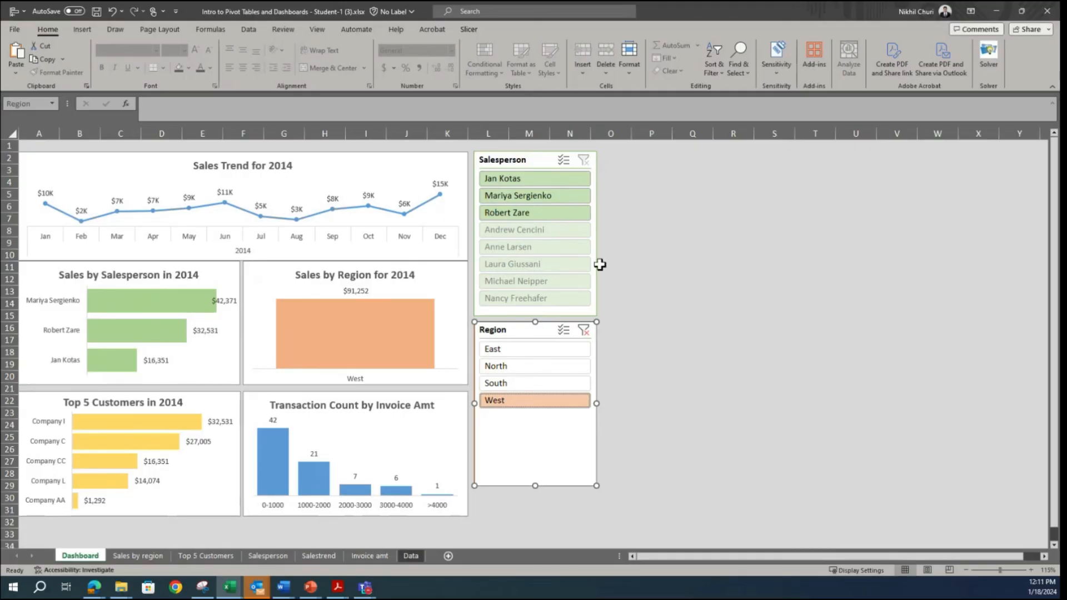
pyautogui.click(582, 331)
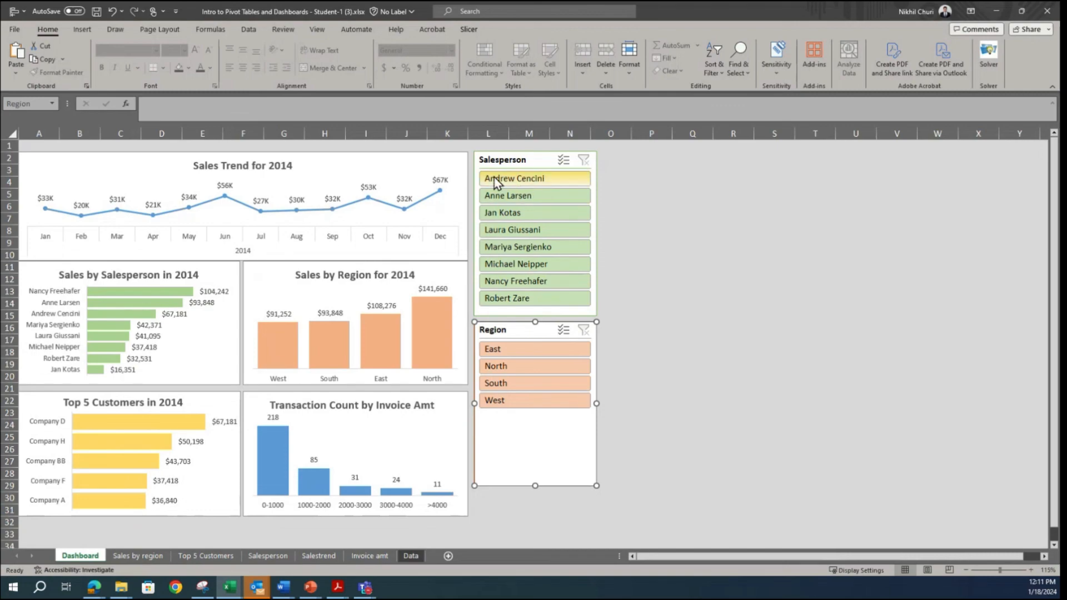
# Step: Alternate the Salesperson slicer between its first two salespeople to compare their charts, and clear its filter
pyautogui.click(527, 183)
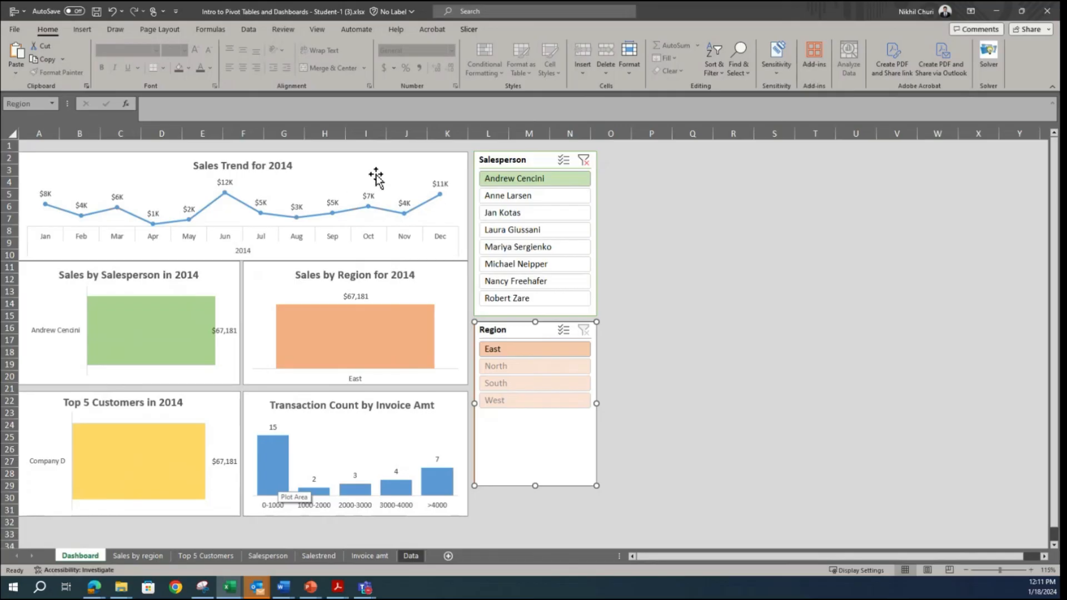
pyautogui.click(526, 200)
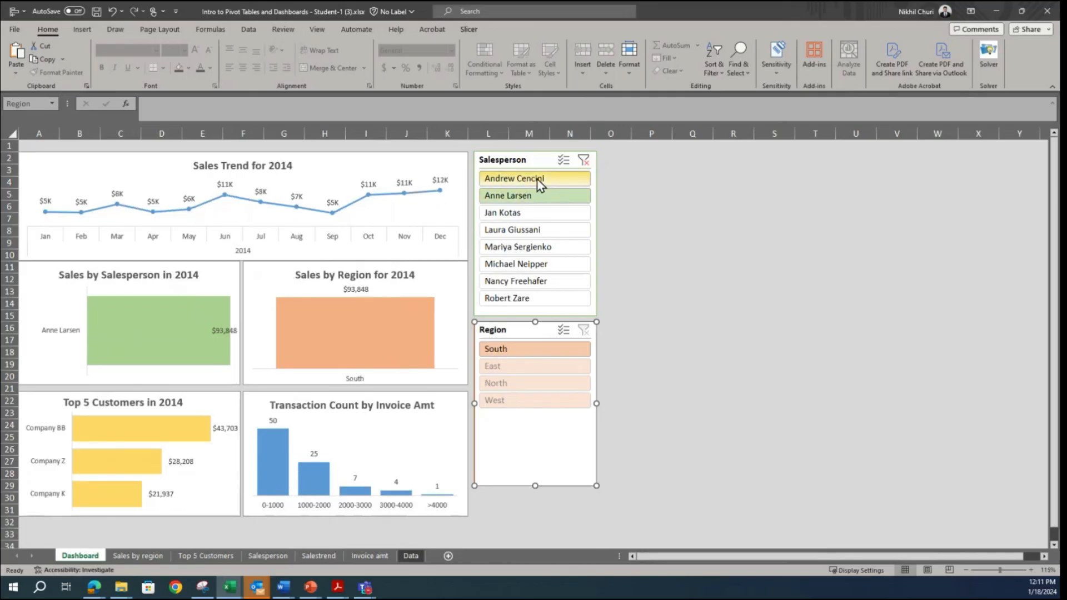
pyautogui.keyDown('ctrl'); pyautogui.click(538, 183); pyautogui.keyUp('ctrl')
pyautogui.click(554, 197)
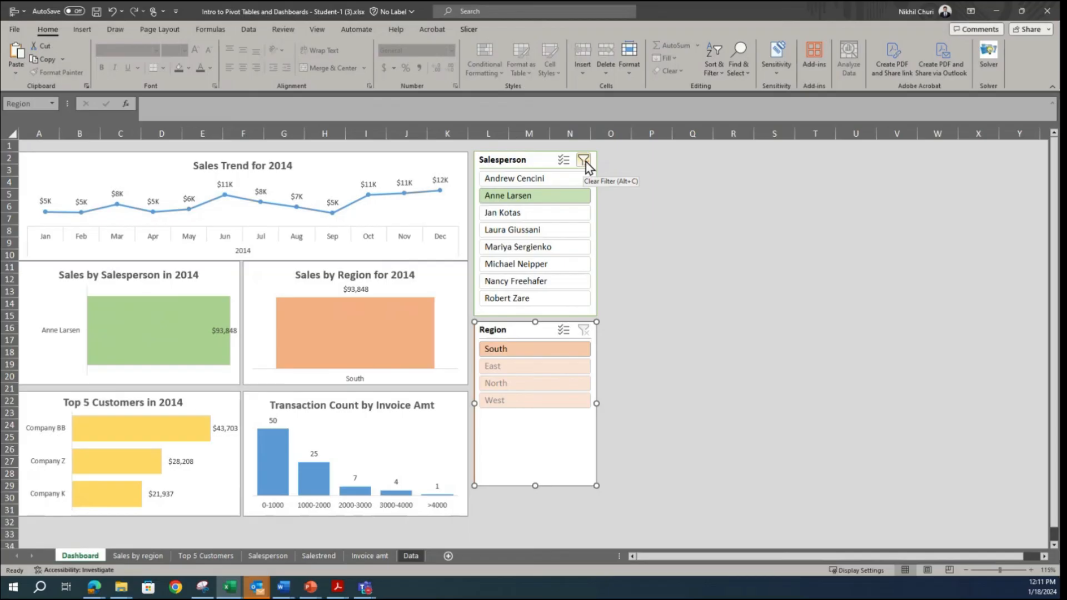
pyautogui.click(584, 161)
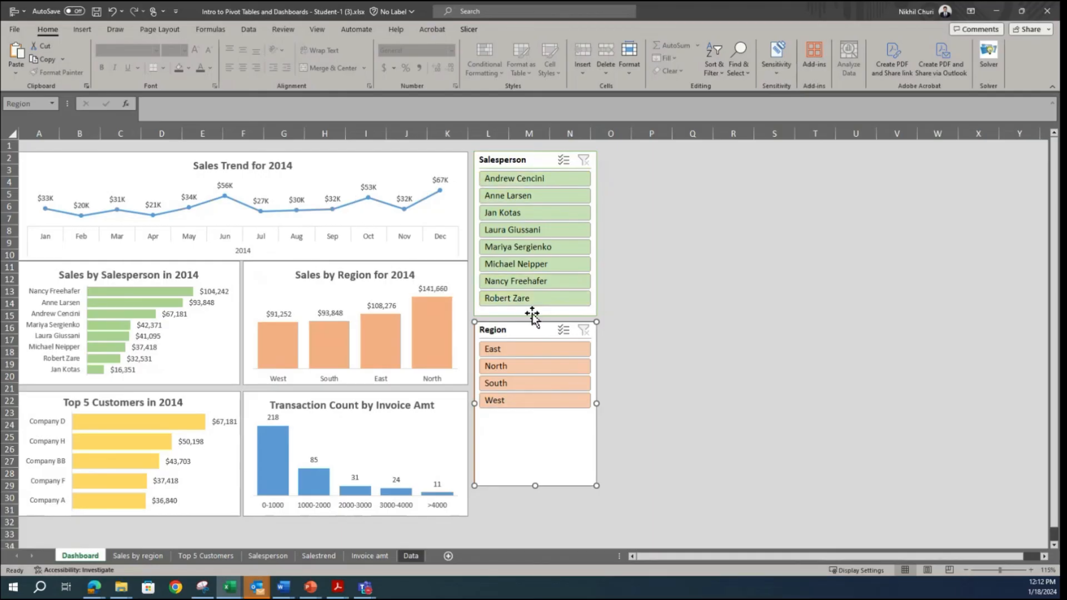
# Step: Filter the dashboard on the fourth, eighth, seventh and first listed salespeople in turn, and clear the Salesperson filter
pyautogui.click(514, 227)
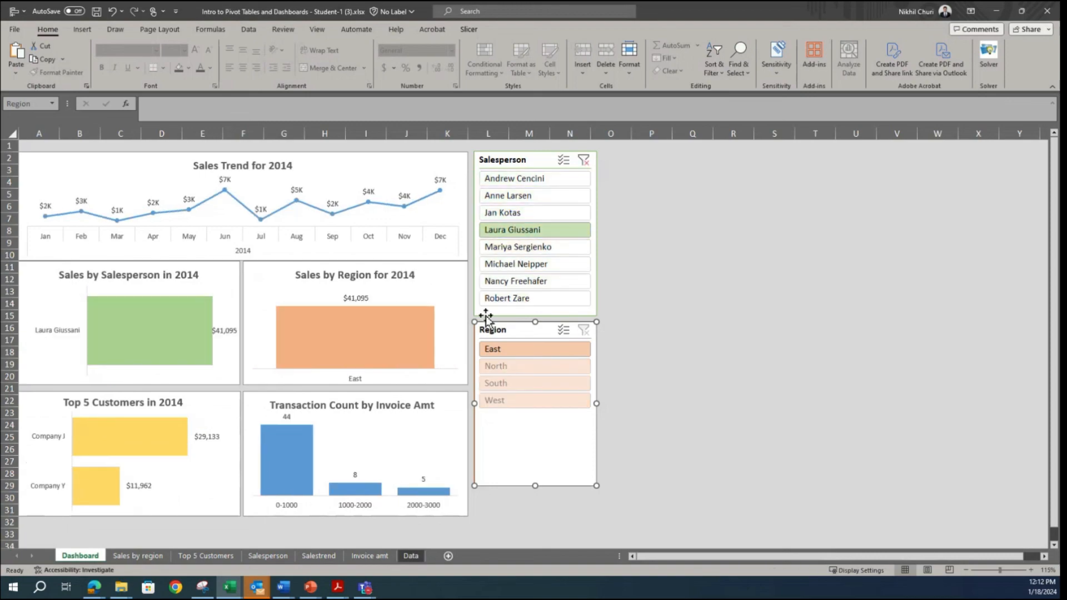
pyautogui.click(515, 298)
pyautogui.click(513, 281)
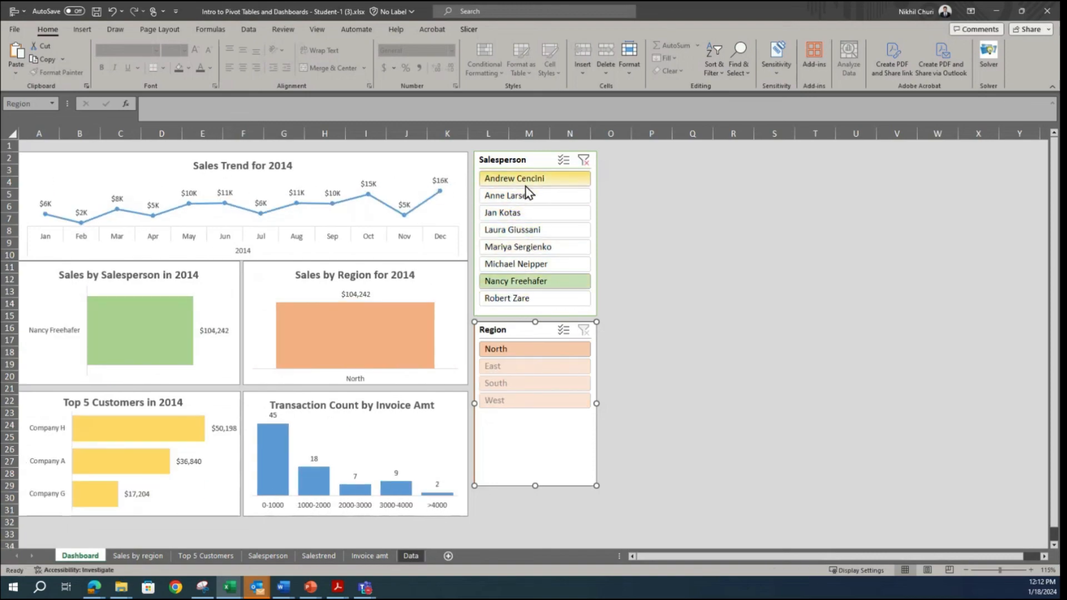
pyautogui.click(558, 178)
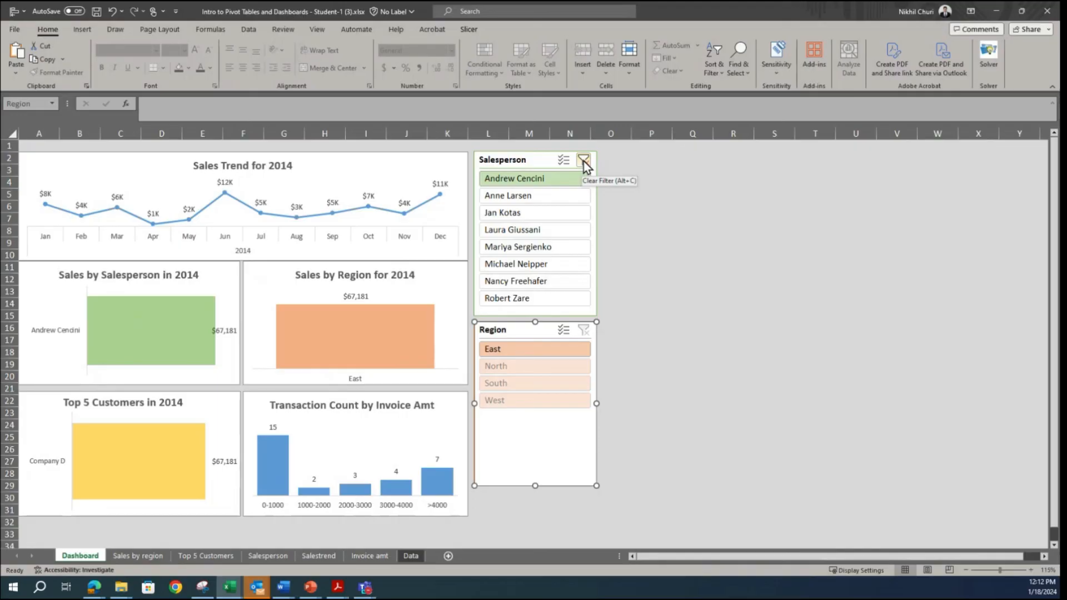
pyautogui.click(584, 161)
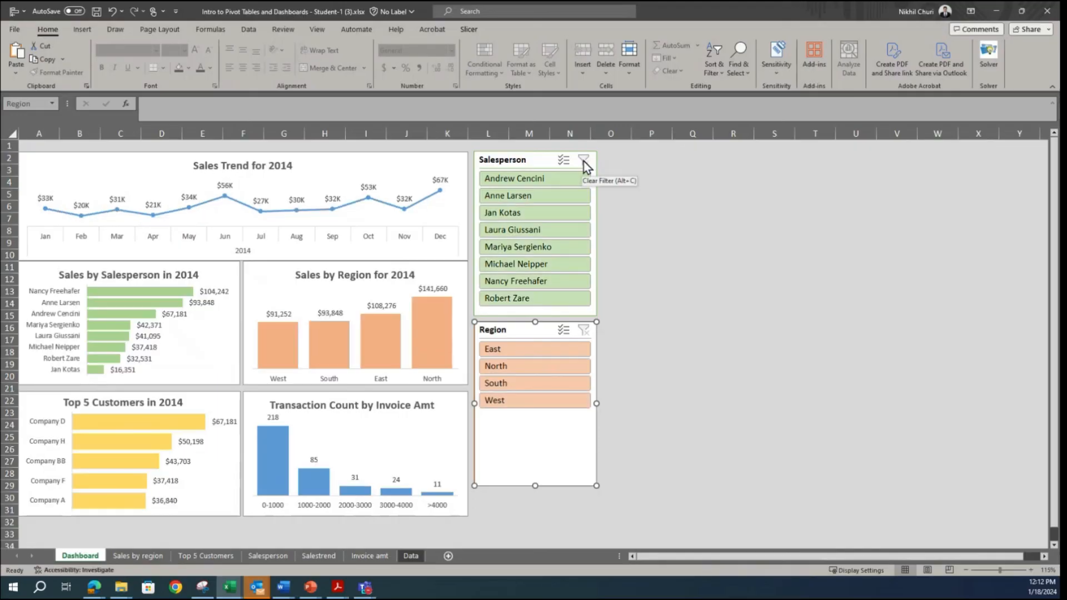